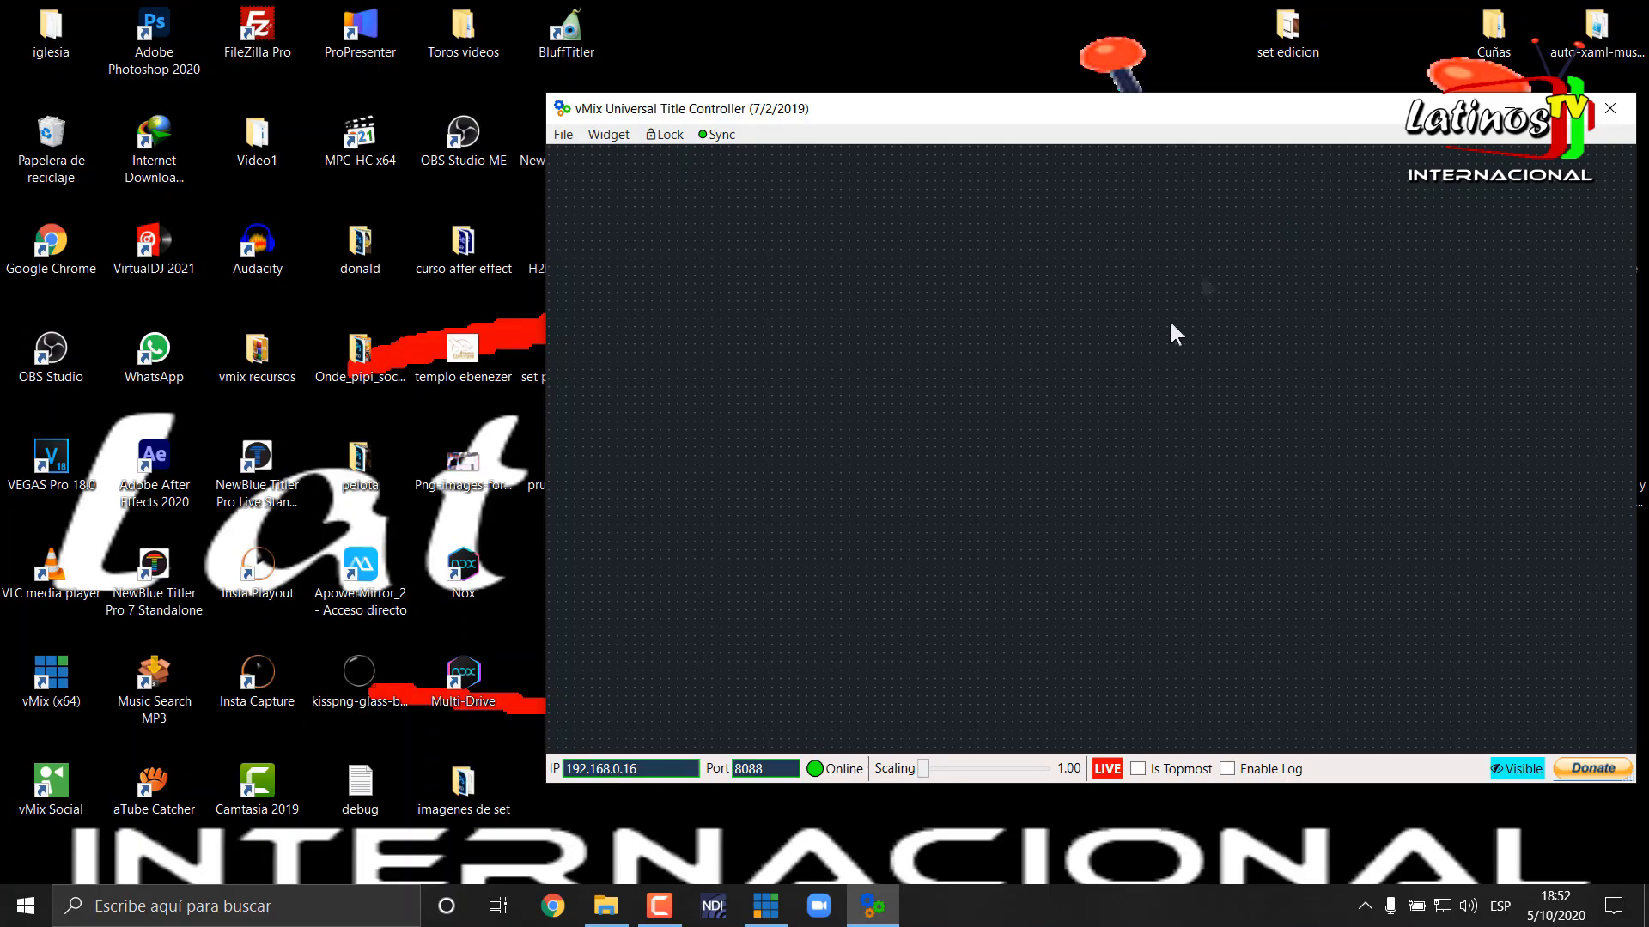
Switch to vMix and check the NDI output sources in its settings
left_click(762, 910)
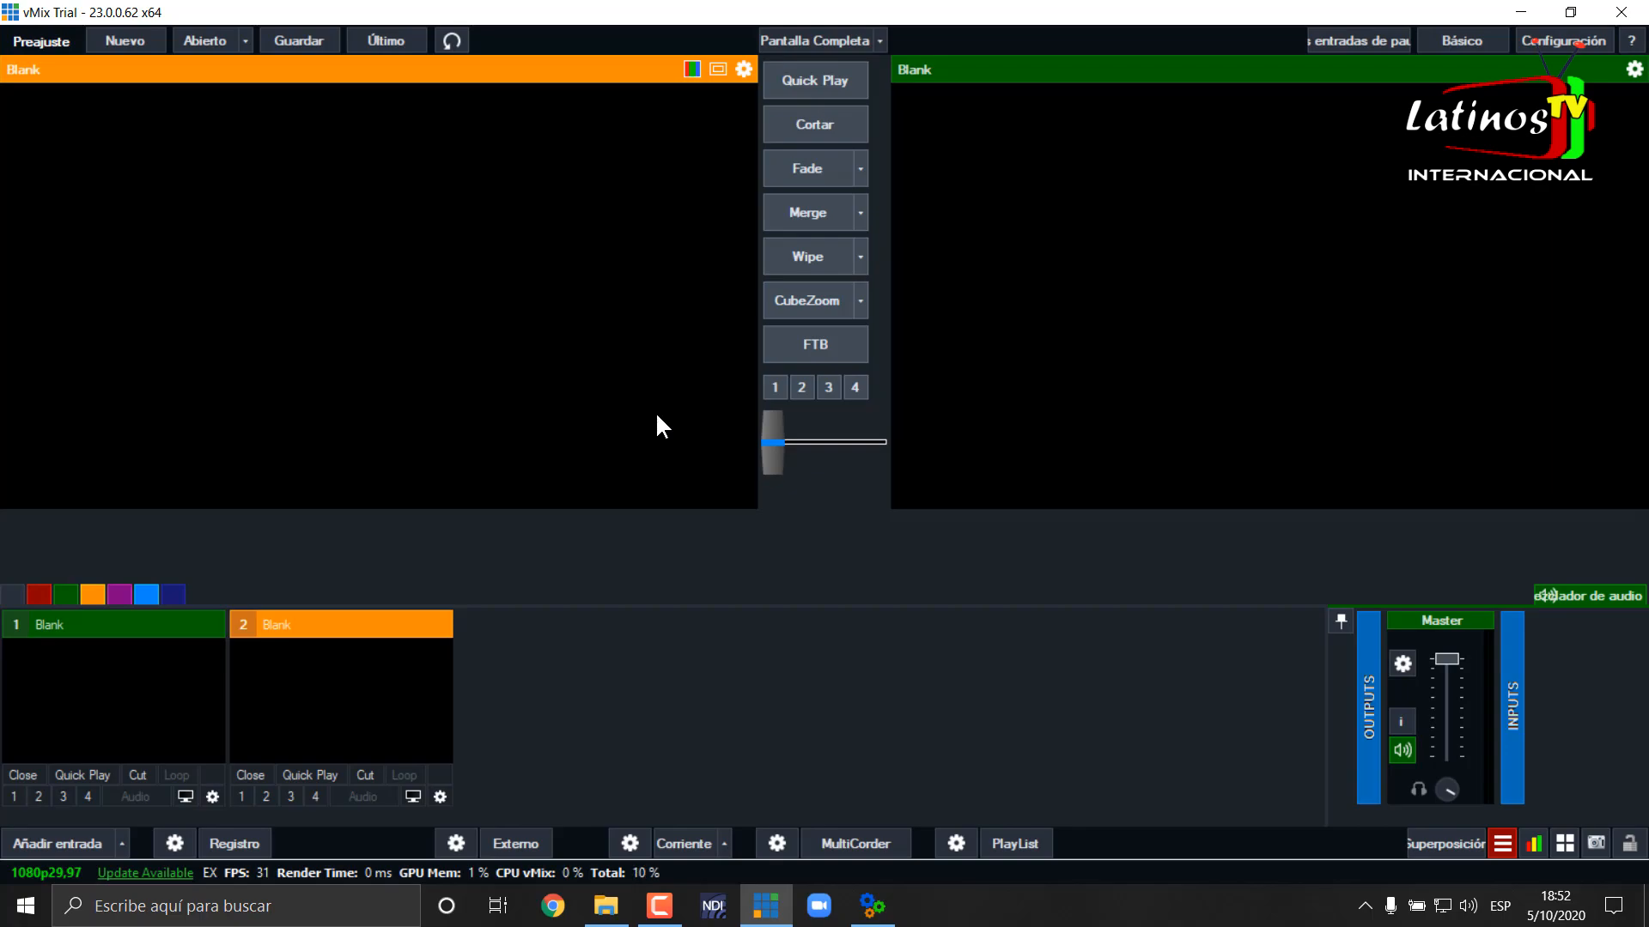
left_click(1548, 49)
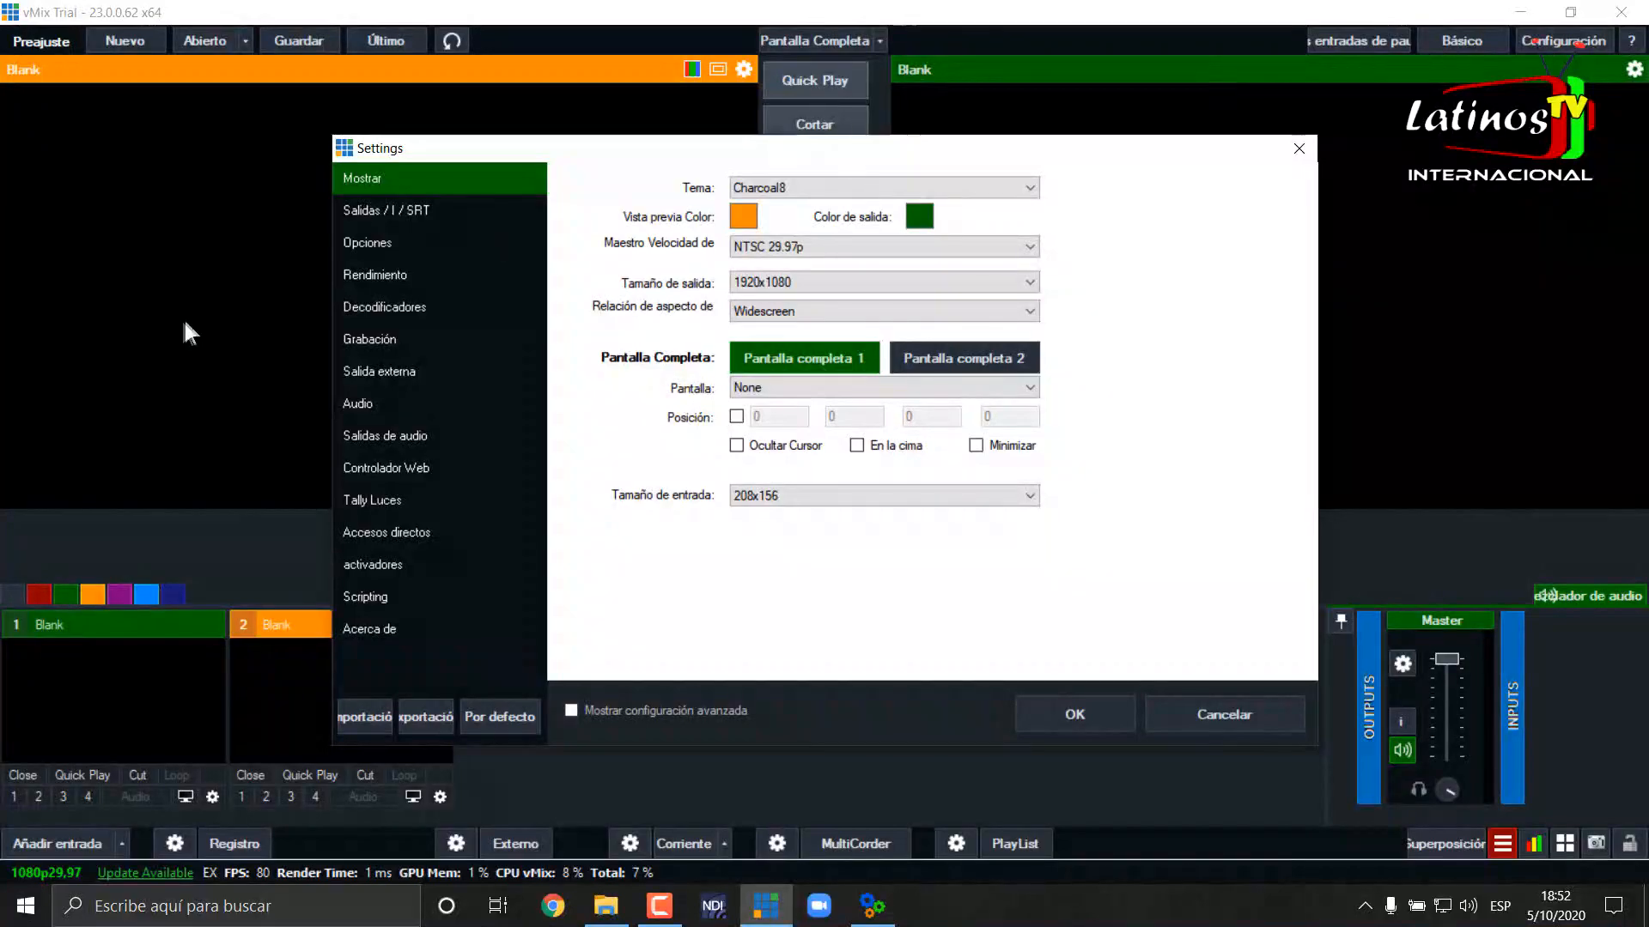
left_click(394, 208)
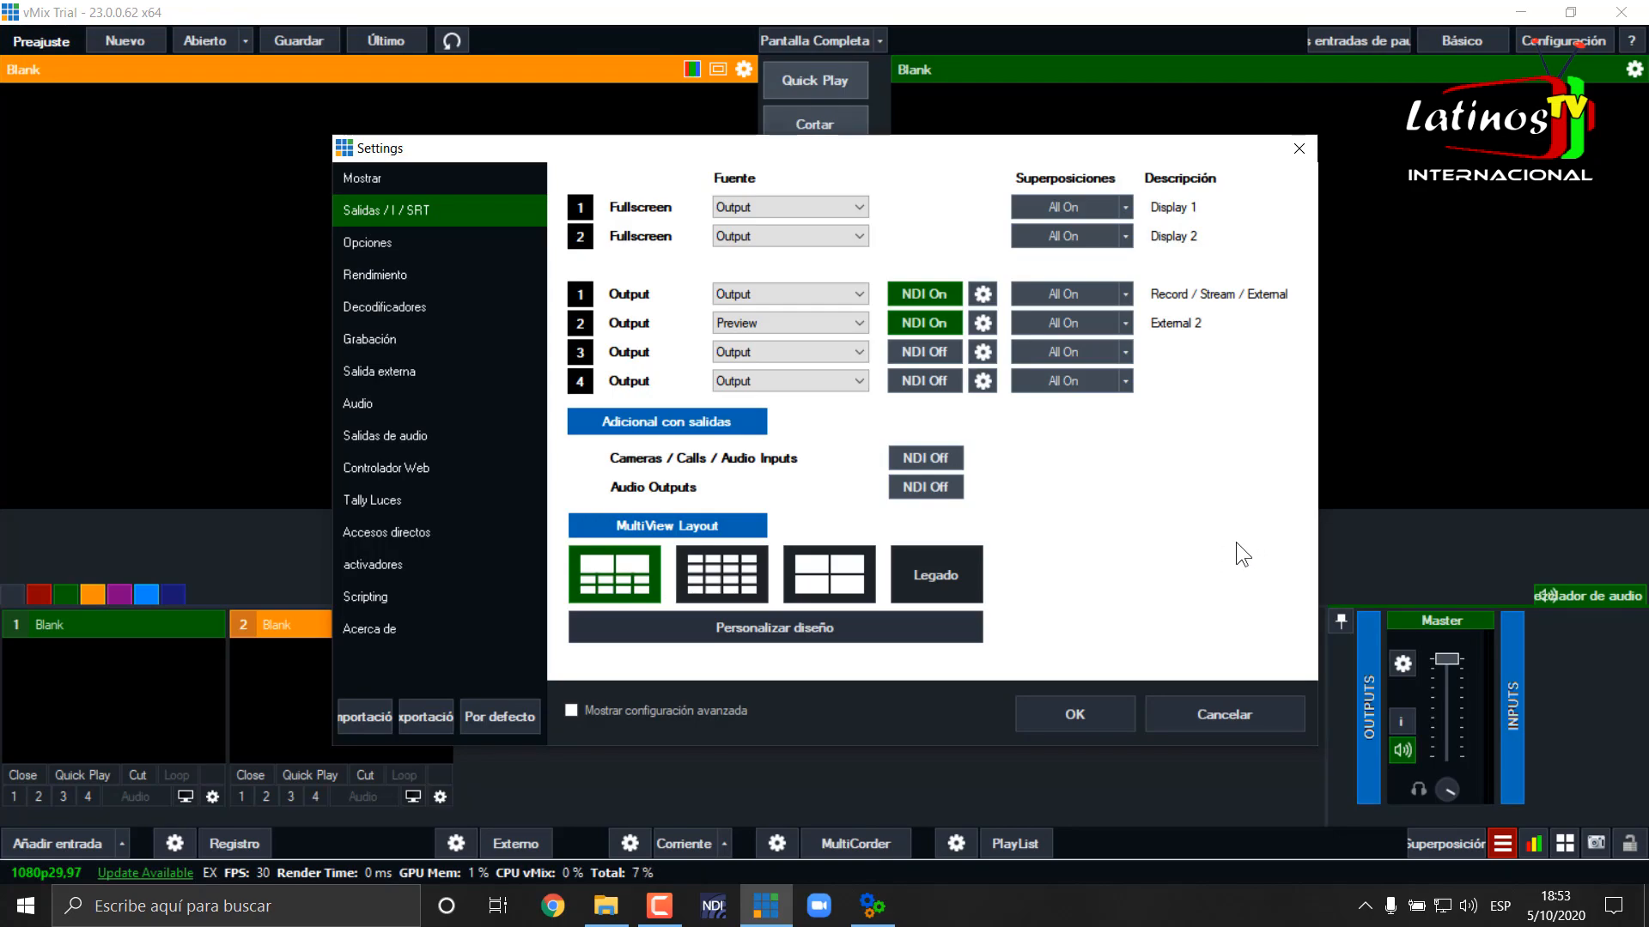
left_click(1075, 704)
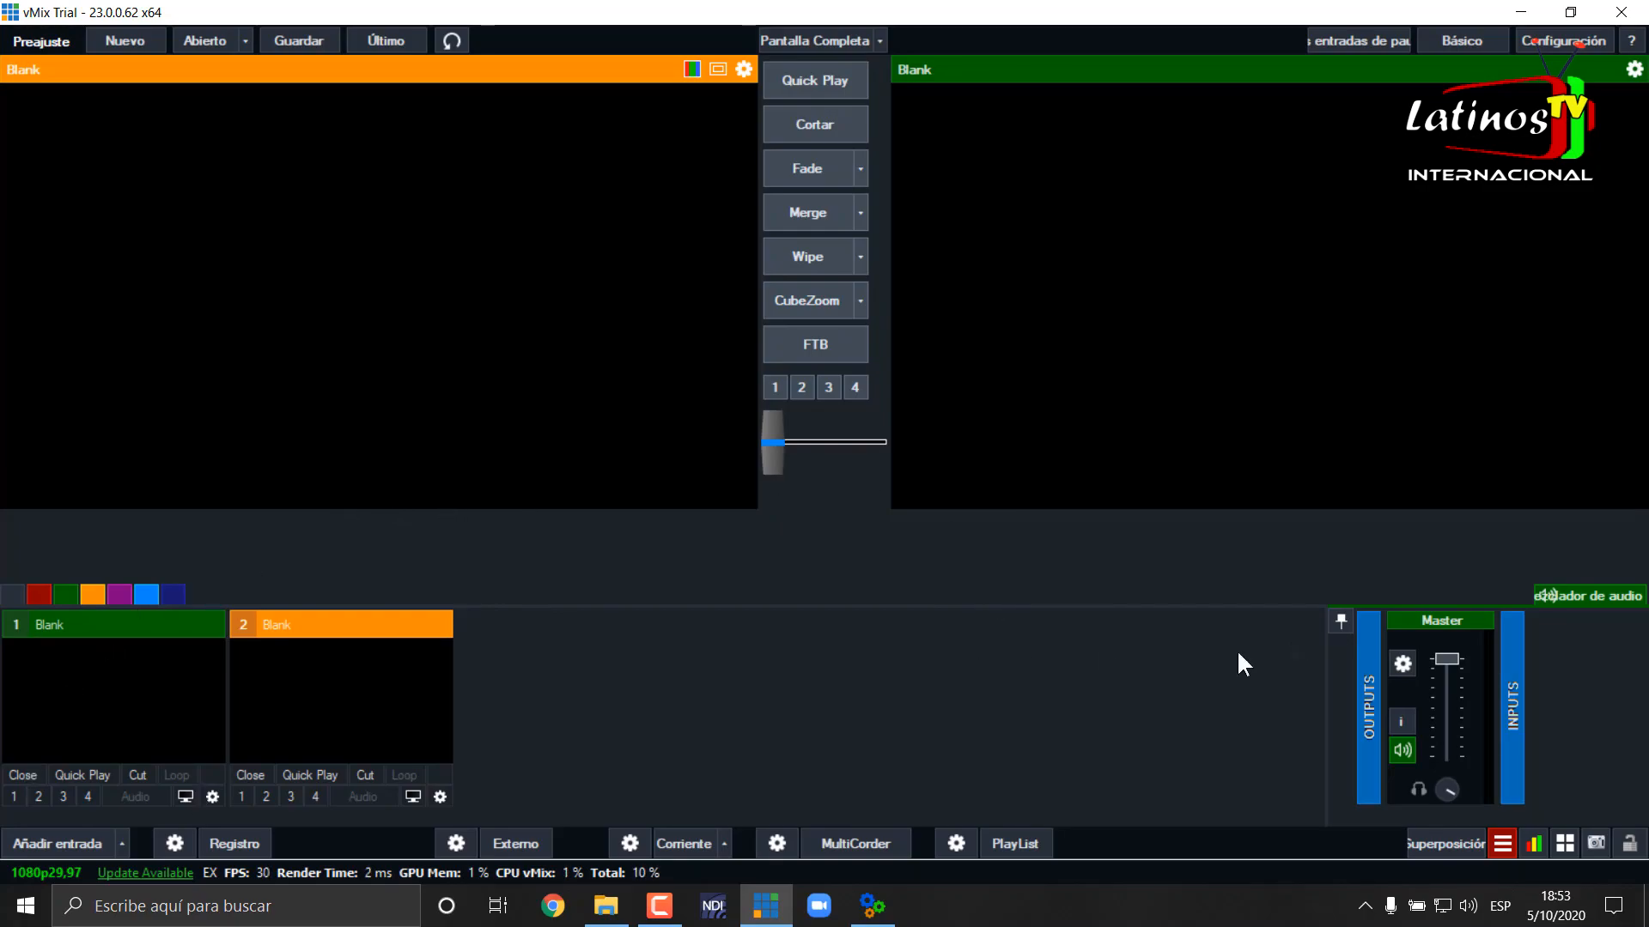
Add a Colour input as input 1
left_click(60, 843)
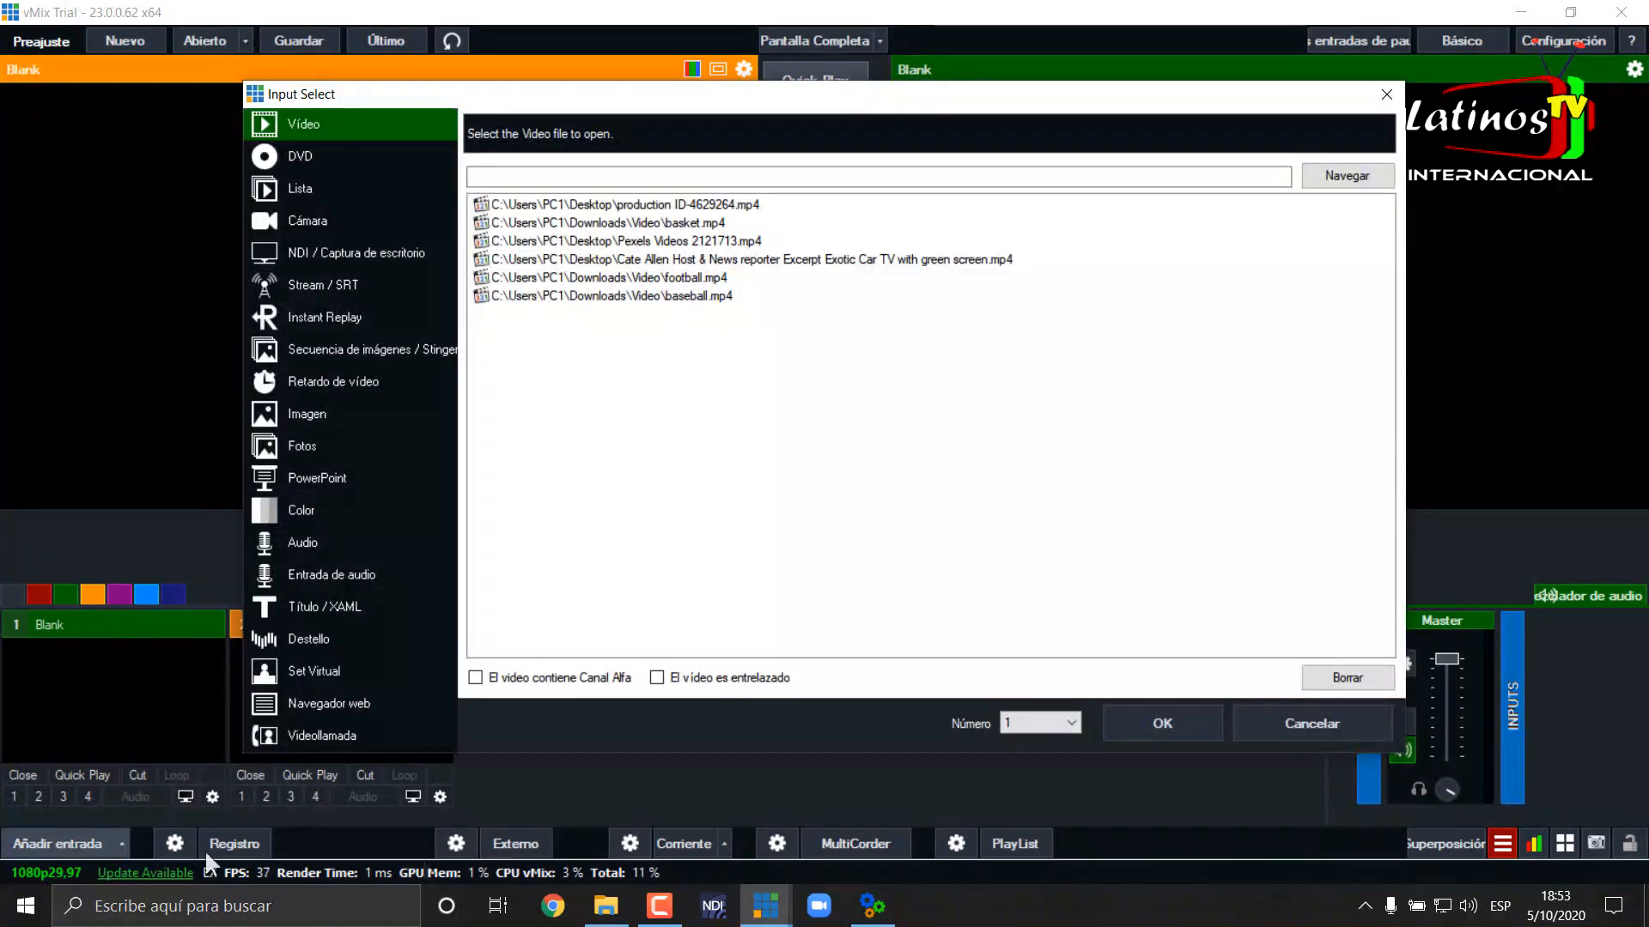
left_click(309, 509)
left_click(1159, 723)
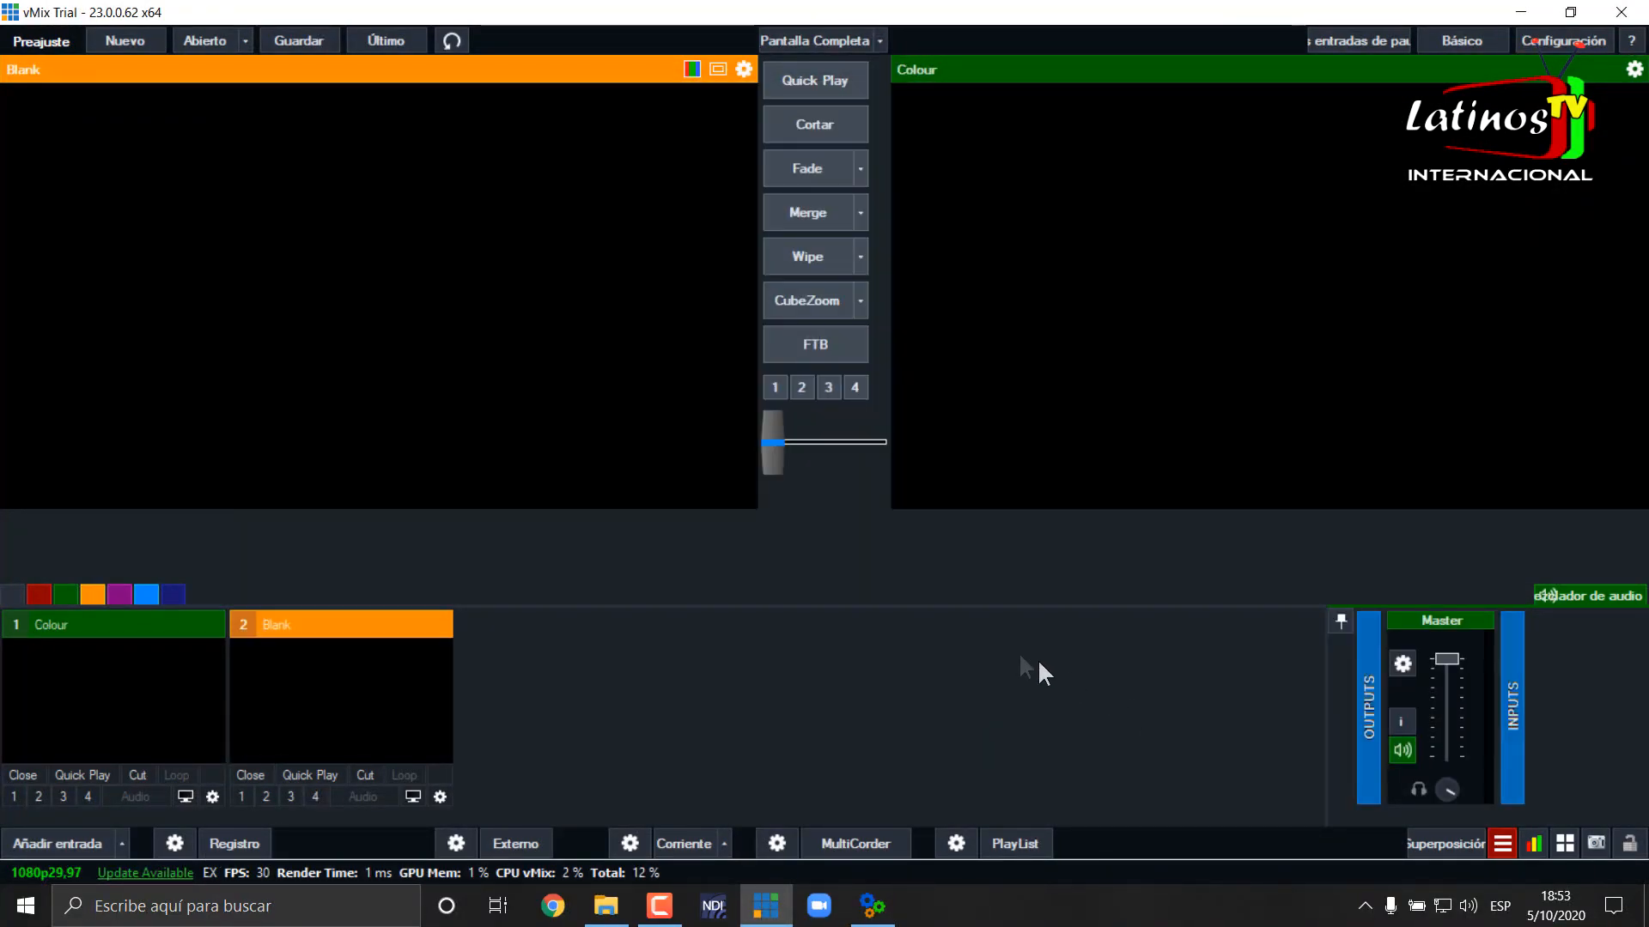
Add the recent videos production ID-4629264.mp4 and basket.mp4 as inputs 2 and 3
left_click(32, 842)
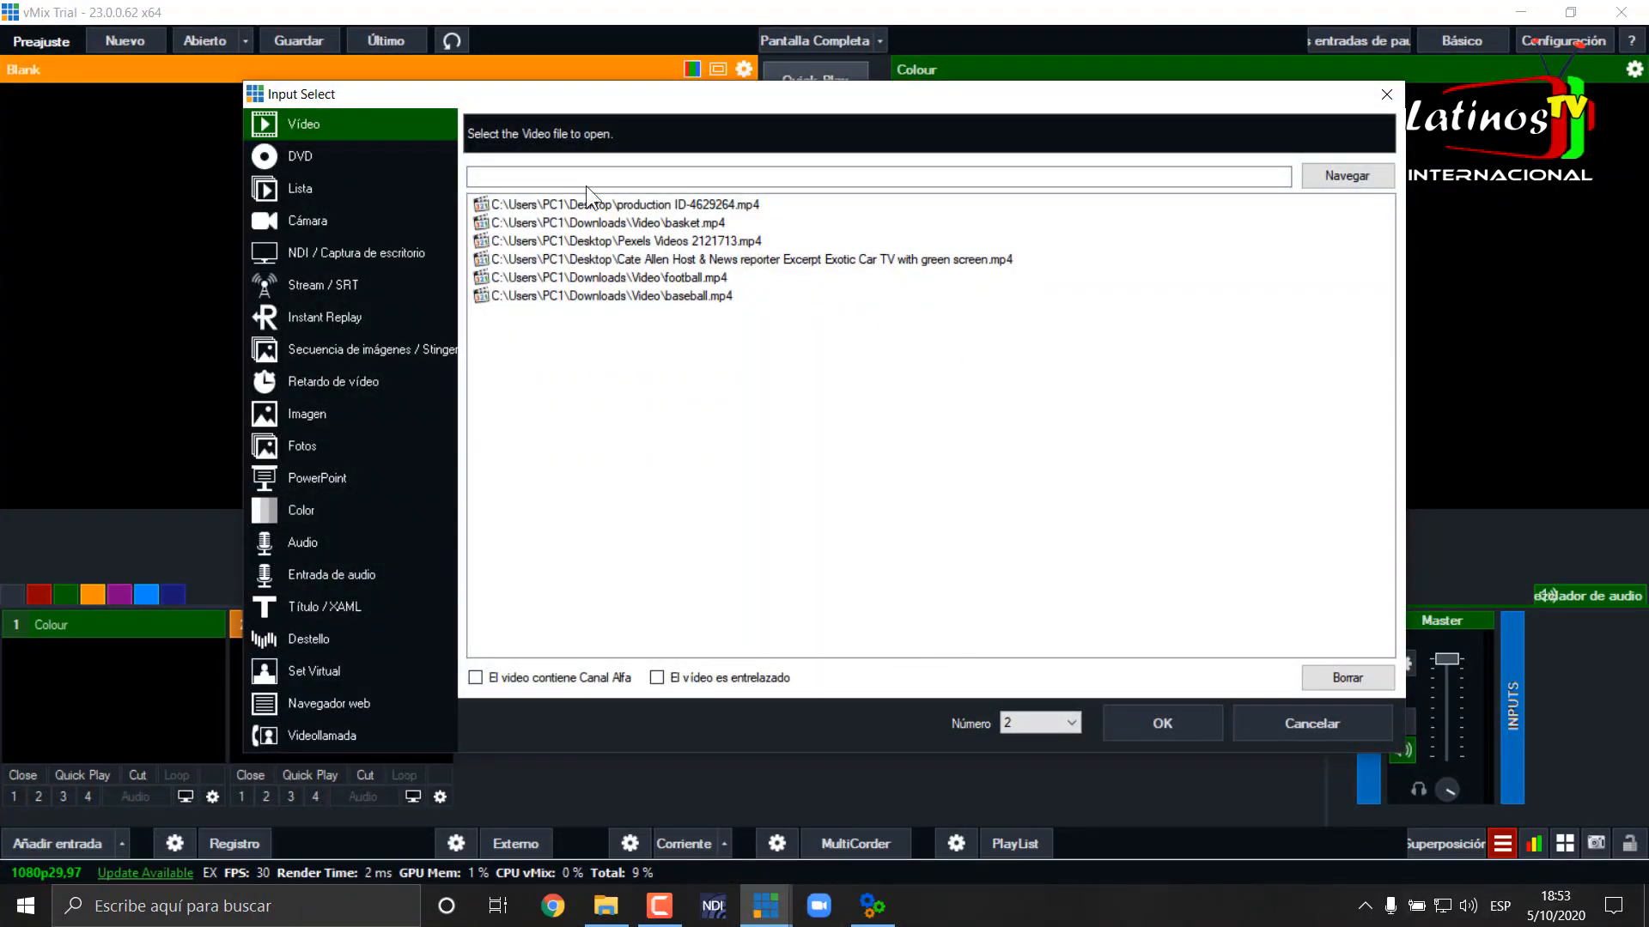
left_click(694, 204)
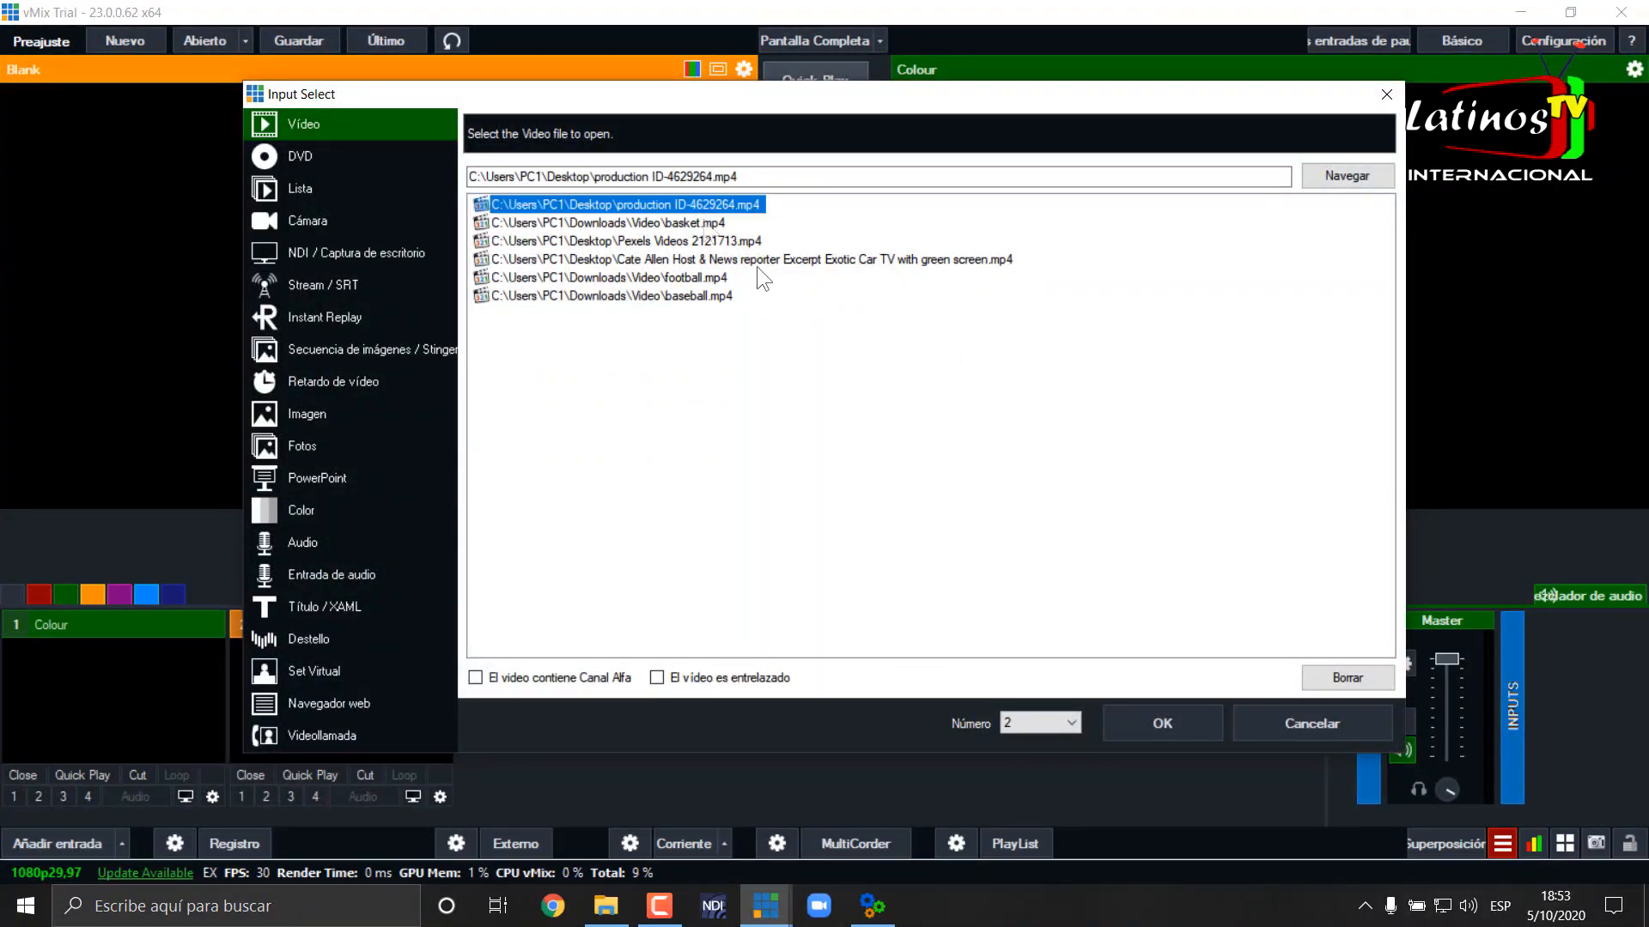
left_click(1178, 719)
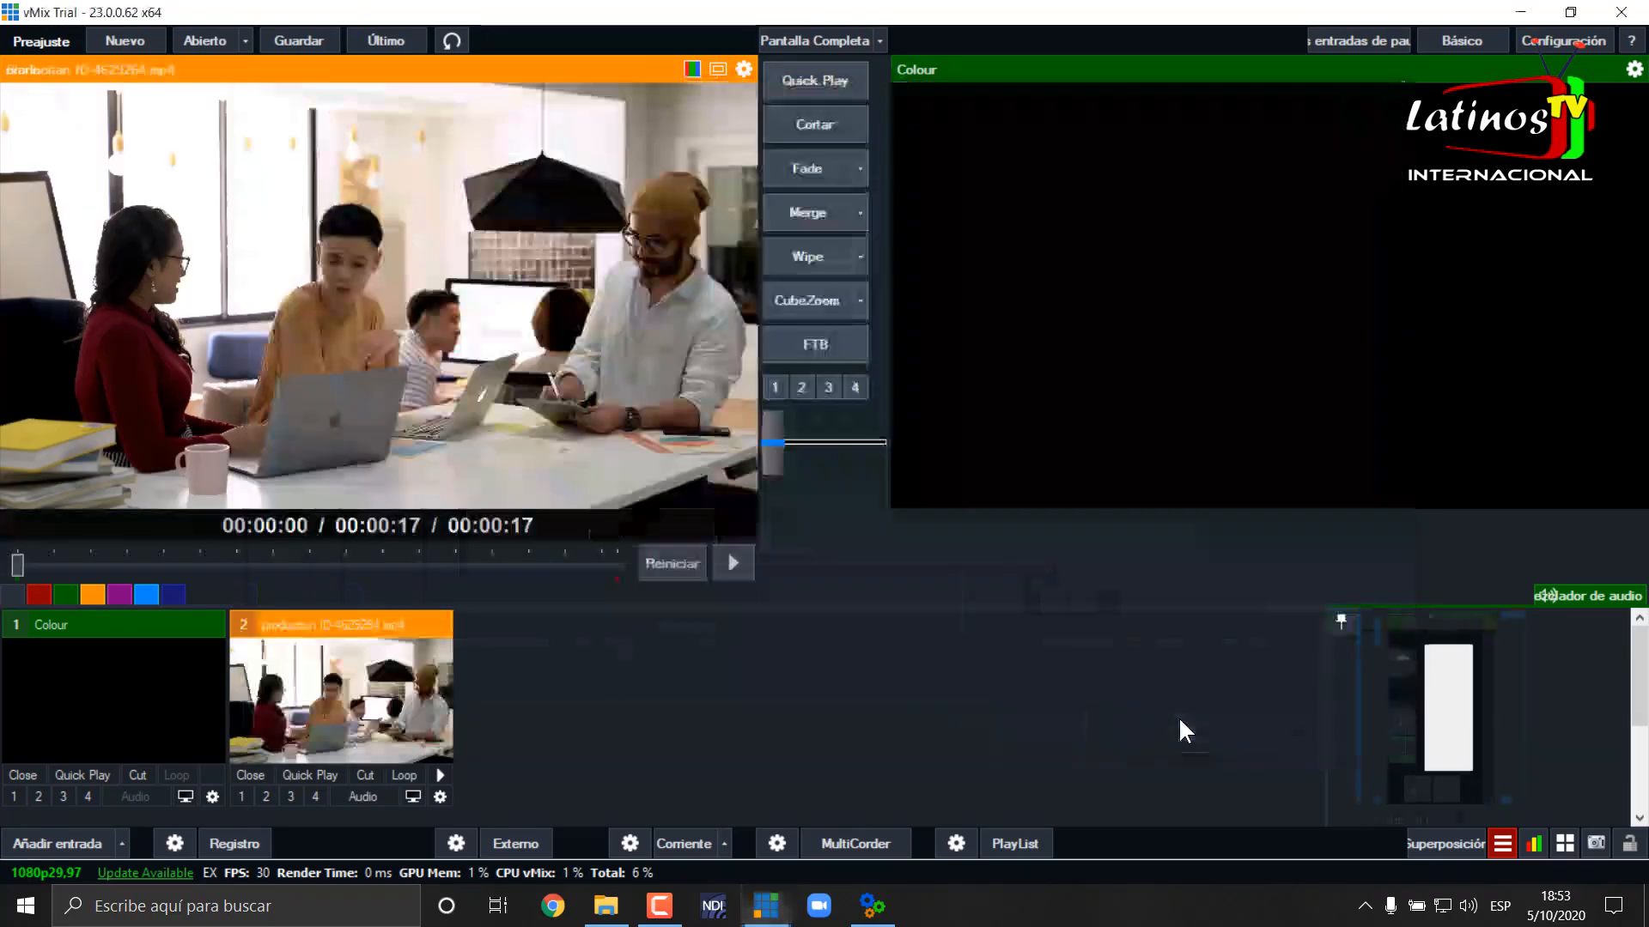
left_click(90, 838)
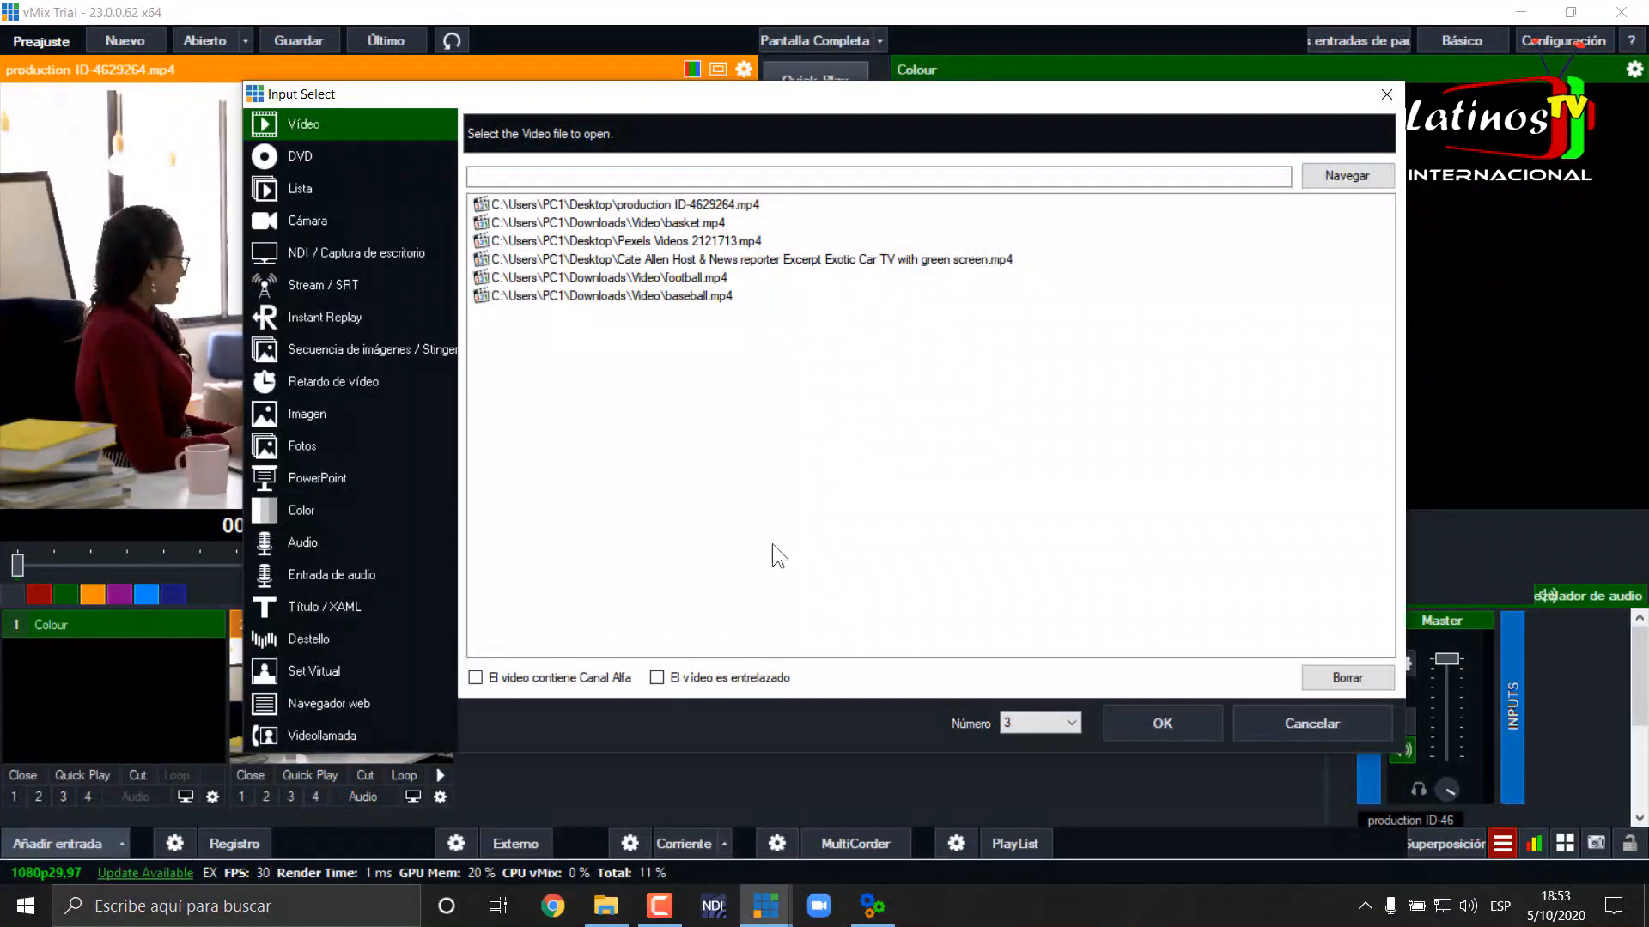
left_click(688, 222)
left_click(1152, 723)
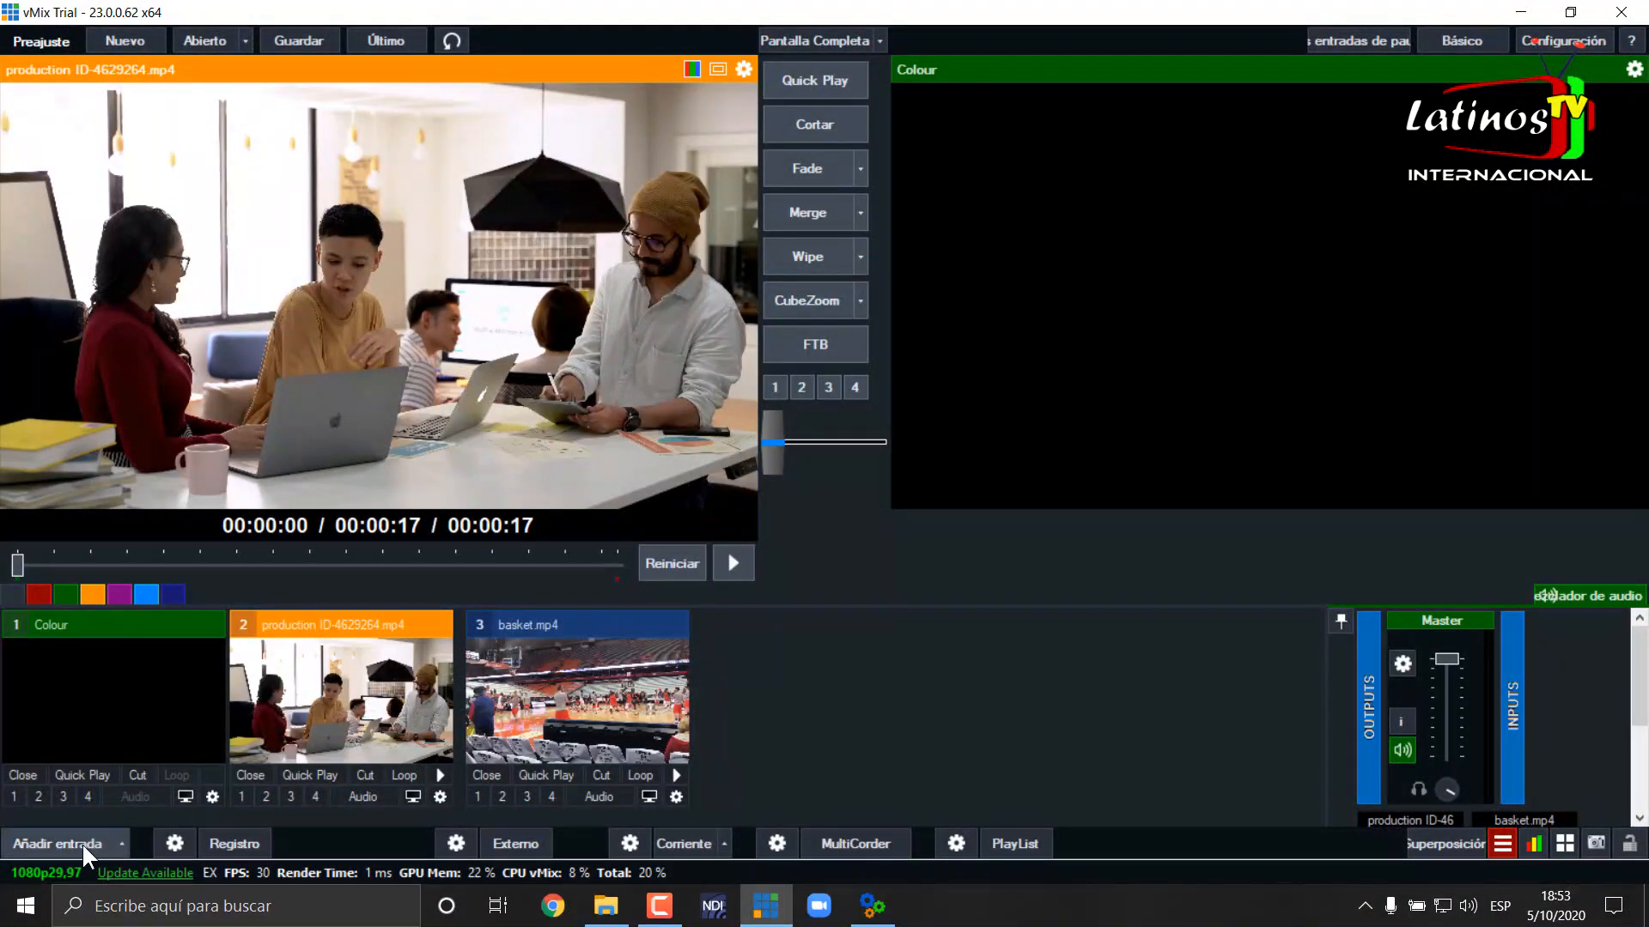
Add the recent videos football.mp4 and baseball.mp4 as inputs 4 and 5
left_click(81, 842)
left_click(695, 276)
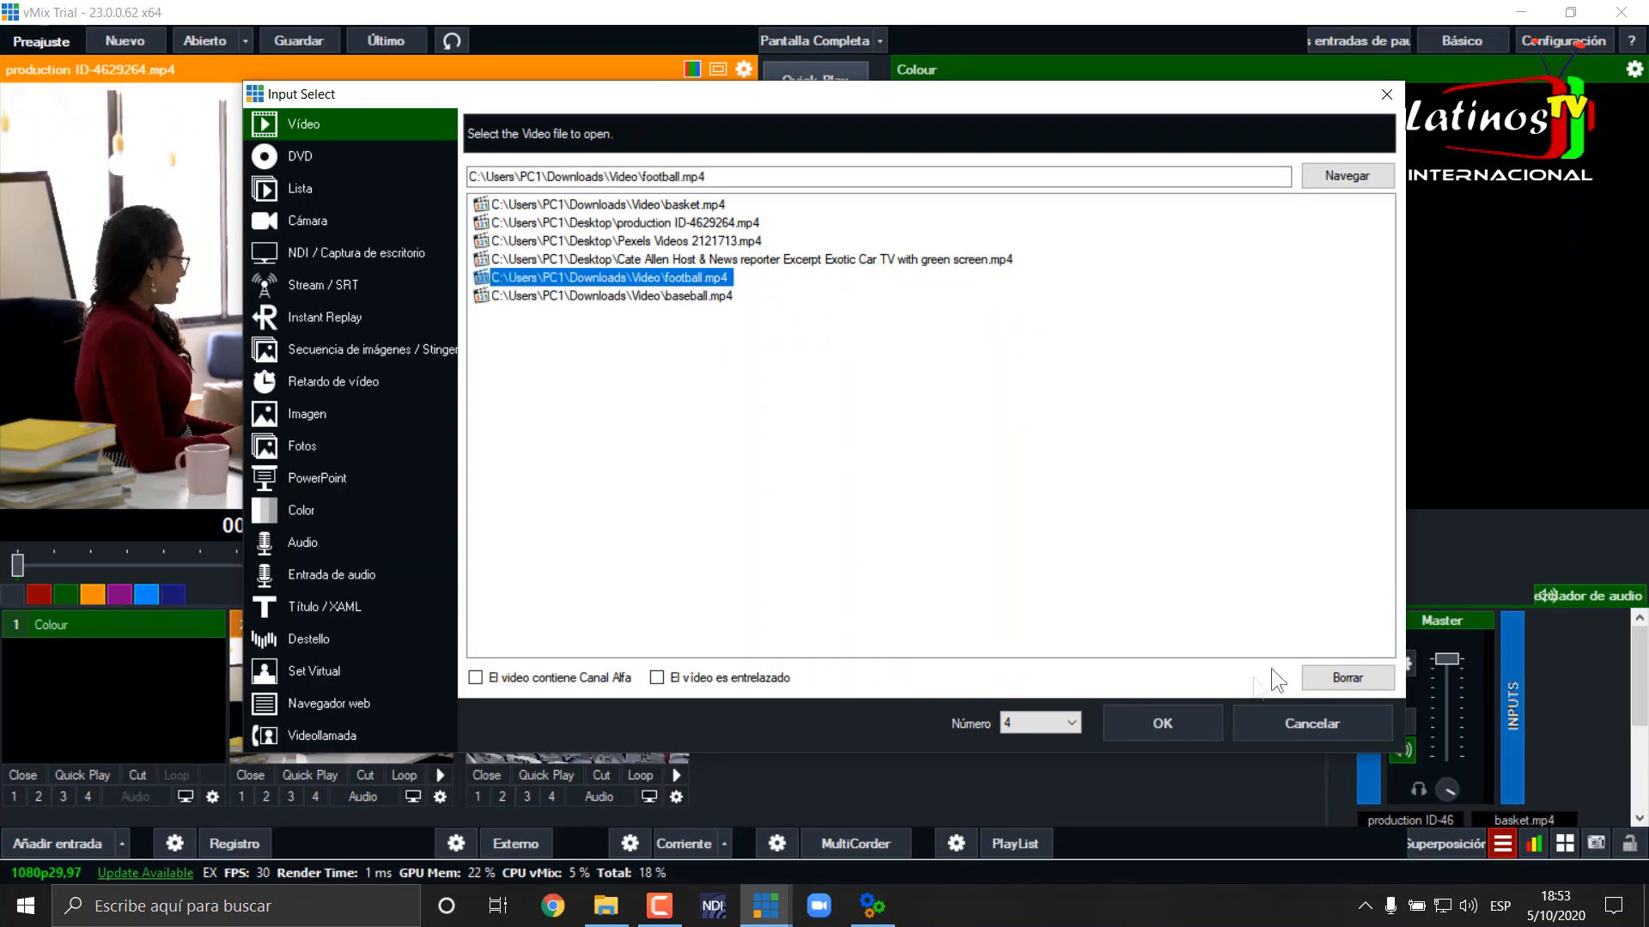
left_click(1163, 719)
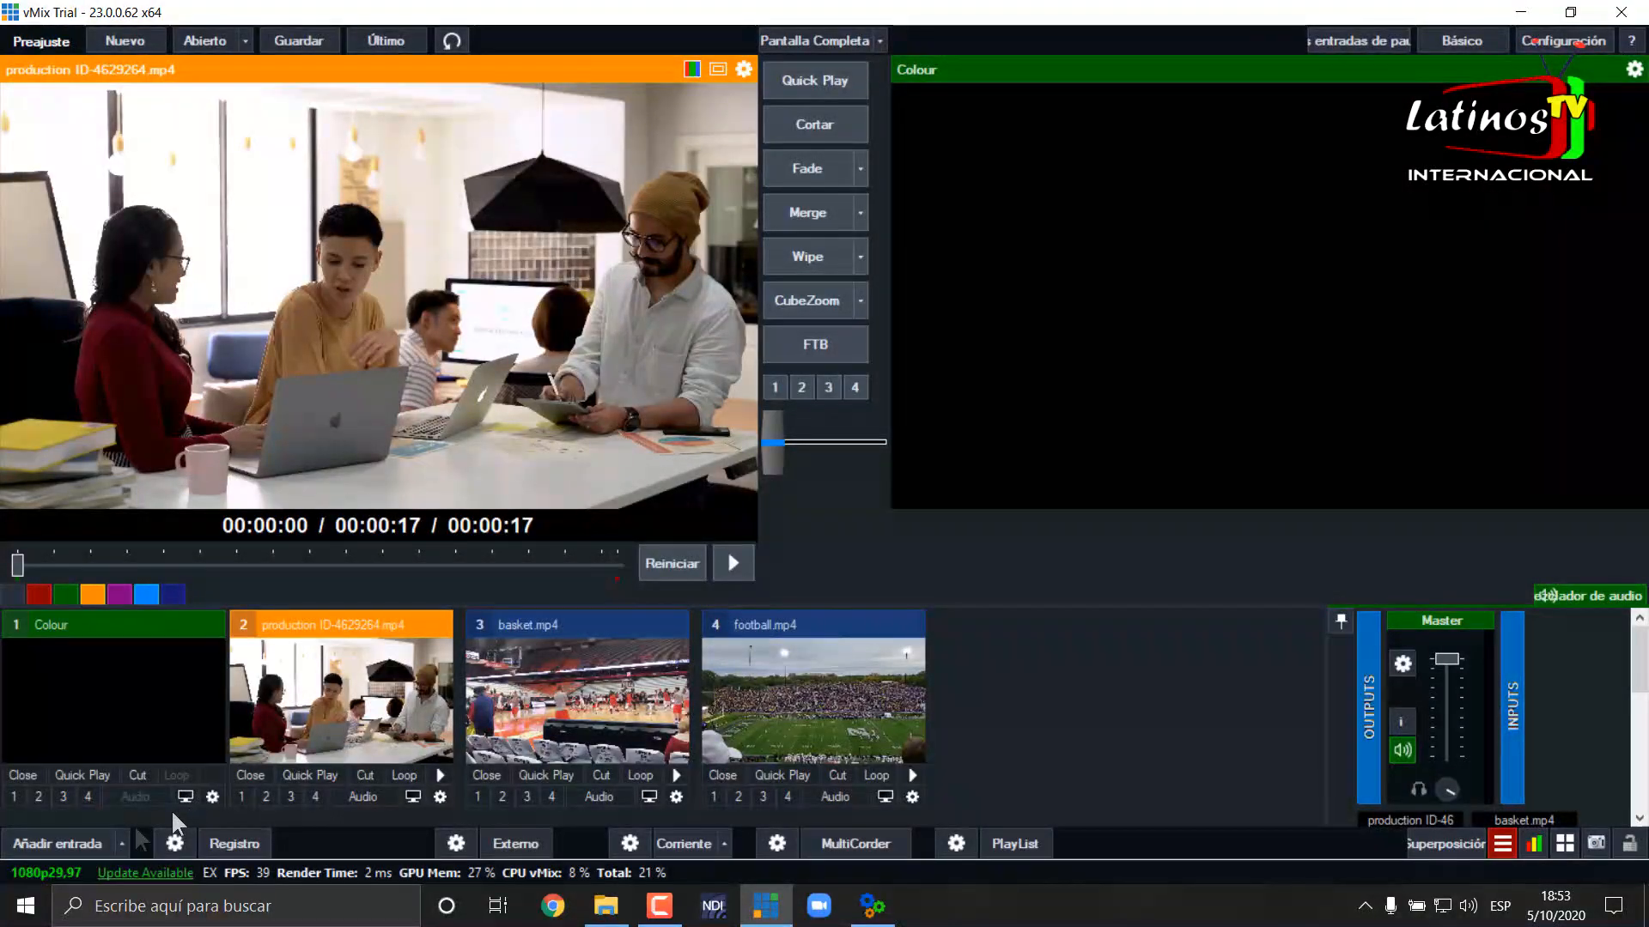
left_click(79, 843)
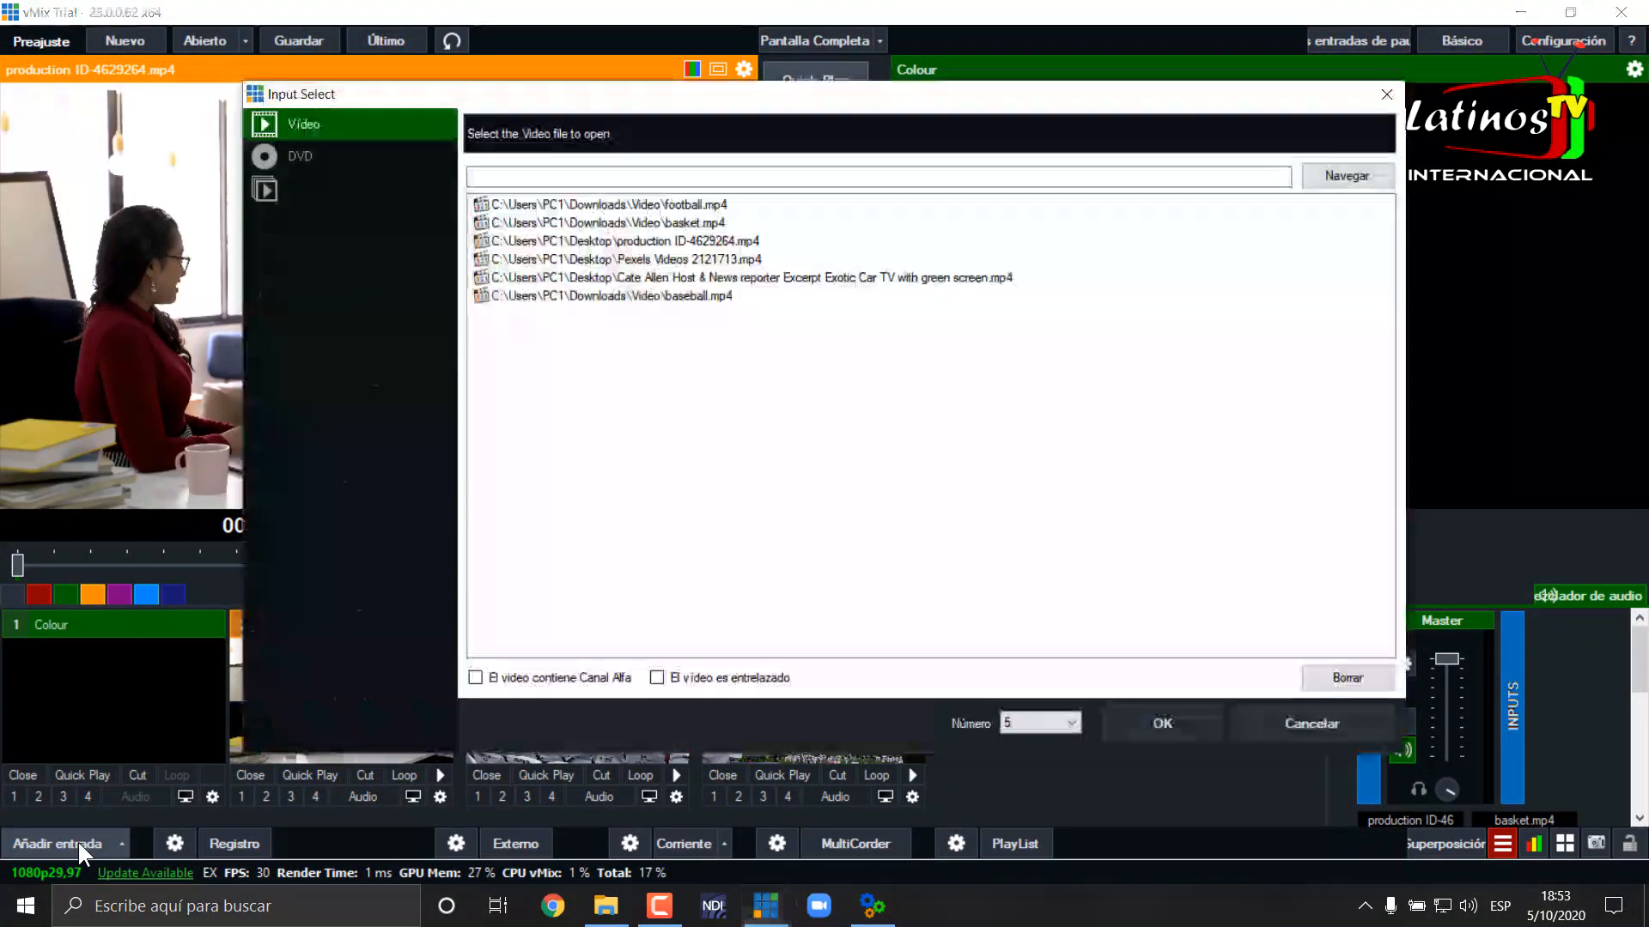
left_click(710, 295)
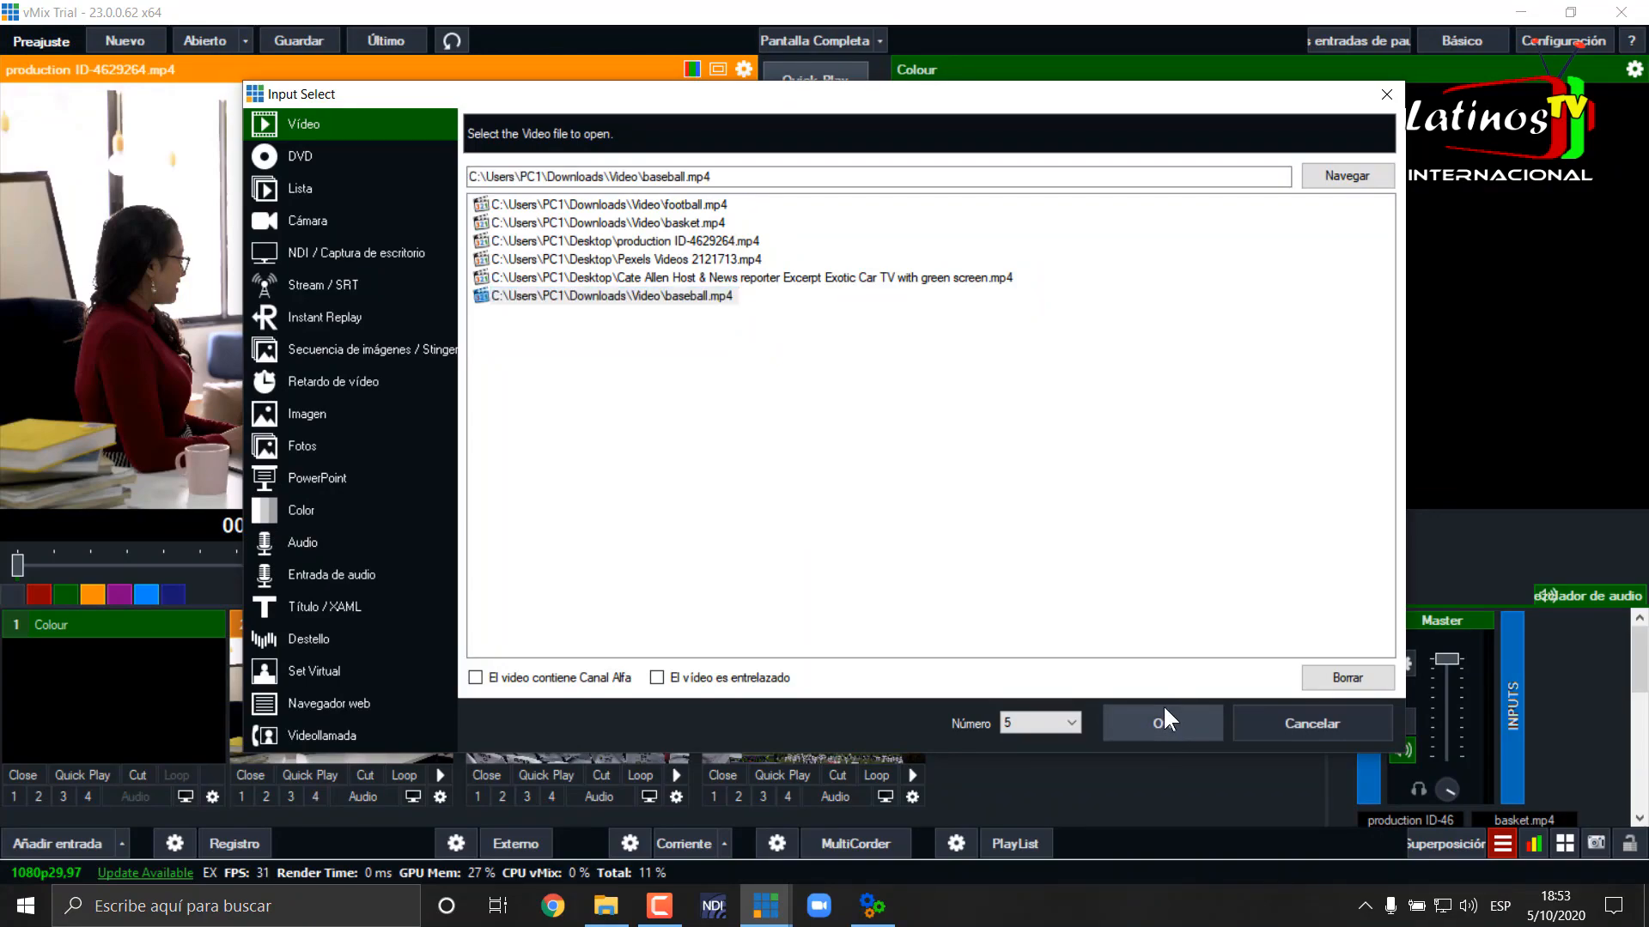
left_click(1161, 719)
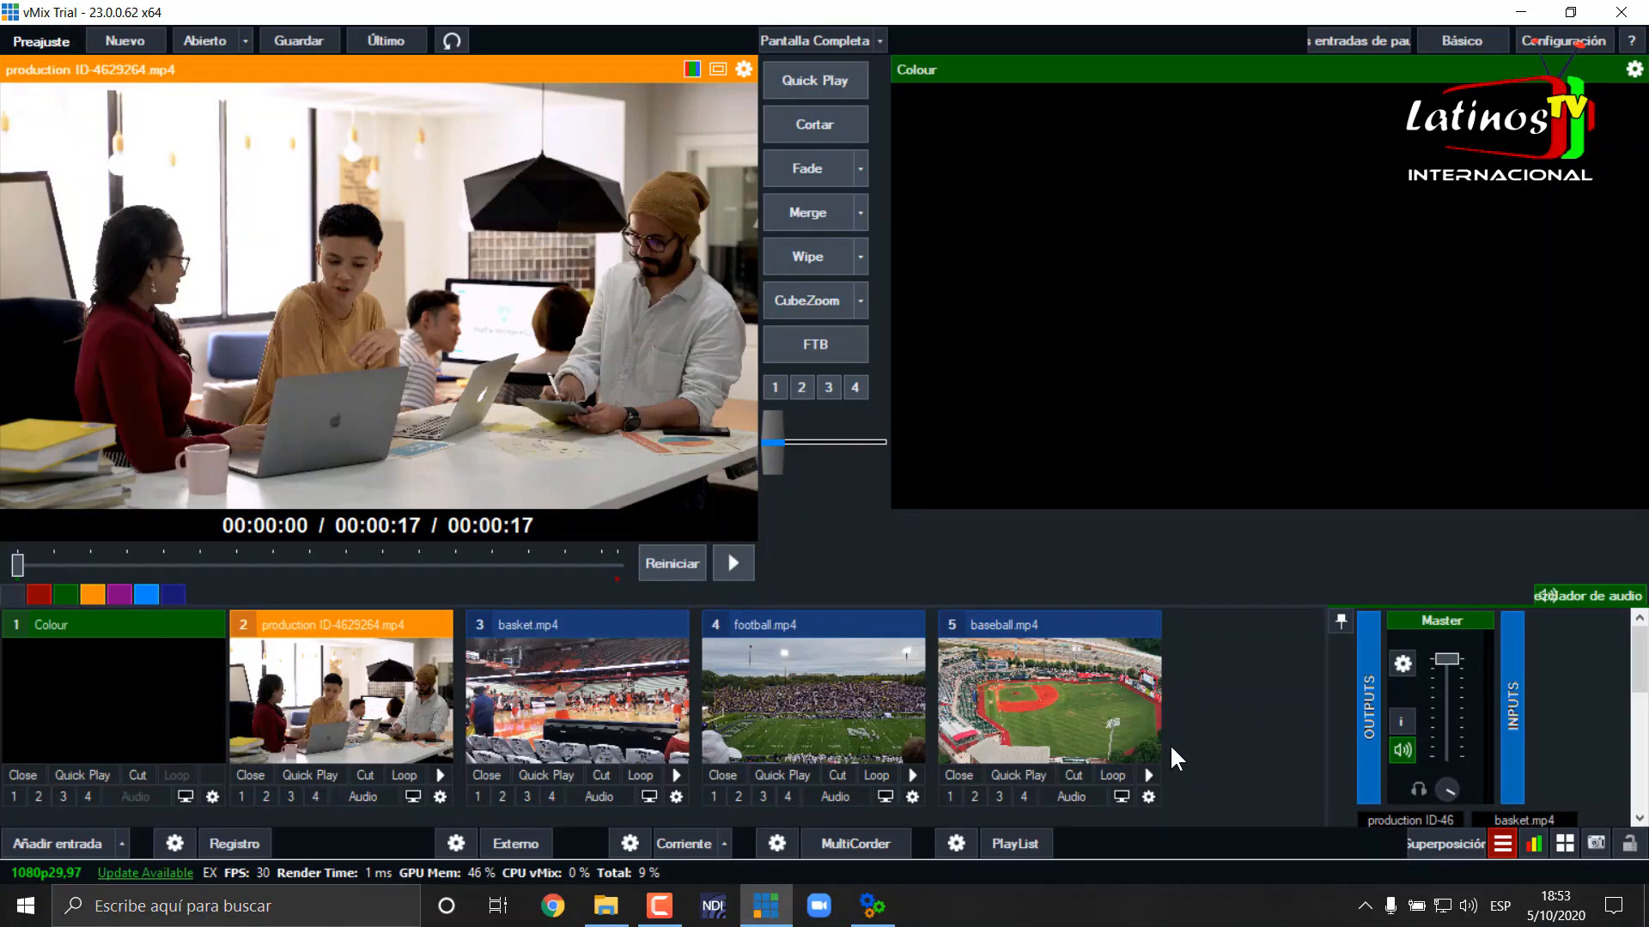
Collapse the four video inputs, 2 through 5, into narrow strips
left_click(280, 623)
left_click(280, 623)
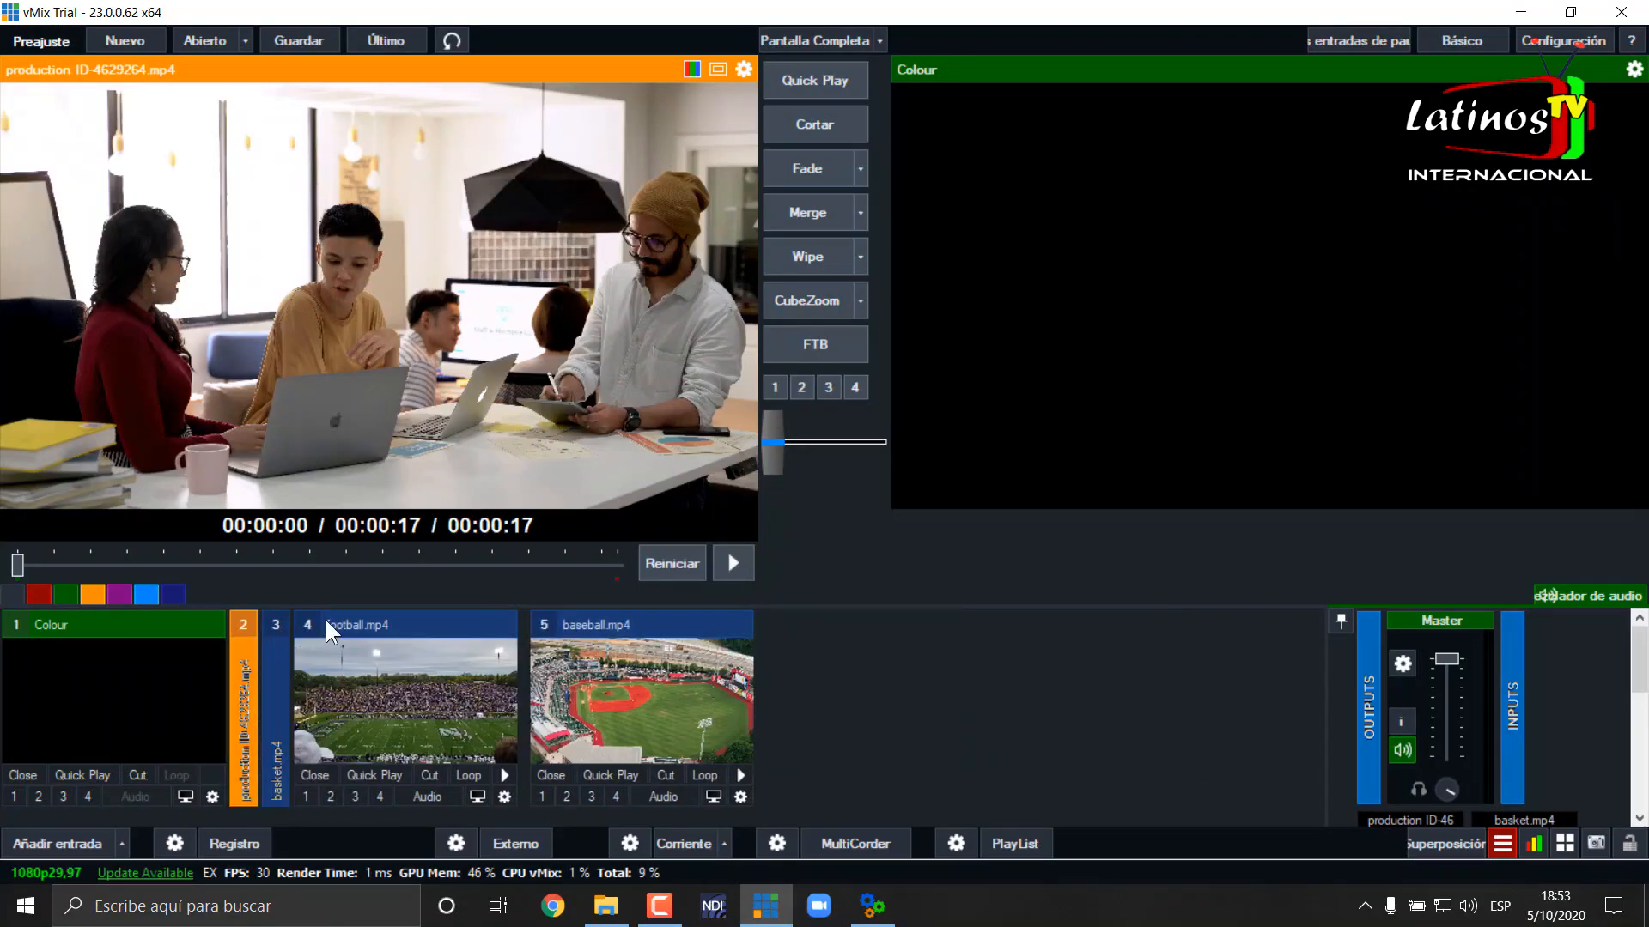
left_click(325, 618)
left_click(407, 620)
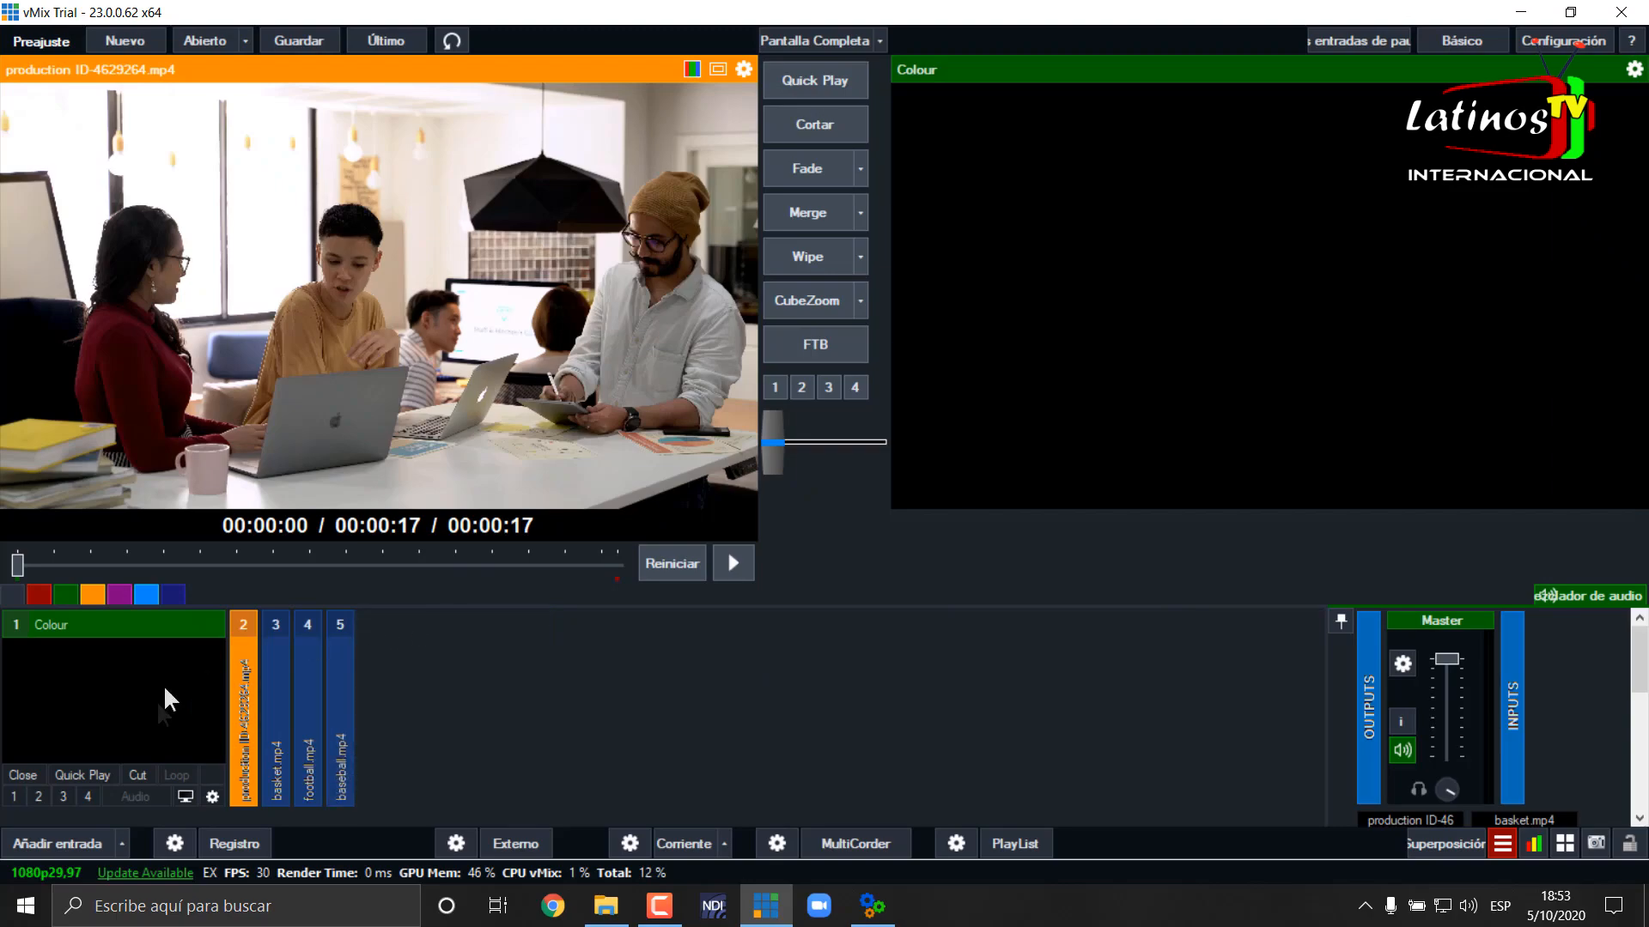
Add the GT title "Title 4- Bright" as input 6, keeping its default headline text
left_click(75, 841)
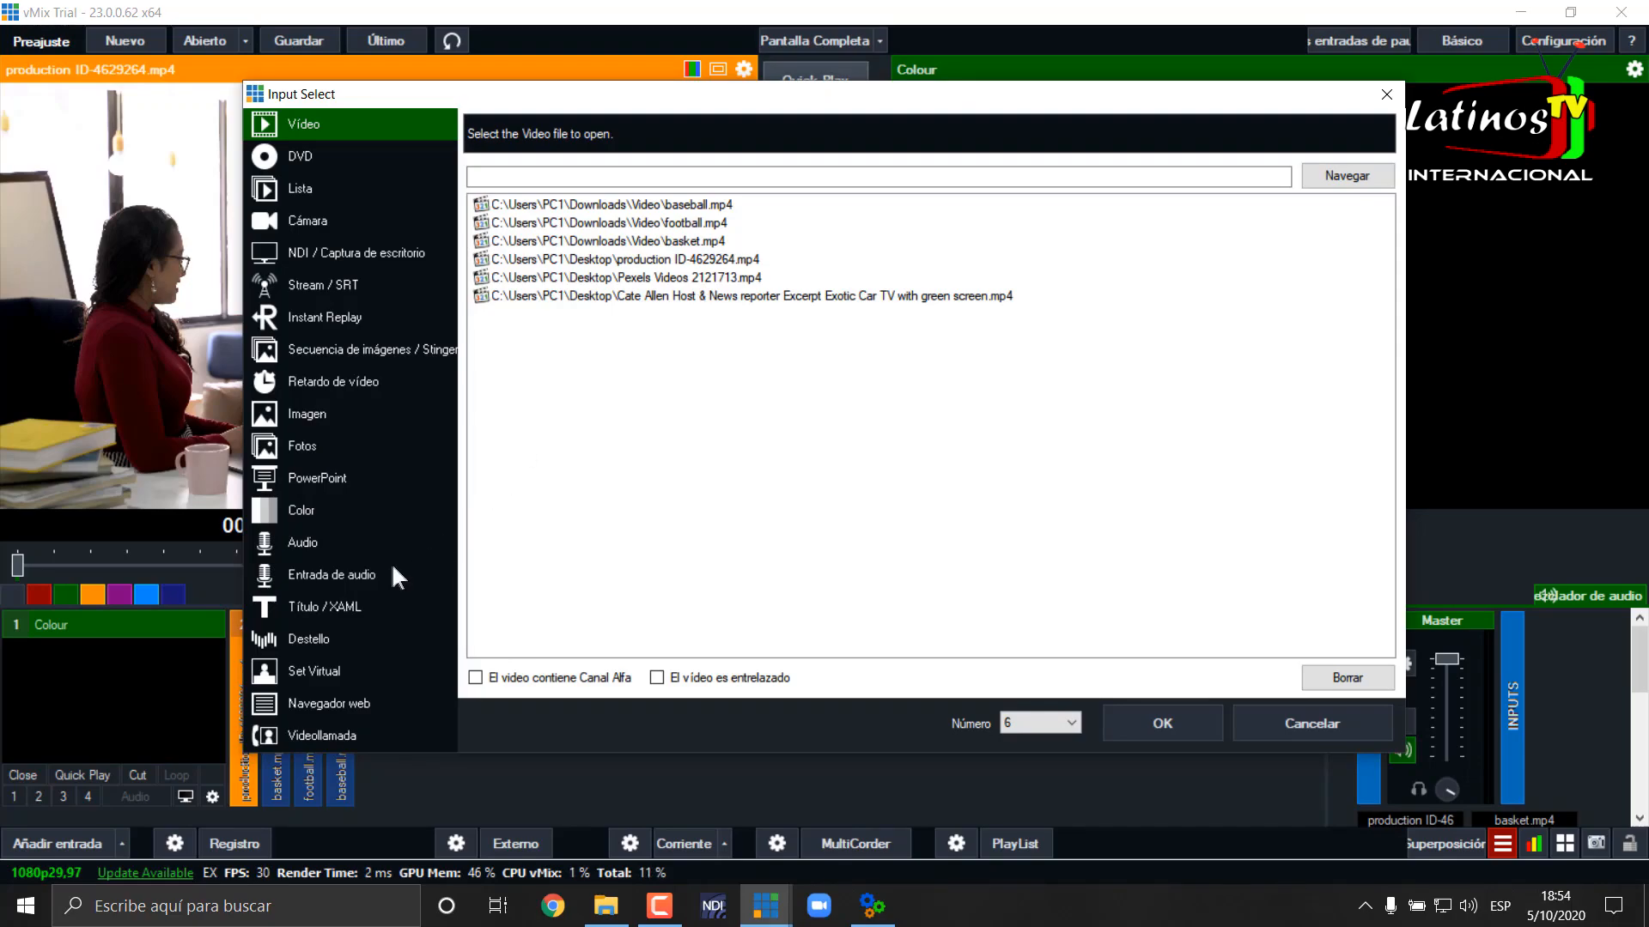
left_click(333, 610)
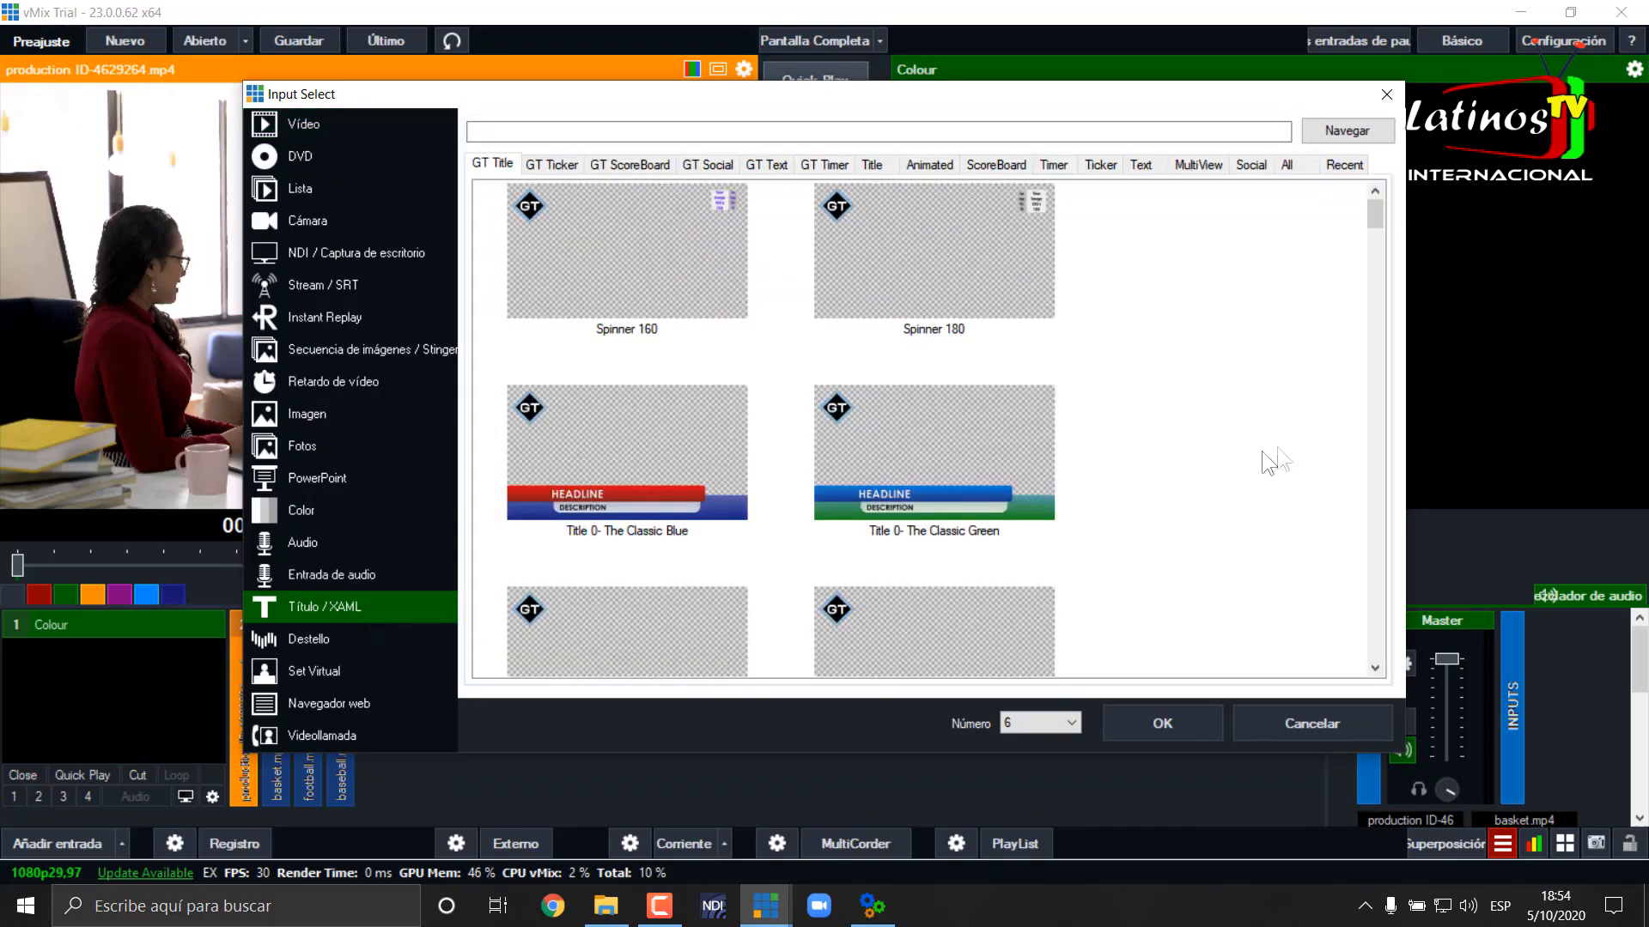
scroll(1271, 483, "down", 8)
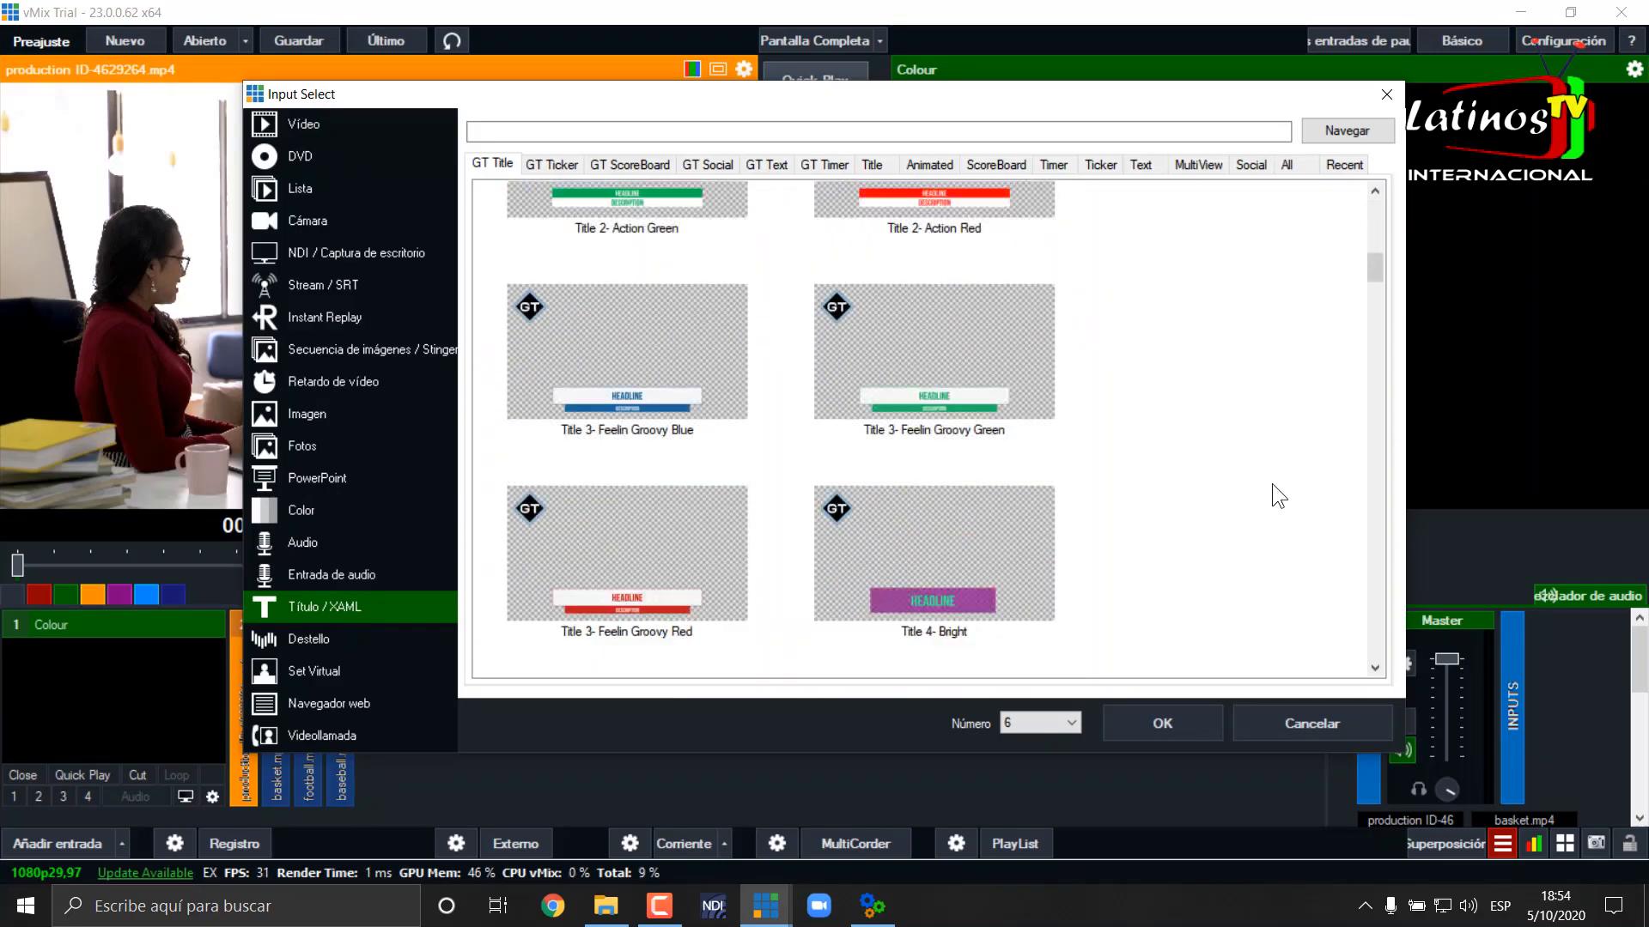
left_click(852, 574)
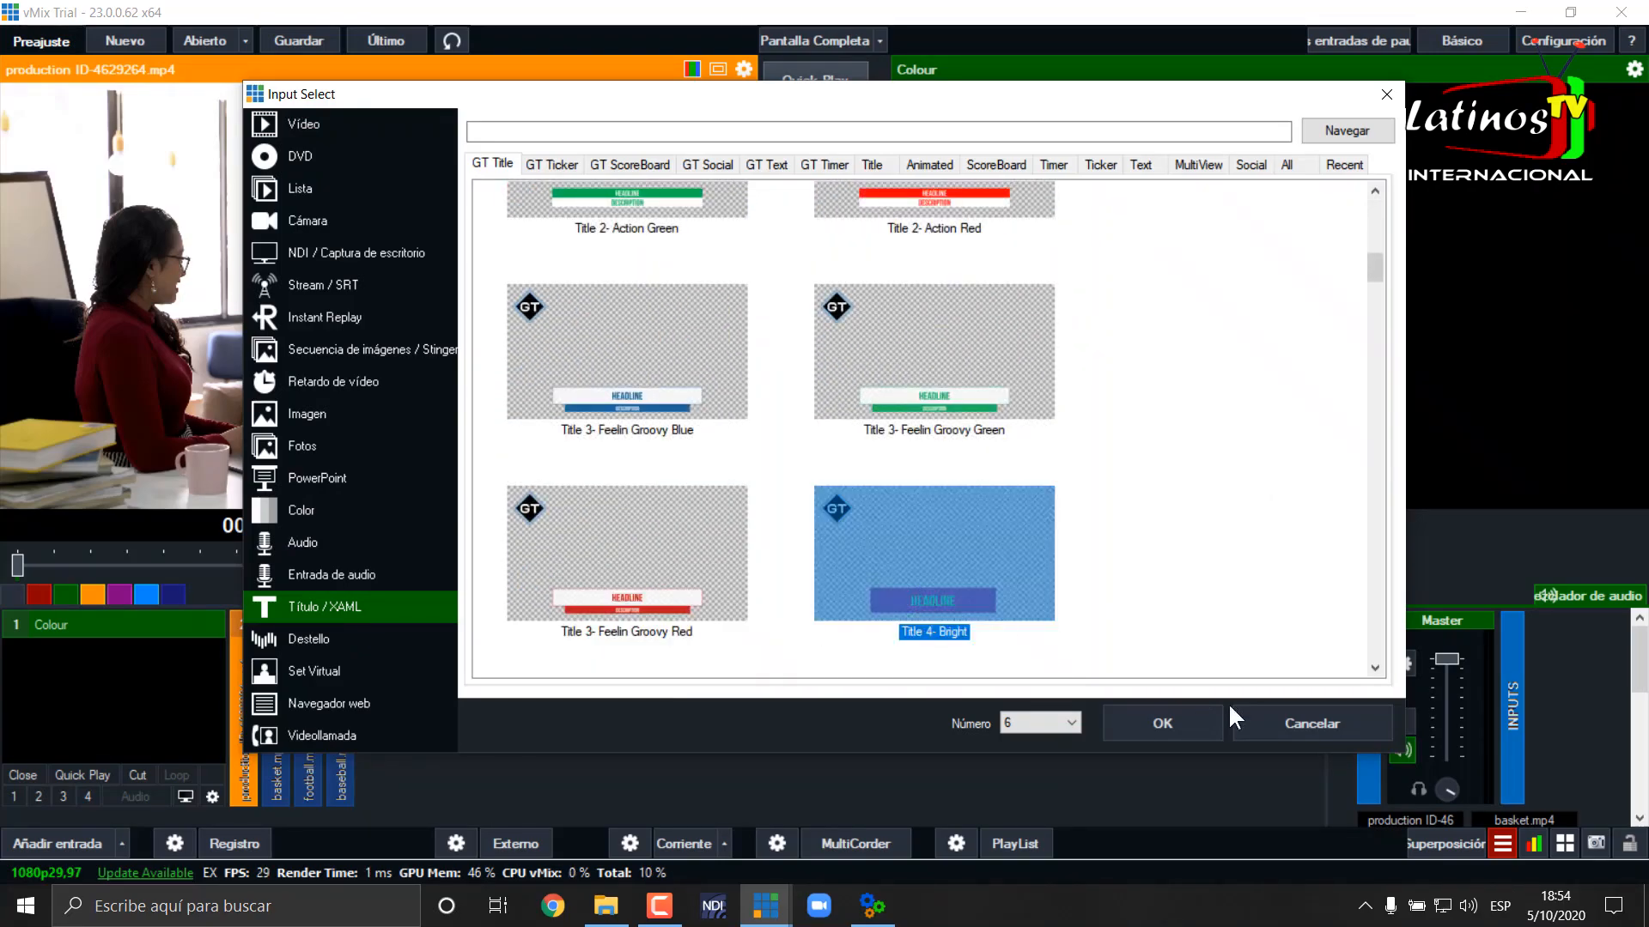
left_click(1161, 722)
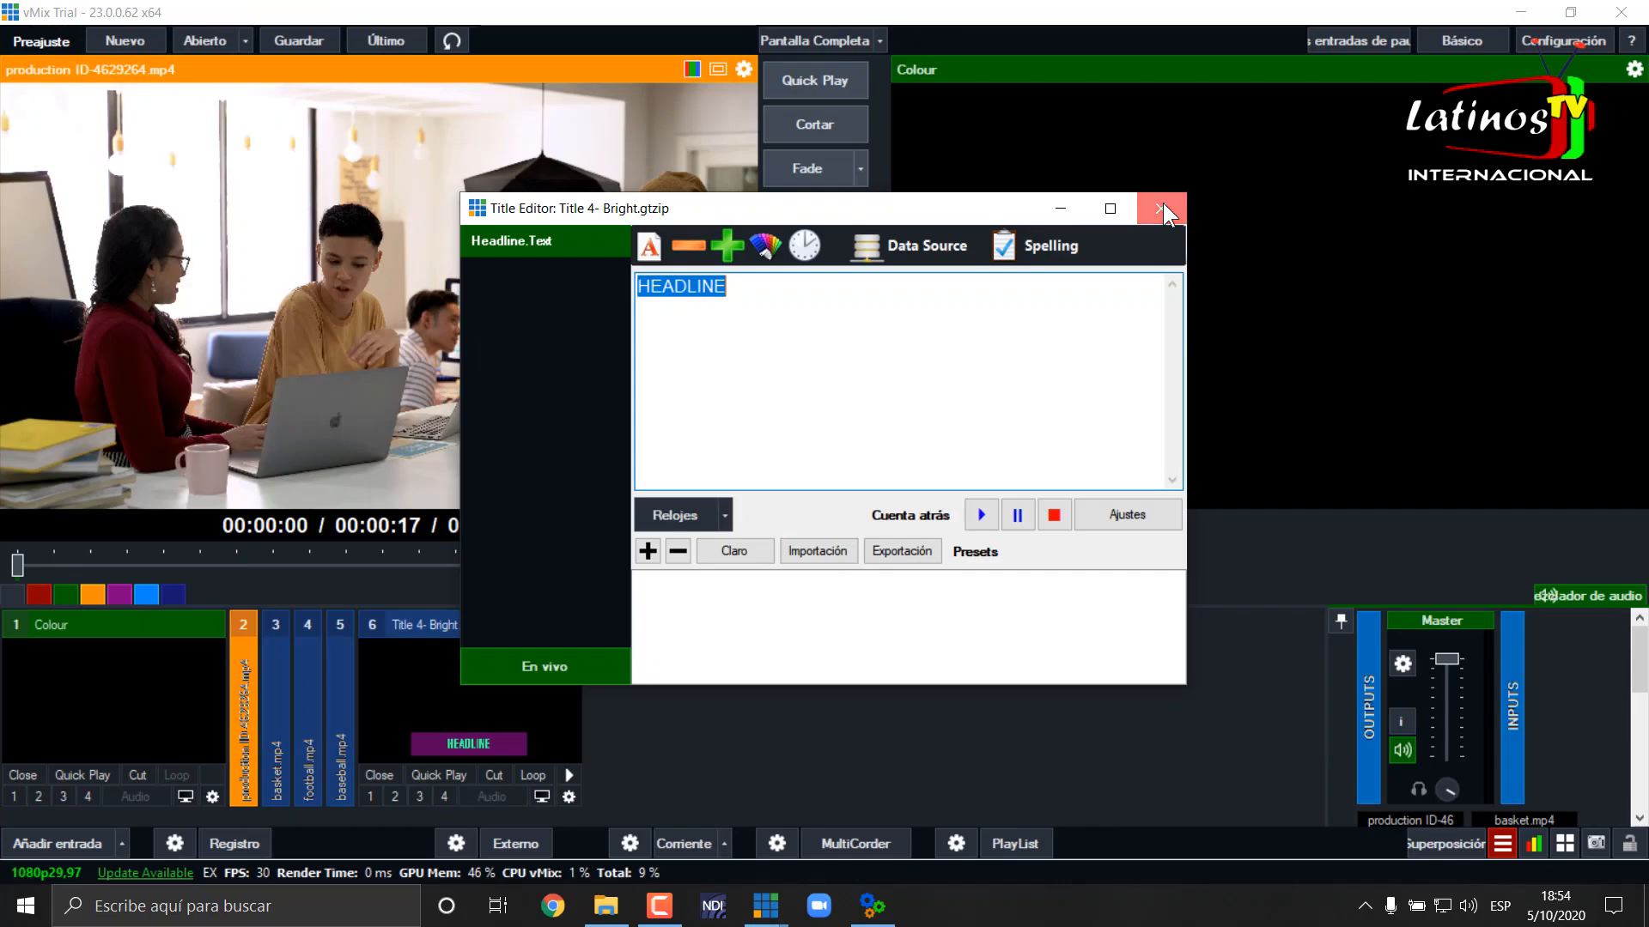
left_click(1160, 209)
Add the recently used "scoreboard 5- get low" title as input 7, leaving its text at the defaults
left_click(79, 833)
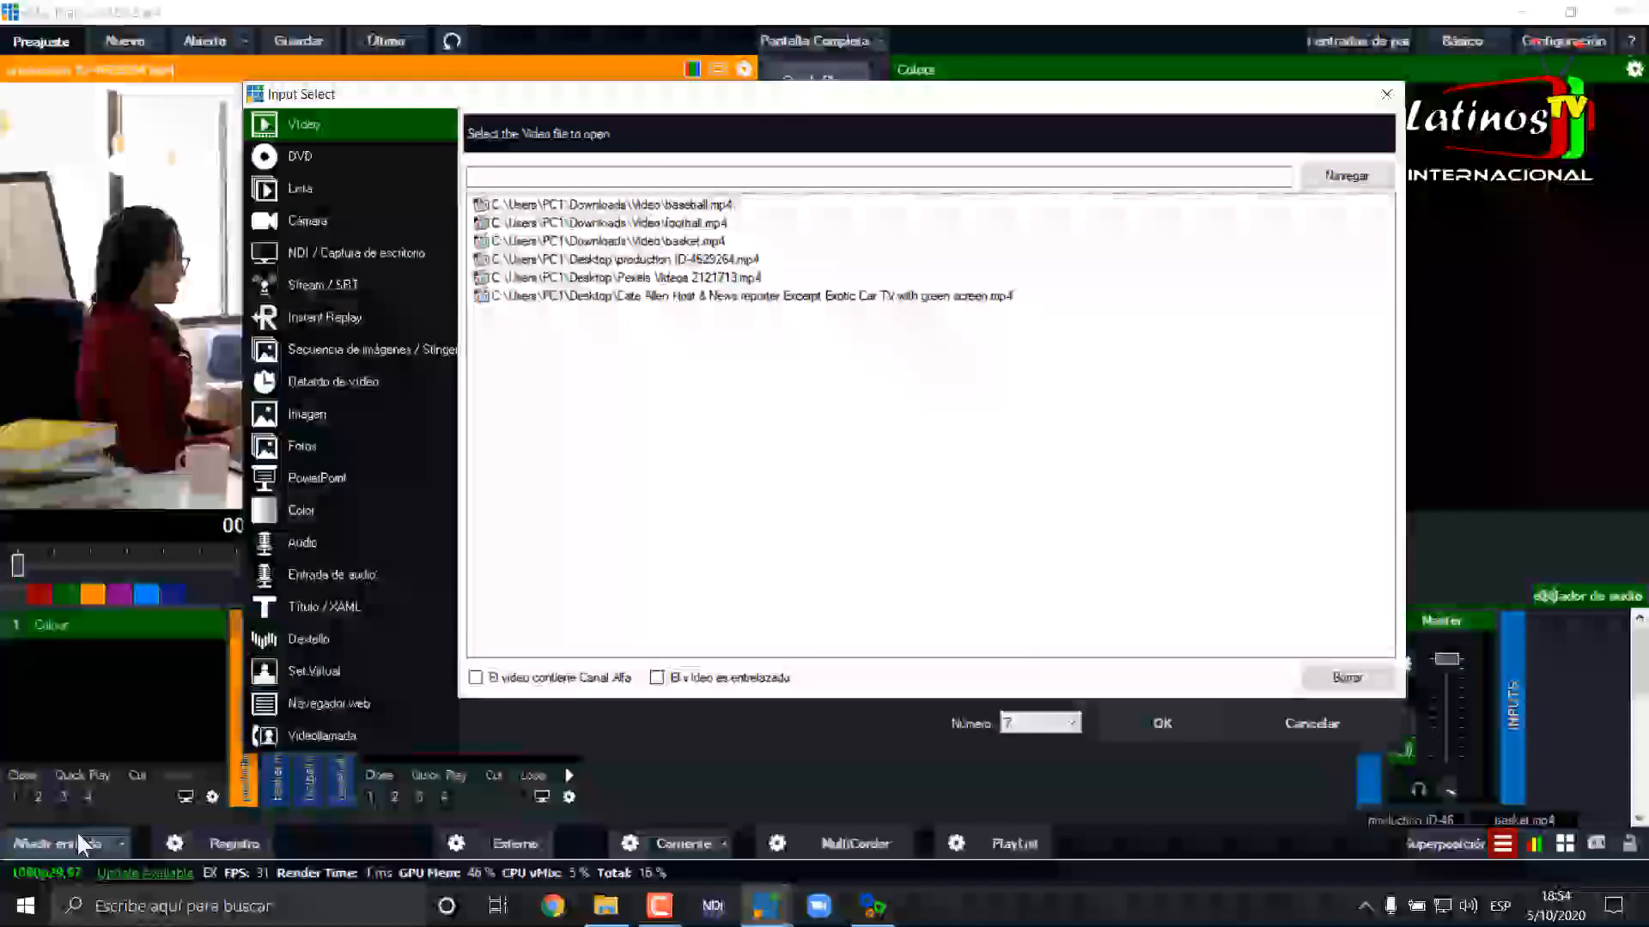
left_click(338, 605)
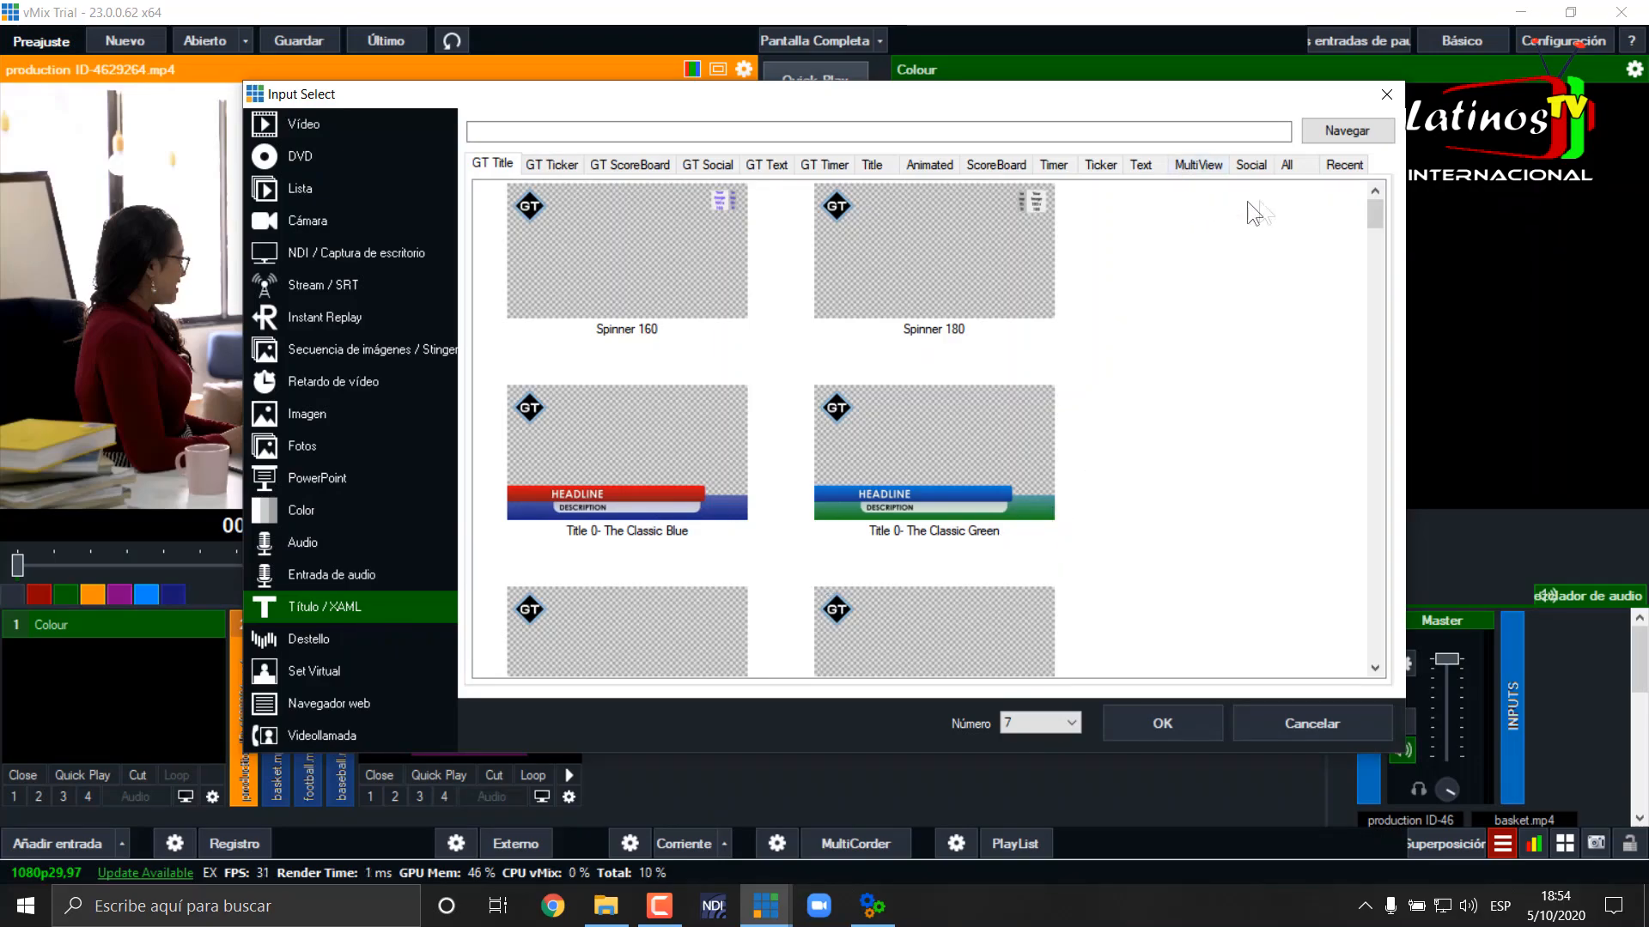
left_click(1342, 163)
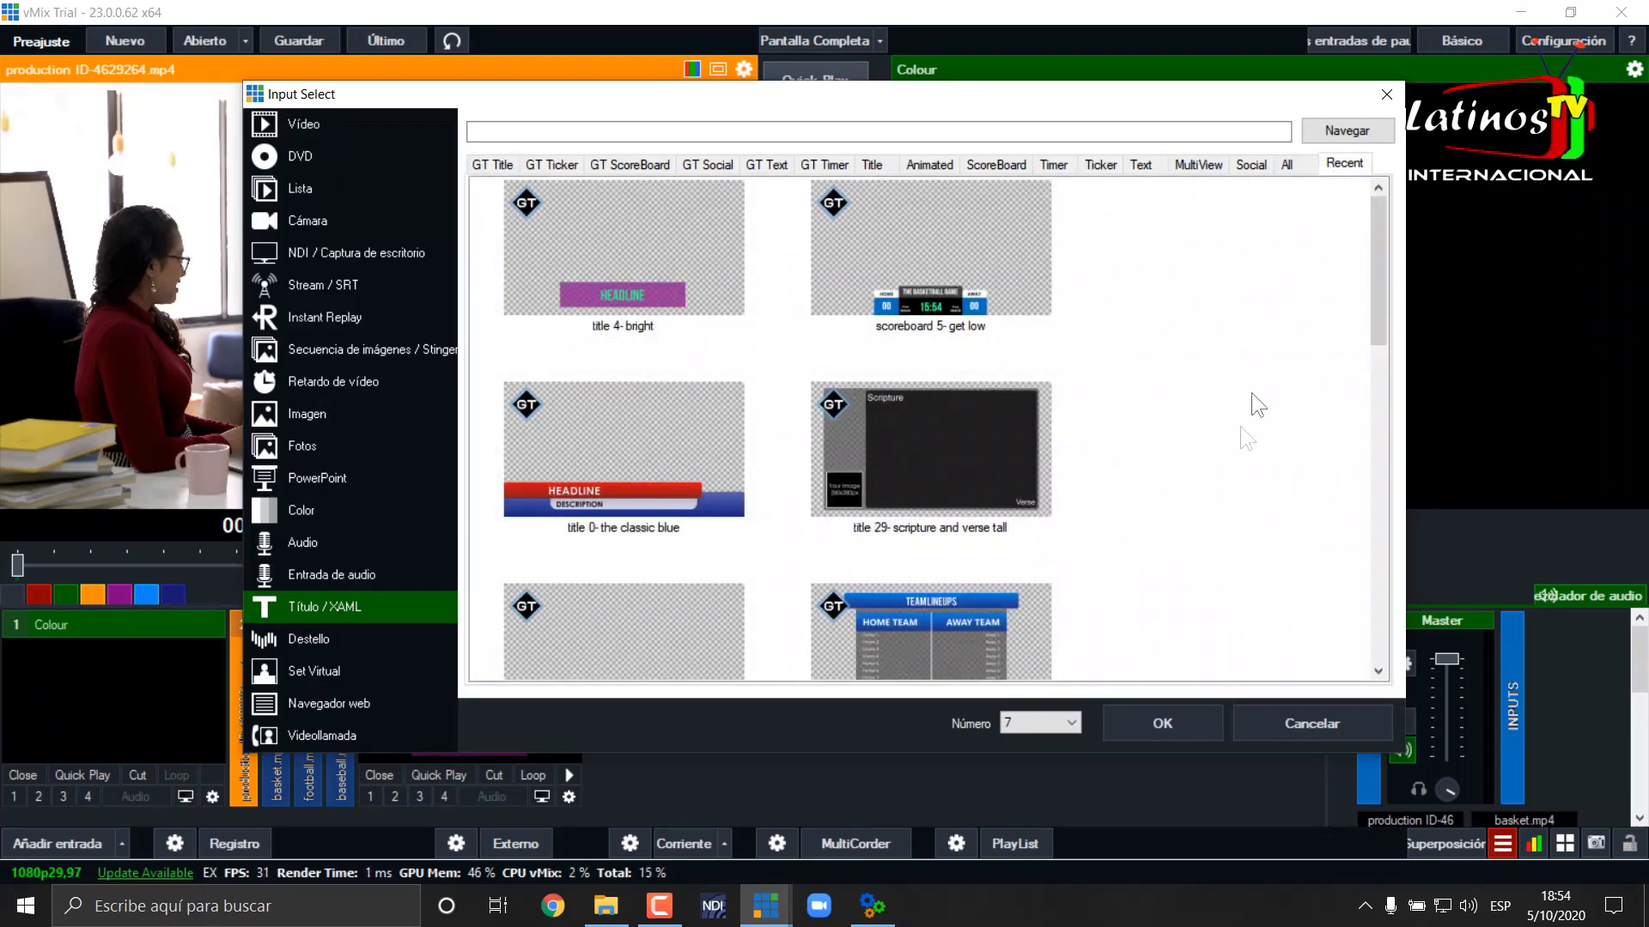
left_click(905, 292)
left_click(1161, 721)
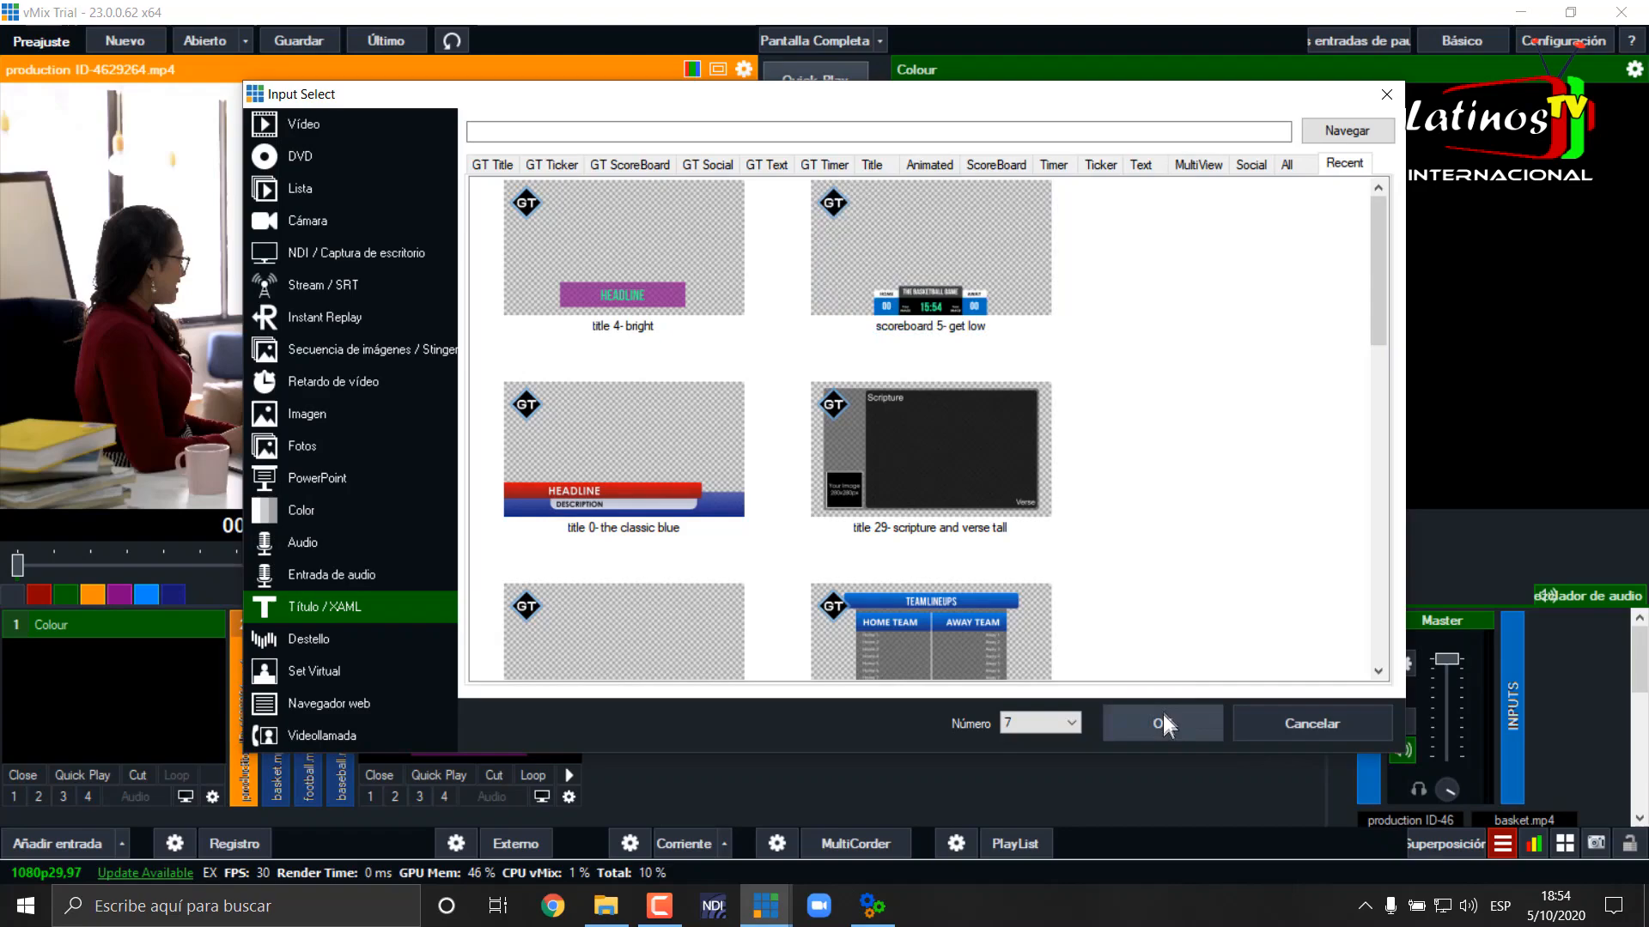
left_click(1161, 209)
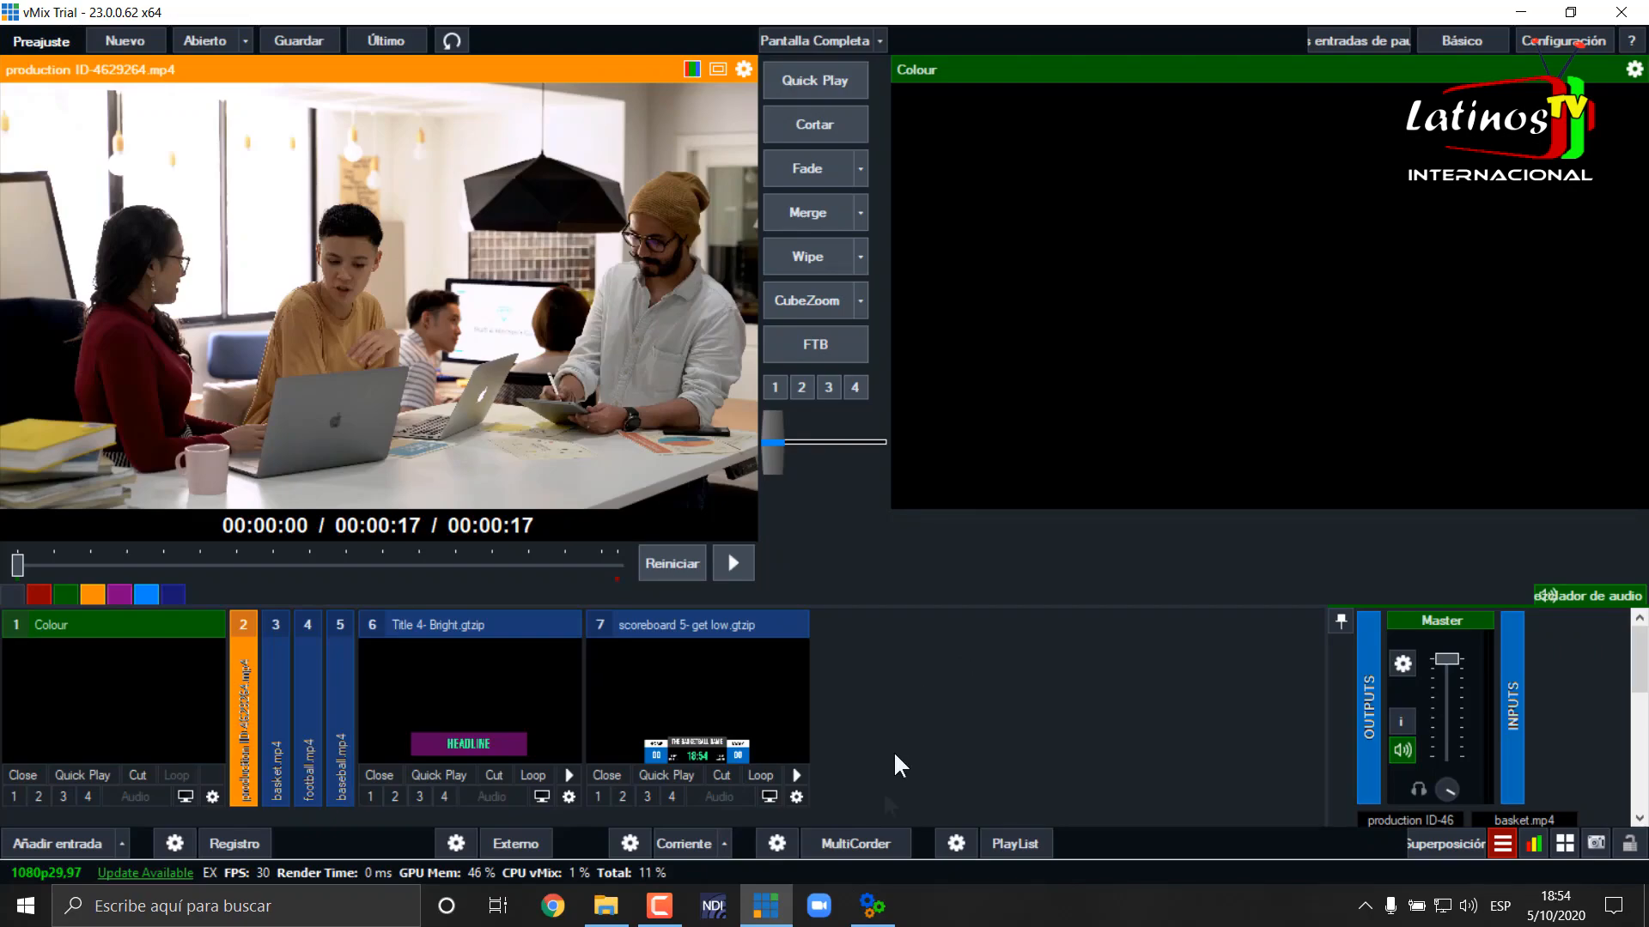
Switch to vMix Universal Title Controller and review the widget types it offers
left_click(872, 906)
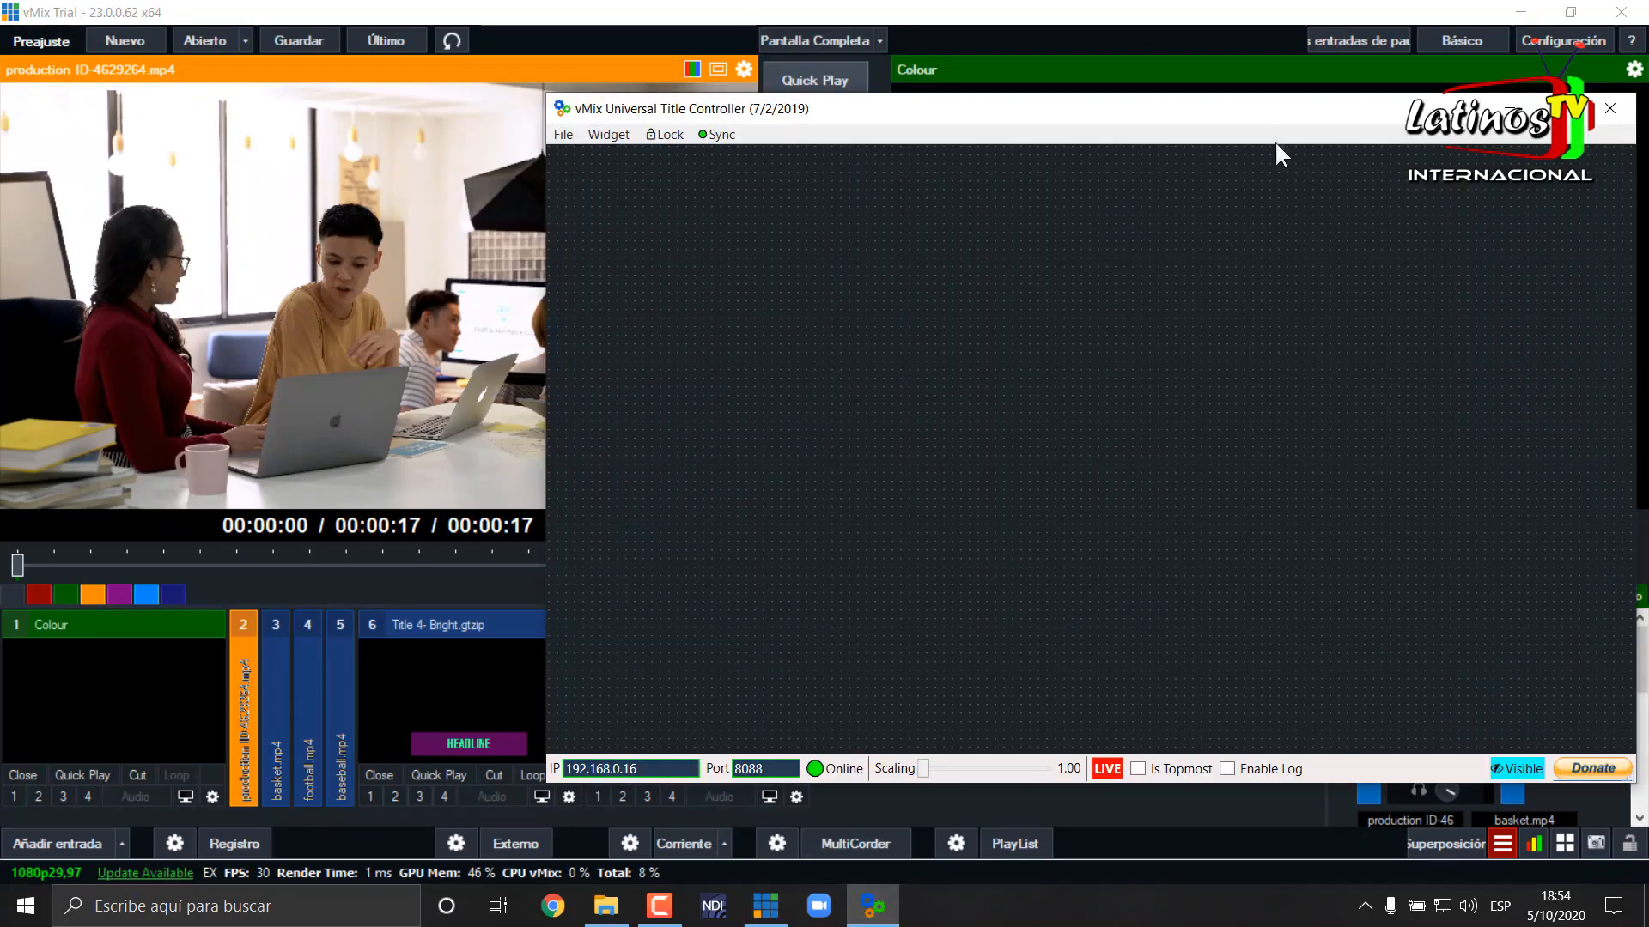
left_click_drag(1280, 117, 1239, 121)
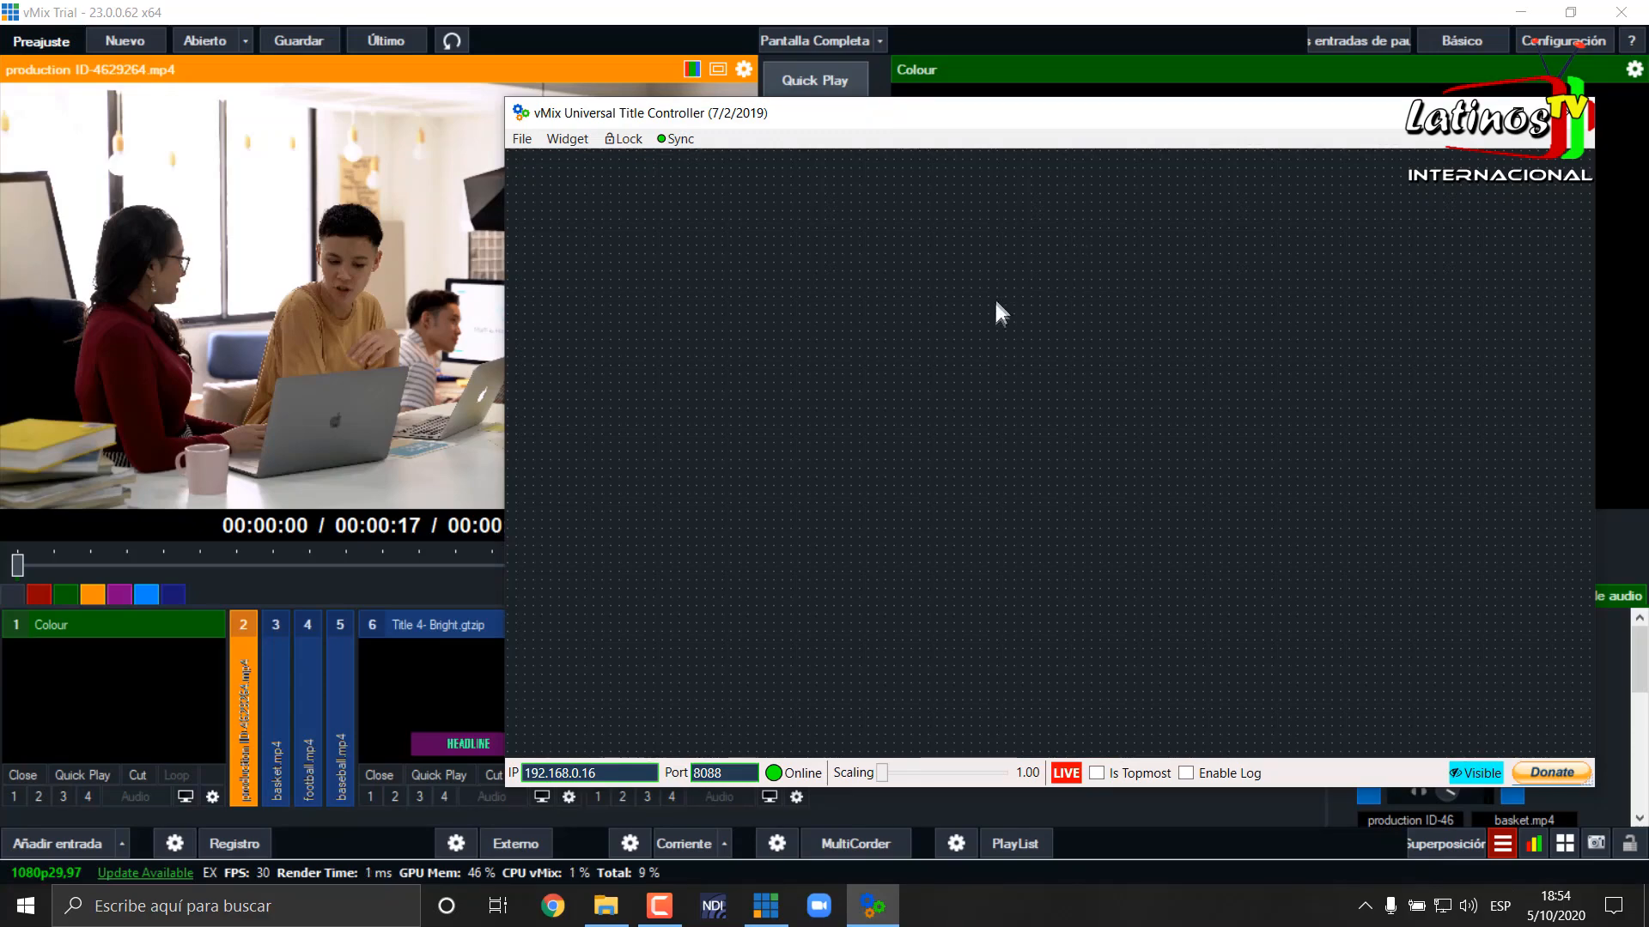
left_click(567, 138)
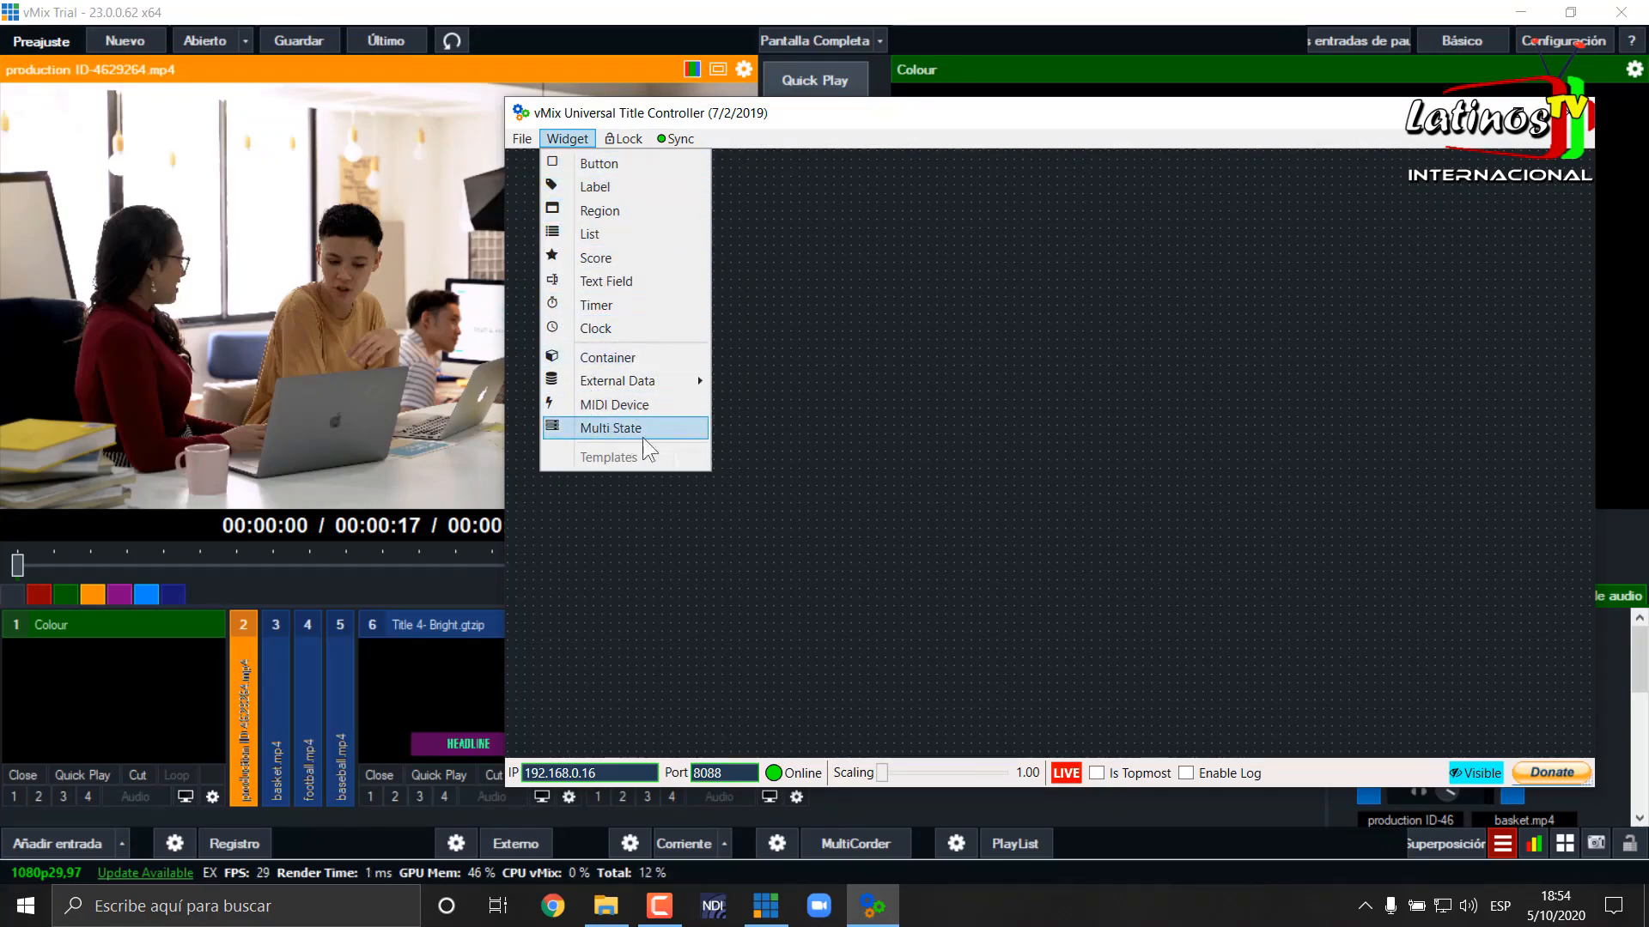
left_click(892, 206)
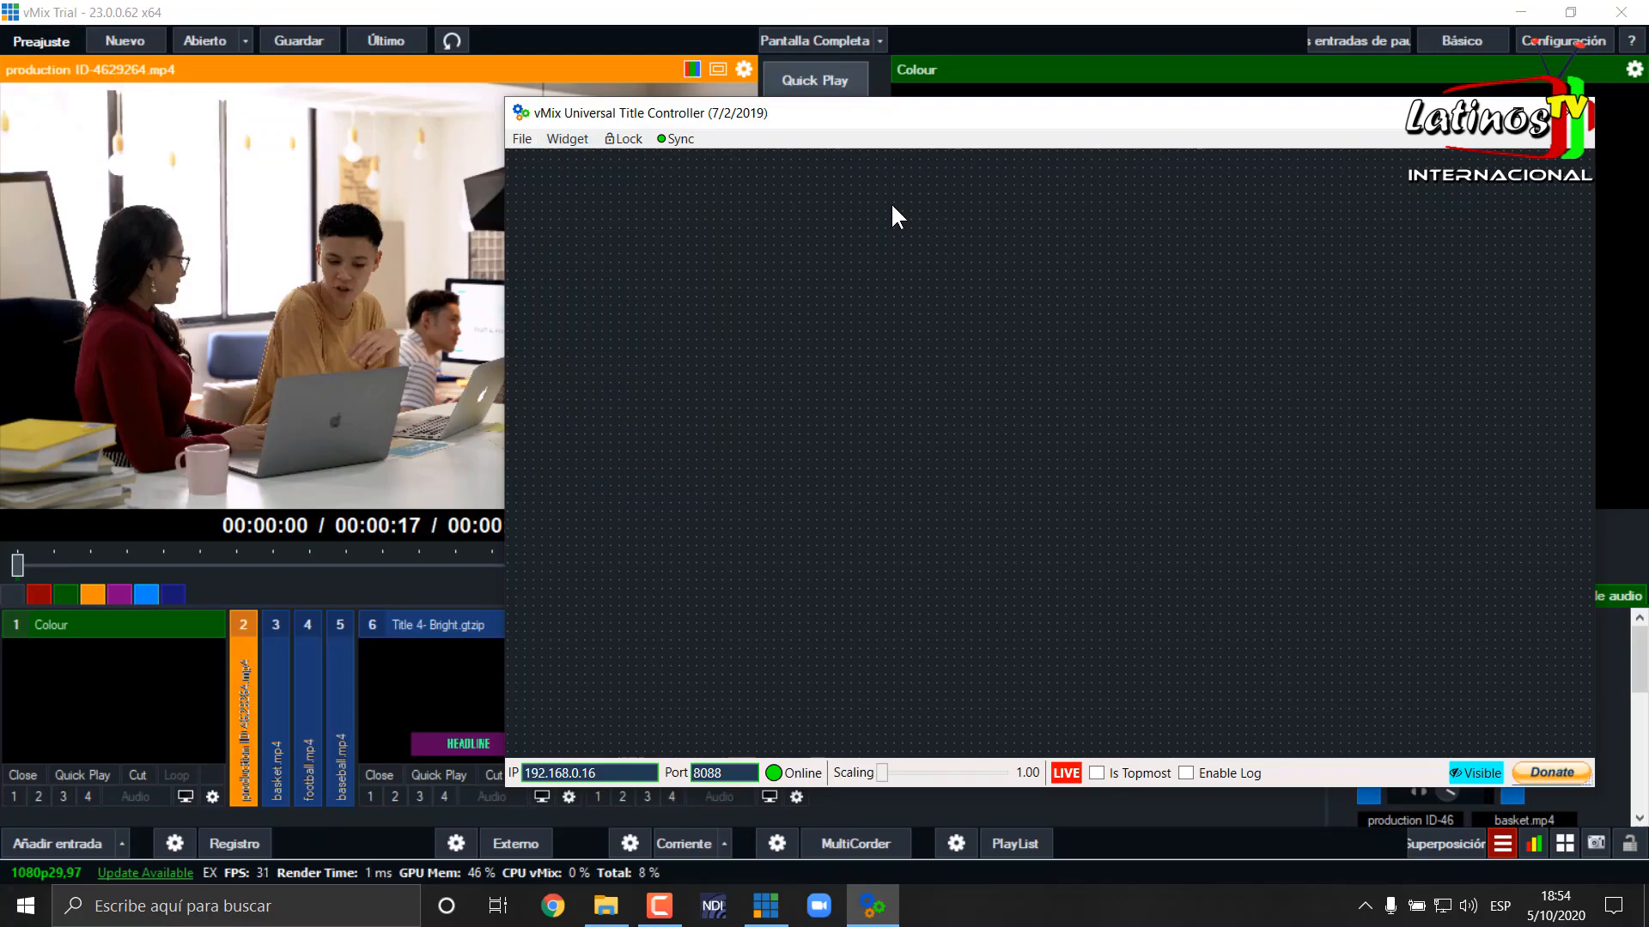
Add an NDI Monitor external data widget and widen it until its title and both selectors are readable
right_click(892, 206)
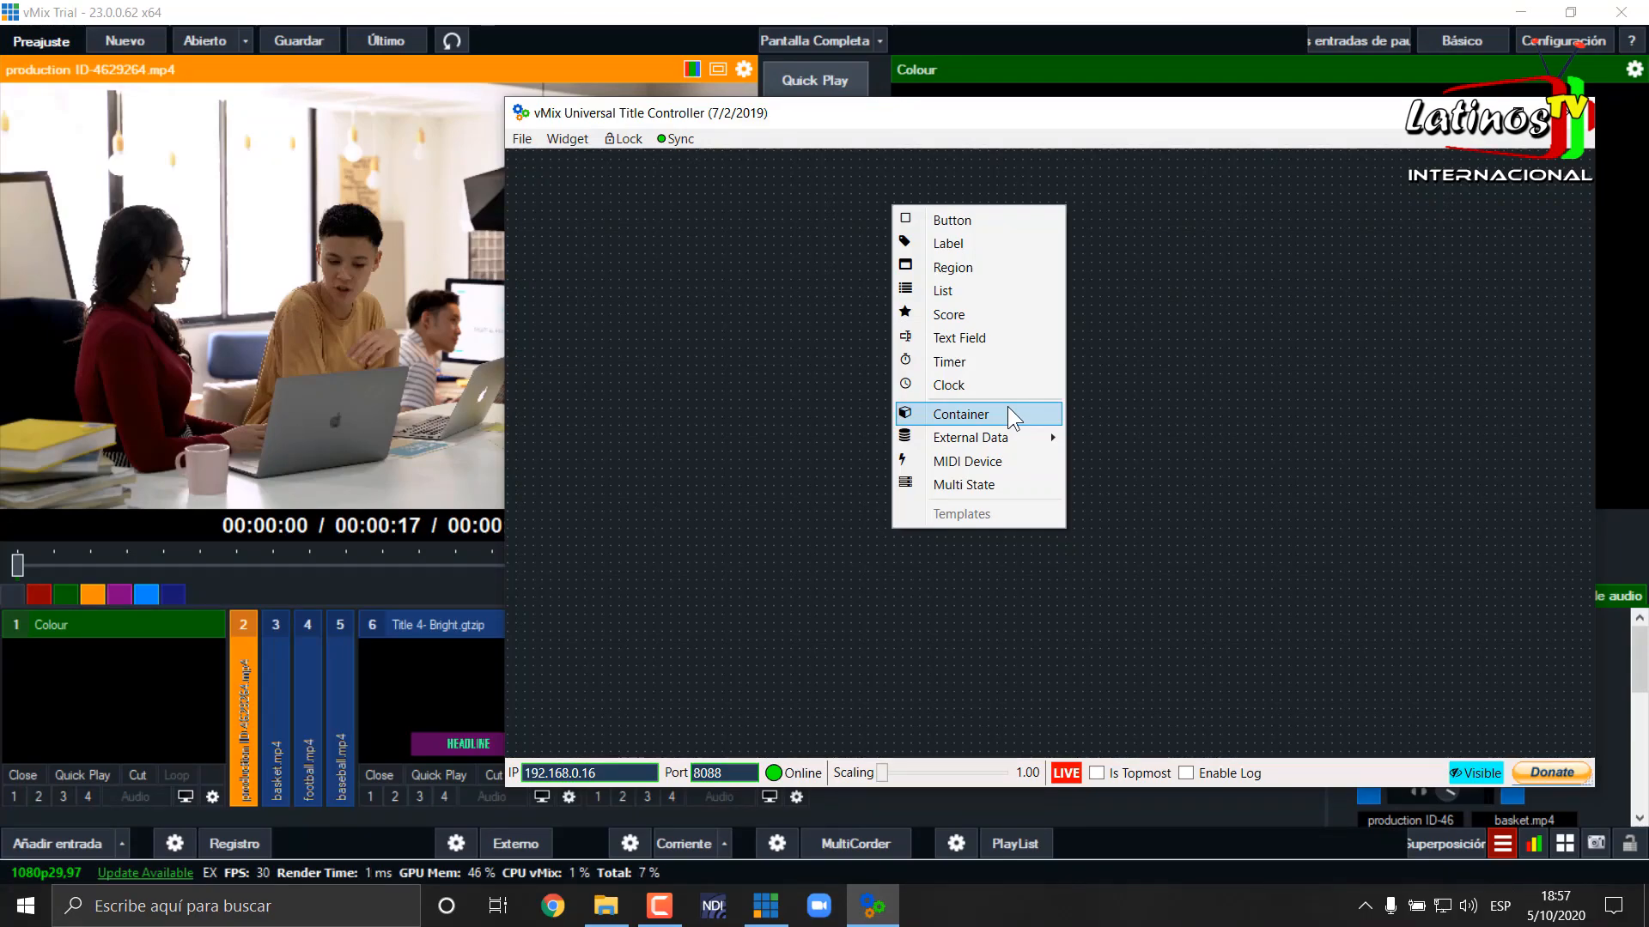
mouse_move(1017, 439)
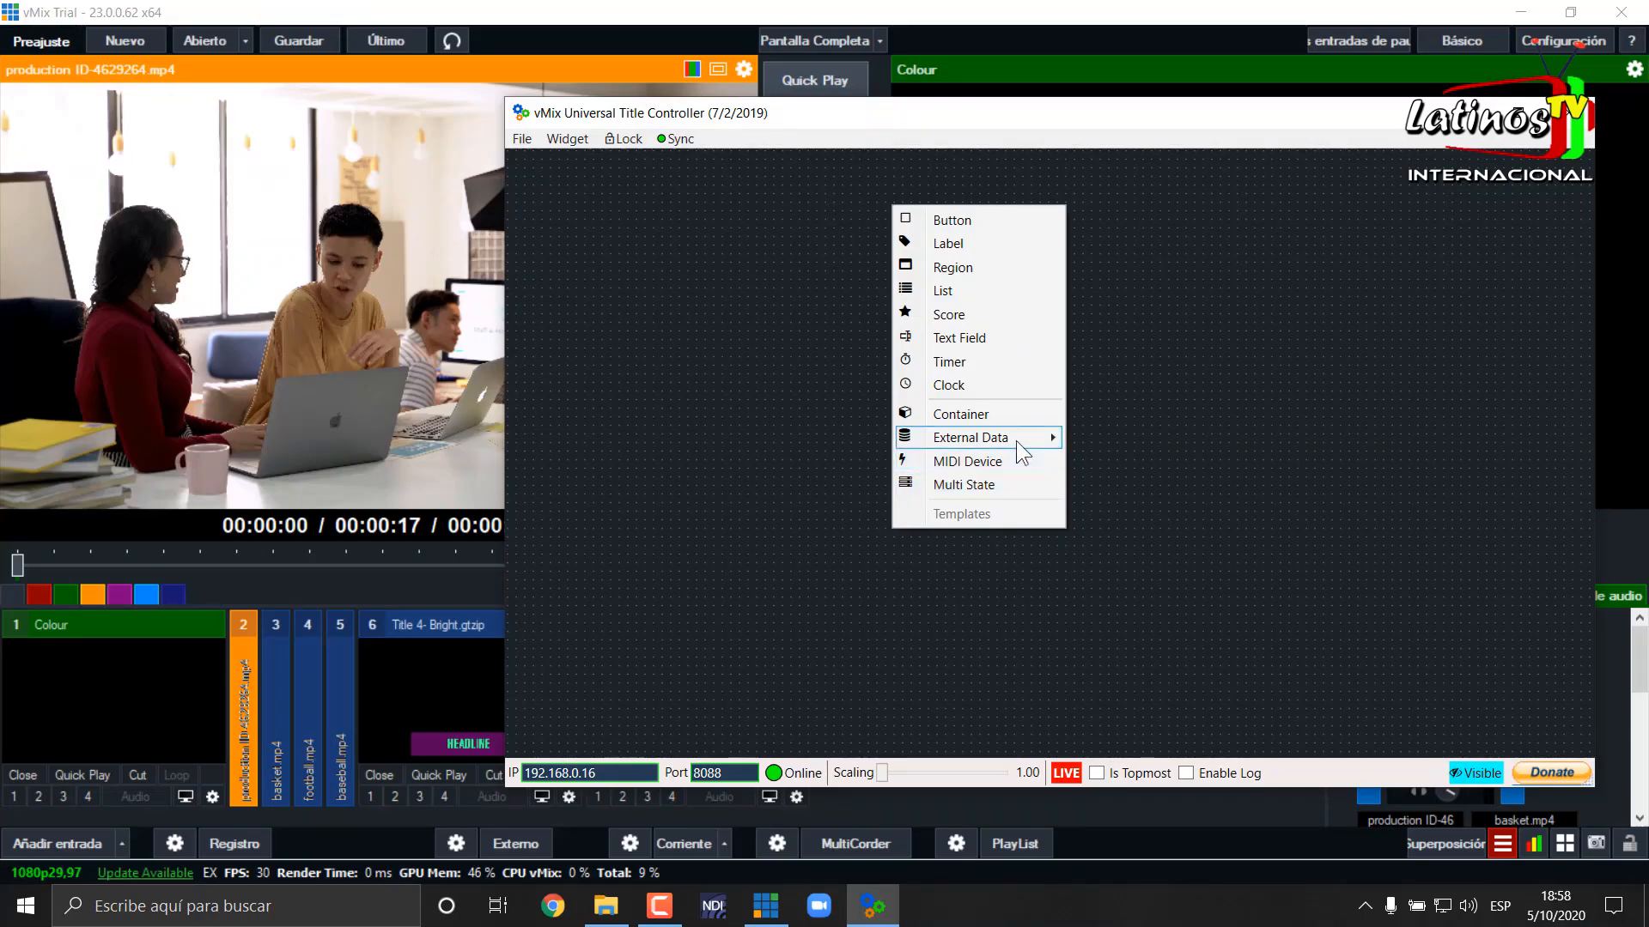
mouse_move(1024, 442)
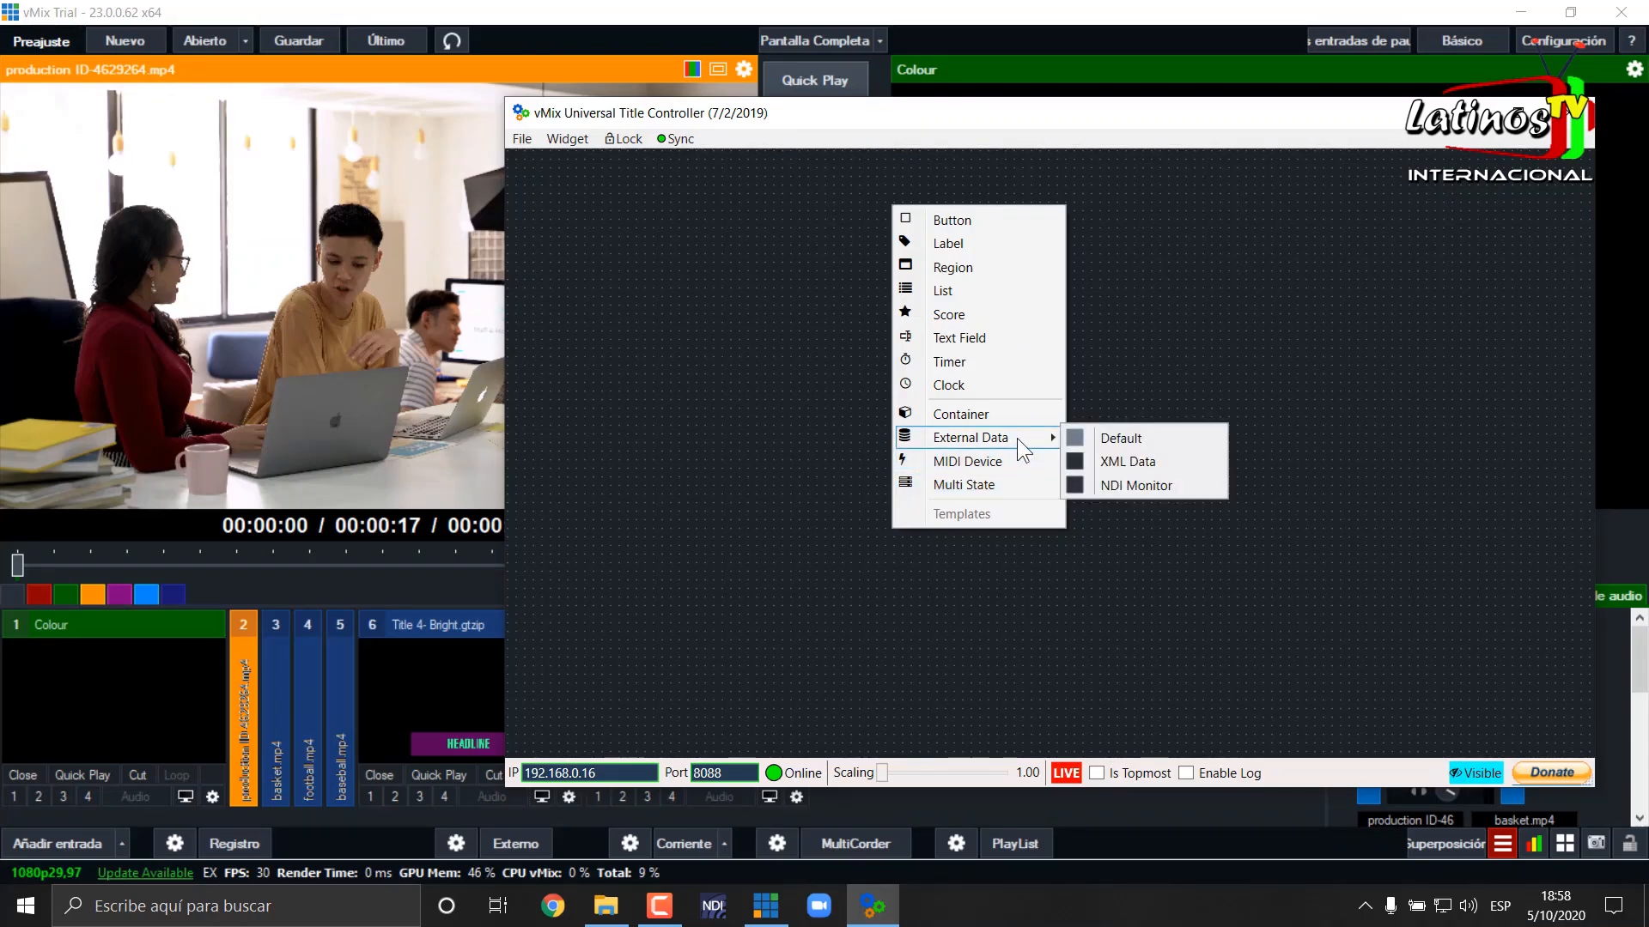
left_click(1152, 486)
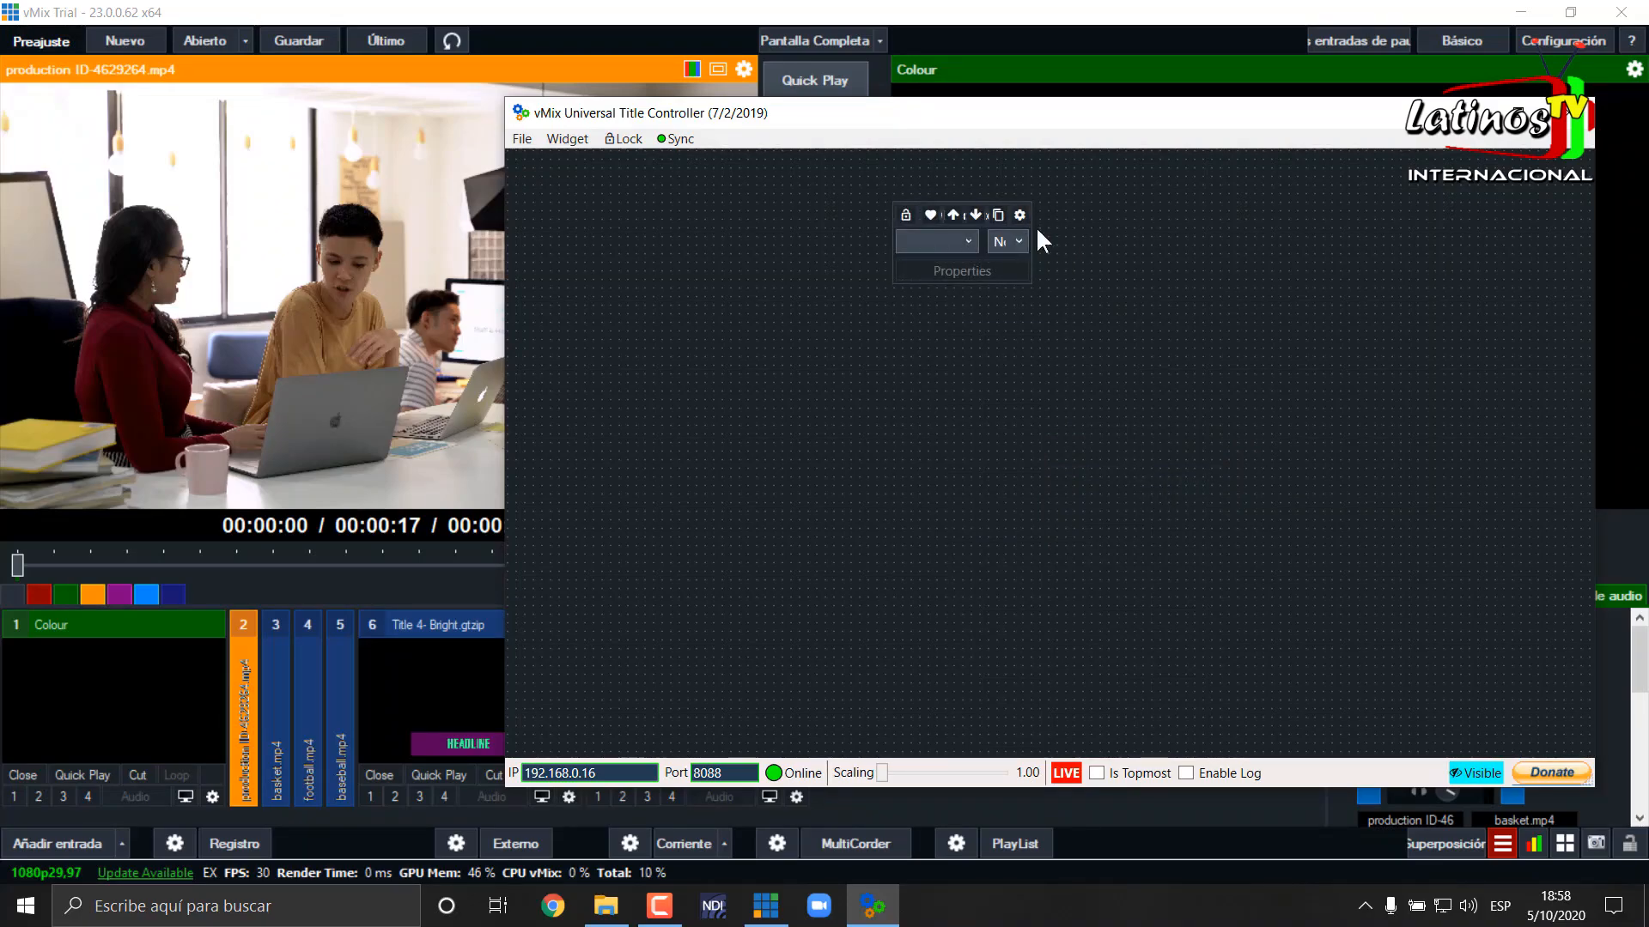
left_click_drag(1033, 220, 1323, 220)
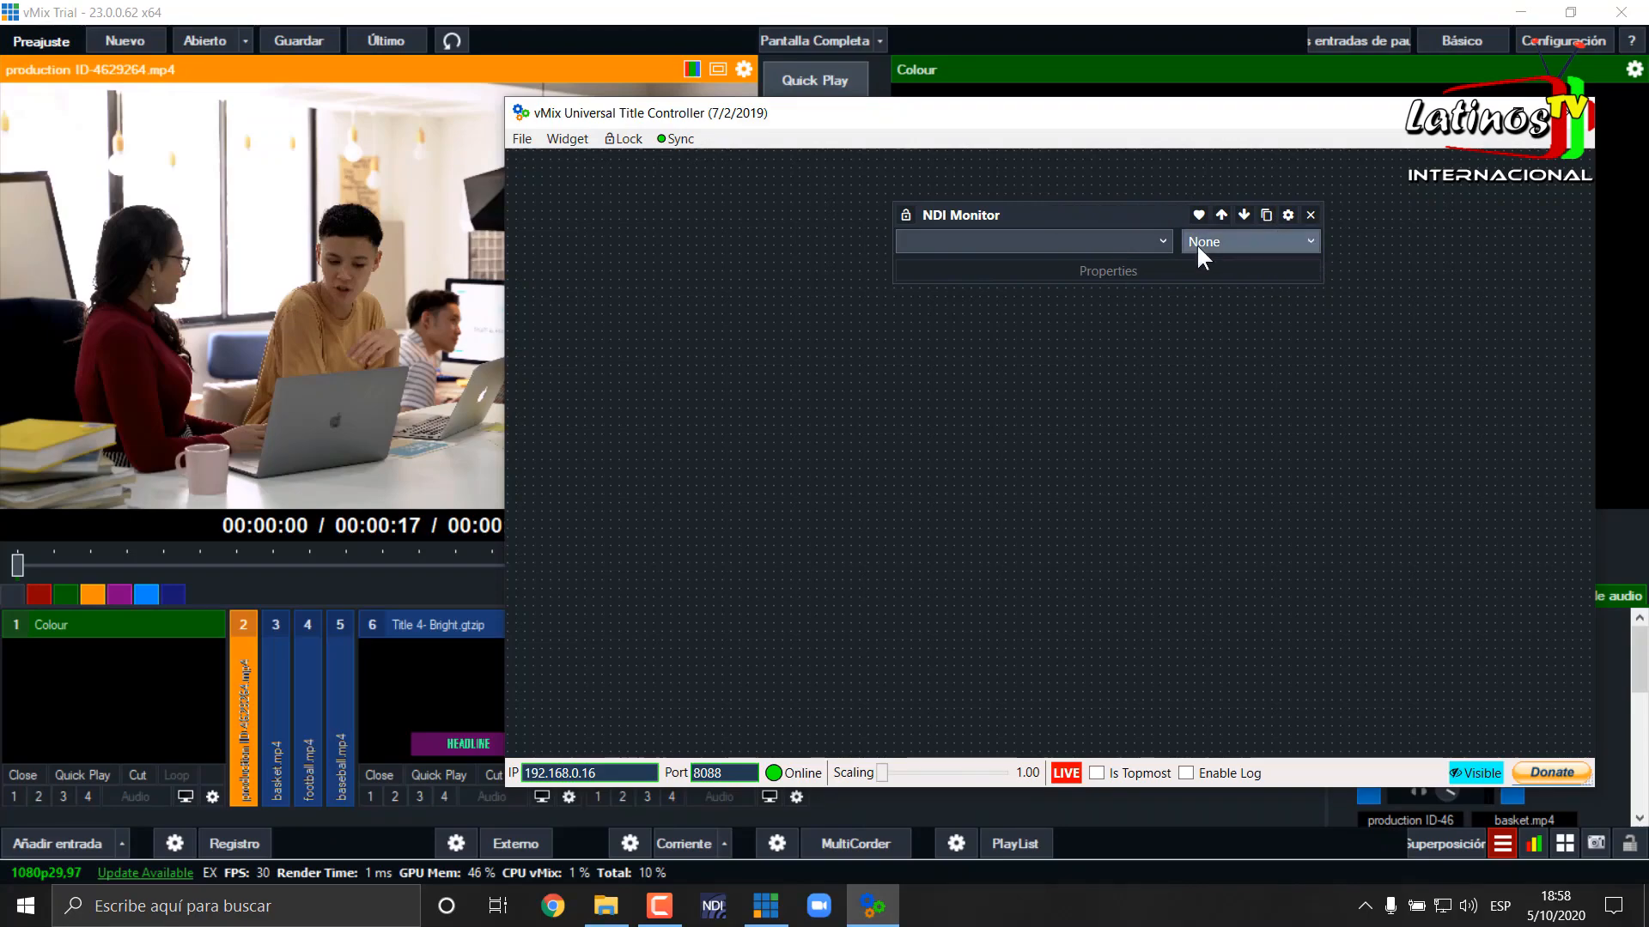
Set the NDI Monitor's source to vMix - Output 1 and its layout to Legacy
left_click(1164, 242)
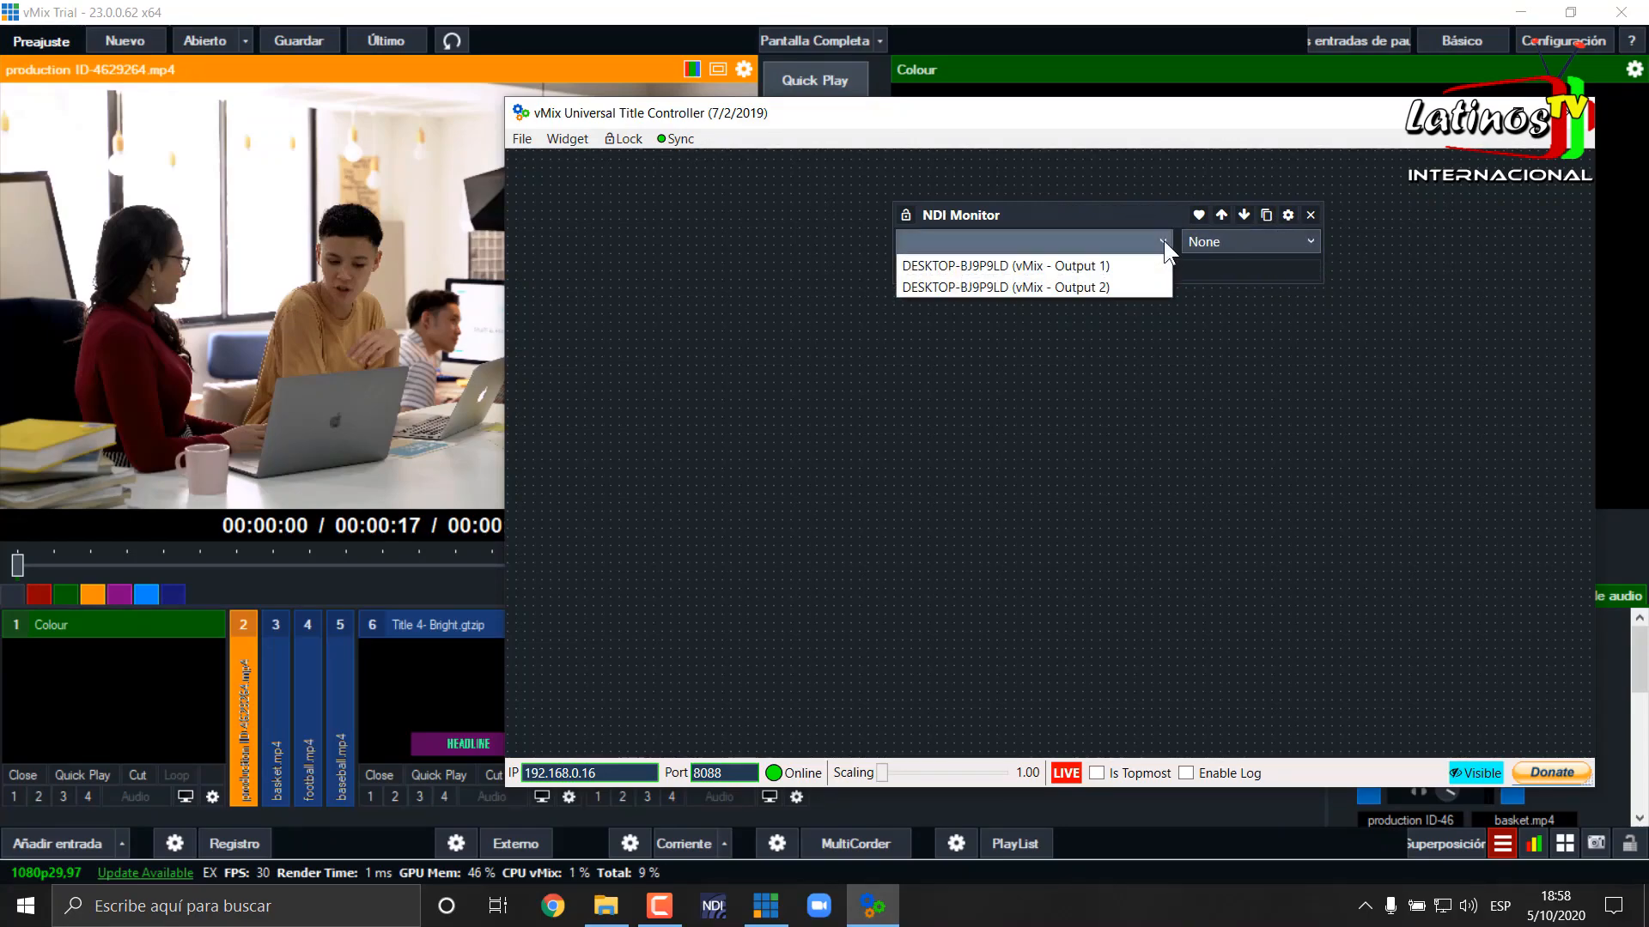
left_click(1099, 273)
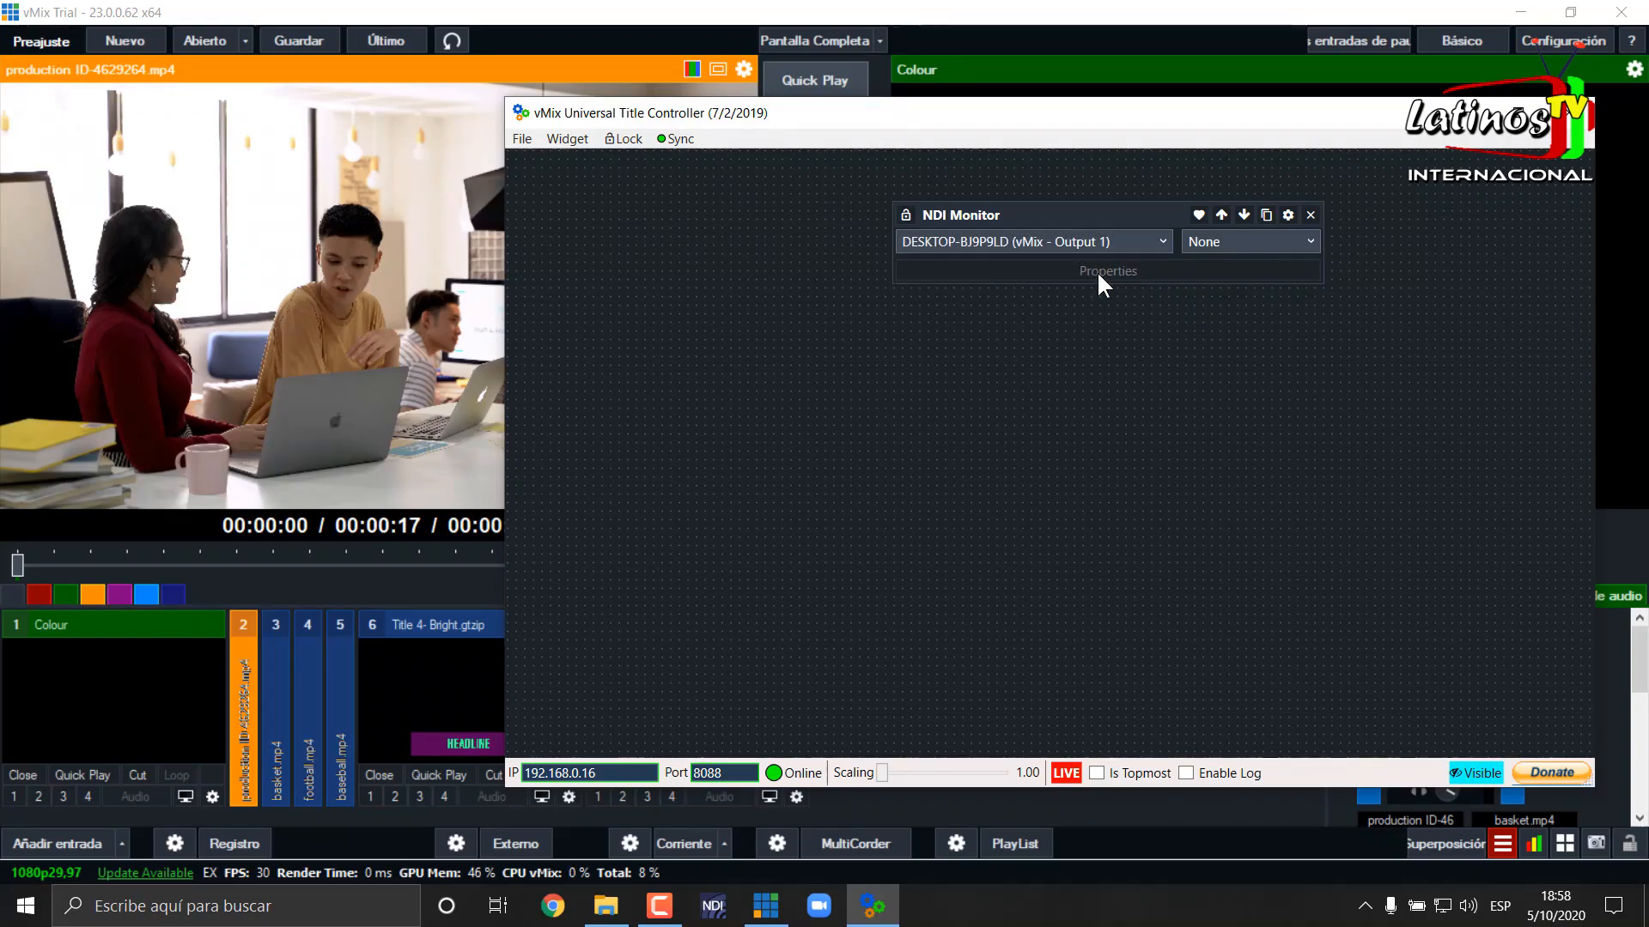
left_click(1299, 240)
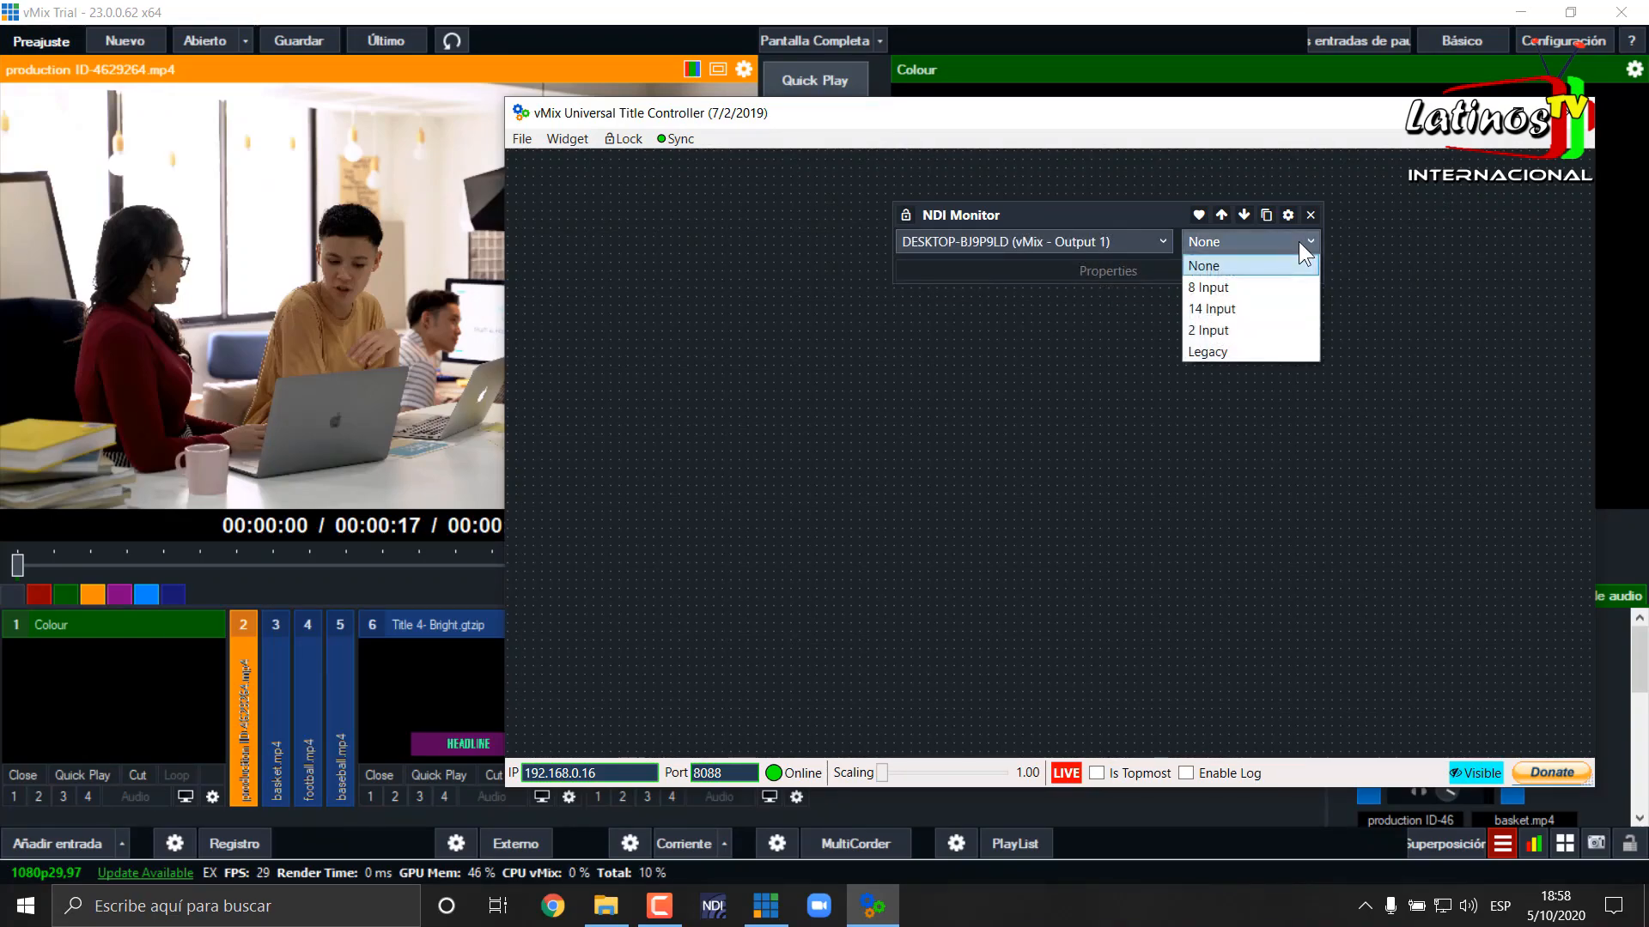
left_click(1240, 351)
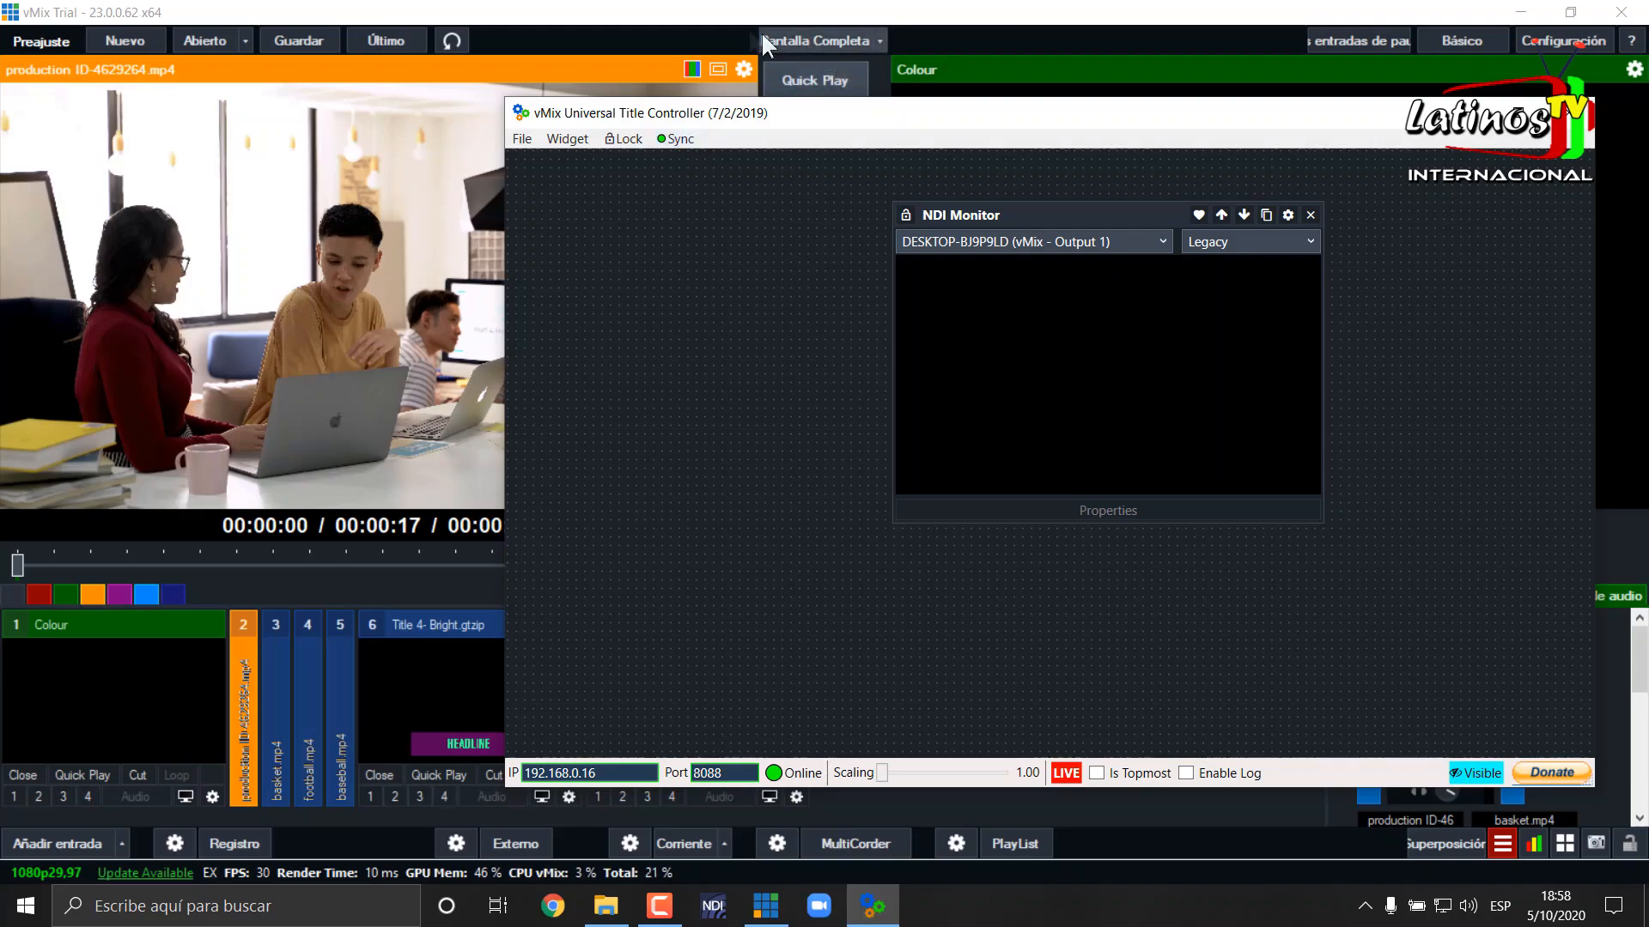
Switch to vMix, fade the production video to program, and load basket.mp4 into preview
left_click(662, 5)
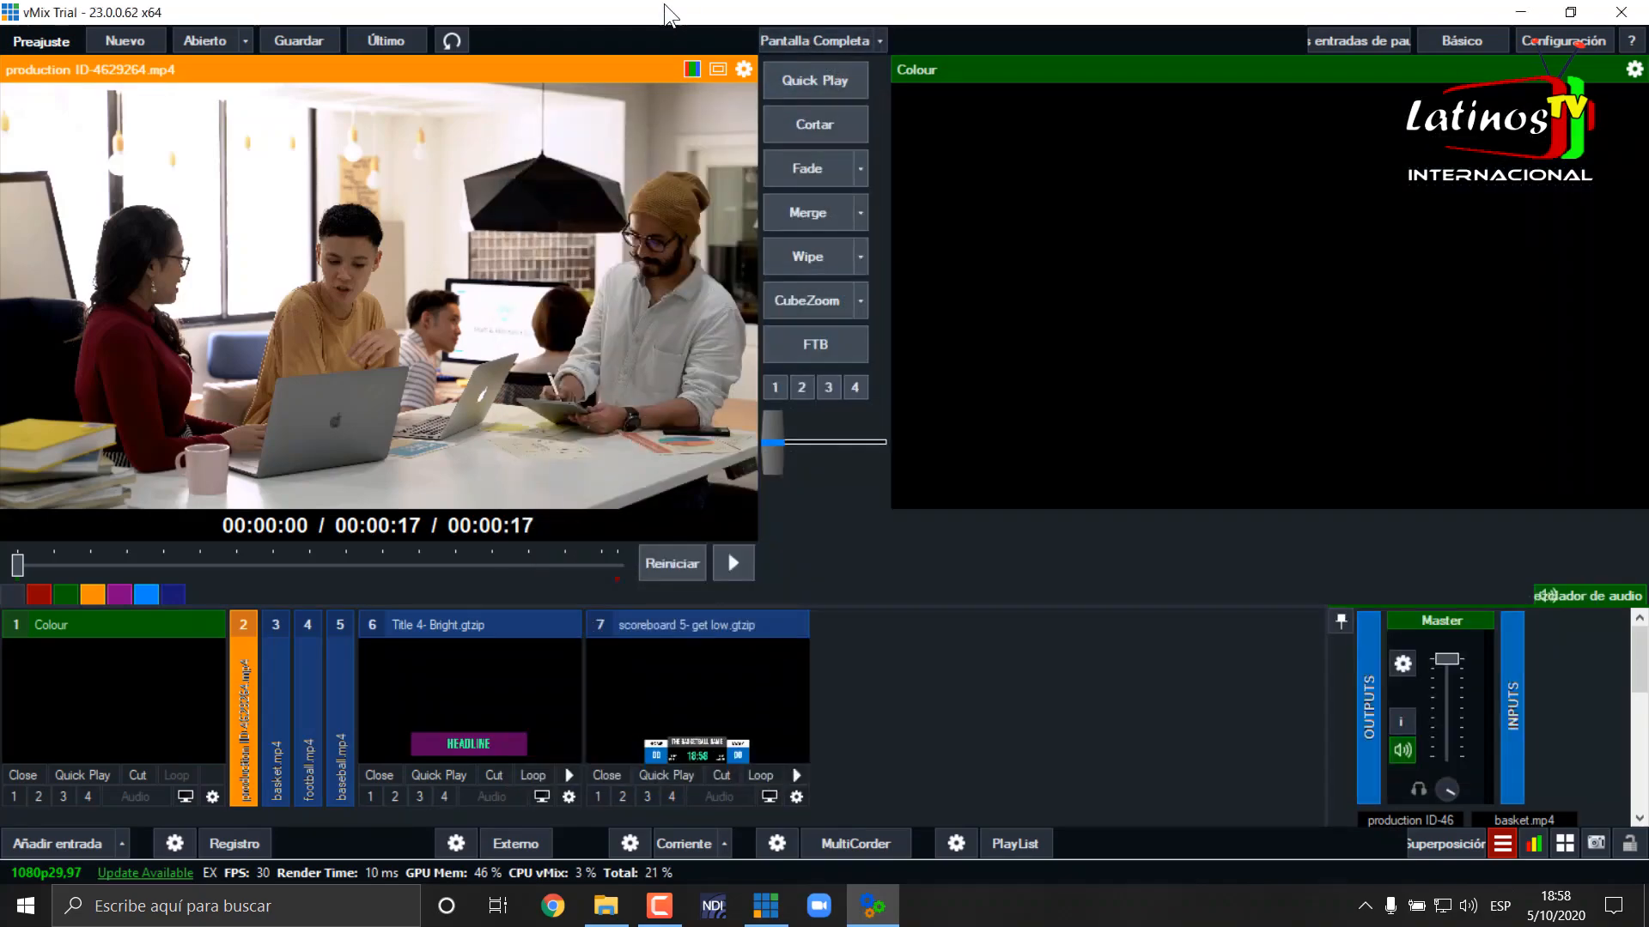
left_click(812, 165)
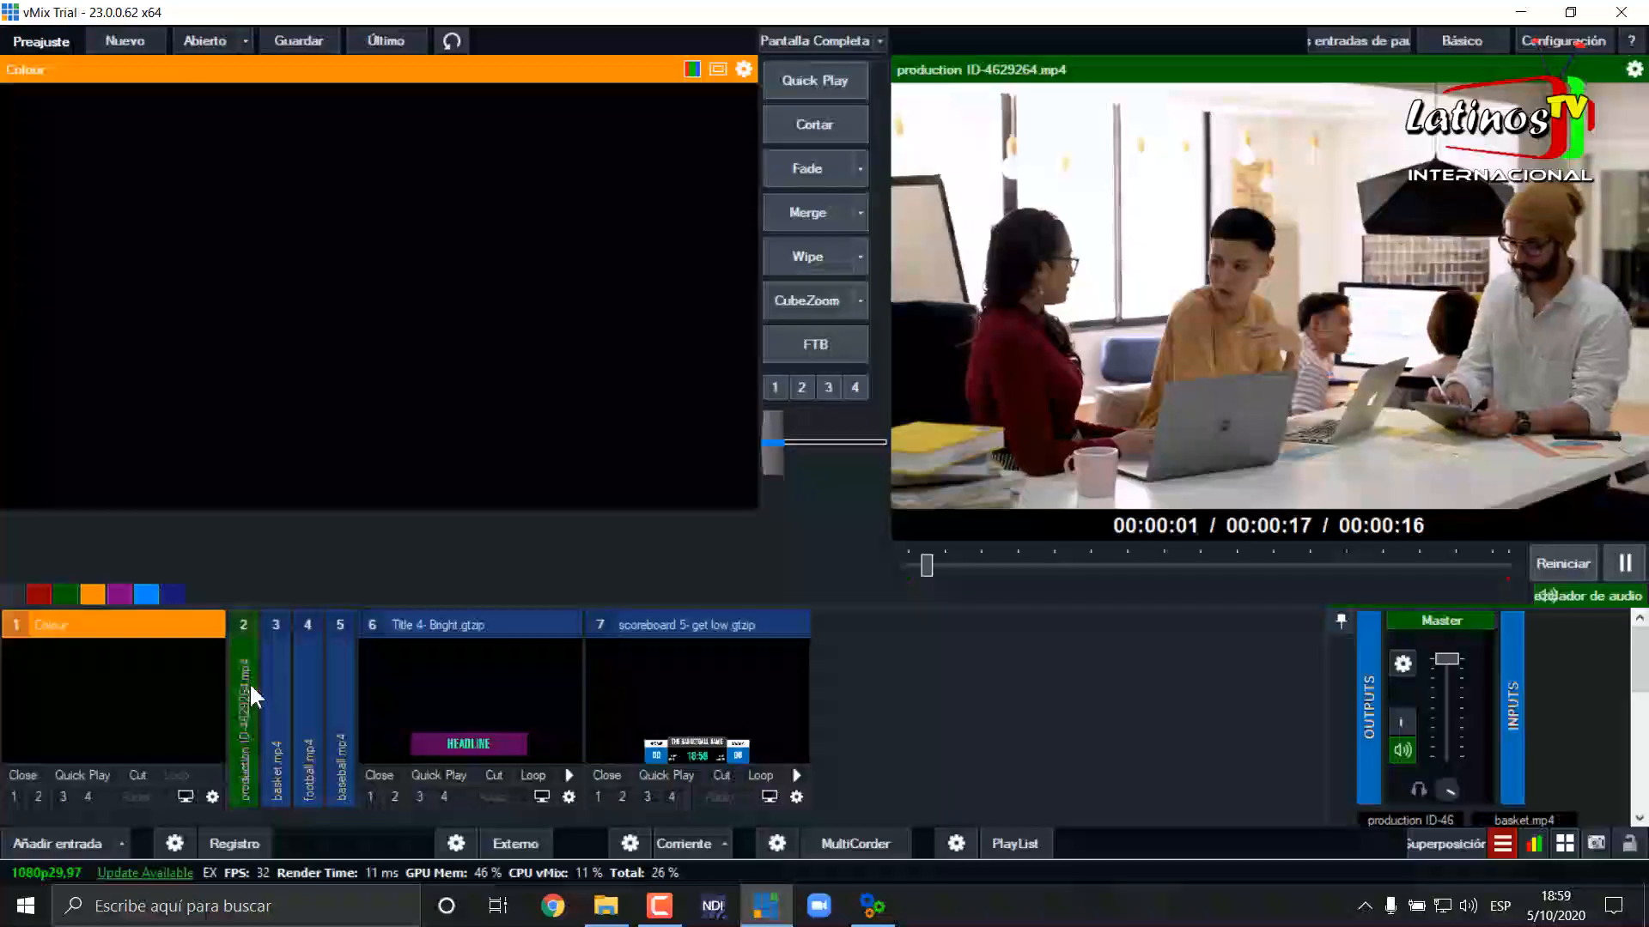
left_click(281, 664)
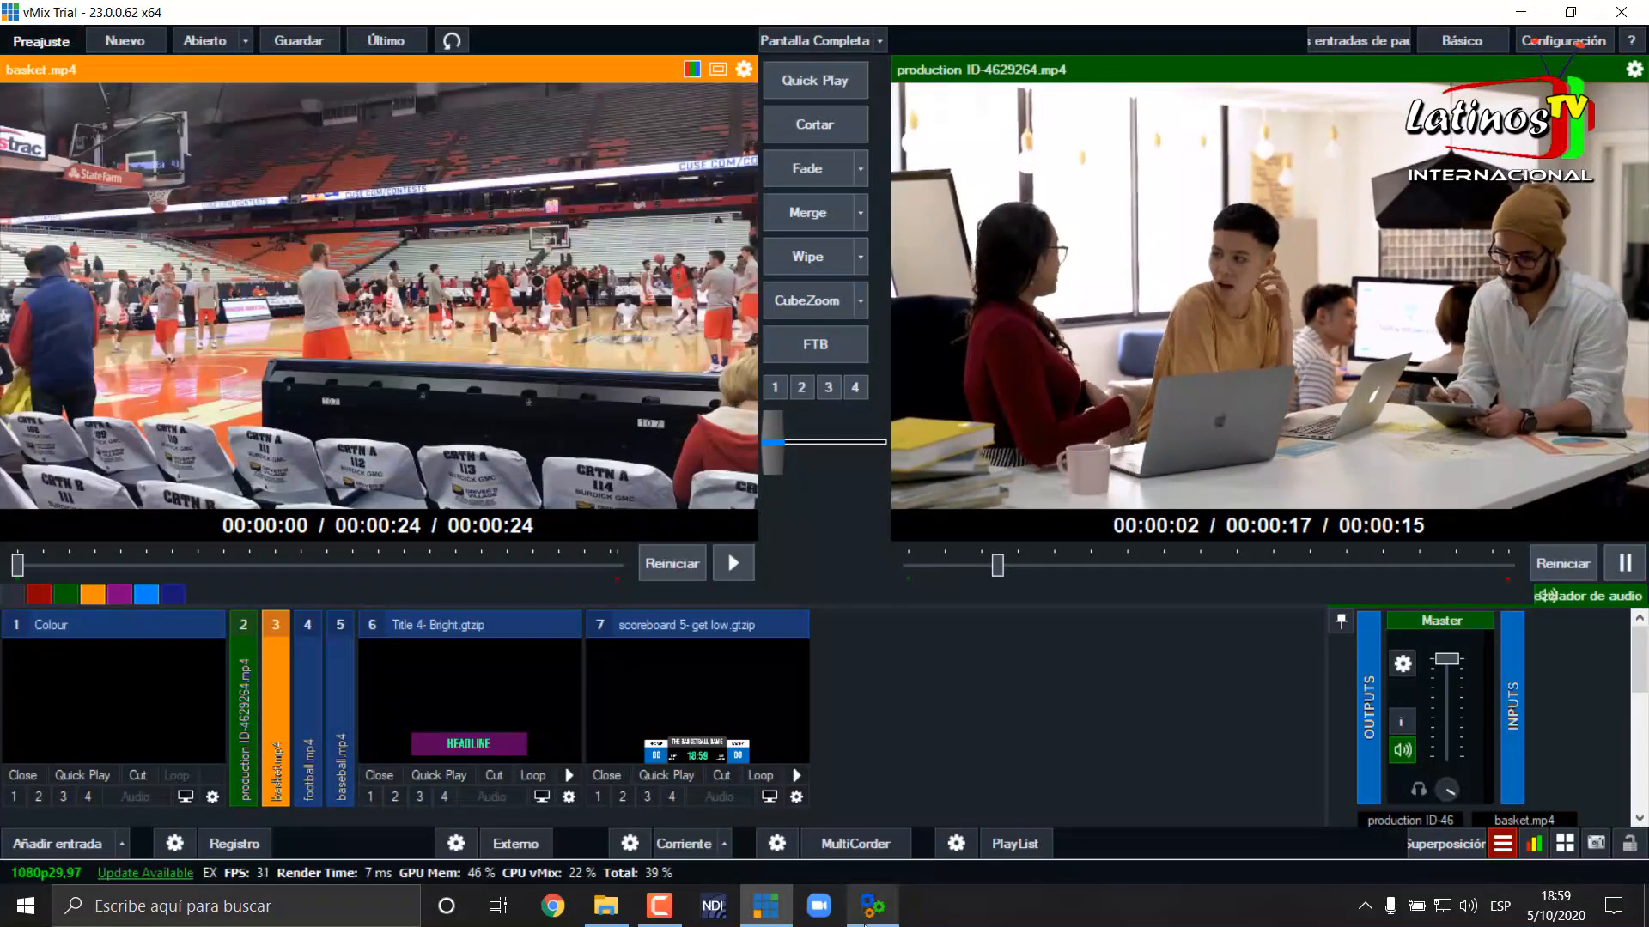
Return to vMix Universal Title Controller and move the NDI Monitor up and to the right, freeing space beside it
left_click(873, 906)
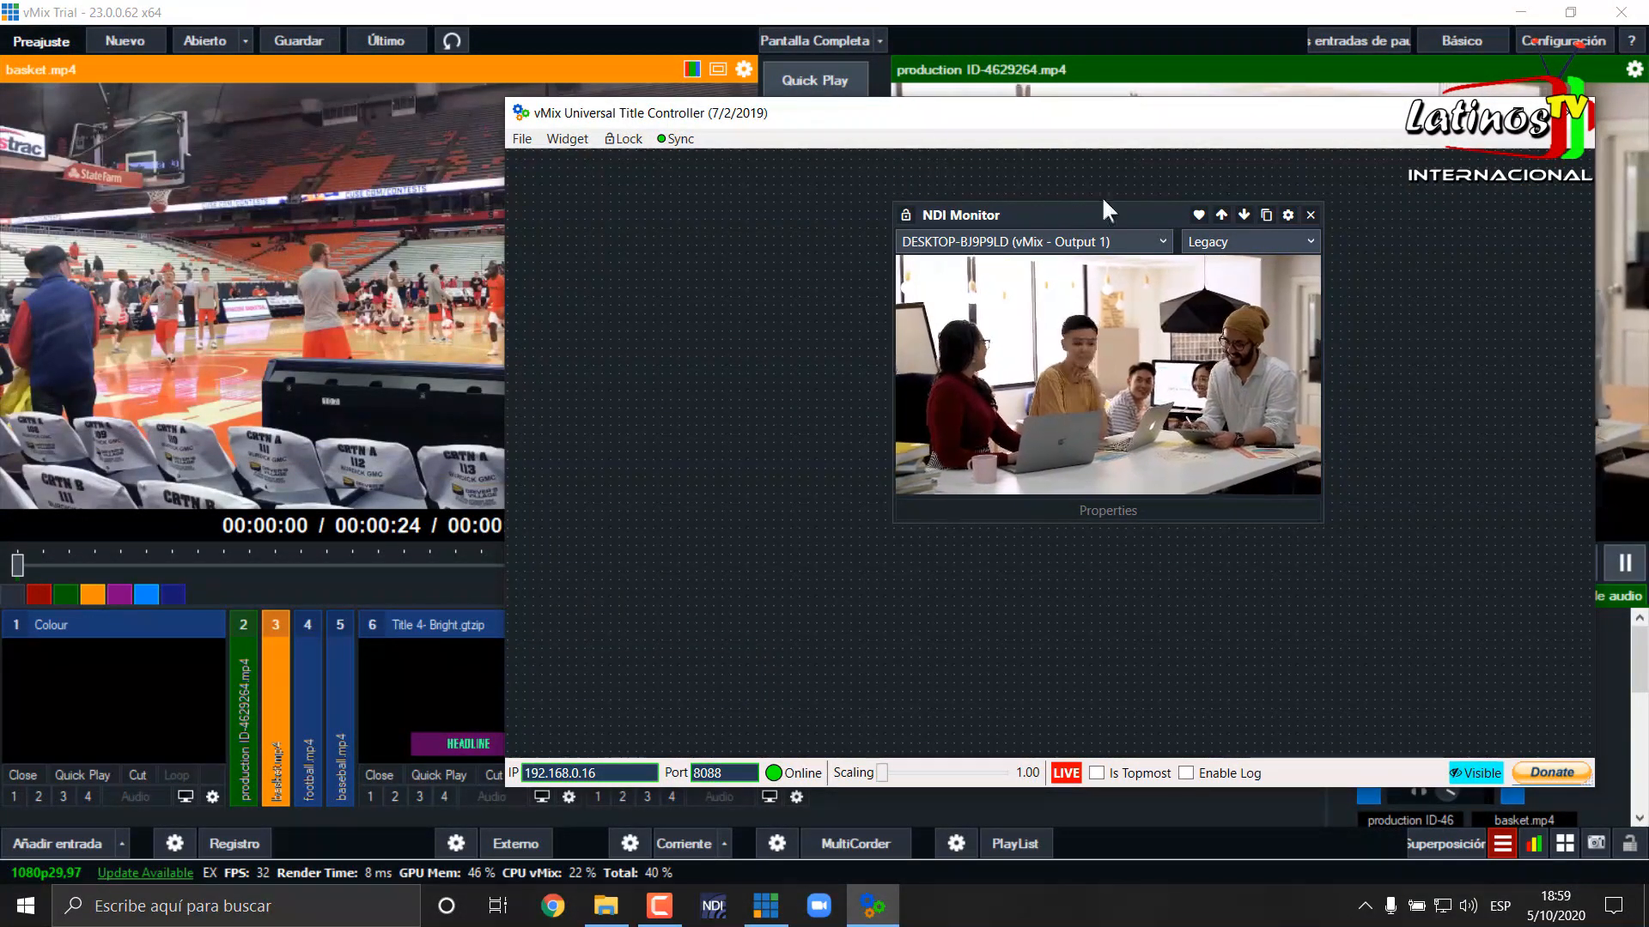
left_click_drag(1100, 219, 1223, 184)
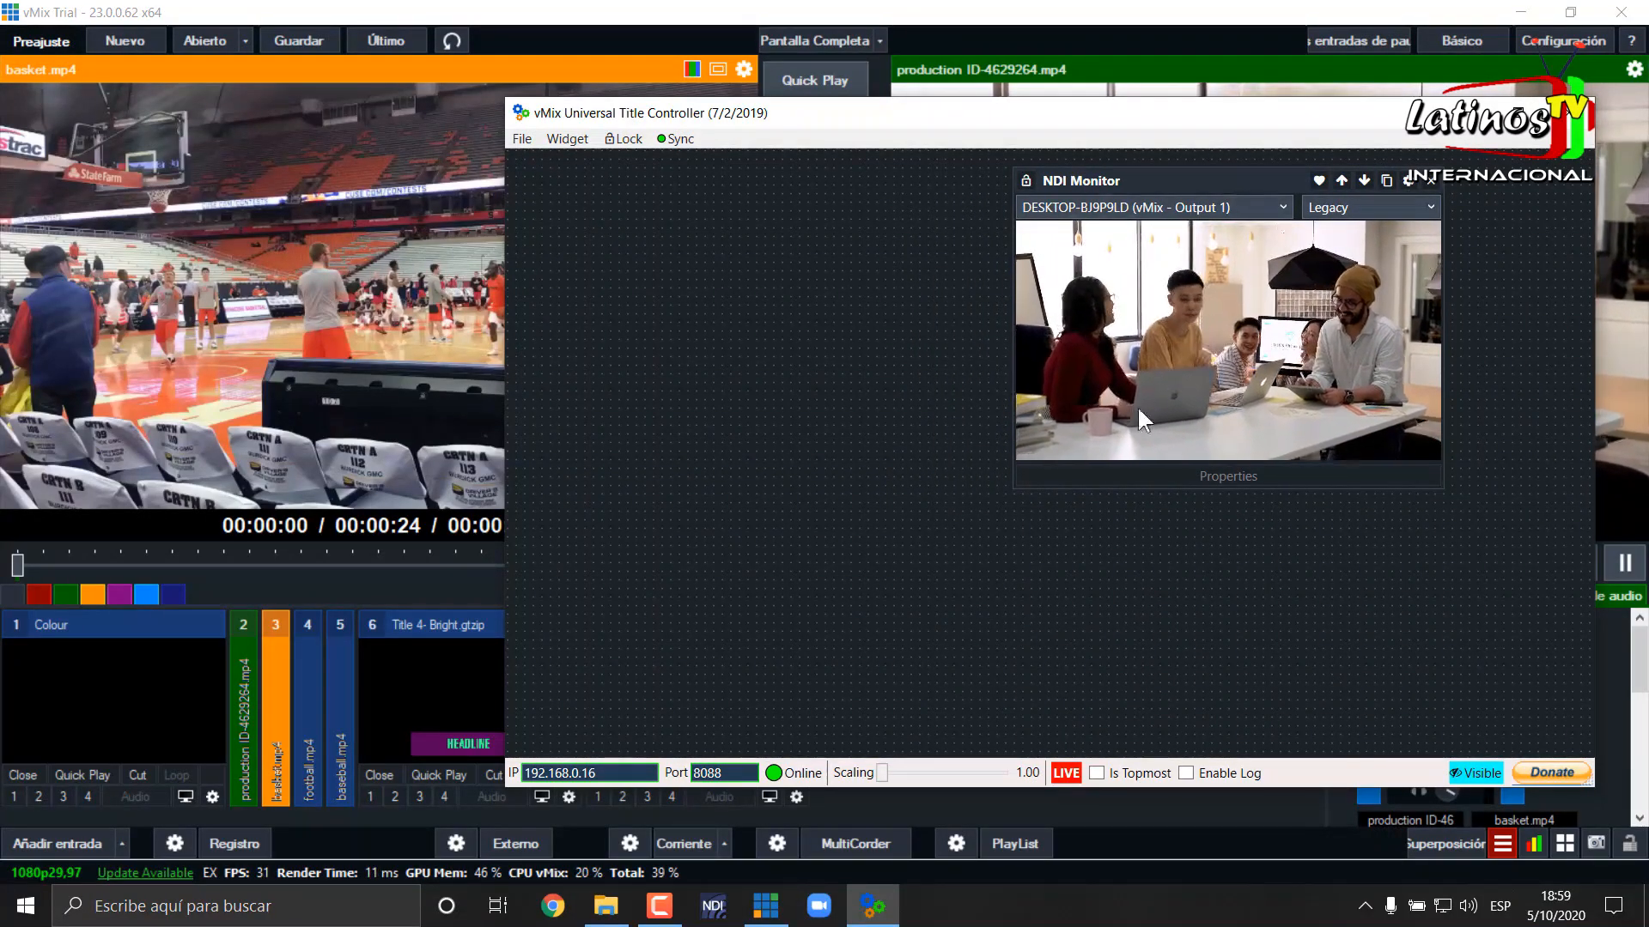
right_click(823, 321)
mouse_move(981, 554)
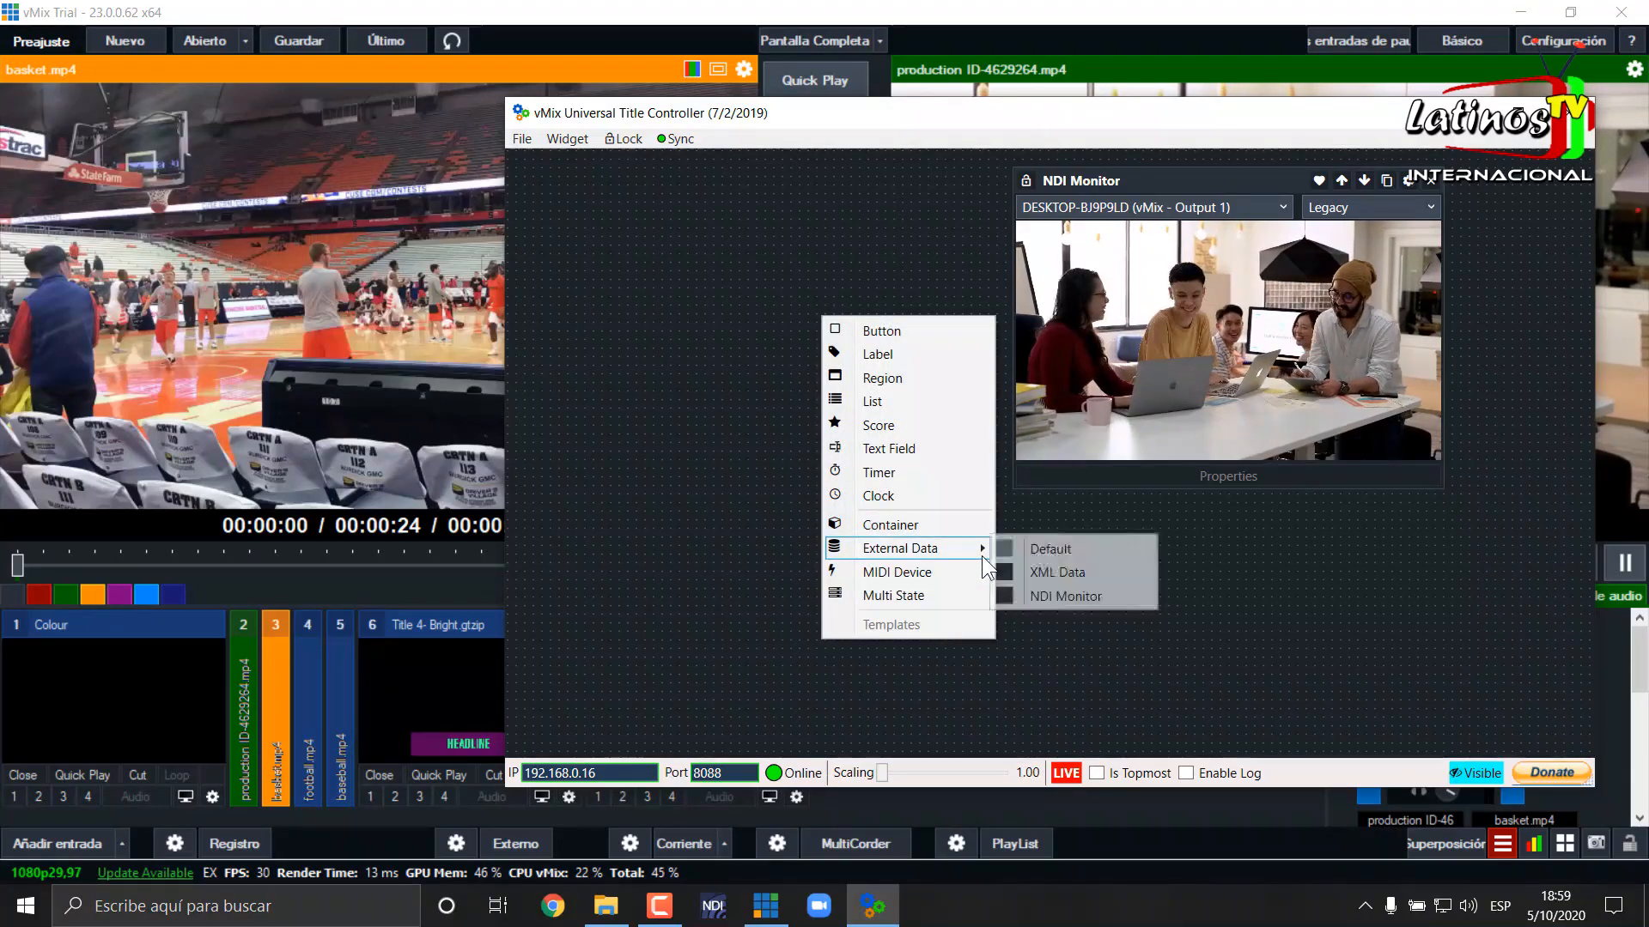
left_click(1095, 599)
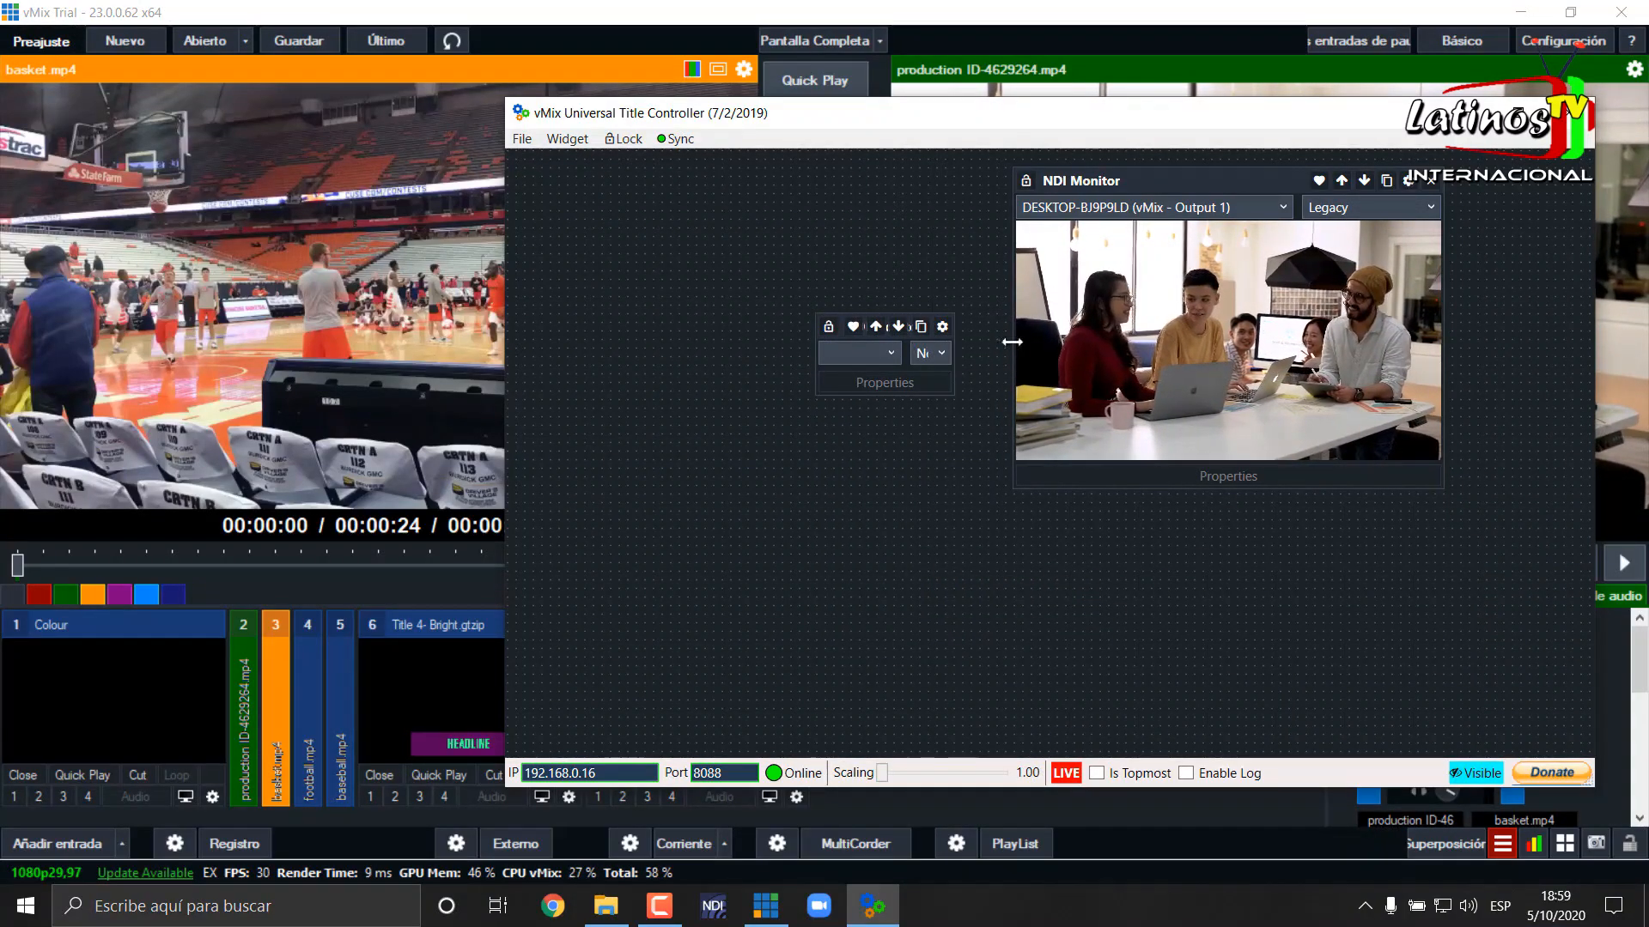
left_click_drag(817, 342, 585, 348)
left_click(941, 326)
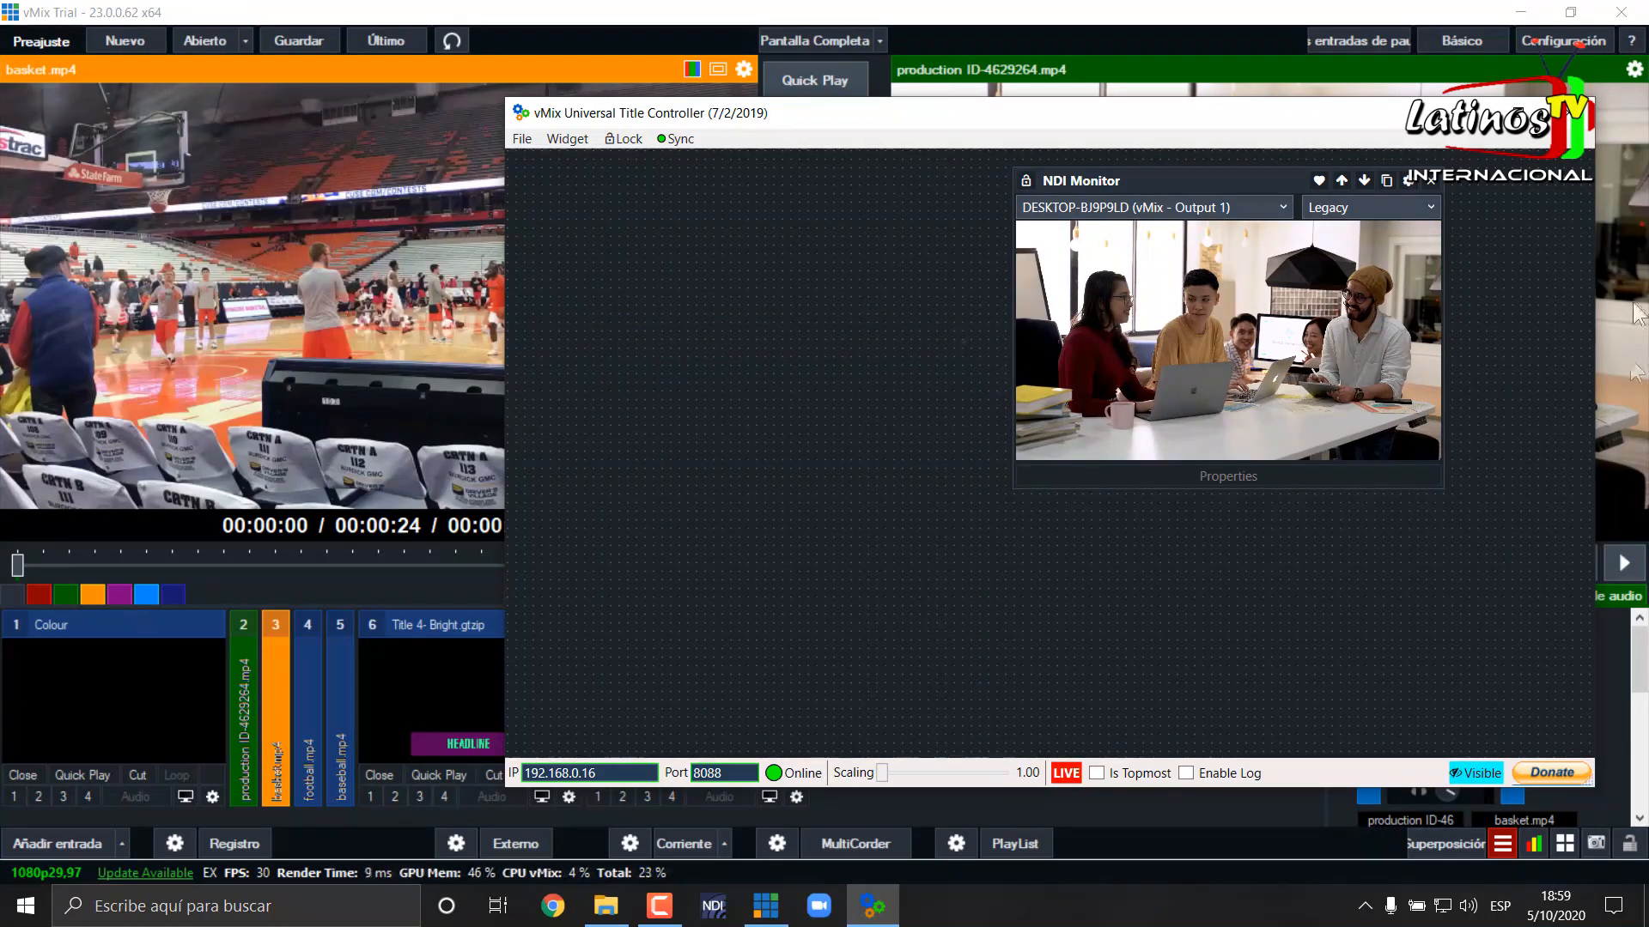
left_click(1386, 181)
left_click_drag(1223, 199, 785, 258)
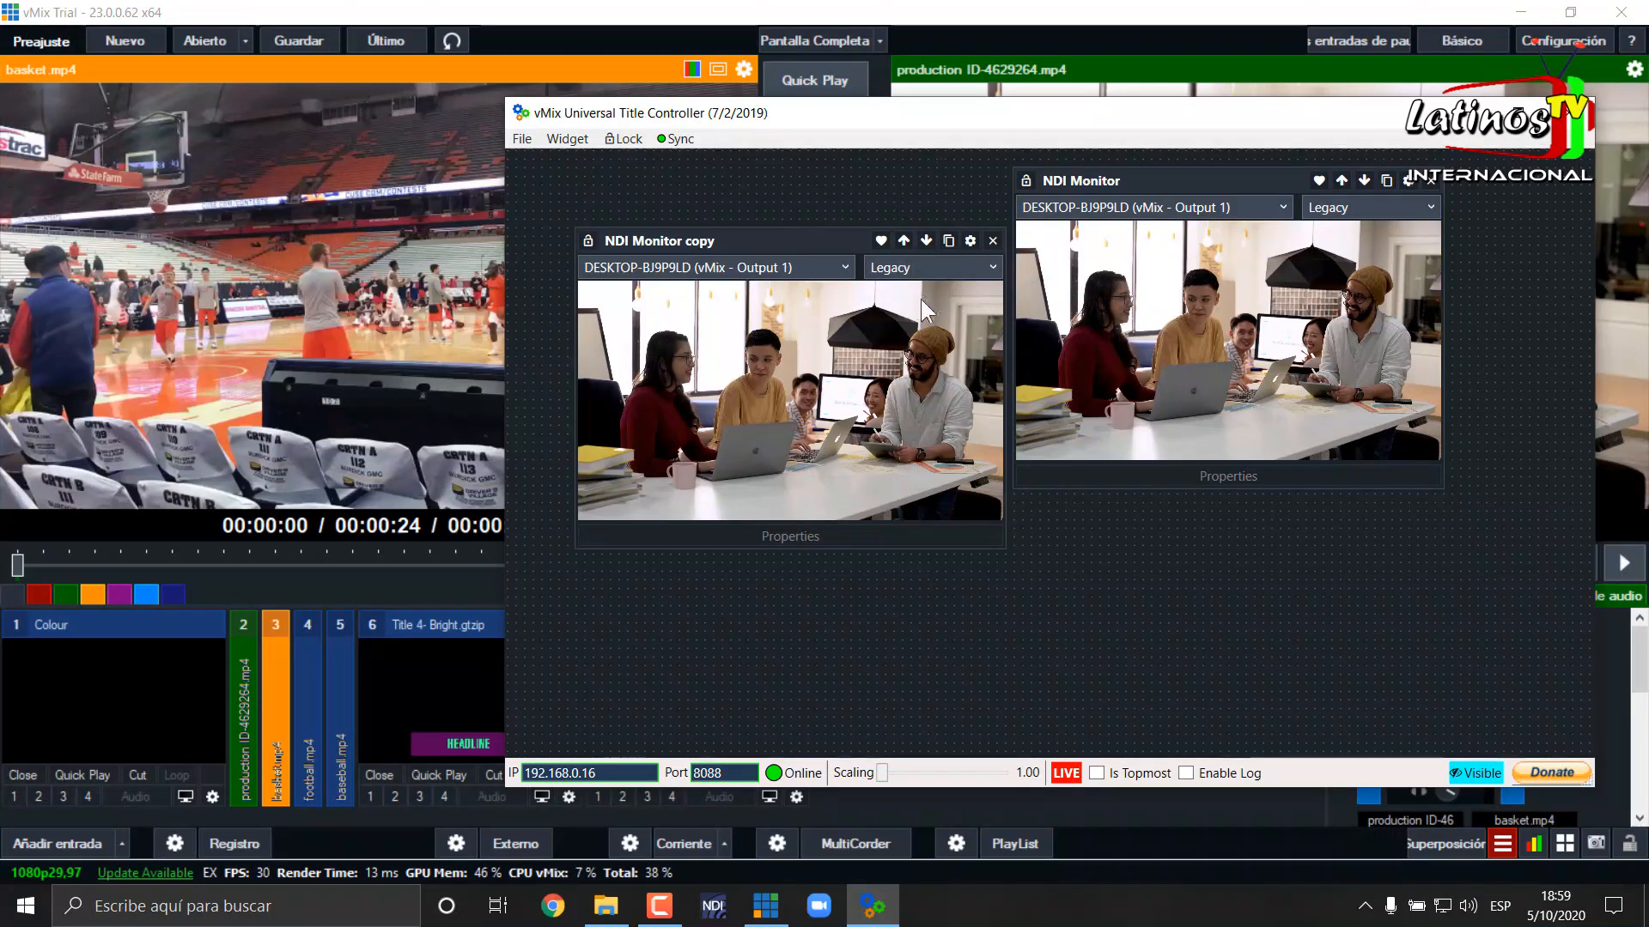
left_click_drag(1000, 547, 640, 349)
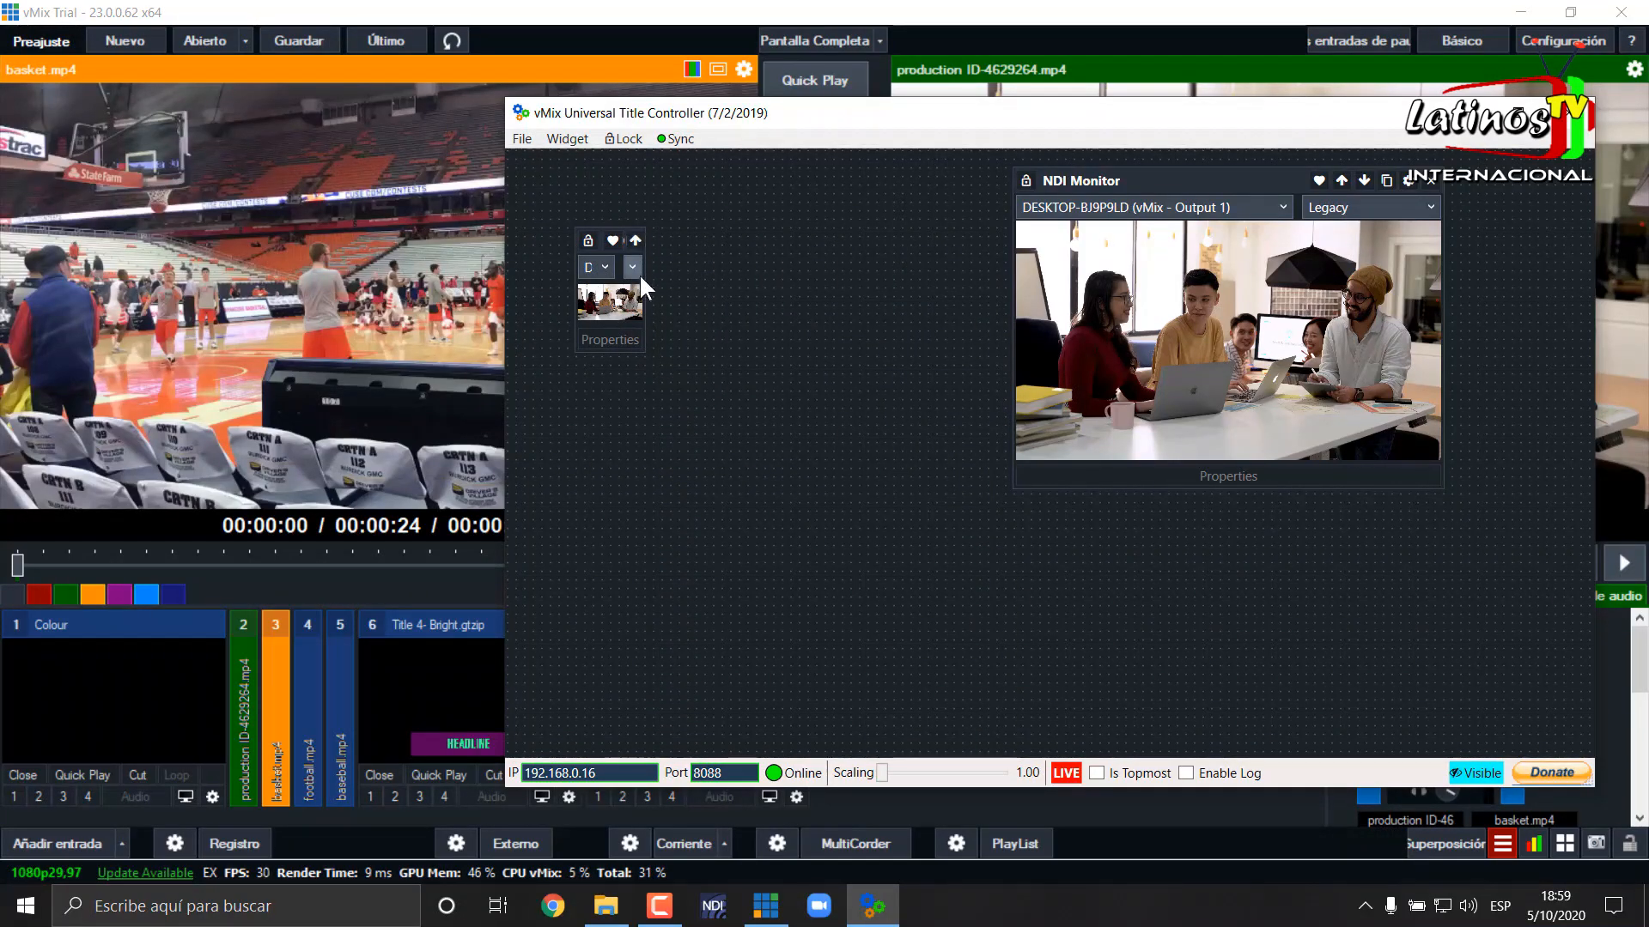
left_click_drag(645, 296, 828, 313)
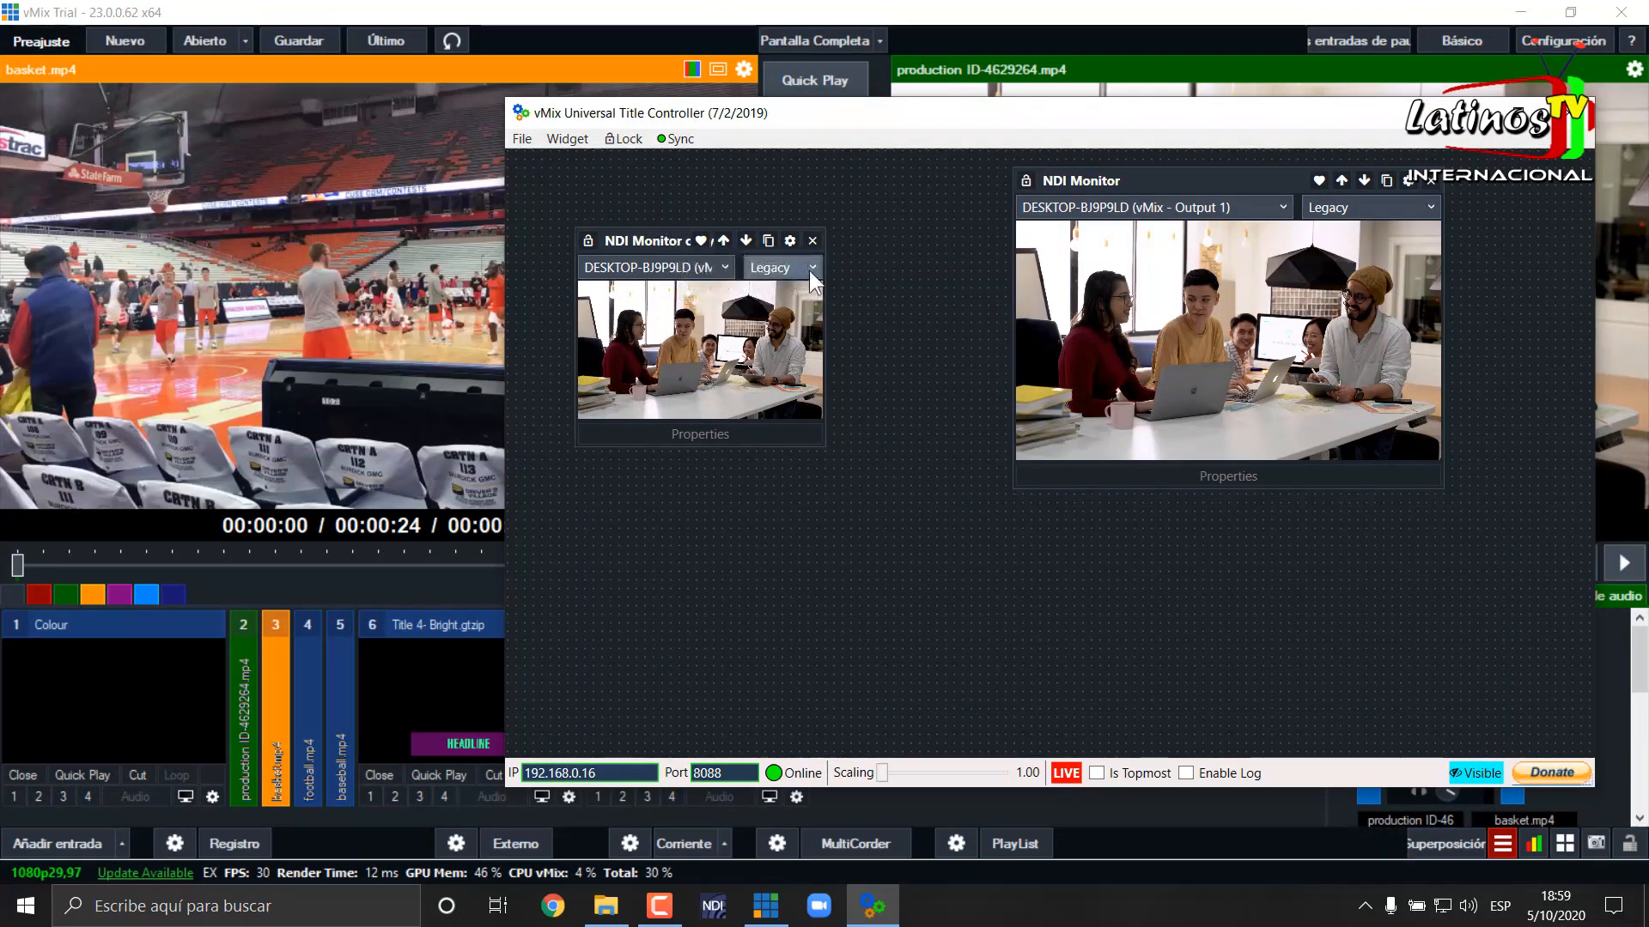
left_click(812, 241)
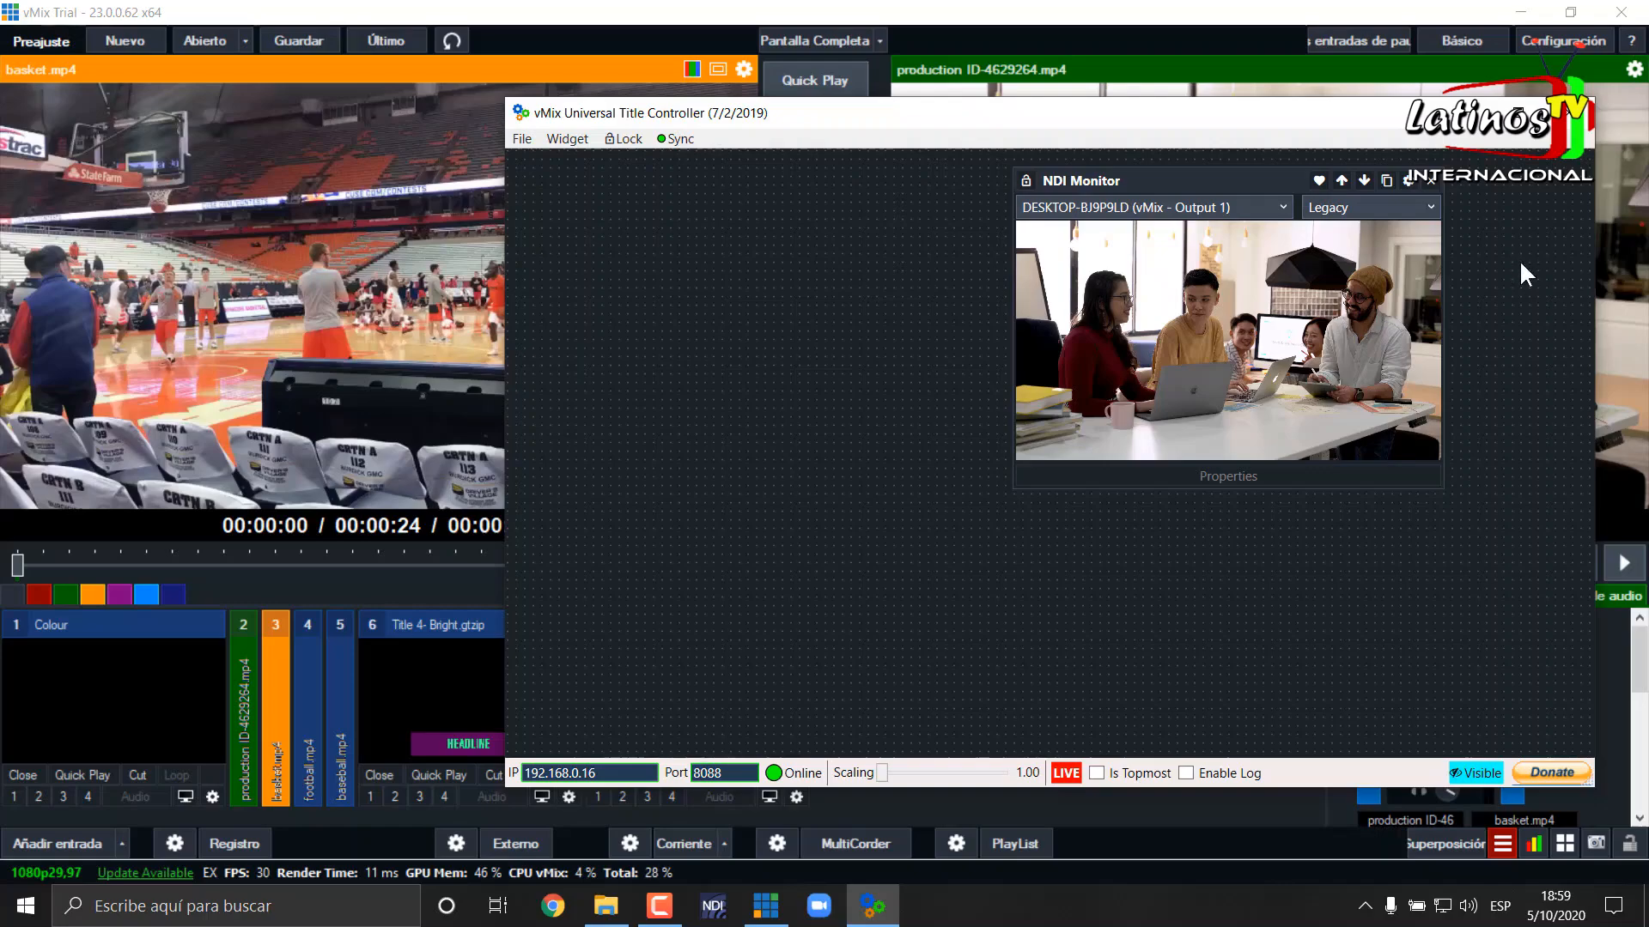
Duplicate the NDI Monitor with vMix - Output 2 as the copy's source, and arrange both side by side with space above
left_click(1385, 181)
left_click_drag(1252, 190, 769, 192)
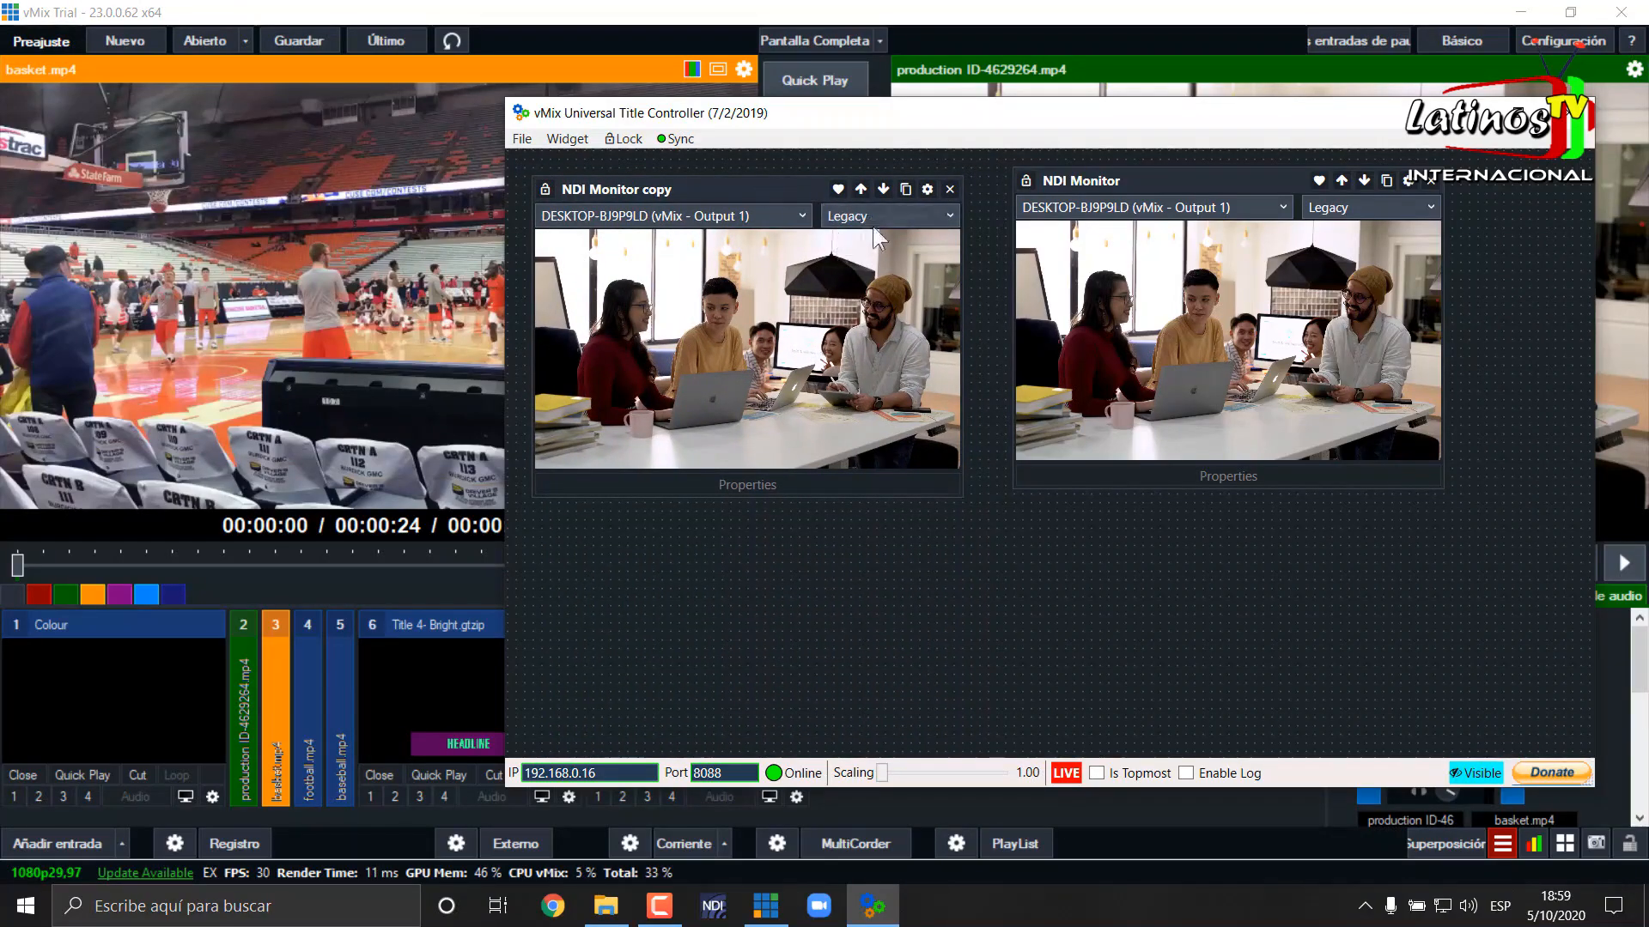
left_click(790, 214)
left_click(754, 262)
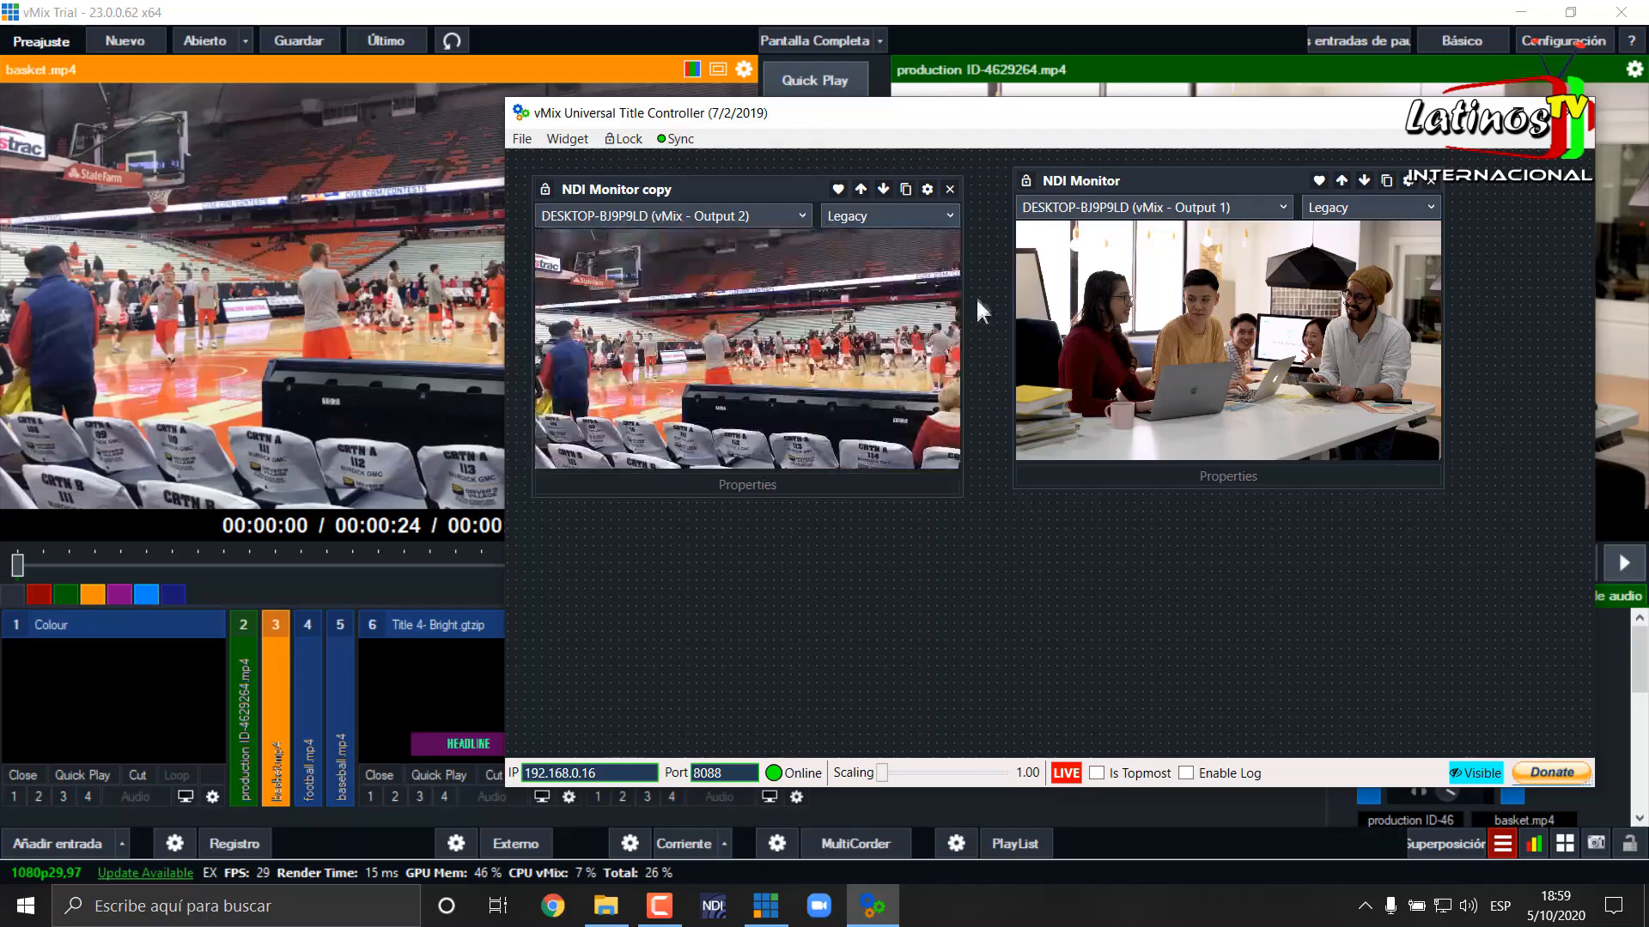
left_click_drag(1239, 184, 1248, 227)
left_click_drag(736, 185, 749, 228)
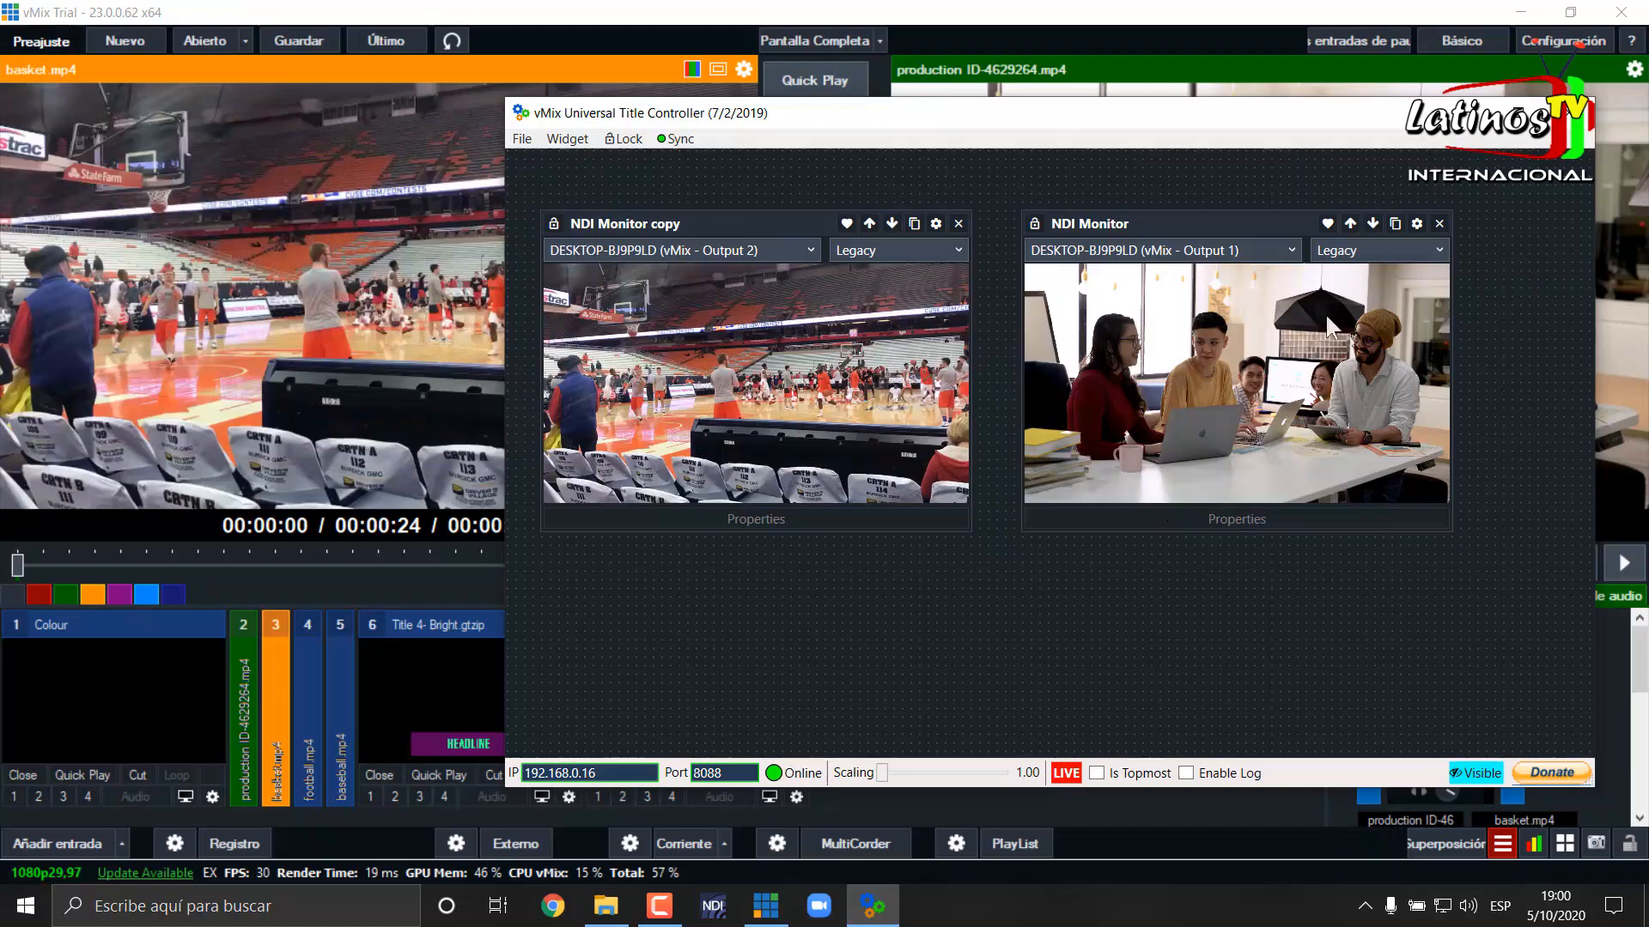
Add a red label named Output above the Output 1 monitor, widen it, and lock the label and both monitors in place
right_click(911, 178)
left_click(992, 215)
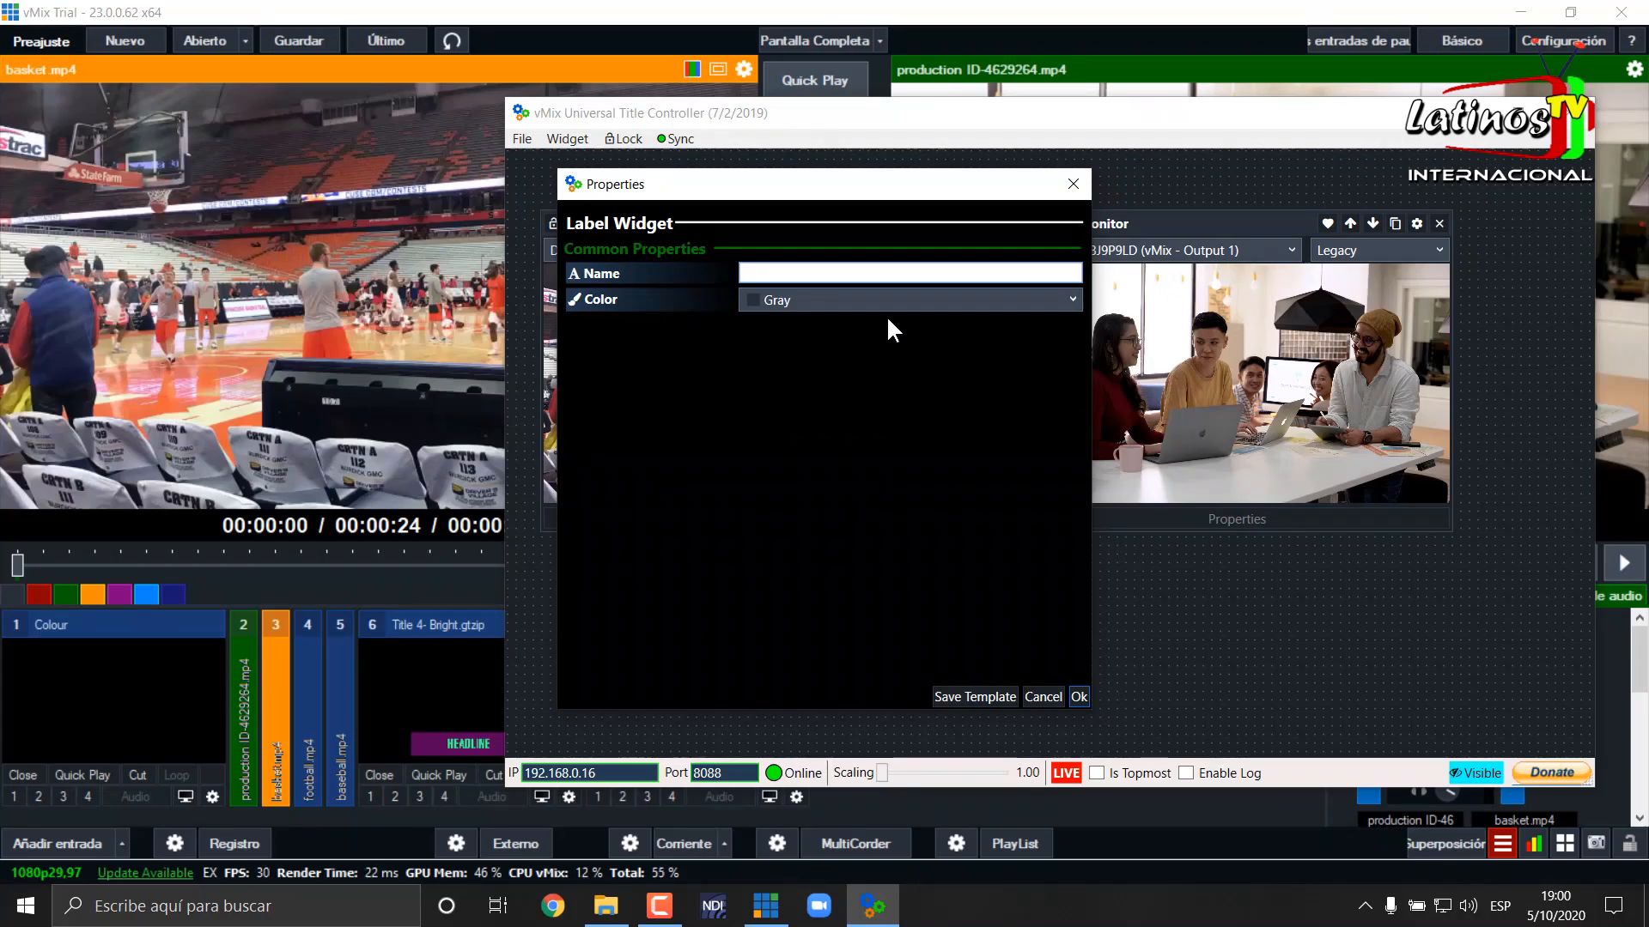
type("Output")
left_click(978, 291)
left_click(790, 543)
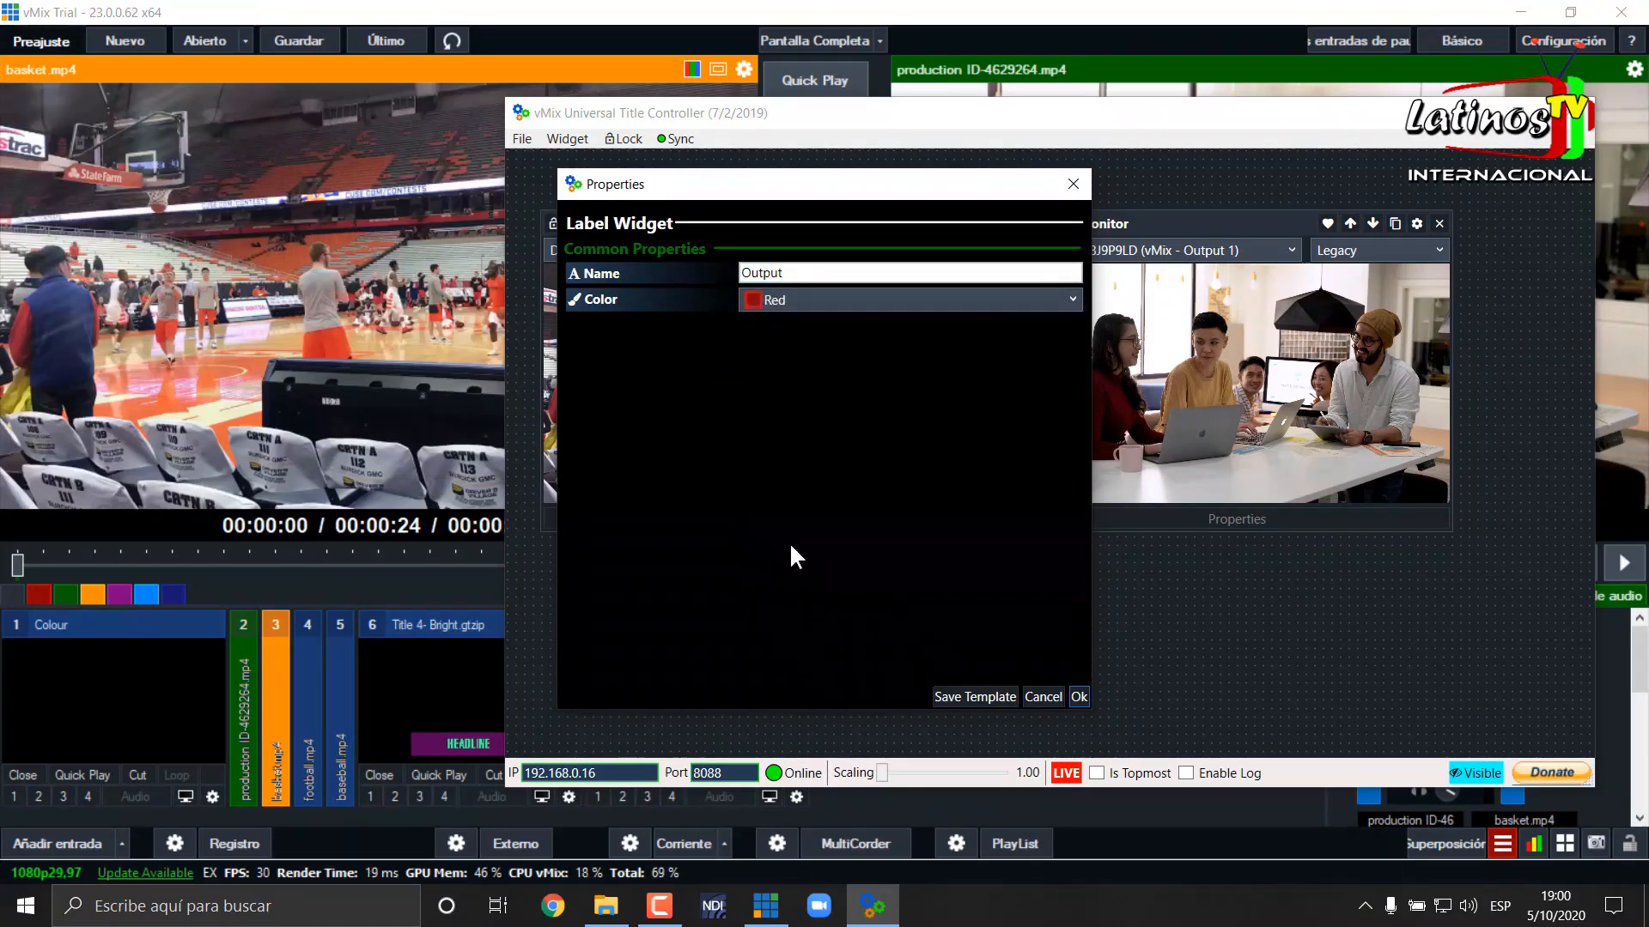
left_click(1079, 698)
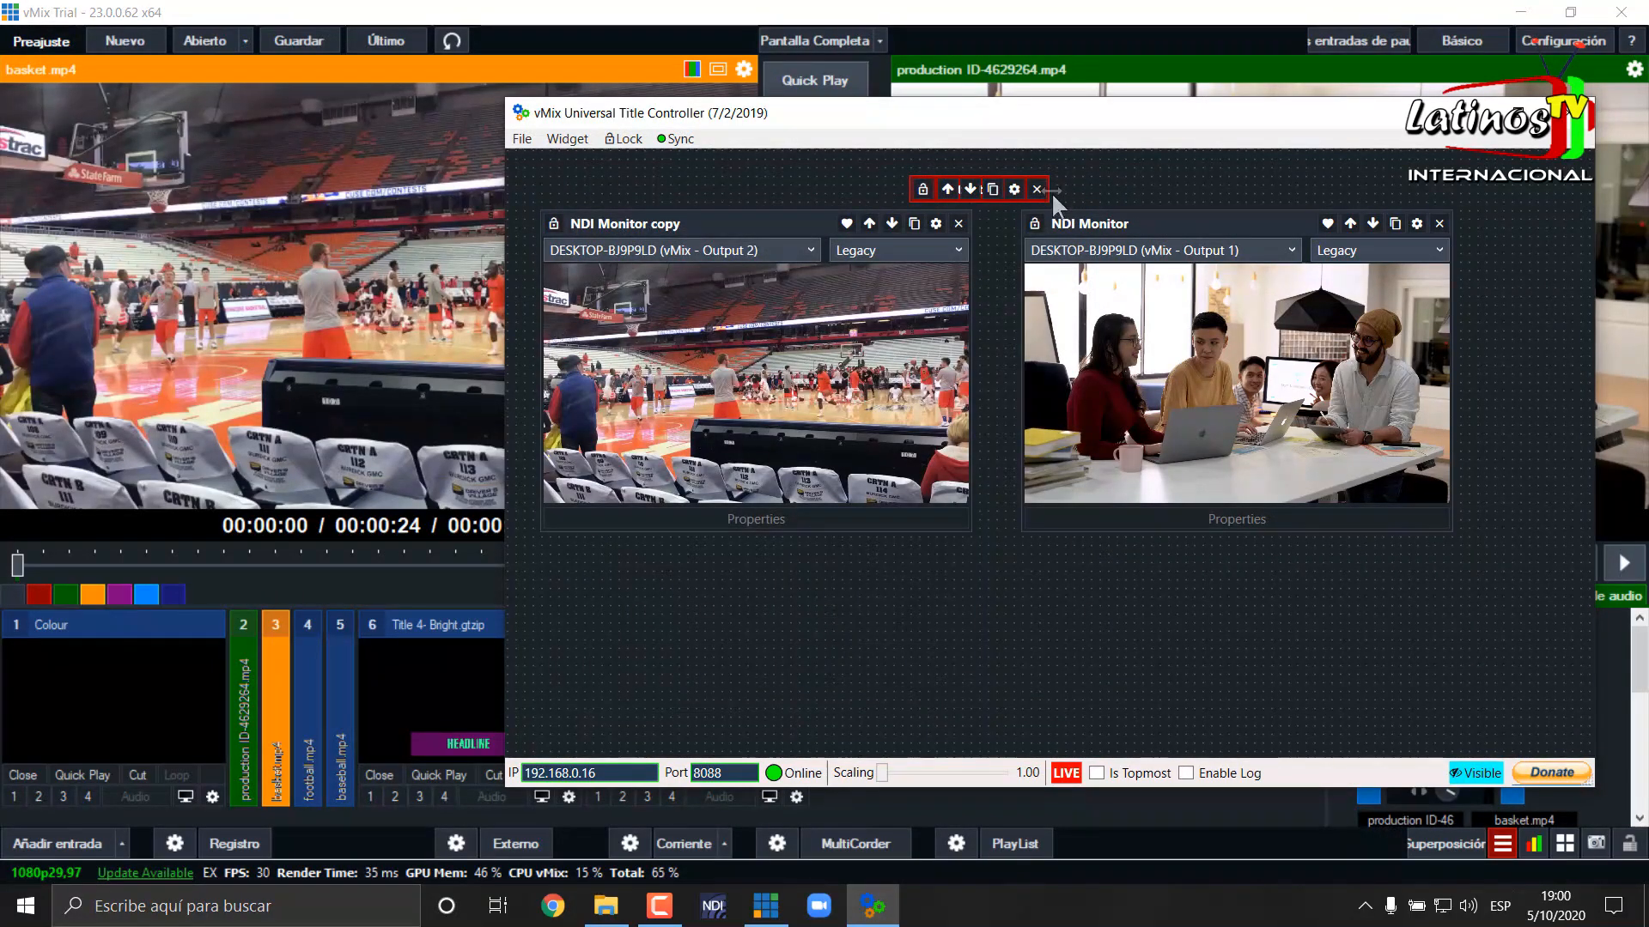
left_click_drag(1047, 188, 1221, 195)
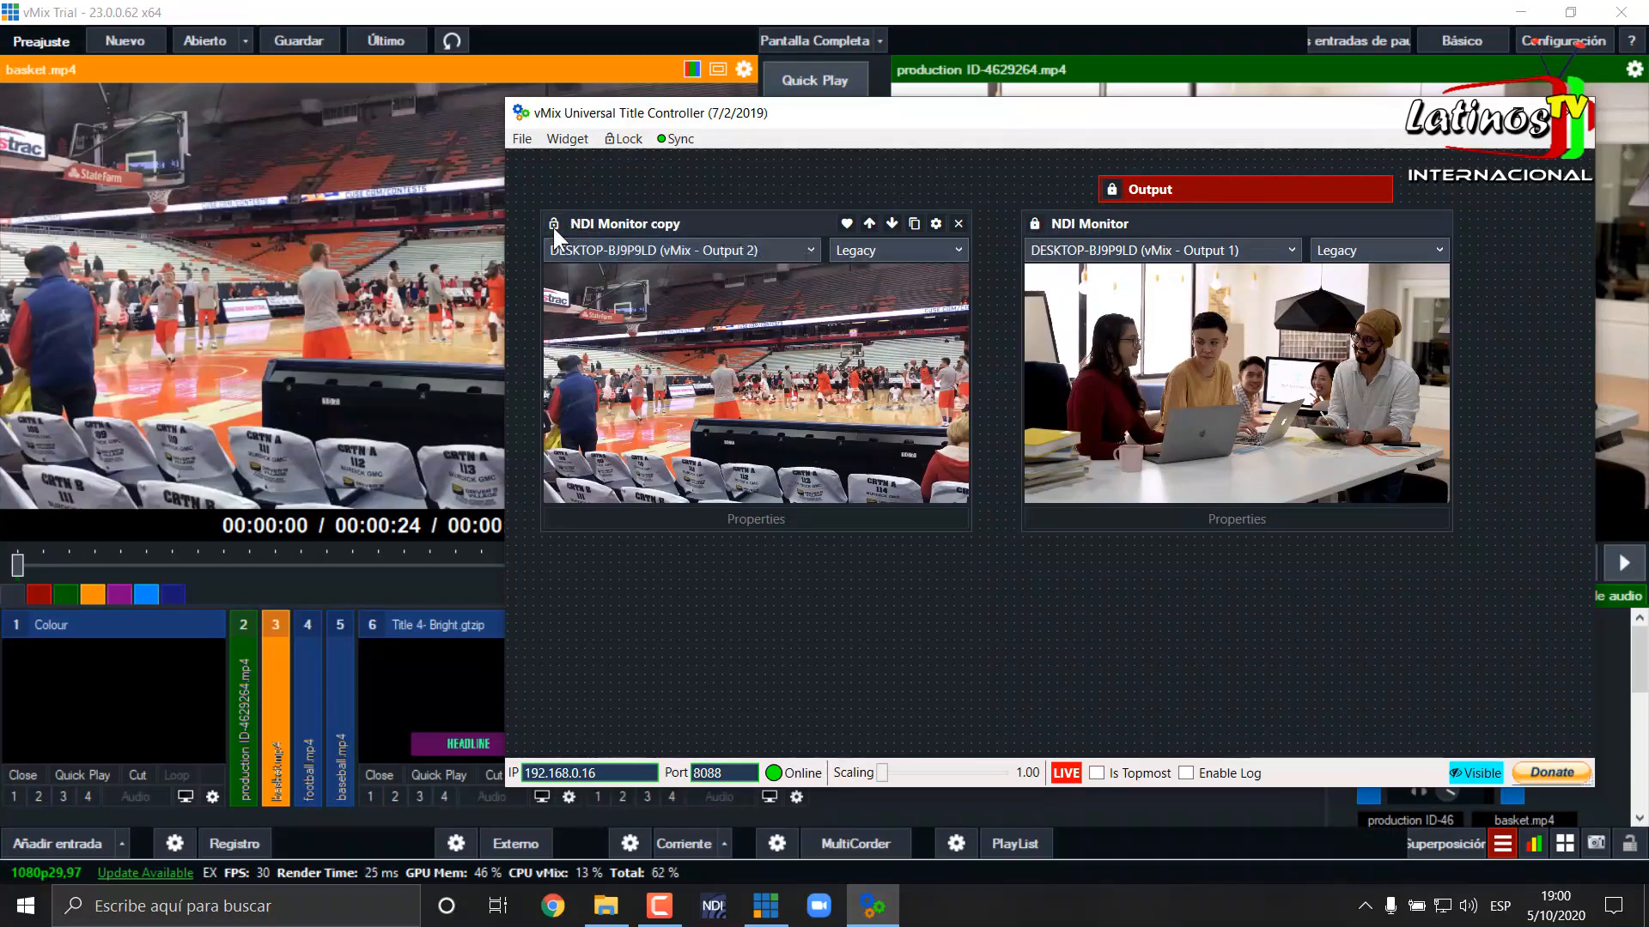
left_click(927, 250)
left_click(932, 222)
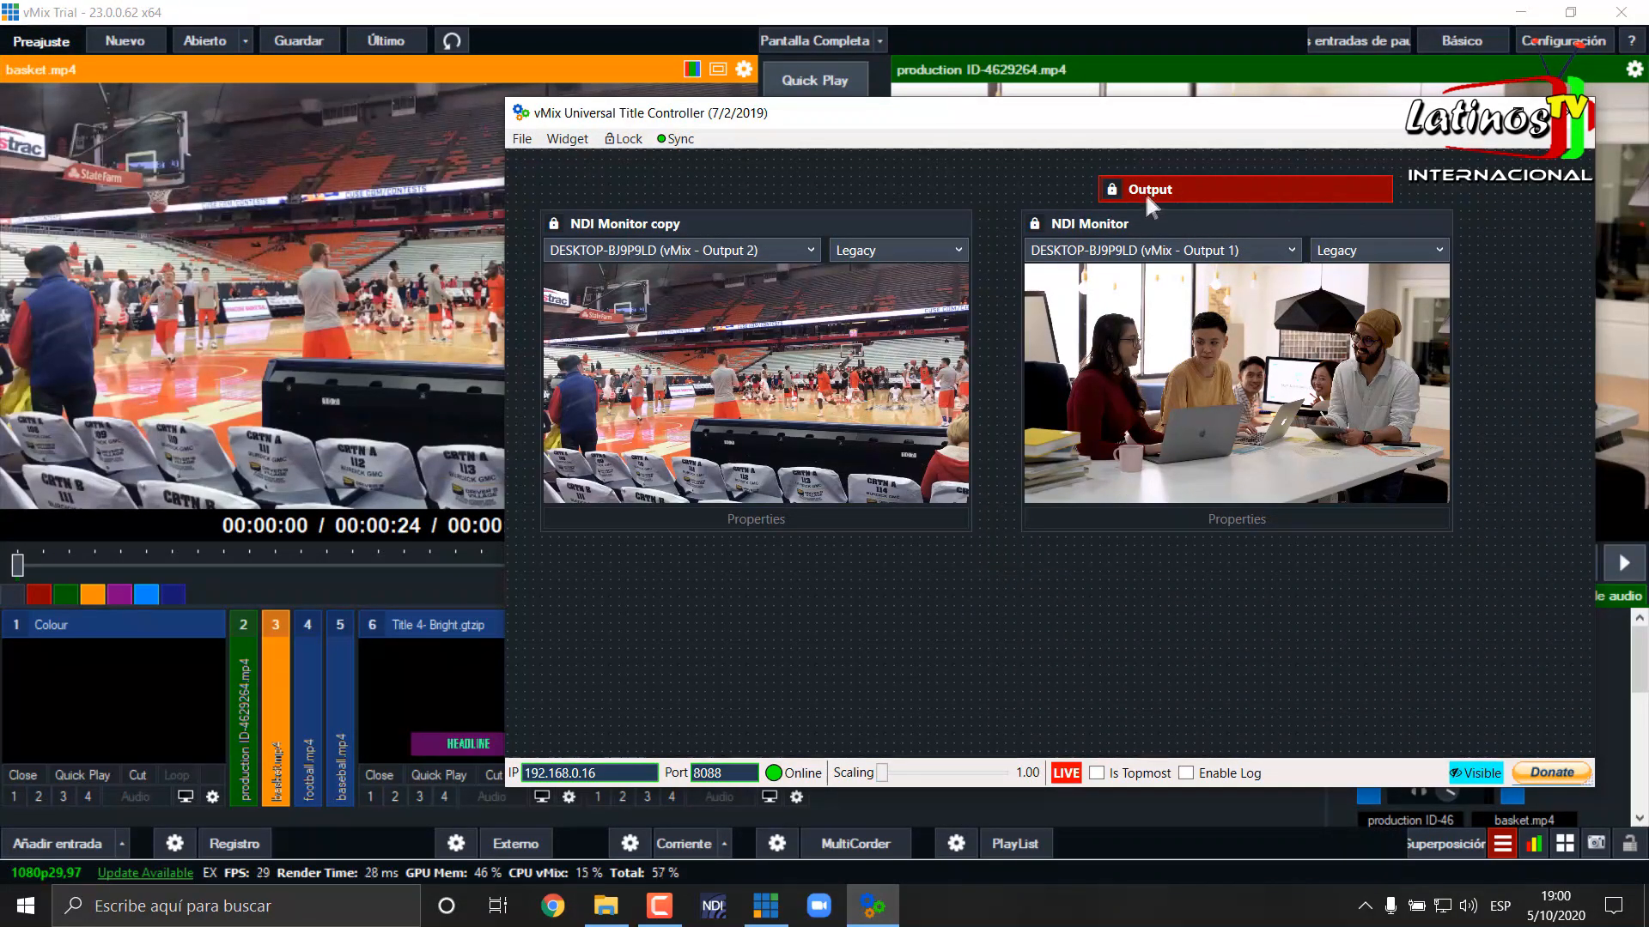
Unlock the Output label, duplicate it, and place the copy above the Output 2 monitor
mouse_move(1106, 189)
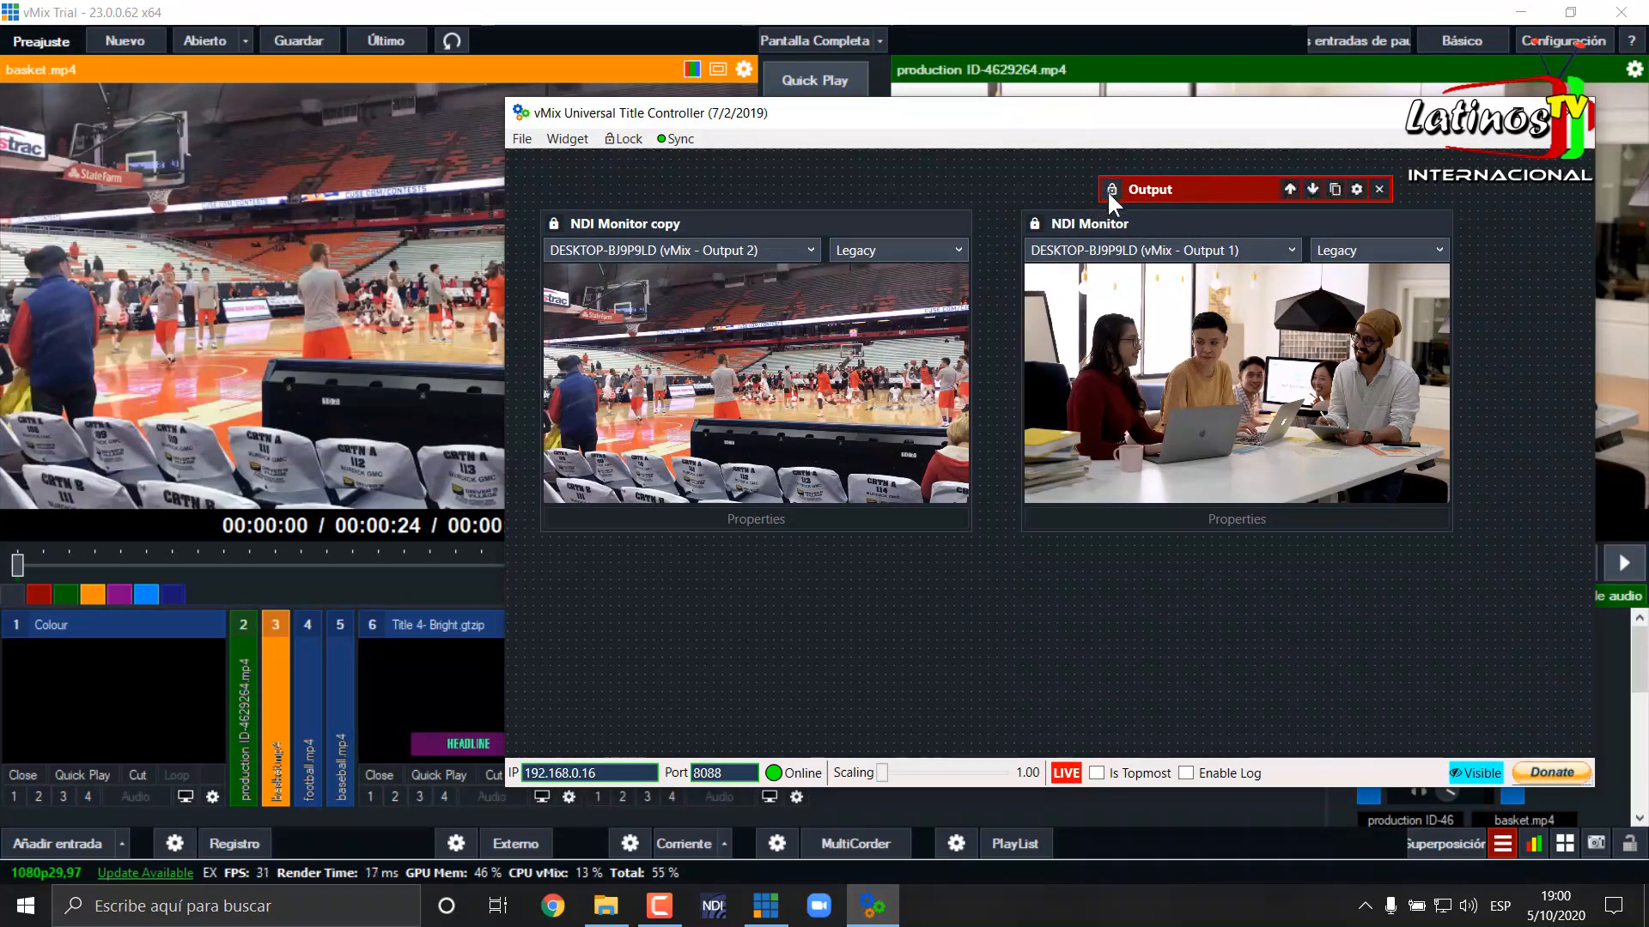
left_click(1335, 186)
left_click_drag(1263, 197, 753, 191)
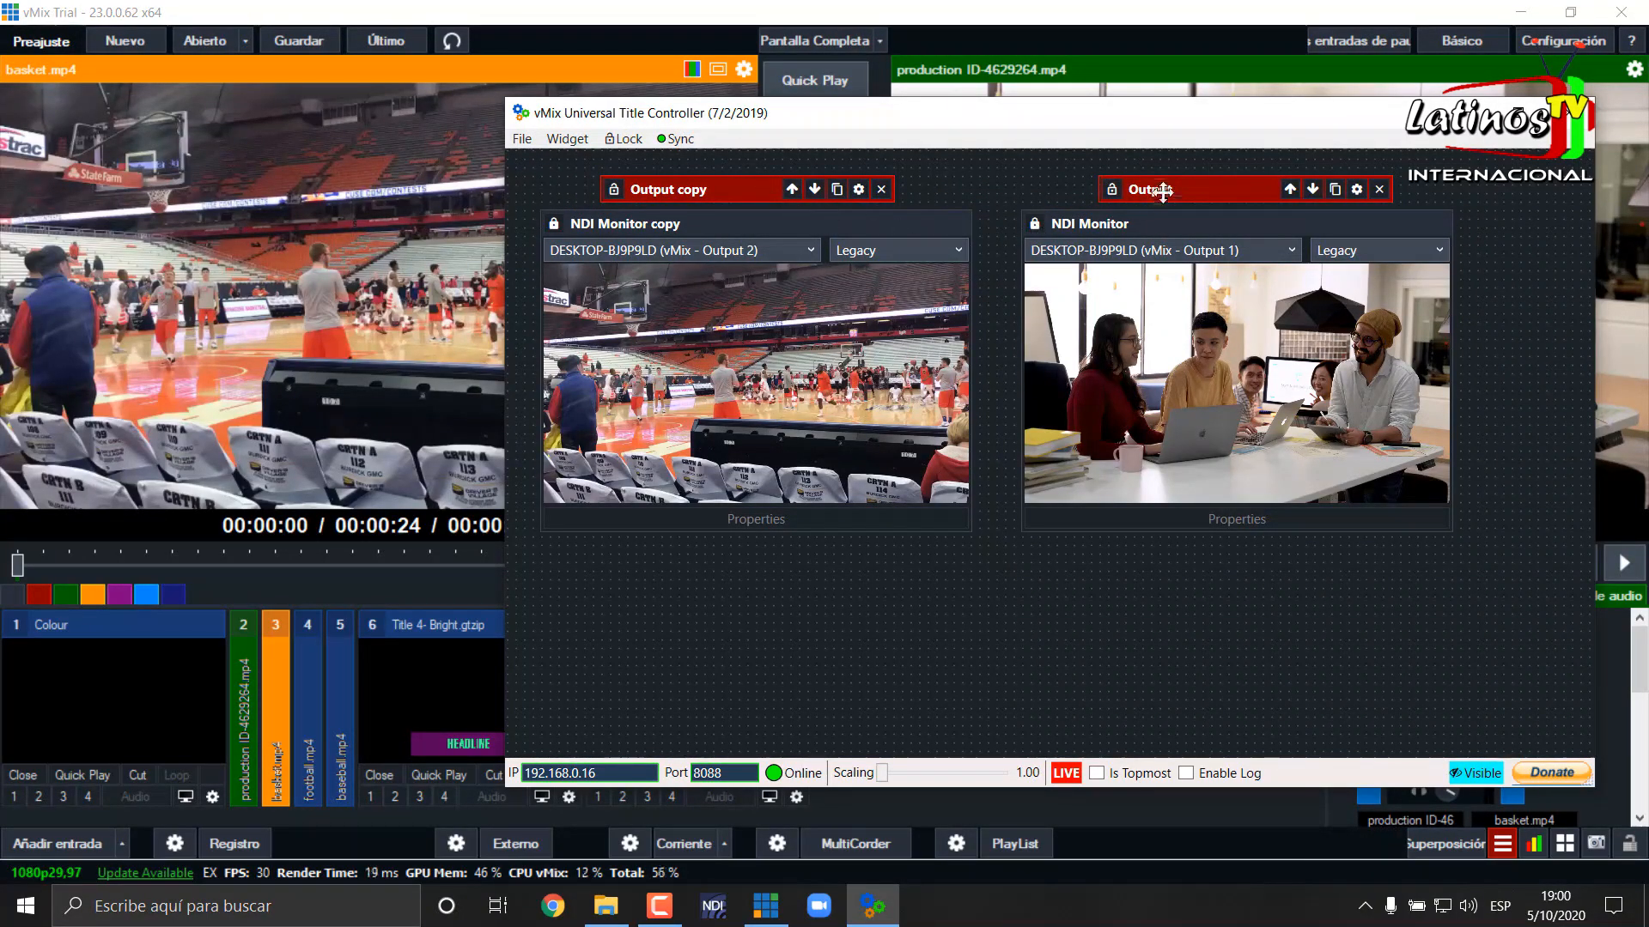
Rename the label copy above the Output 2 monitor to Preview and set its colour to Green
left_click(859, 189)
left_click_drag(816, 273, 692, 267)
type("Previw")
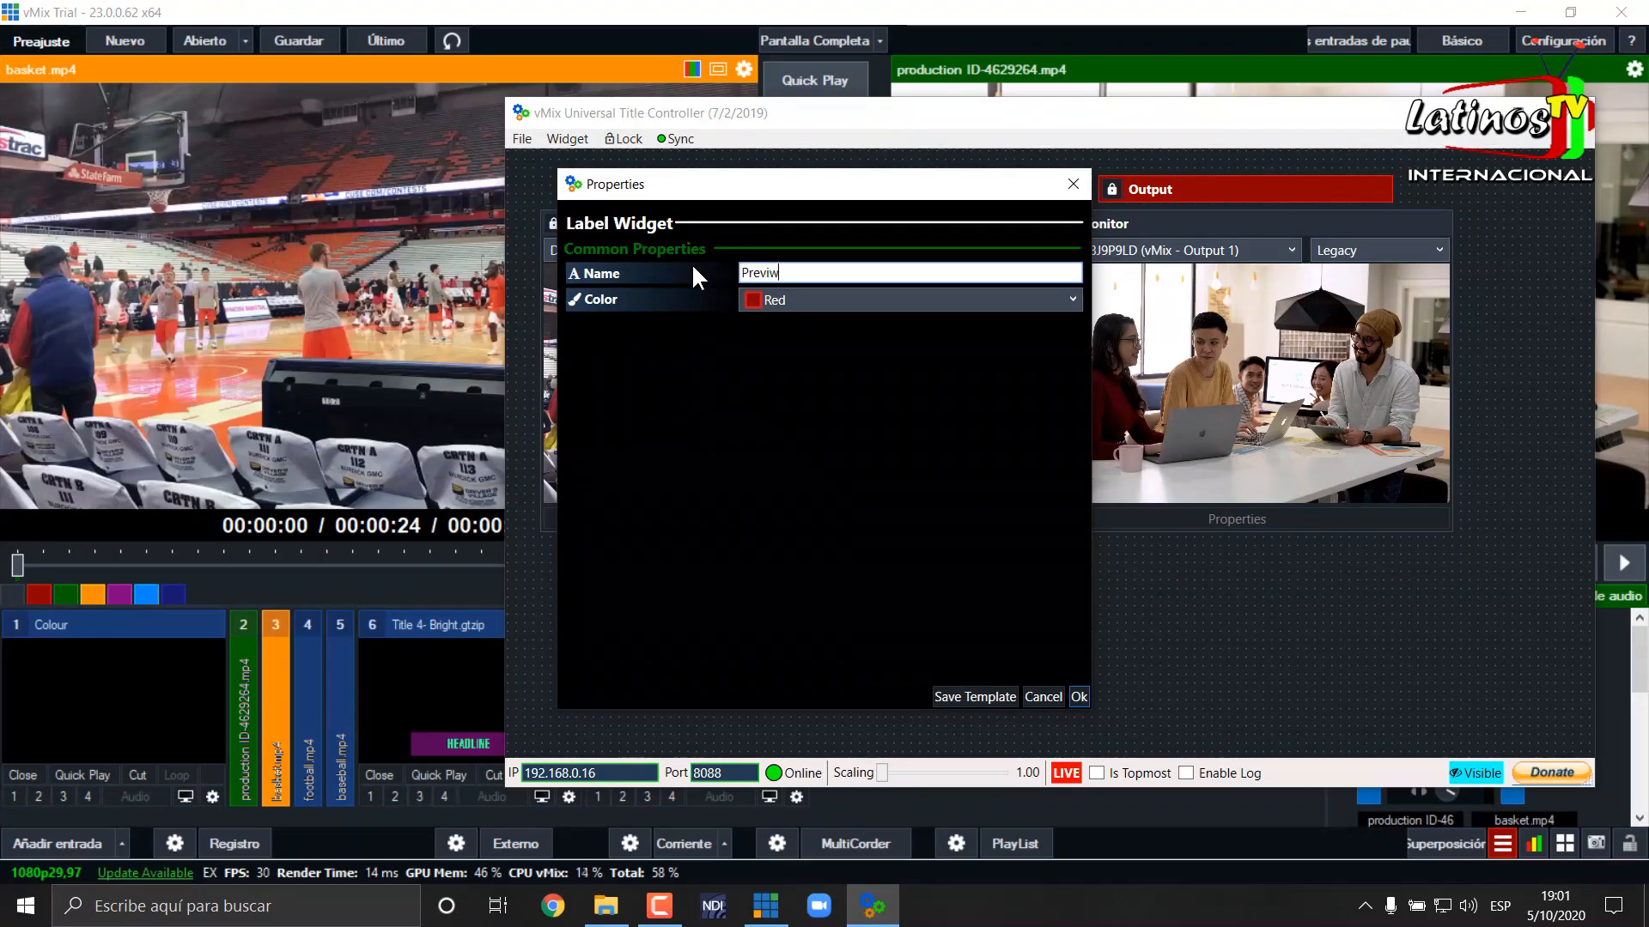
key("BackSpace")
type("ew")
left_click(777, 300)
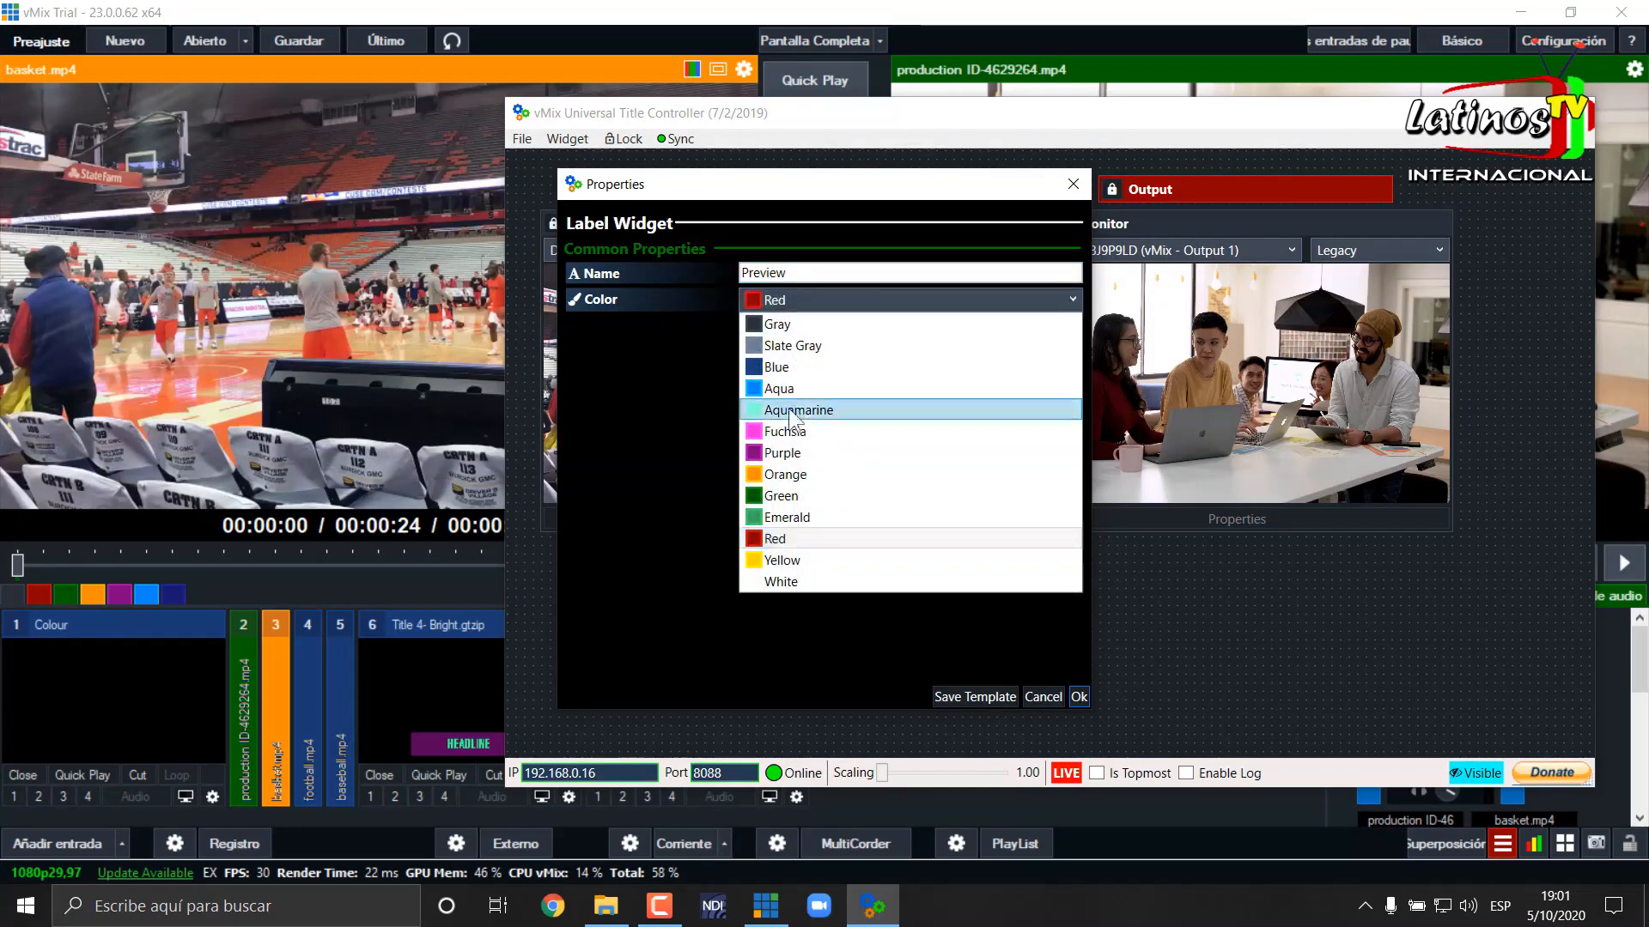
left_click(794, 496)
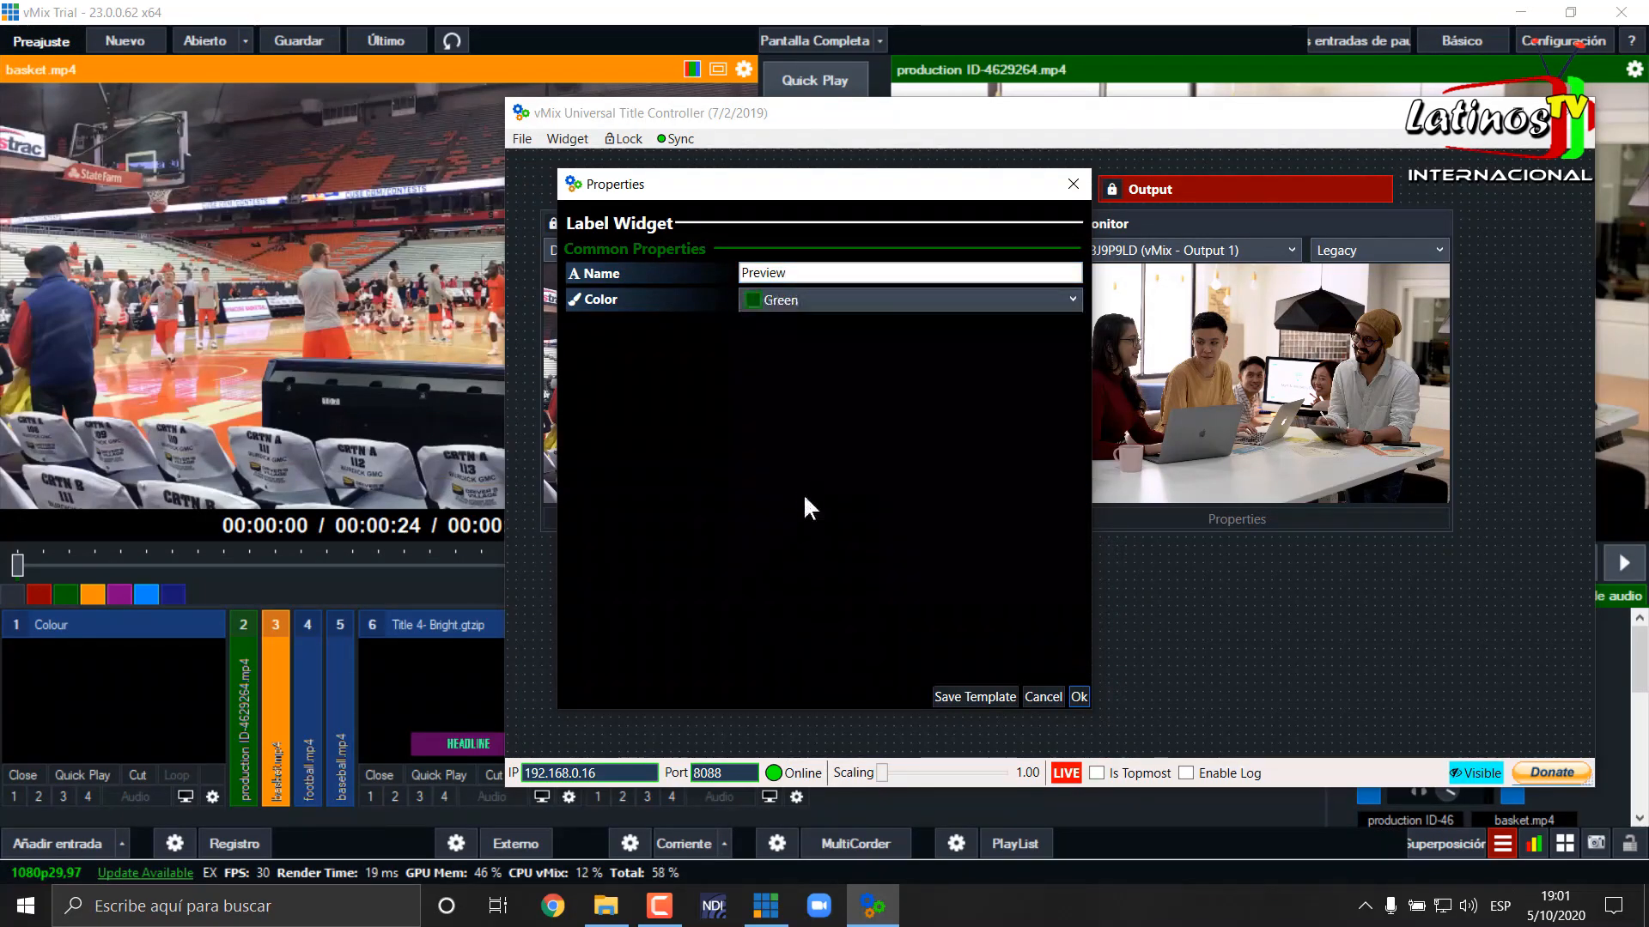
left_click(1076, 695)
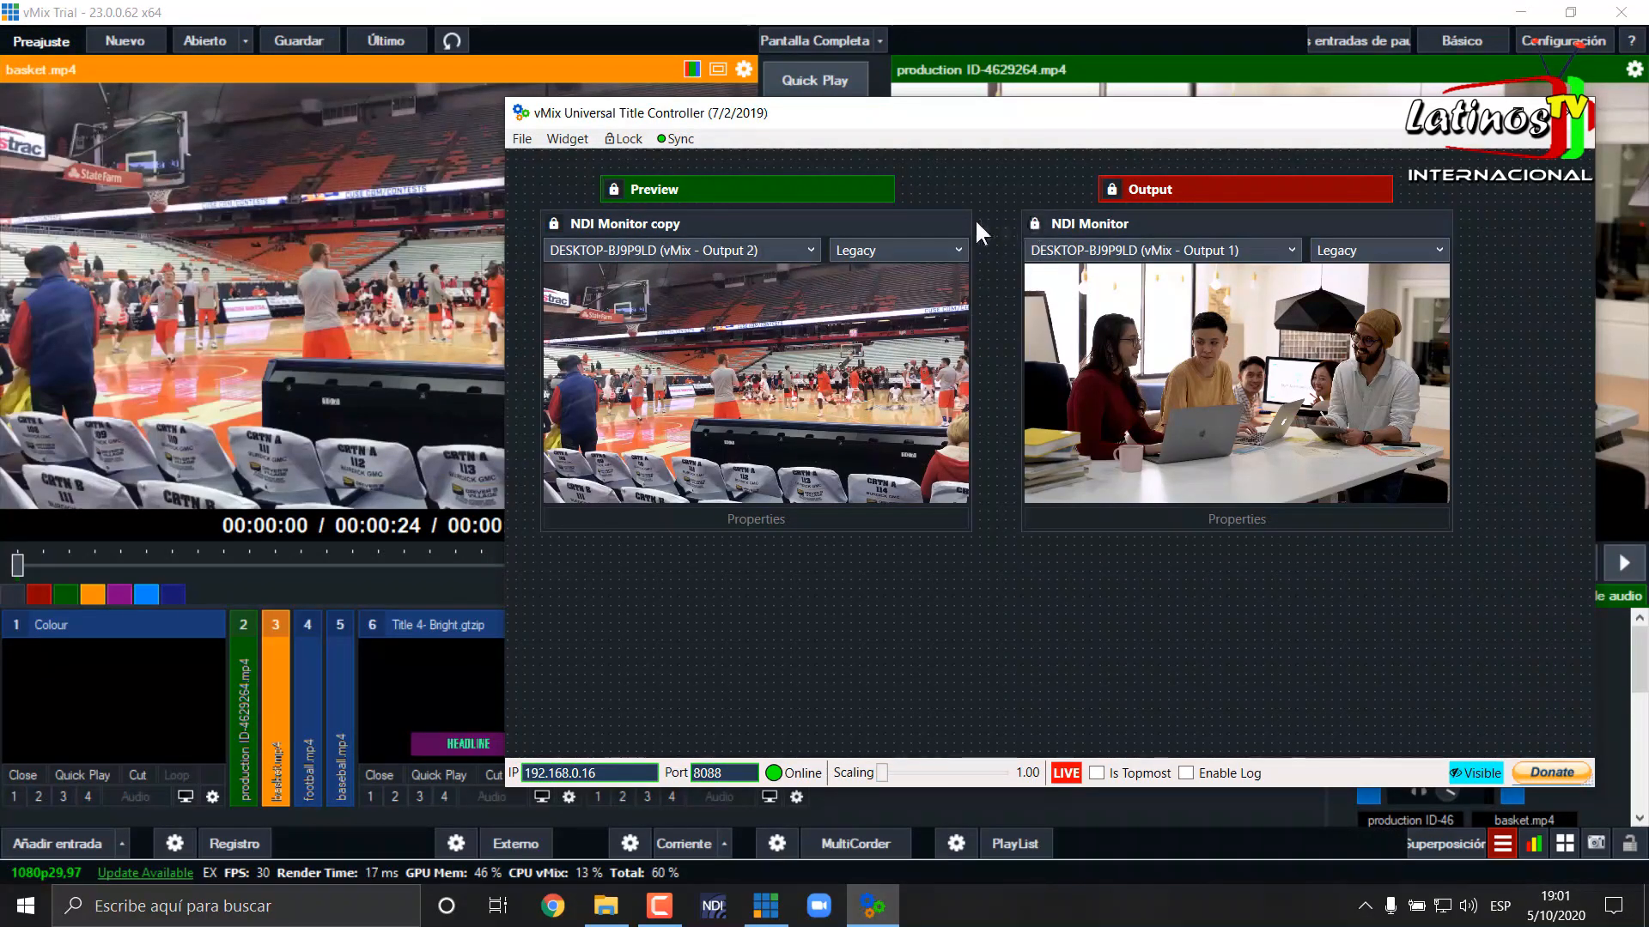
Rename the NDI monitor showing vMix - Output 2 to Preview
left_click(553, 223)
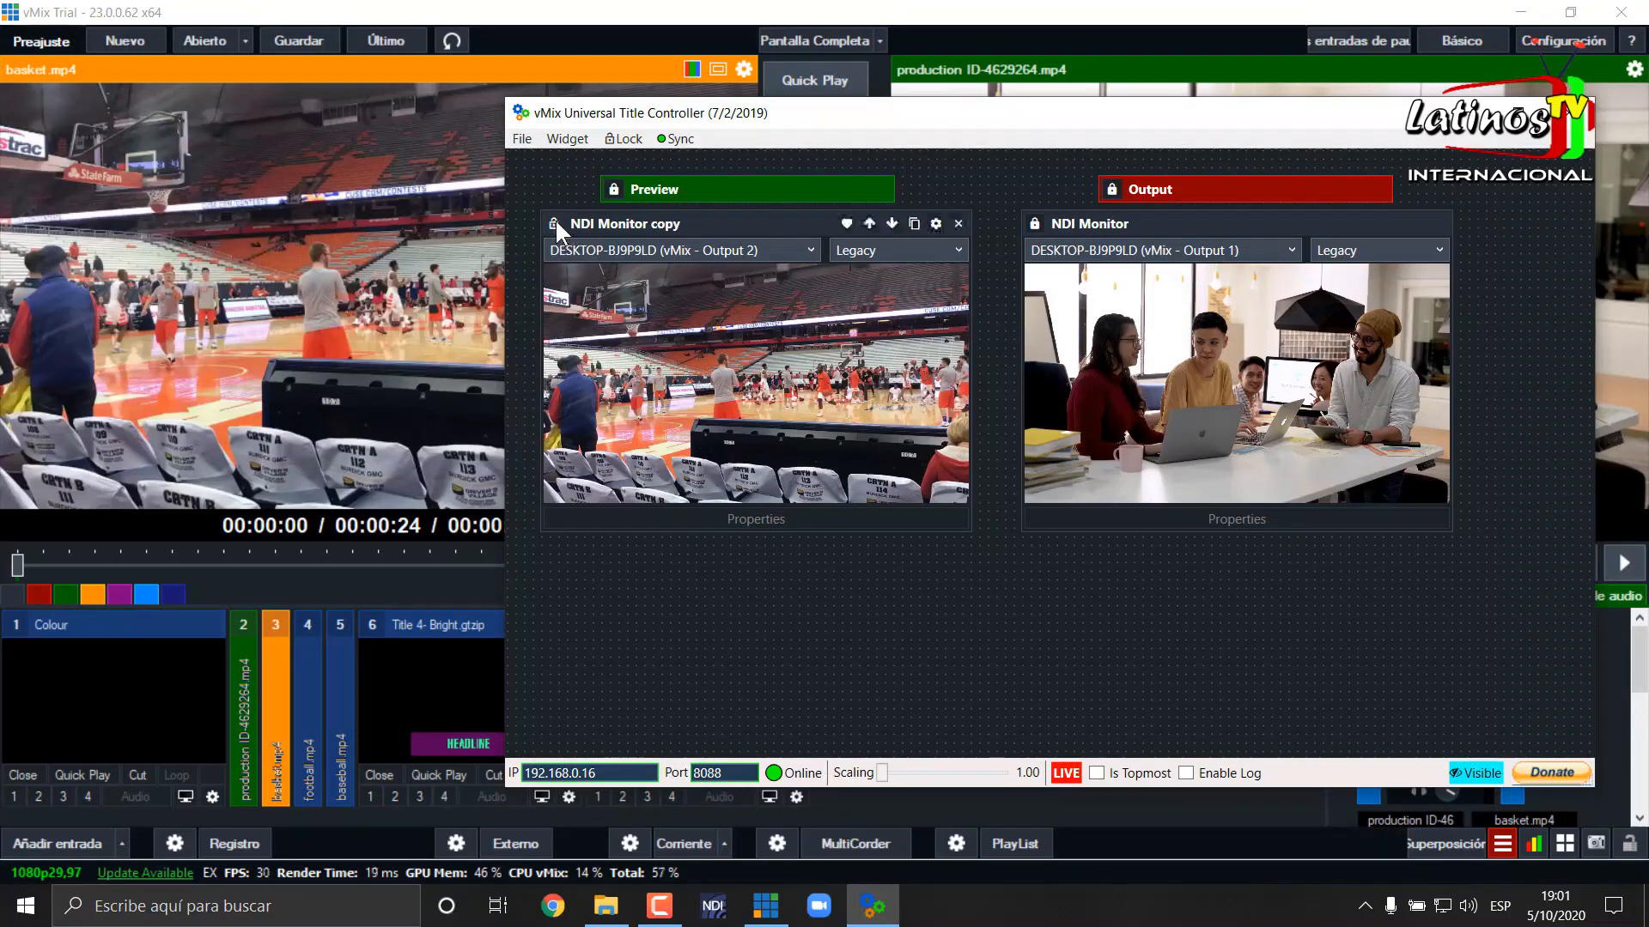
left_click(935, 225)
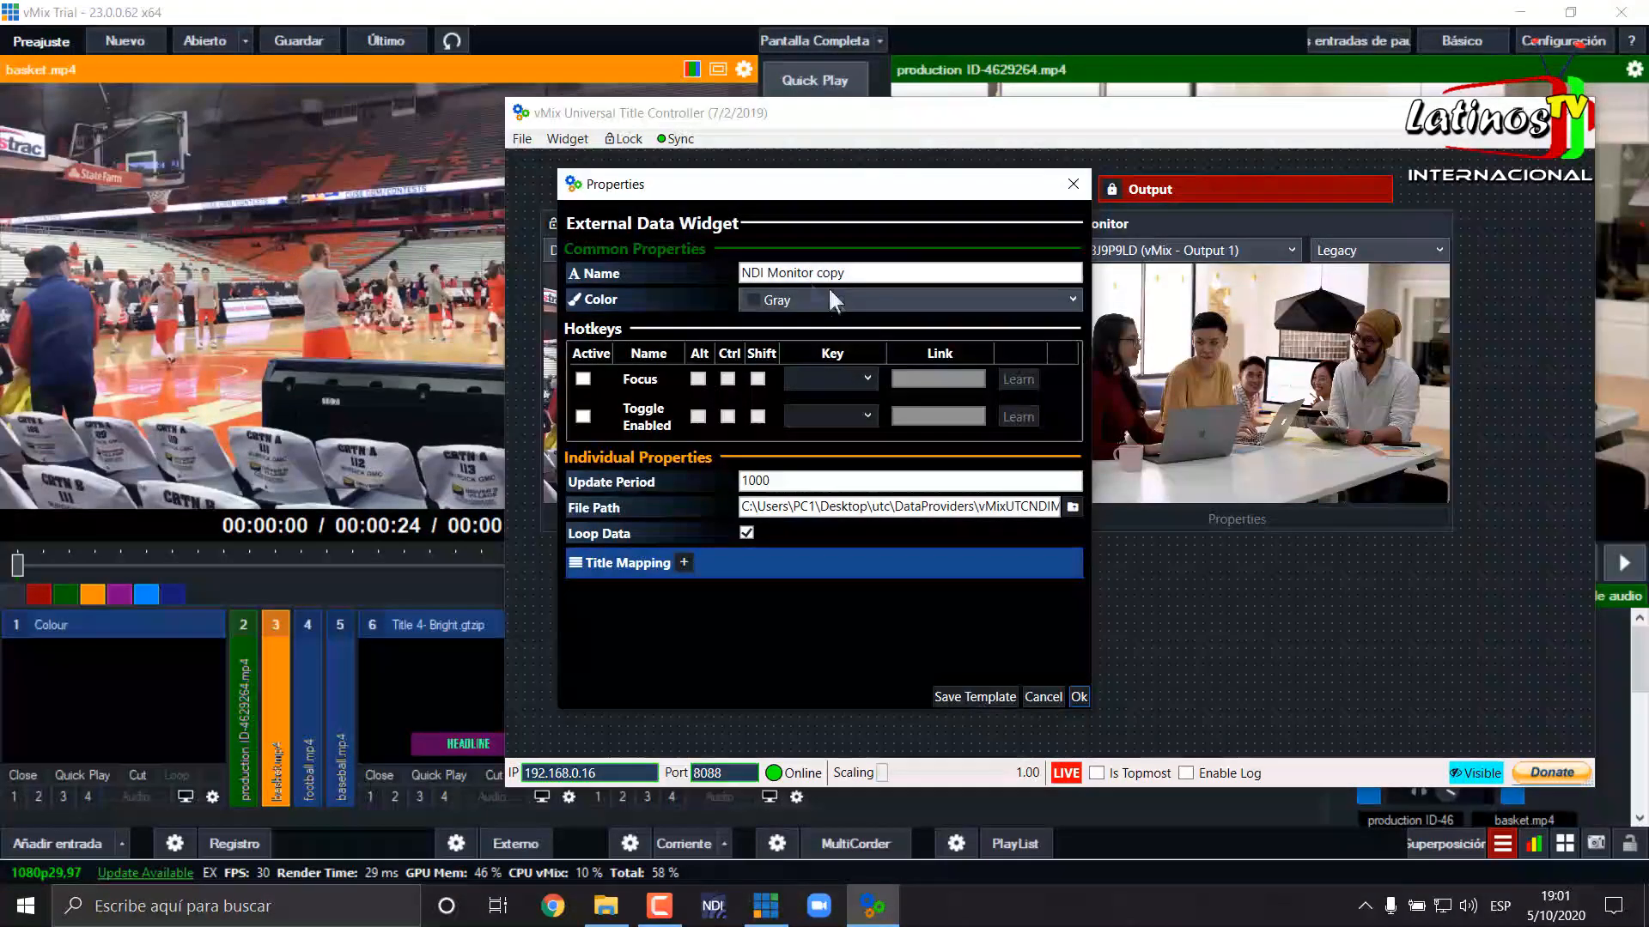
left_click_drag(858, 270, 713, 286)
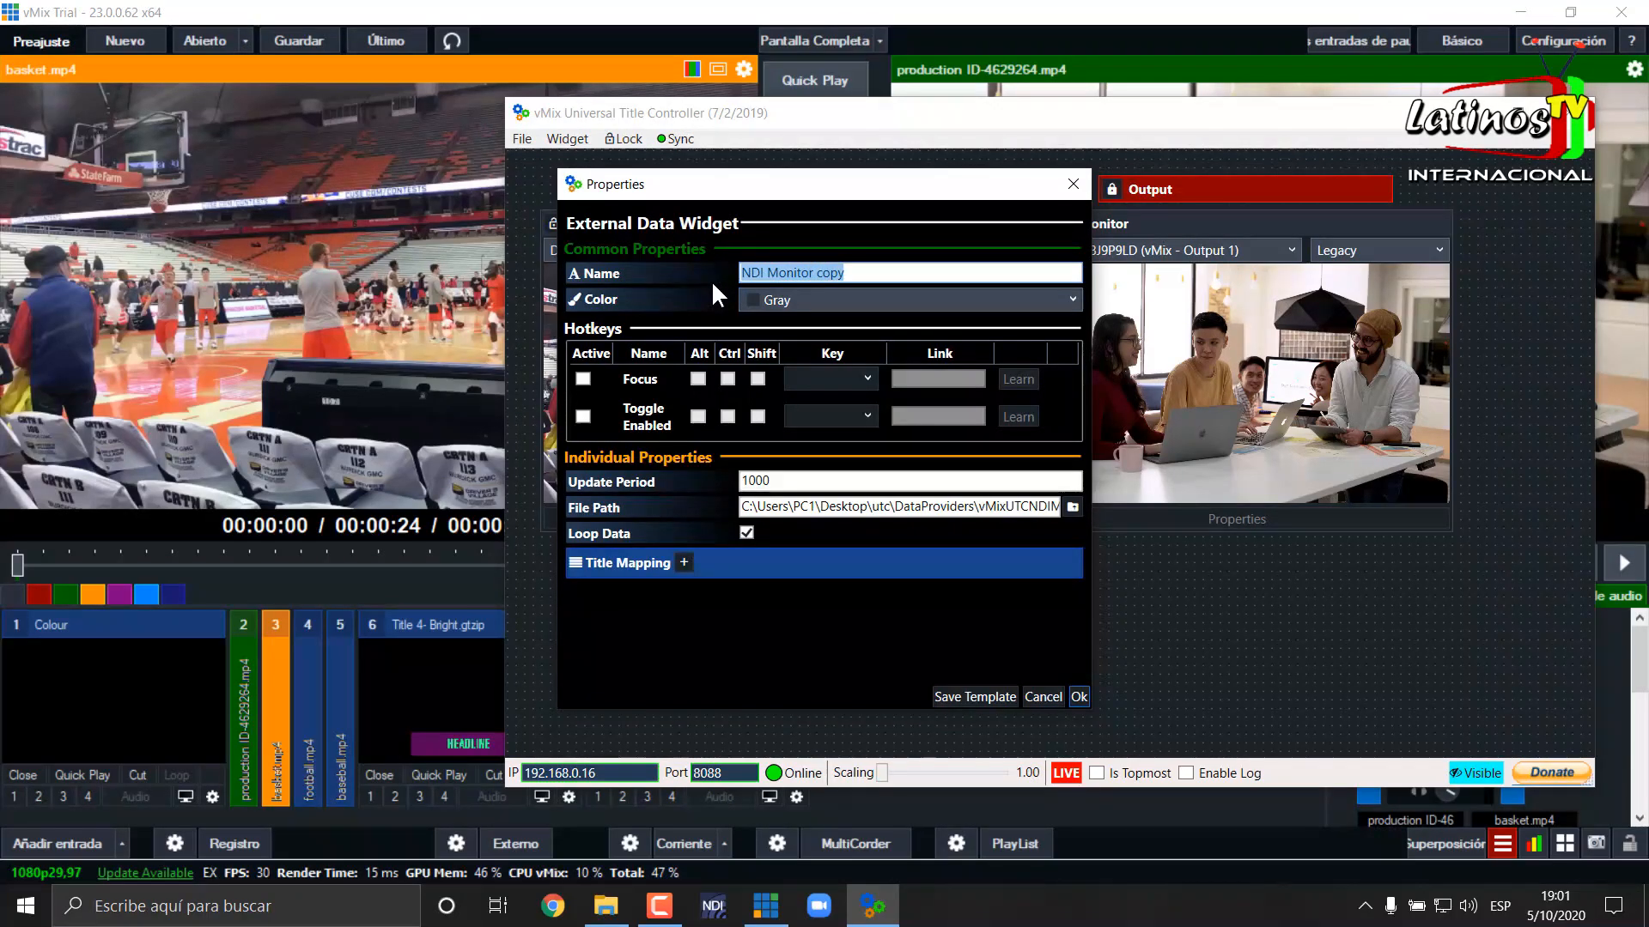
type("Pre")
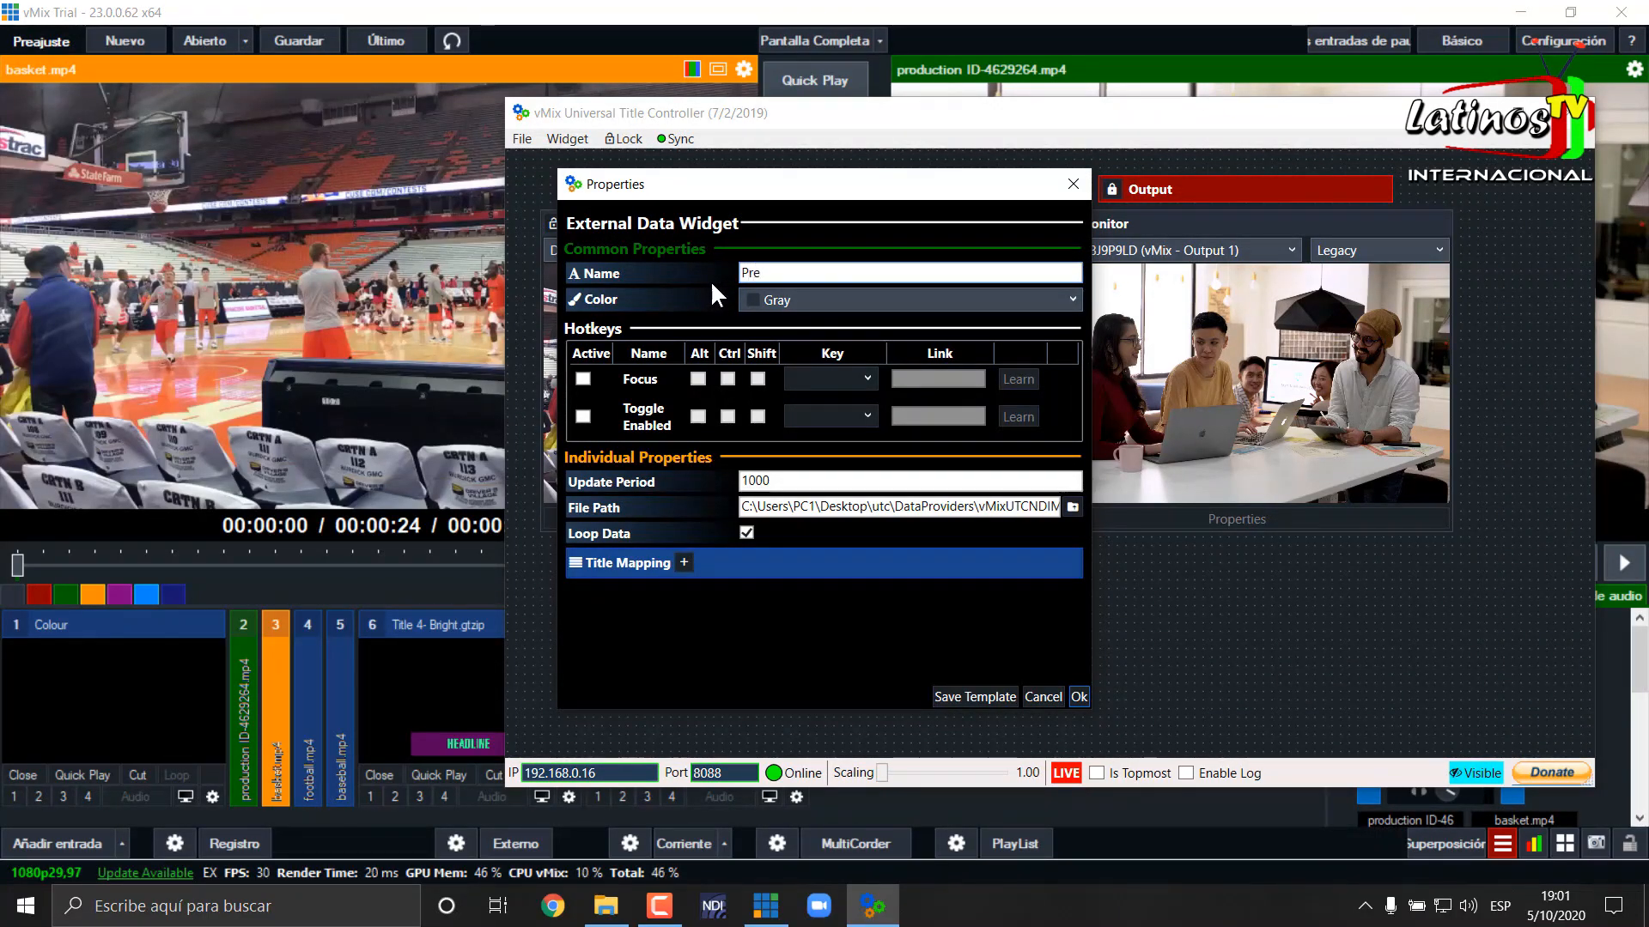
type("view")
left_click(1077, 696)
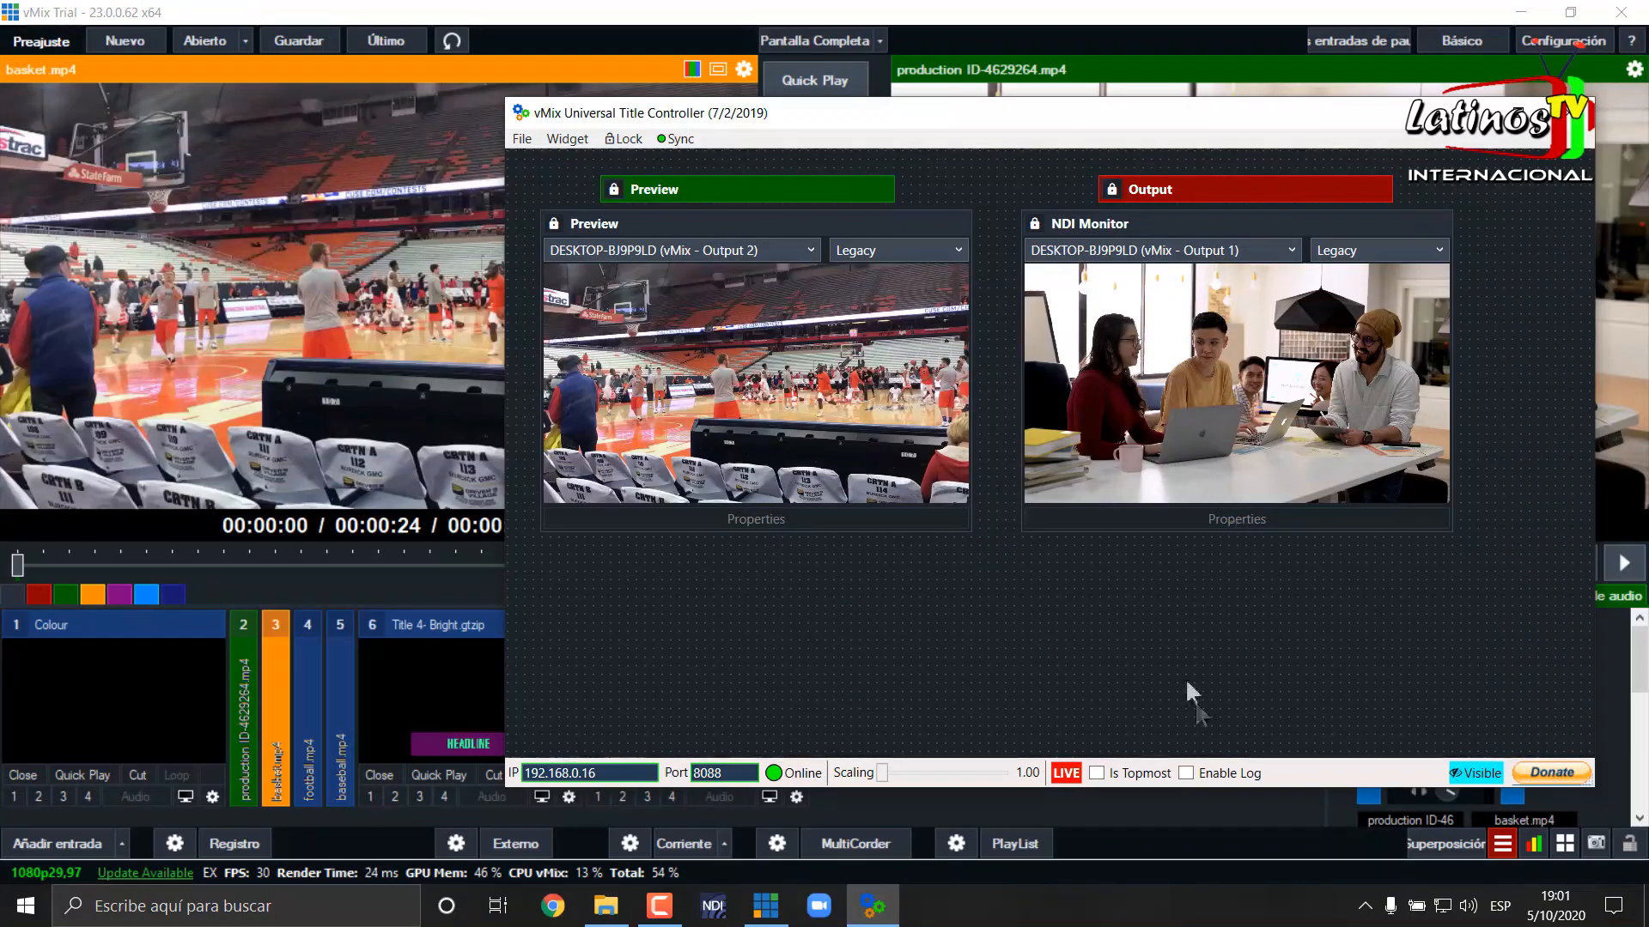
Move the controller window up and make it taller, and place a duplicate of the Preview label beneath the monitors, stretched across both
left_click_drag(1075, 115, 1001, 70)
left_click_drag(1042, 744, 1041, 813)
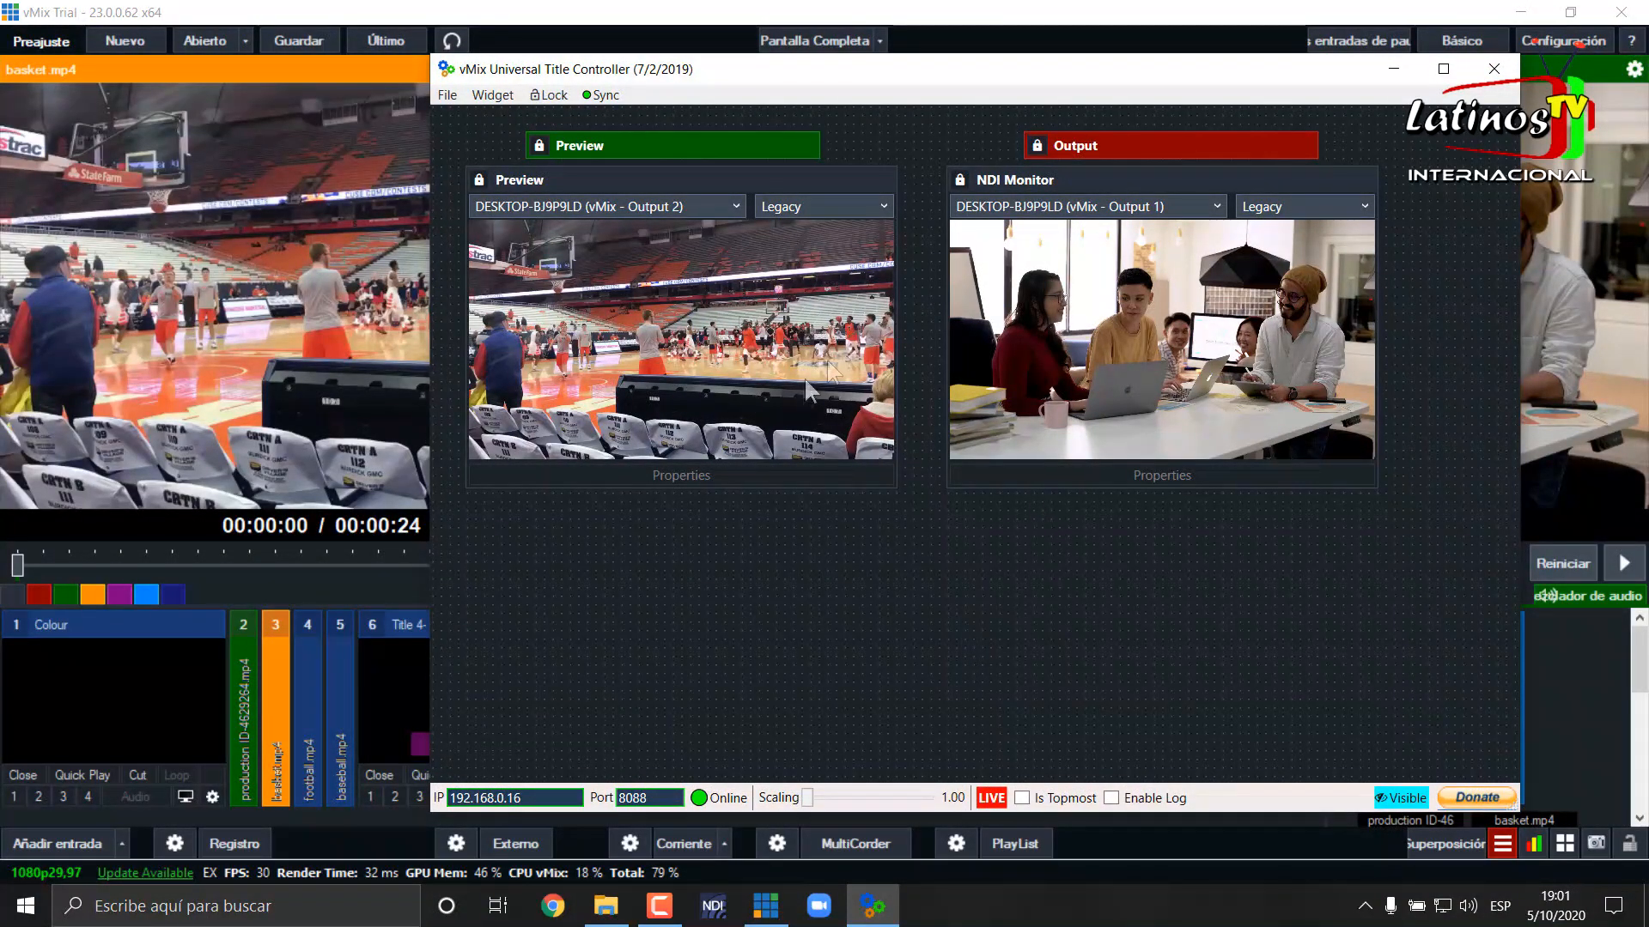
mouse_move(771, 154)
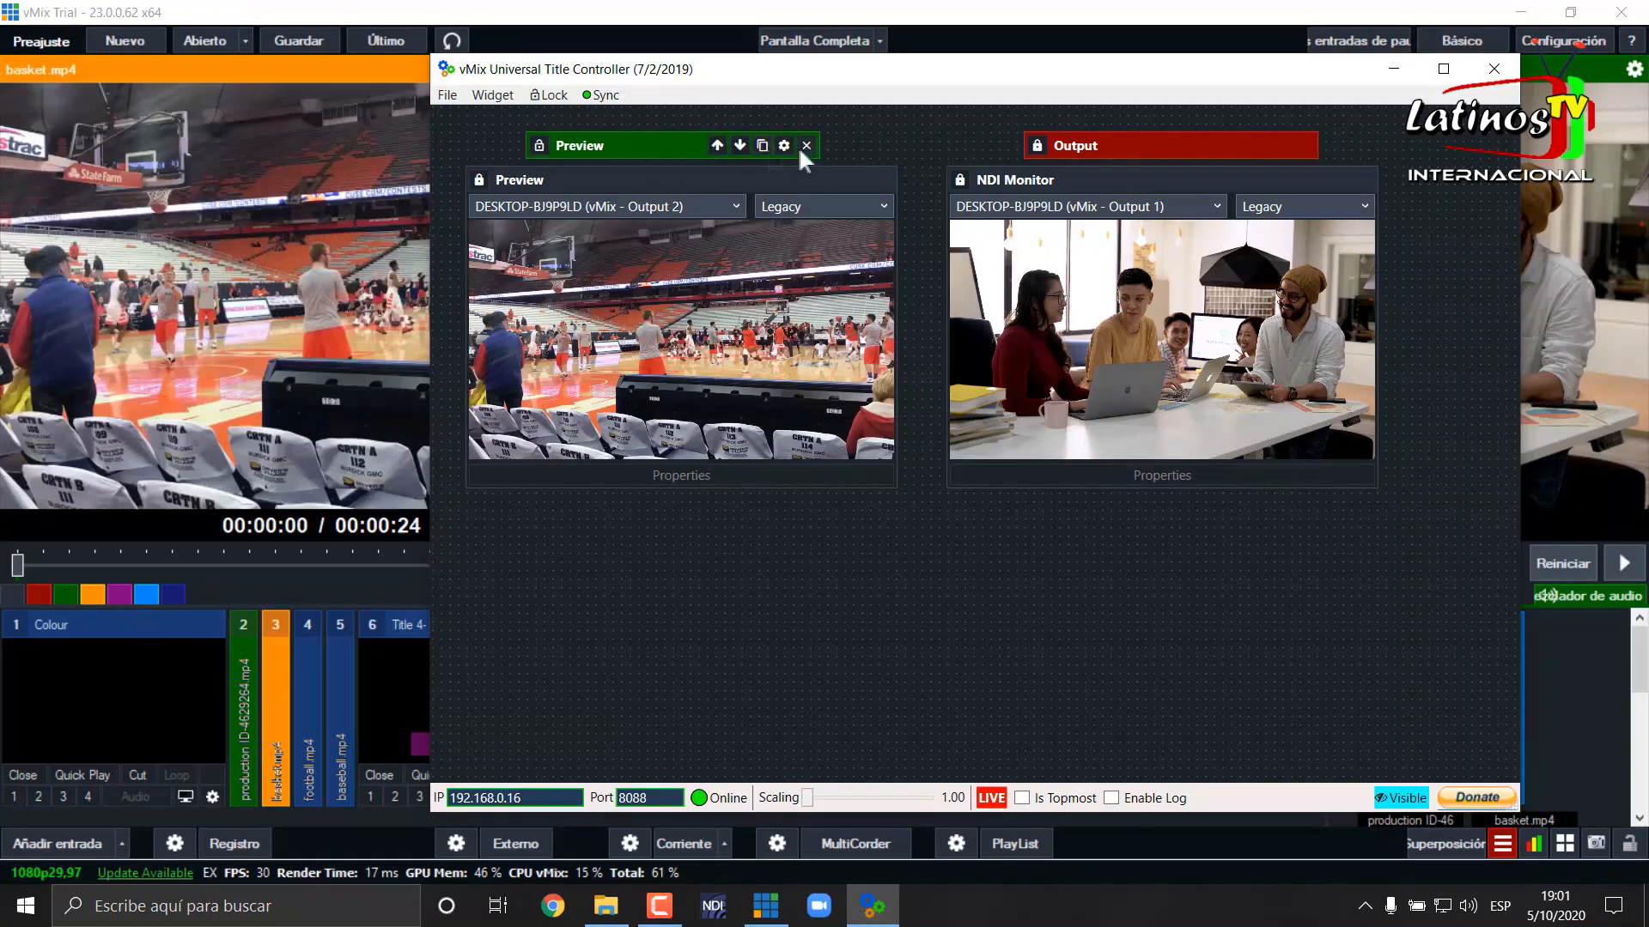
left_click(761, 146)
left_click_drag(670, 150, 672, 534)
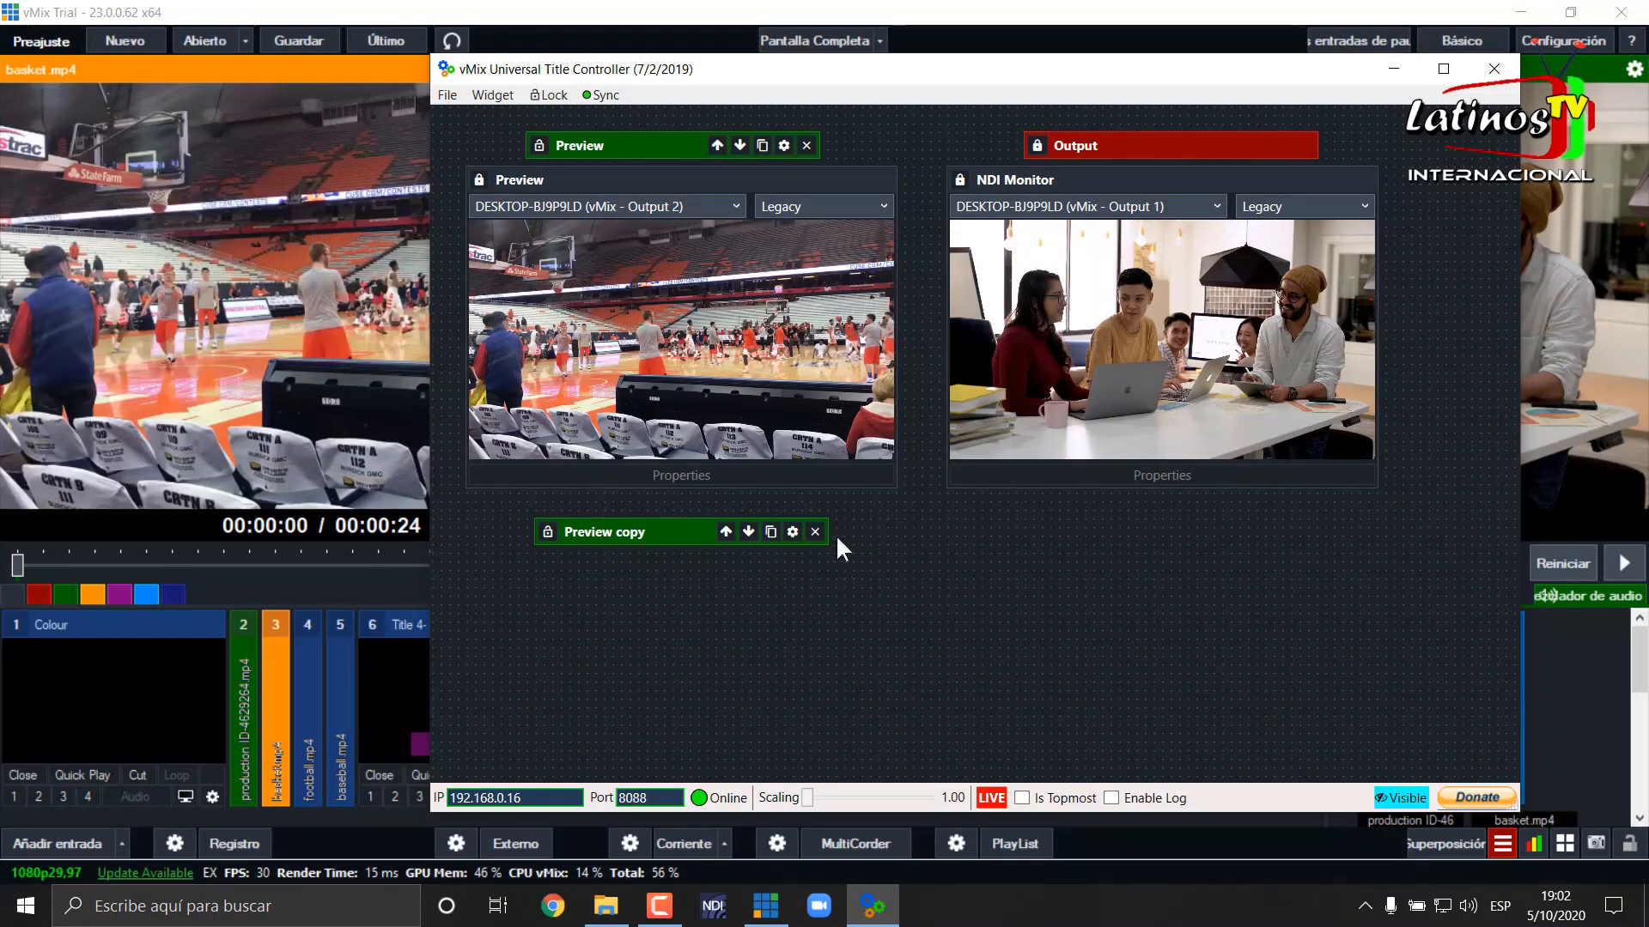
left_click_drag(830, 528, 1360, 526)
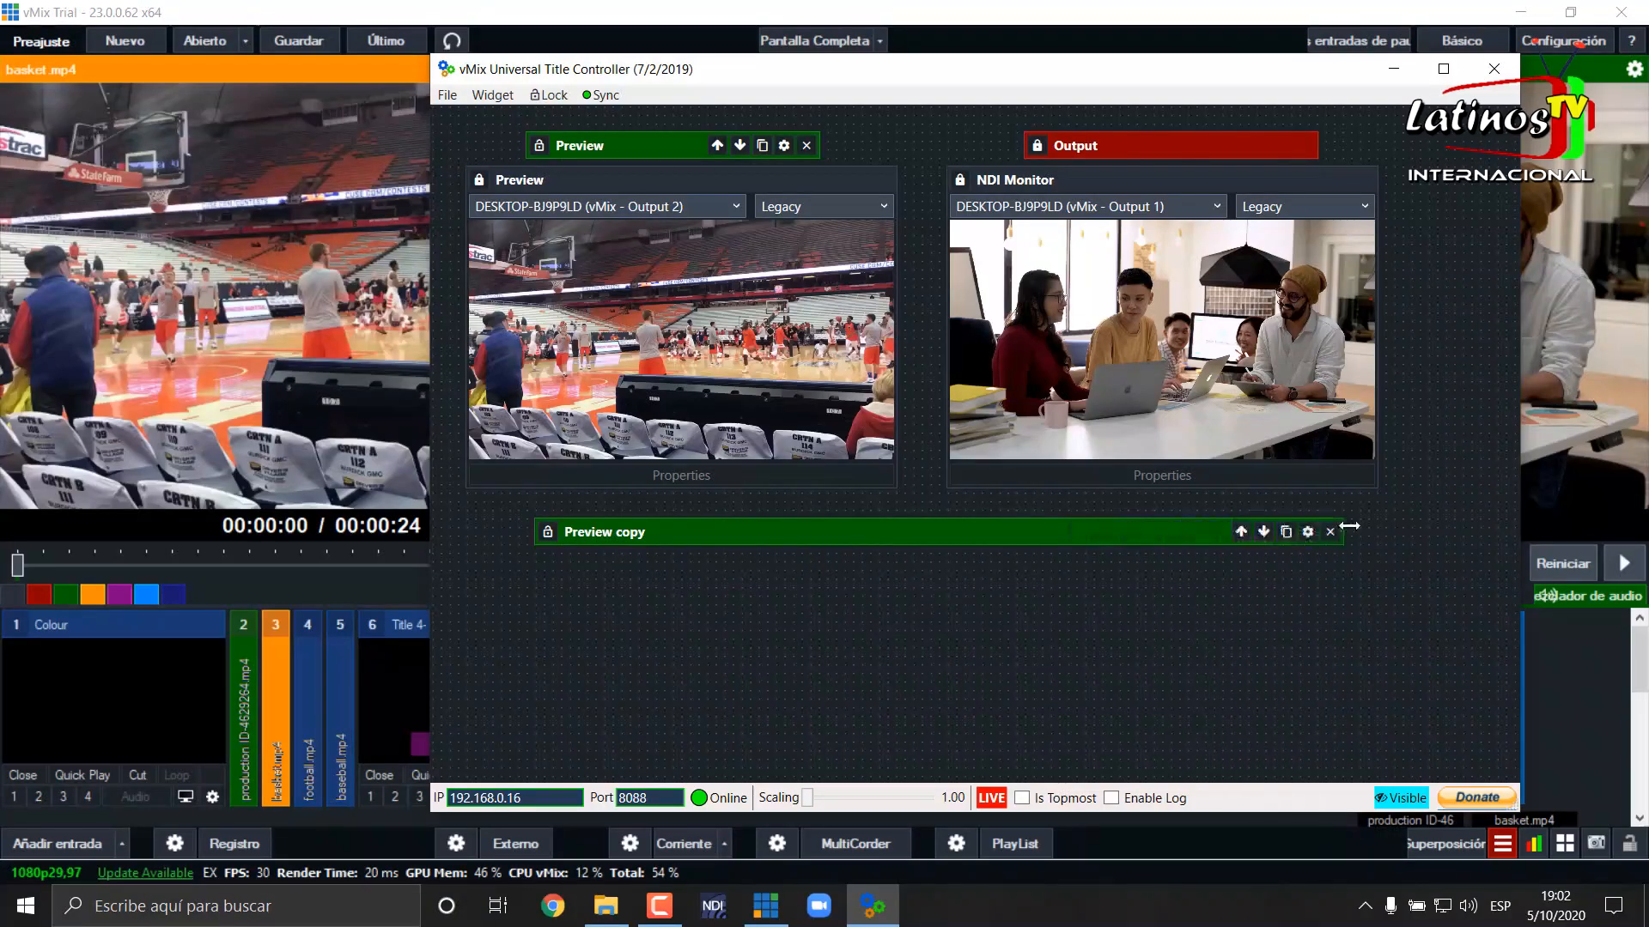
left_click_drag(535, 534, 466, 533)
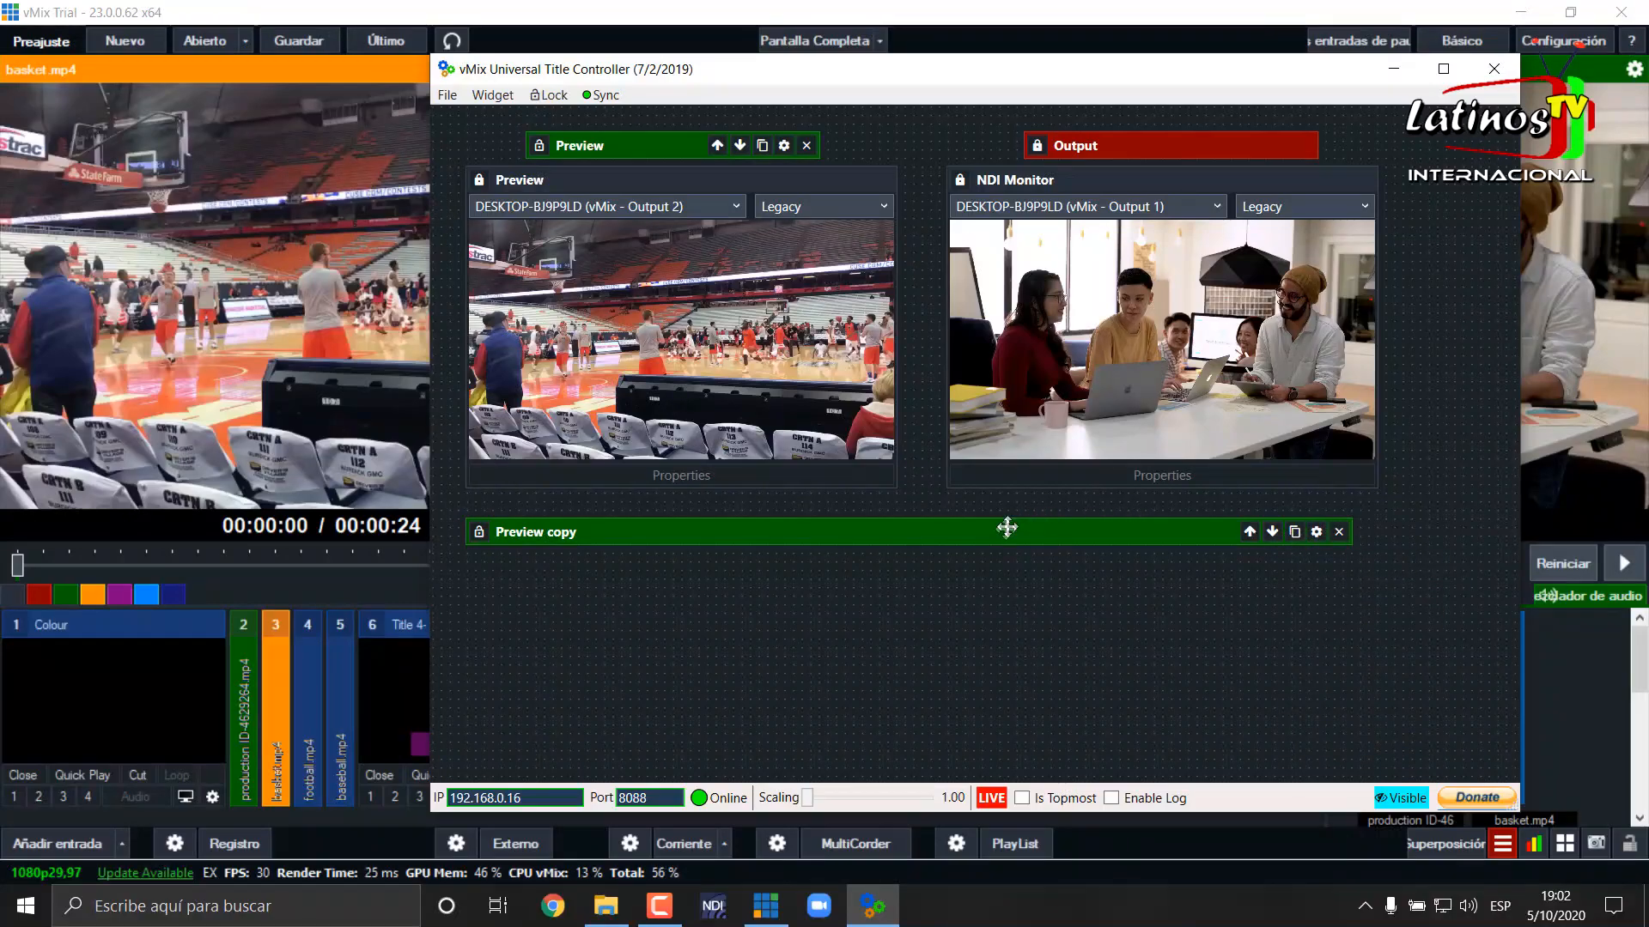
left_click_drag(997, 534, 1006, 530)
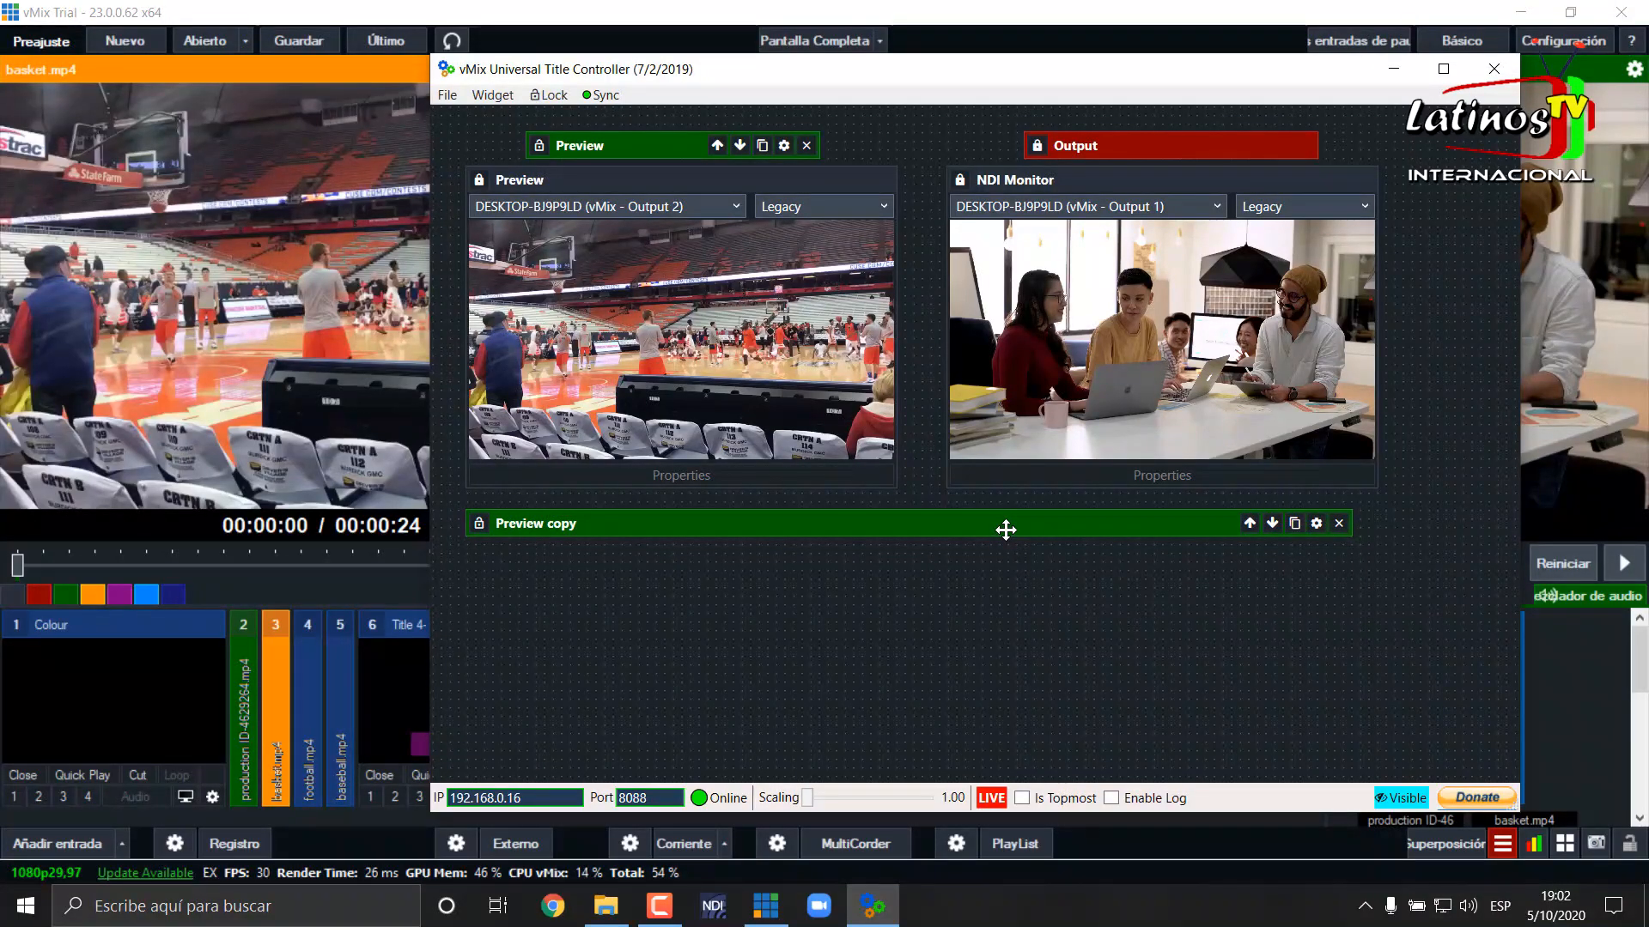
Check the transition controls in vMix, return to the title controller, and rename the wide label Cut with the colour Red
left_click(1396, 69)
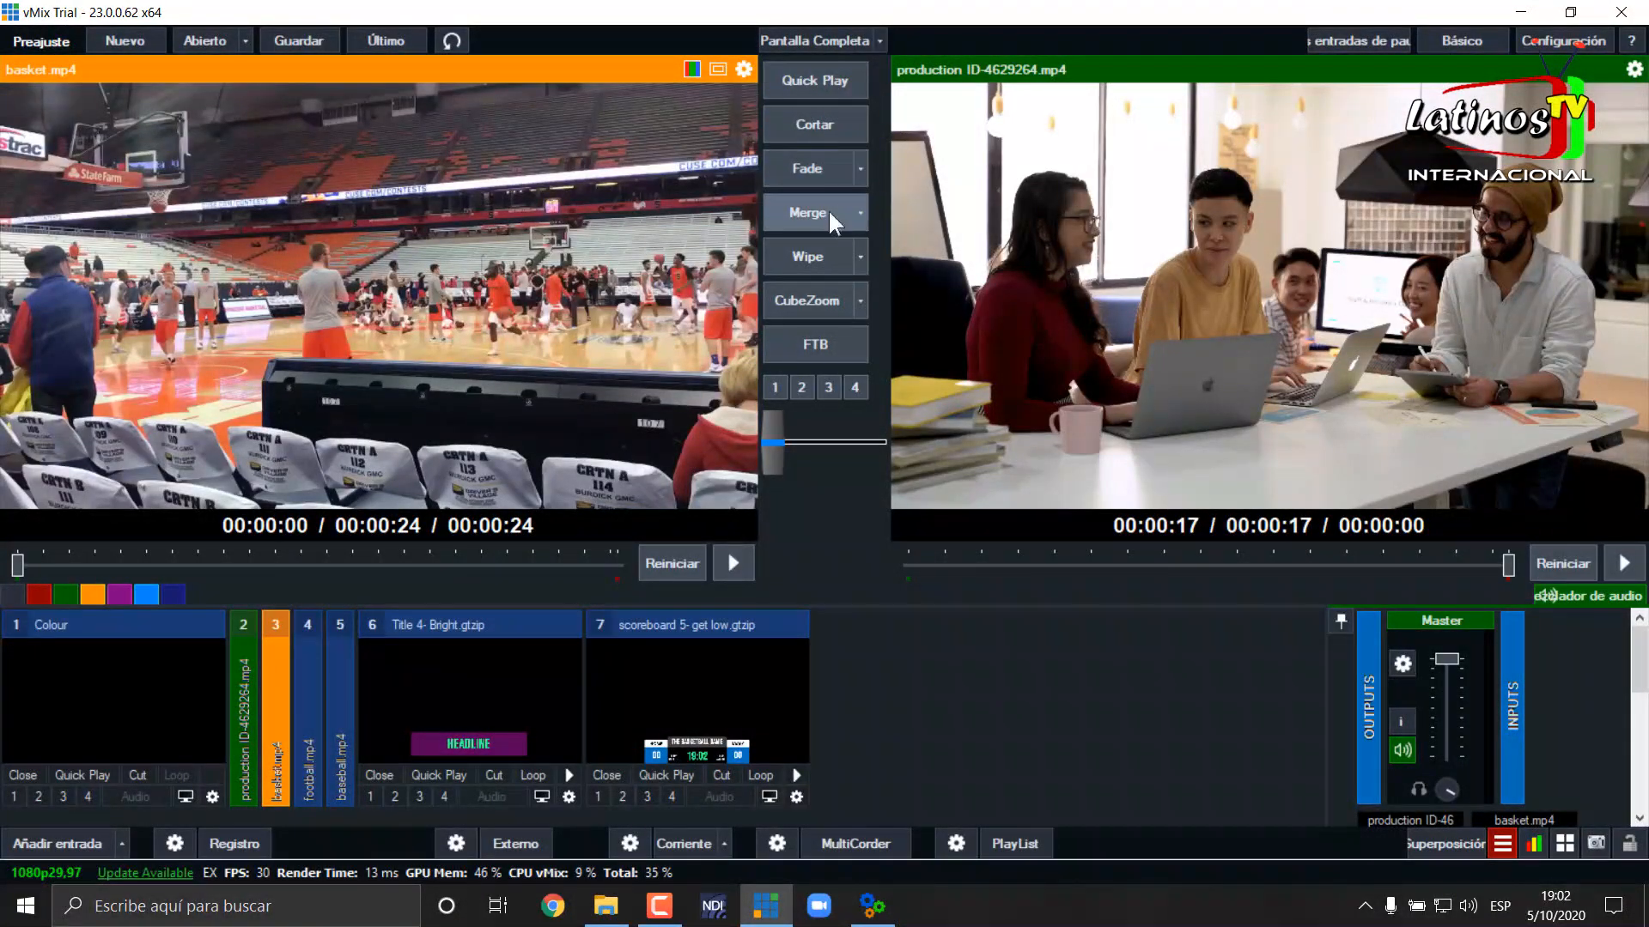
left_click(880, 910)
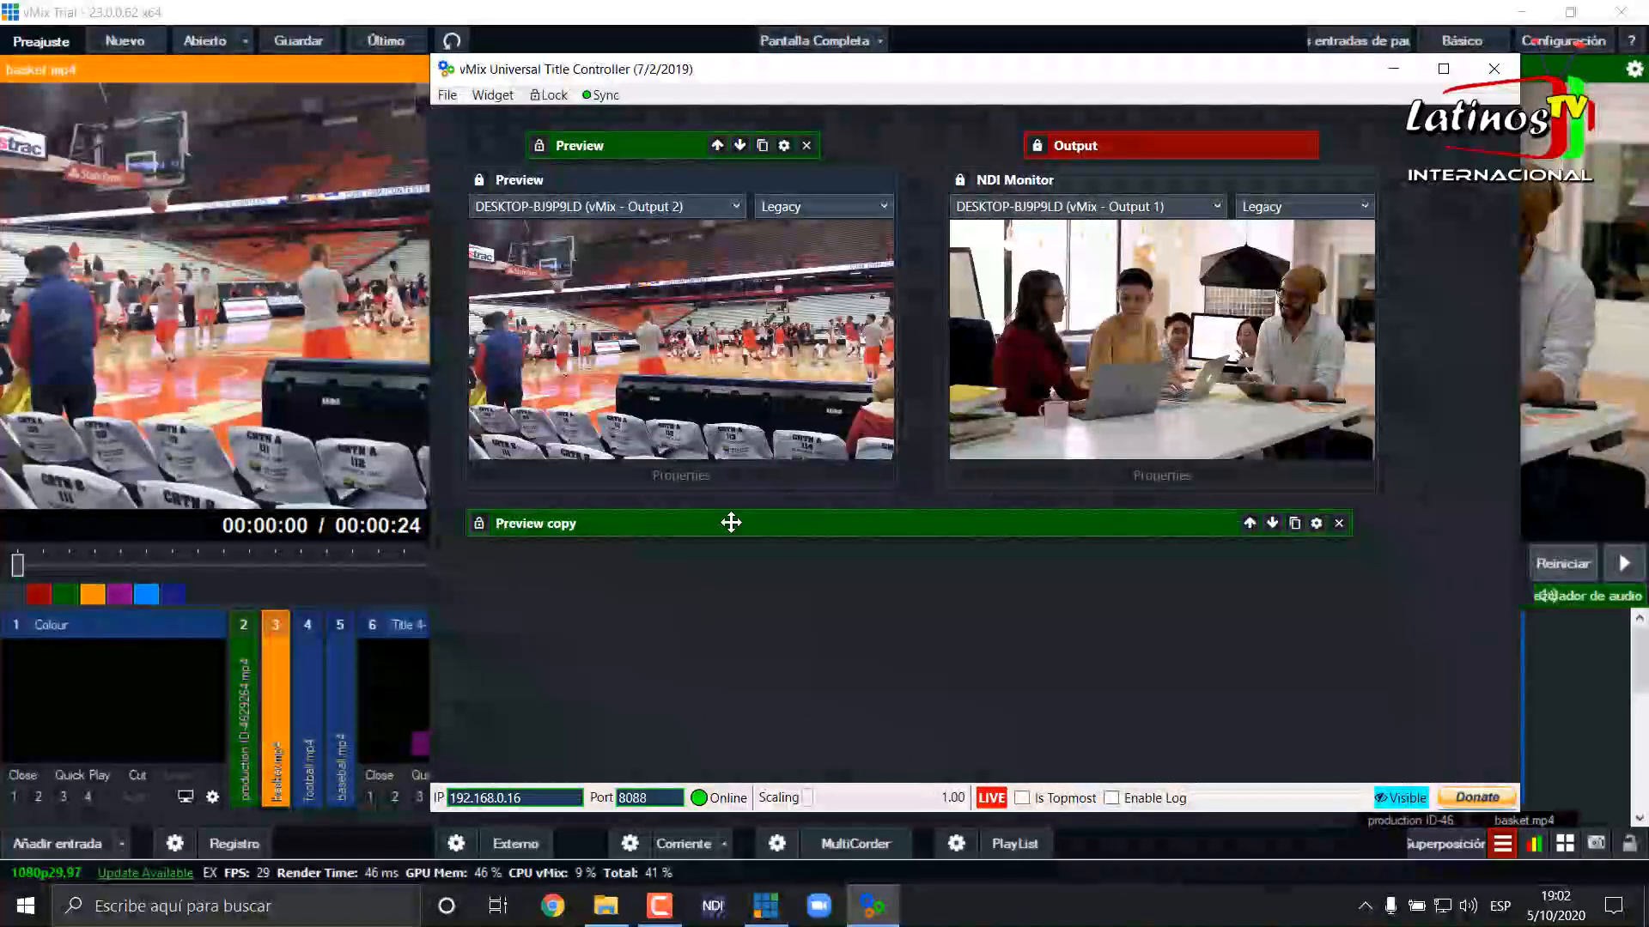
left_click(1315, 523)
left_click_drag(857, 272, 694, 265)
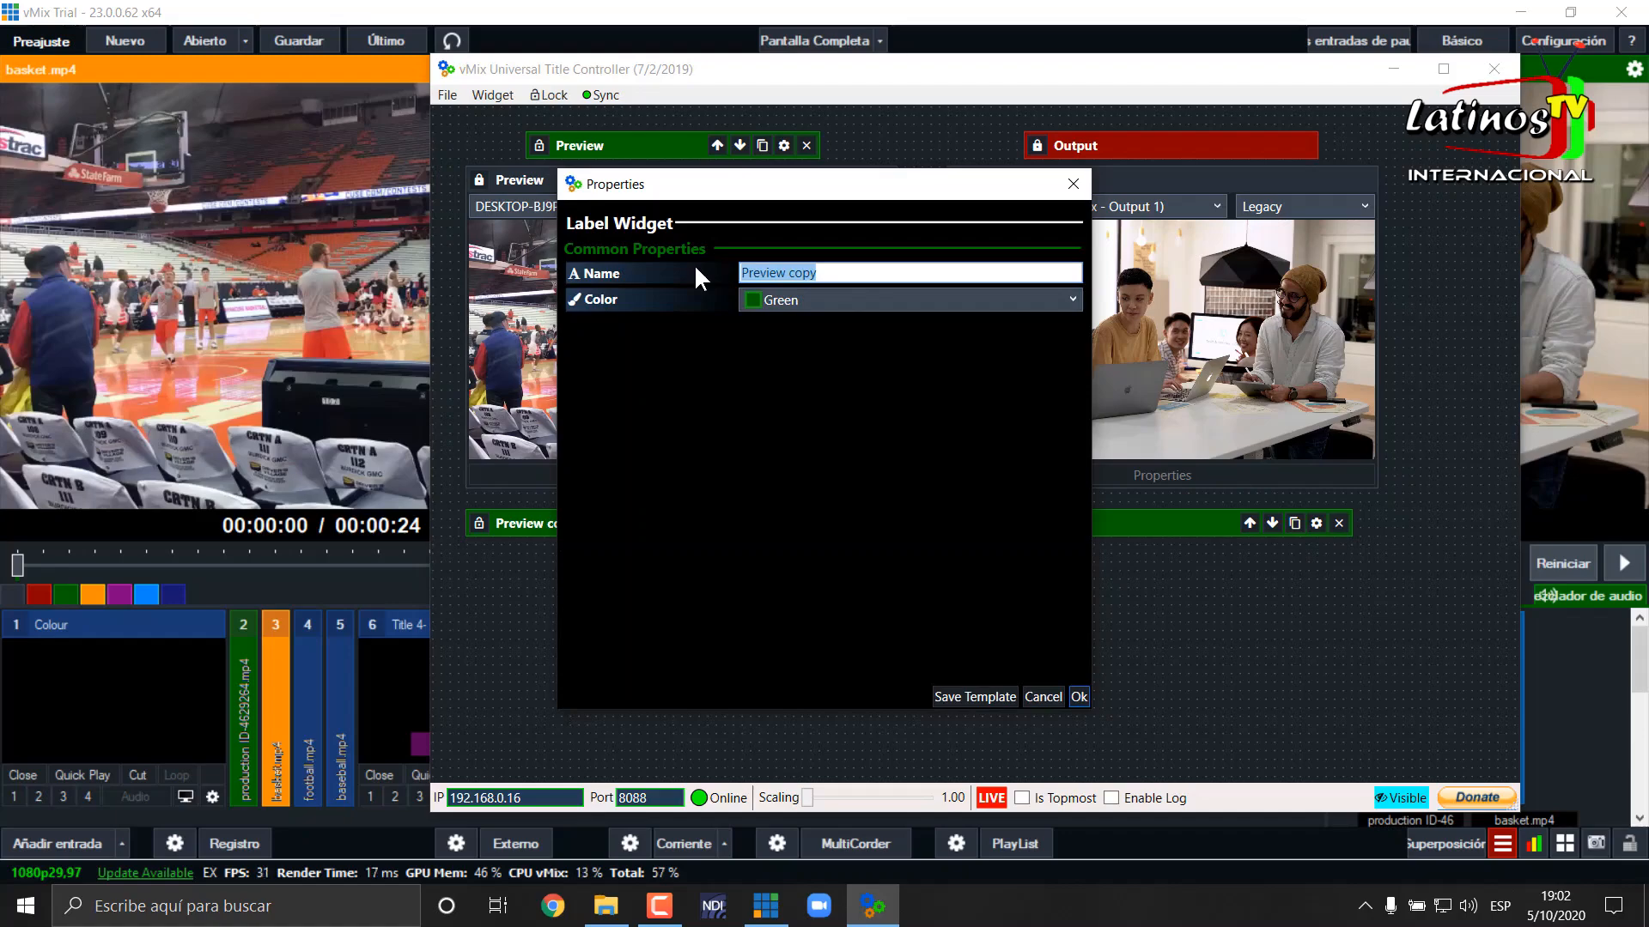
type("Cut")
left_click(797, 293)
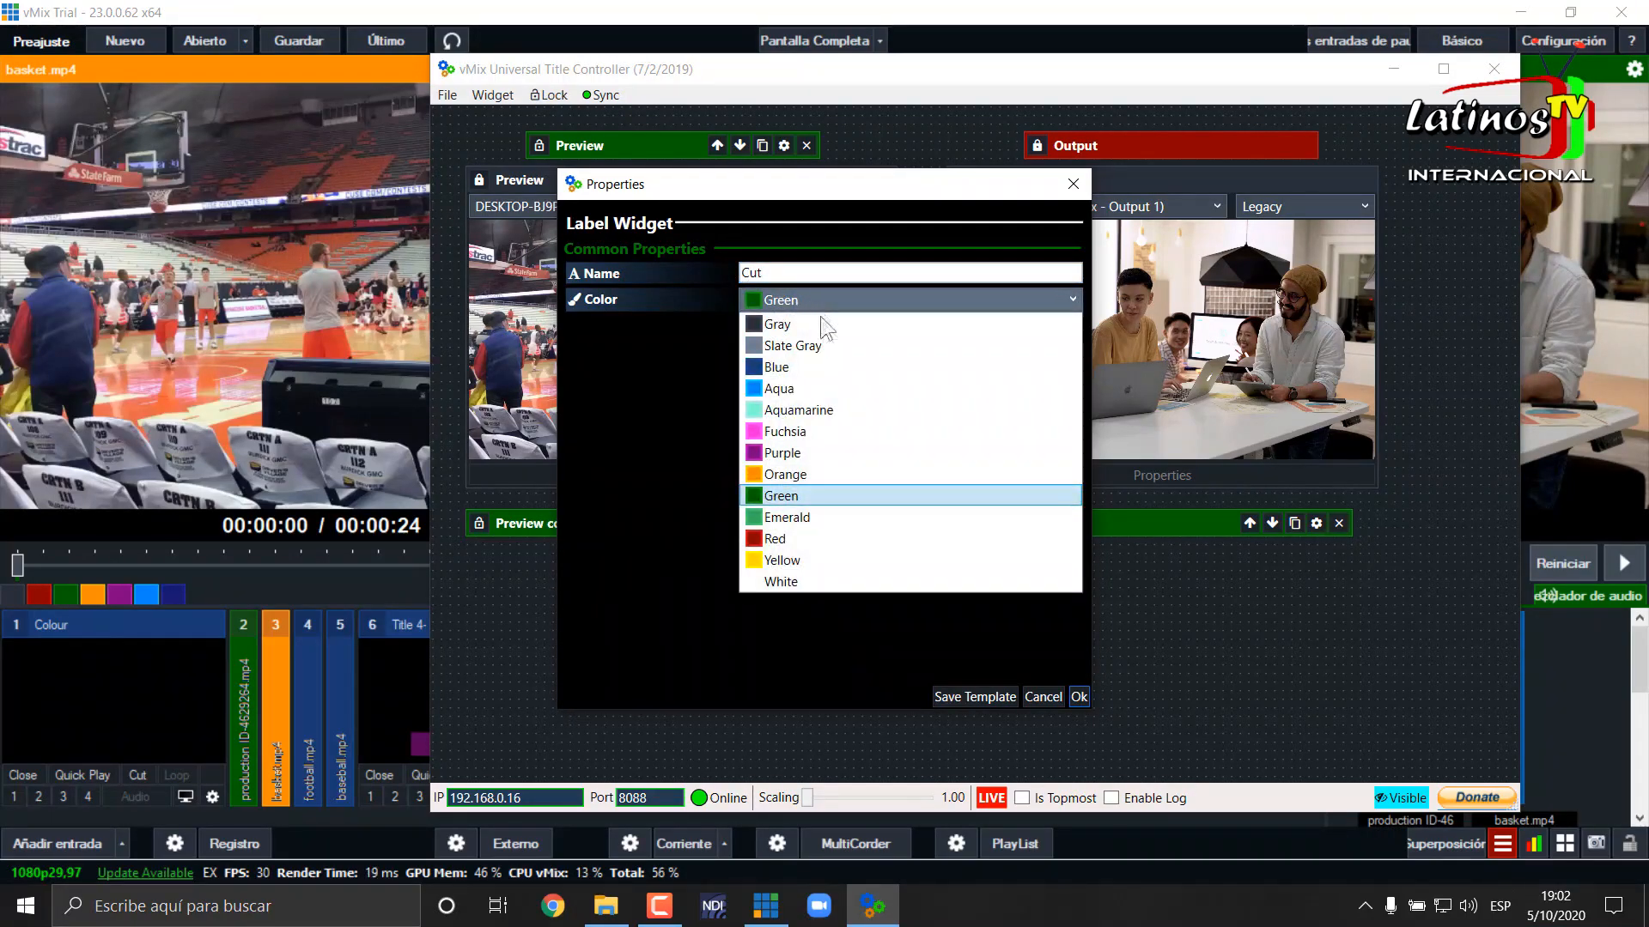
left_click(816, 535)
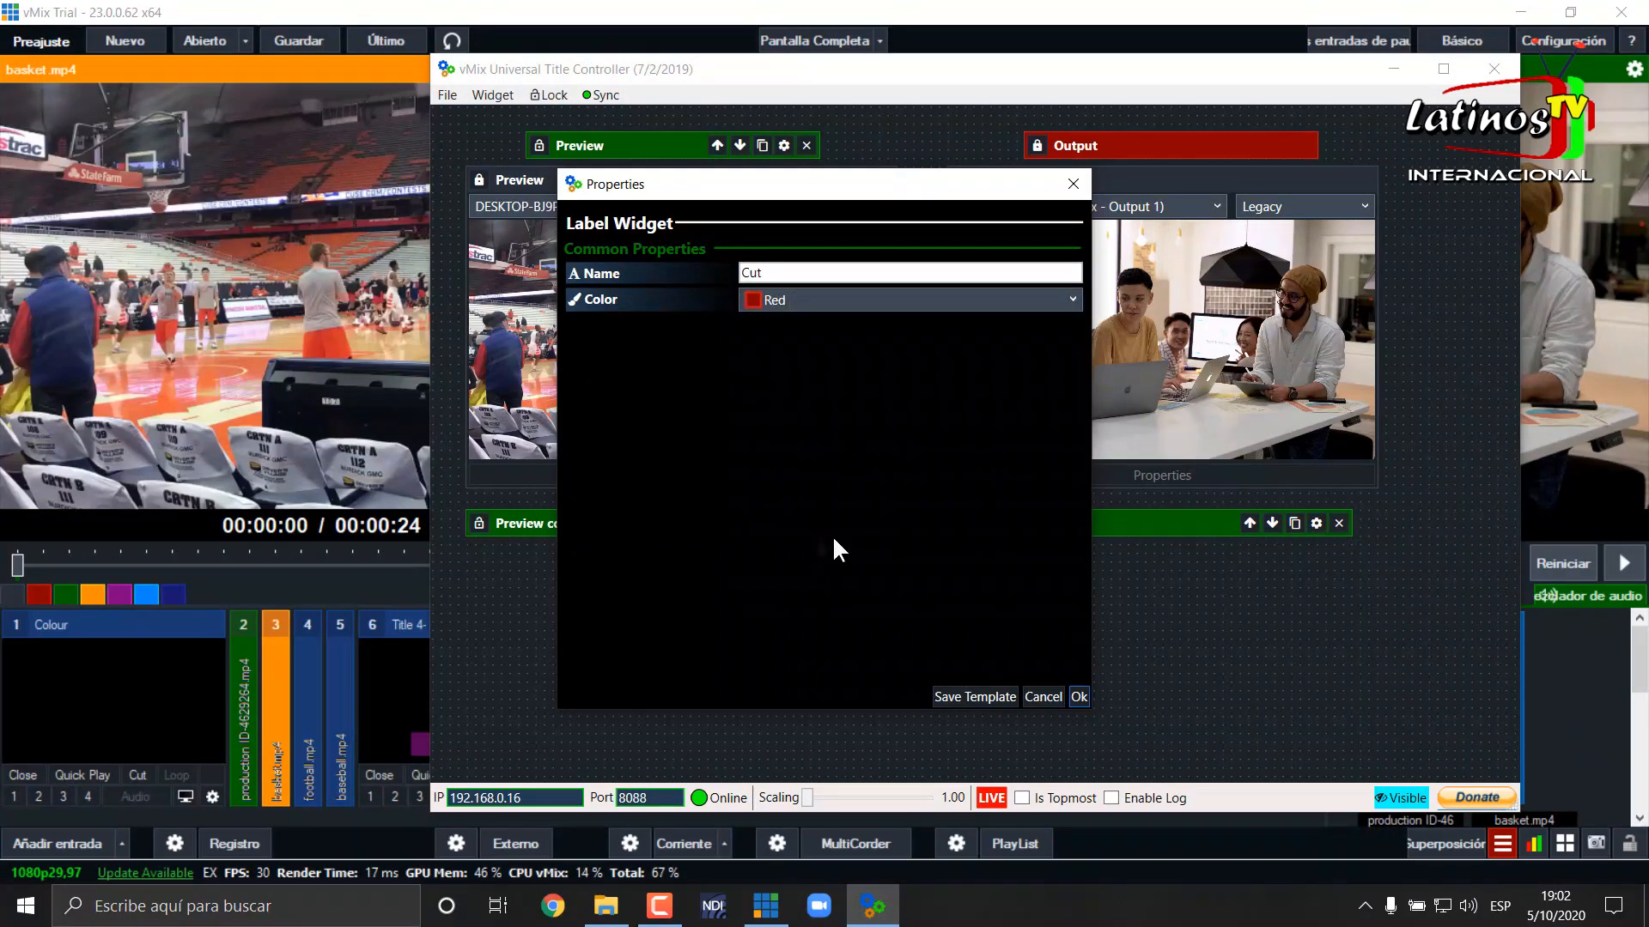
left_click(1078, 697)
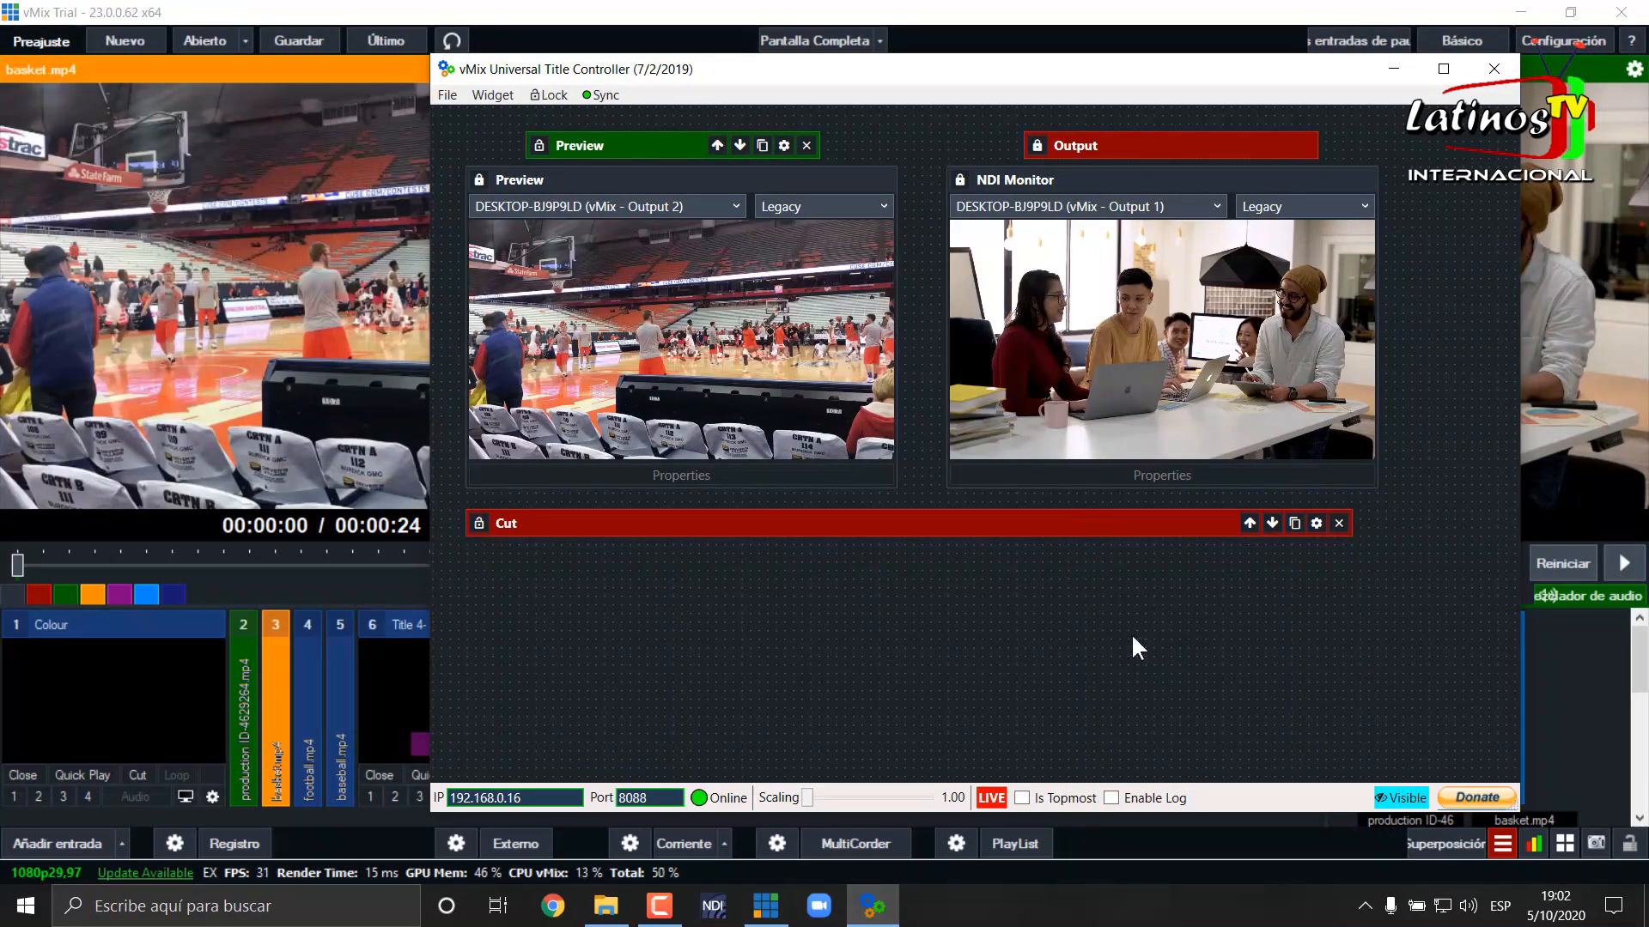
Add a Button widget named Color below the Cut label and add a command row to its script
right_click(497, 554)
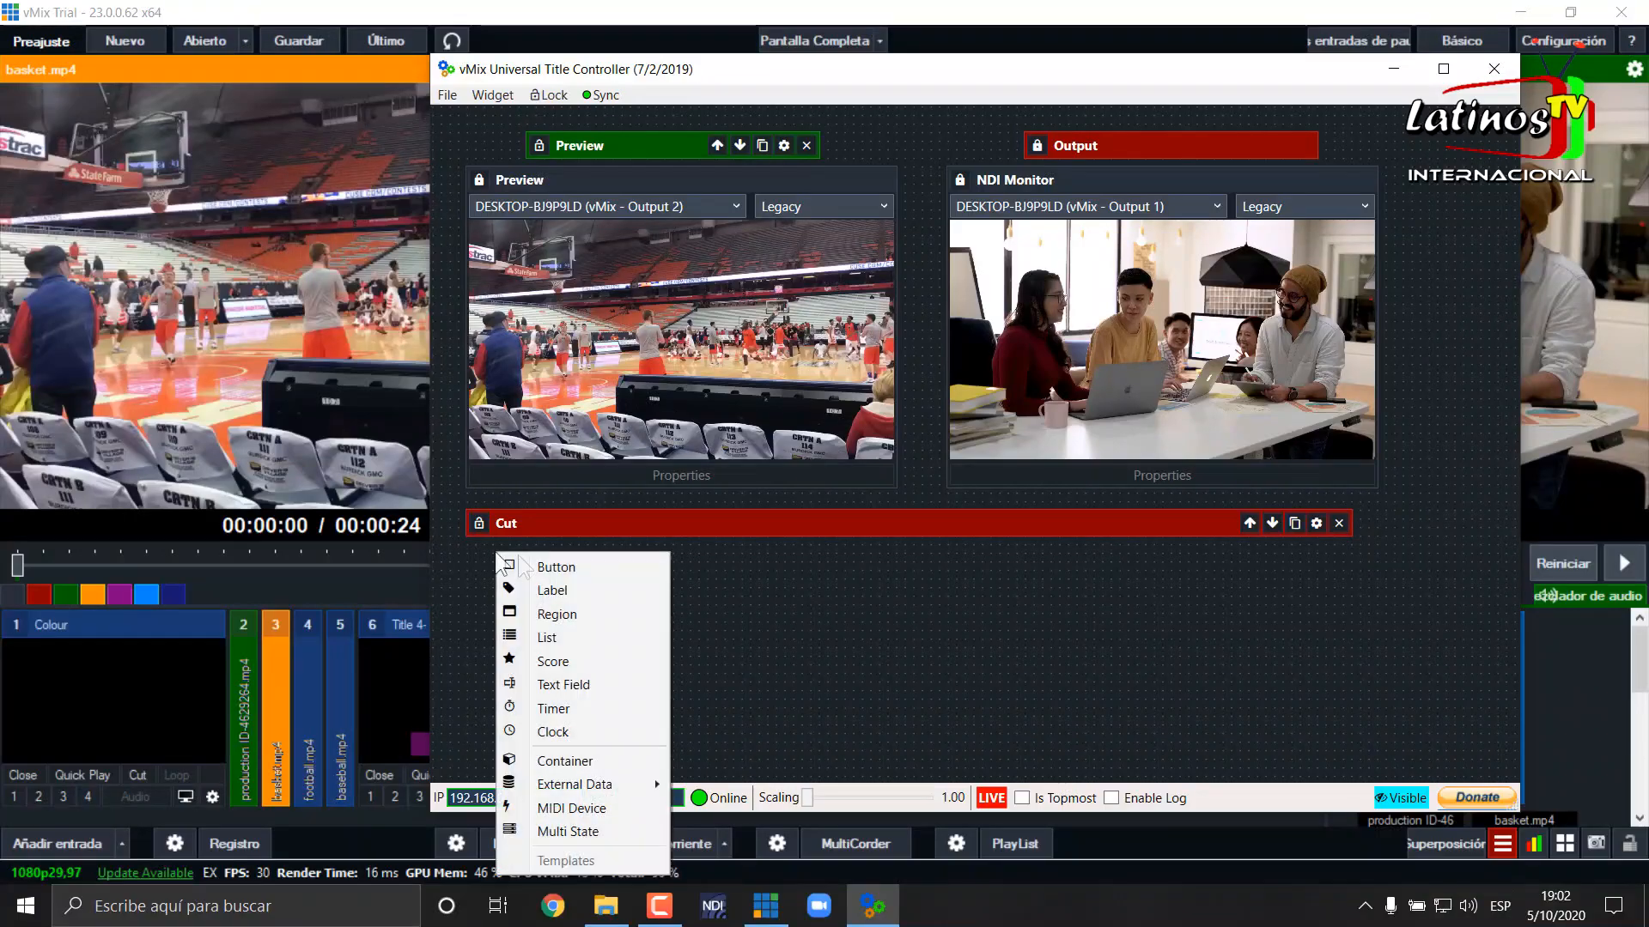
left_click(574, 564)
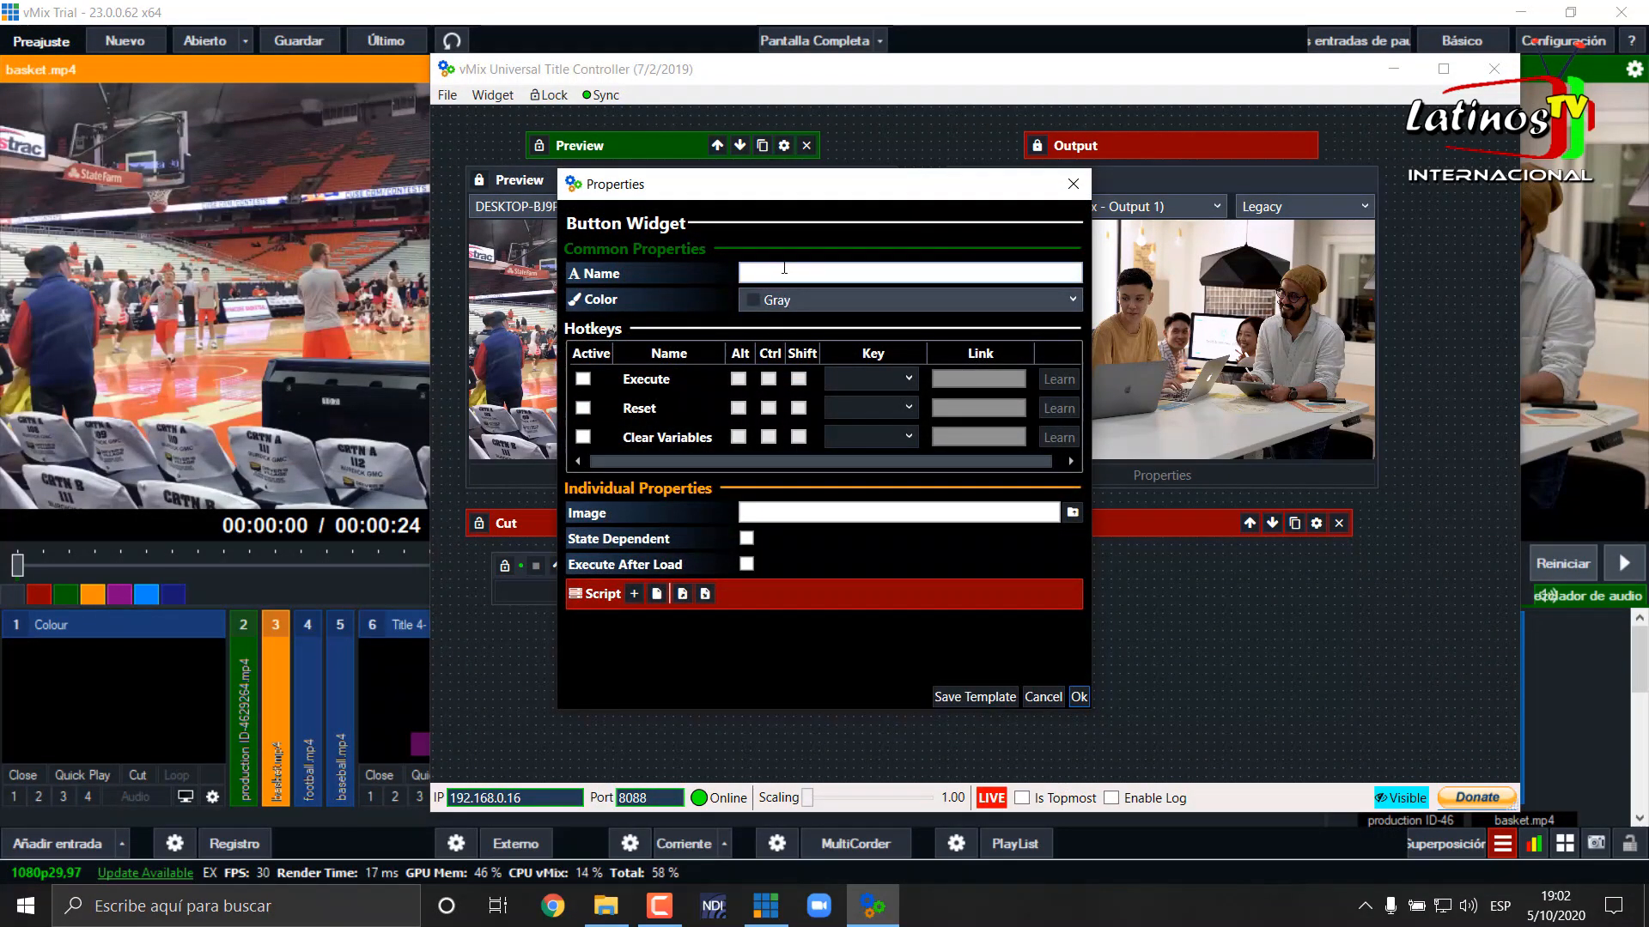
left_click(812, 275)
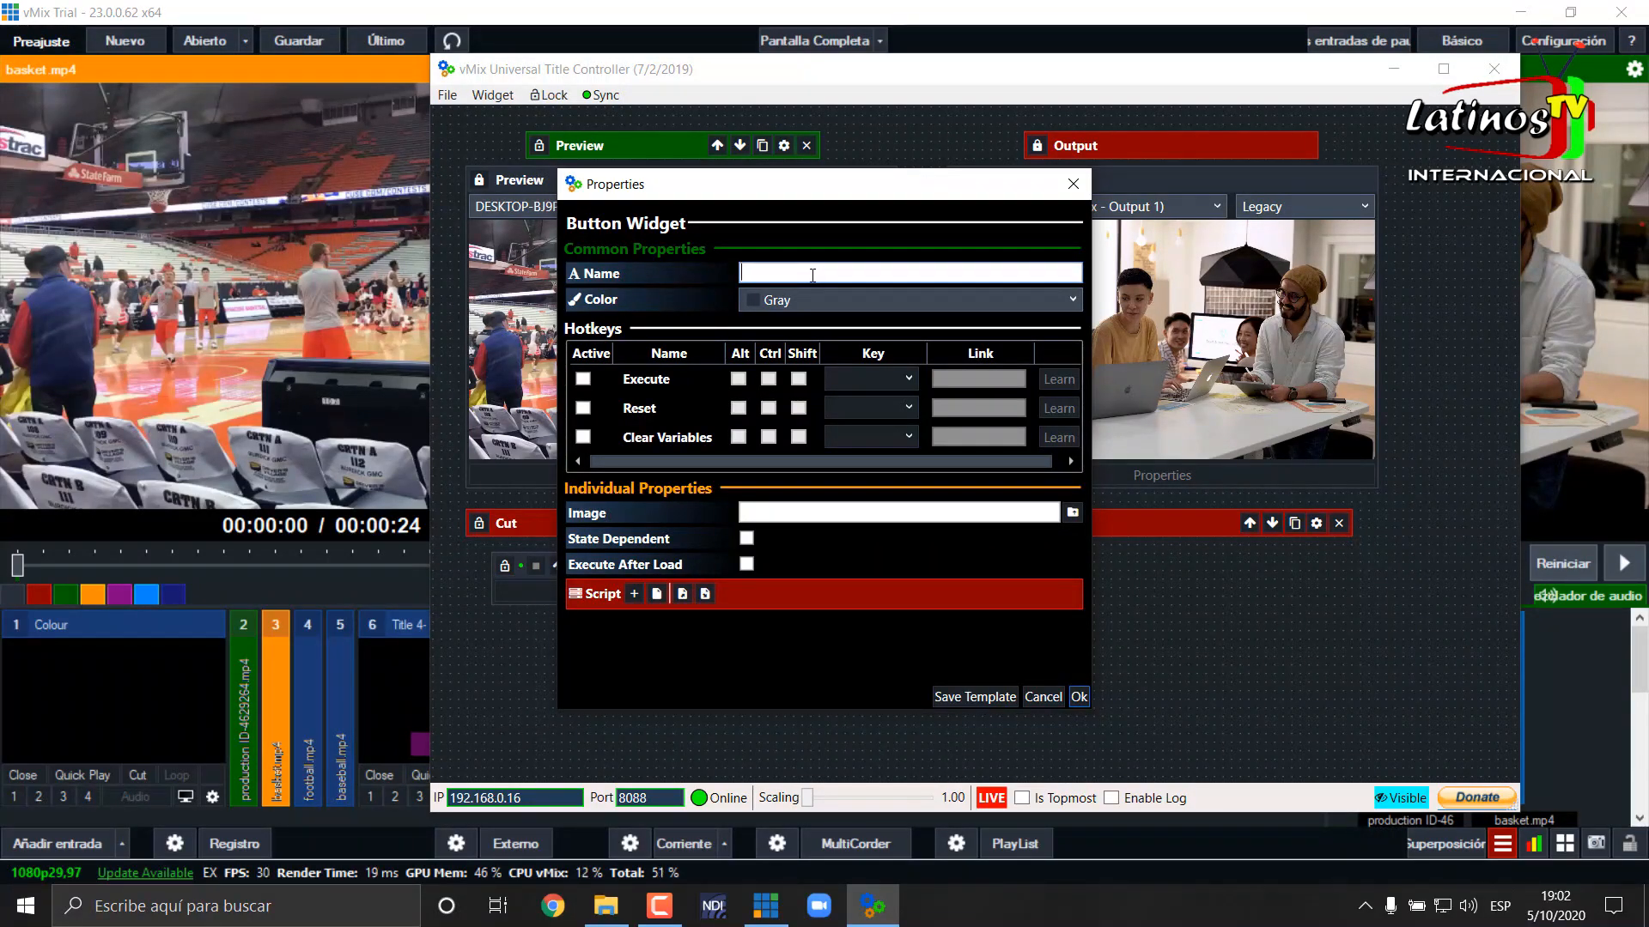
type("Color")
left_click(634, 593)
scroll(978, 594, "down", 1)
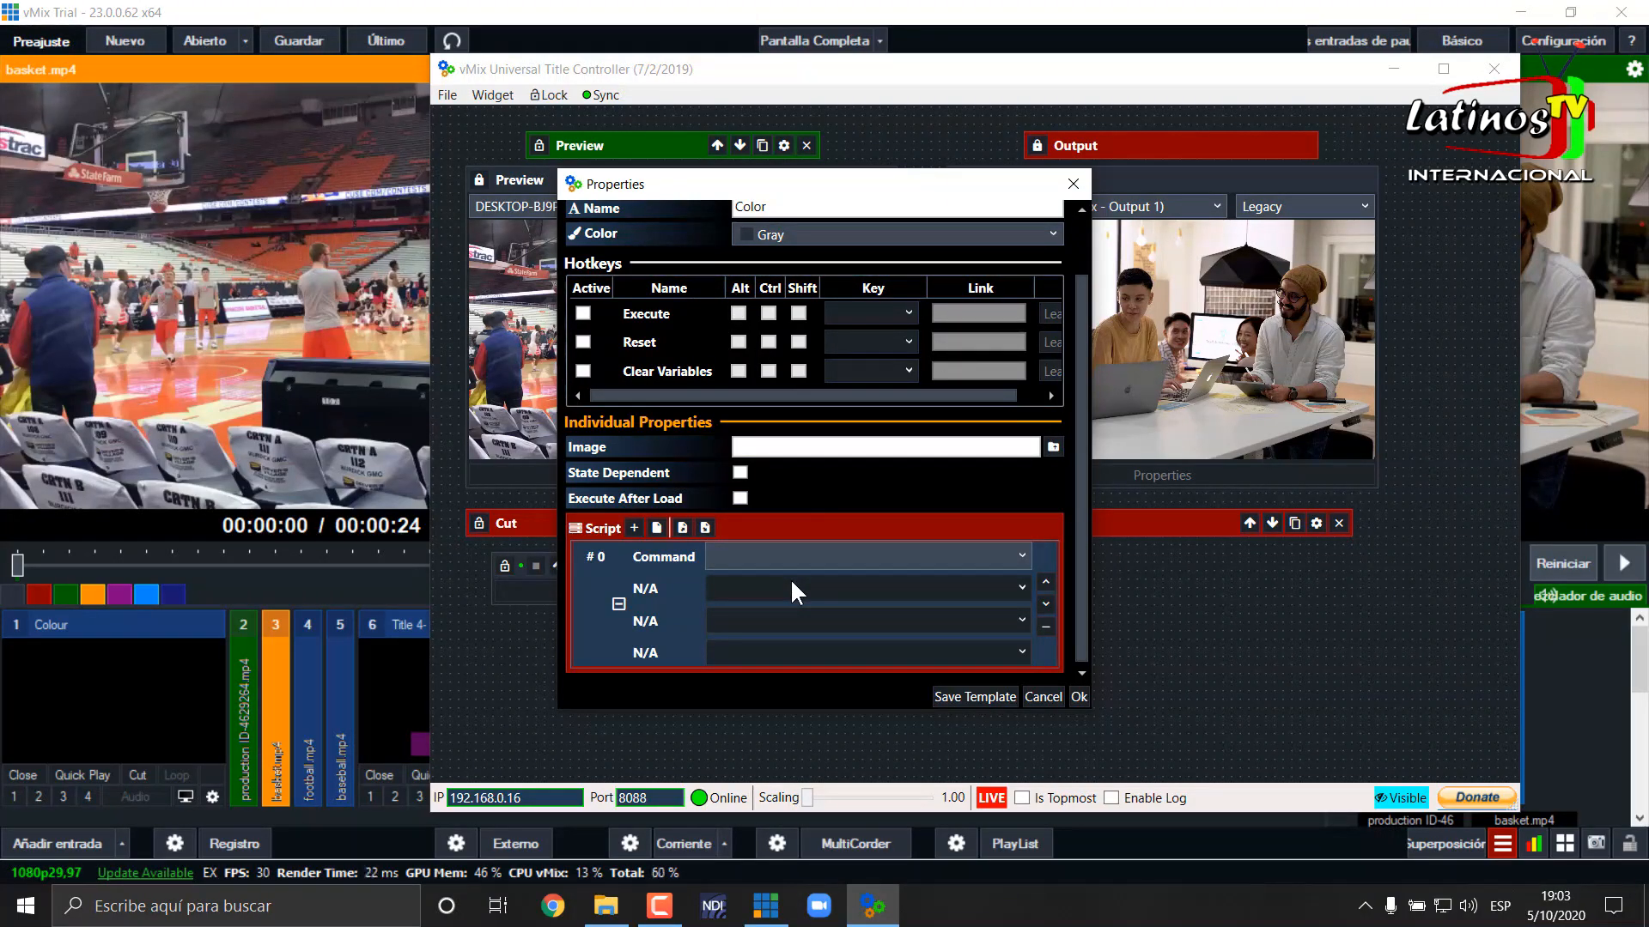
Set the Color button's script command to CutDirect with [Active] as its input, and save the button
left_click(1023, 556)
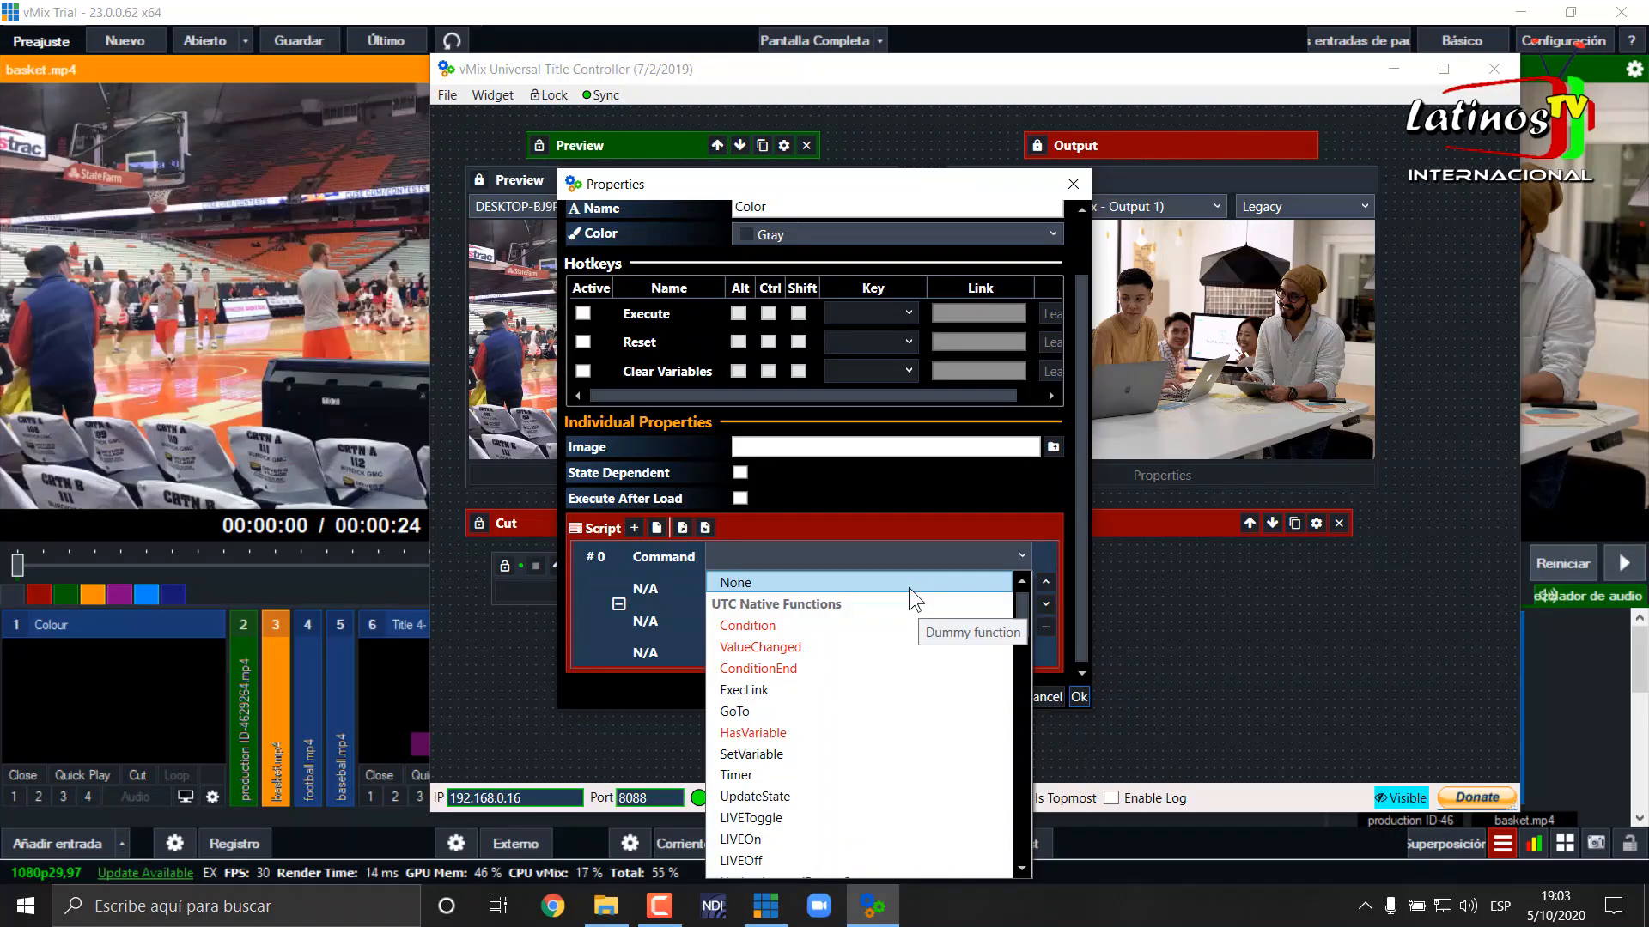
scroll(908, 587, "down", 2)
scroll(908, 587, "down", 1)
scroll(908, 587, "down", 1)
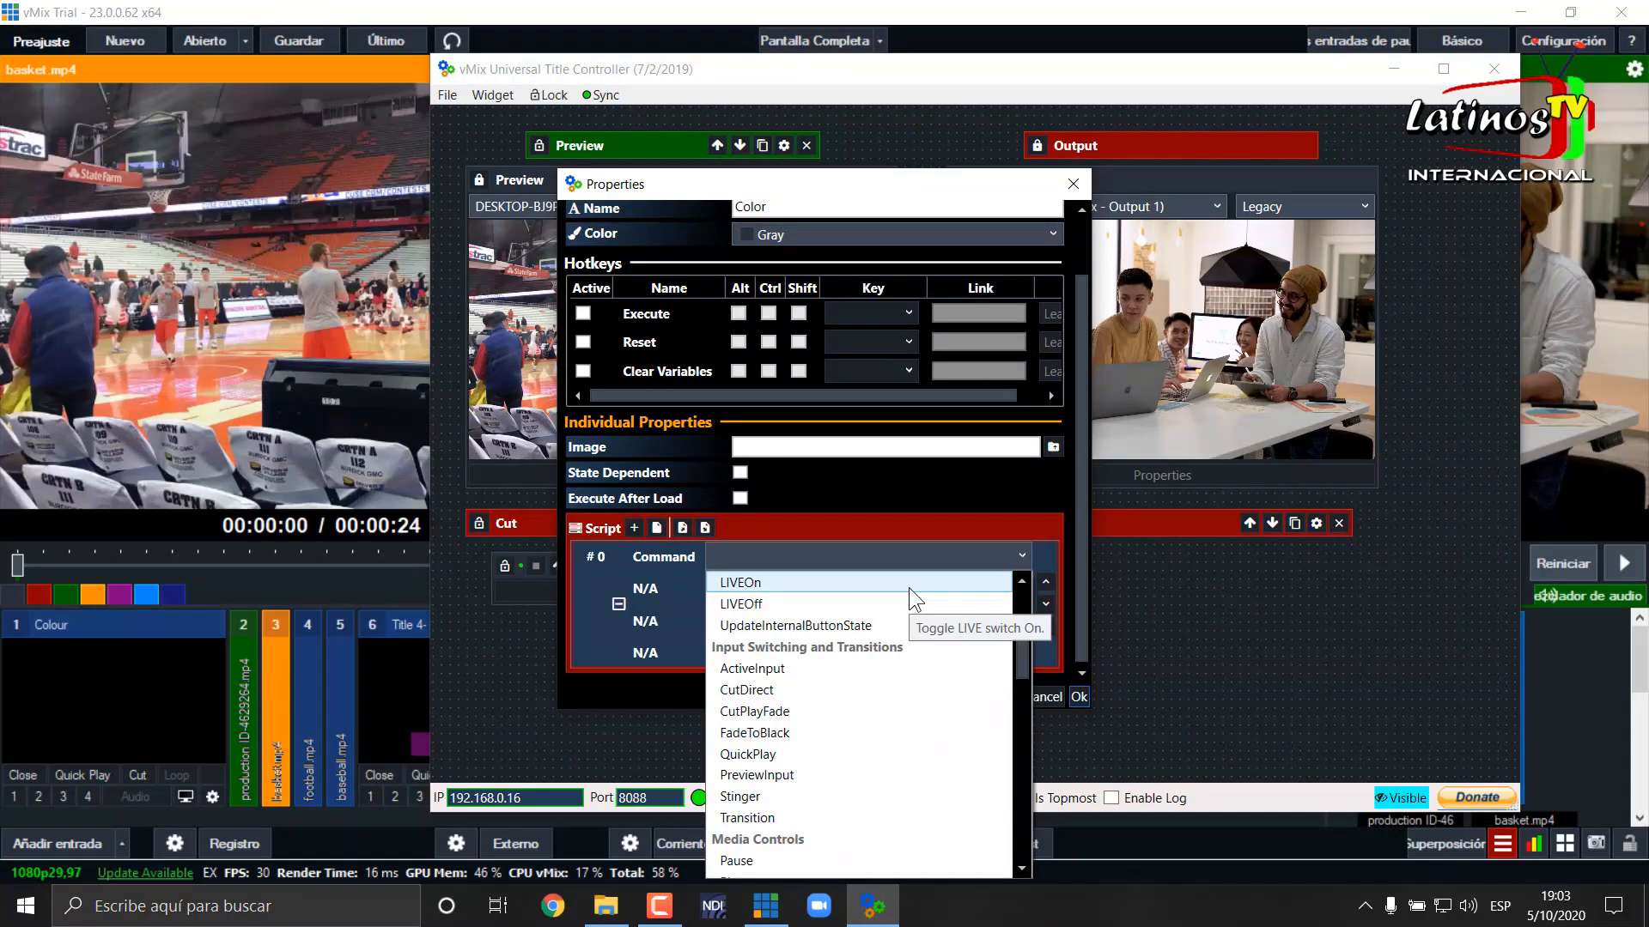
left_click(759, 689)
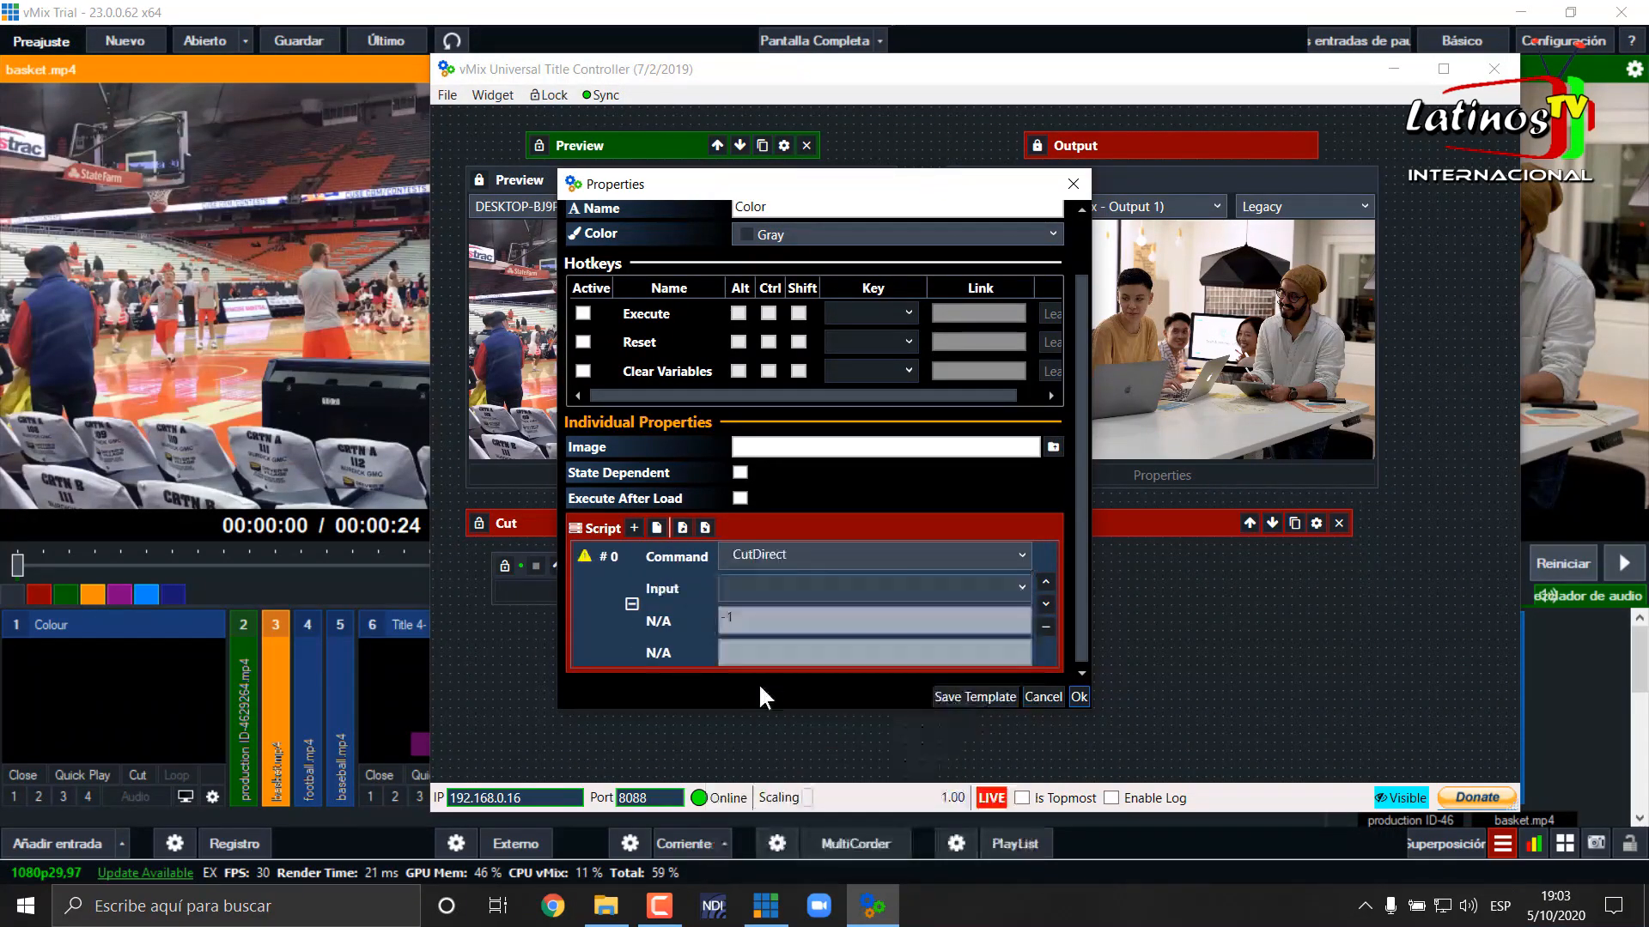
left_click(1022, 584)
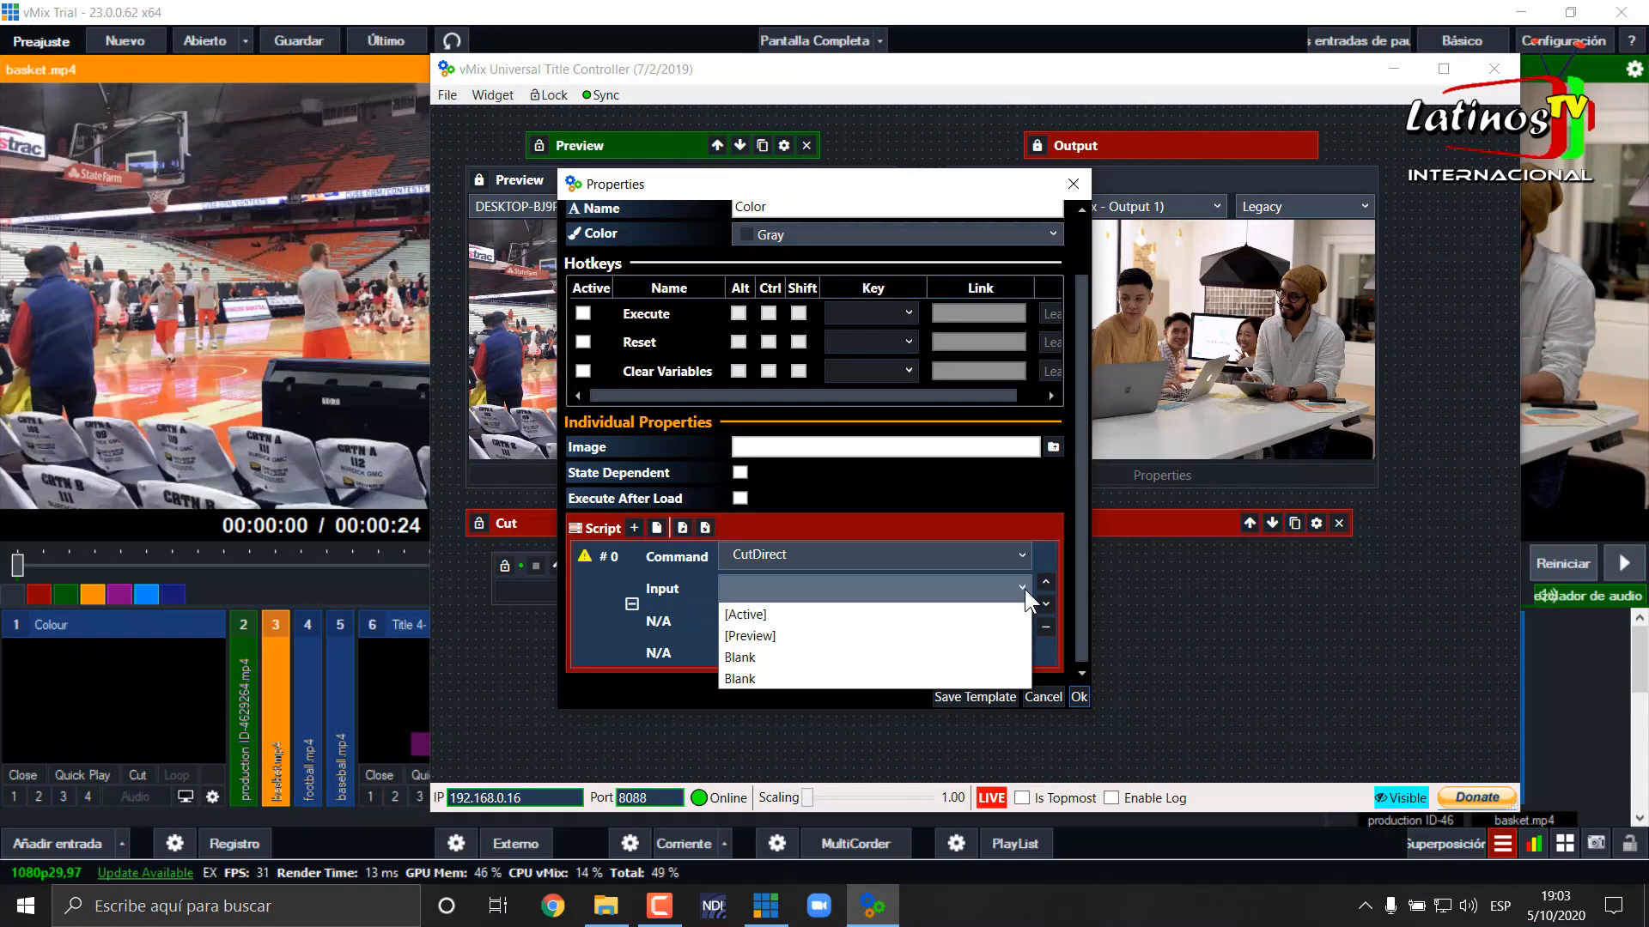
left_click(903, 614)
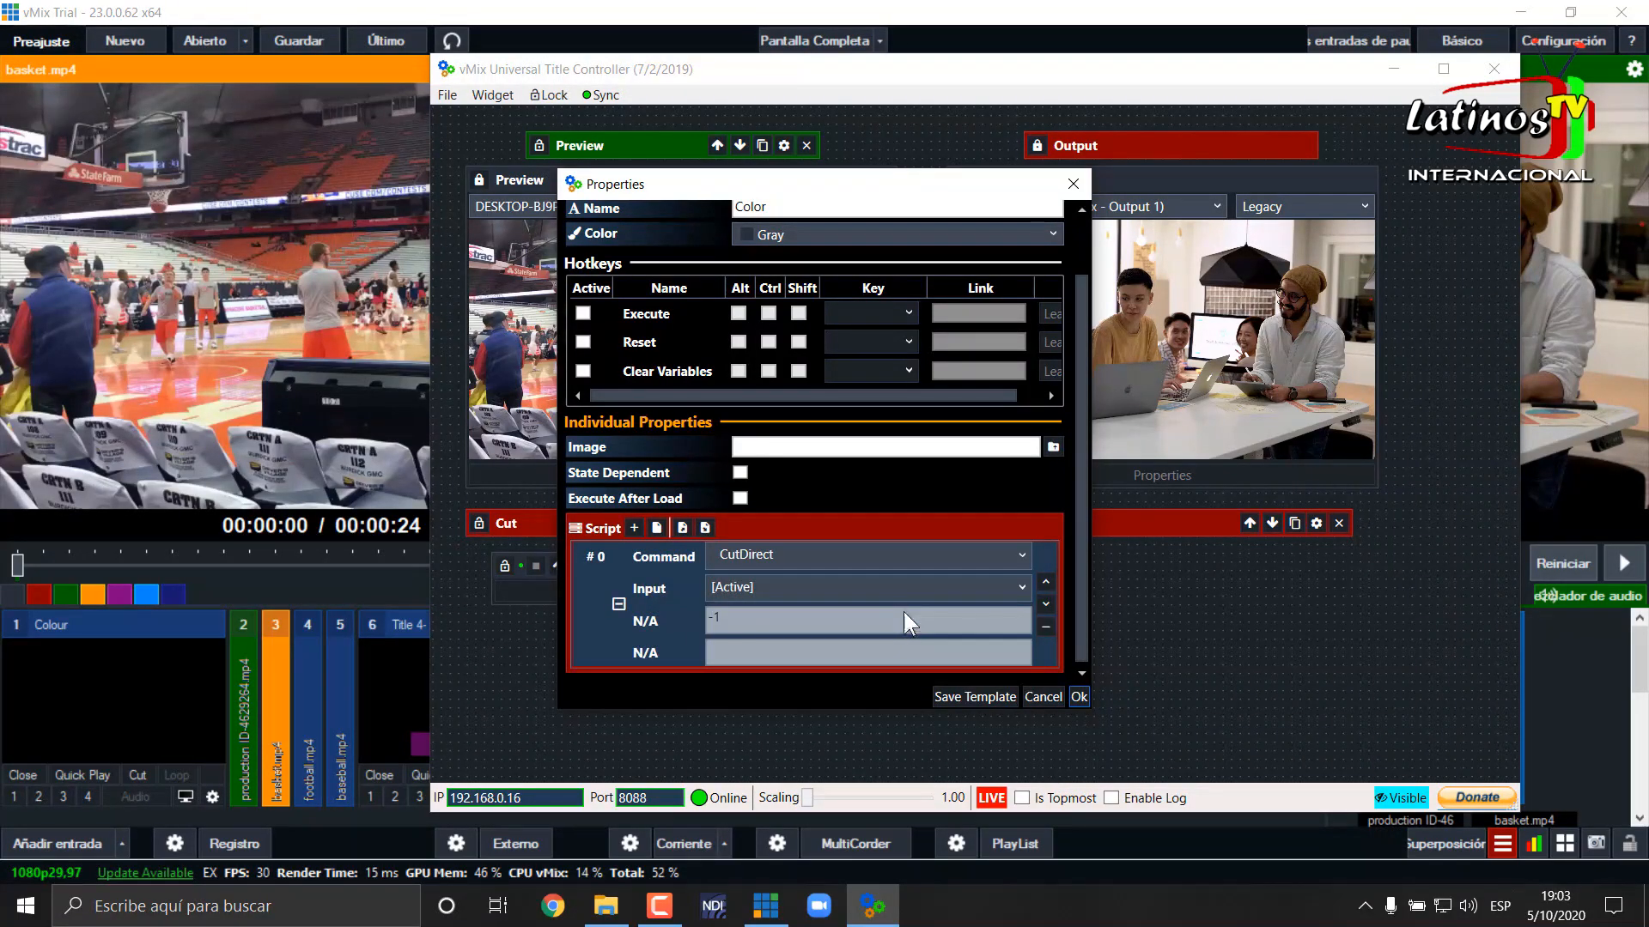
left_click(1082, 691)
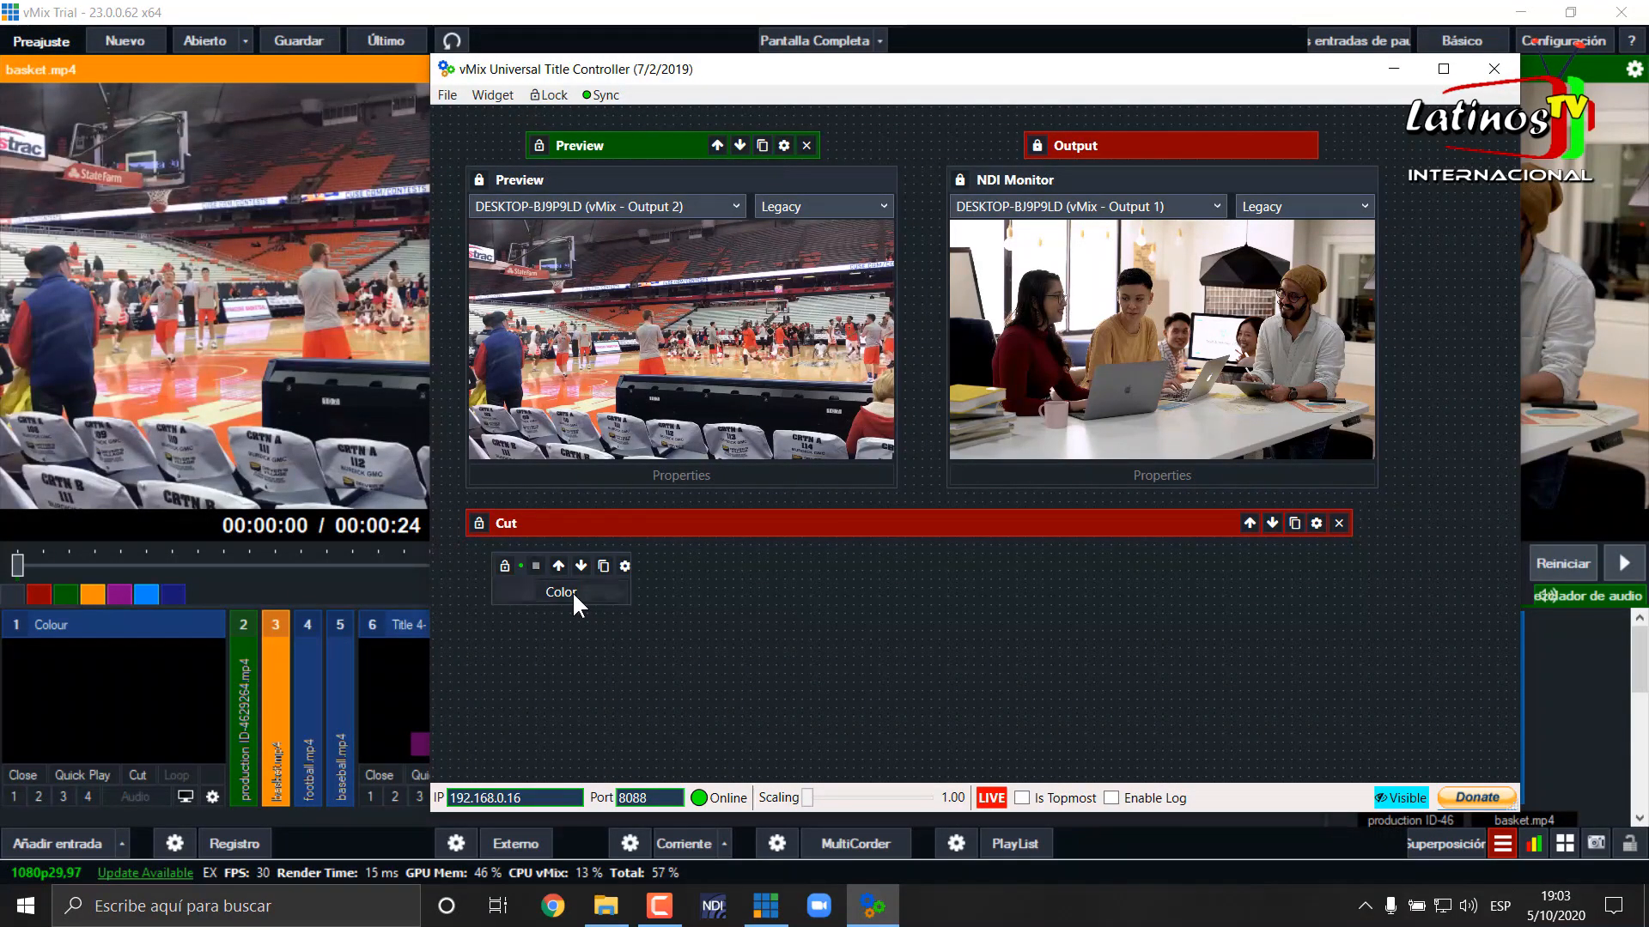
Reopen the Color button's properties and reselect [Active] as the CutDirect input
left_click(623, 565)
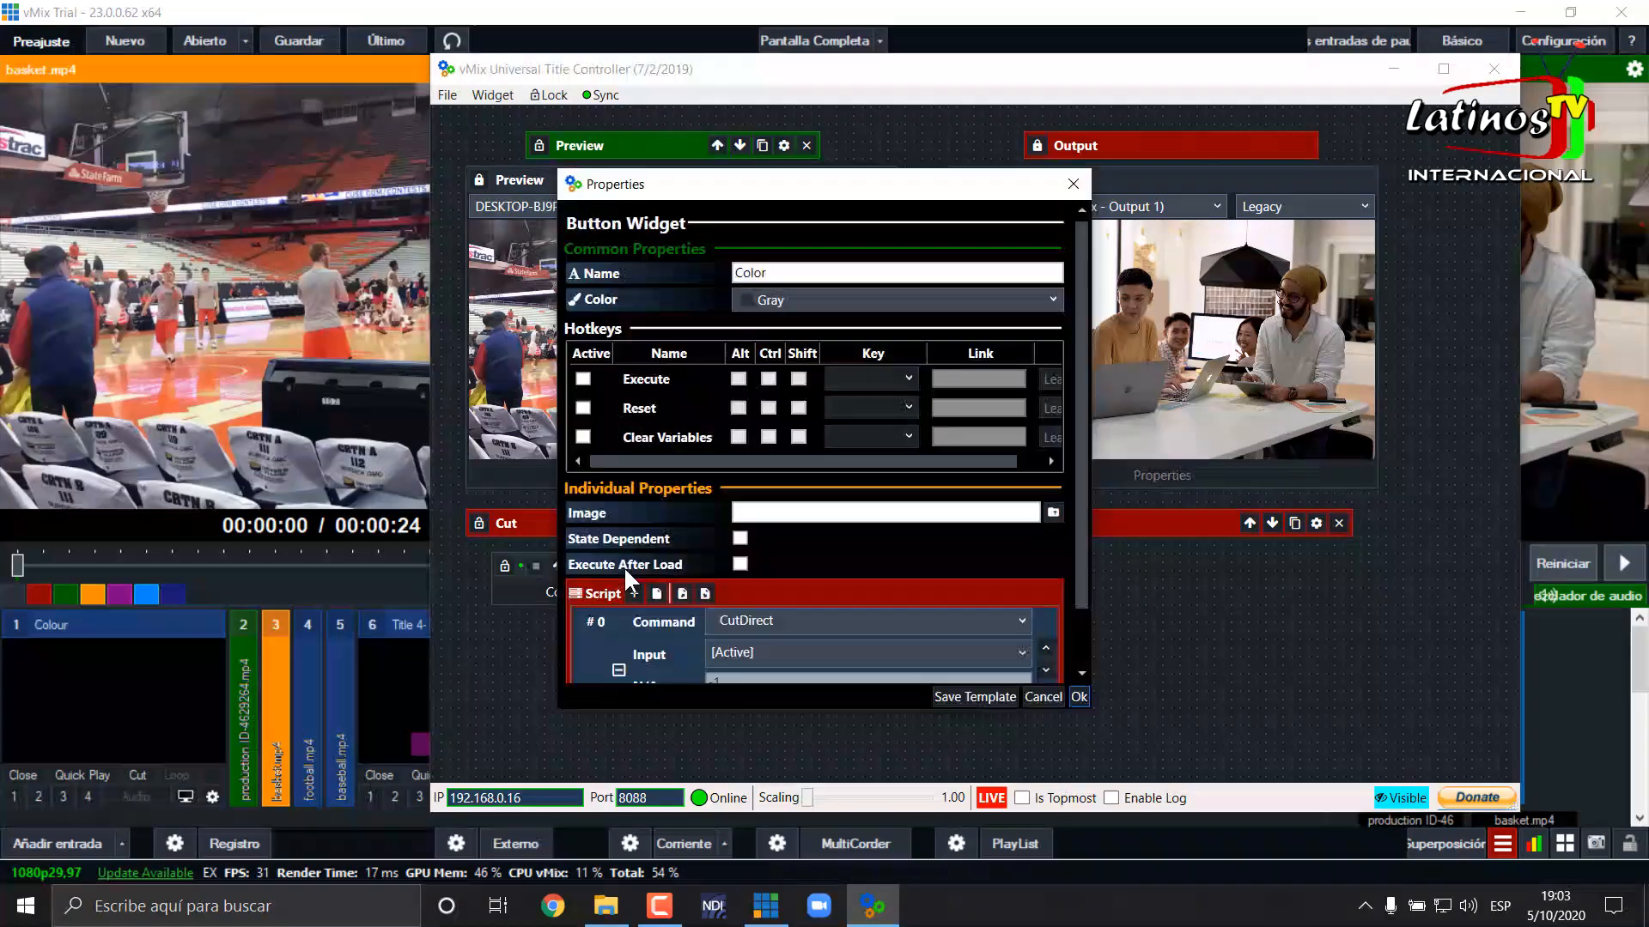
scroll(884, 567, "down", 1)
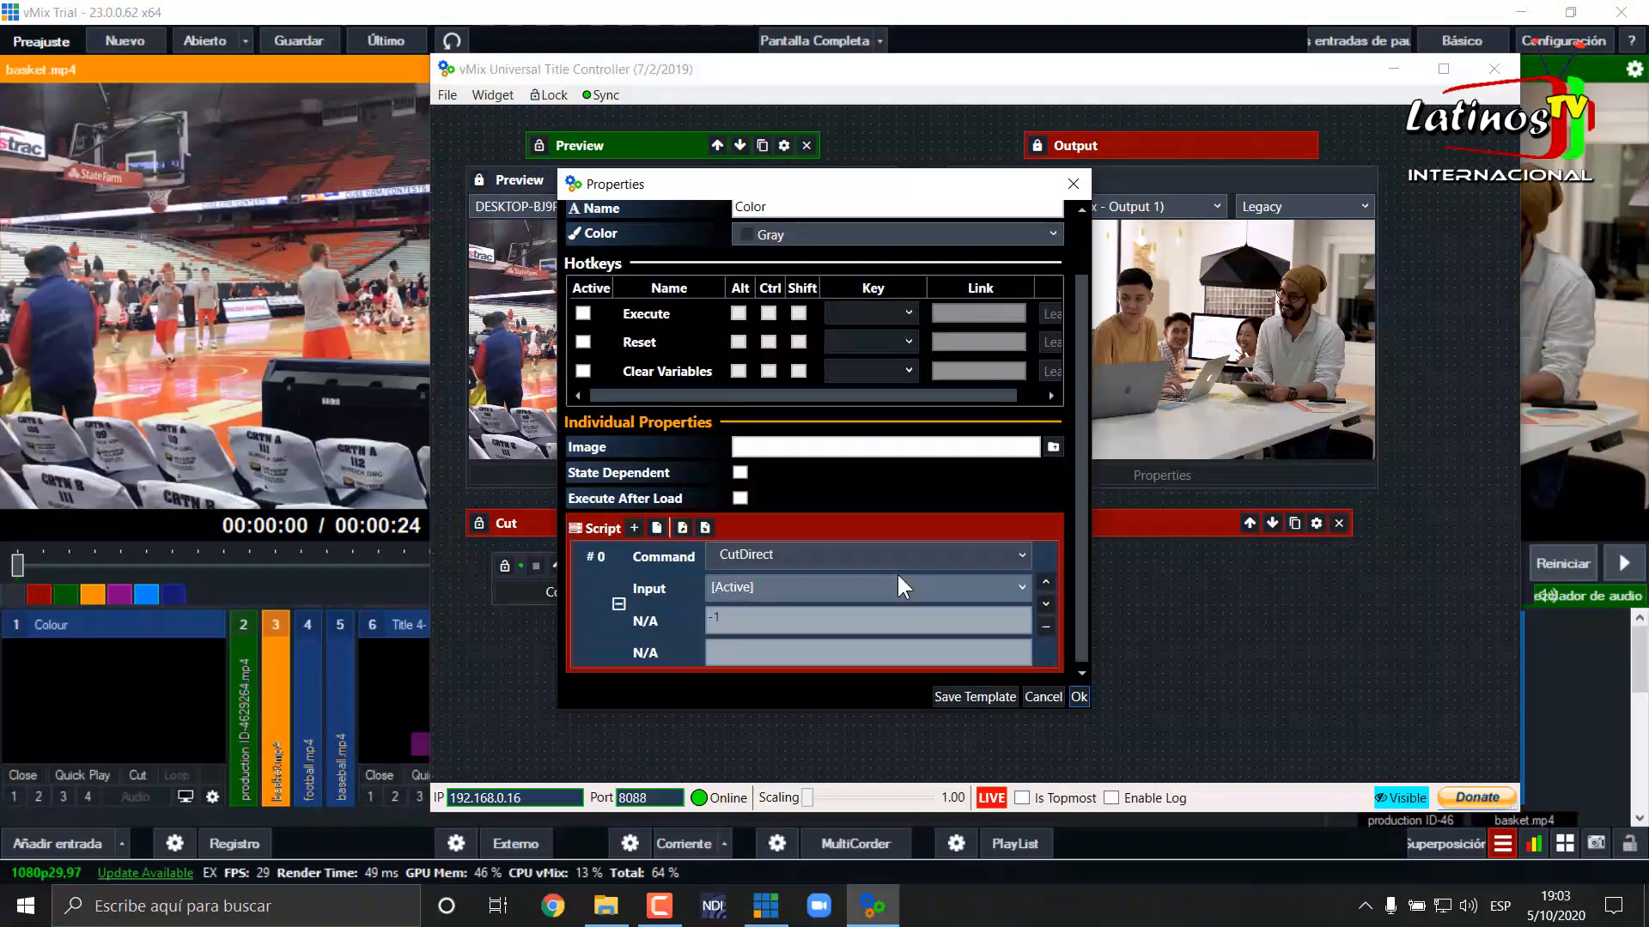
left_click(1021, 585)
left_click(968, 612)
left_click(1077, 695)
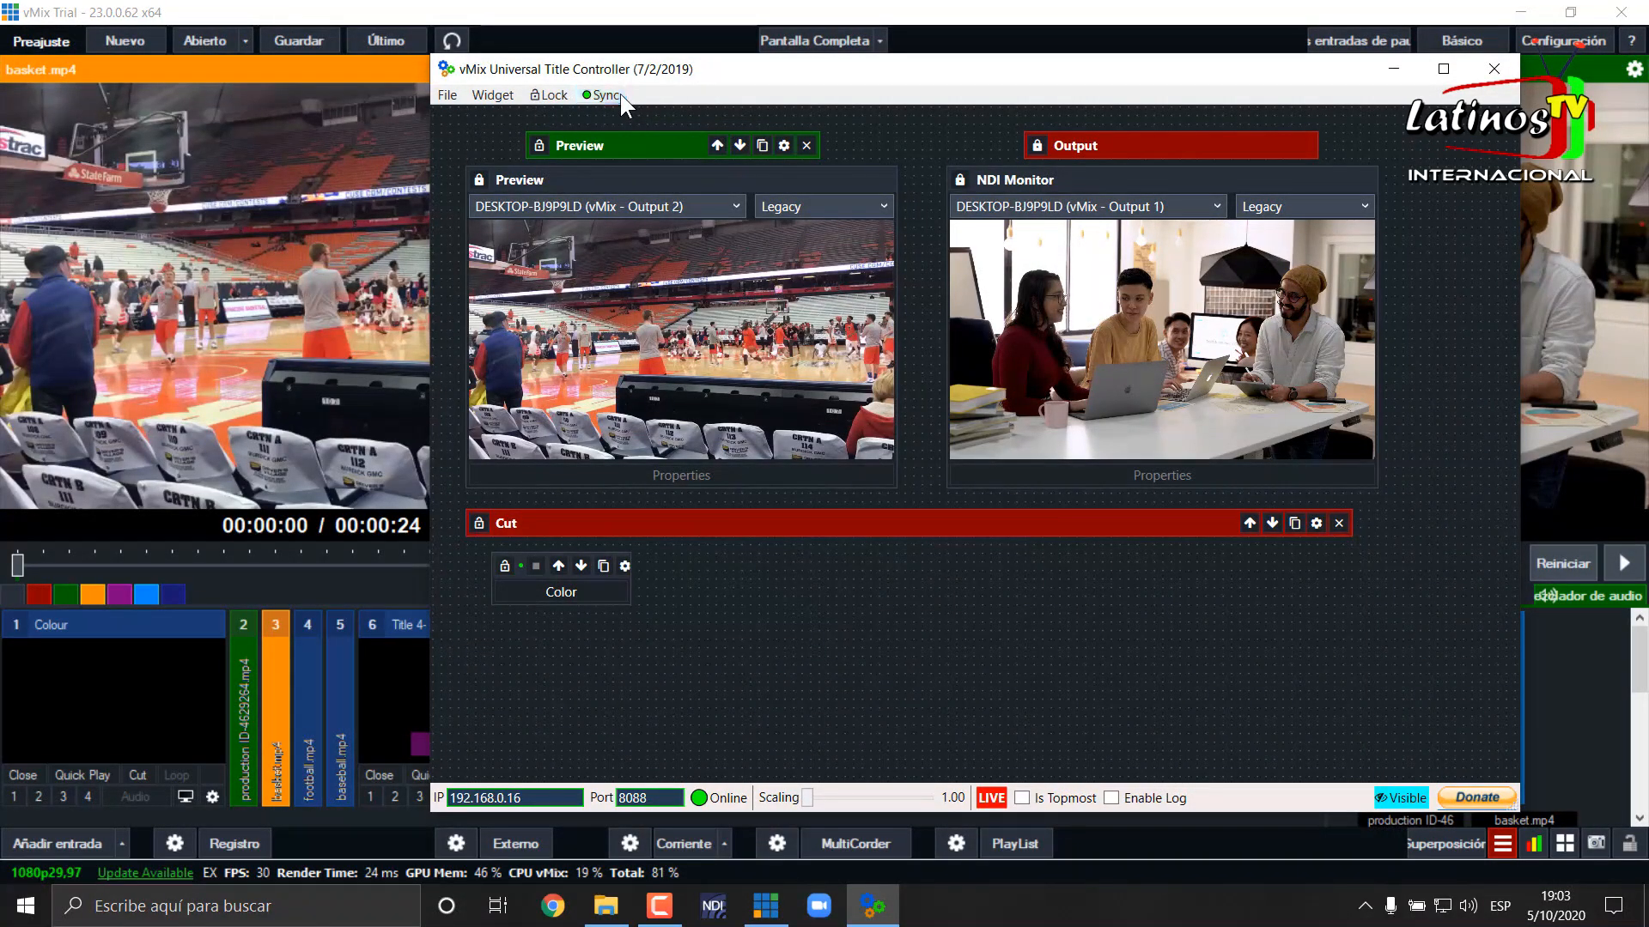
Set the Color button's CutDirect input to Colour and save the button
left_click(626, 565)
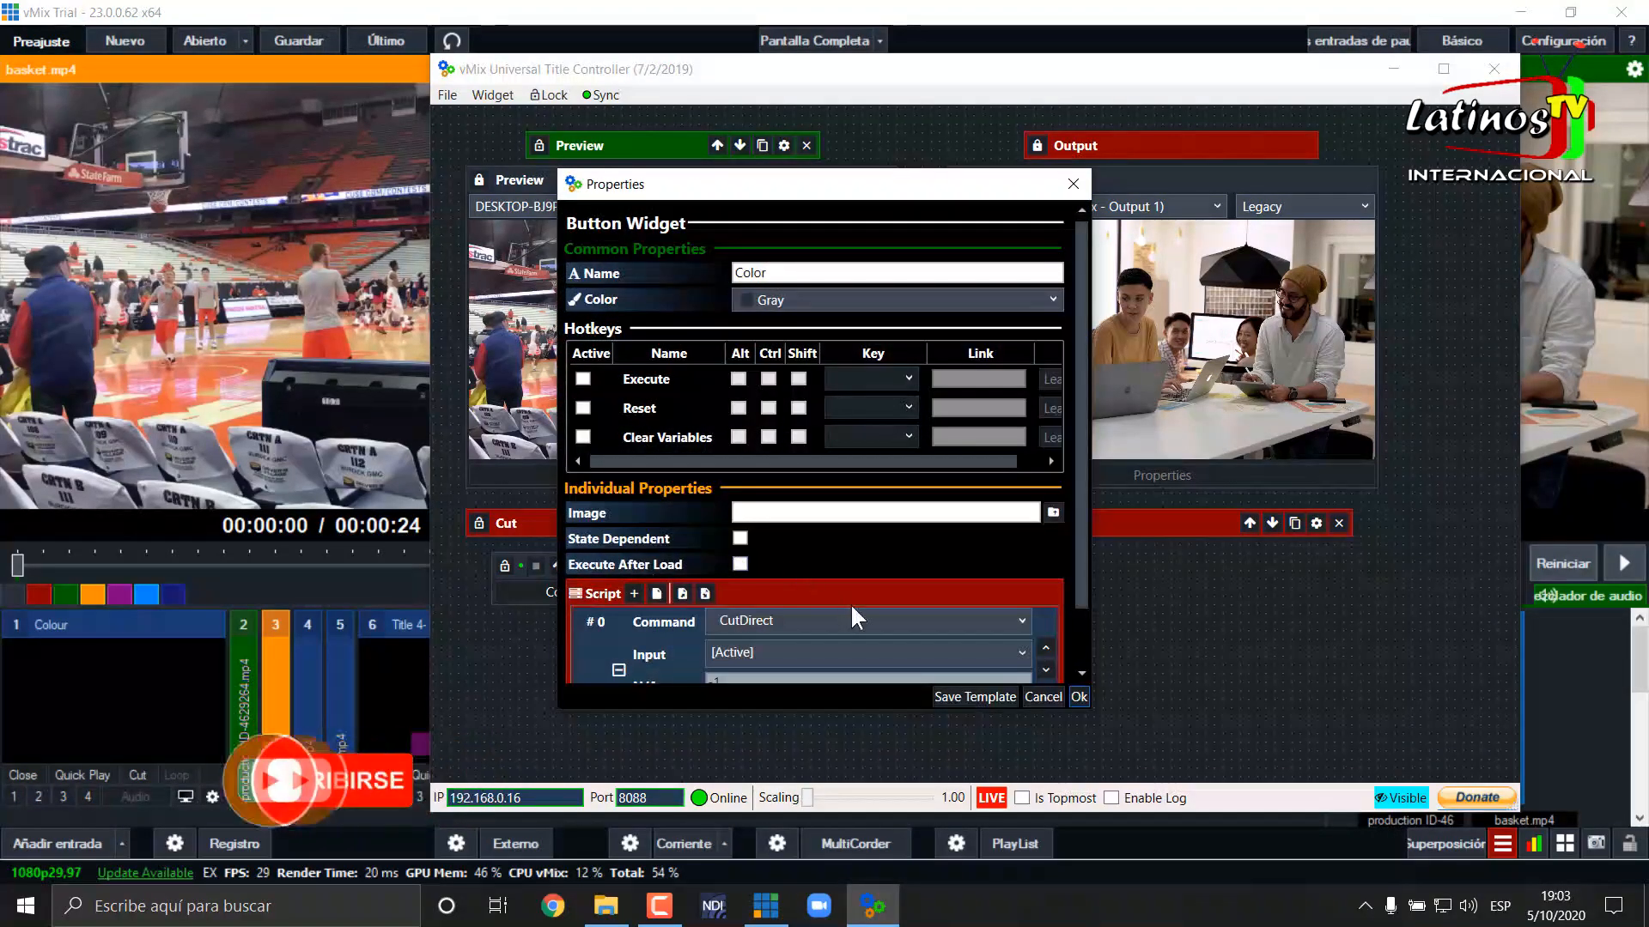
scroll(850, 603, "down", 2)
left_click(1020, 586)
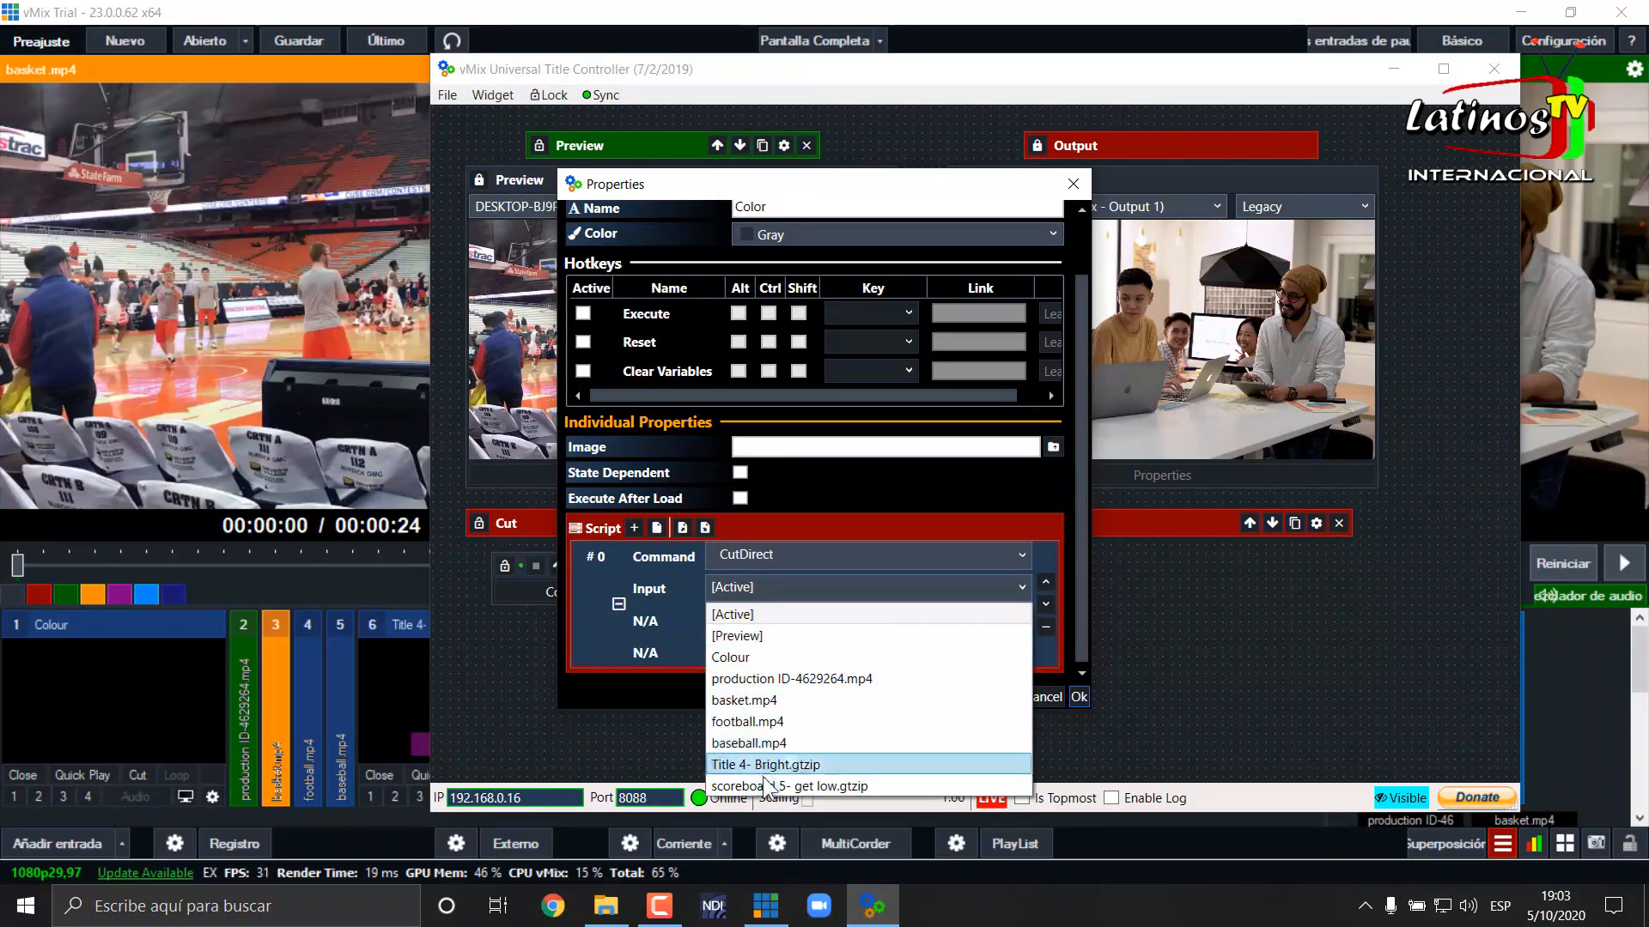
left_click(740, 658)
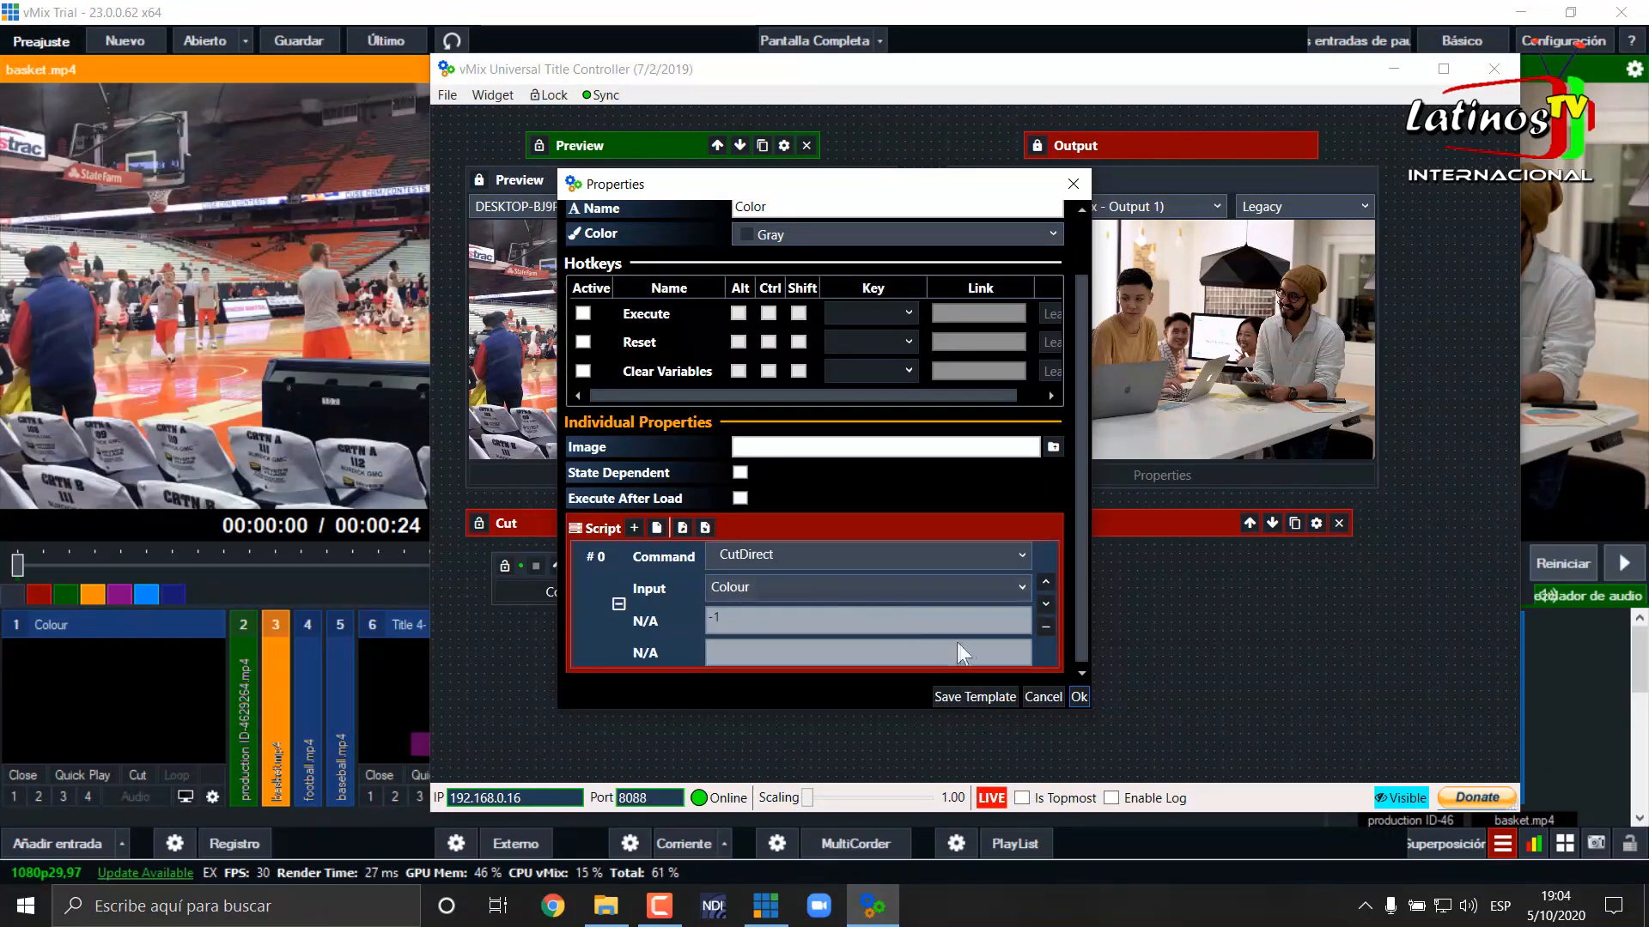
left_click(1075, 694)
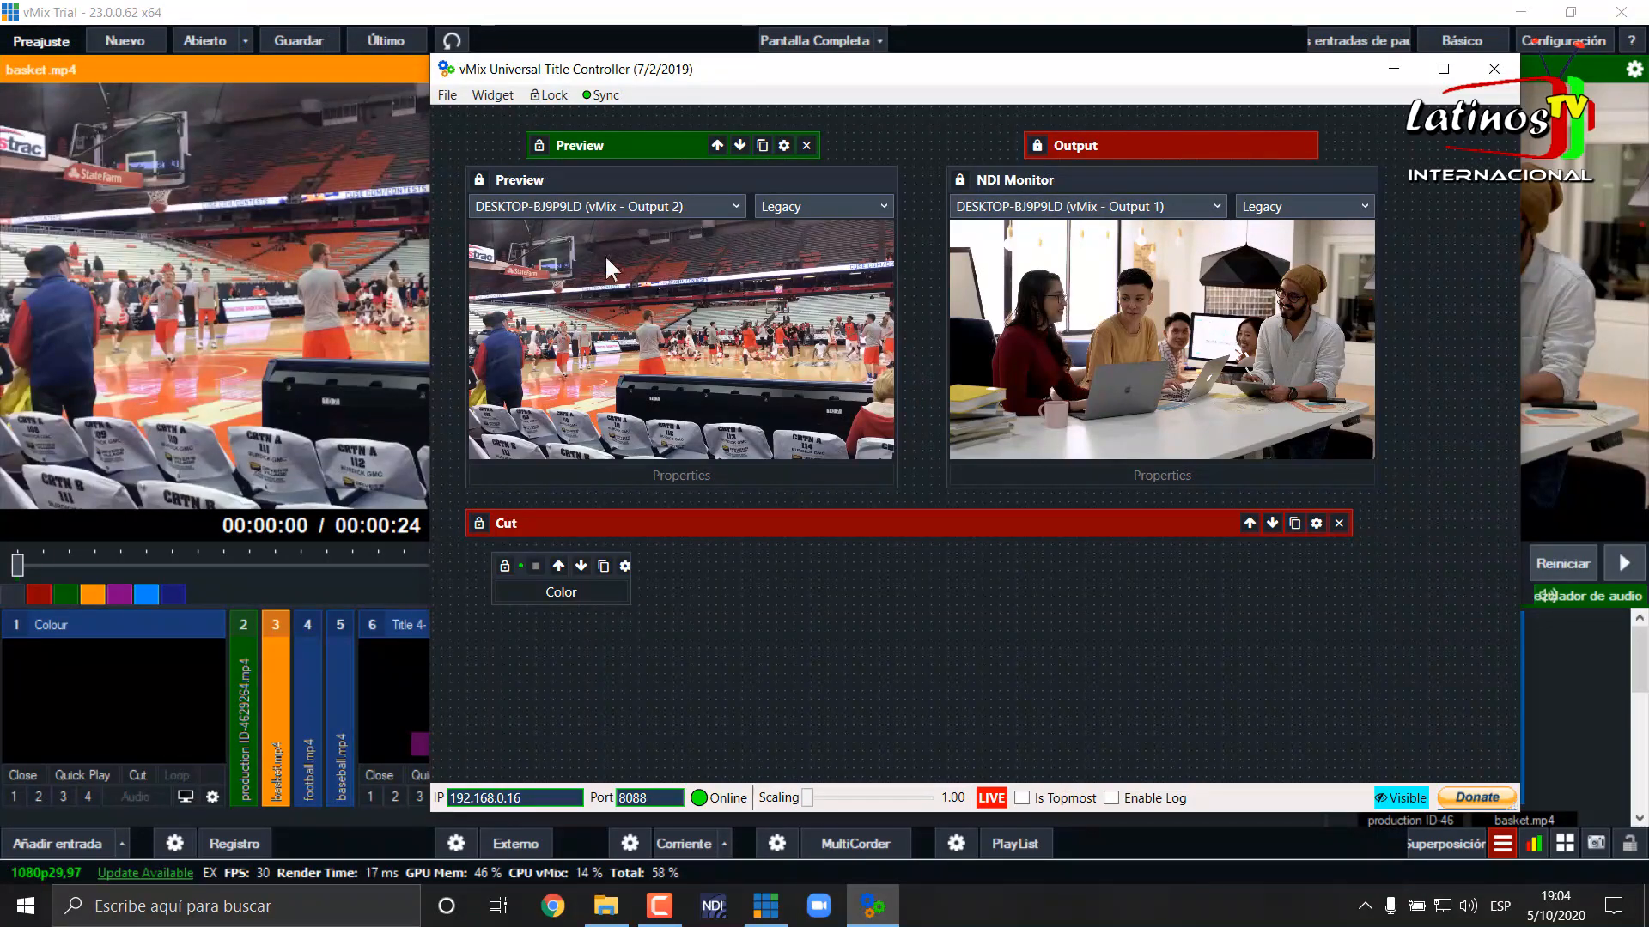
Run the Color button and move the controller window aside to check the program output in vMix
left_click(576, 591)
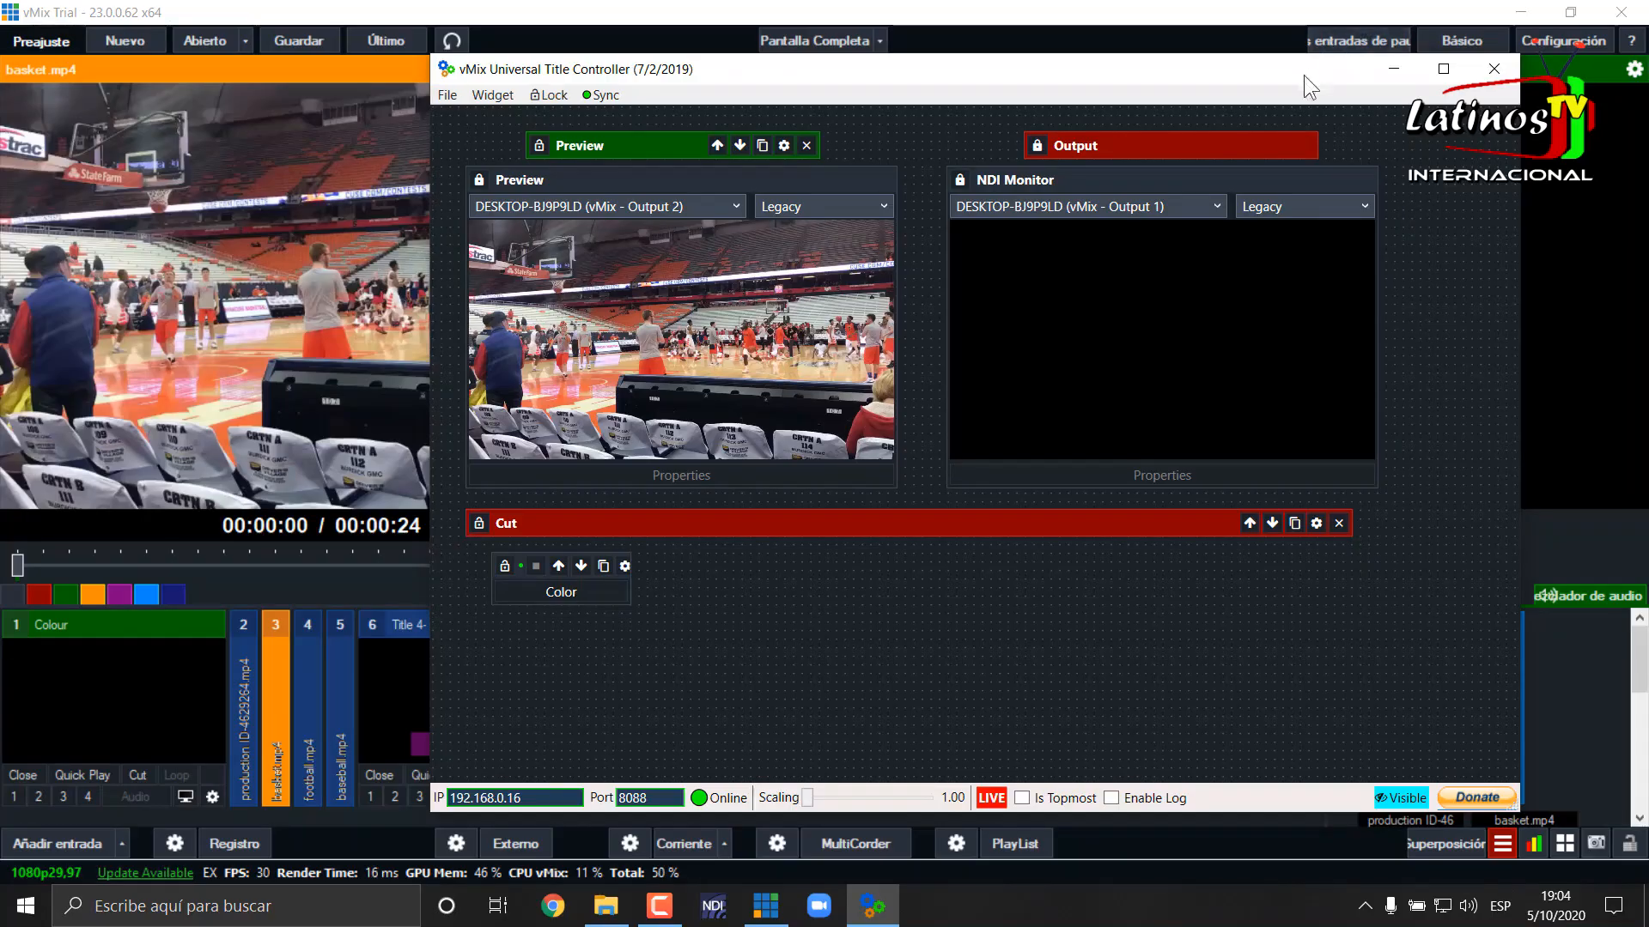
left_click_drag(1301, 74, 1075, 176)
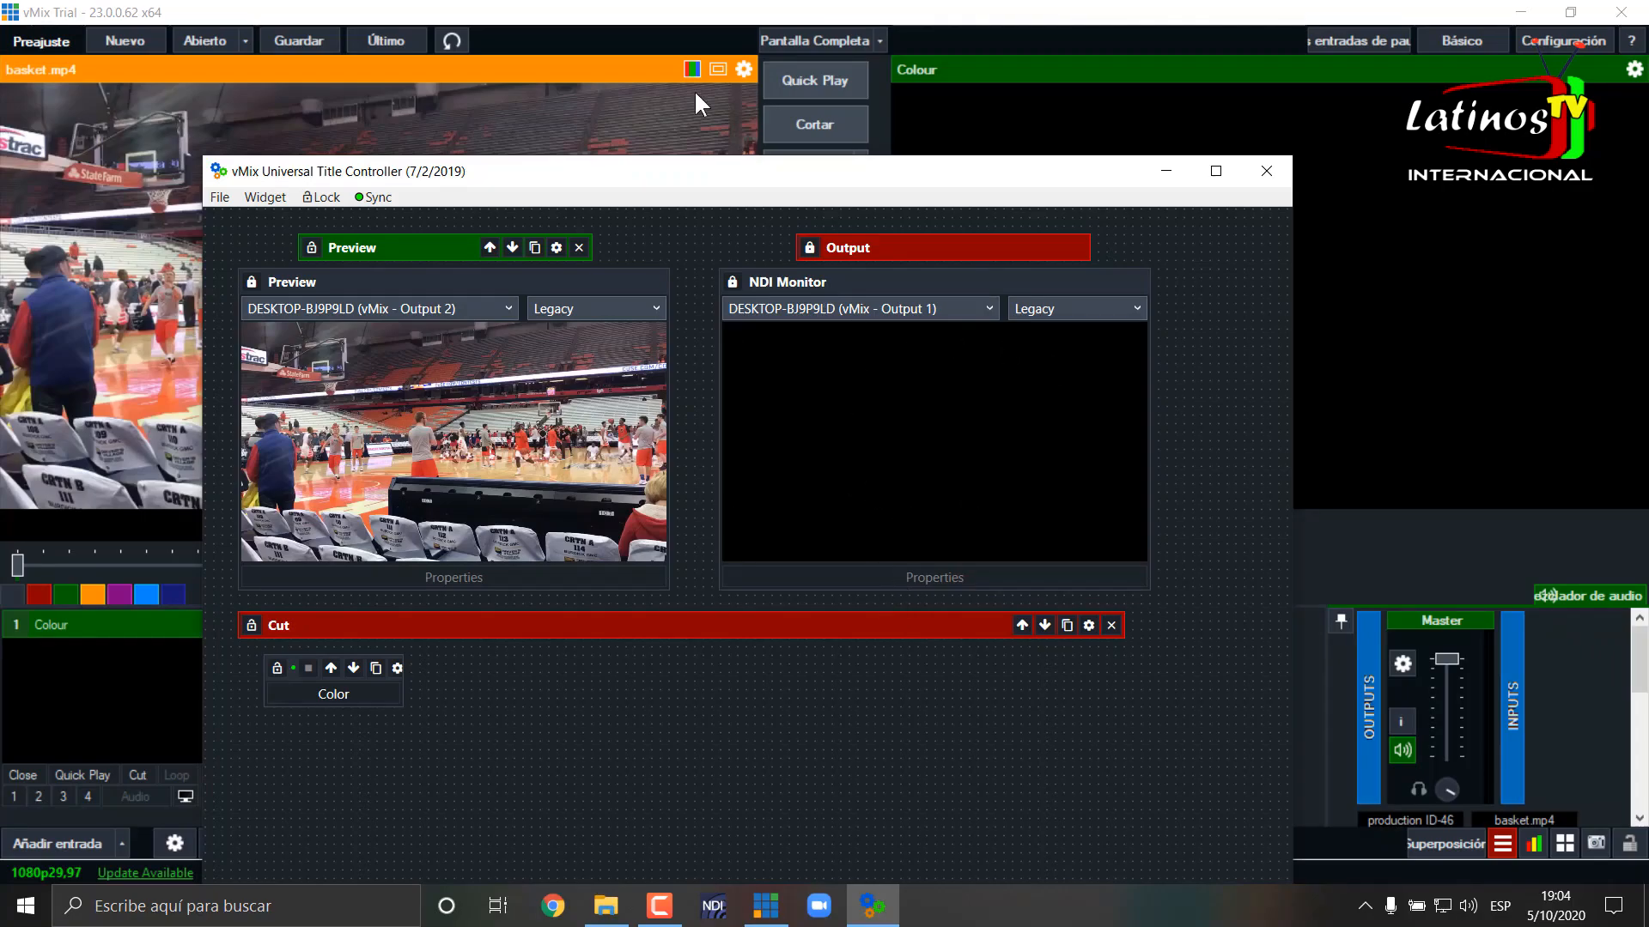
left_click_drag(754, 178, 966, 119)
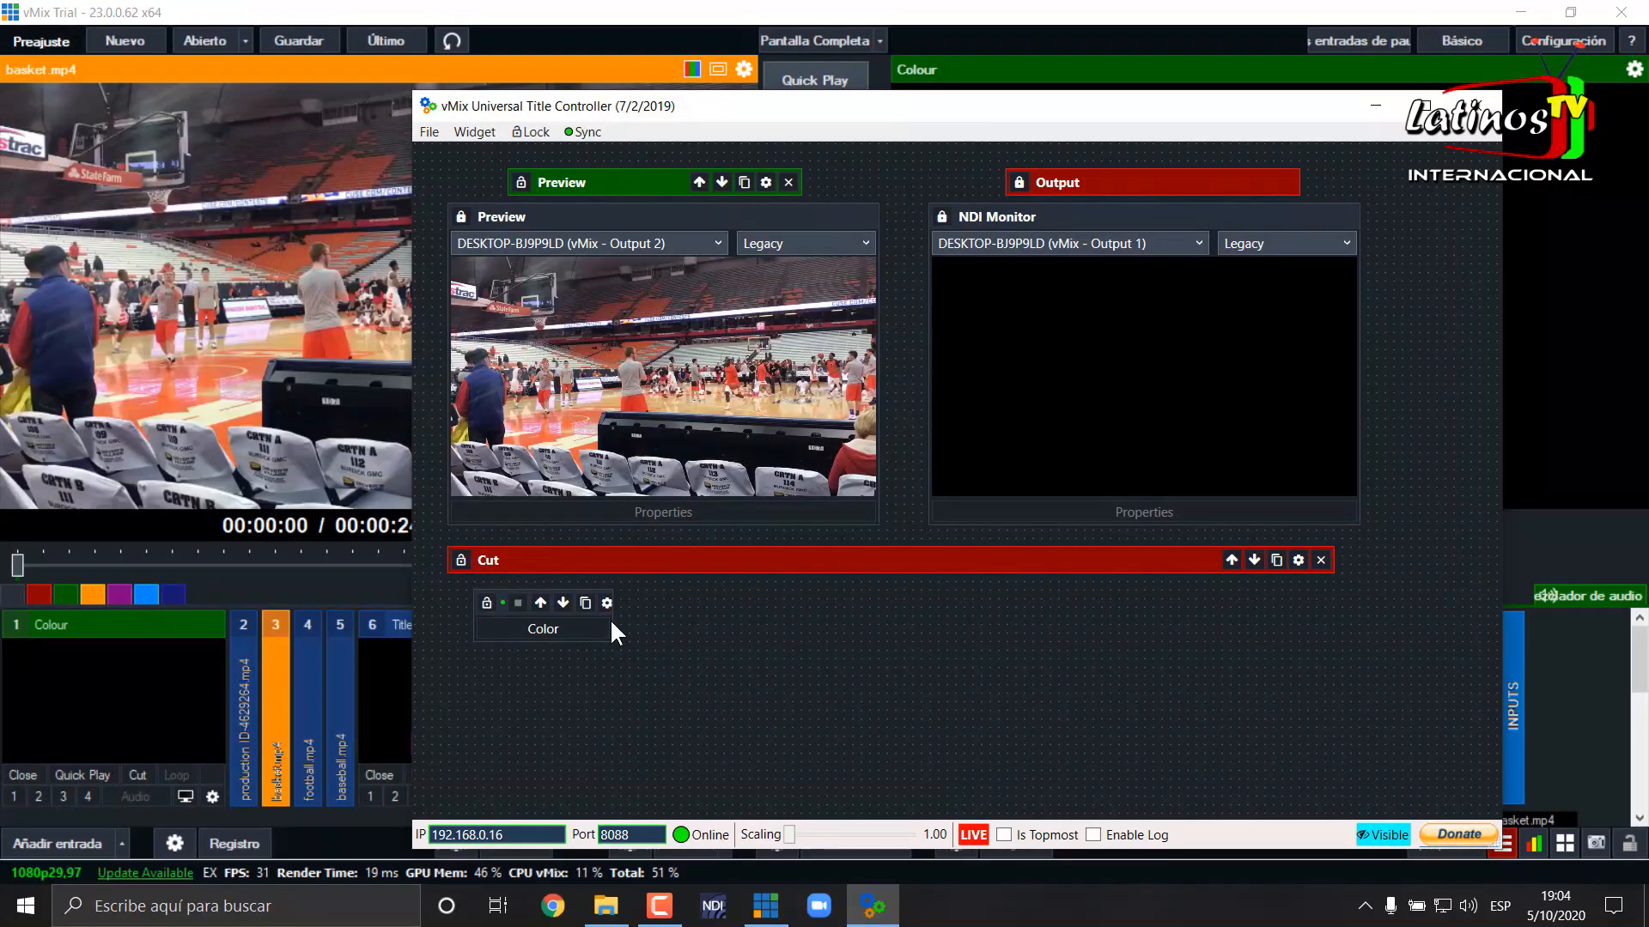
Align the Color button with the left end of the Cut label, directly beneath it, and narrow the button
left_click_drag(610, 625, 733, 628)
left_click_drag(555, 605, 527, 603)
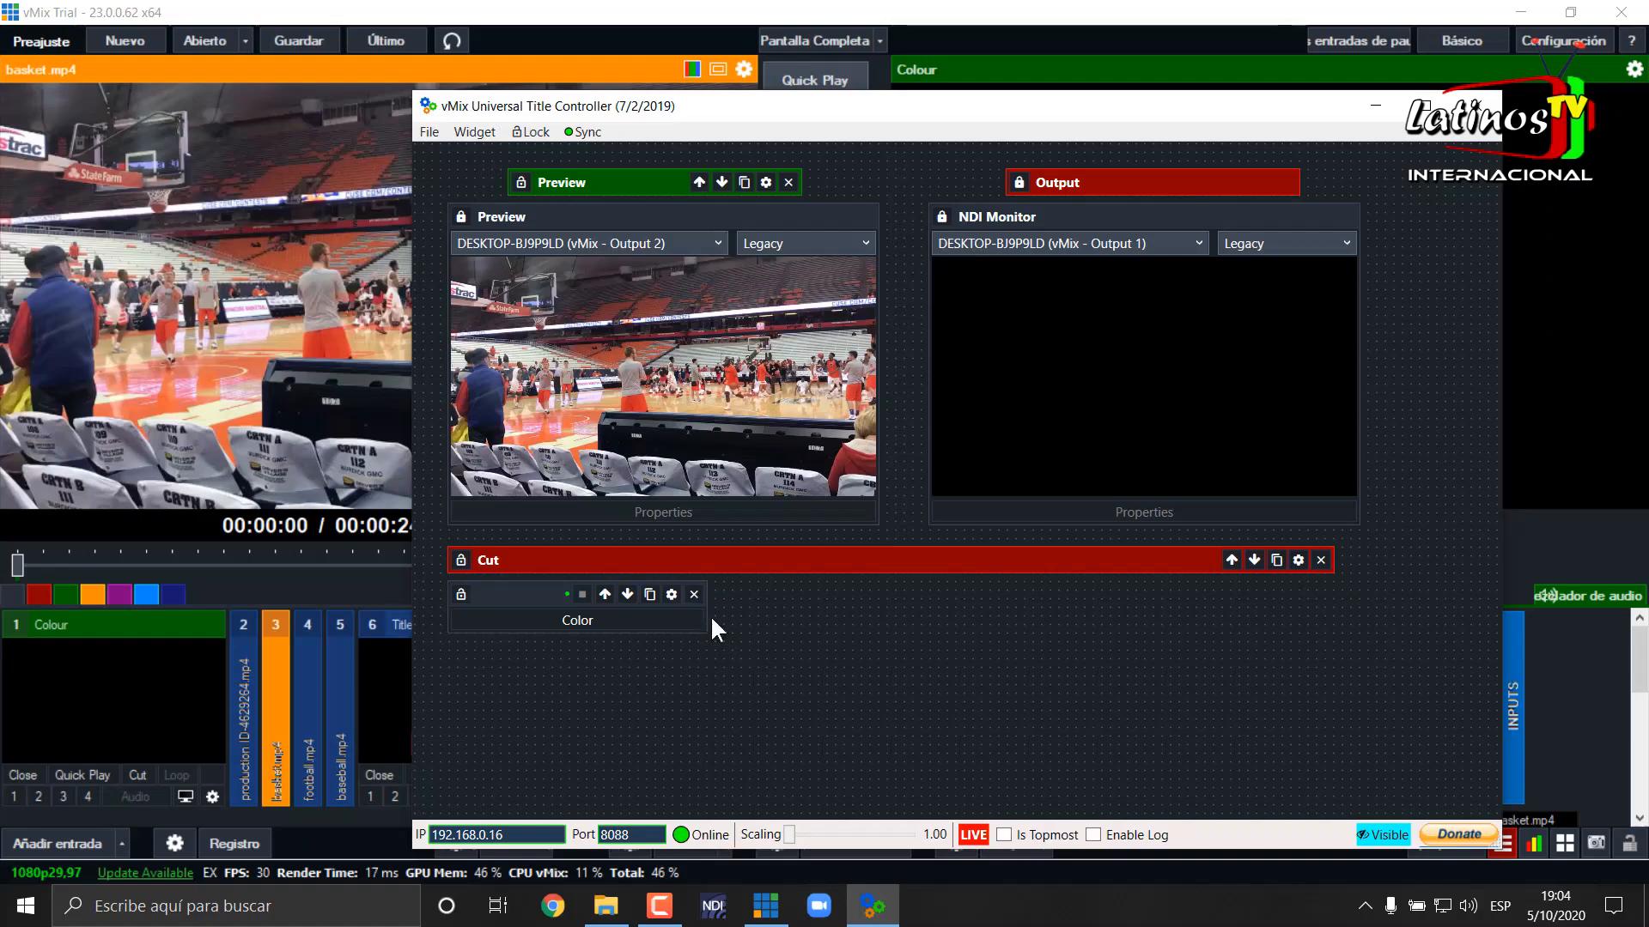
left_click_drag(706, 605, 555, 601)
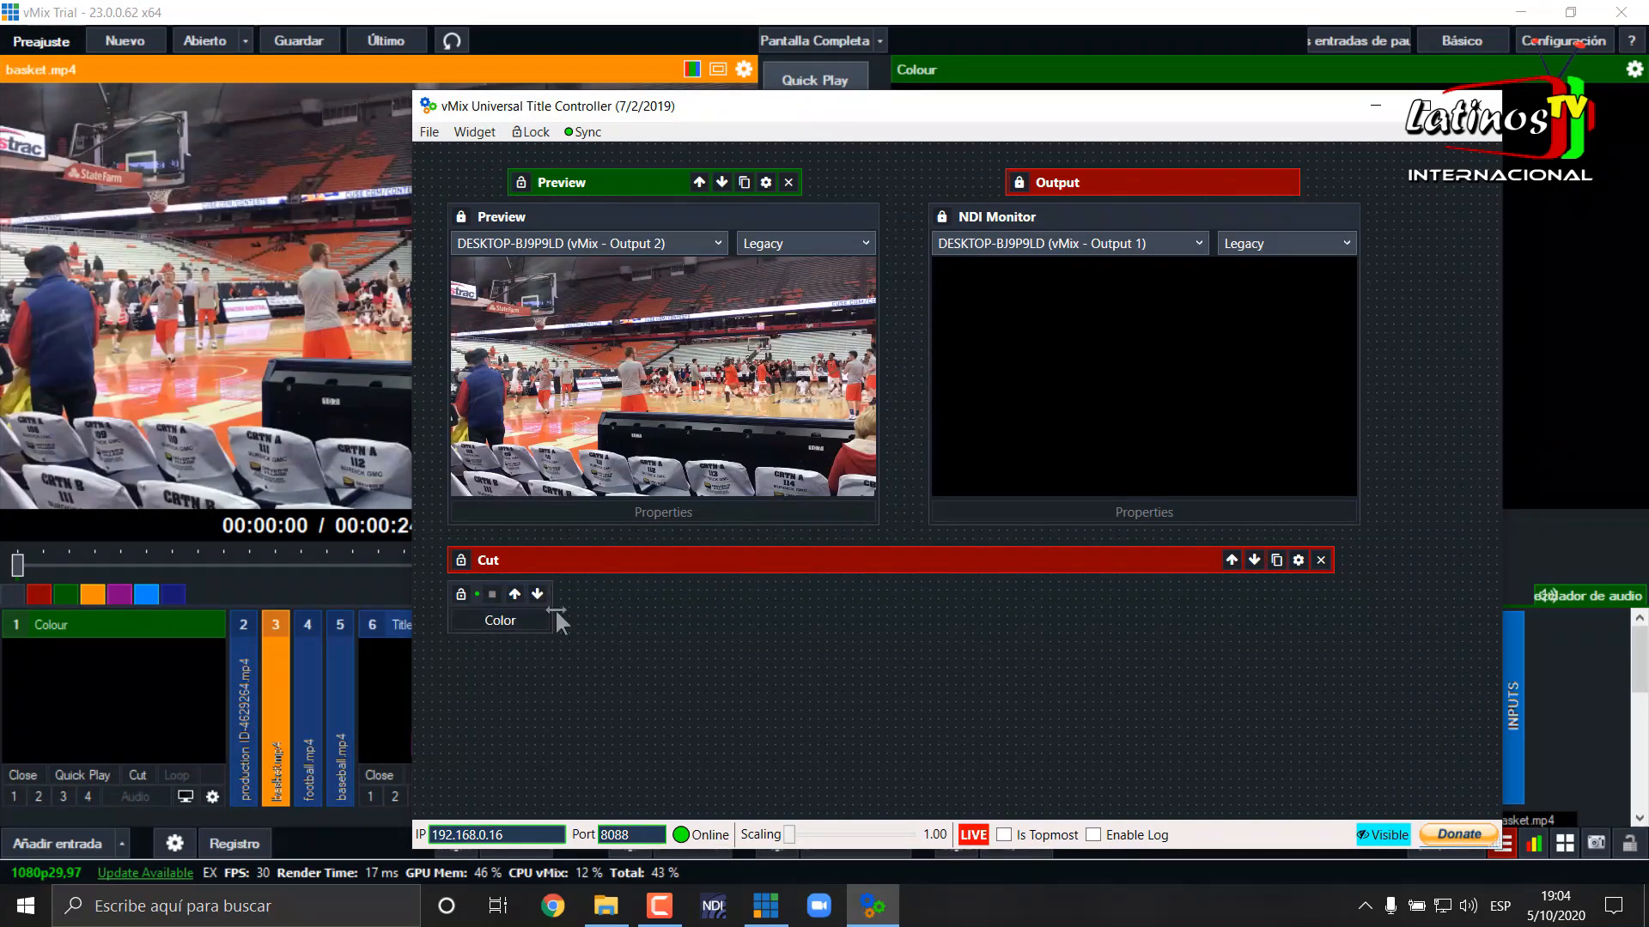
Duplicate the Color button and its copy, place the first copy beside the narrowed original, and leave the second copy farther right
left_click_drag(550, 612, 680, 606)
left_click(624, 594)
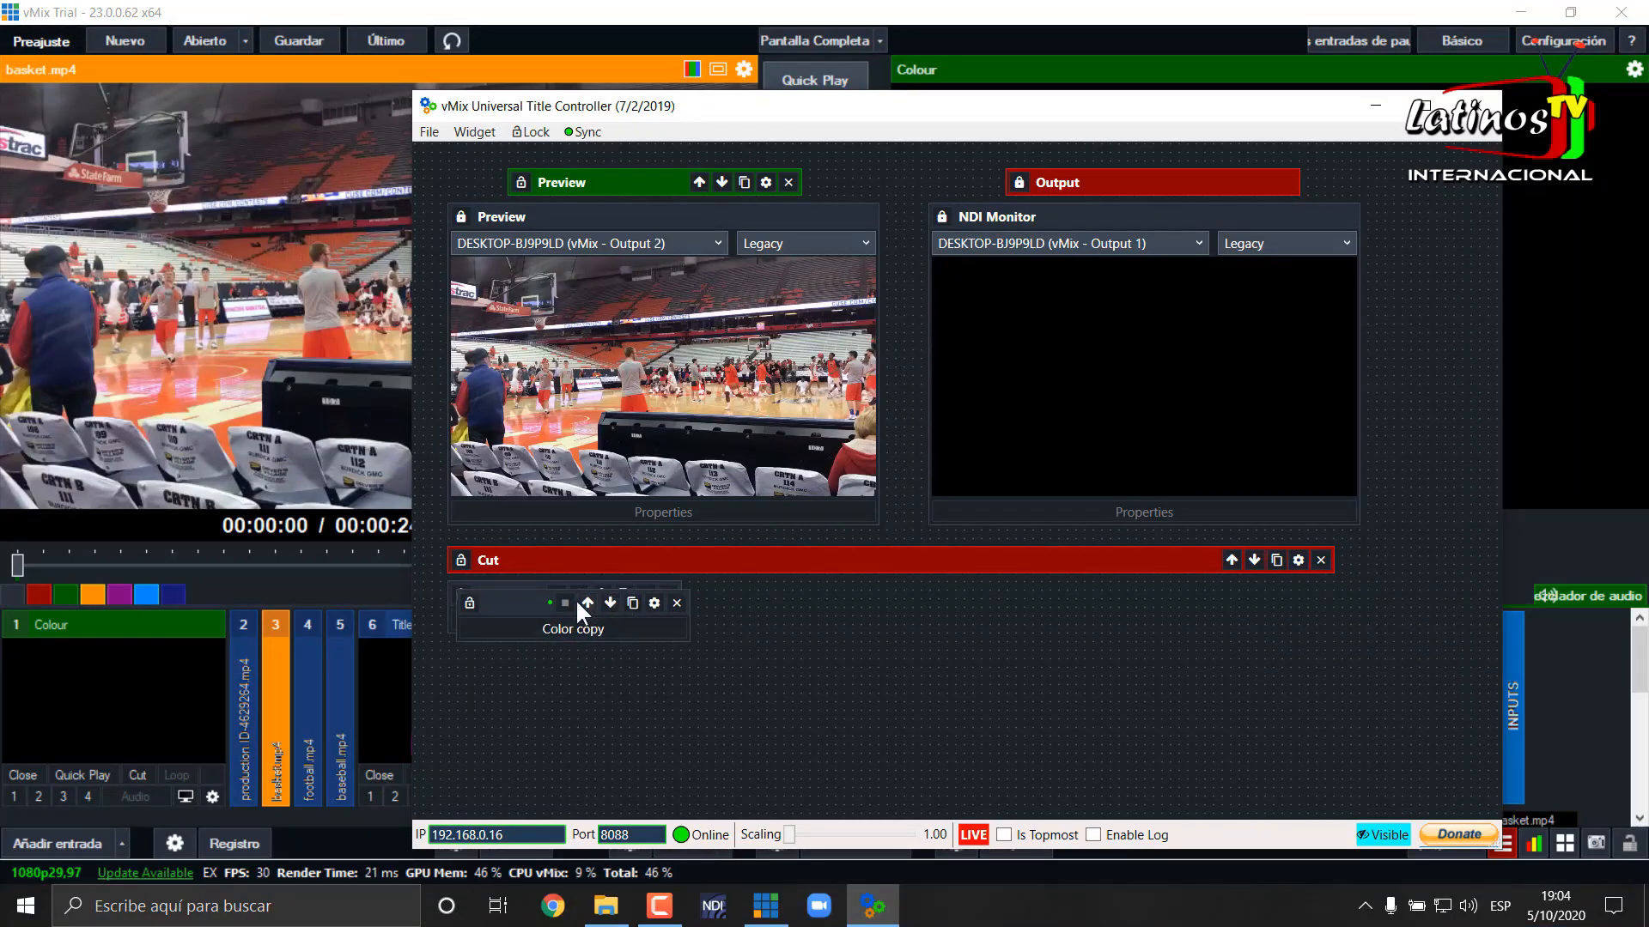
left_click_drag(527, 600, 977, 619)
left_click_drag(681, 606, 562, 596)
mouse_move(942, 615)
left_mouse_down()
mouse_move(604, 584)
mouse_move(623, 602)
mouse_move(945, 620)
left_mouse_up()
left_click(735, 594)
left_click_drag(797, 599, 769, 599)
Set the Color copy button's CutDirect input to production ID-4629264.mp4, save it, and run the button
left_click(730, 594)
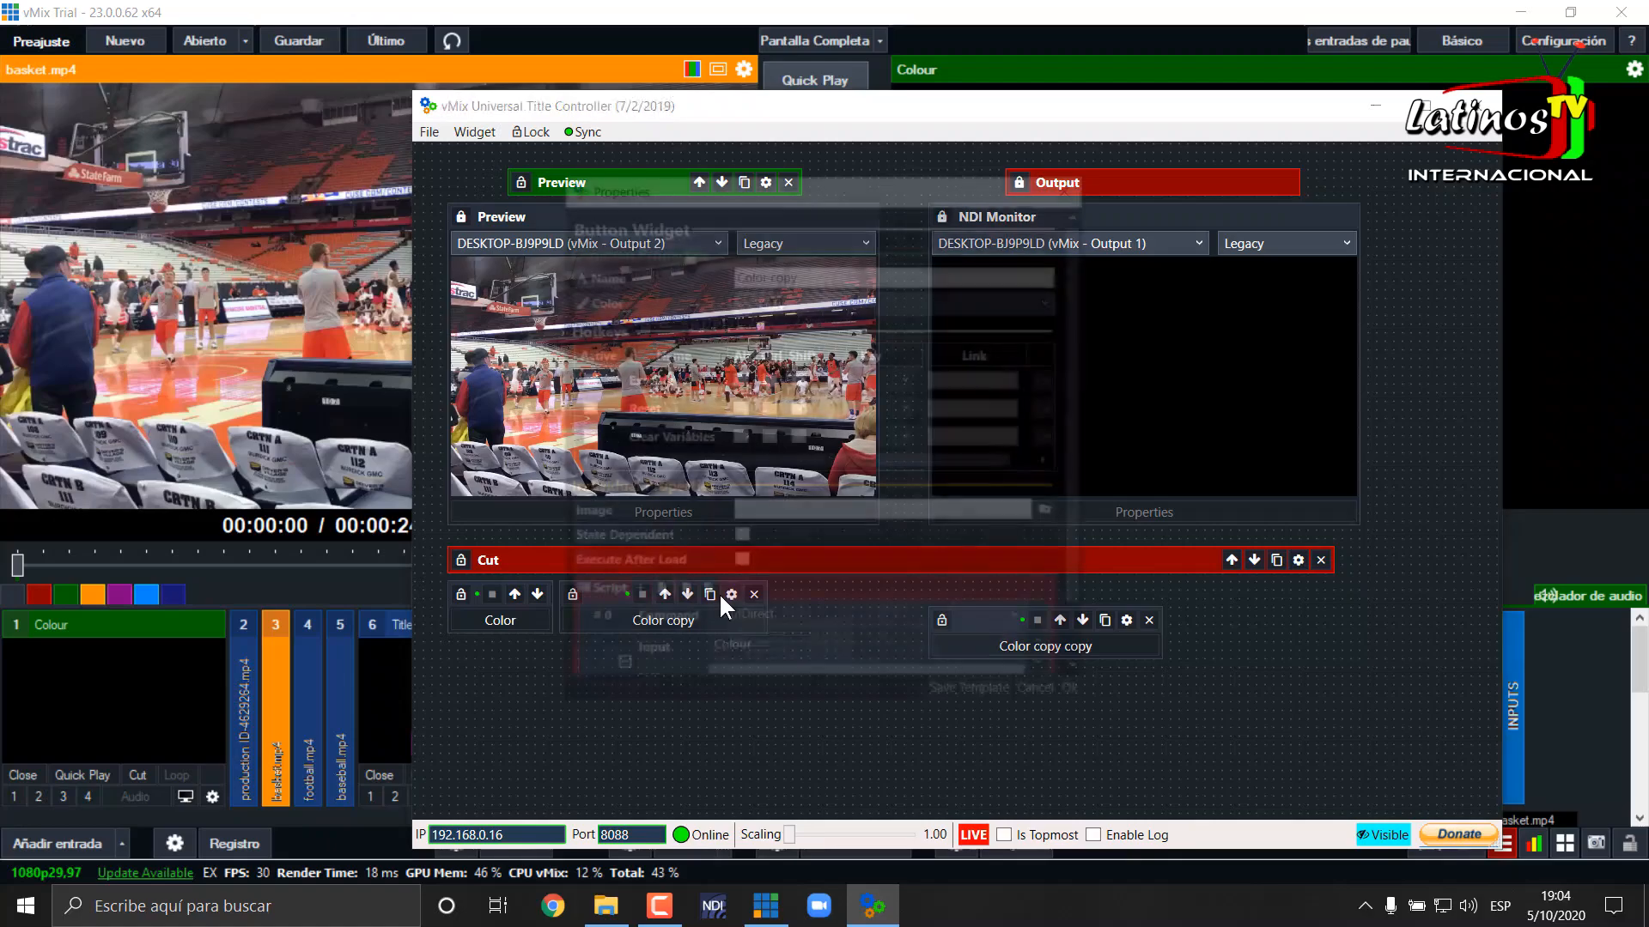
scroll(979, 575, "down", 1)
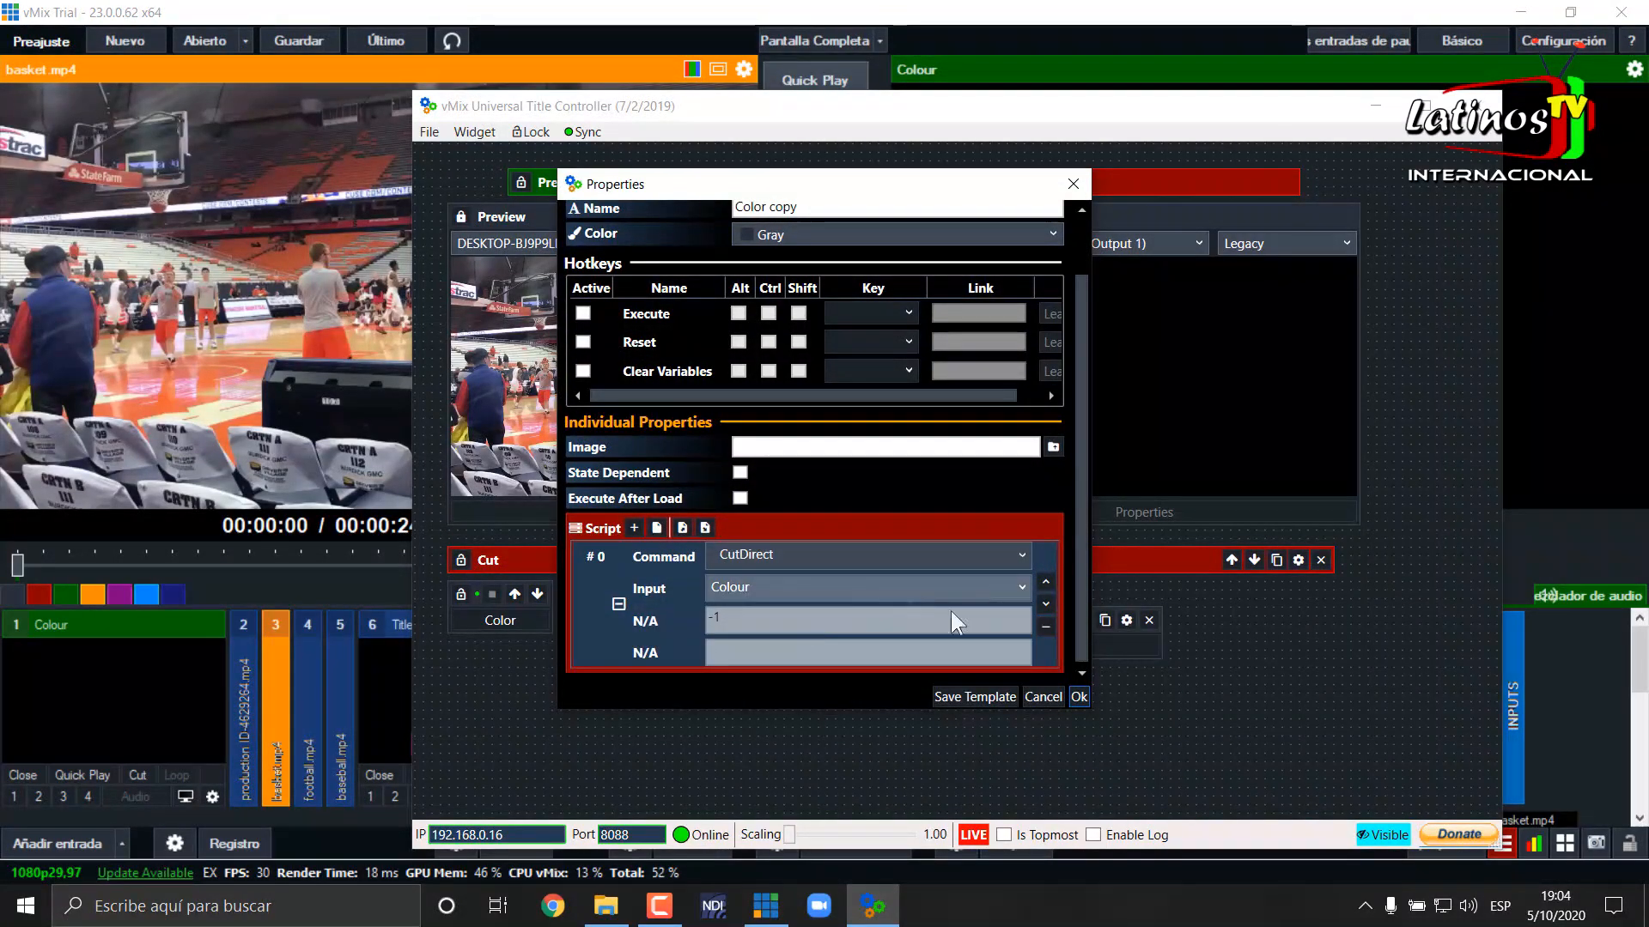
left_click(1017, 584)
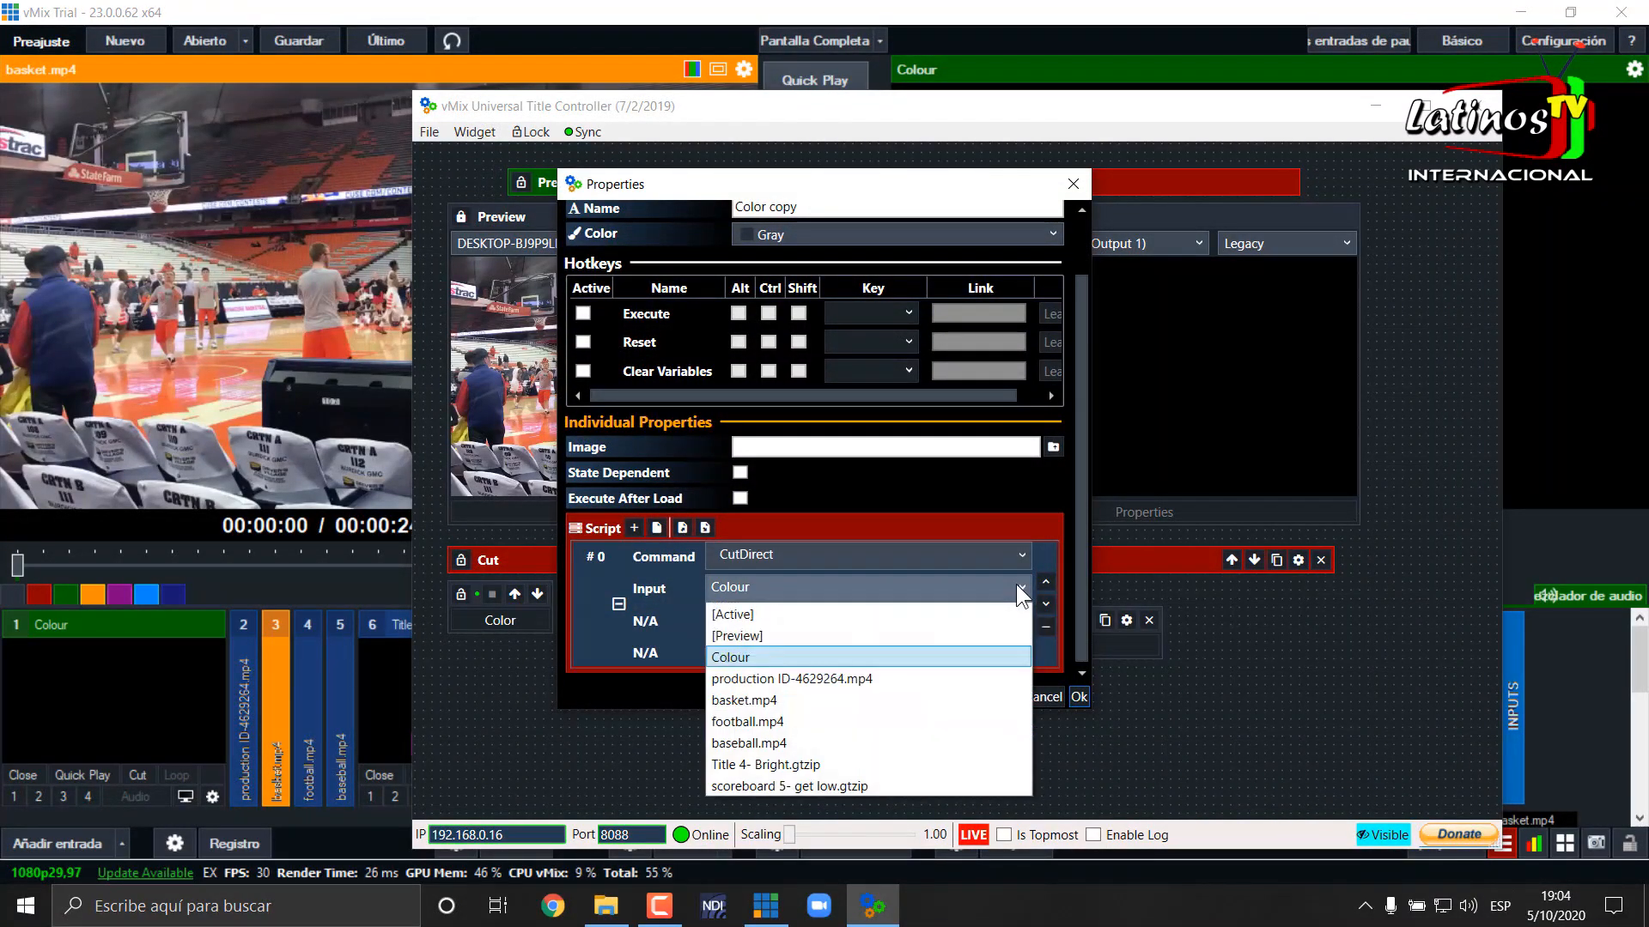
left_click(843, 678)
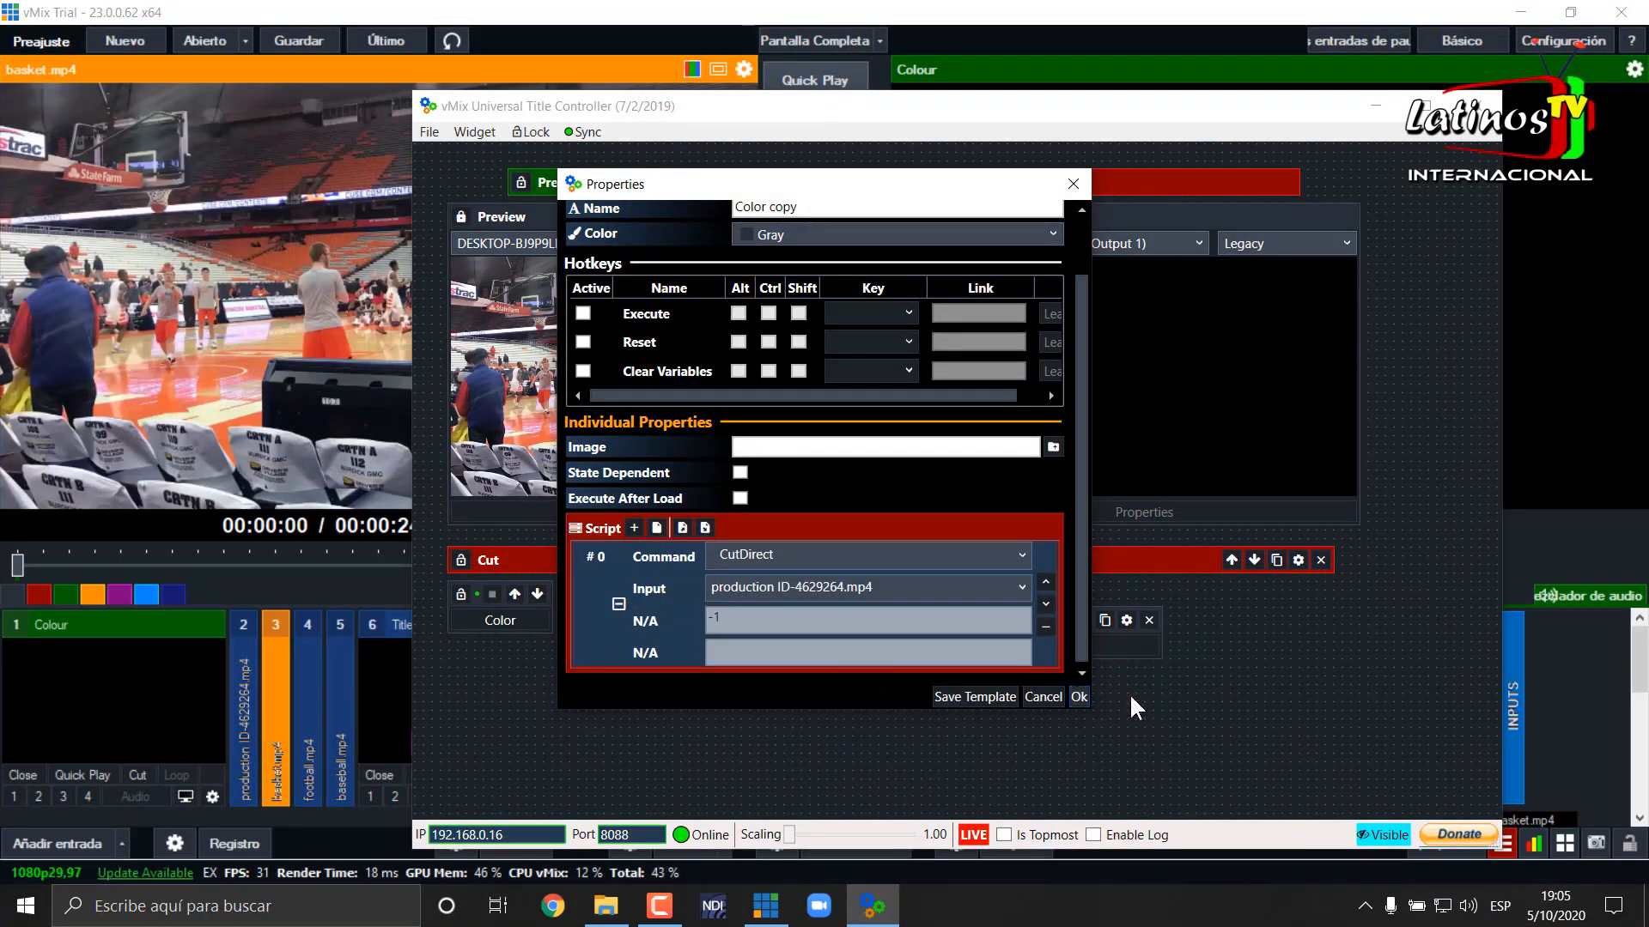
left_click(1076, 695)
left_click(689, 625)
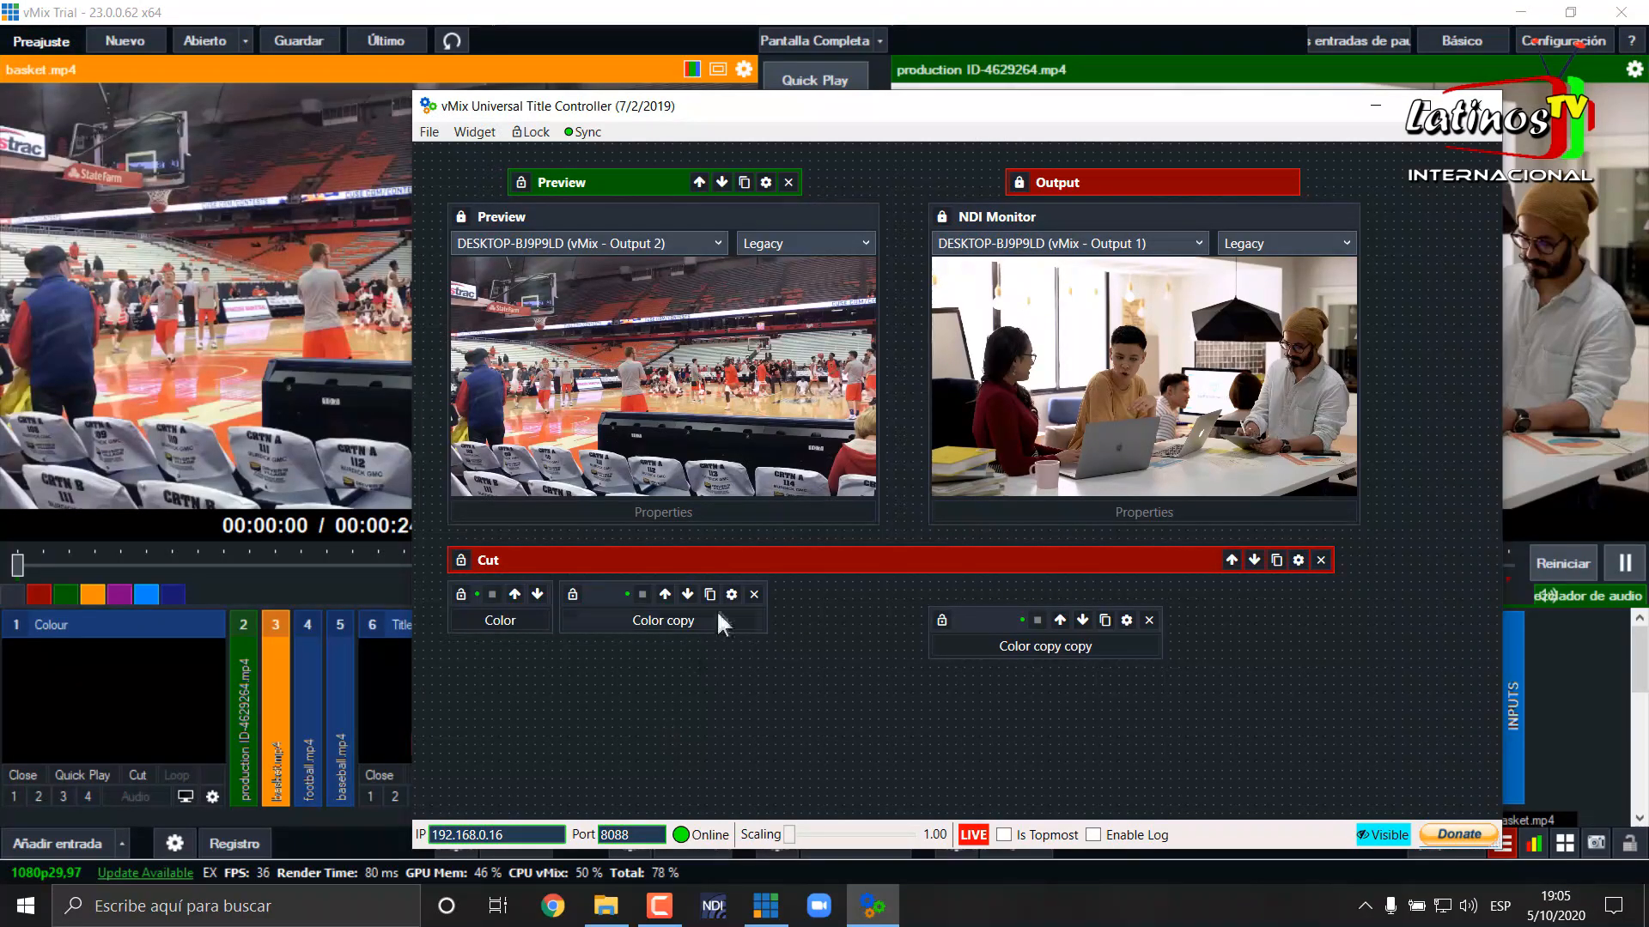
Rename the Color copy button as cam1 and save it
left_click(731, 593)
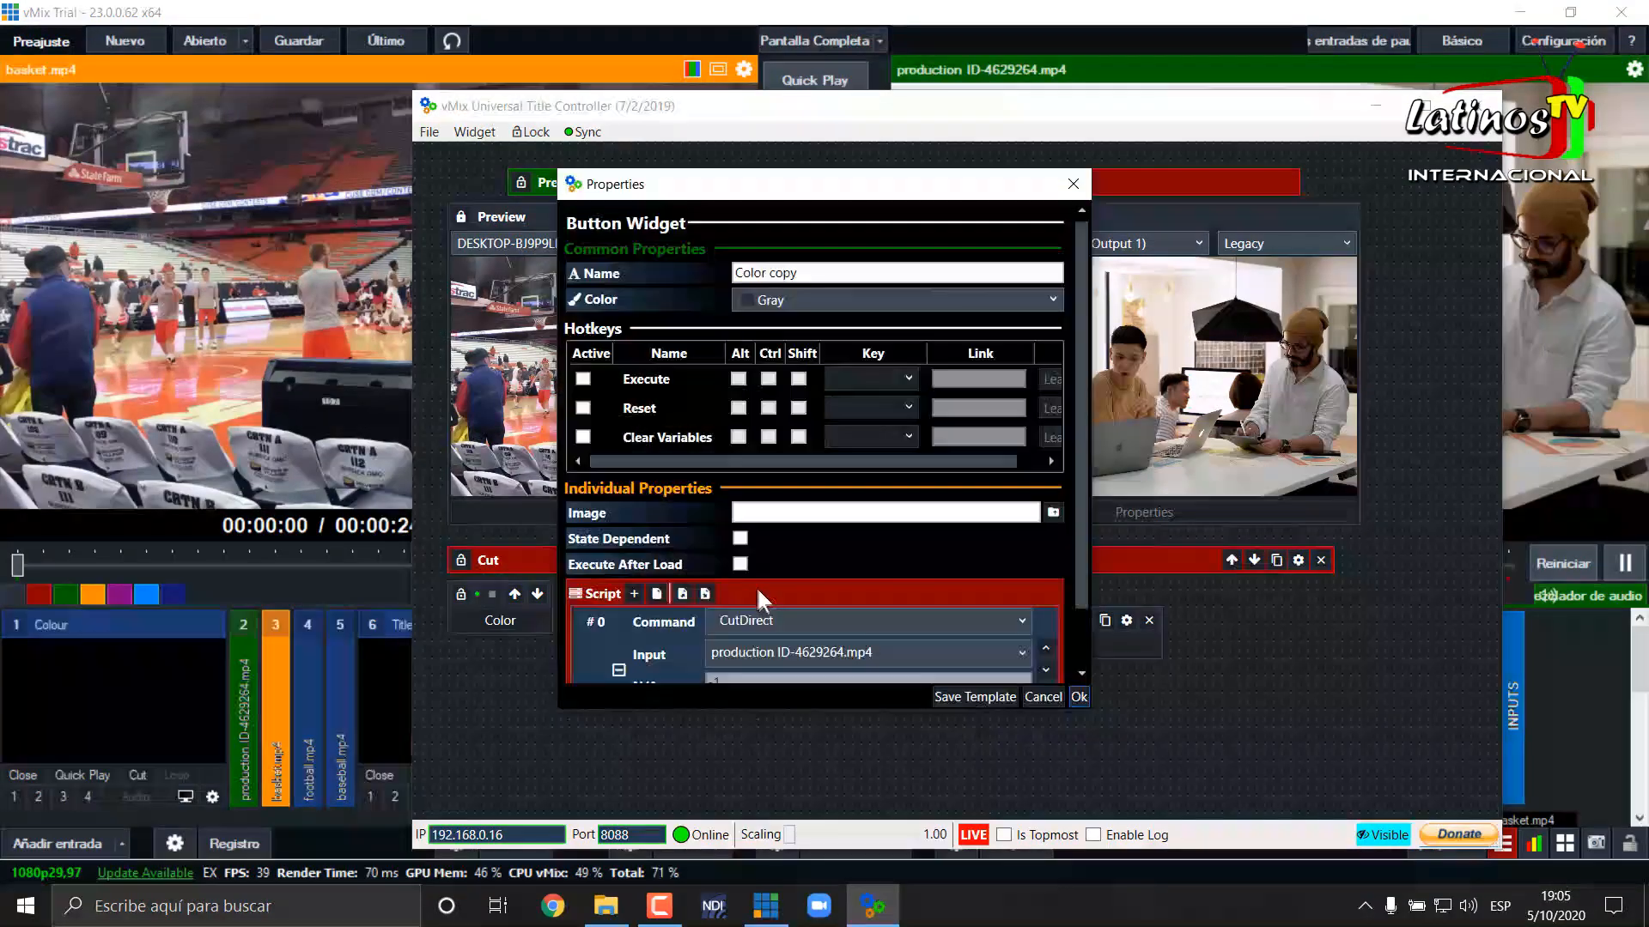
left_click(685, 268)
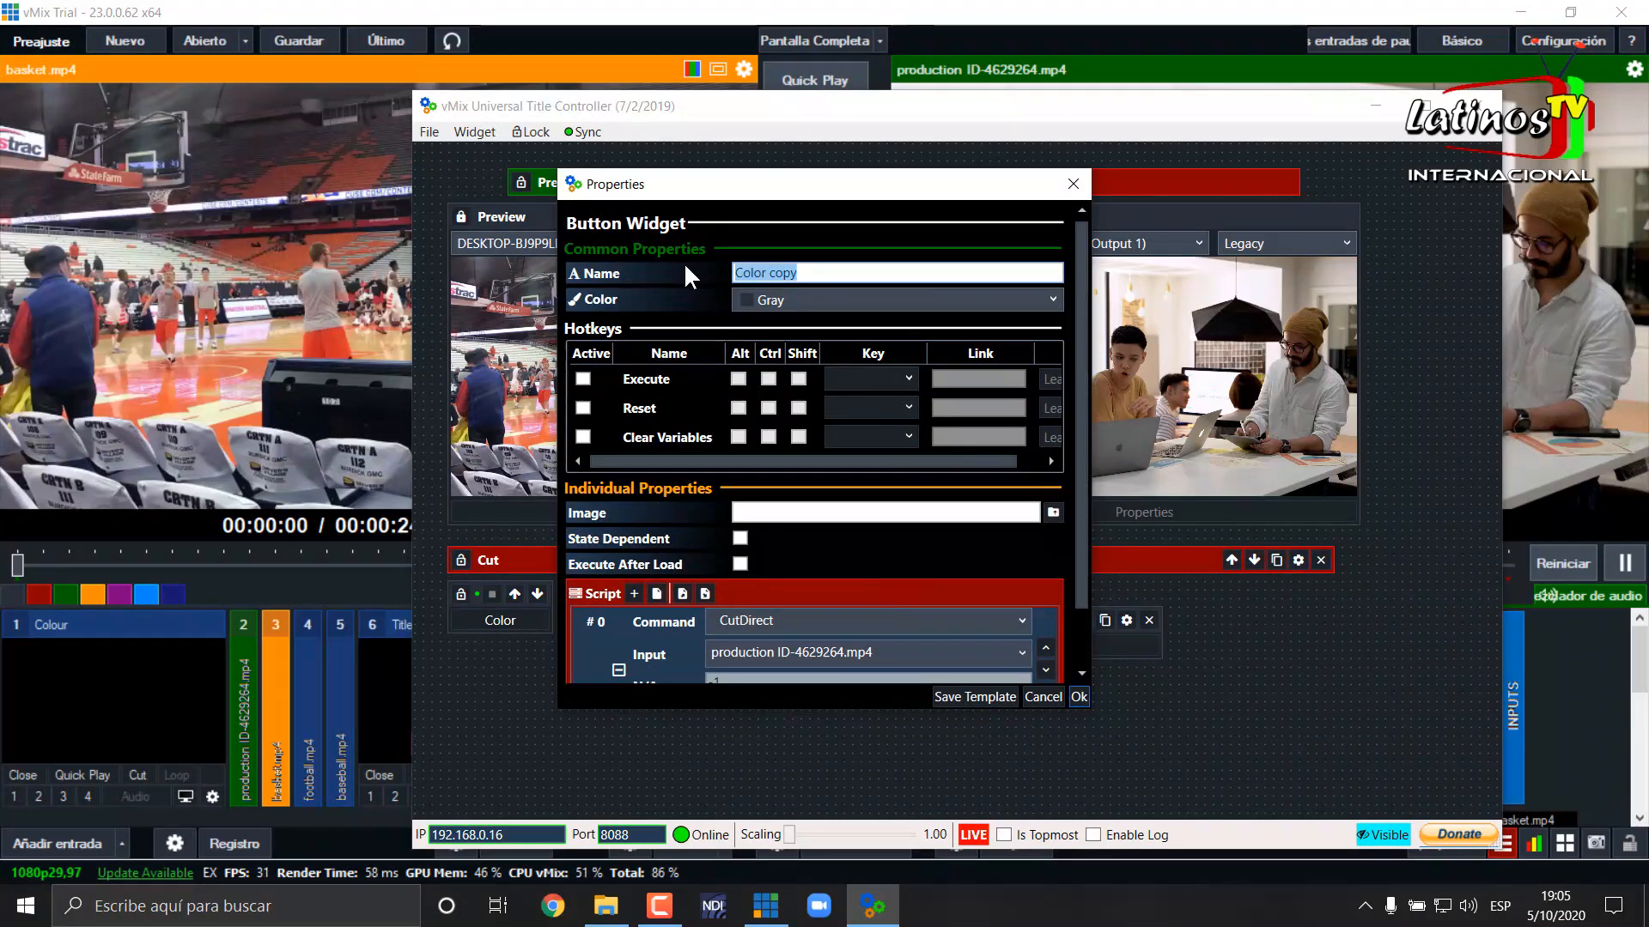
type("cam")
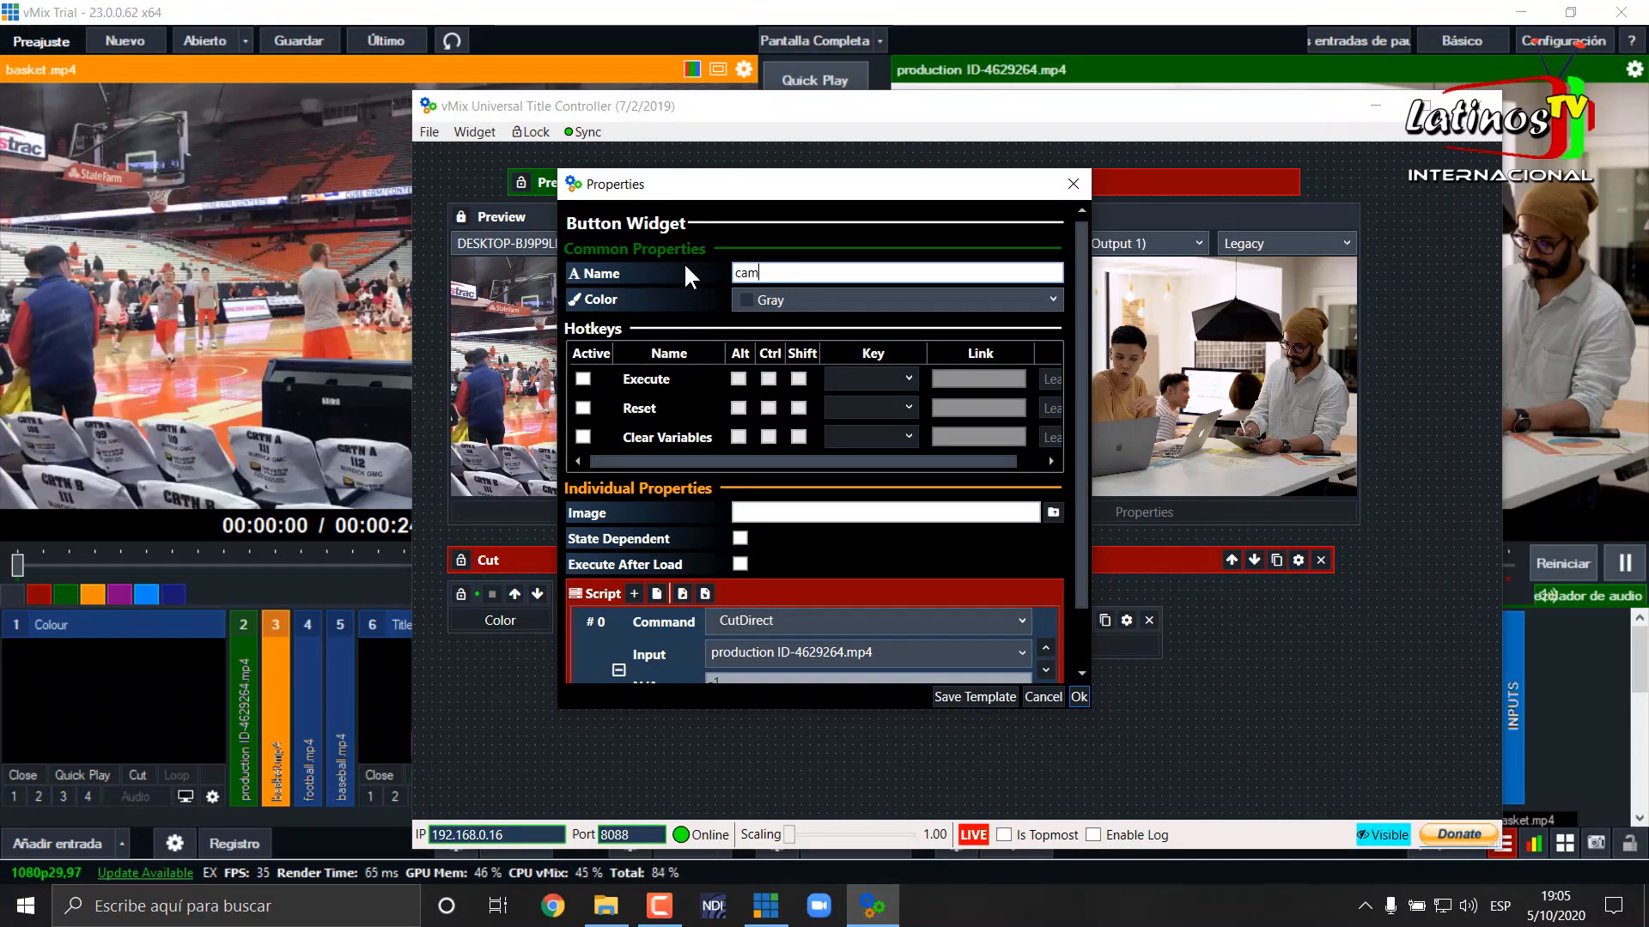
type("1")
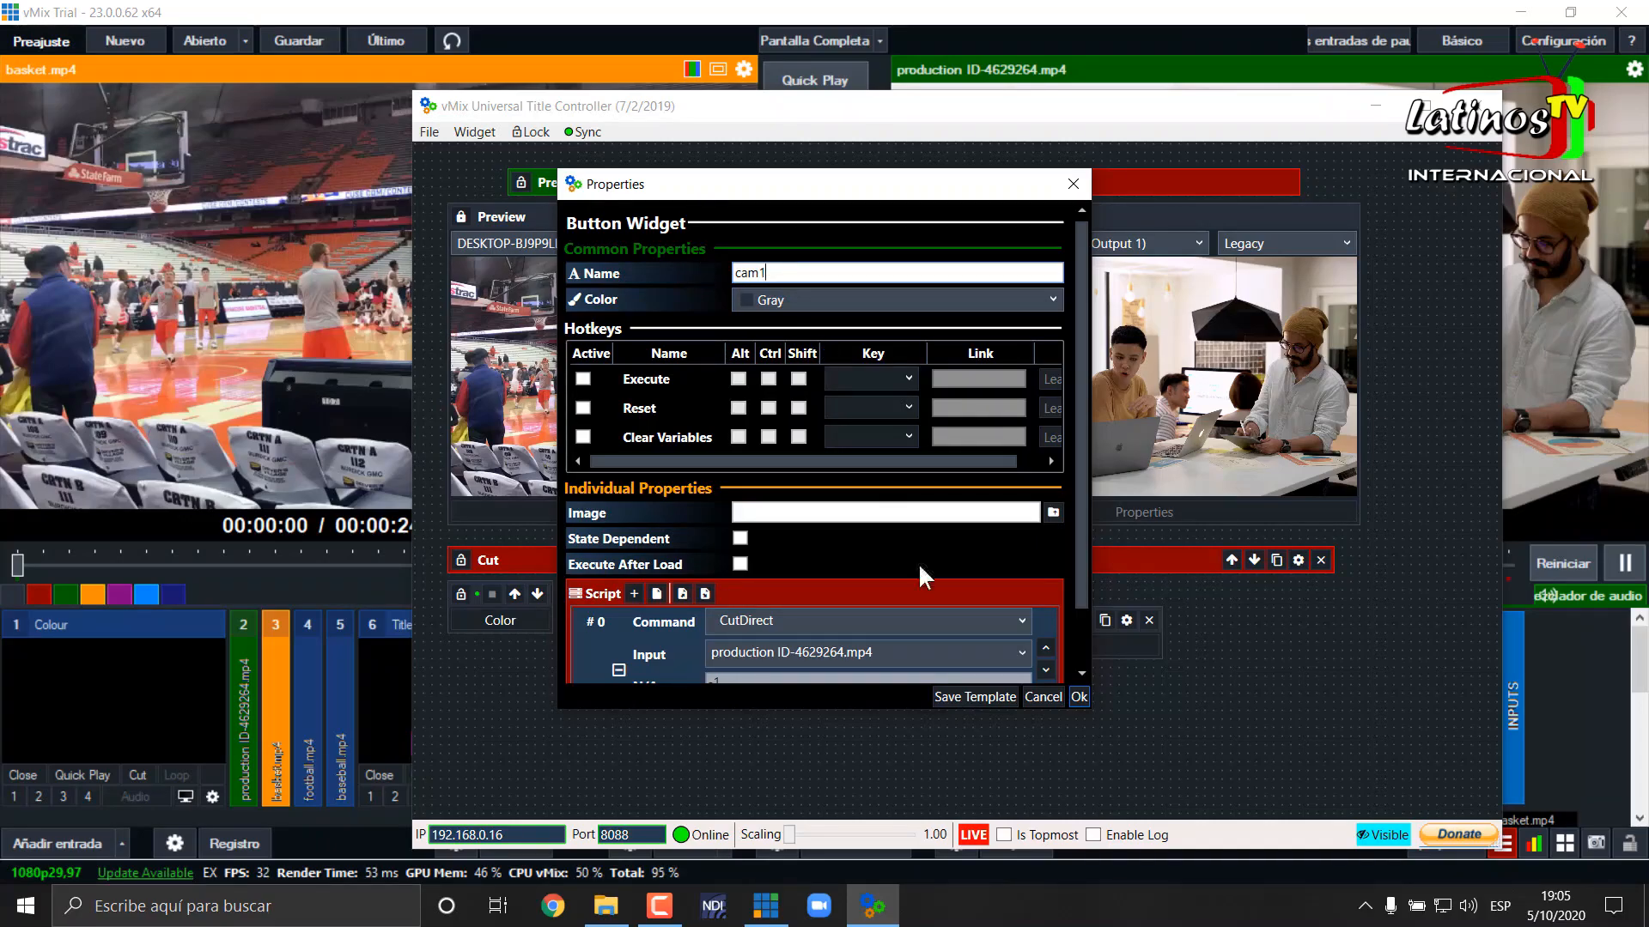
left_click(1077, 696)
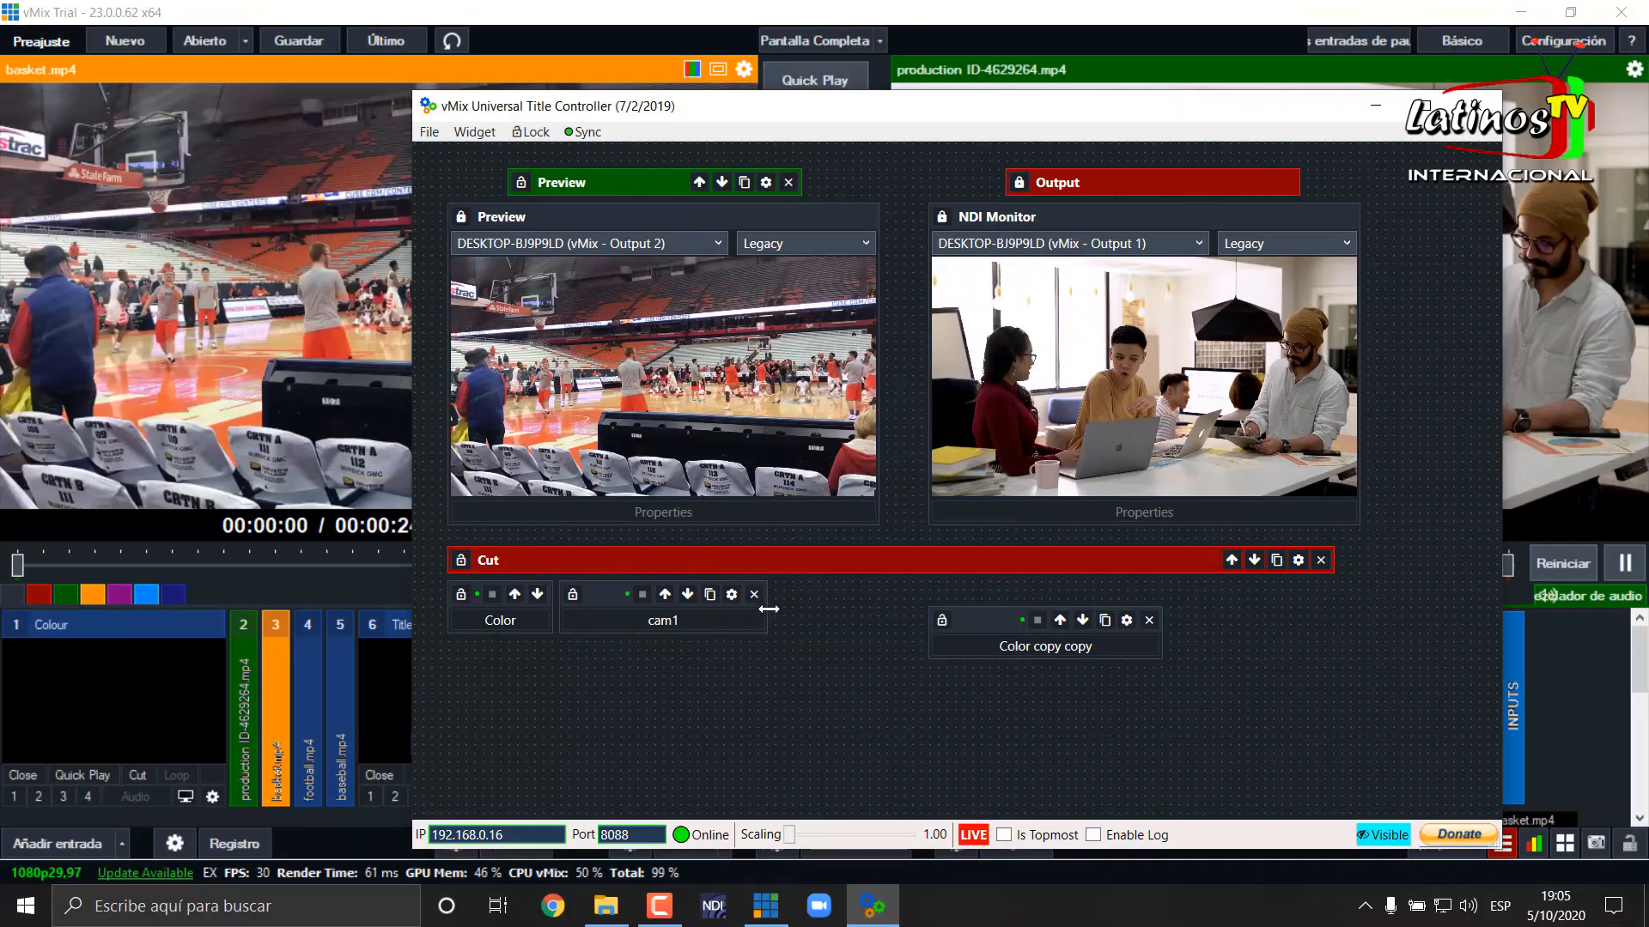
Narrow the cam1 button to roughly the Color button's width and test the Color and cam1 cuts
left_click_drag(769, 609, 654, 610)
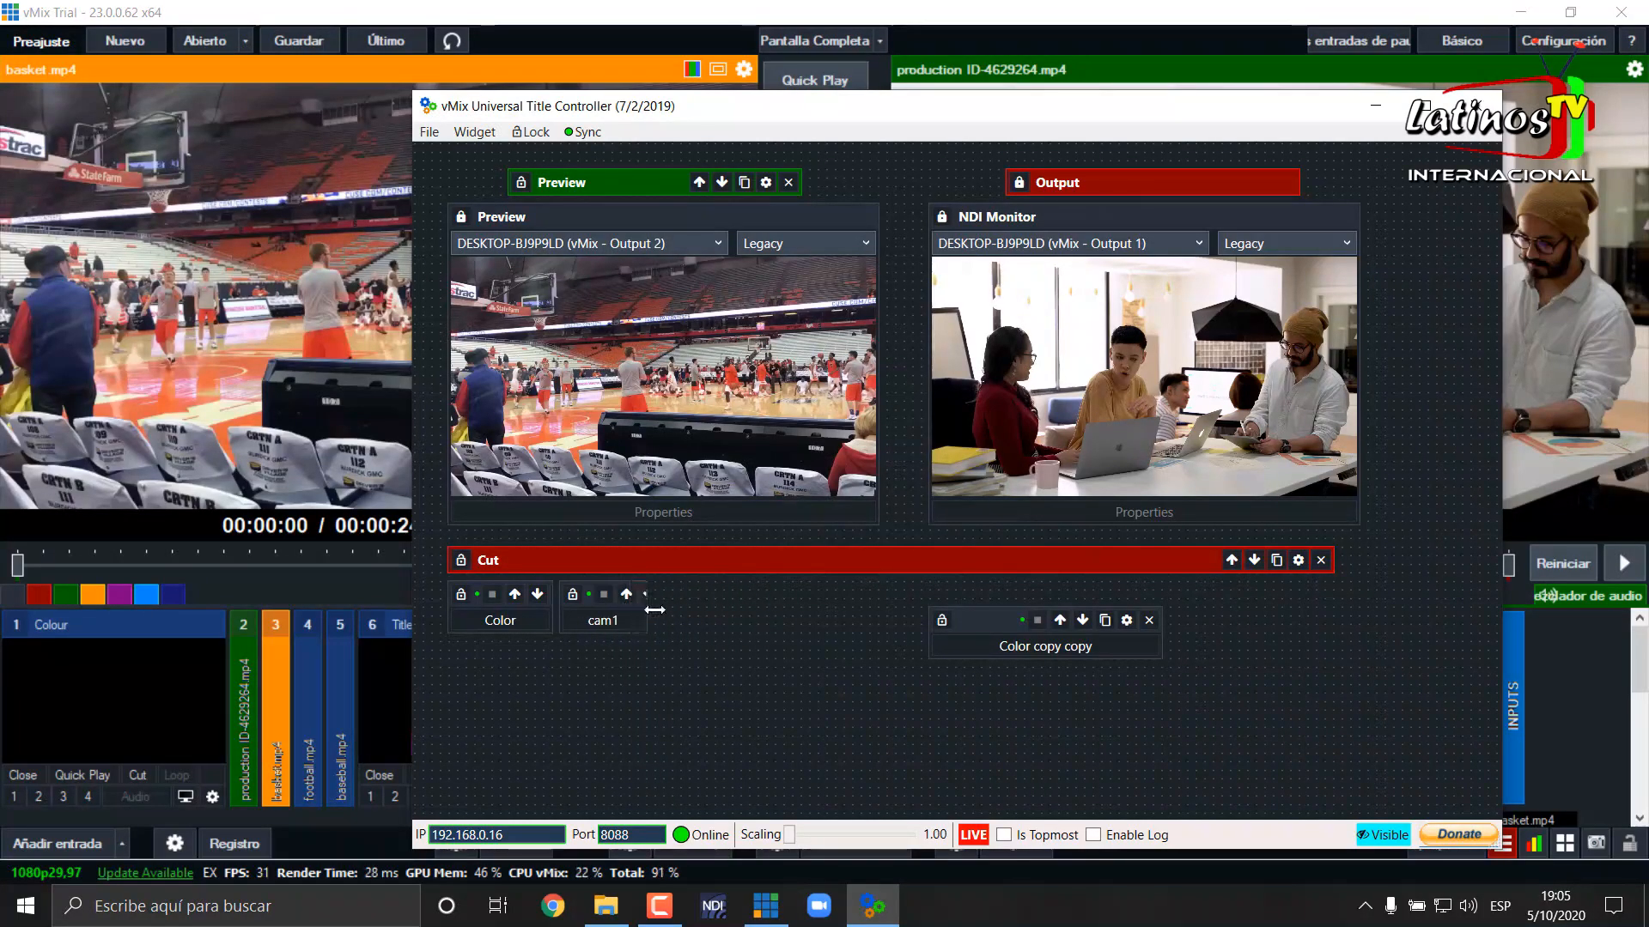
left_click(497, 616)
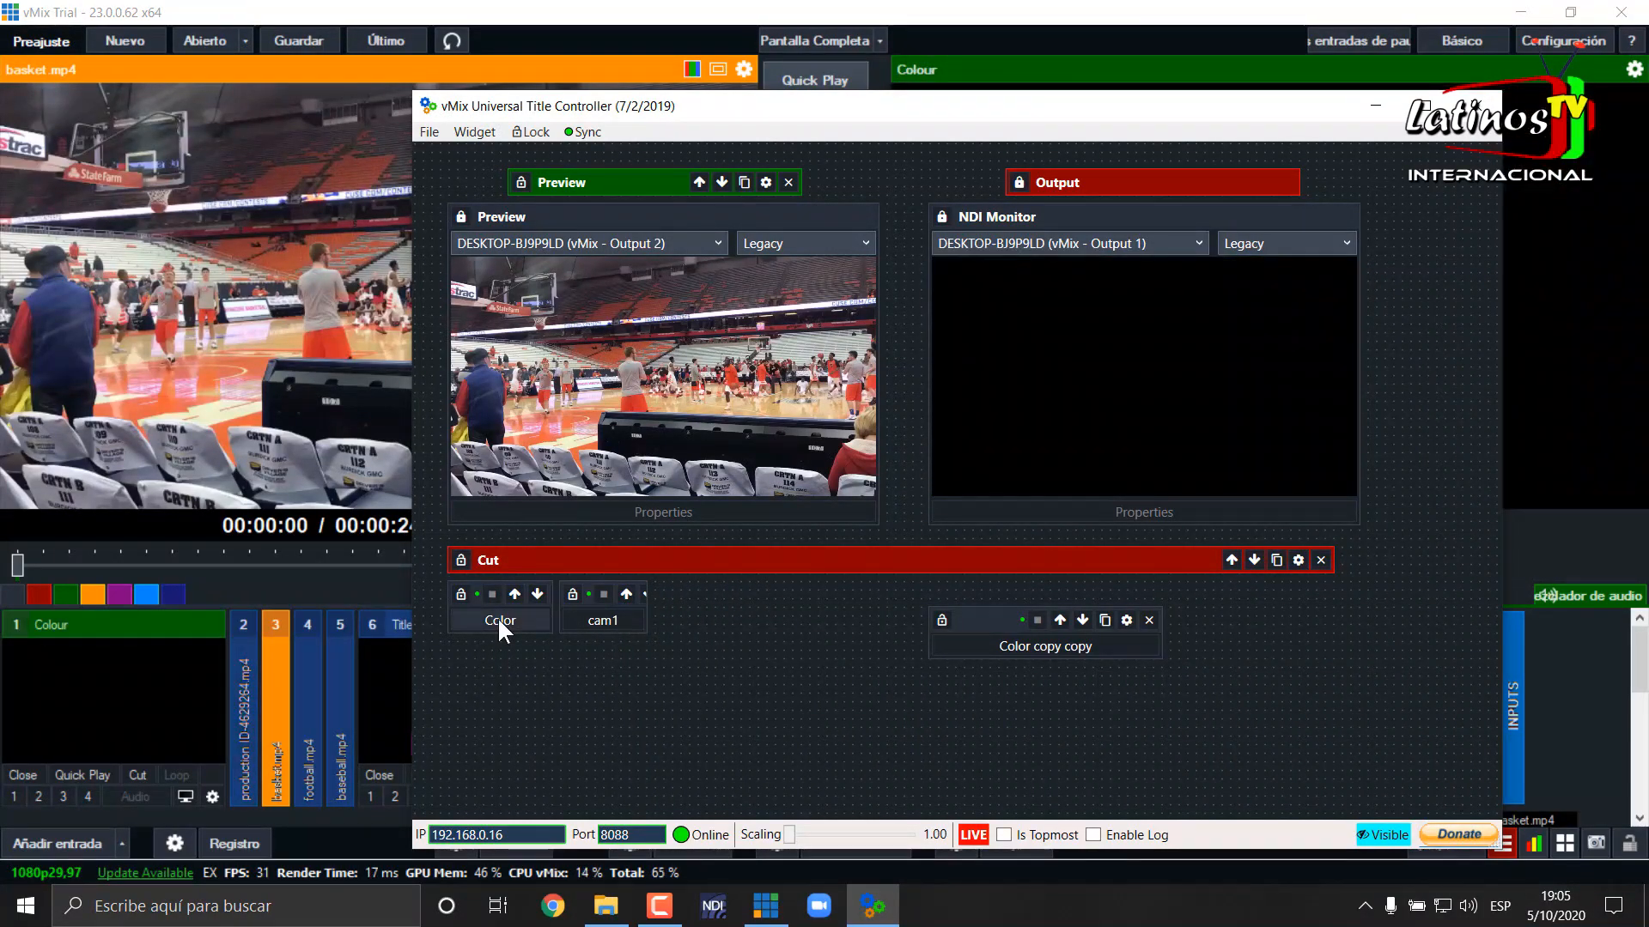
left_click(598, 622)
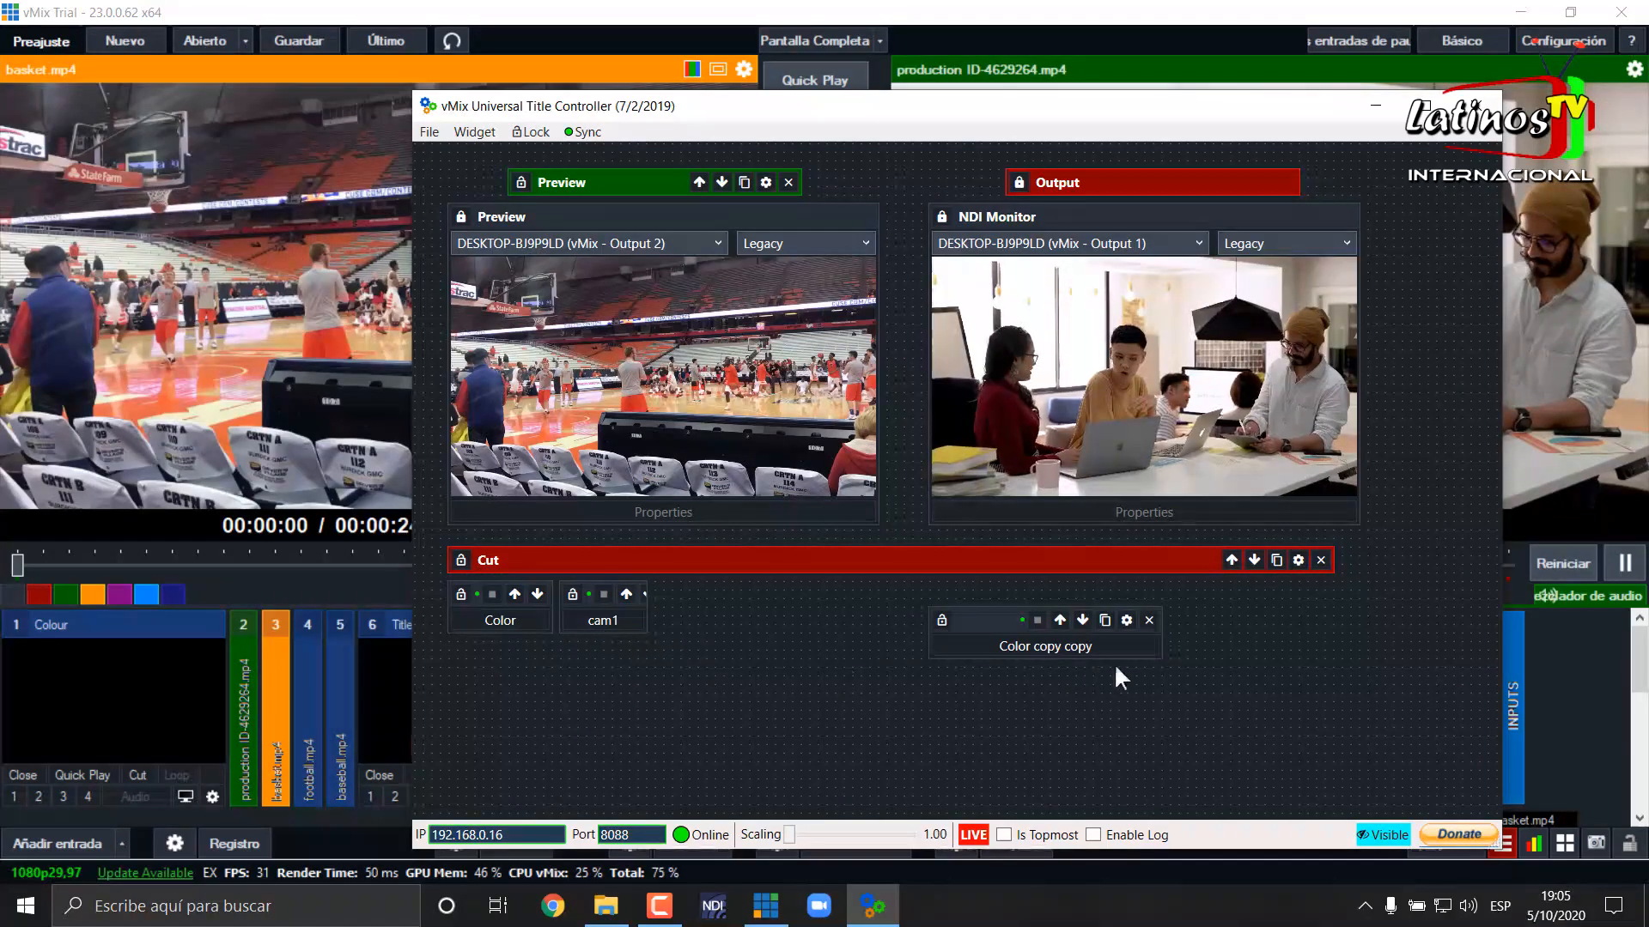
Set the Color copy copy button's CutDirect input to basket.mp4 and rename the button as cam2
left_click(1127, 620)
left_click(956, 648)
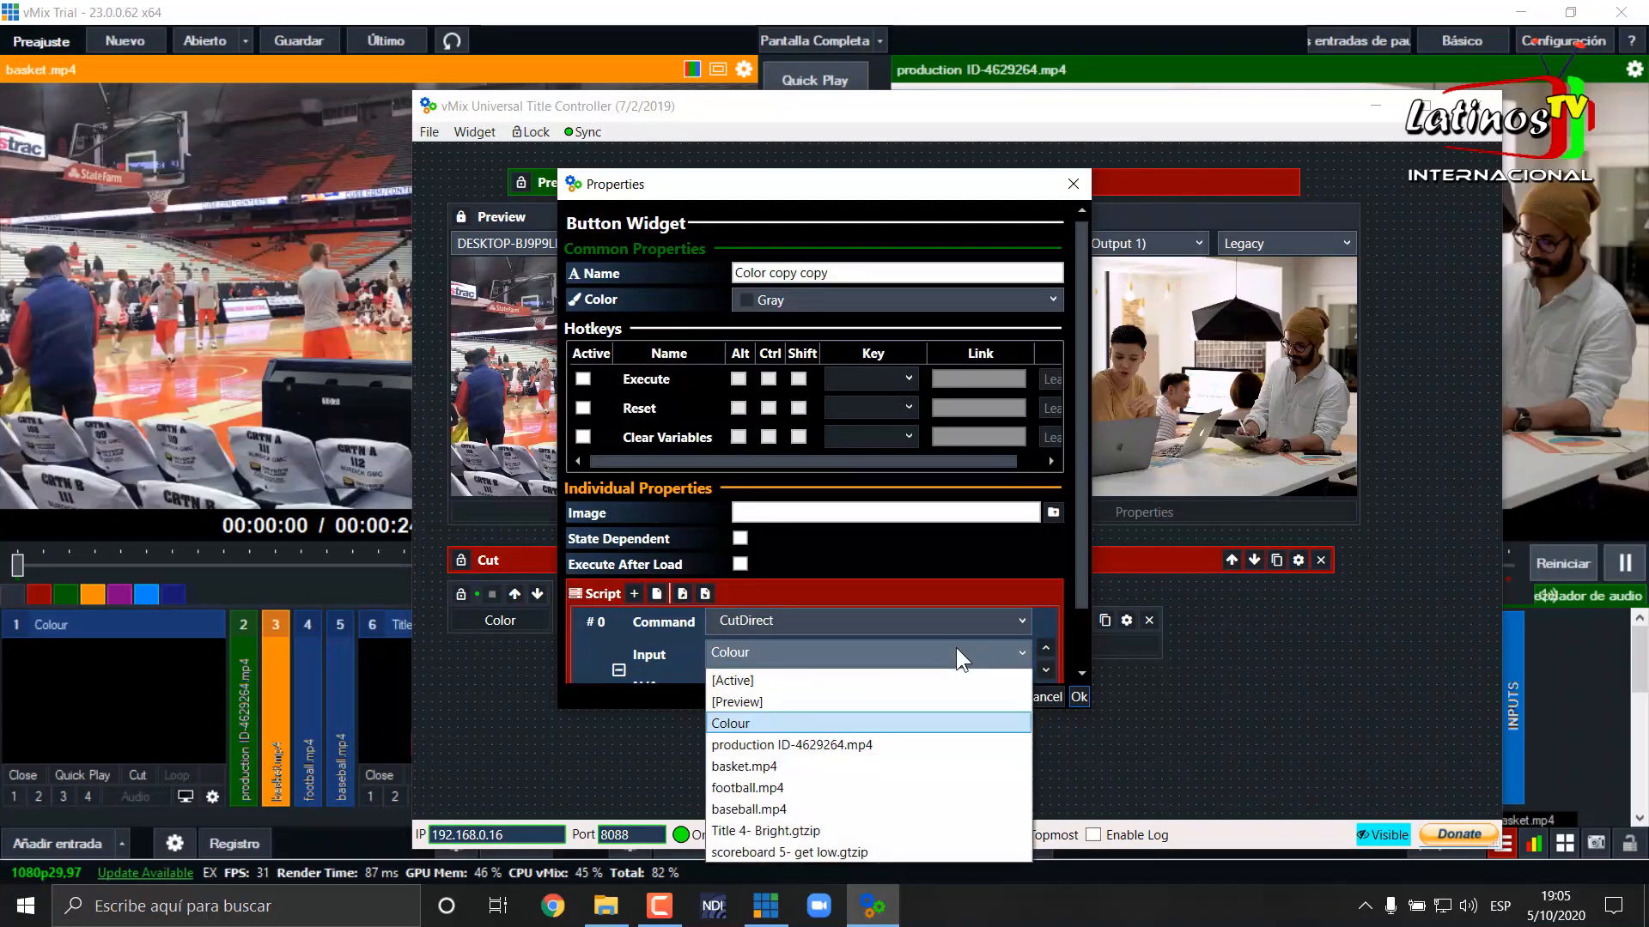
left_click(761, 766)
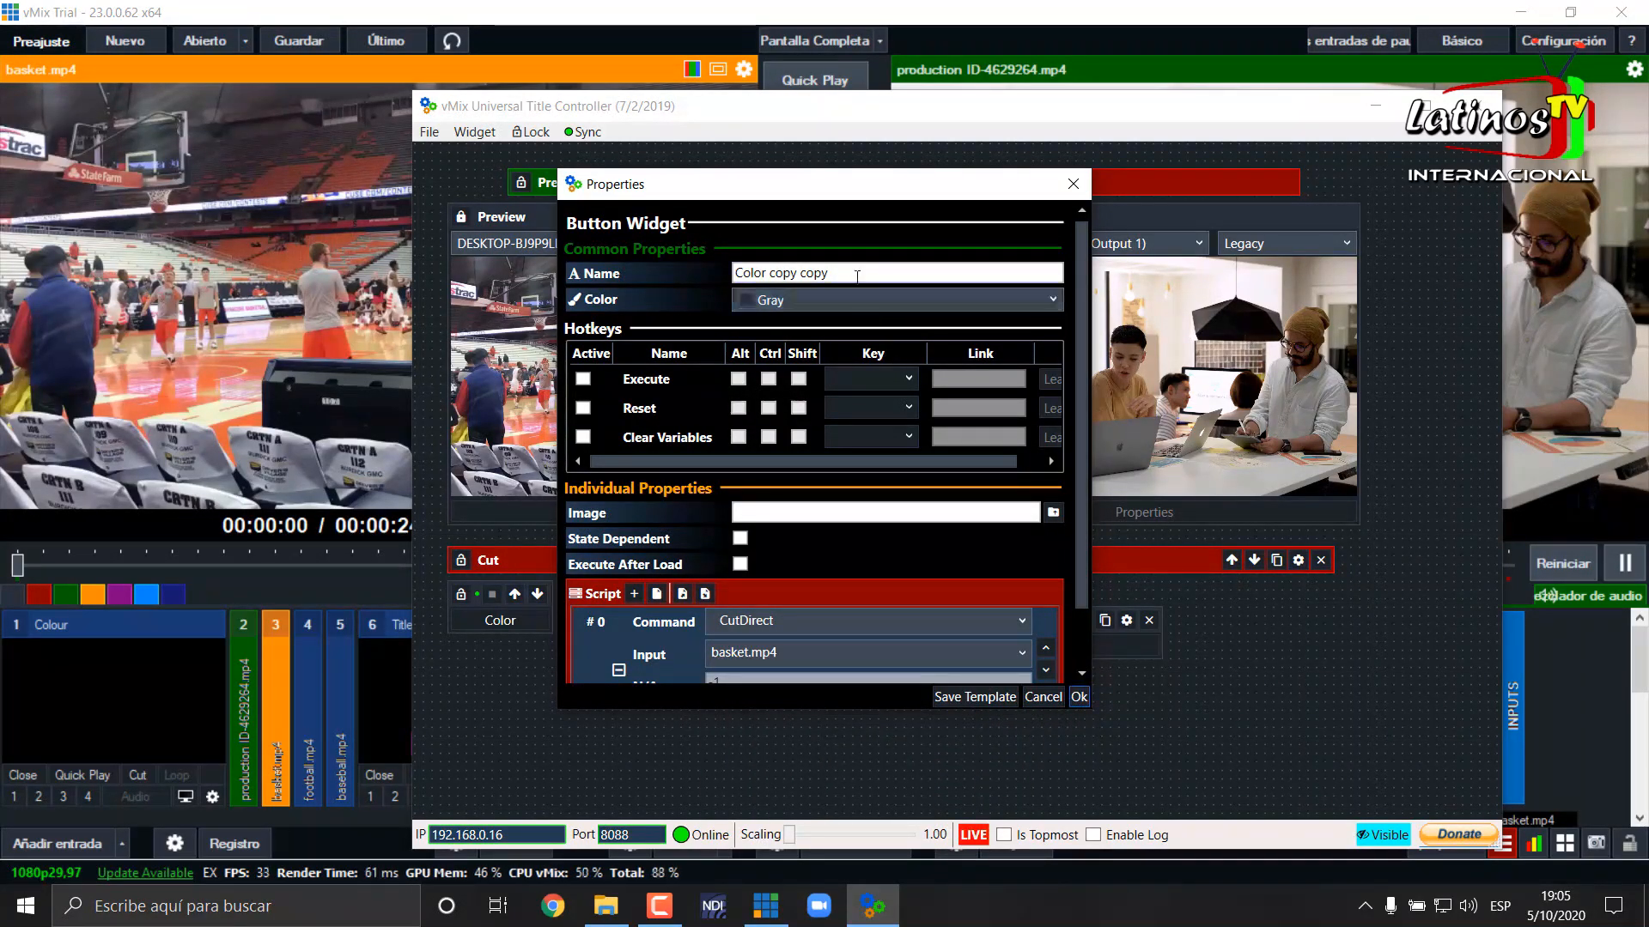
left_click_drag(852, 273, 669, 268)
type("cama2")
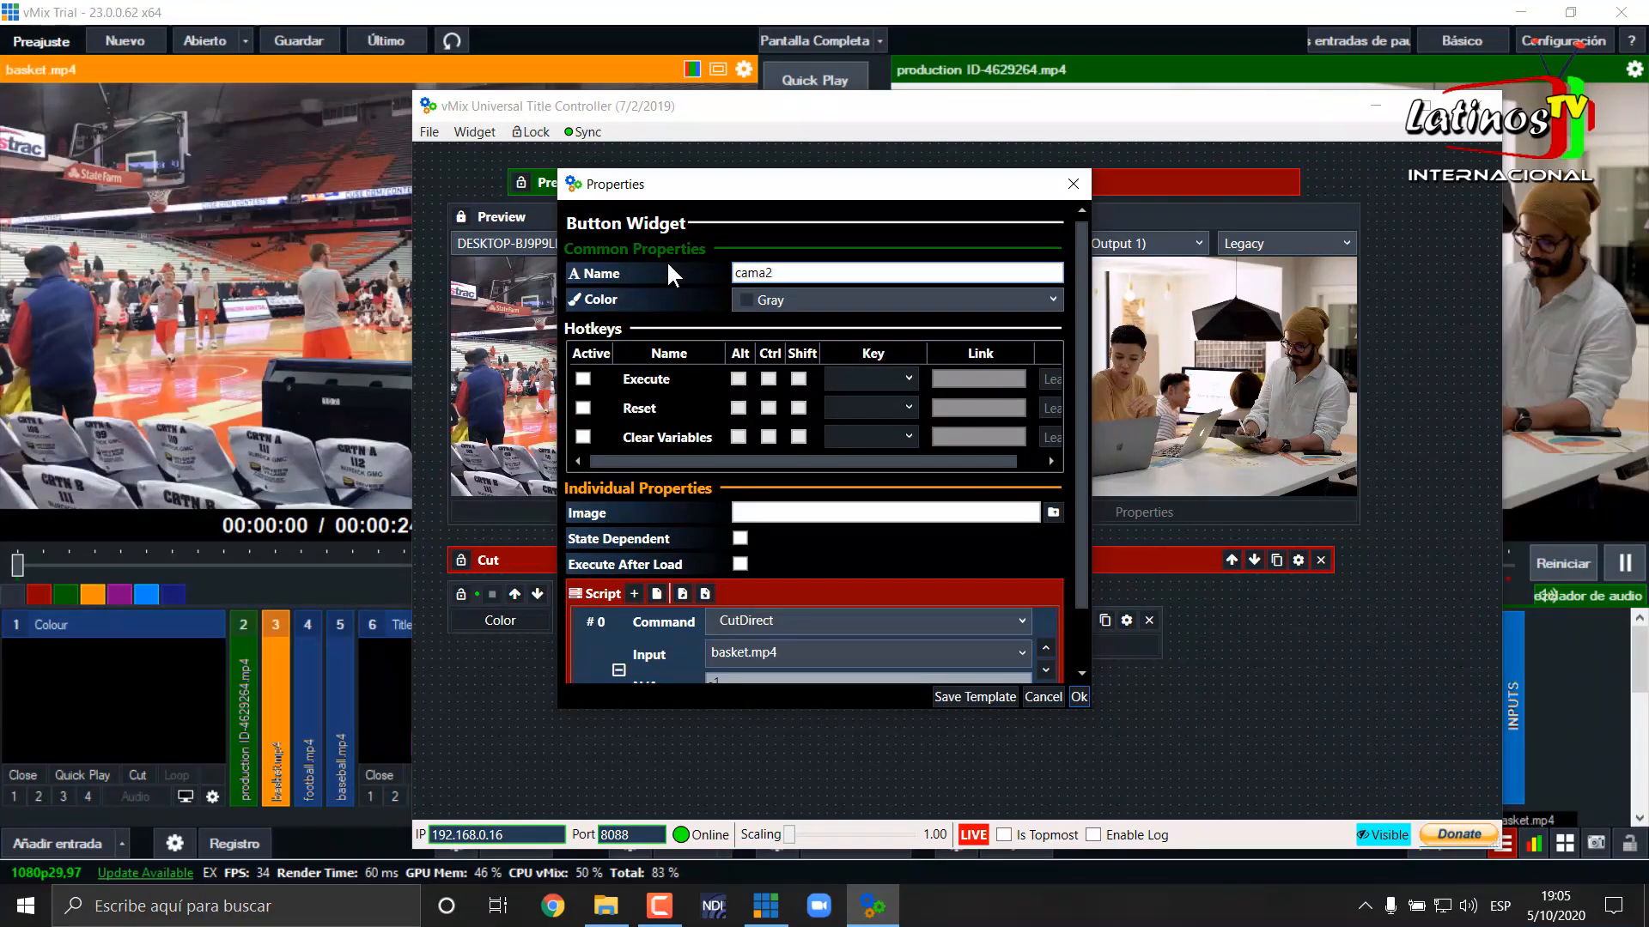
key("BackSpace")
key("BackSpace")
type("2")
key("Return")
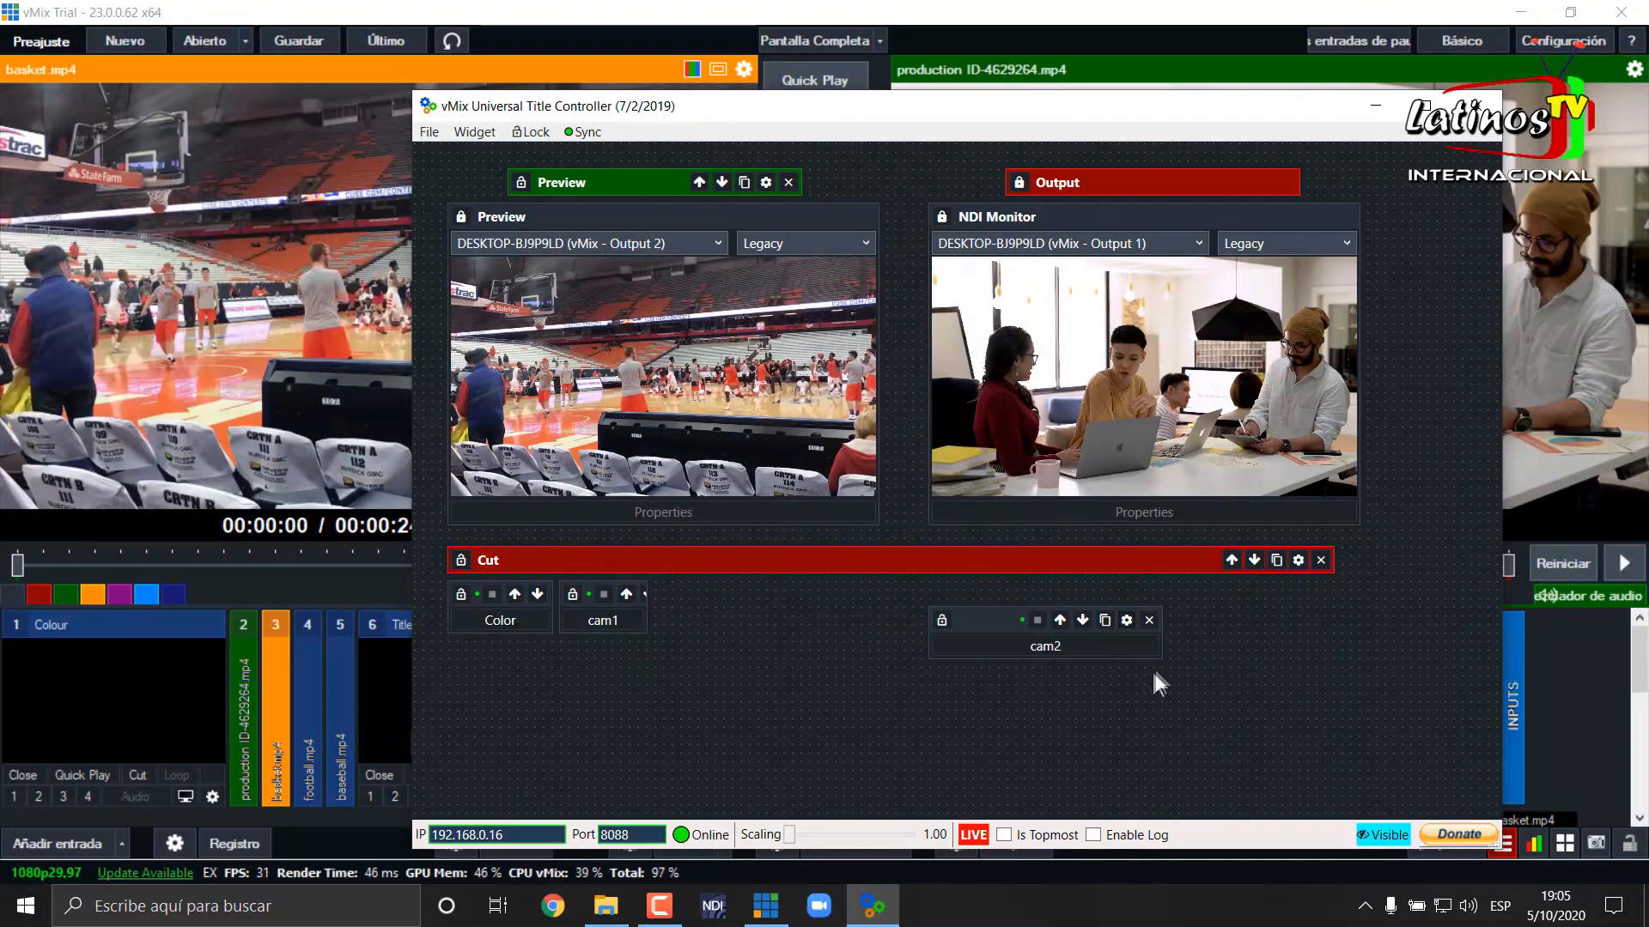
Duplicate the cam2 button, move the original beside cam1 below the Cut label, and narrow it to match
left_click(1105, 620)
left_click_drag(1000, 619, 730, 601)
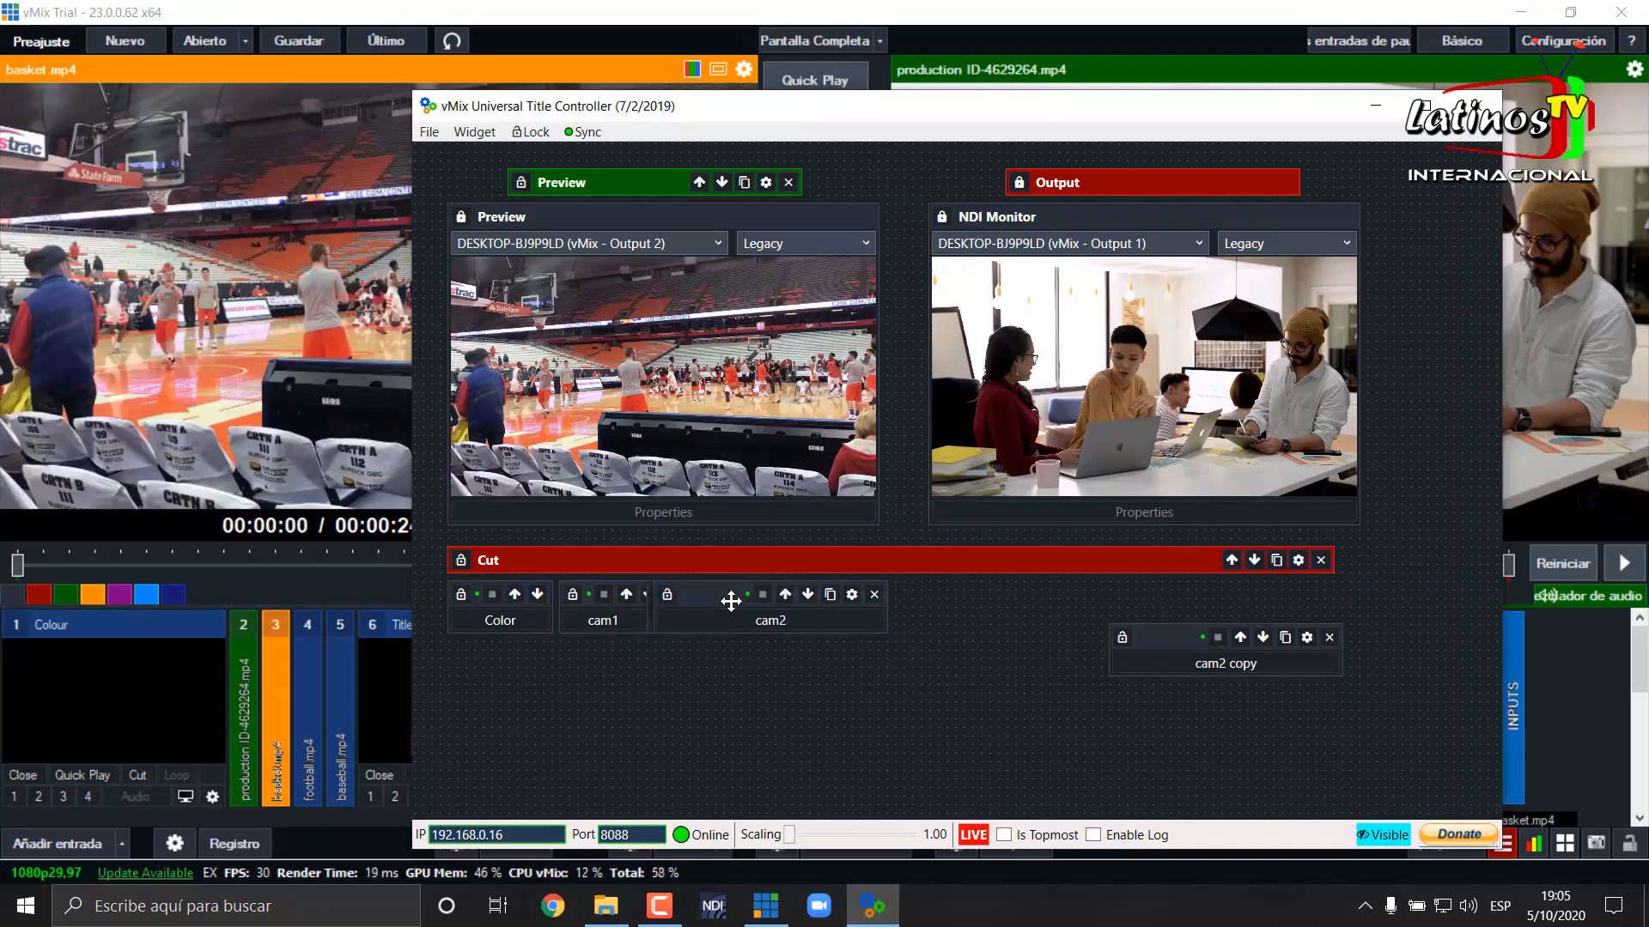
left_click_drag(889, 615, 736, 613)
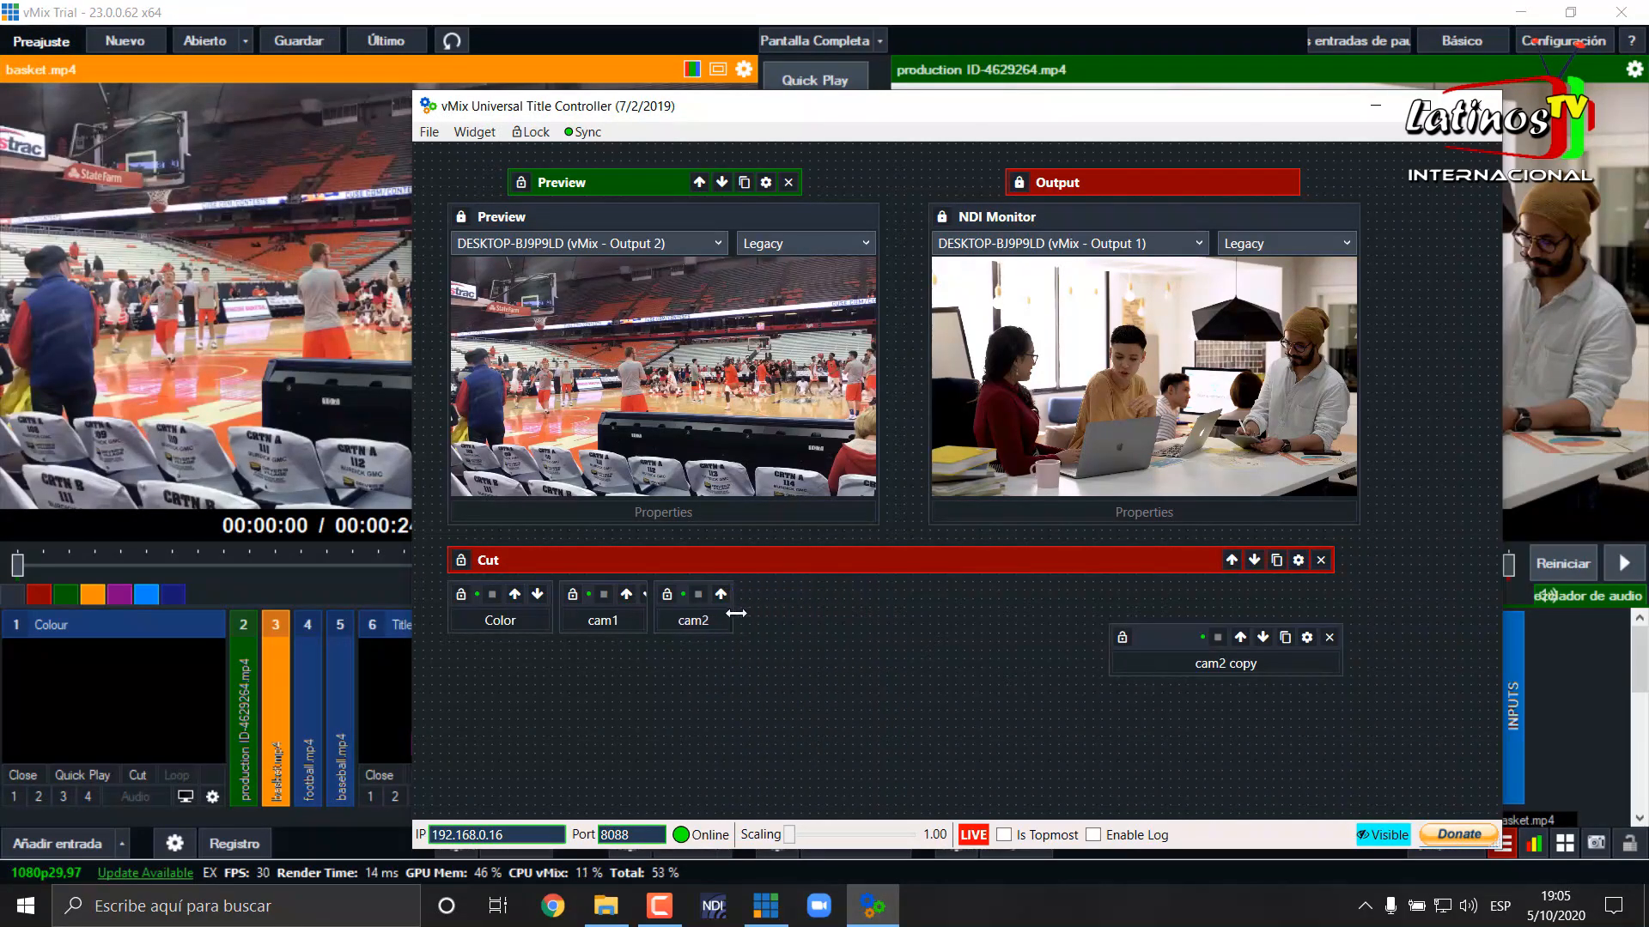
Set the cam2 copy button's CutDirect input to football.mp4 and rename the button as cam3
left_click(1306, 637)
left_click(878, 646)
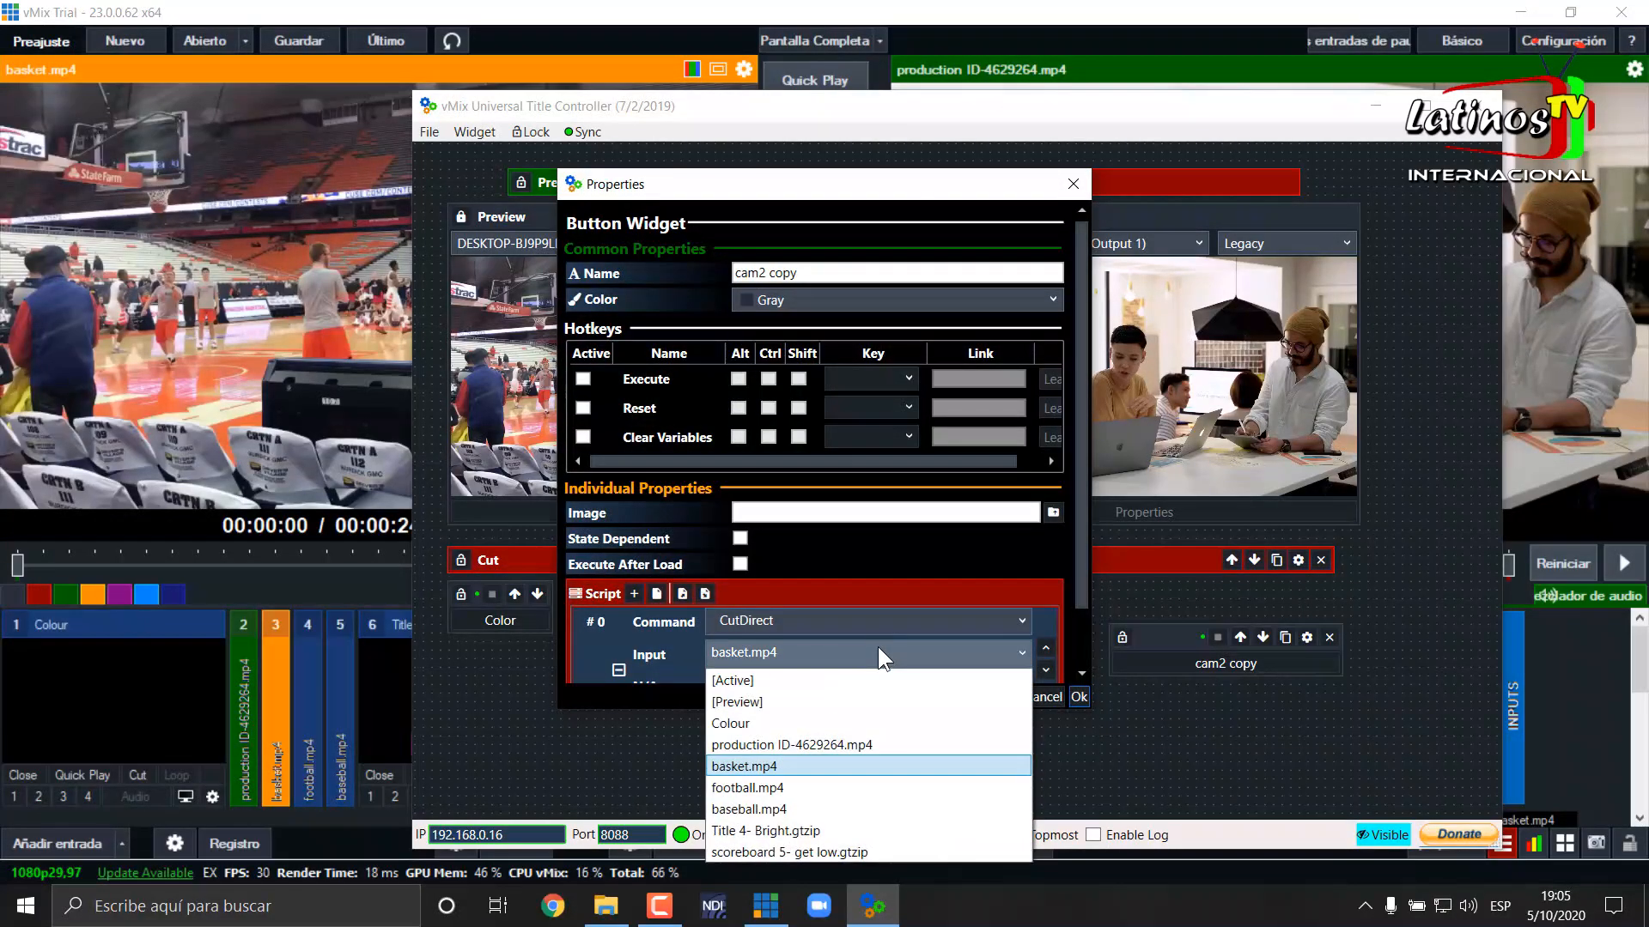
left_click(811, 788)
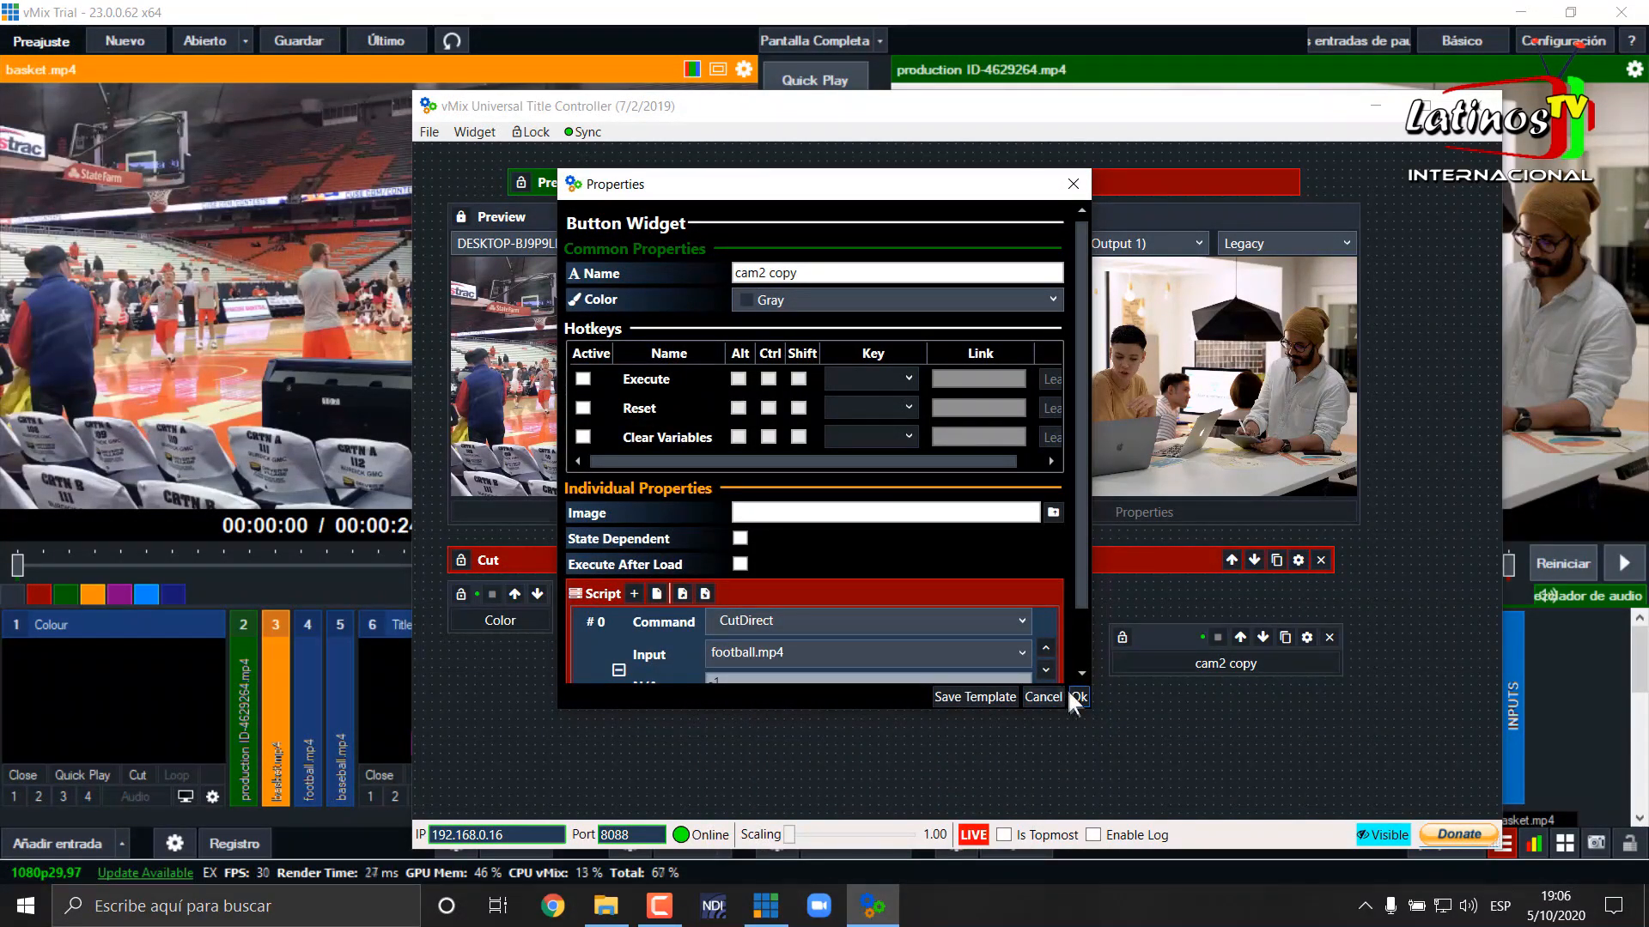
left_click_drag(762, 275, 879, 281)
type("3")
key("Return")
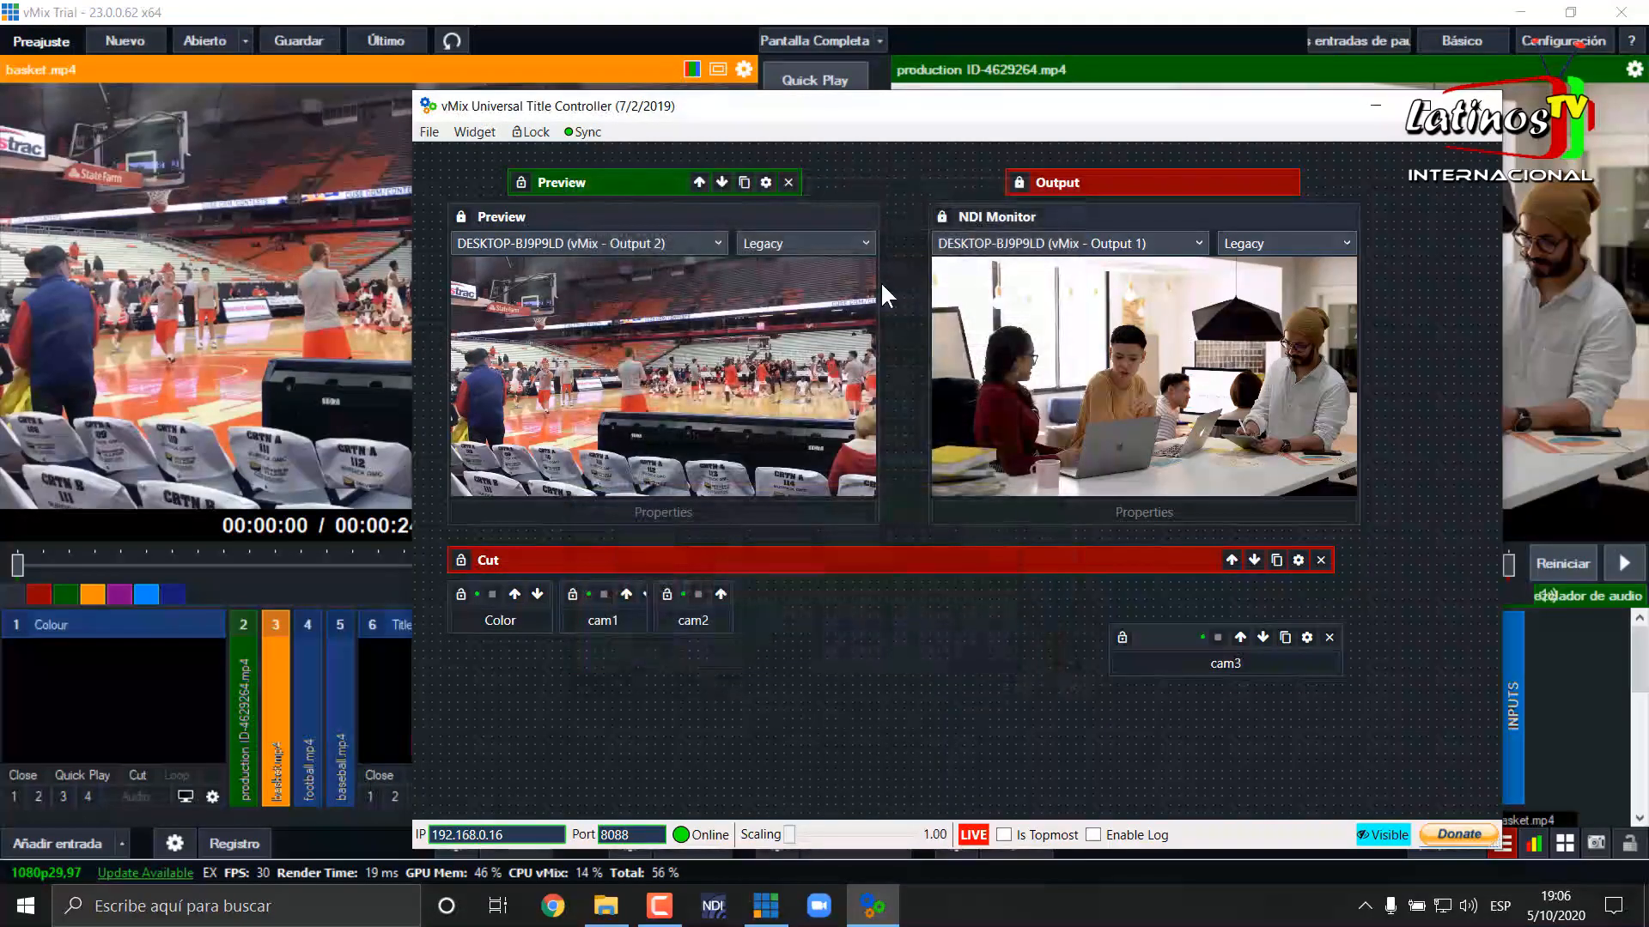
Duplicate the cam3 button, move the original beside cam2, and narrow it to match the row
left_click(1284, 638)
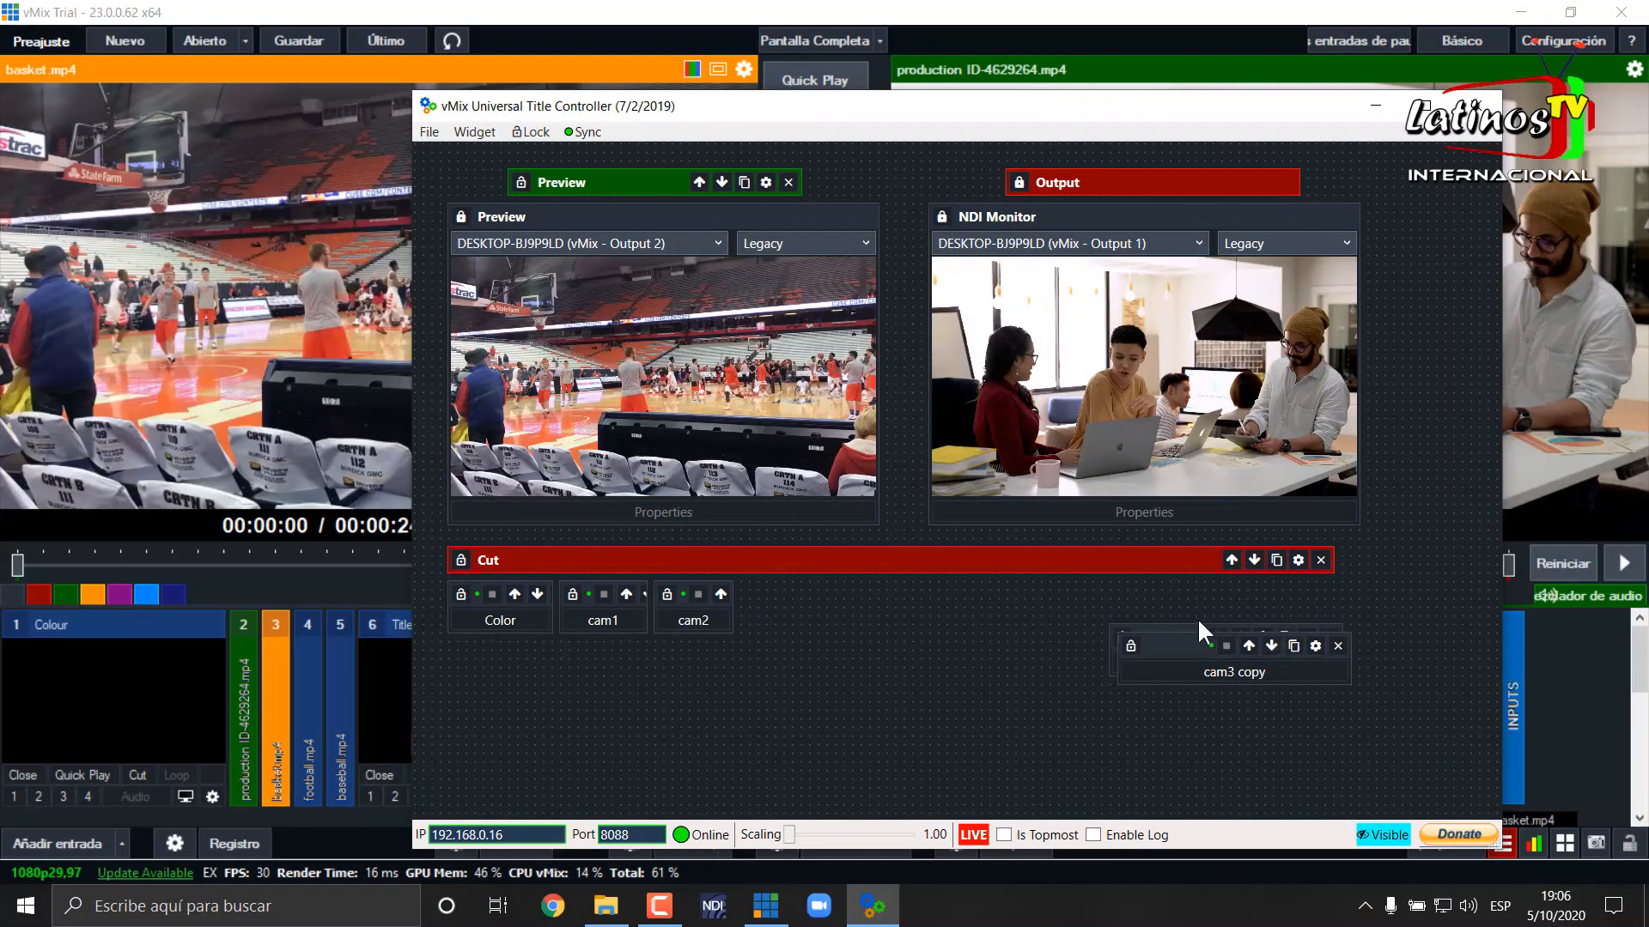
left_click_drag(1170, 632, 785, 594)
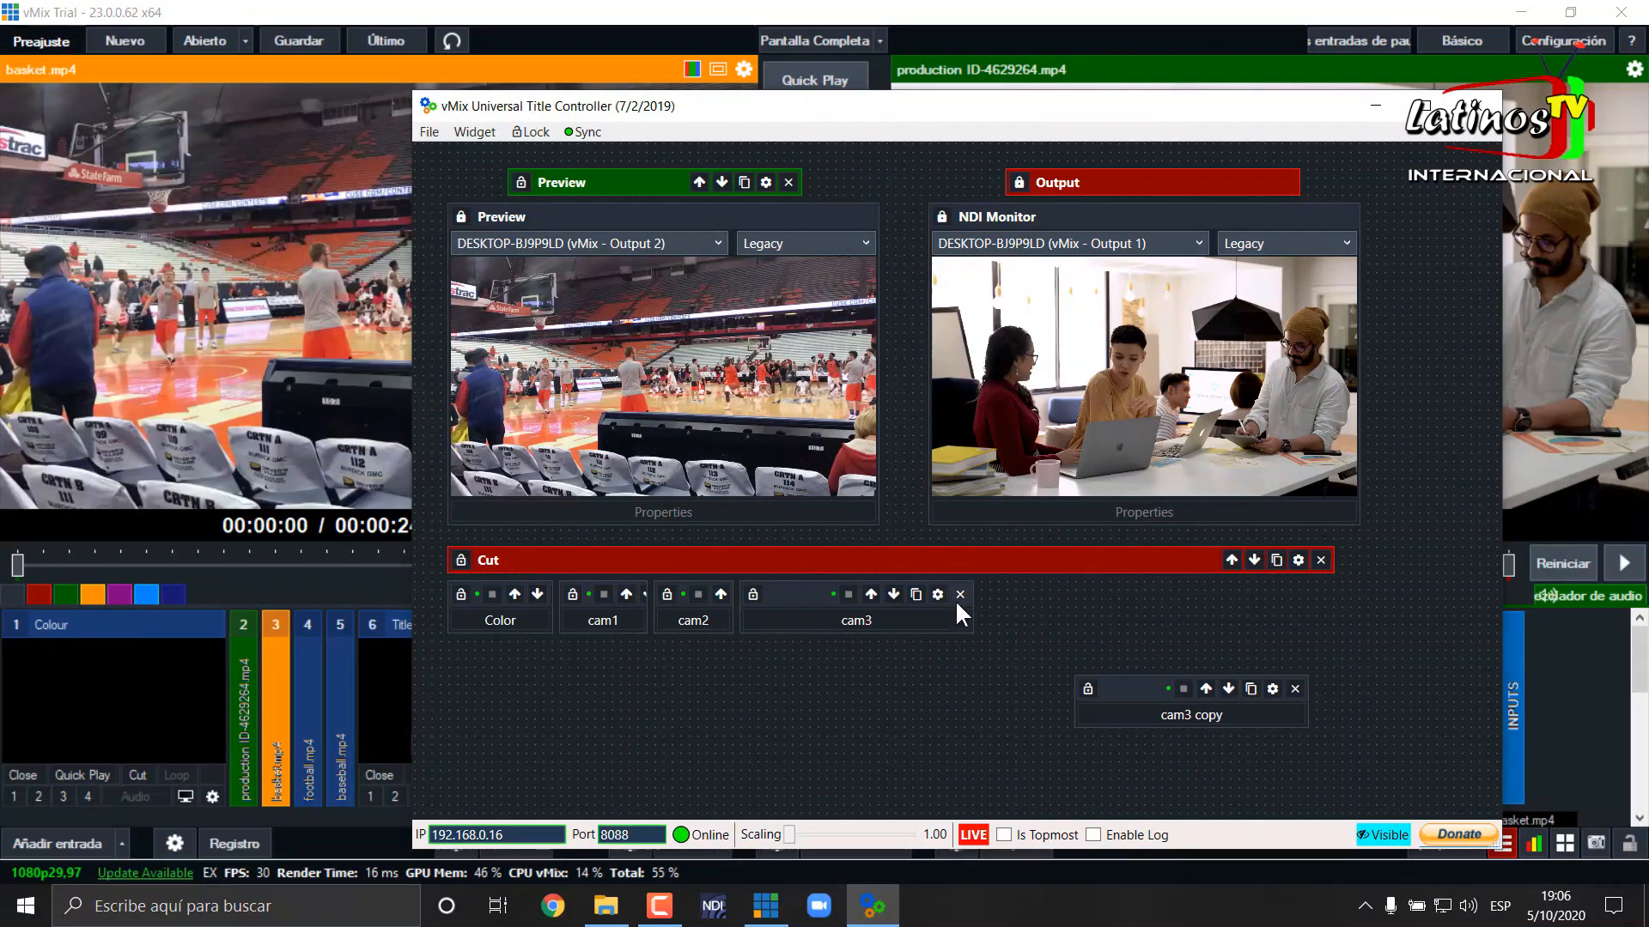
left_click_drag(969, 600, 818, 601)
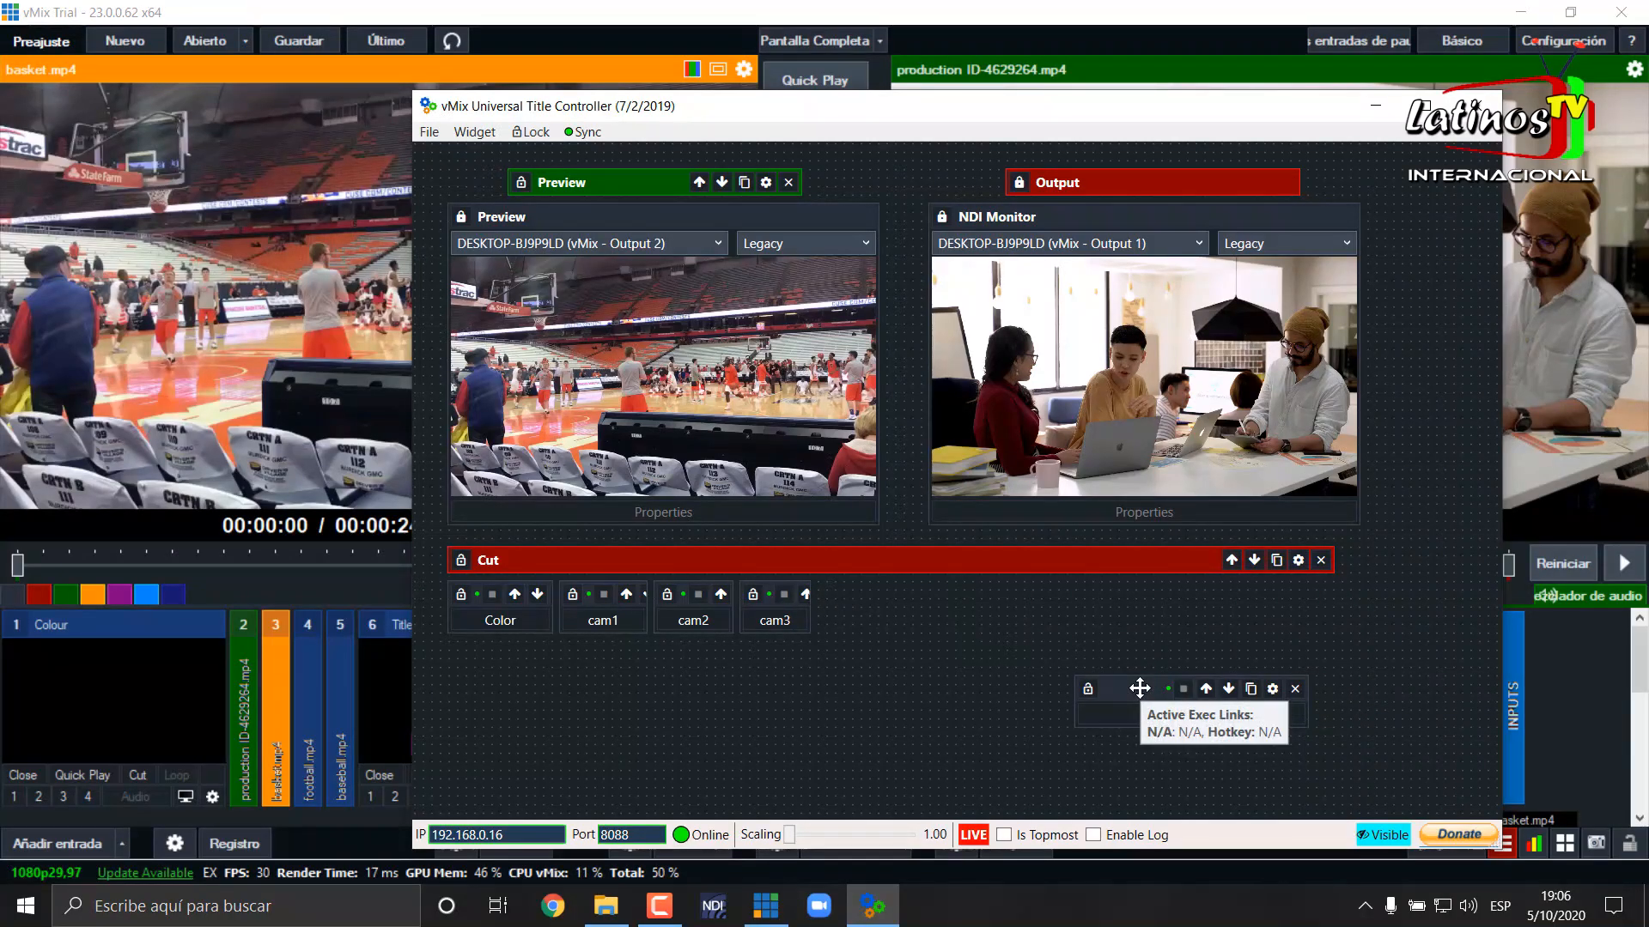
Rename the cam3 copy button as cam4 and set its CutDirect input to baseball.mp4
left_click(1271, 687)
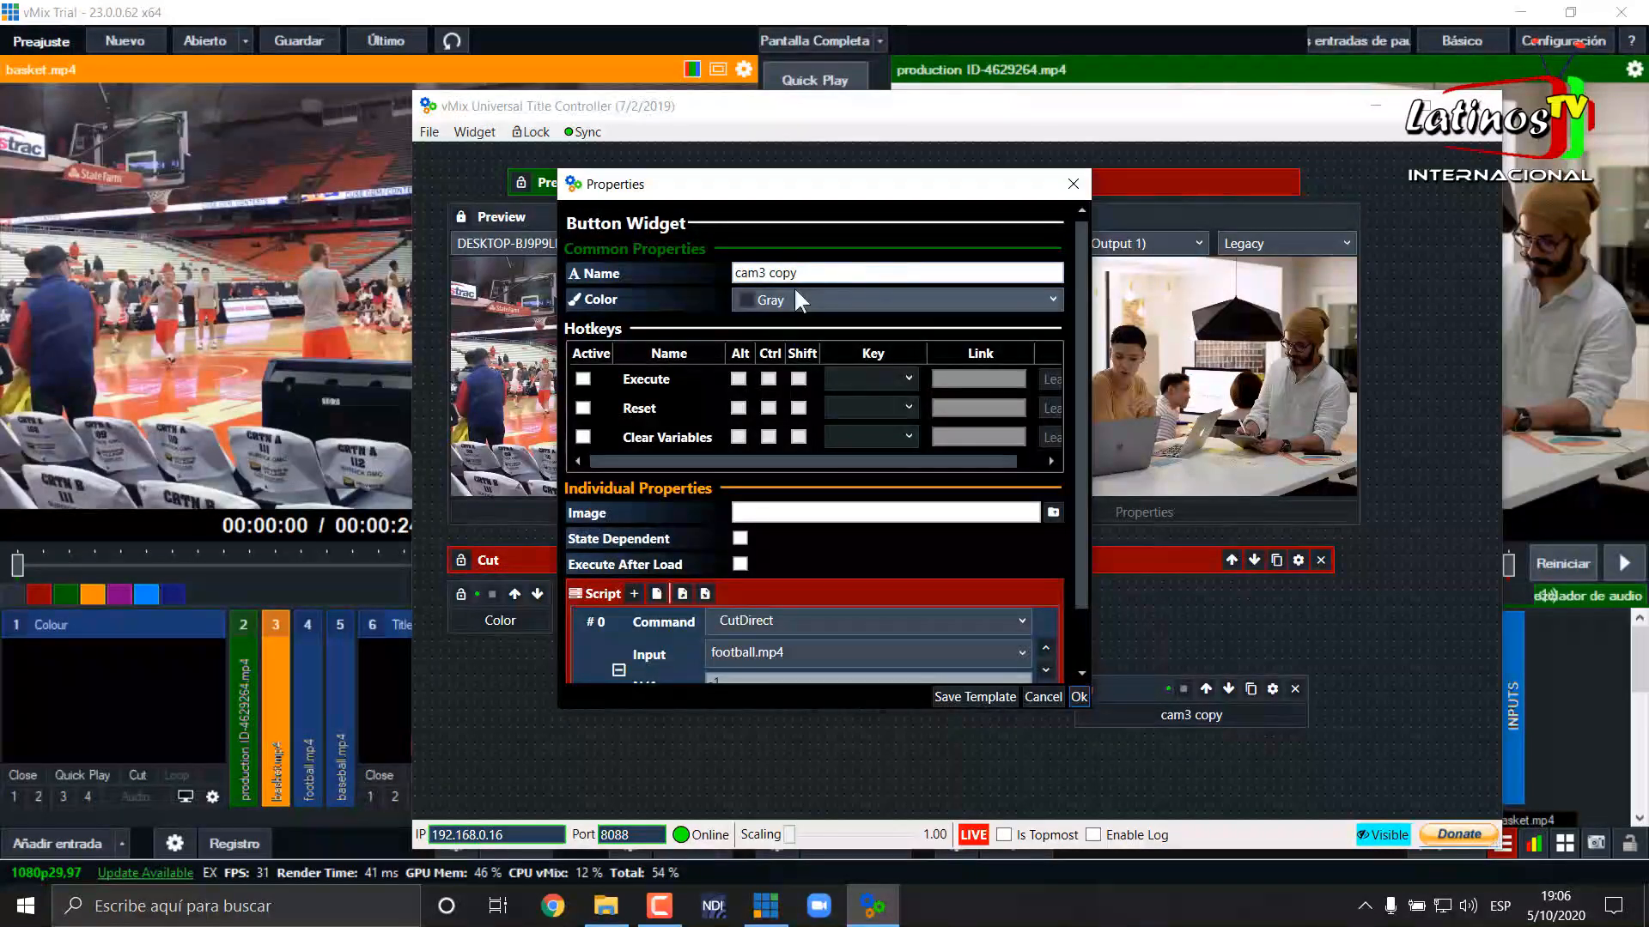
left_click_drag(749, 272, 940, 308)
type("m4")
left_click(1078, 692)
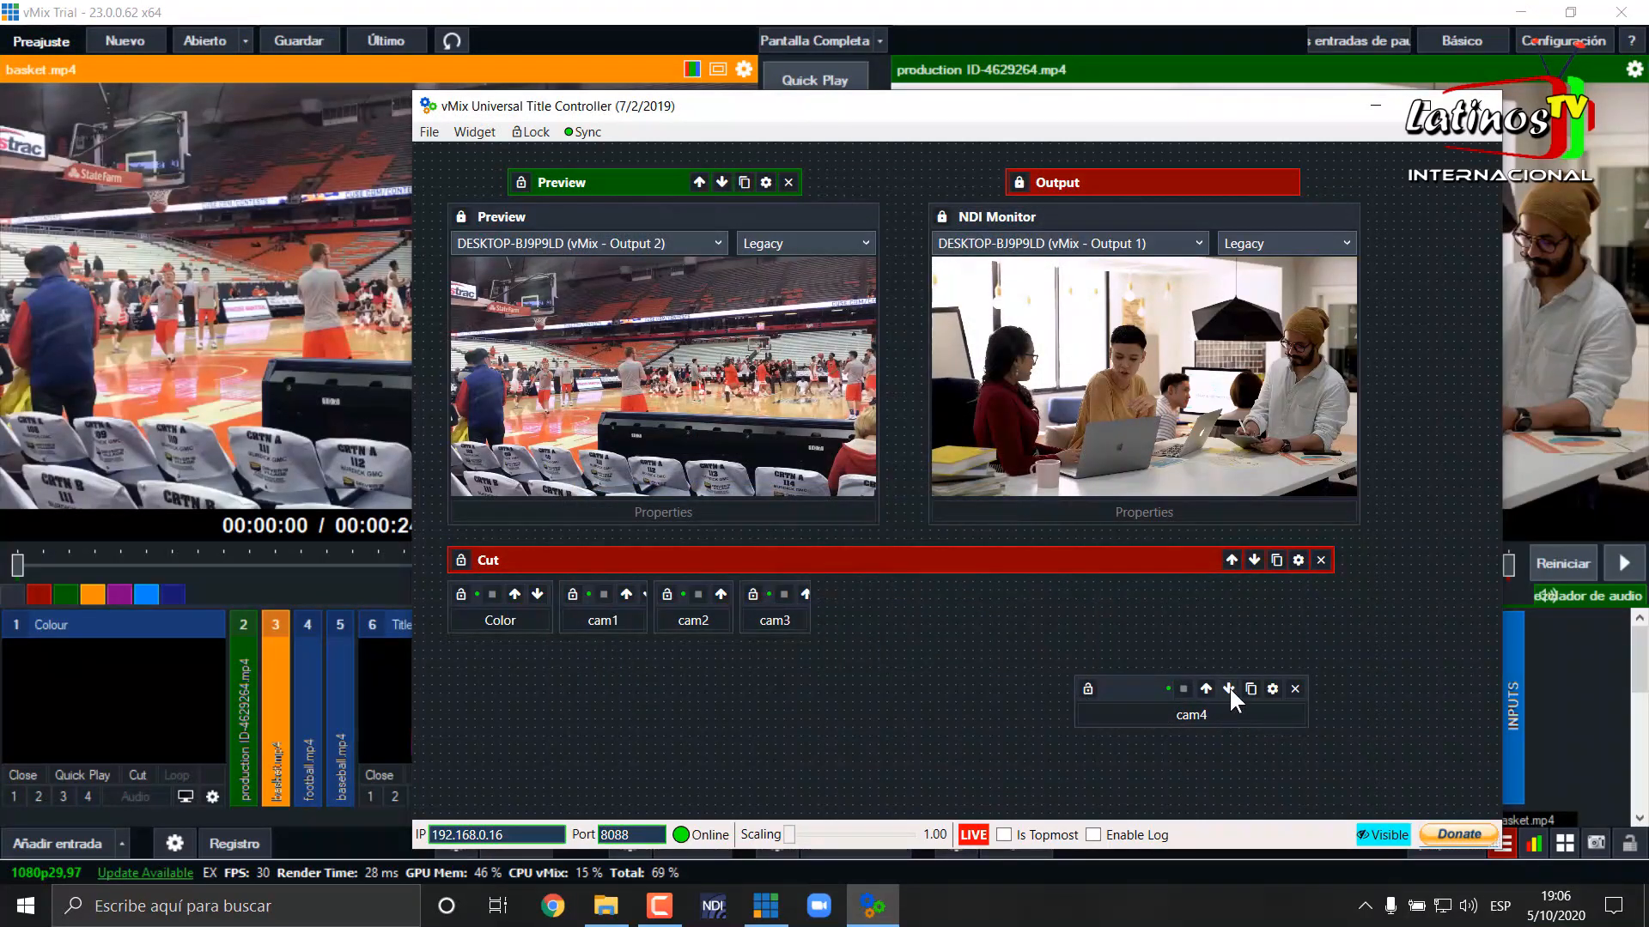
left_click(1273, 687)
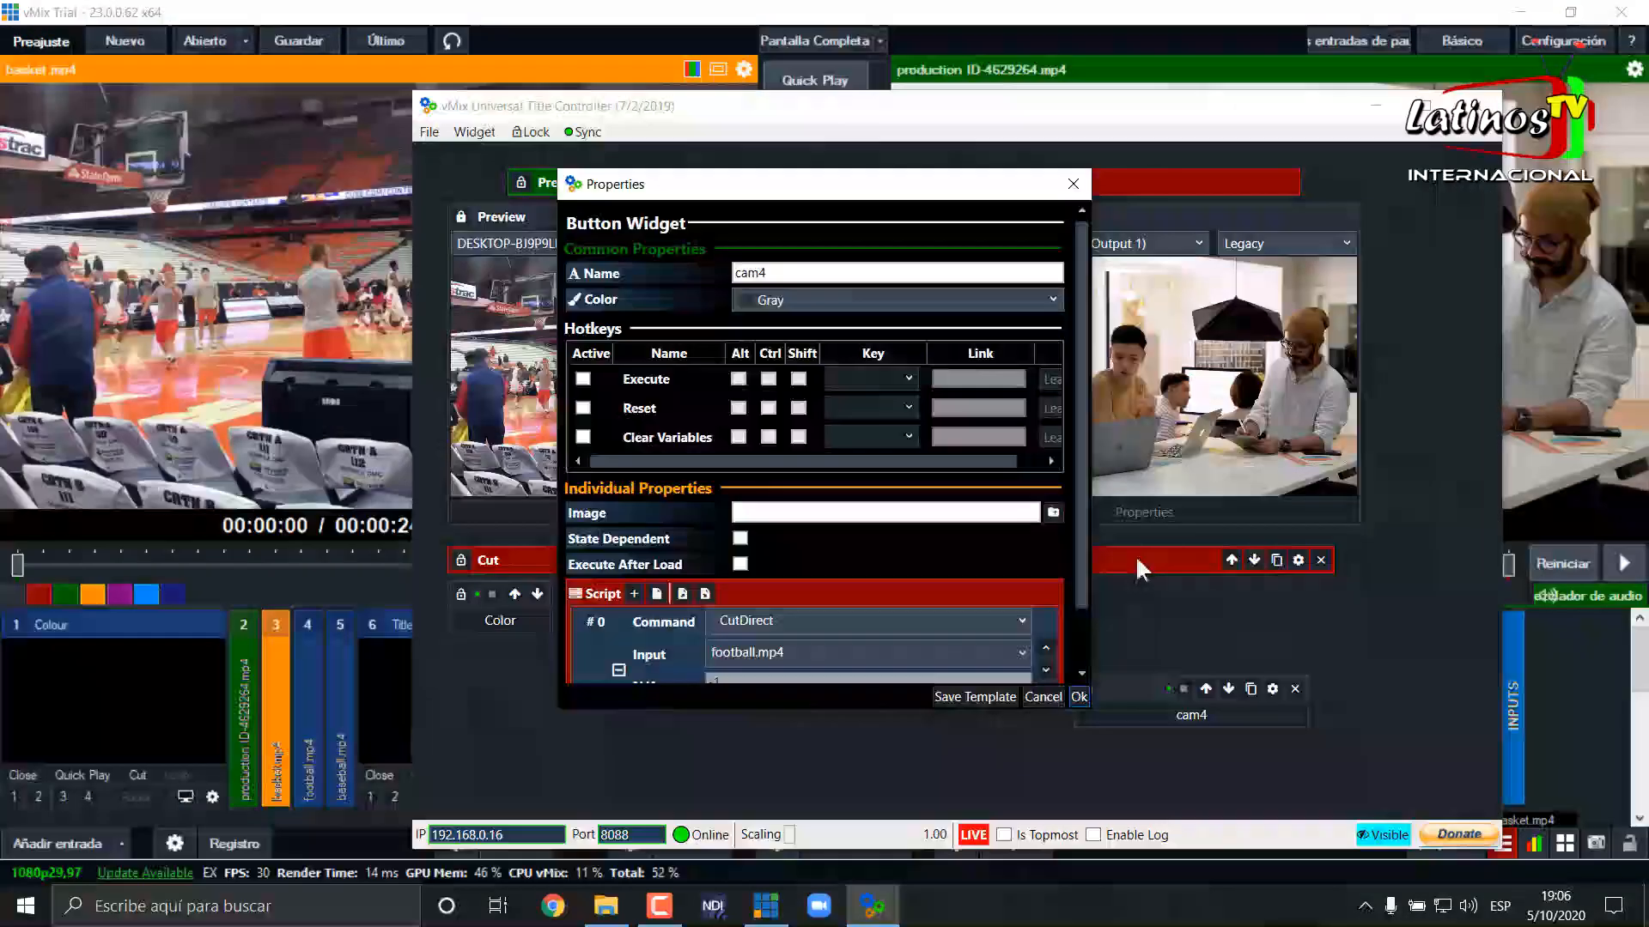
scroll(833, 636, "down", 1)
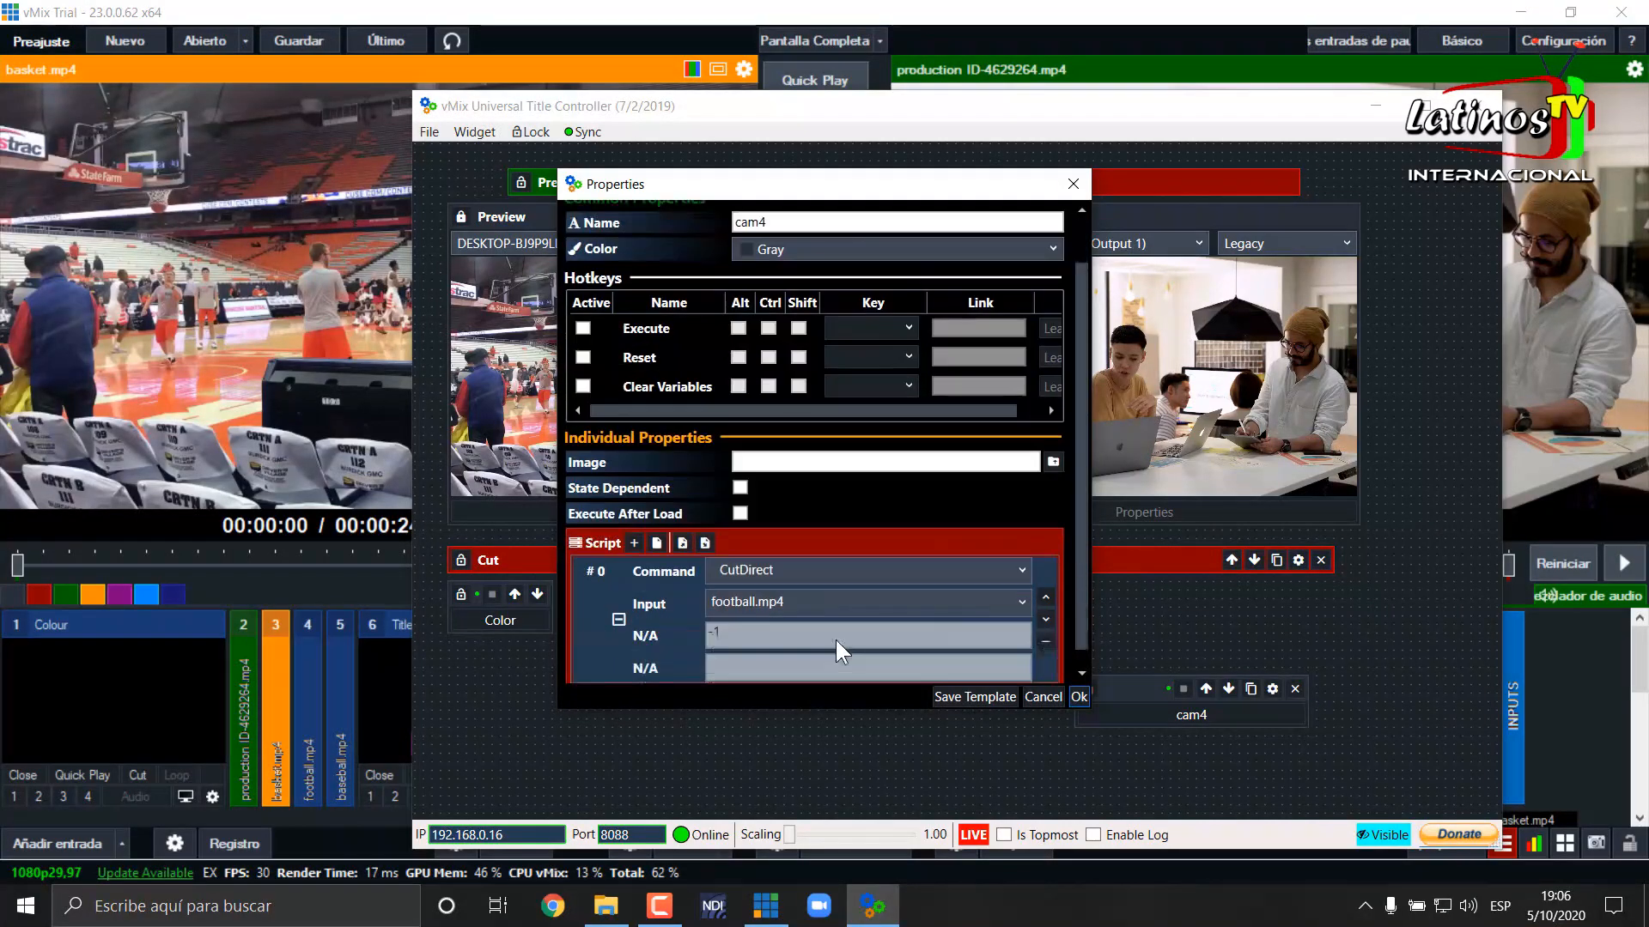
left_click(841, 603)
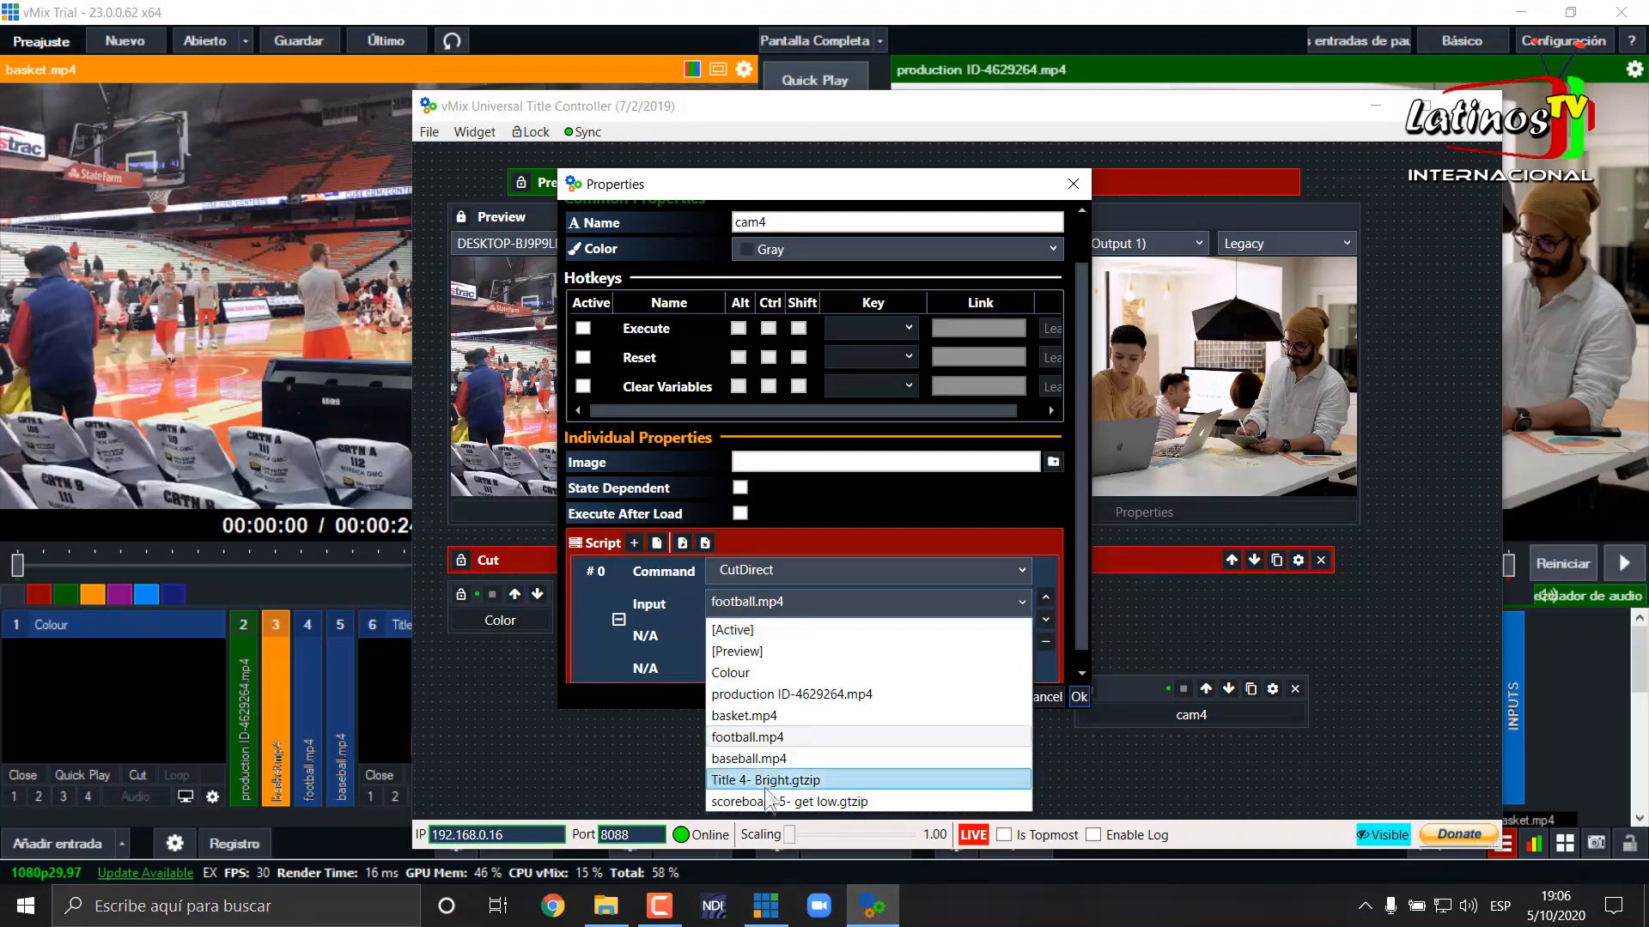
left_click(778, 759)
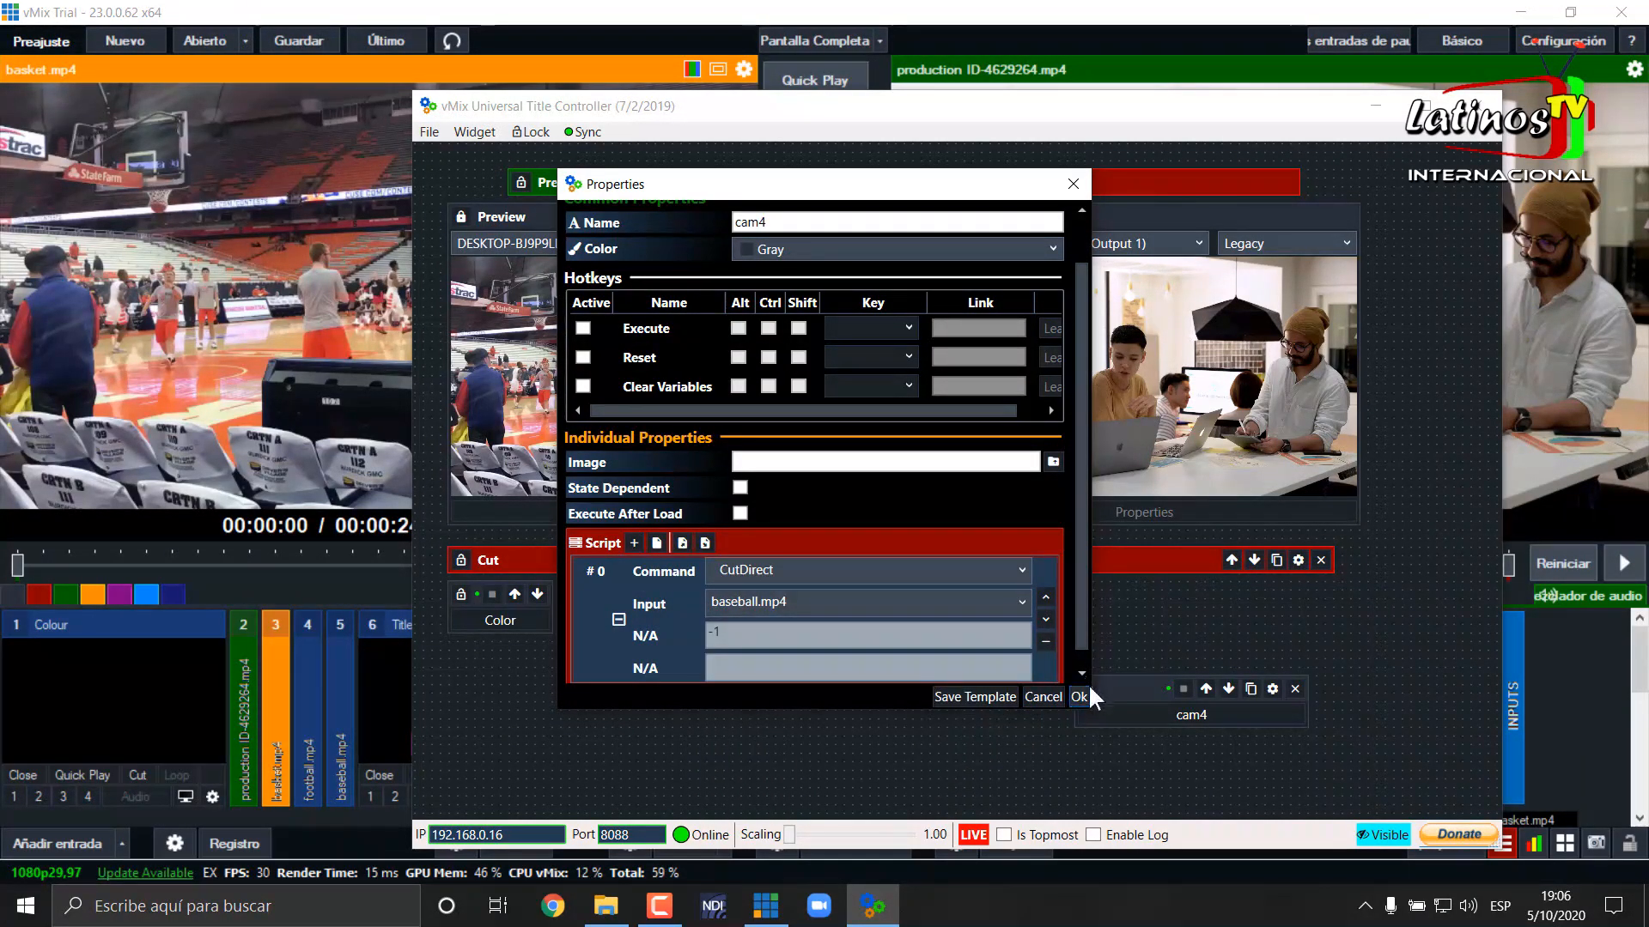
left_click(1079, 696)
Move the cam4 button beside cam3 below the Cut label and narrow it to match the row
left_click_drag(1136, 690, 881, 603)
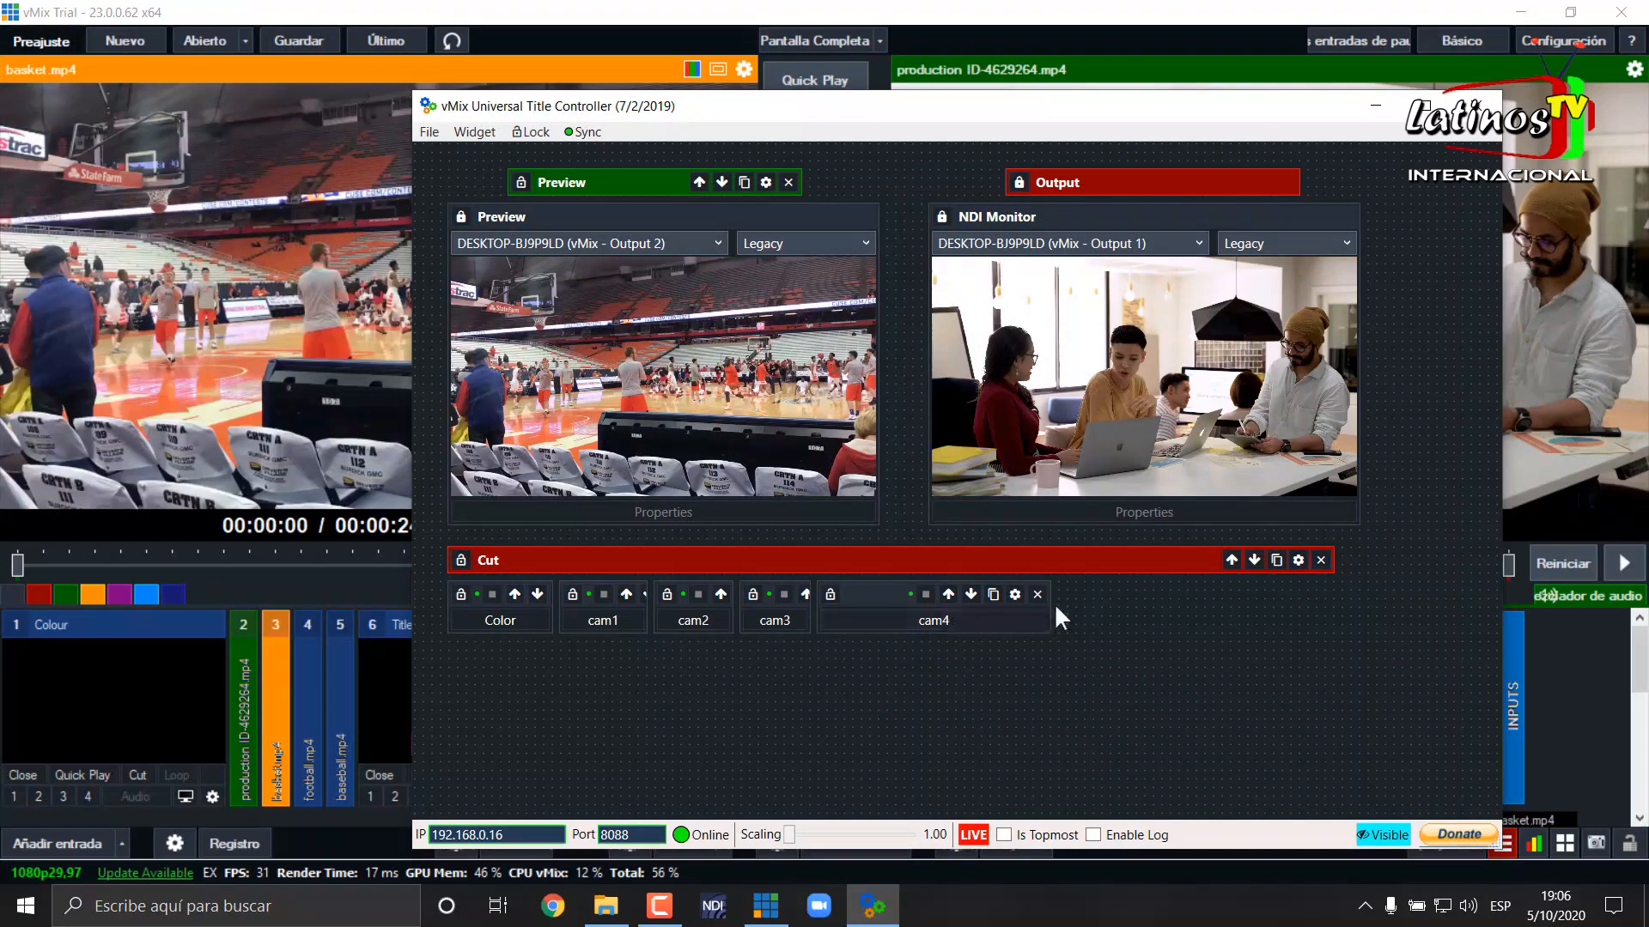
left_click_drag(1051, 605, 882, 613)
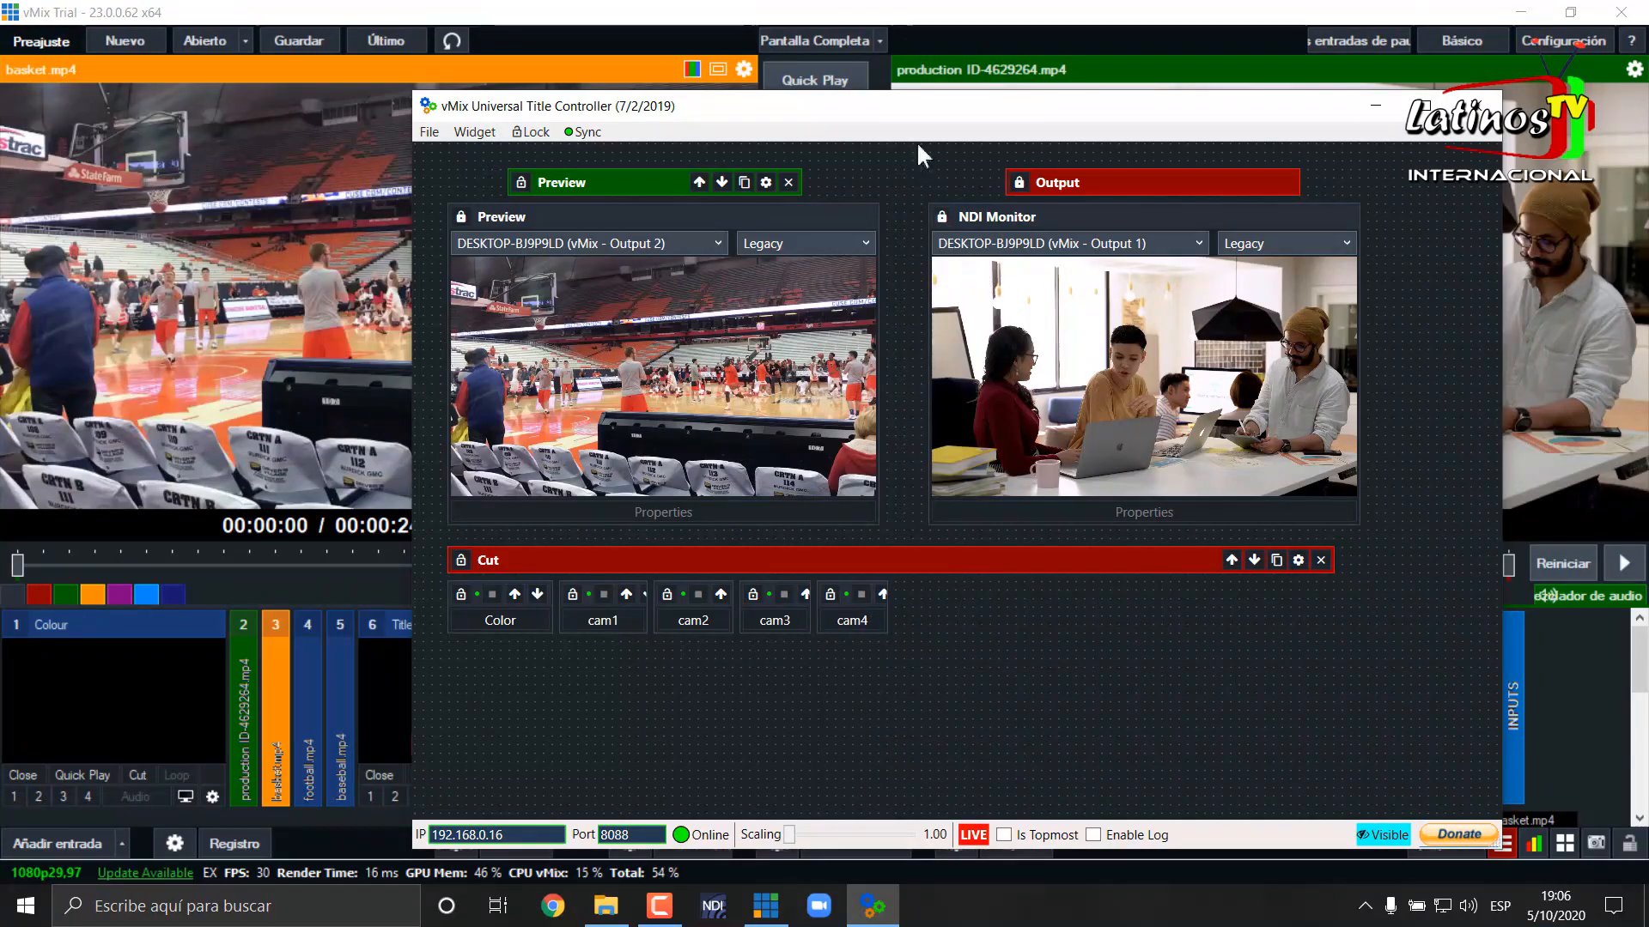
Test the Cut row by triggering Color, cam1, cam2, cam3 and cam4 in turn, ending on Color
left_click_drag(924, 103, 874, 151)
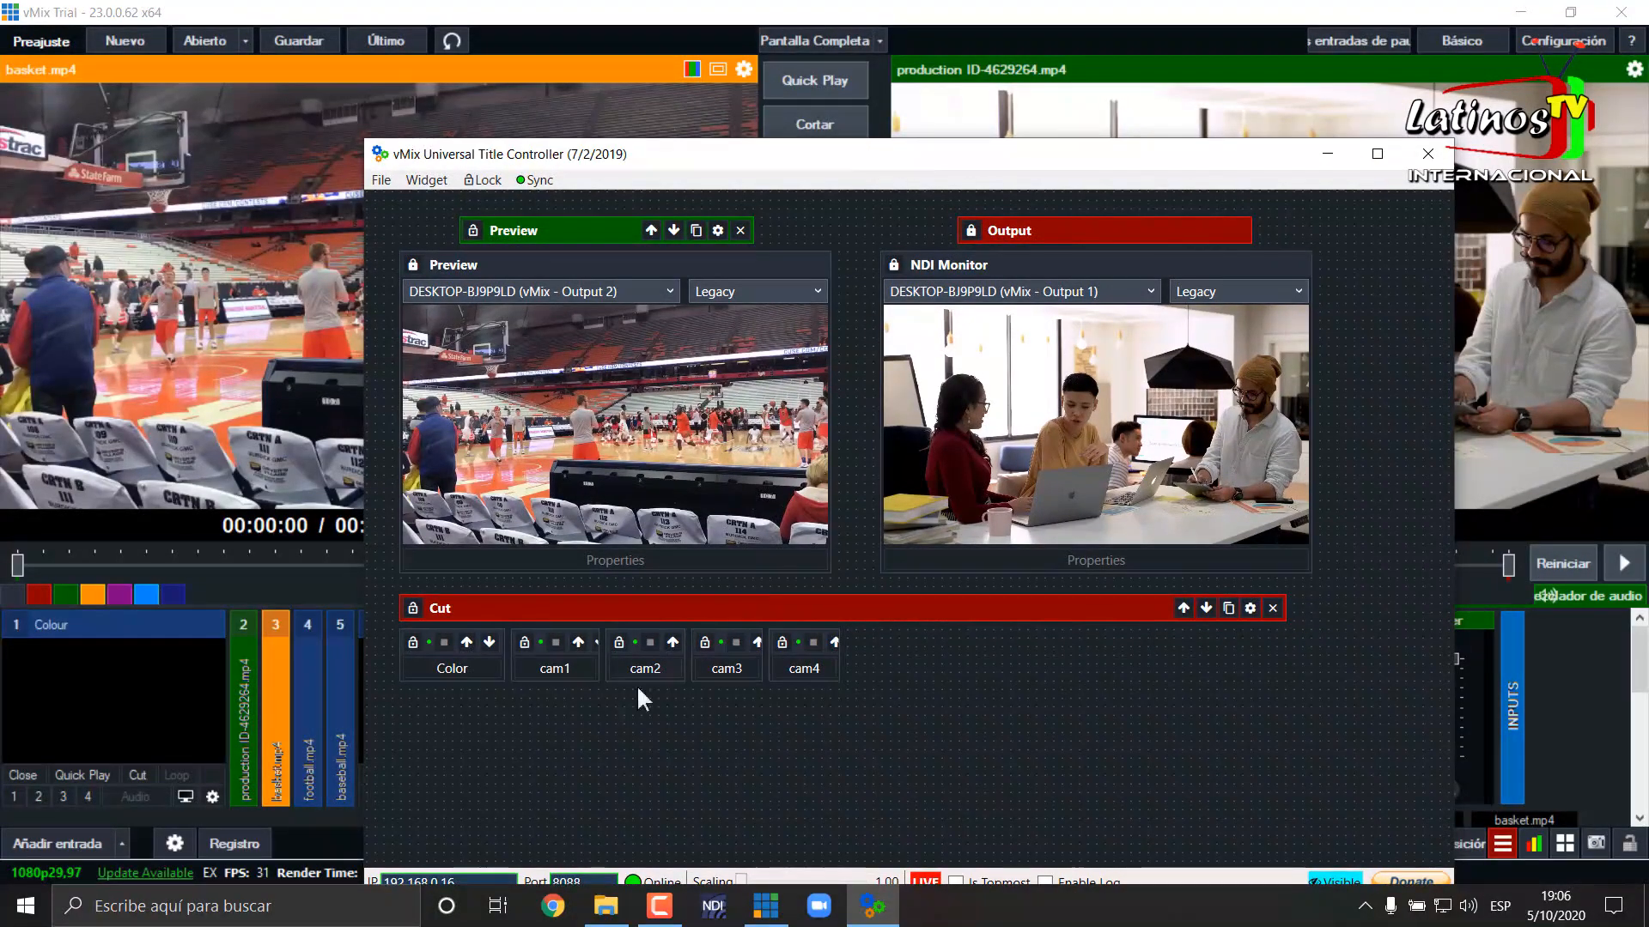
left_click(446, 665)
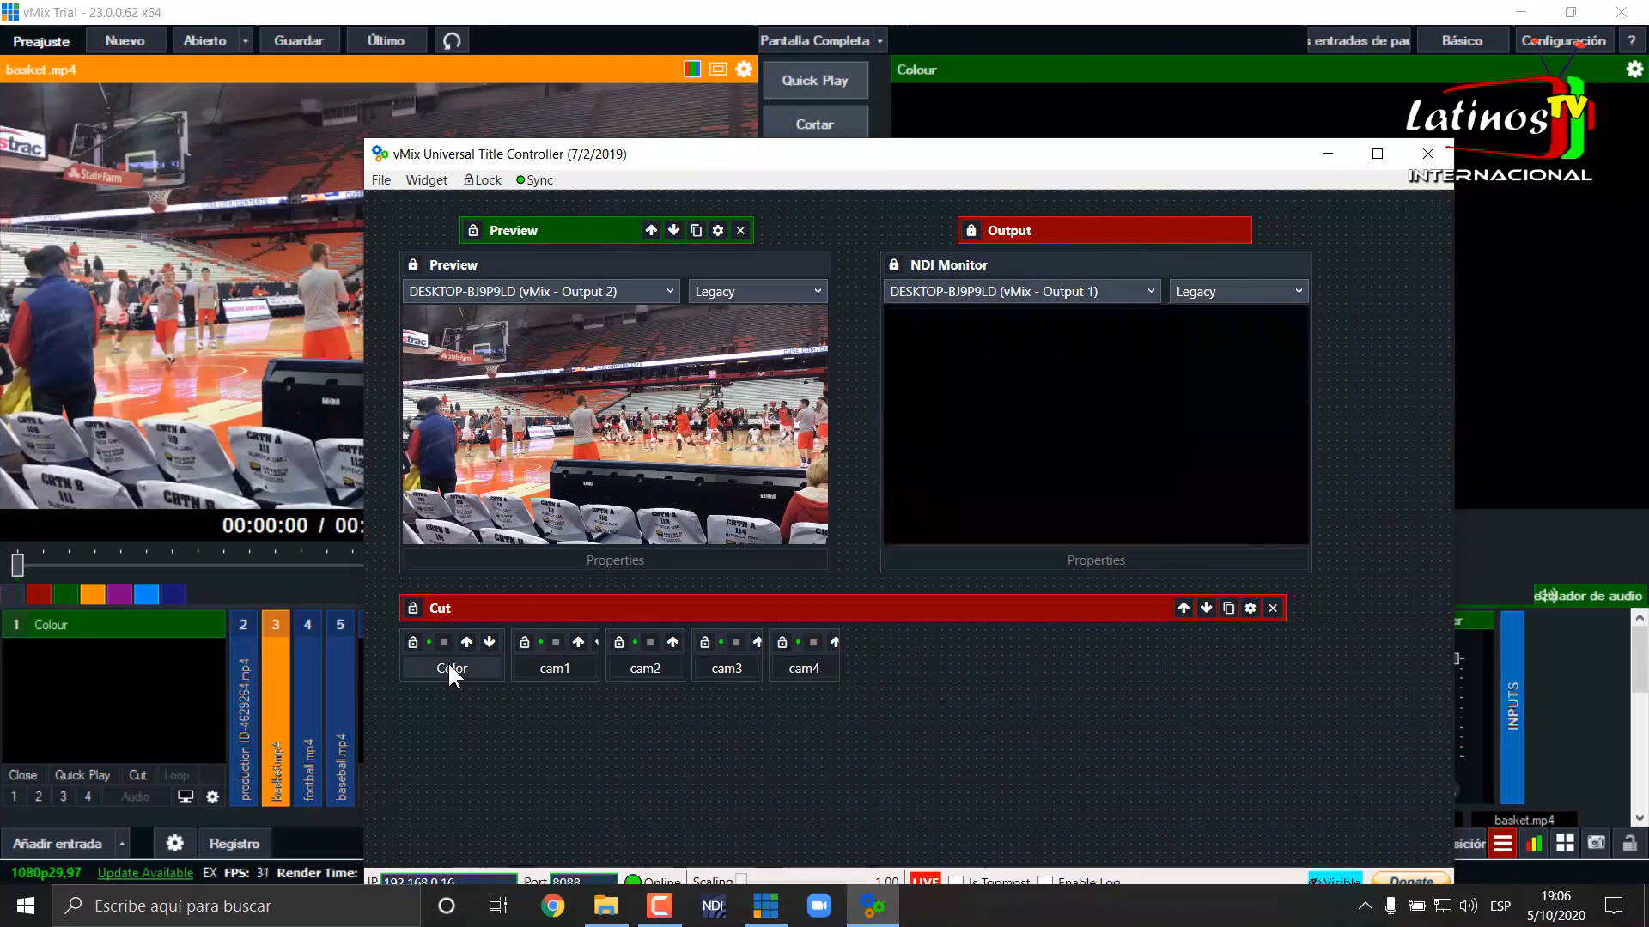
left_click(553, 670)
left_click(643, 666)
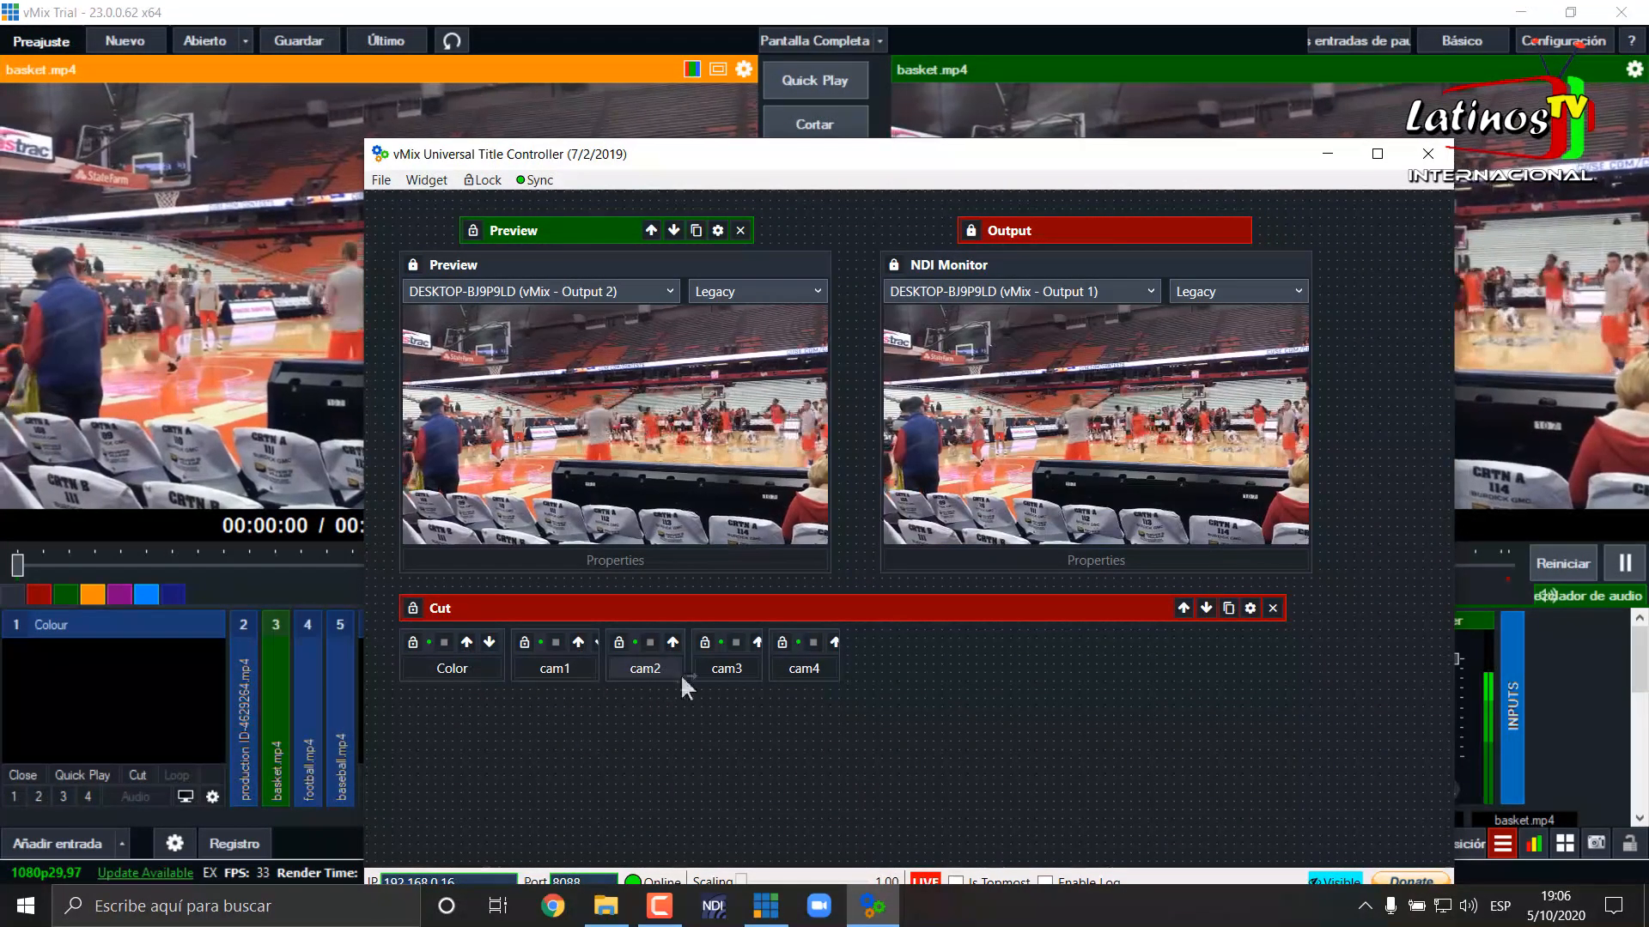
left_click(731, 667)
left_click(805, 669)
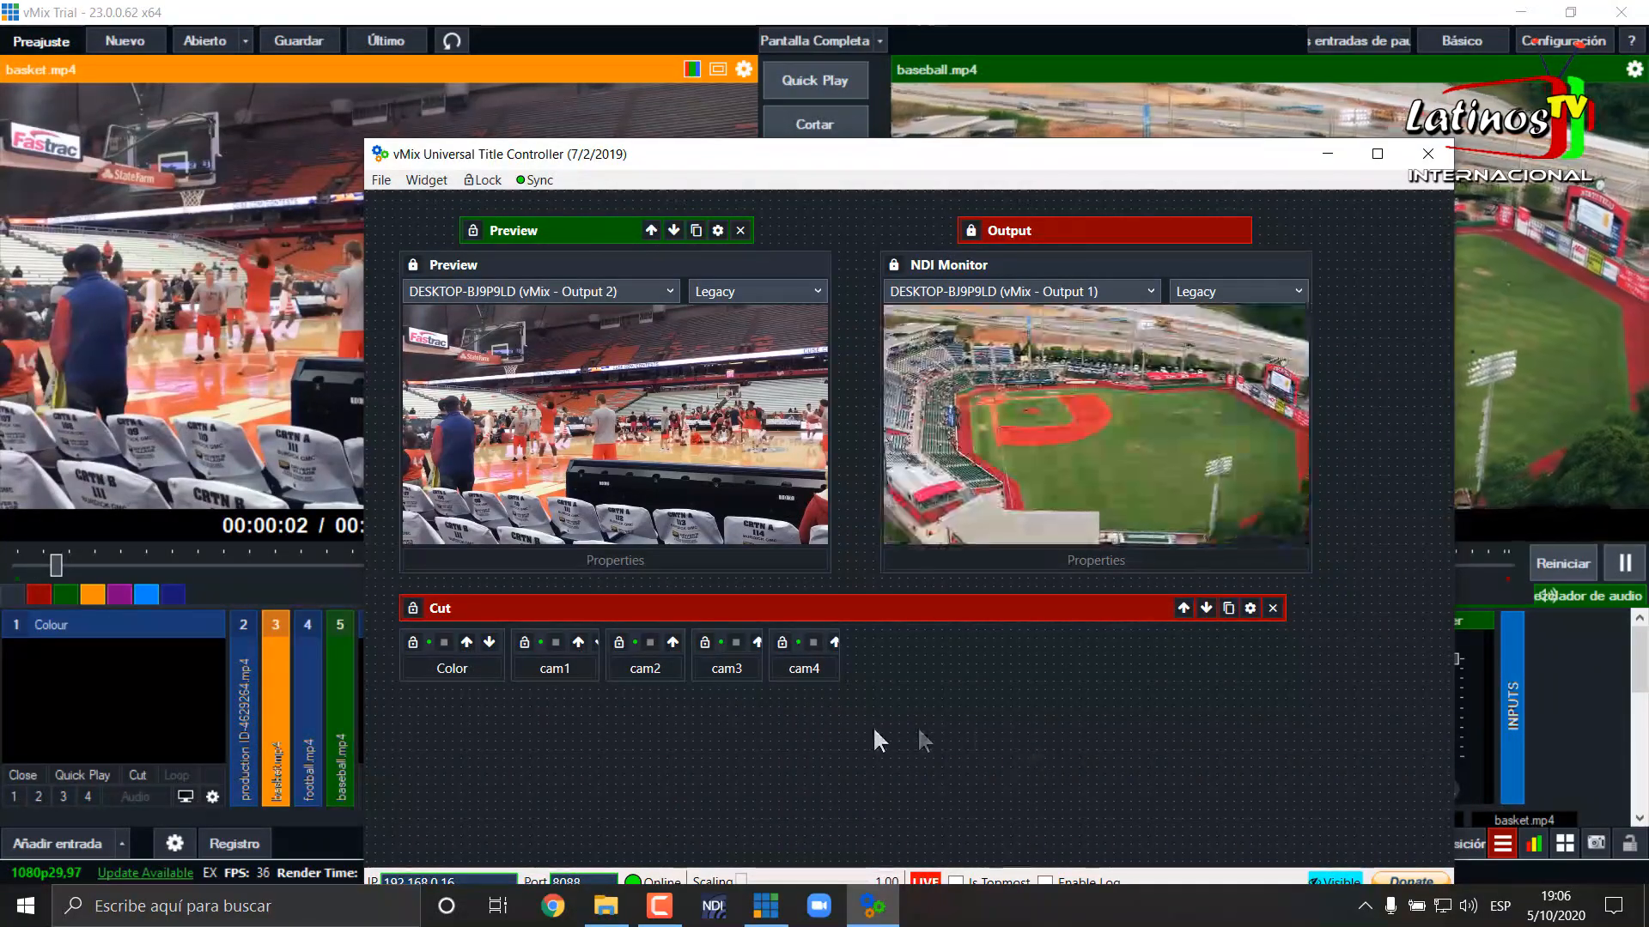
left_click(469, 668)
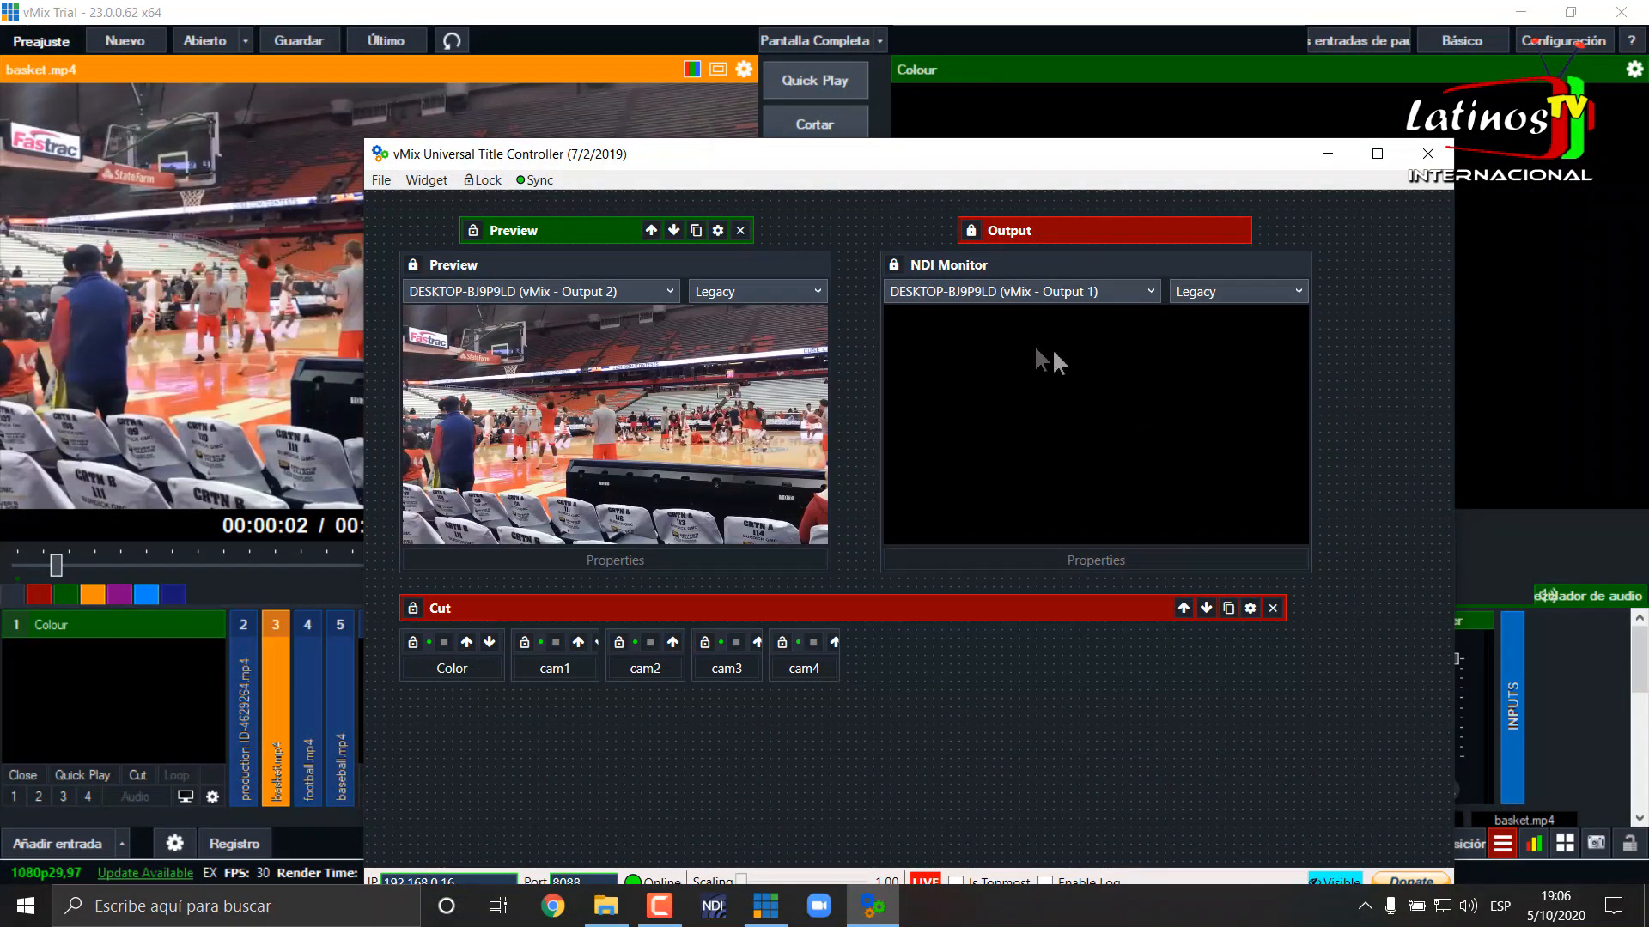
Duplicate the Cut label and place the copy directly below the row of cut buttons
left_click_drag(932, 153, 985, 44)
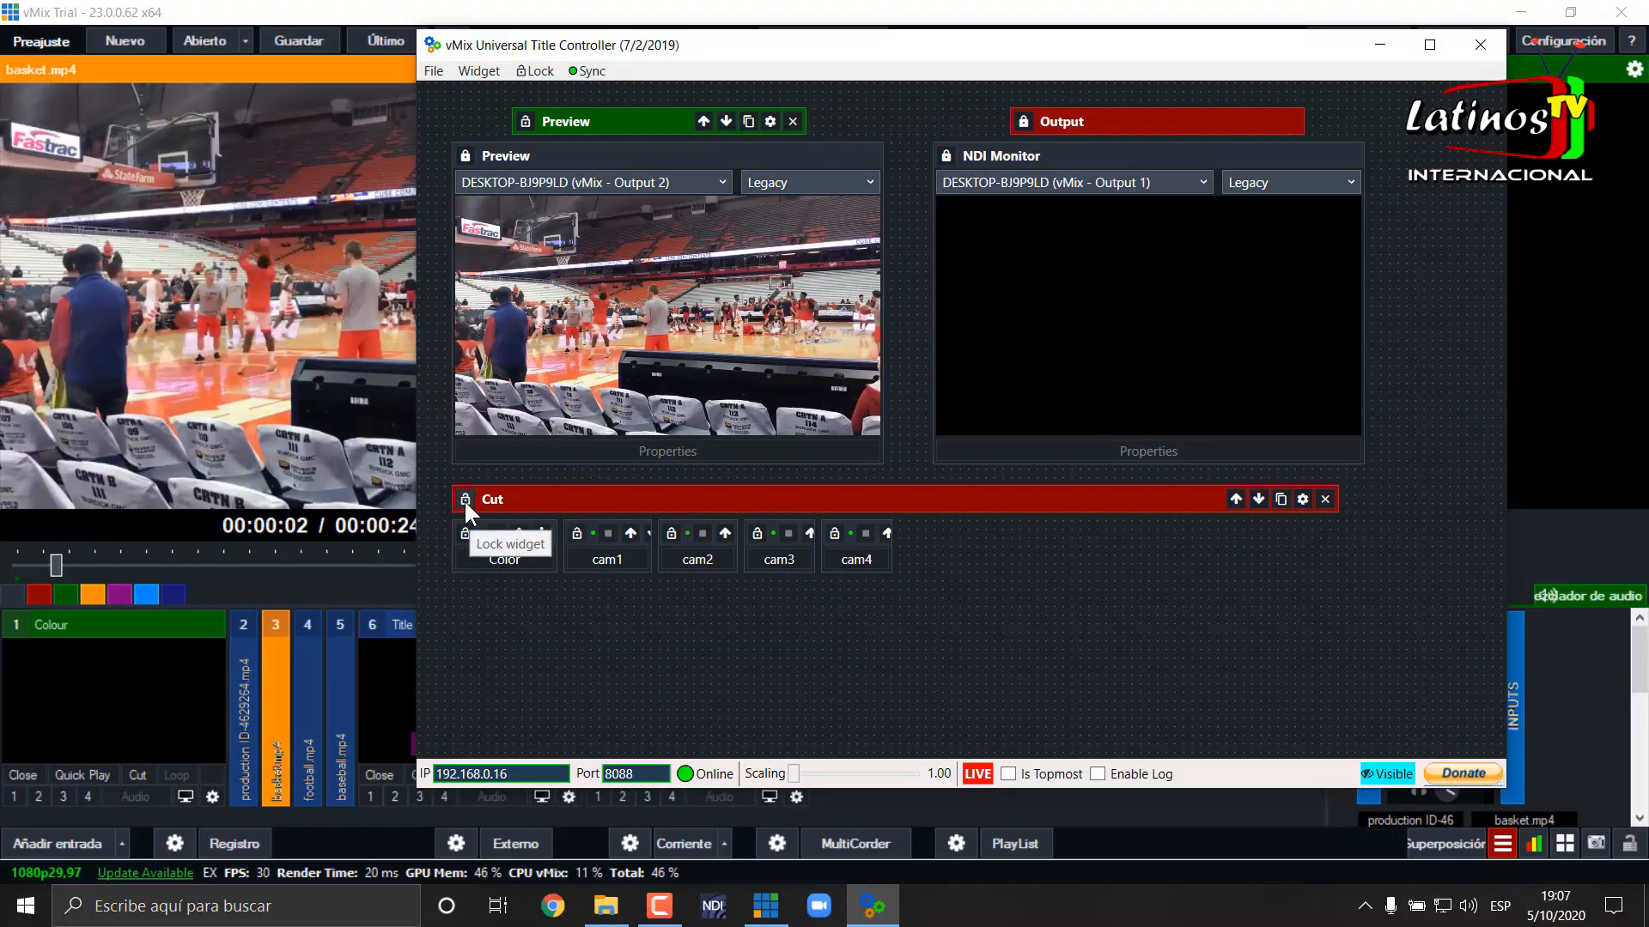
left_click(1280, 498)
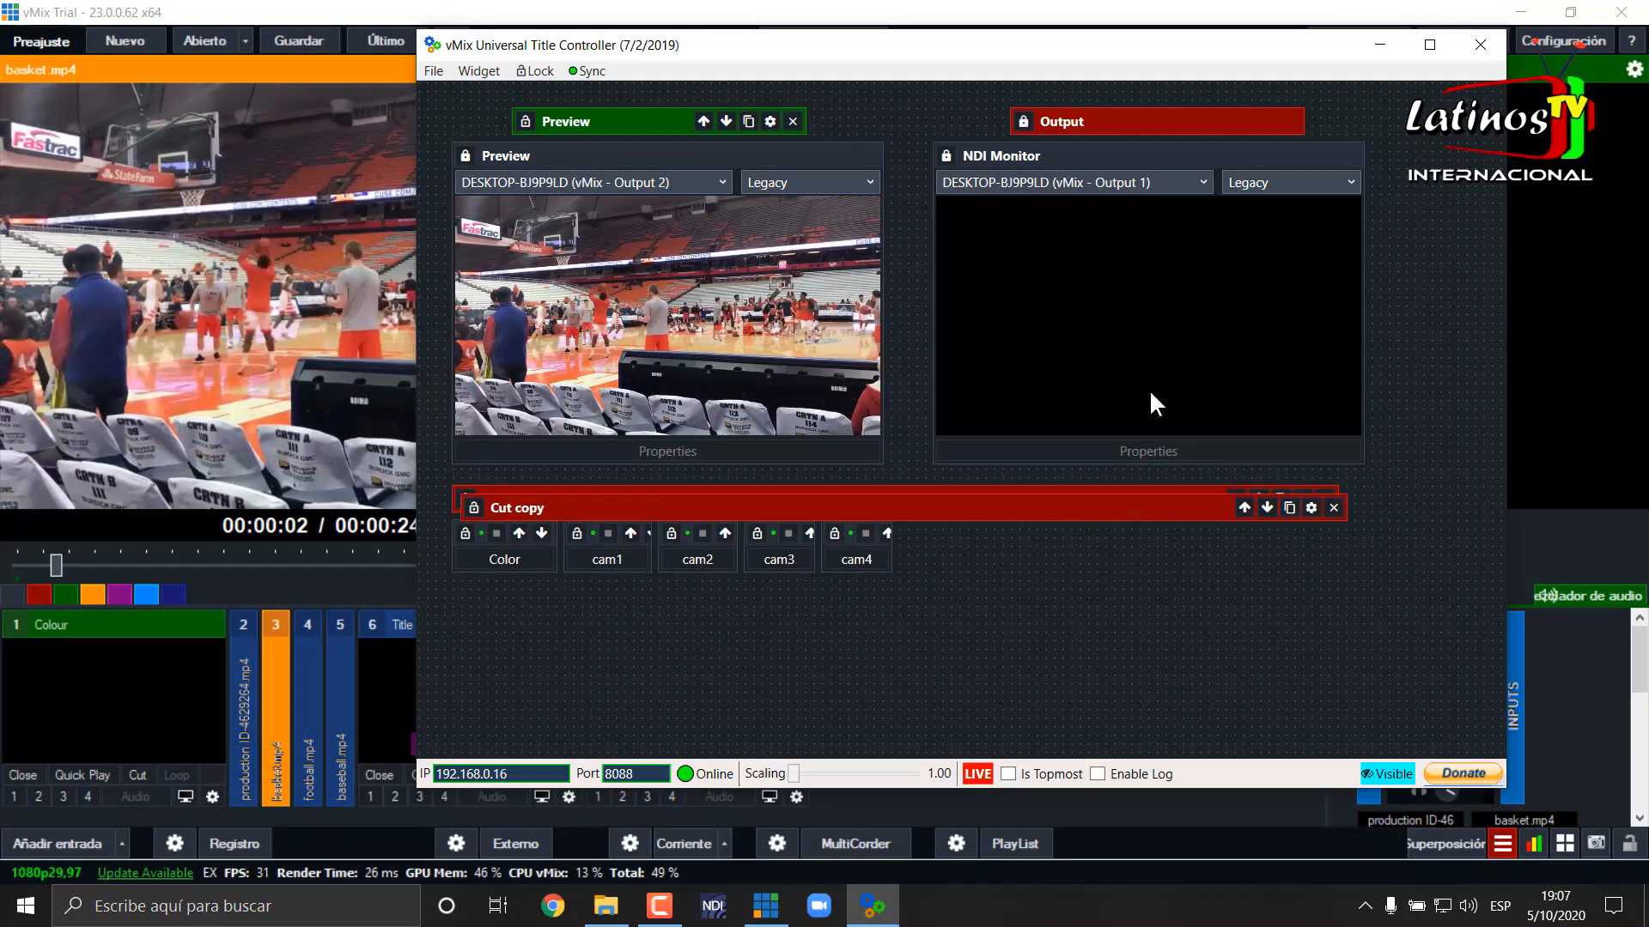
left_click_drag(1097, 513, 1091, 603)
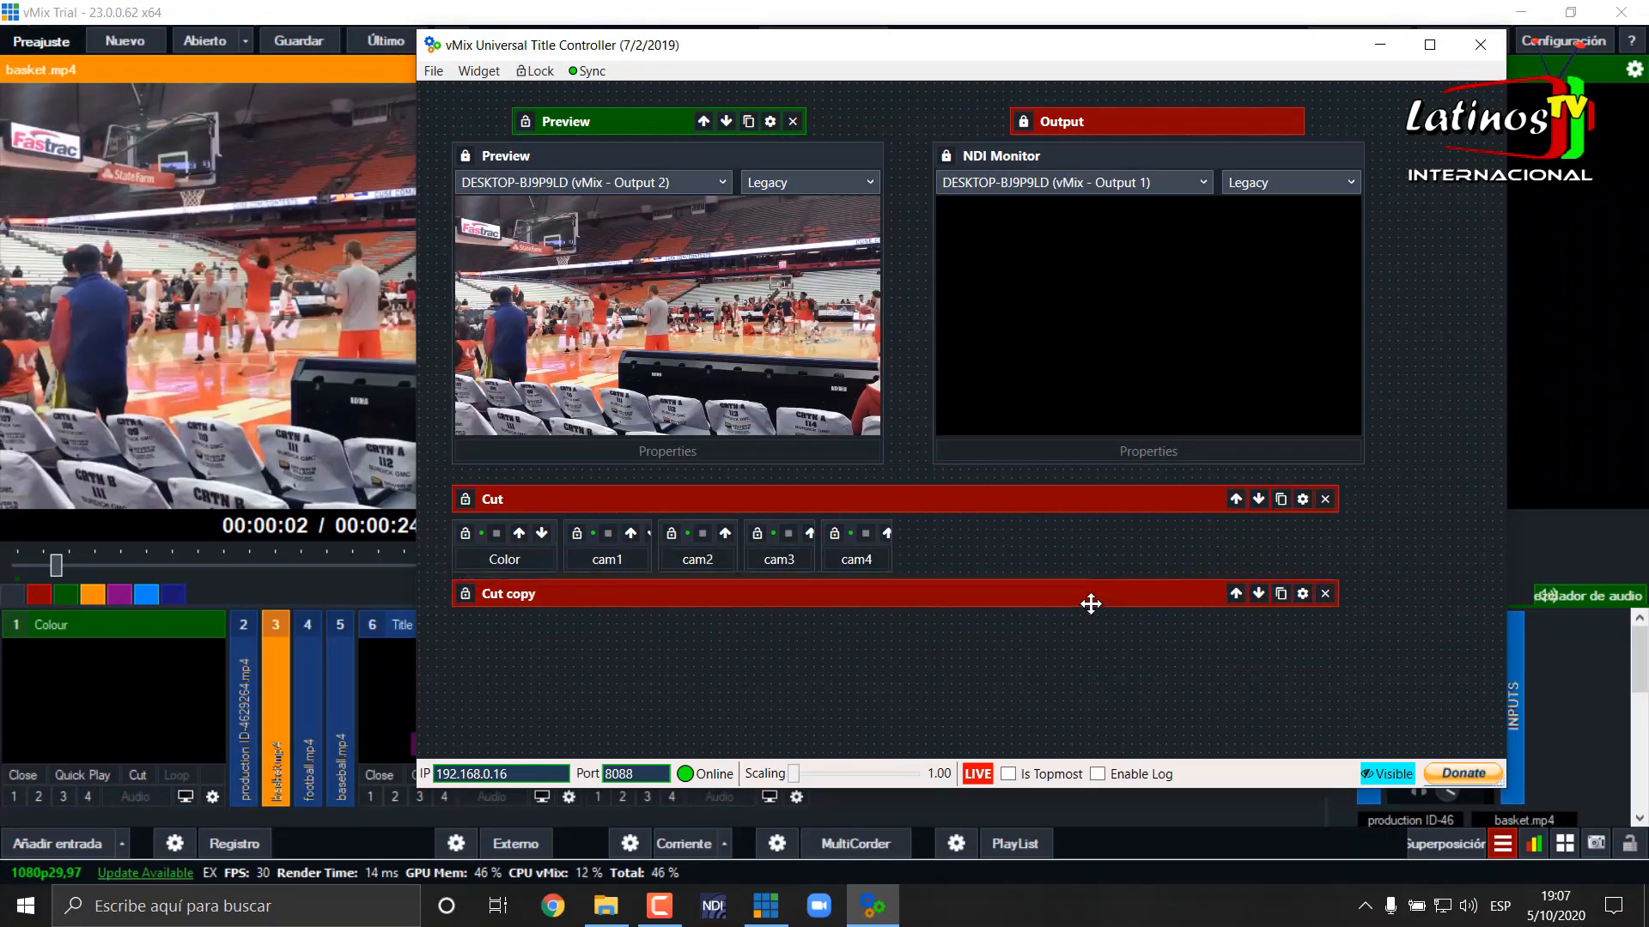
Rename the Cut copy label as preview and set its color to Green
left_click(1302, 593)
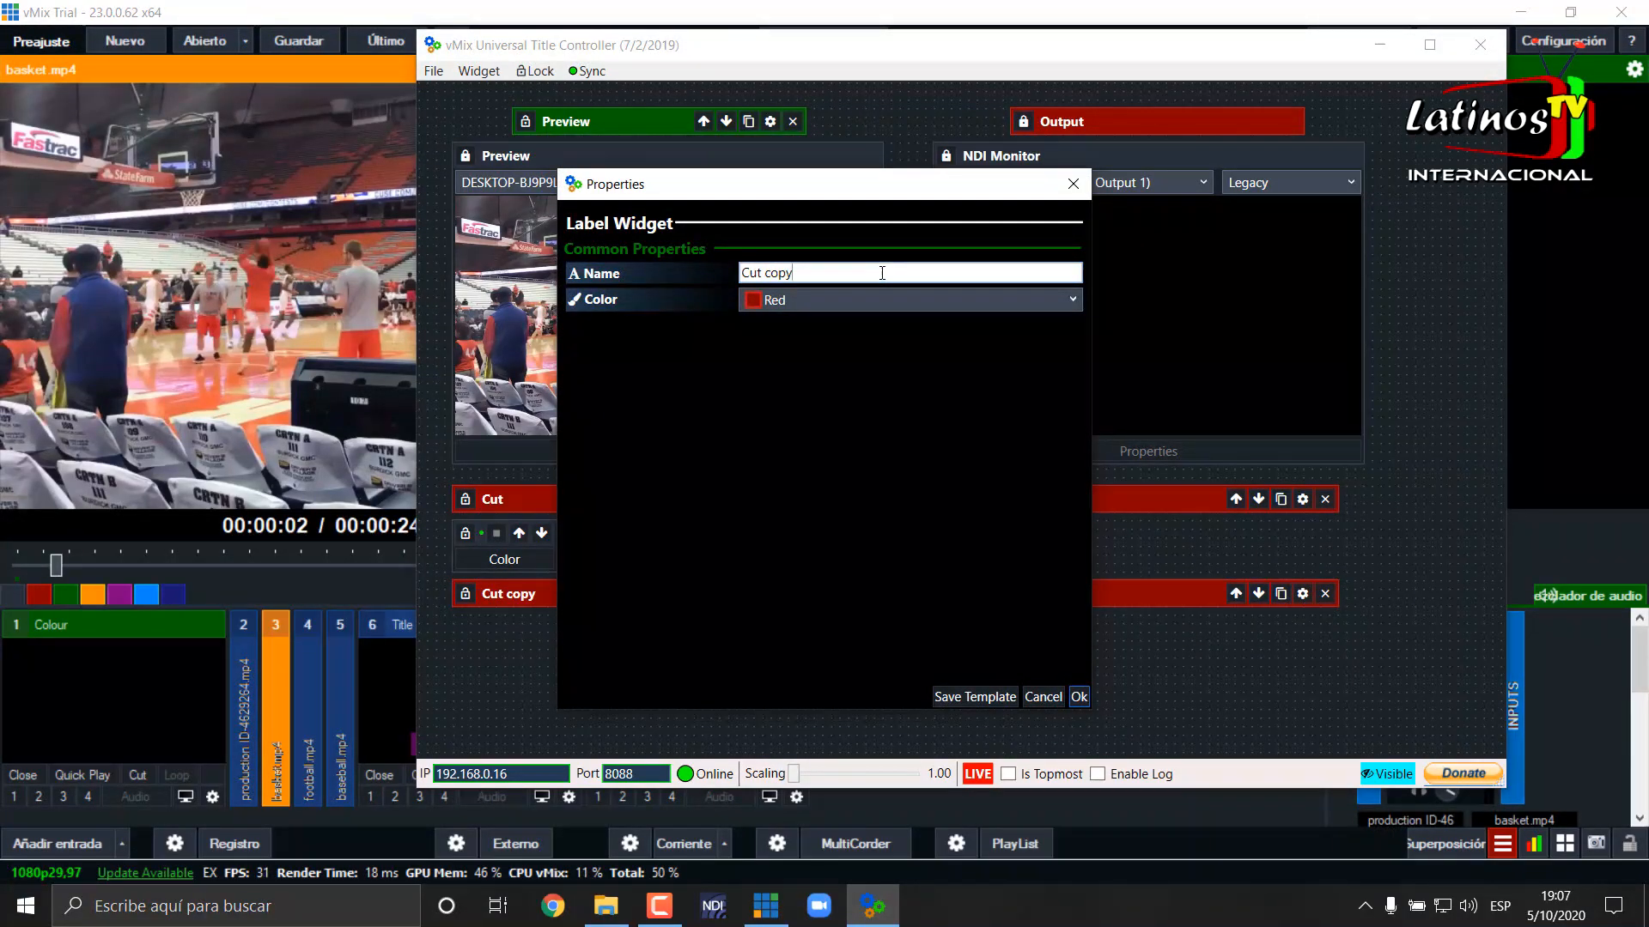
left_click_drag(882, 273, 679, 256)
type("preview")
left_click(777, 300)
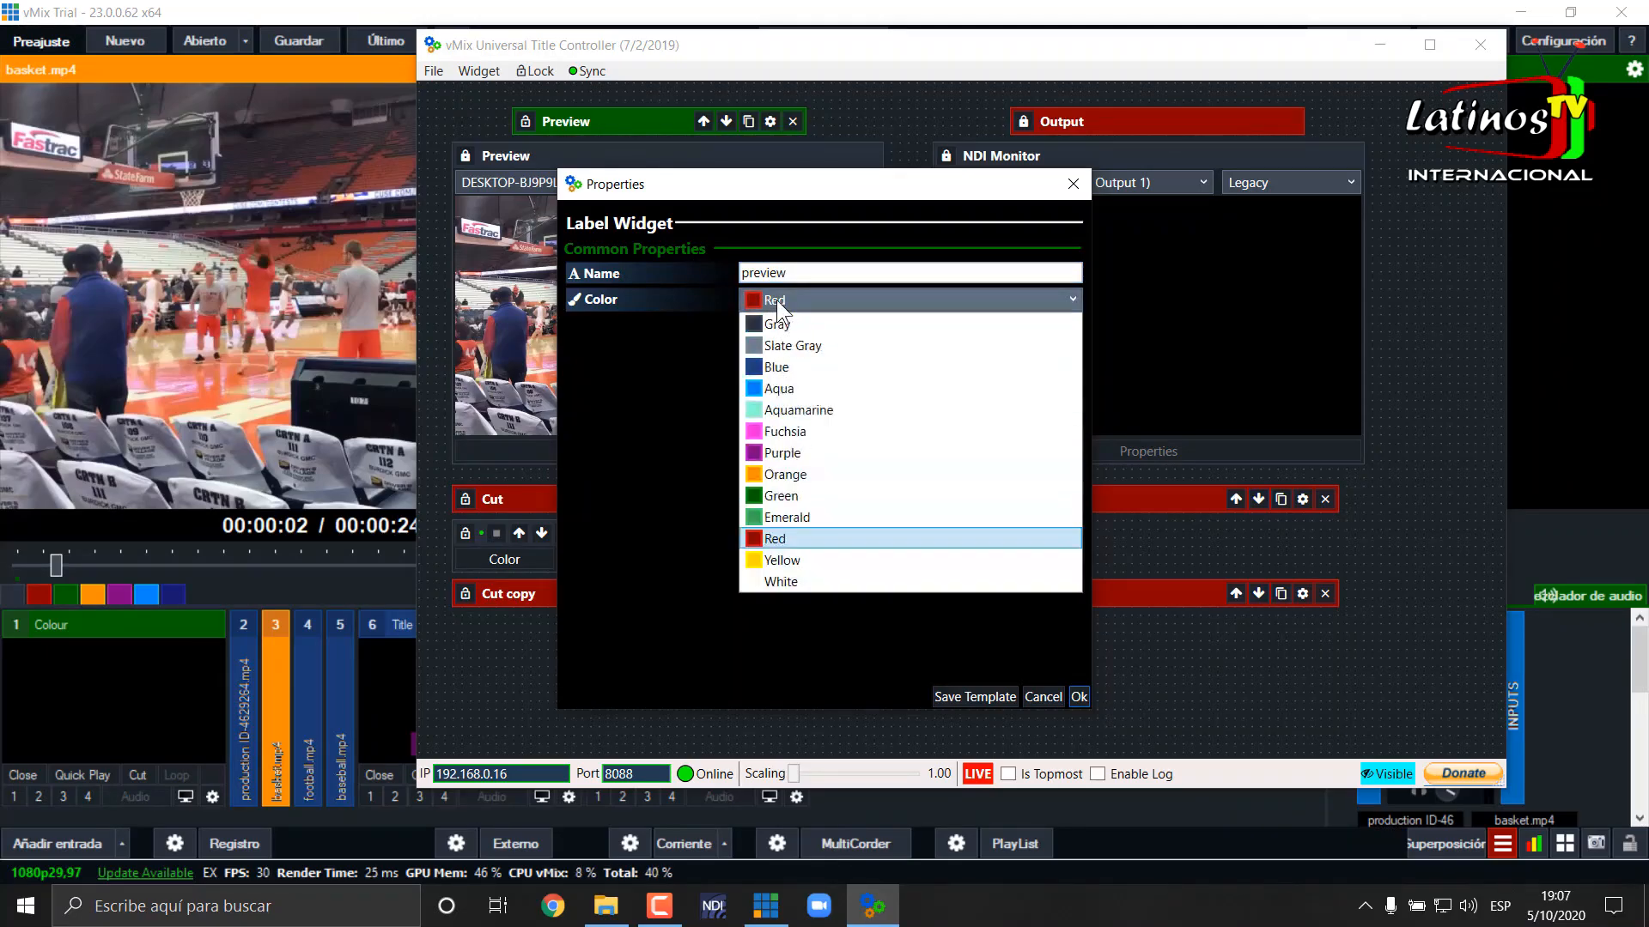
left_click(805, 501)
left_click(1079, 696)
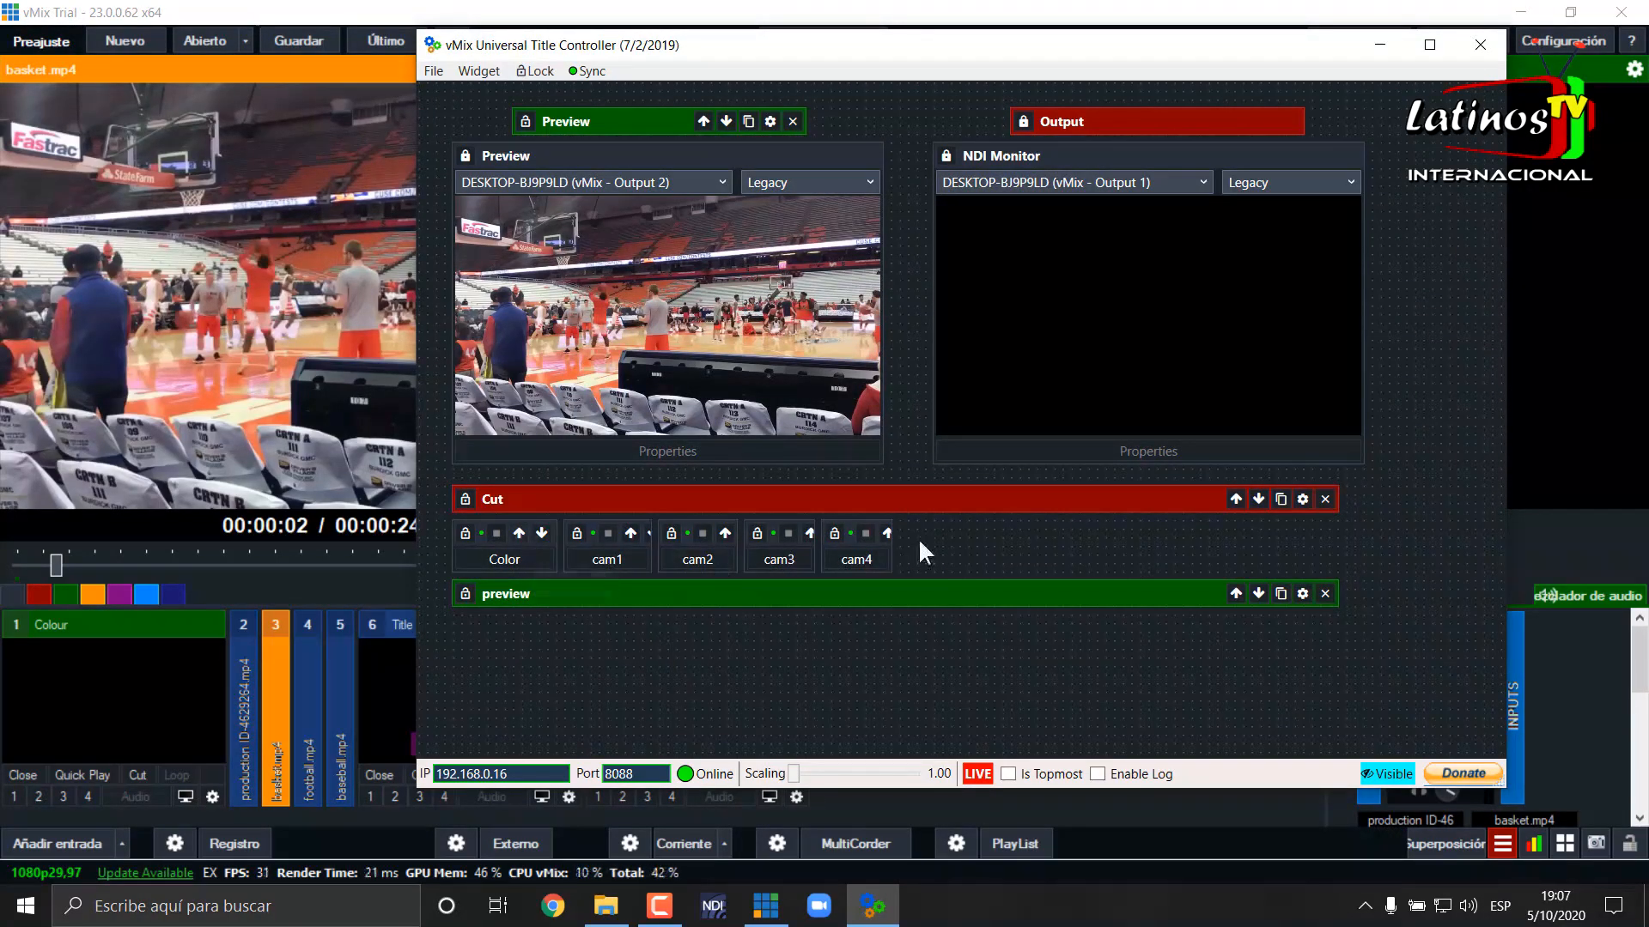
Duplicate the cam4 button, place the wider copy below the start of the preview label, and narrow the original again
left_click_drag(893, 546, 1007, 545)
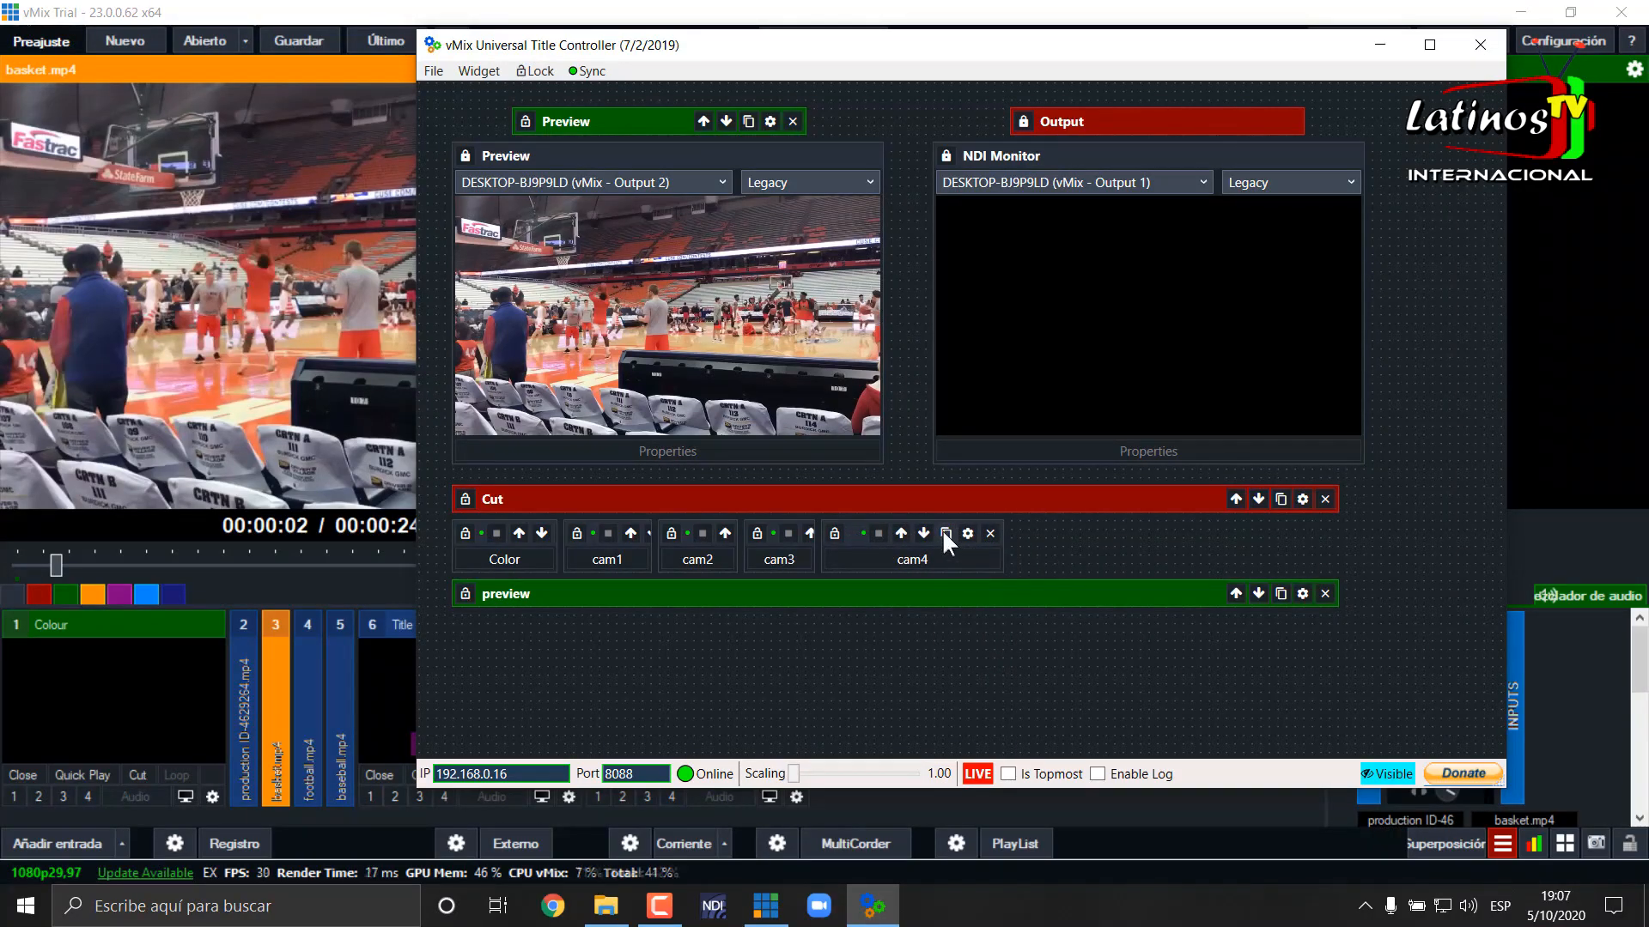
left_click(944, 532)
left_click_drag(869, 537, 826, 666)
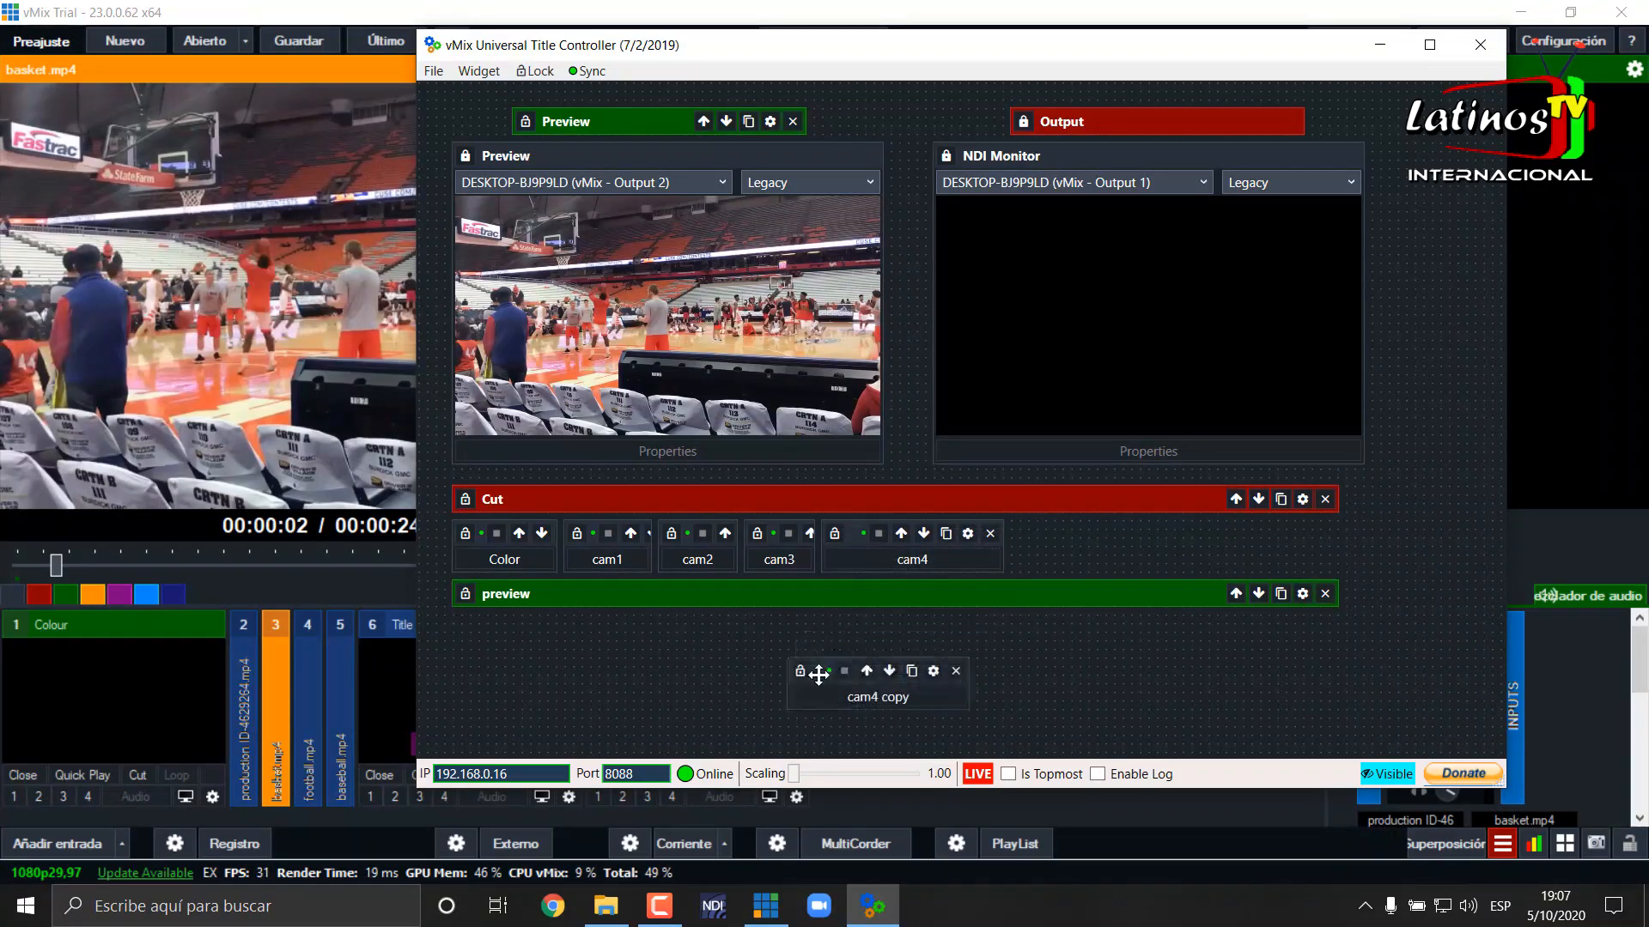
left_click_drag(1005, 537, 894, 545)
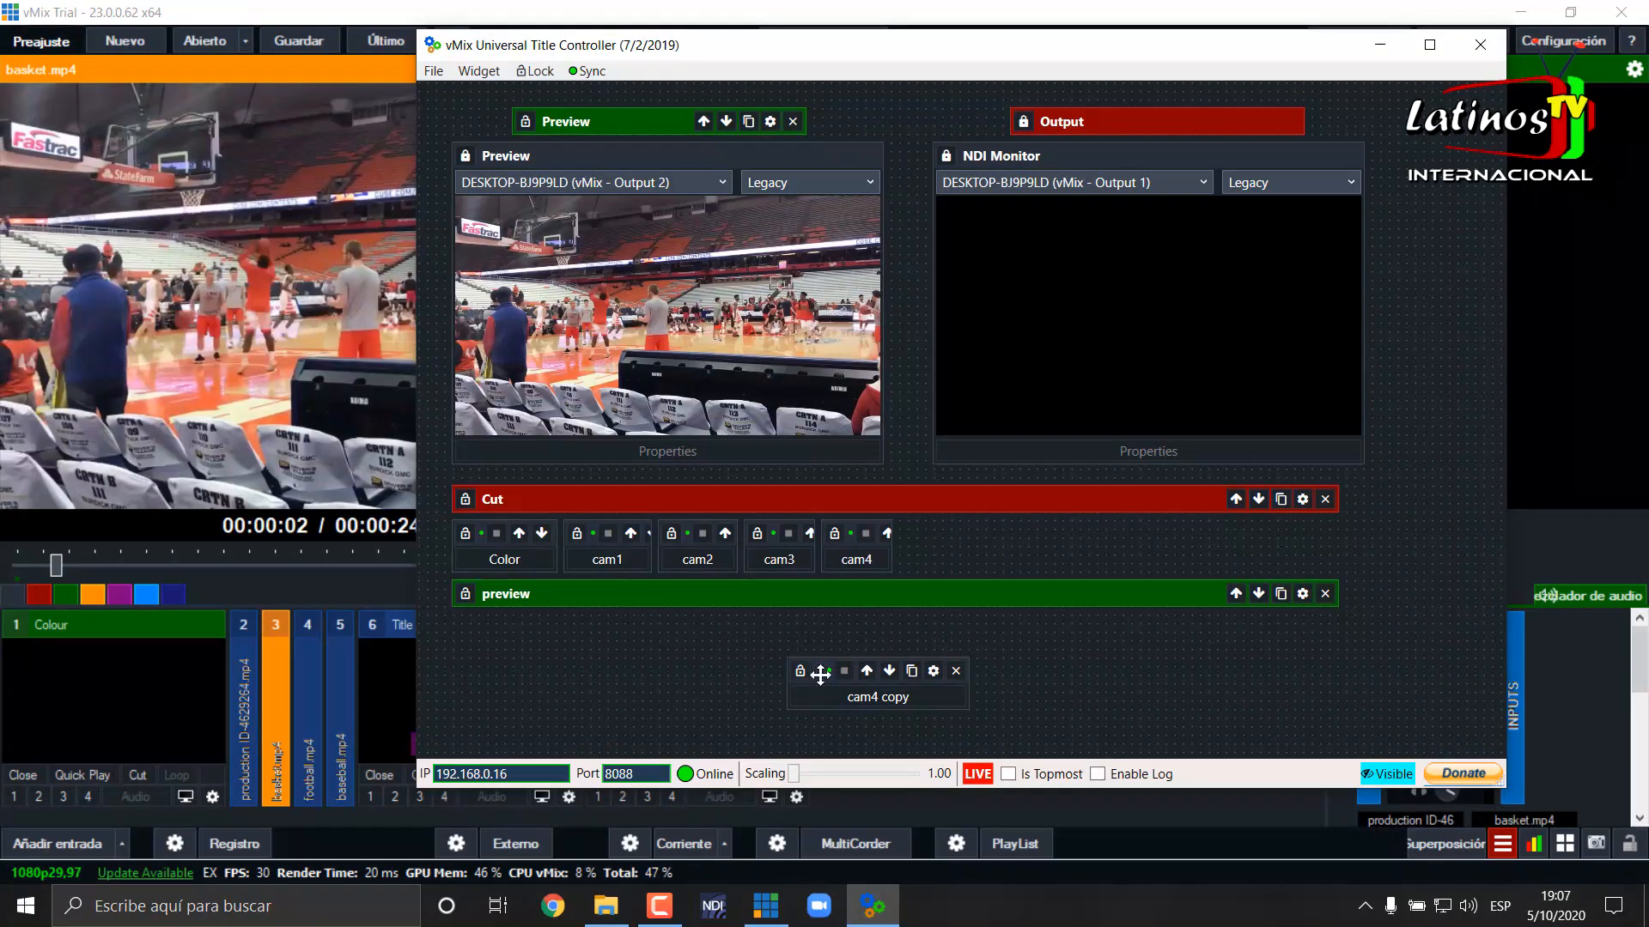
left_click_drag(821, 679, 487, 645)
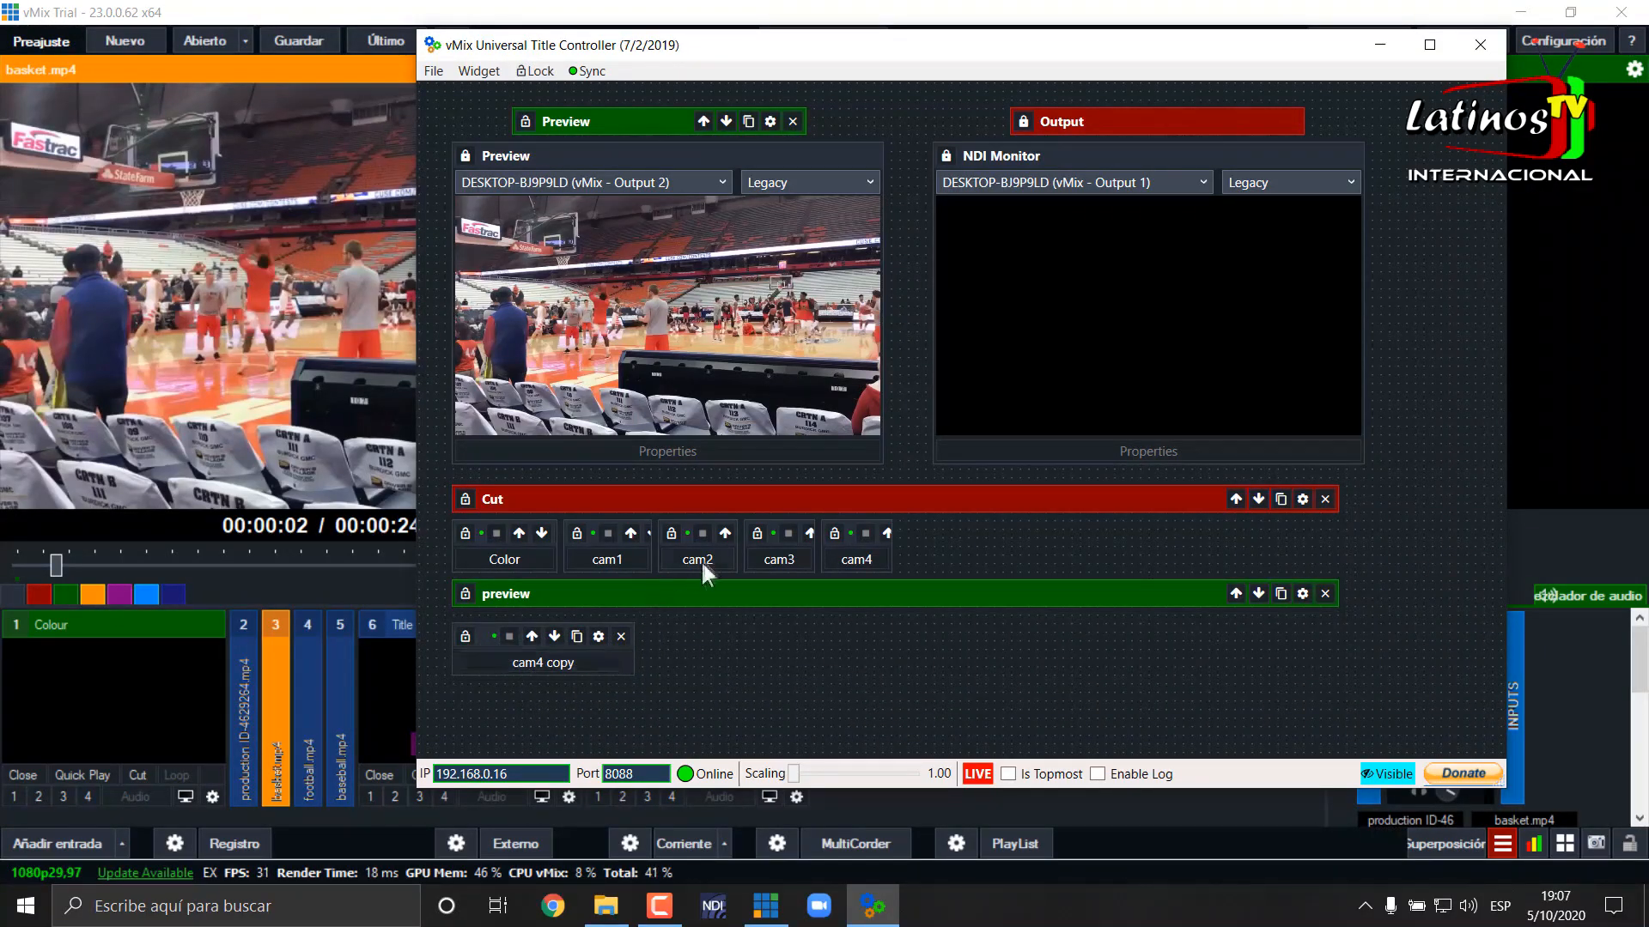
Create four more successive copies of the cam4 copy button and spread them out below the preview label
left_click(576, 637)
left_click(590, 648)
left_click(596, 653)
left_click(604, 662)
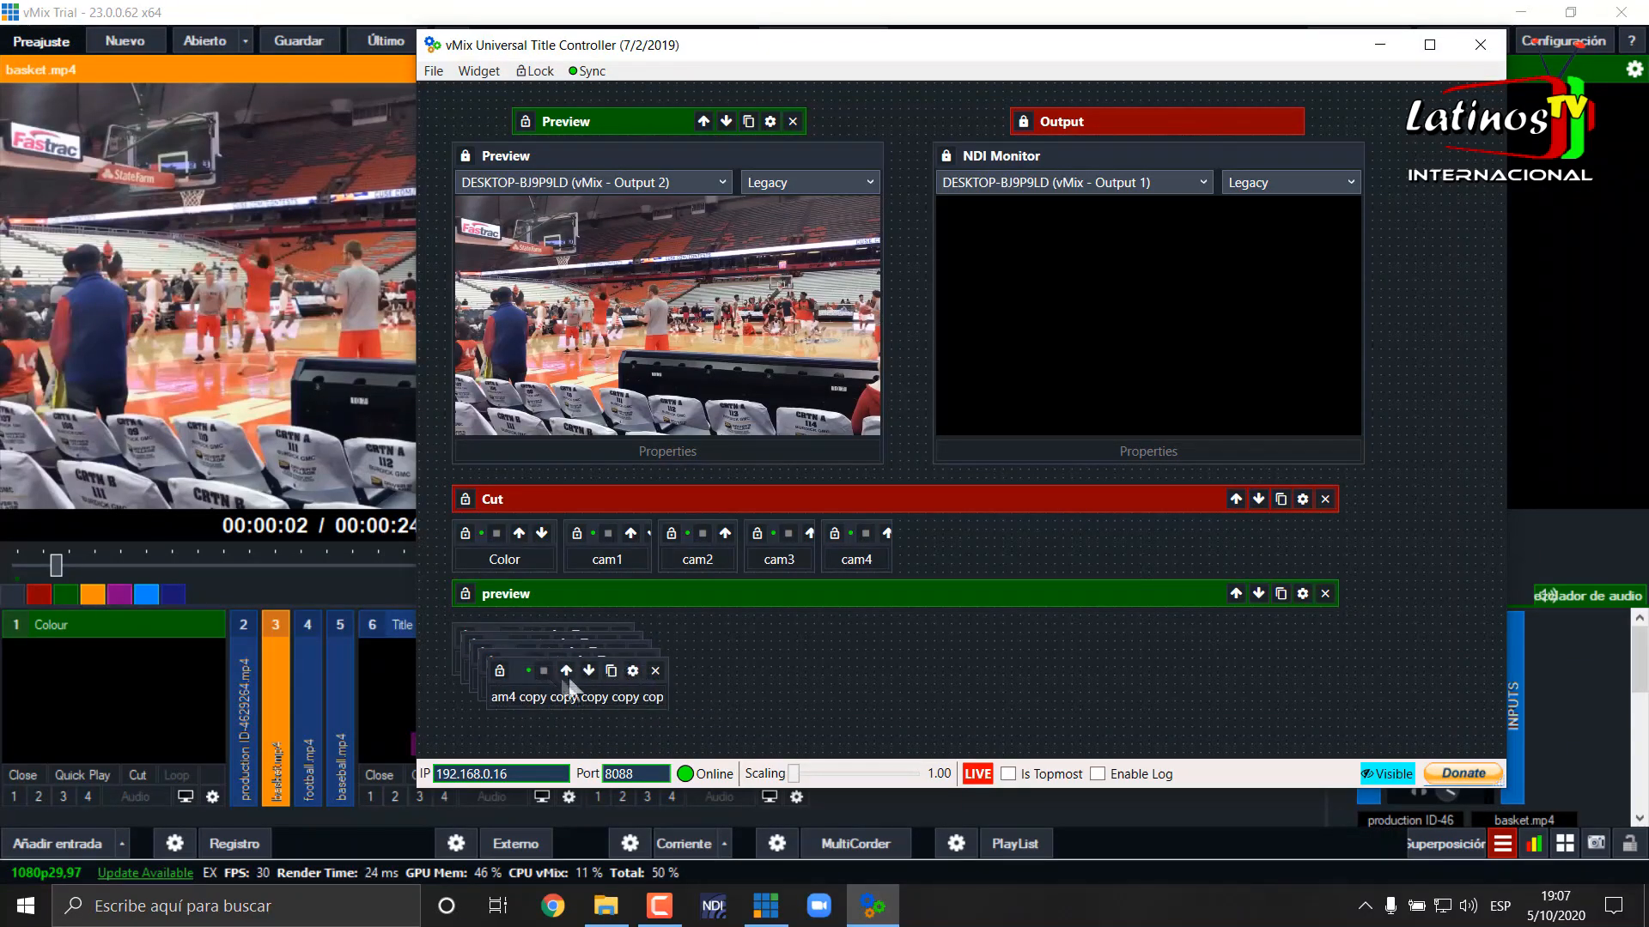
left_click_drag(600, 678, 1184, 669)
left_click_drag(513, 658, 1337, 662)
left_click_drag(504, 653, 695, 688)
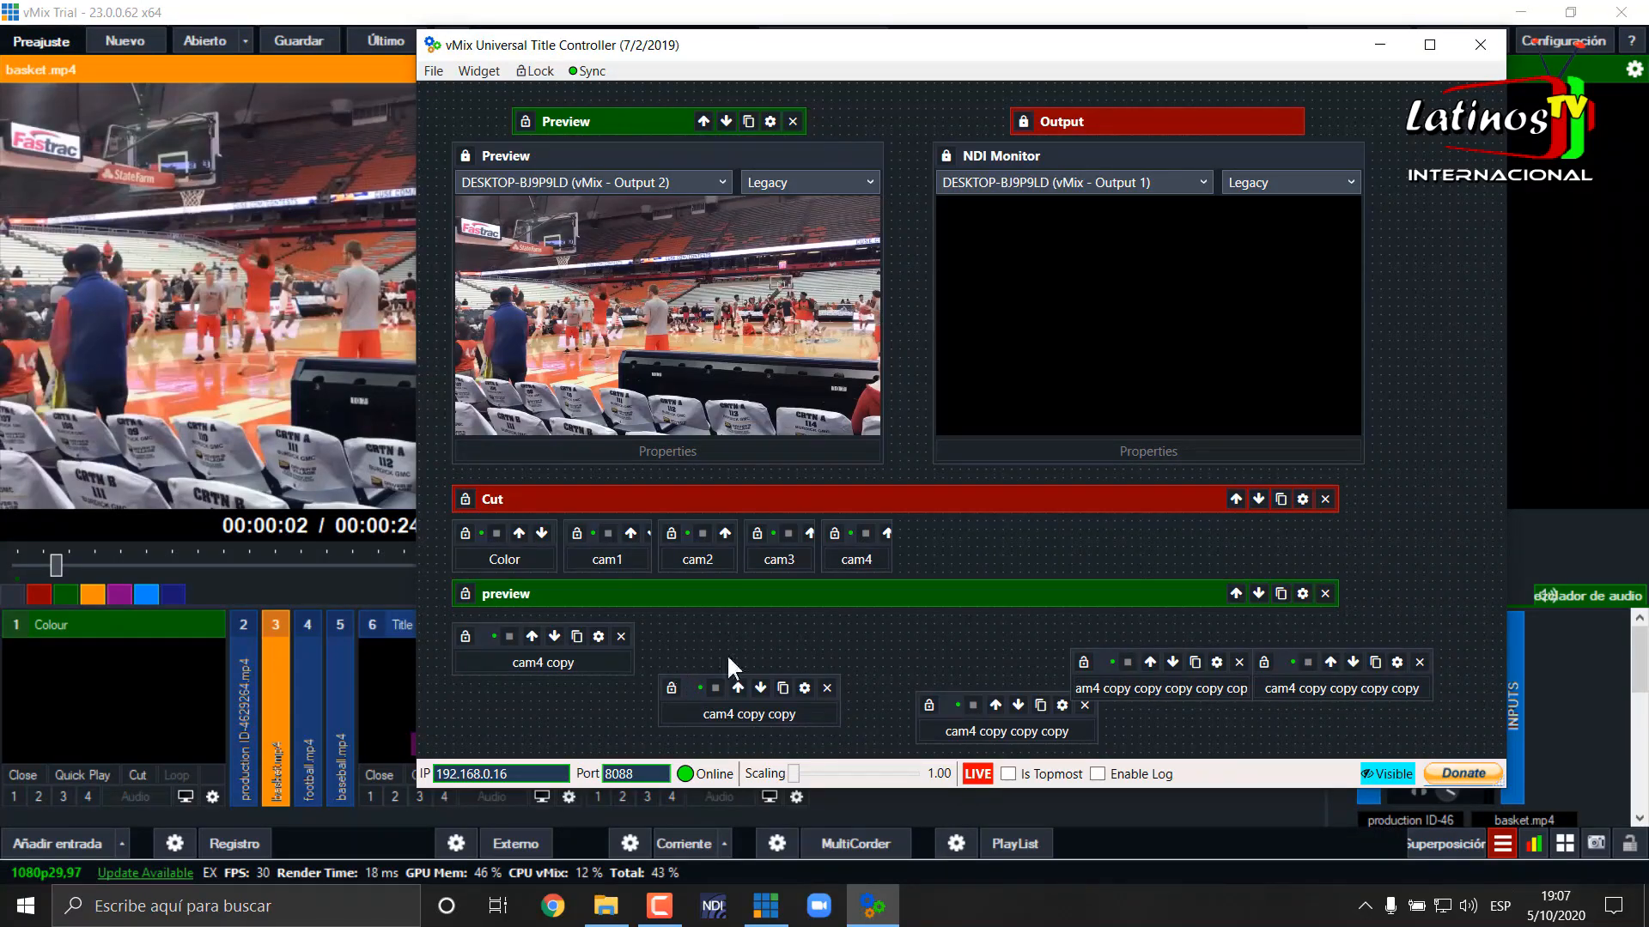
Set the cam4 copy button's command to PreviewInput with Colour as its input, and test the button
left_click(599, 636)
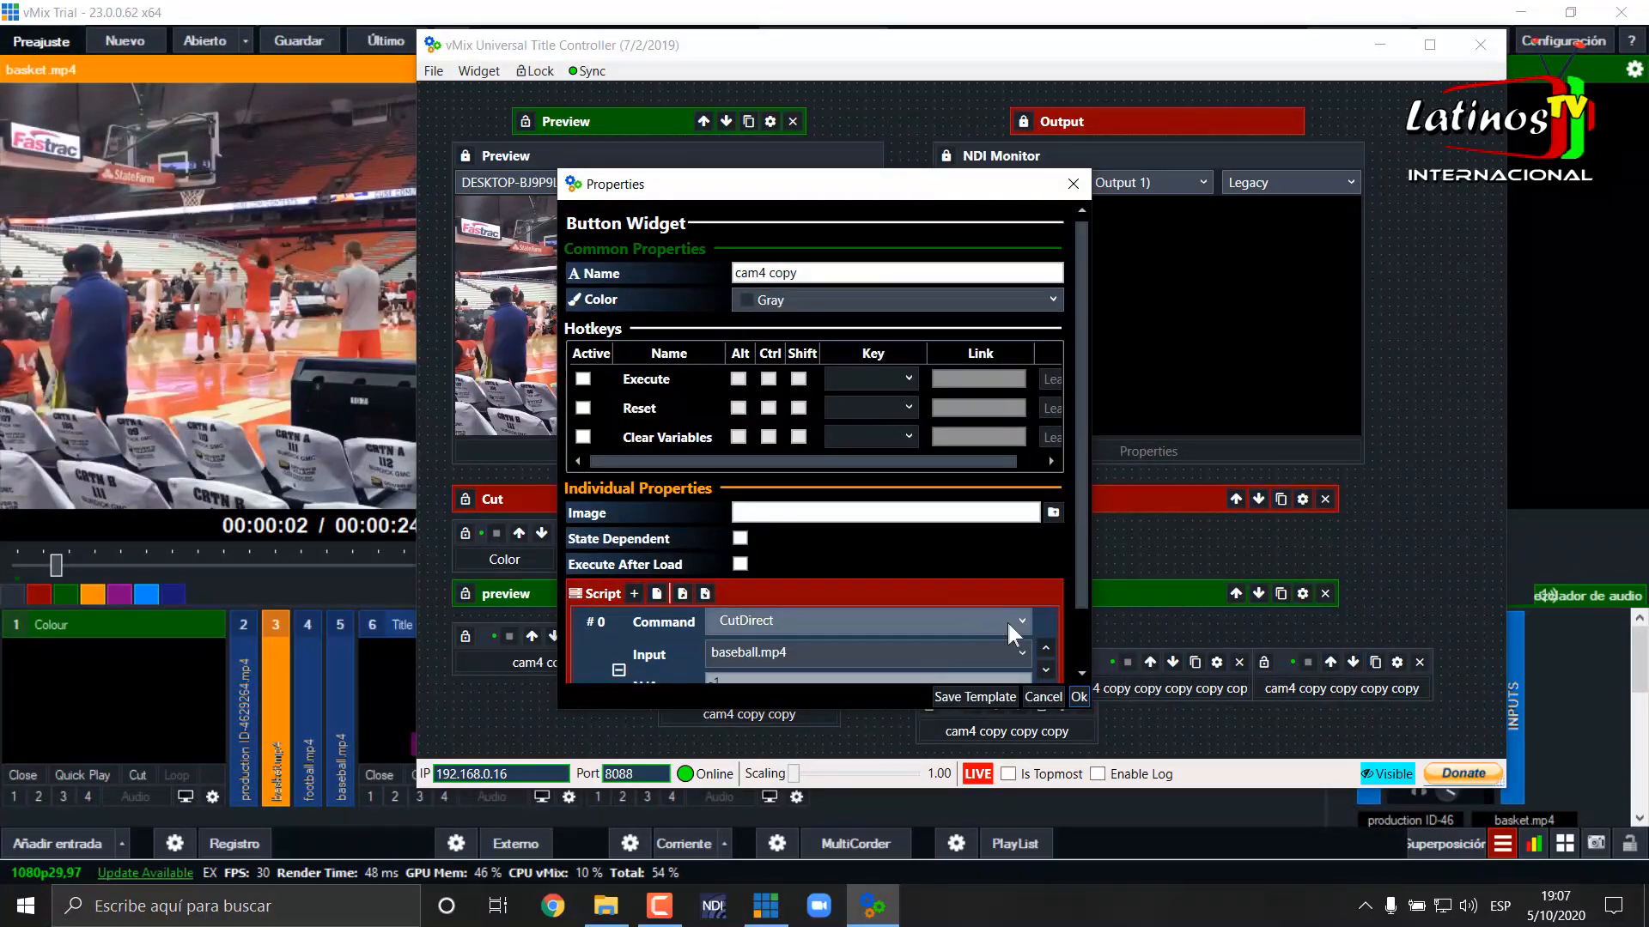
scroll(1006, 620, "down", 1)
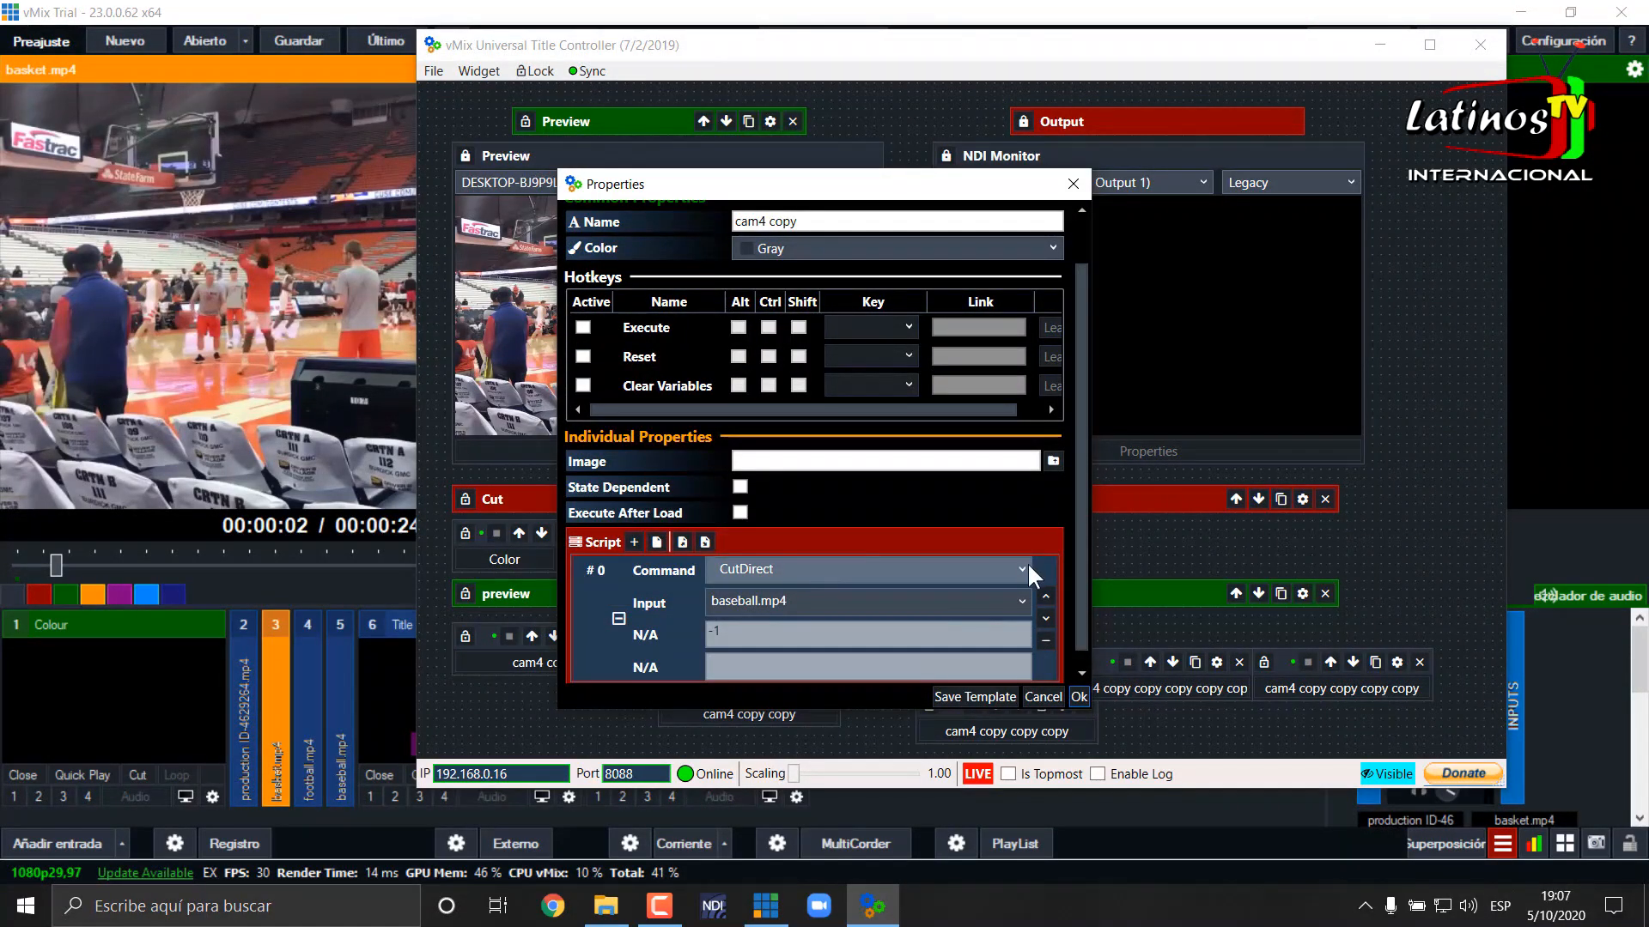
left_click(1023, 566)
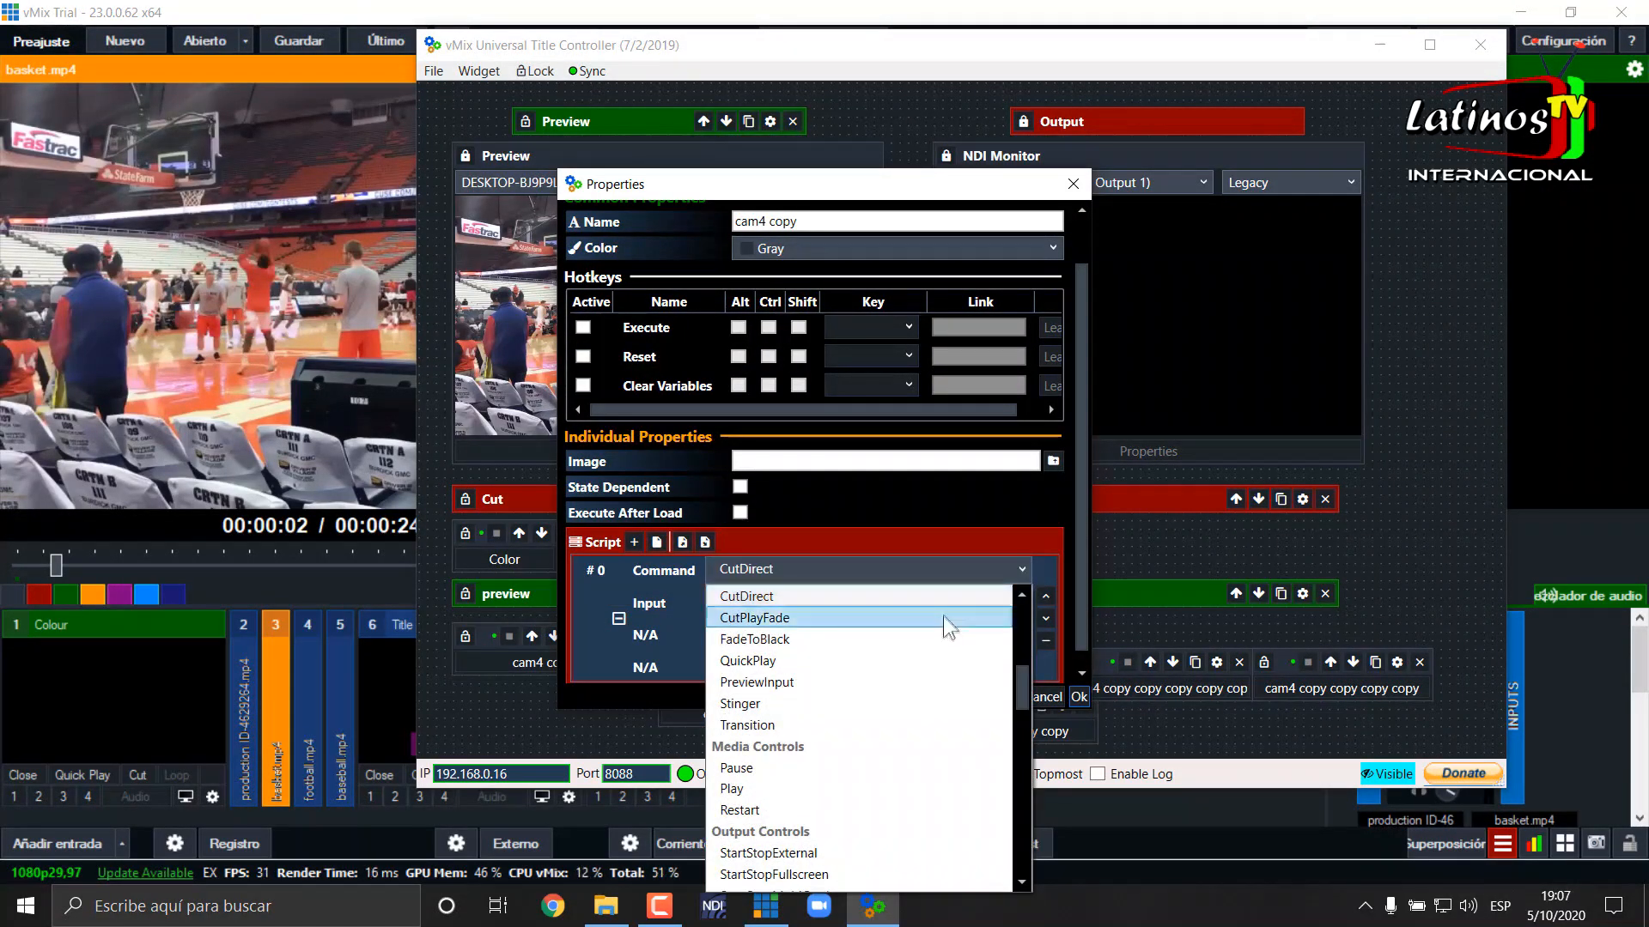
left_click(790, 683)
left_click(1014, 601)
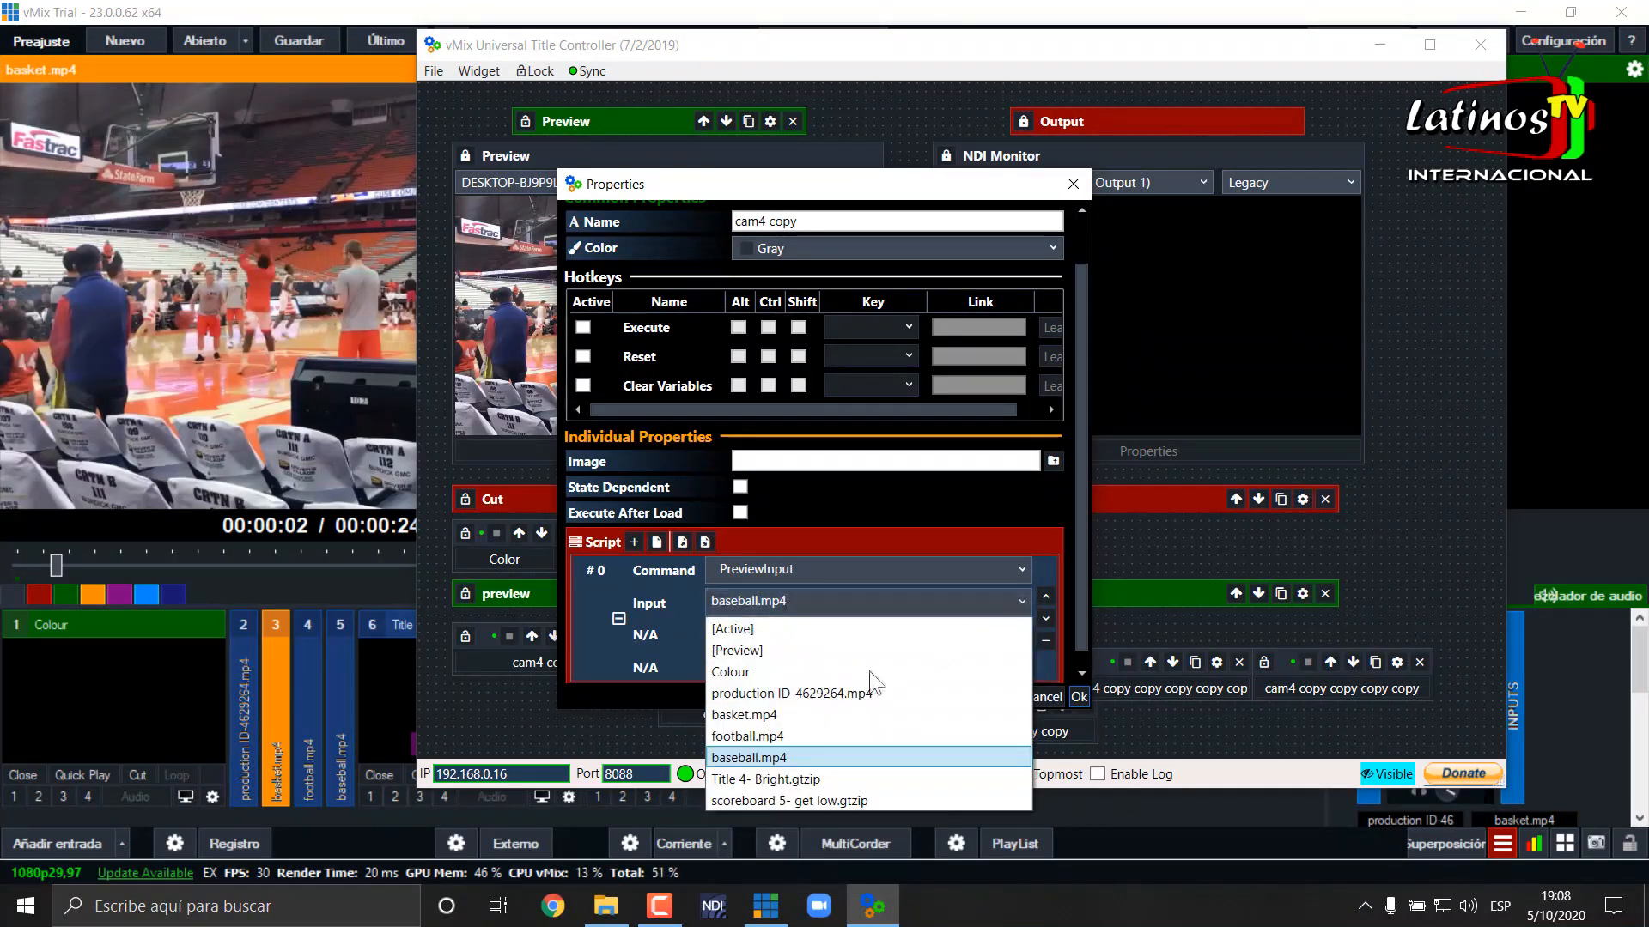
left_click(791, 671)
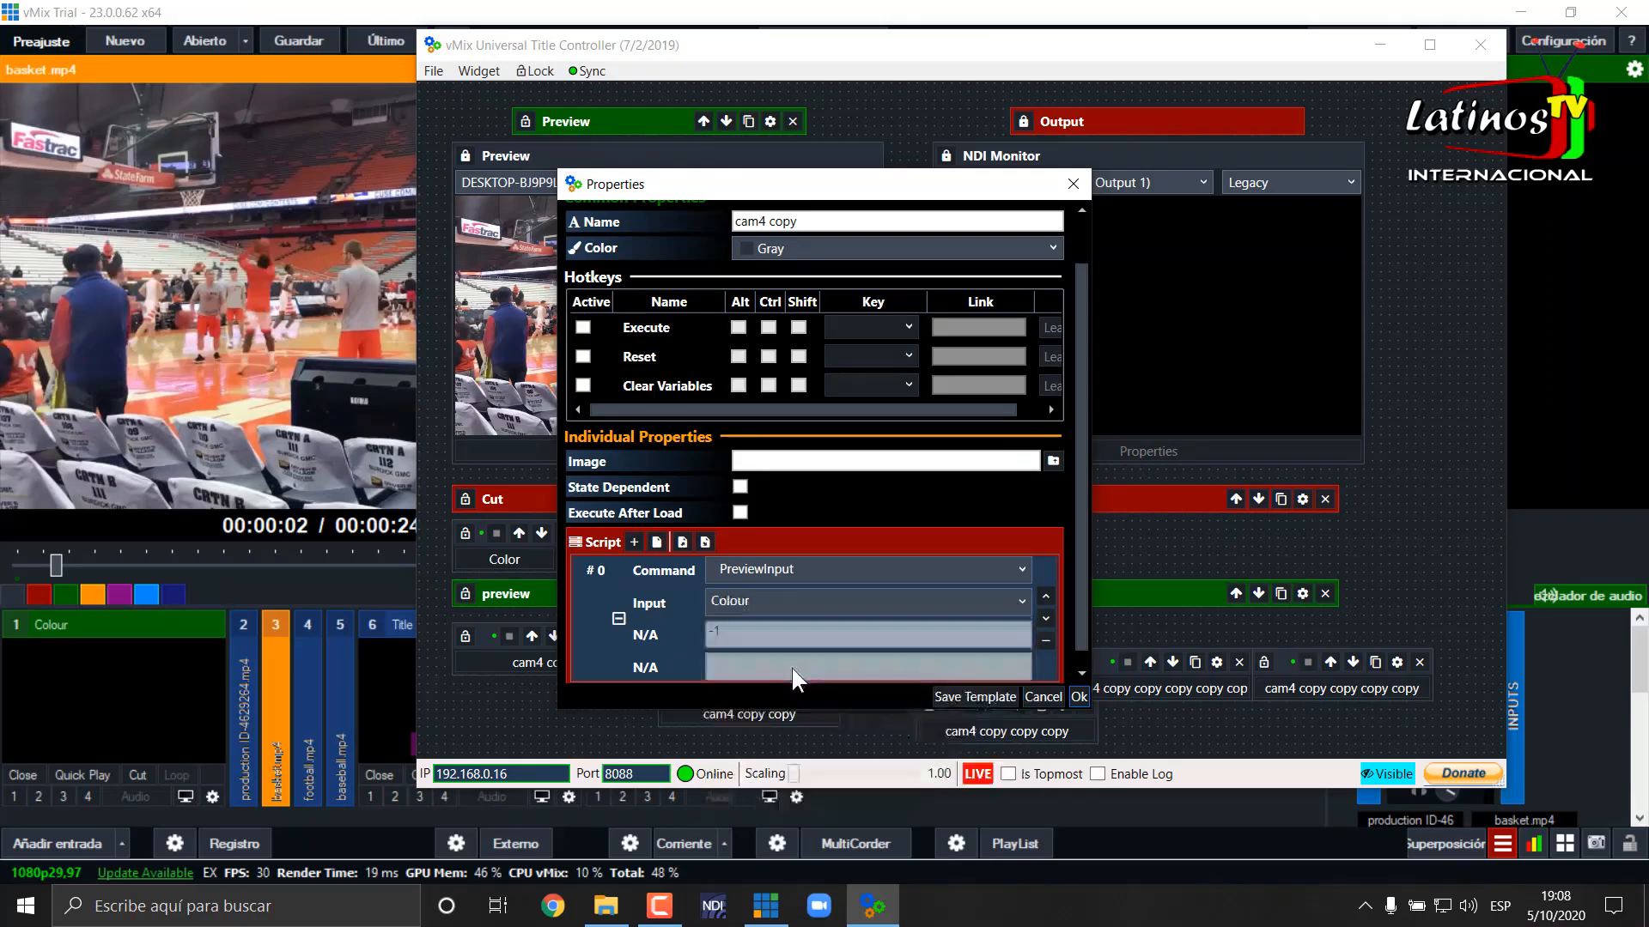
left_click(1080, 697)
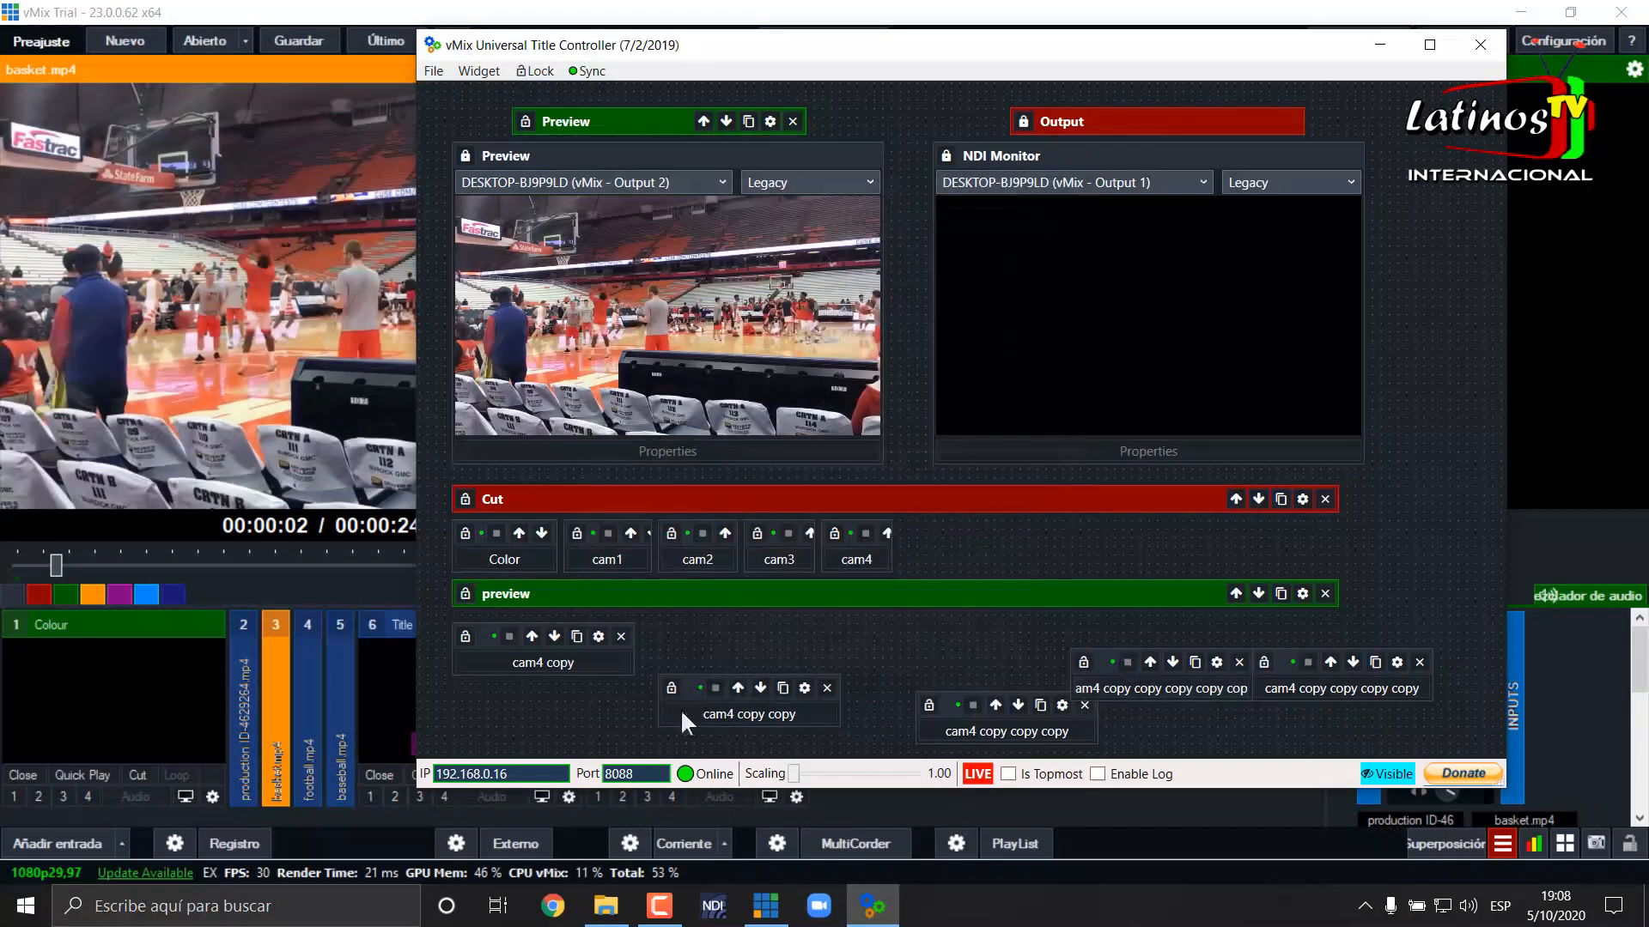
left_click(554, 661)
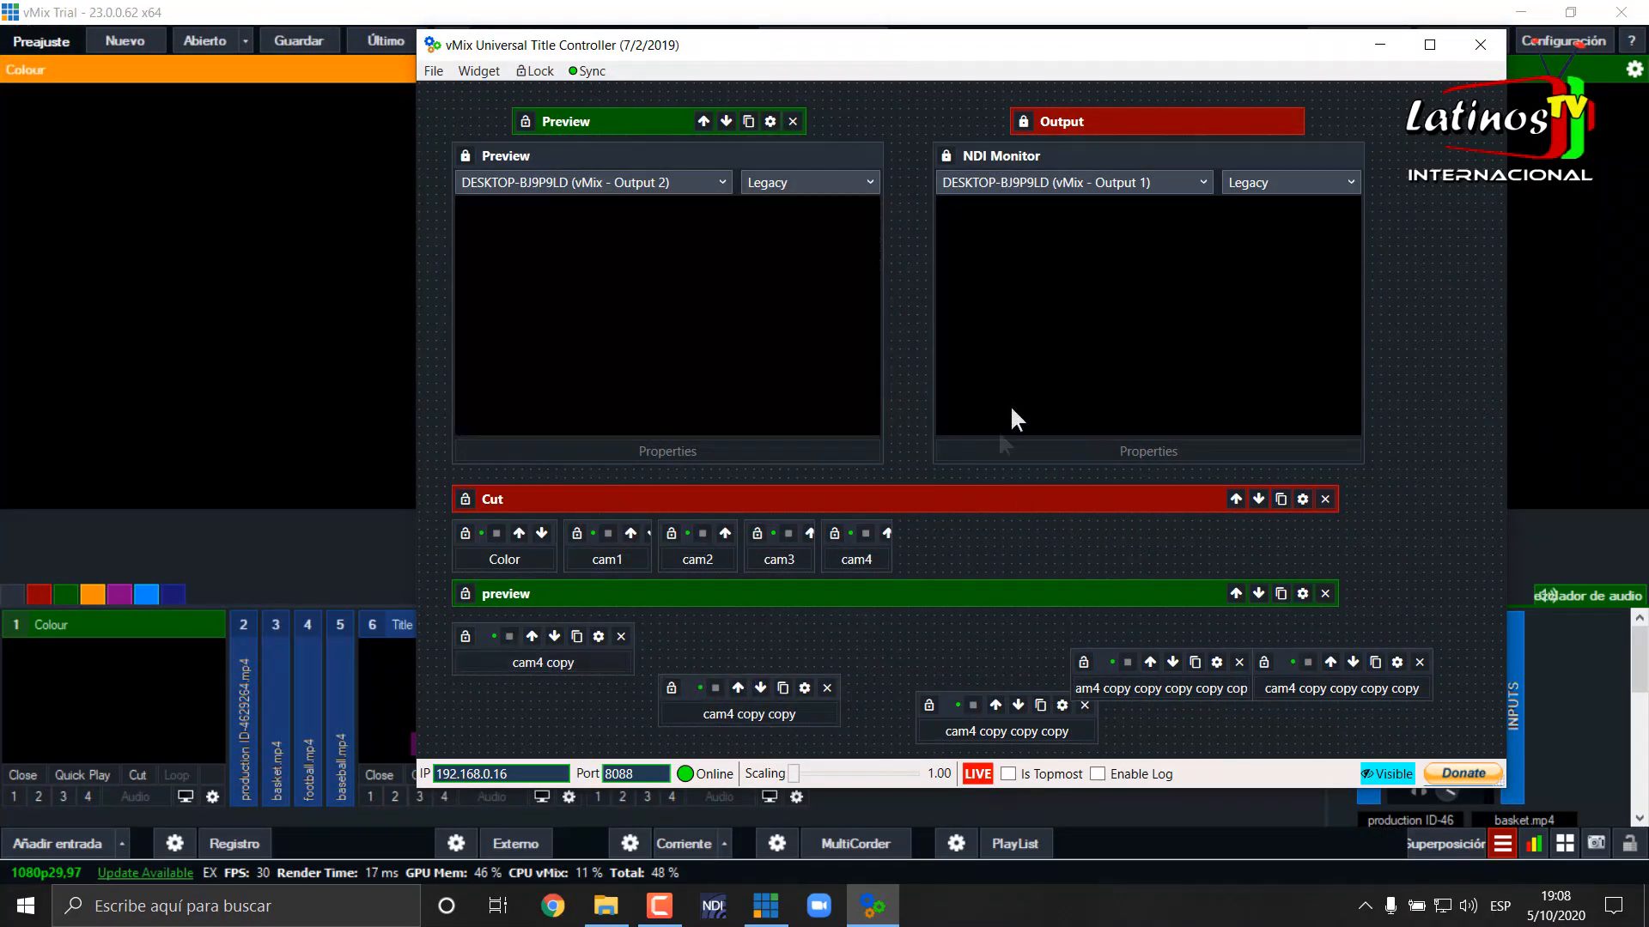
Rename the cam4 copy button below the preview label as color
left_click(600, 635)
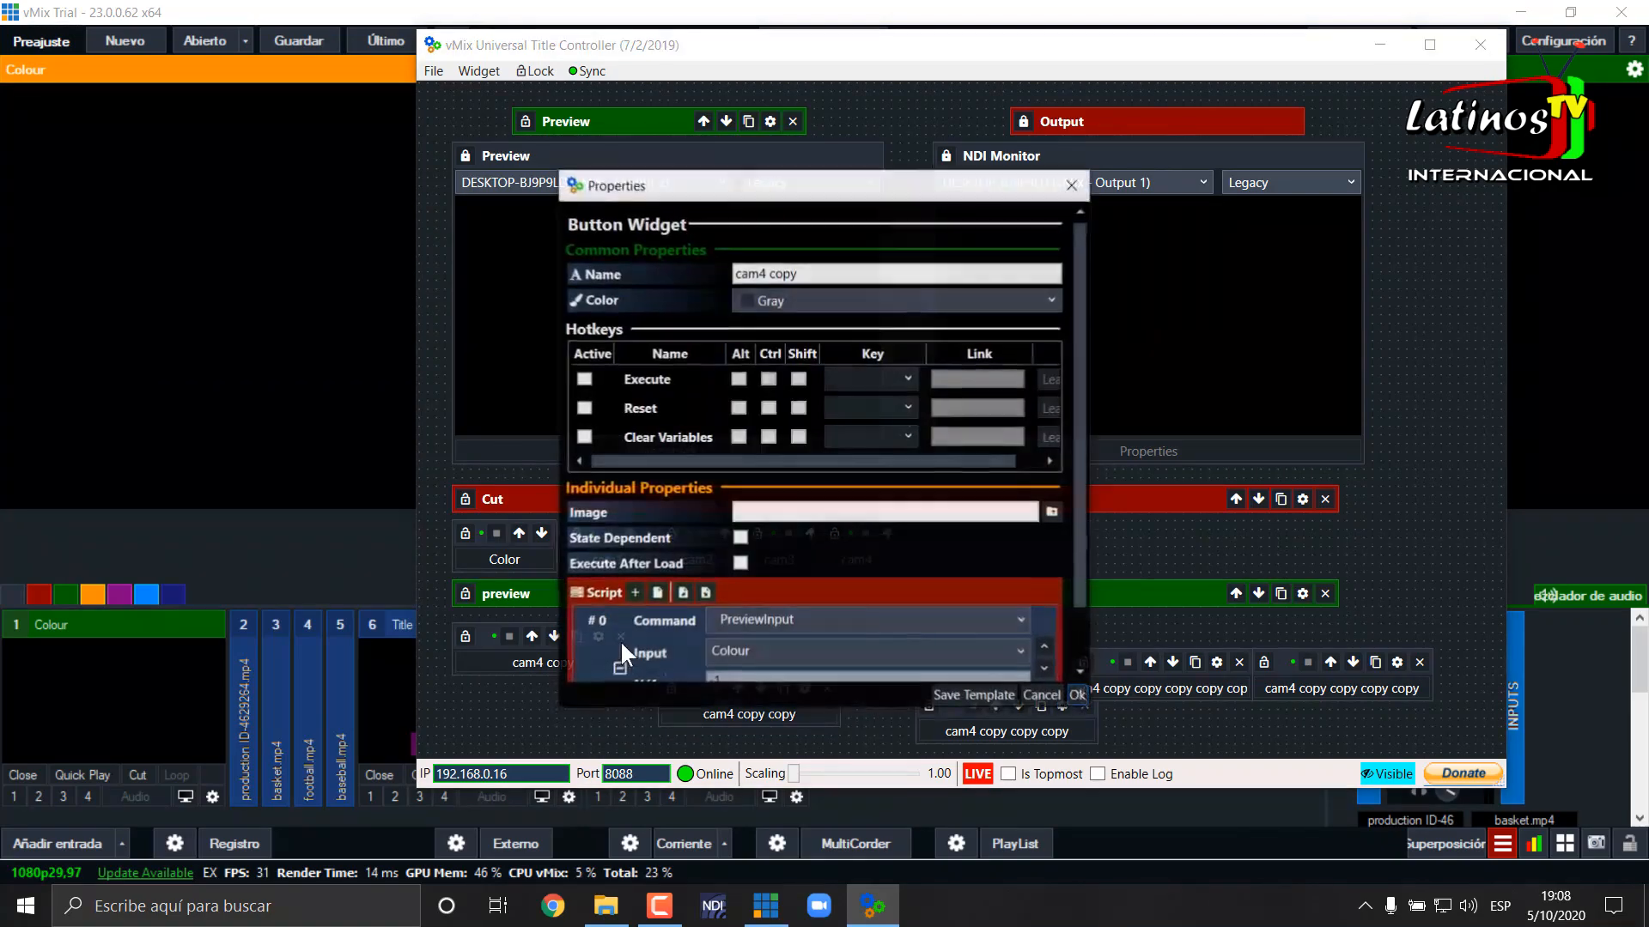
left_click_drag(826, 272, 681, 277)
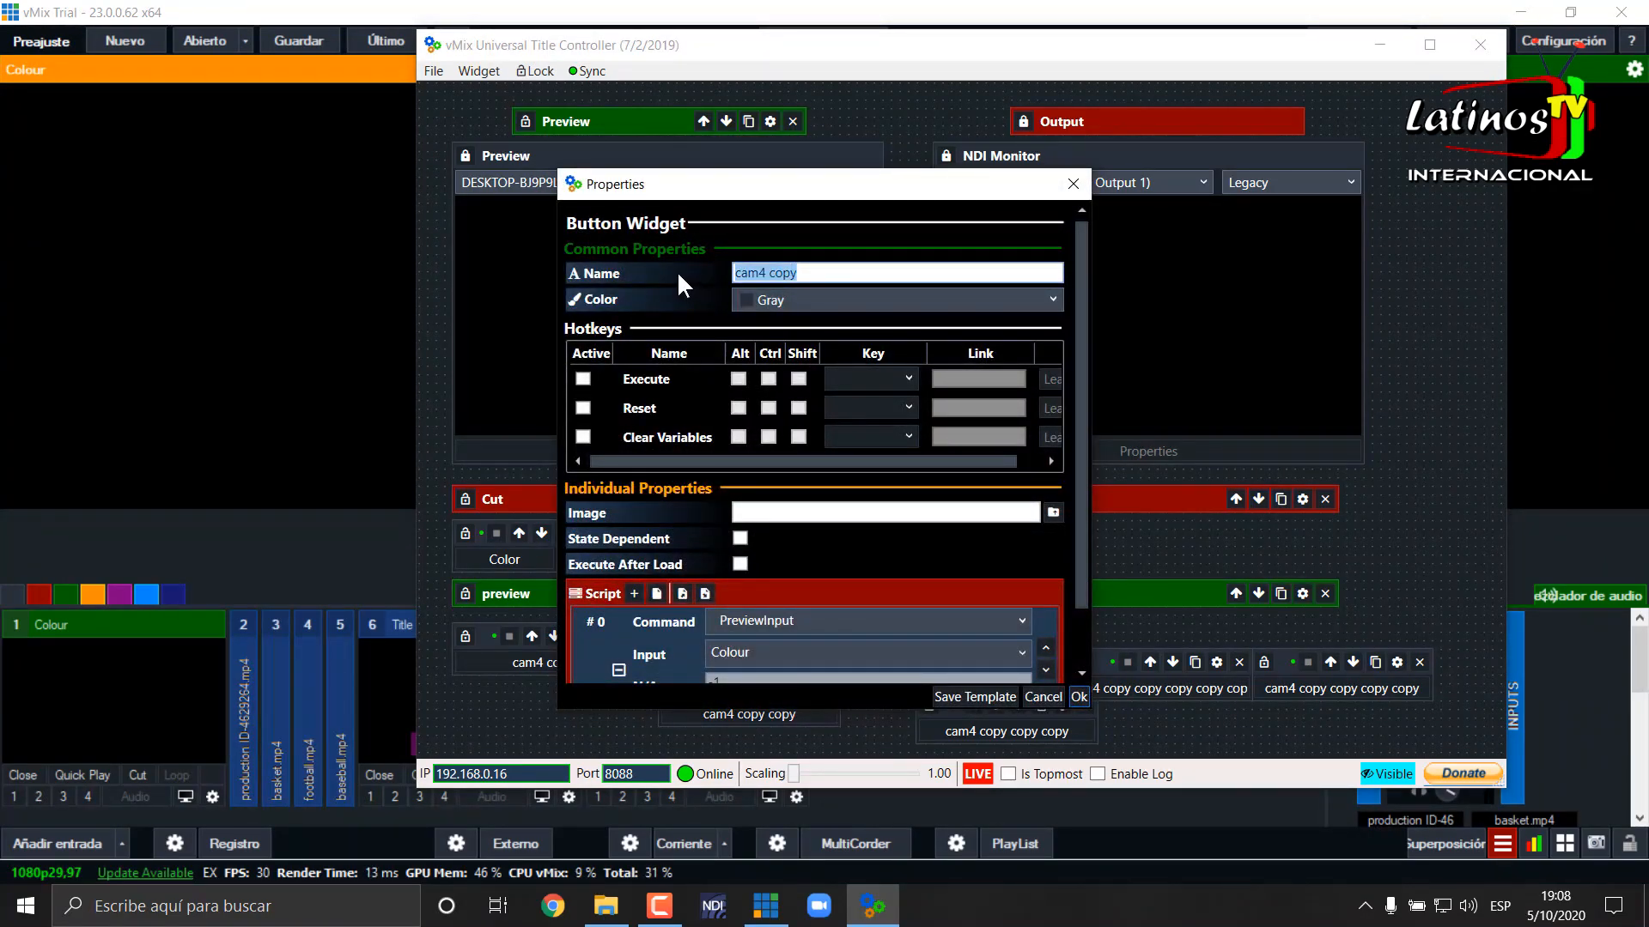
type("color")
left_click(1078, 697)
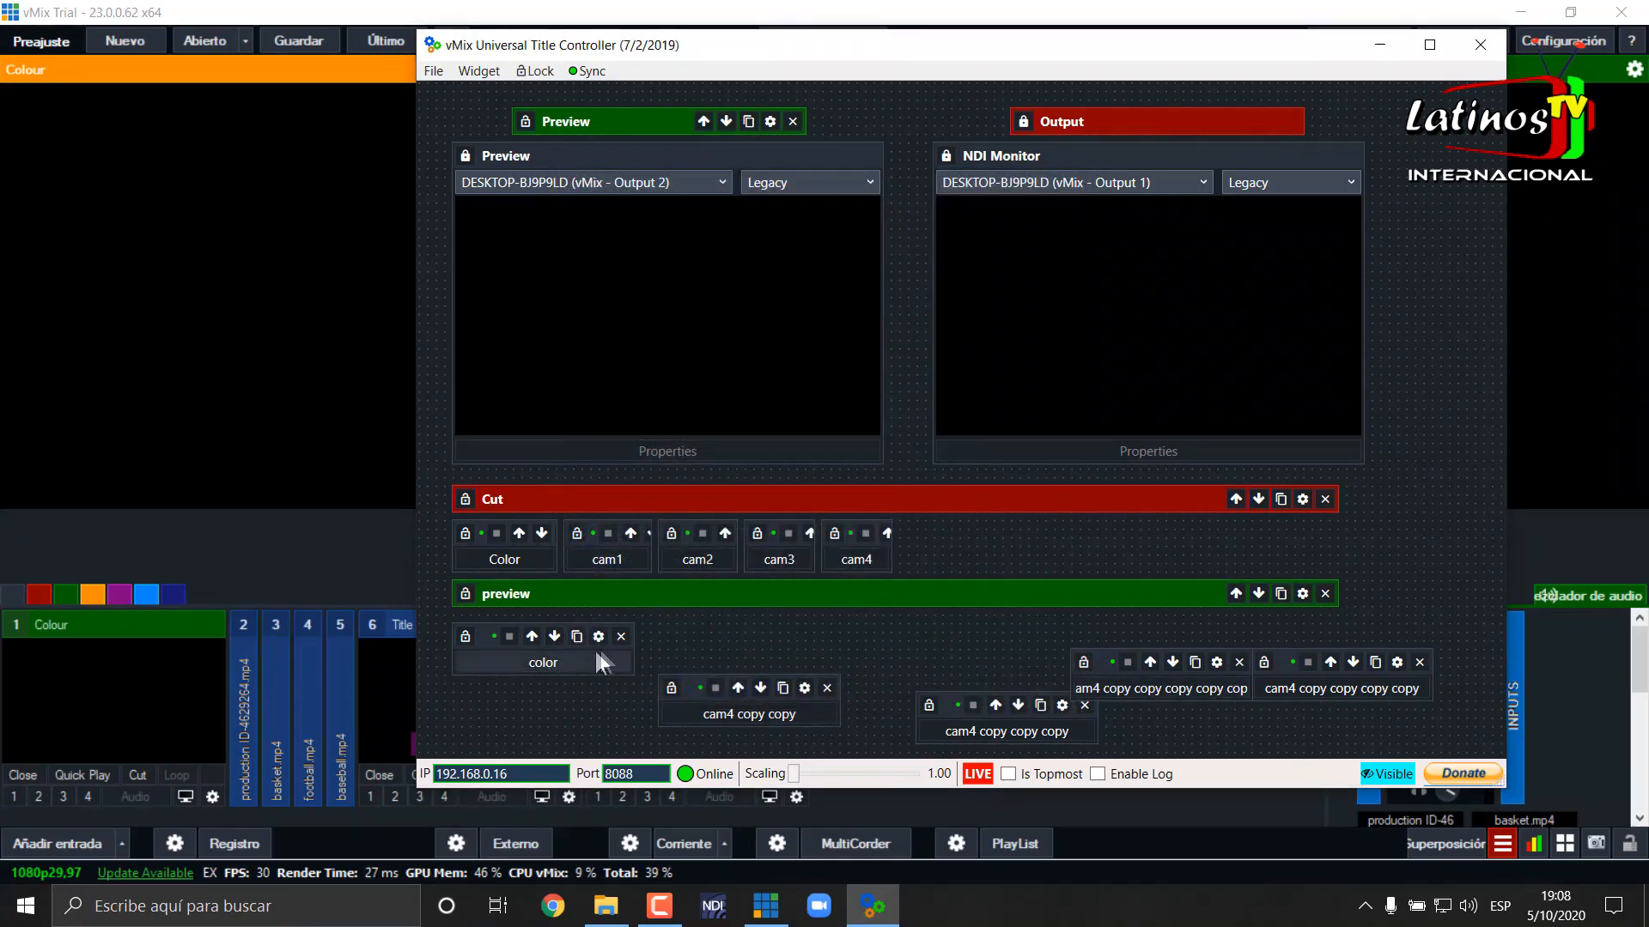
Narrow the color button below the preview label to match the Color button above, and test cutting to cam4 and Color
left_click_drag(632, 646, 553, 648)
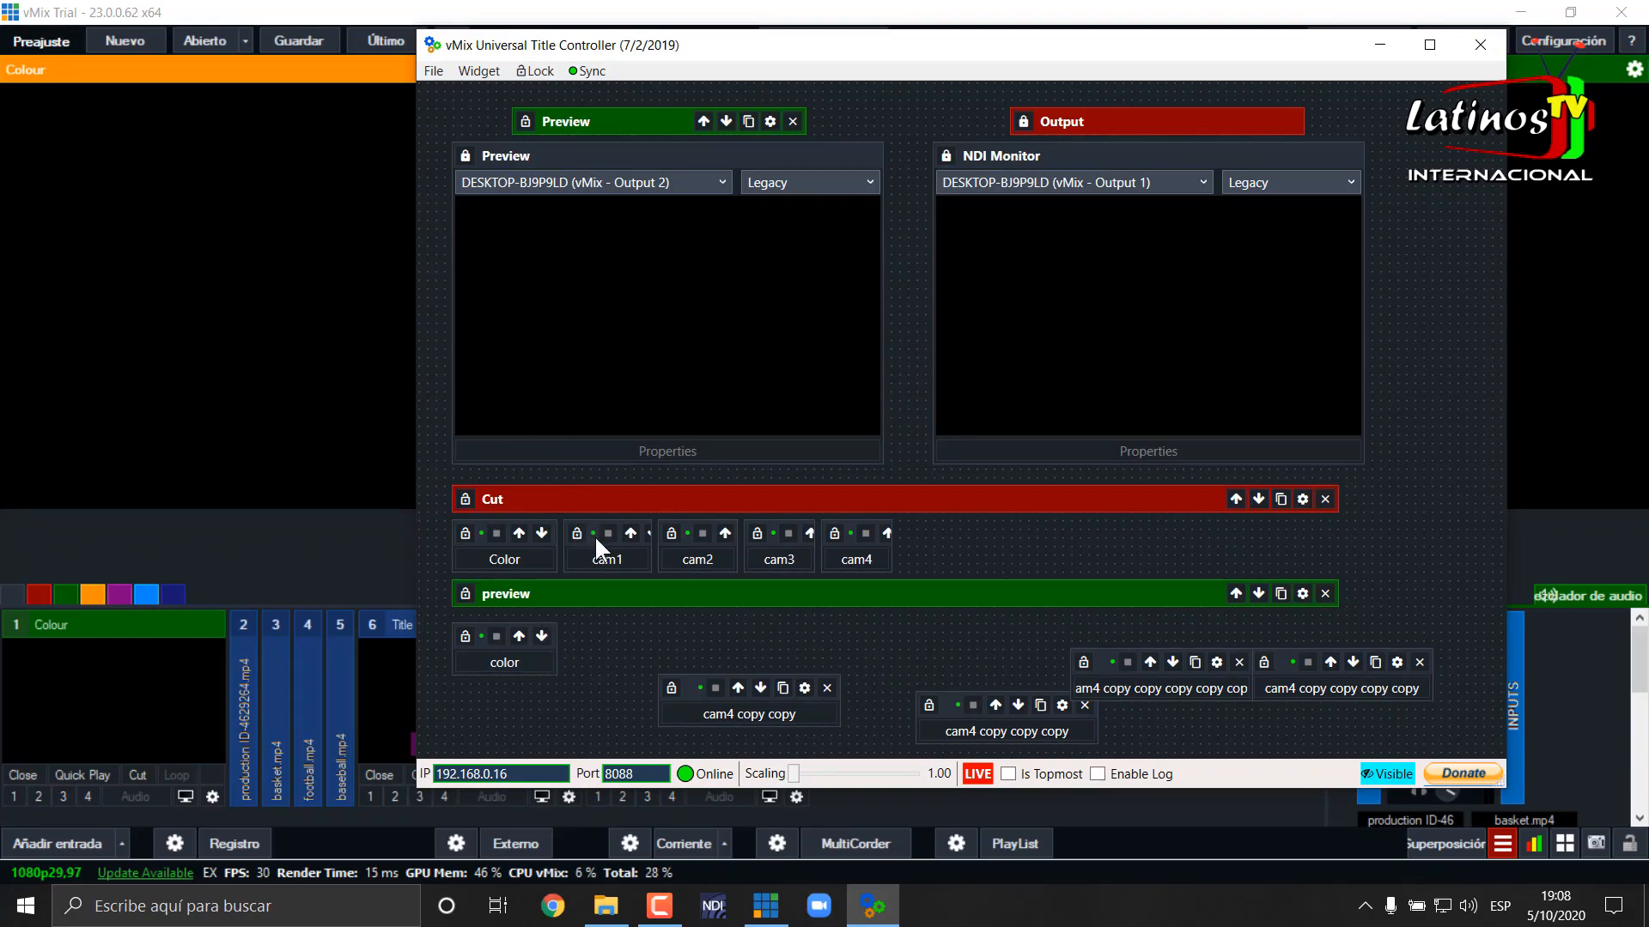
left_click(863, 559)
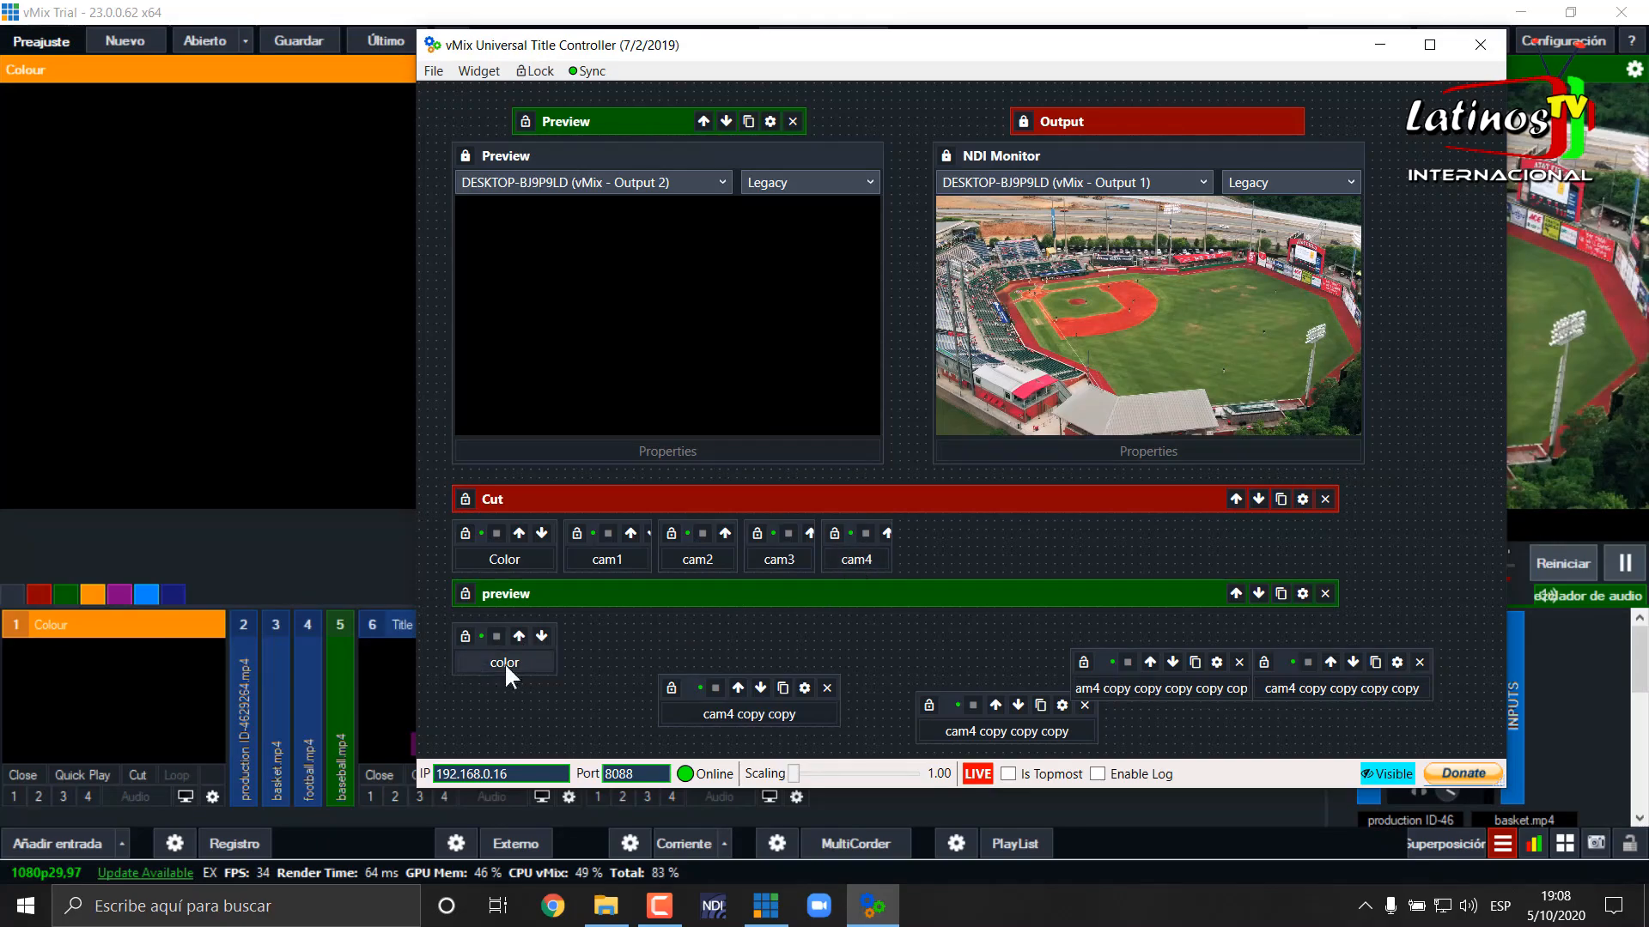
left_click(508, 558)
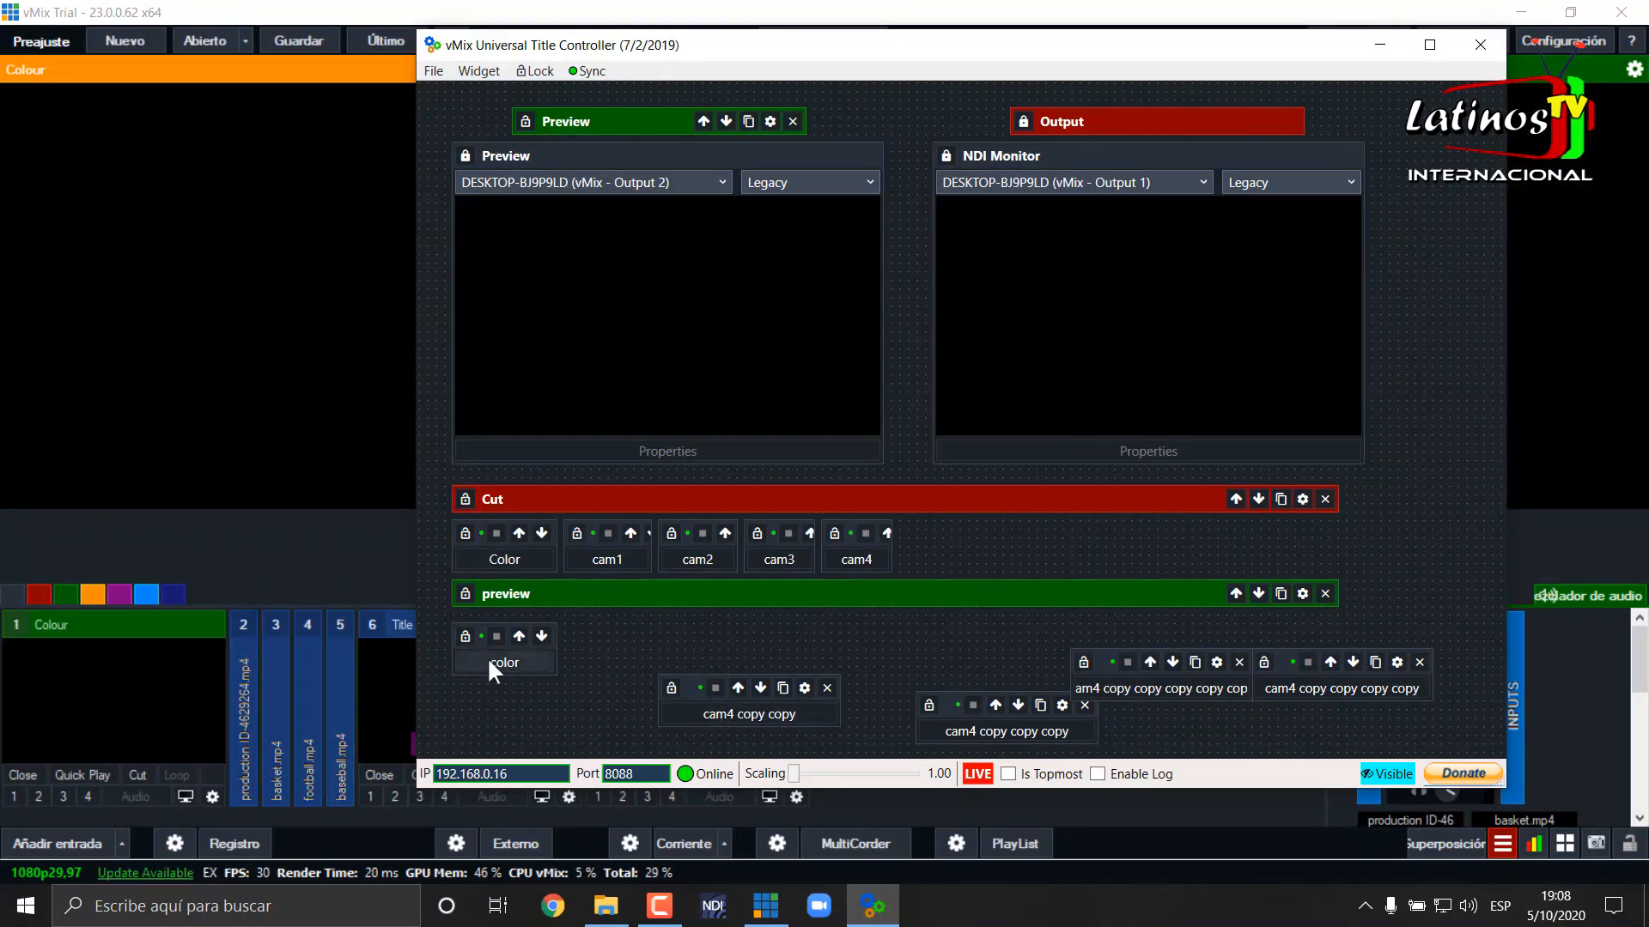
Rename the cam4 copy copy button as cam1 and set its command to PreviewInput
left_click(803, 688)
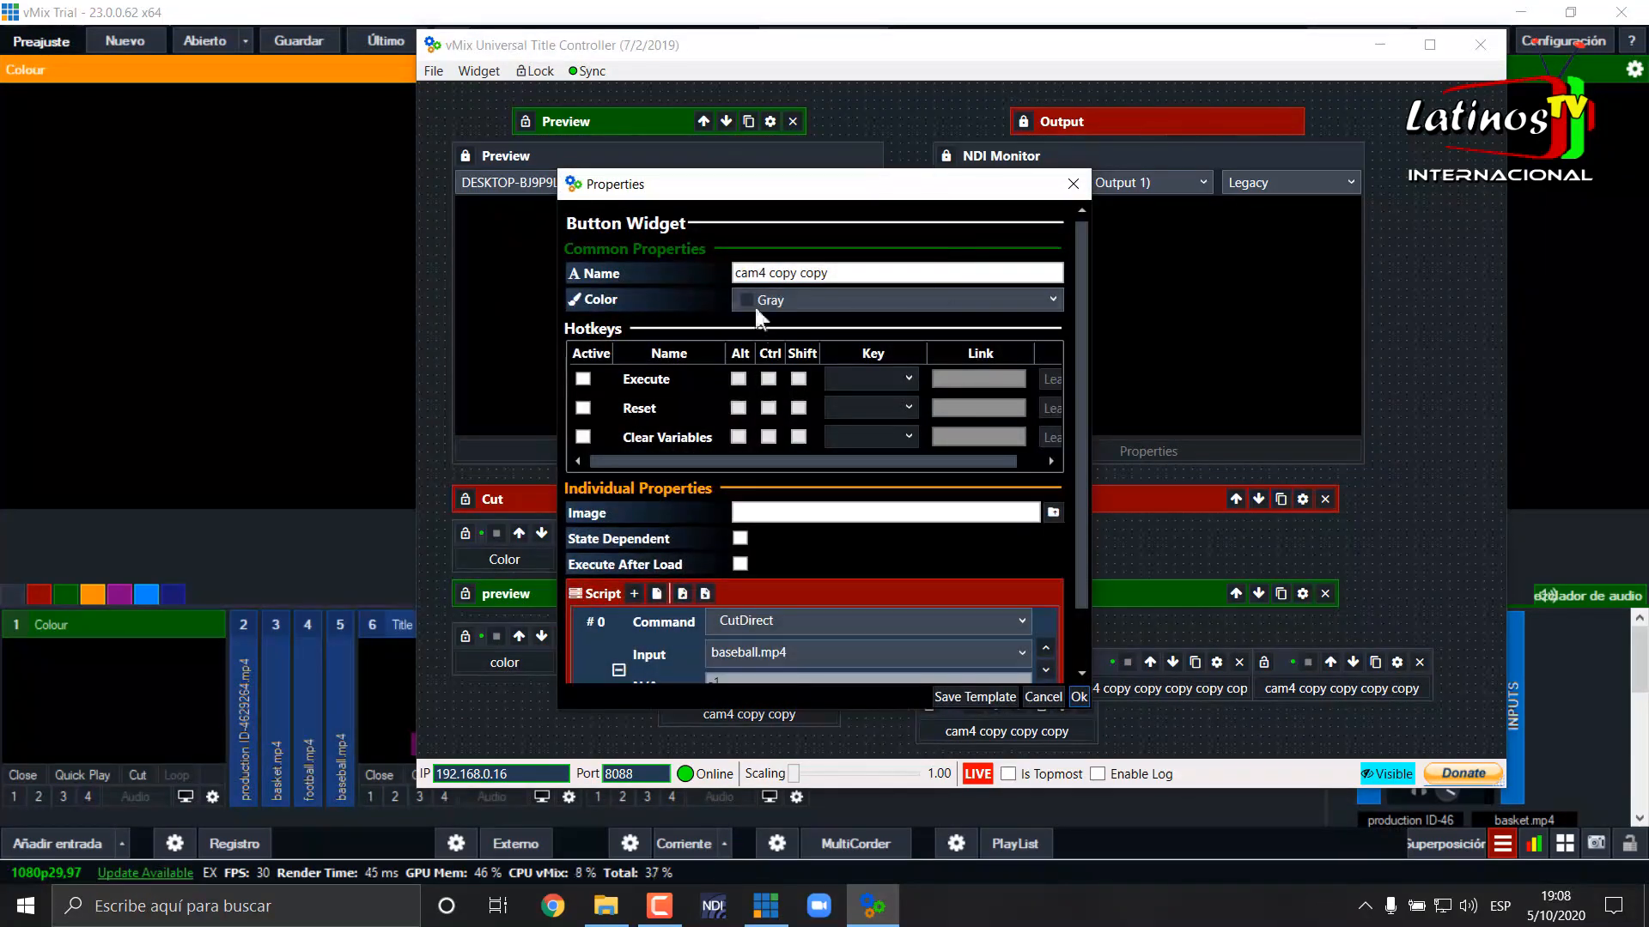
left_click_drag(762, 272, 927, 318)
type("1")
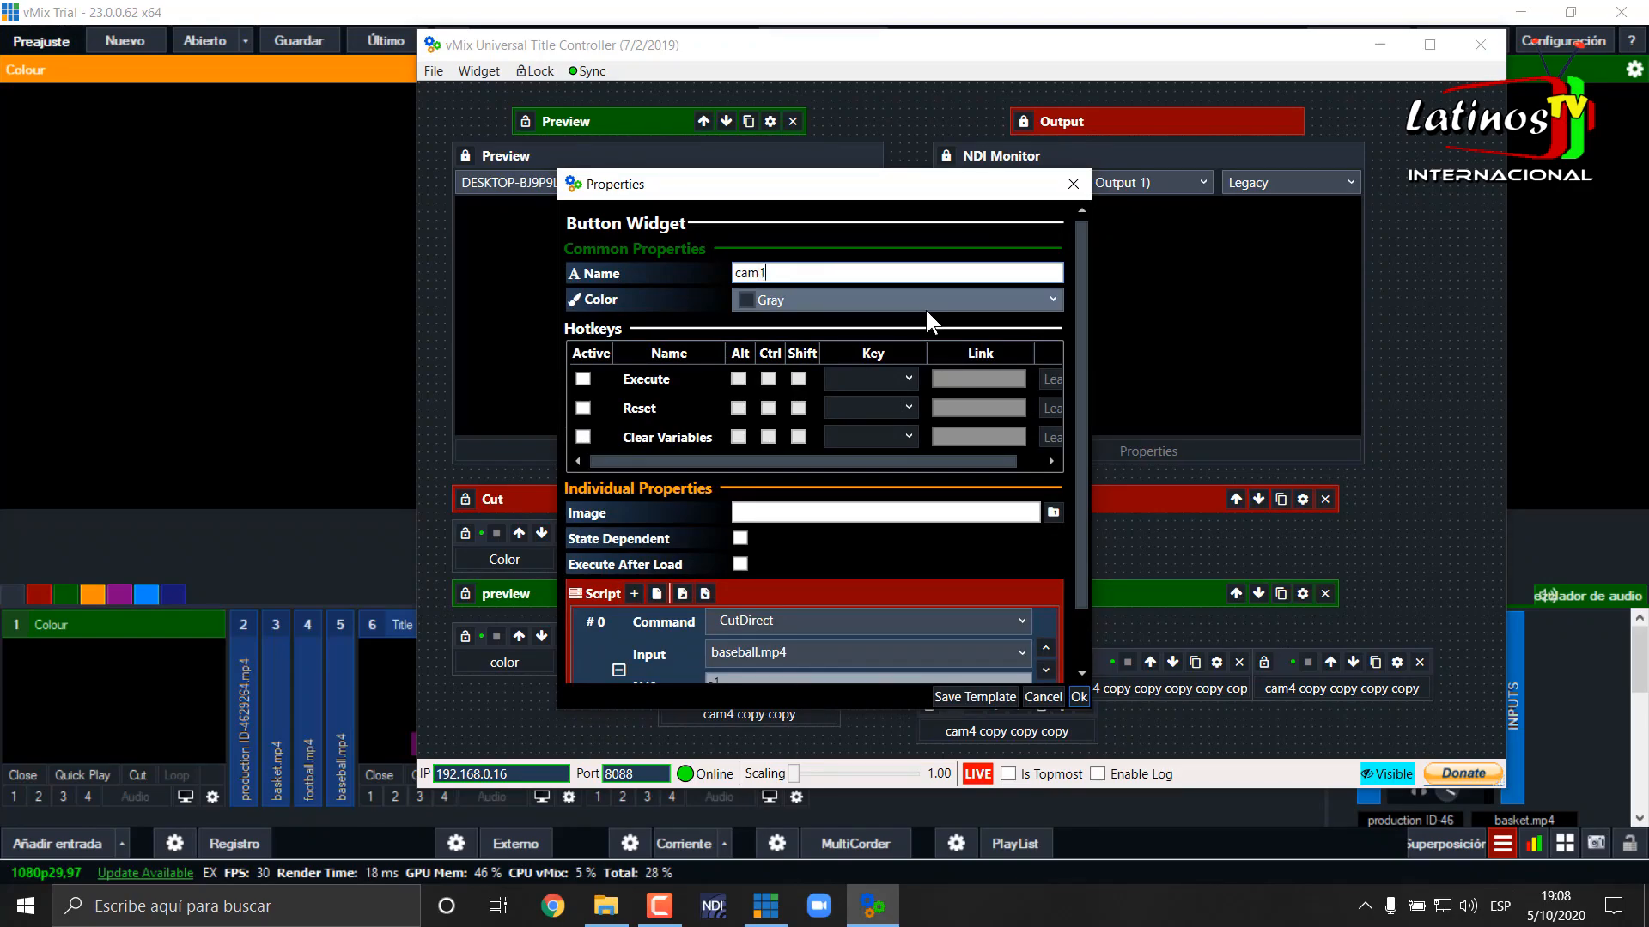
left_click(1022, 616)
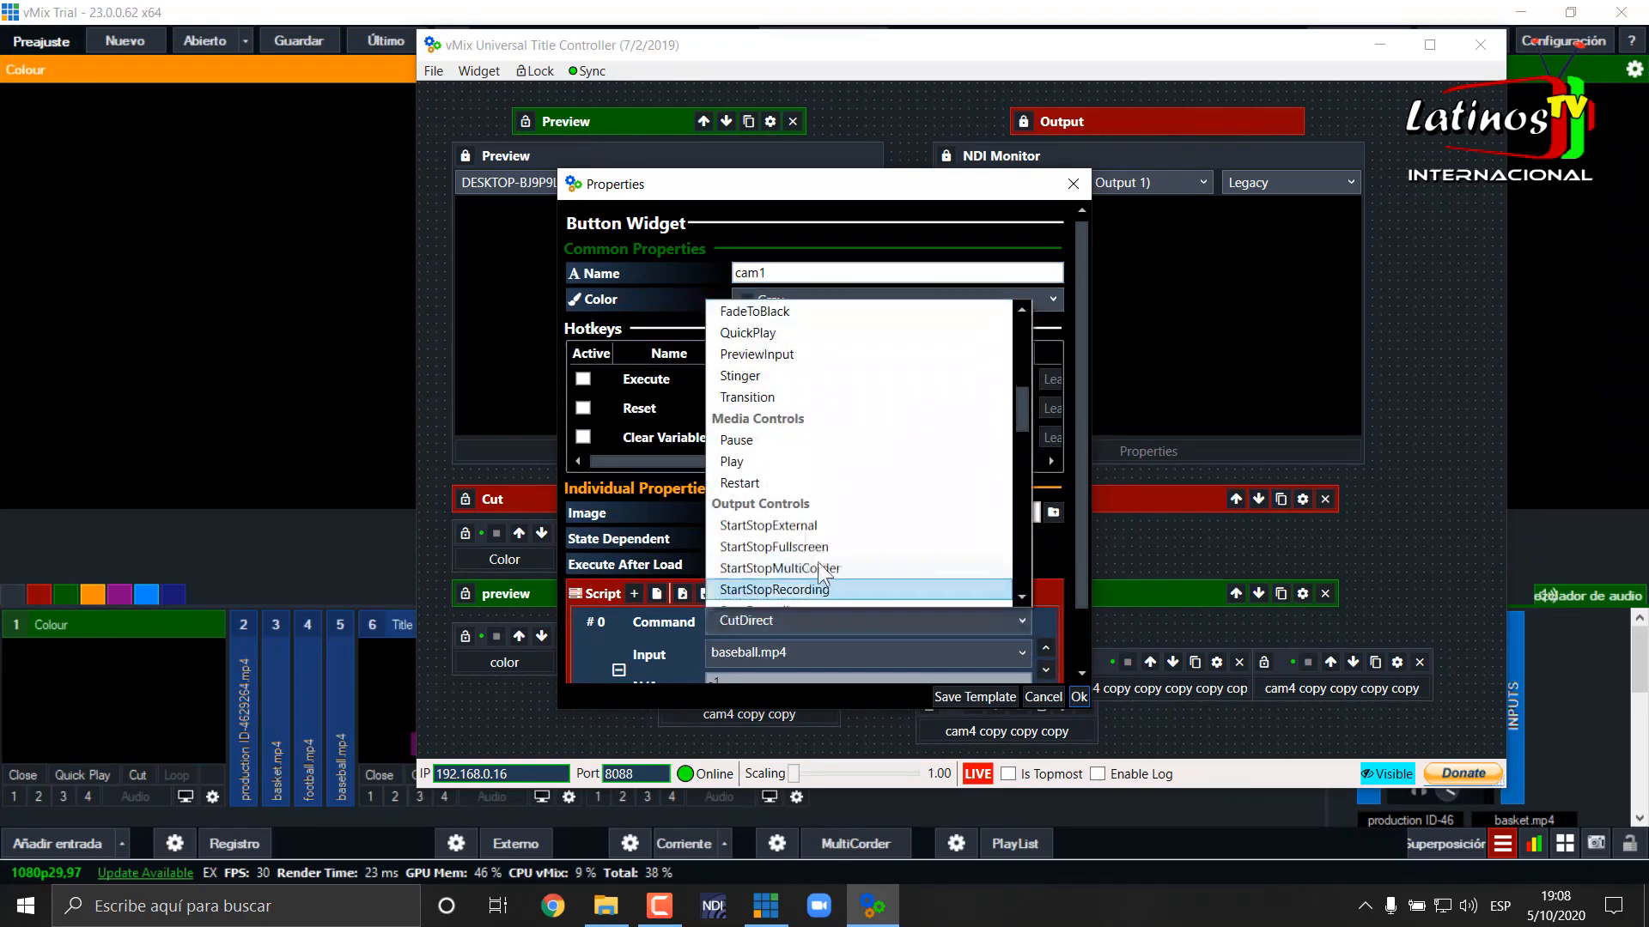
left_click(757, 353)
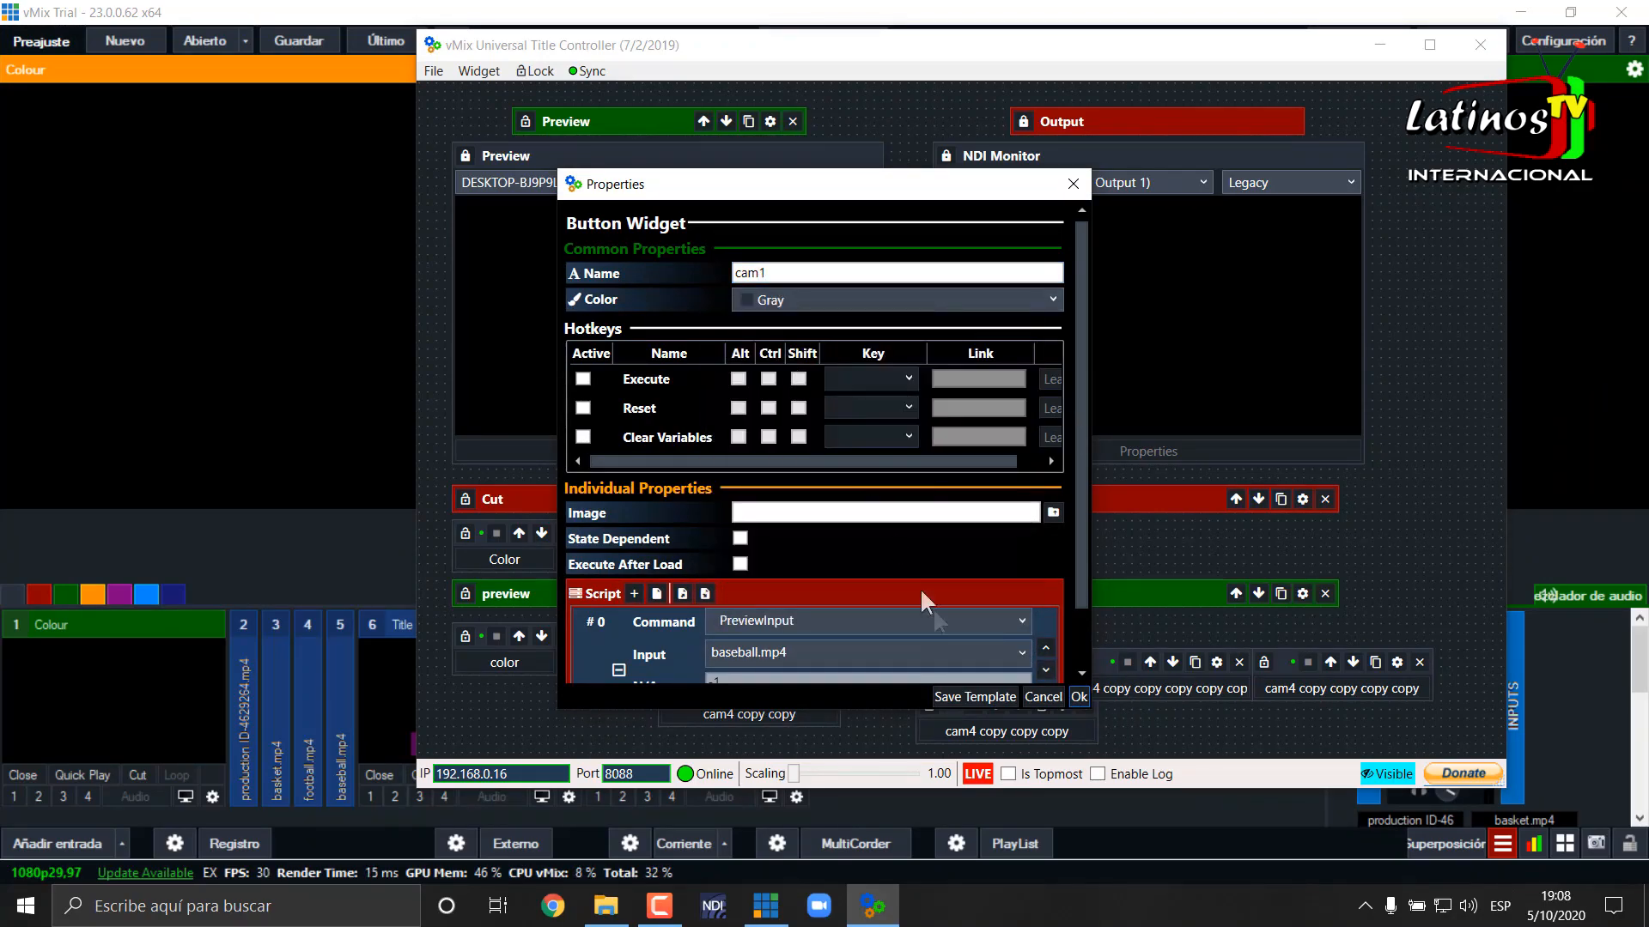
left_click(1078, 696)
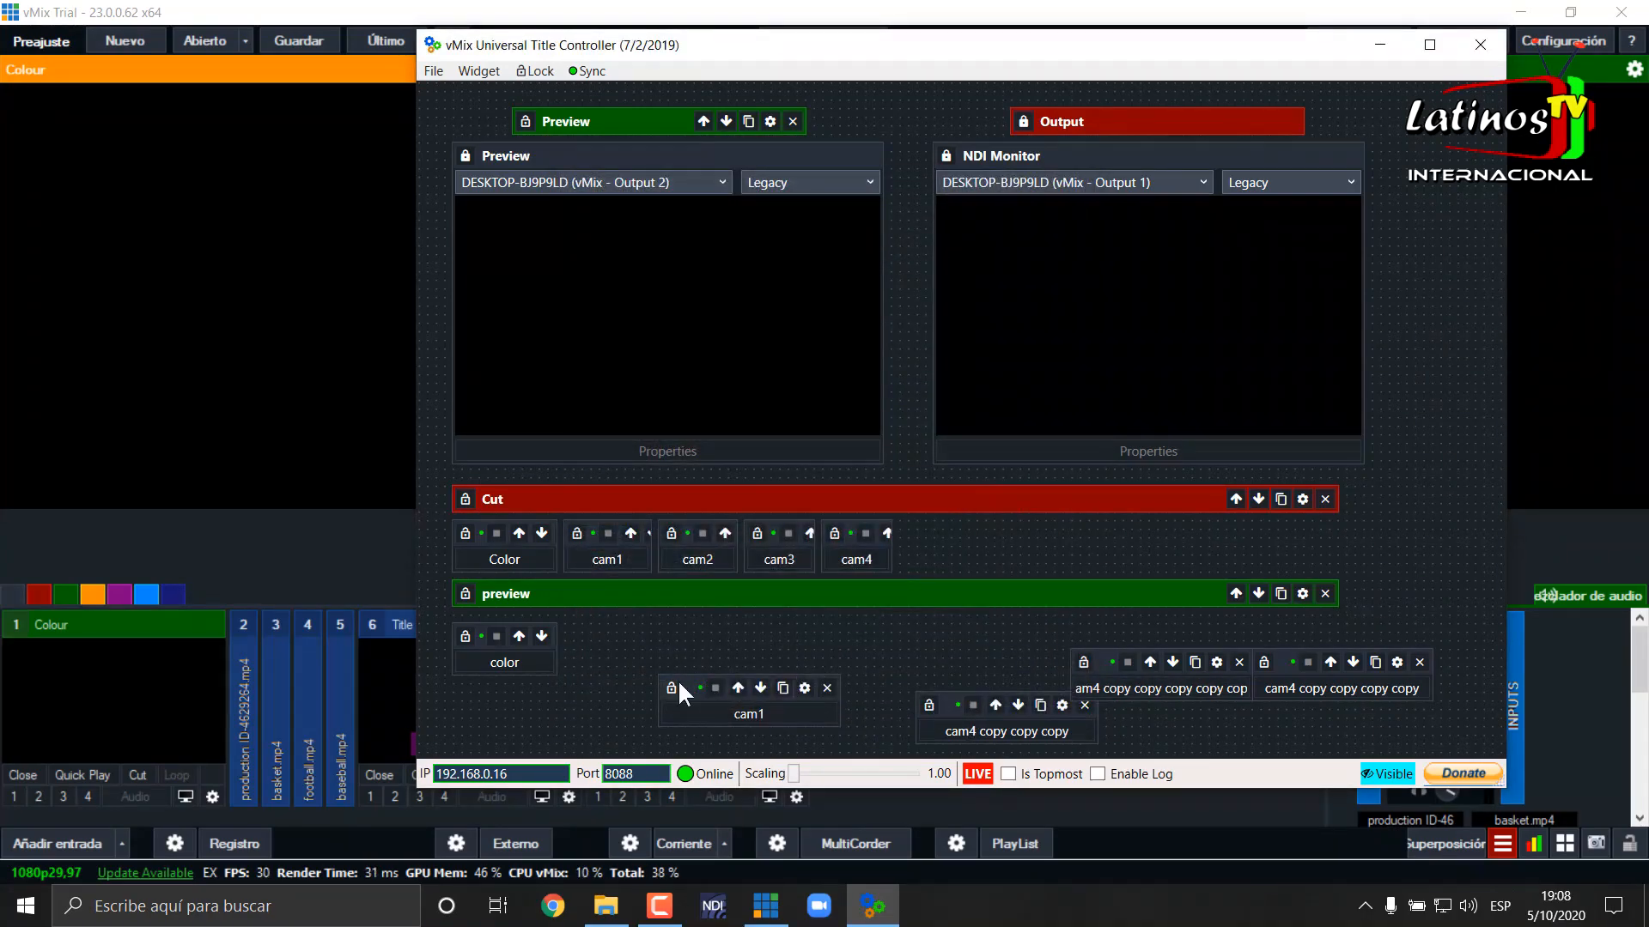
Place the new cam1 button beside color in the preview row and test switching the preview between the two
left_click_drag(685, 681, 597, 632)
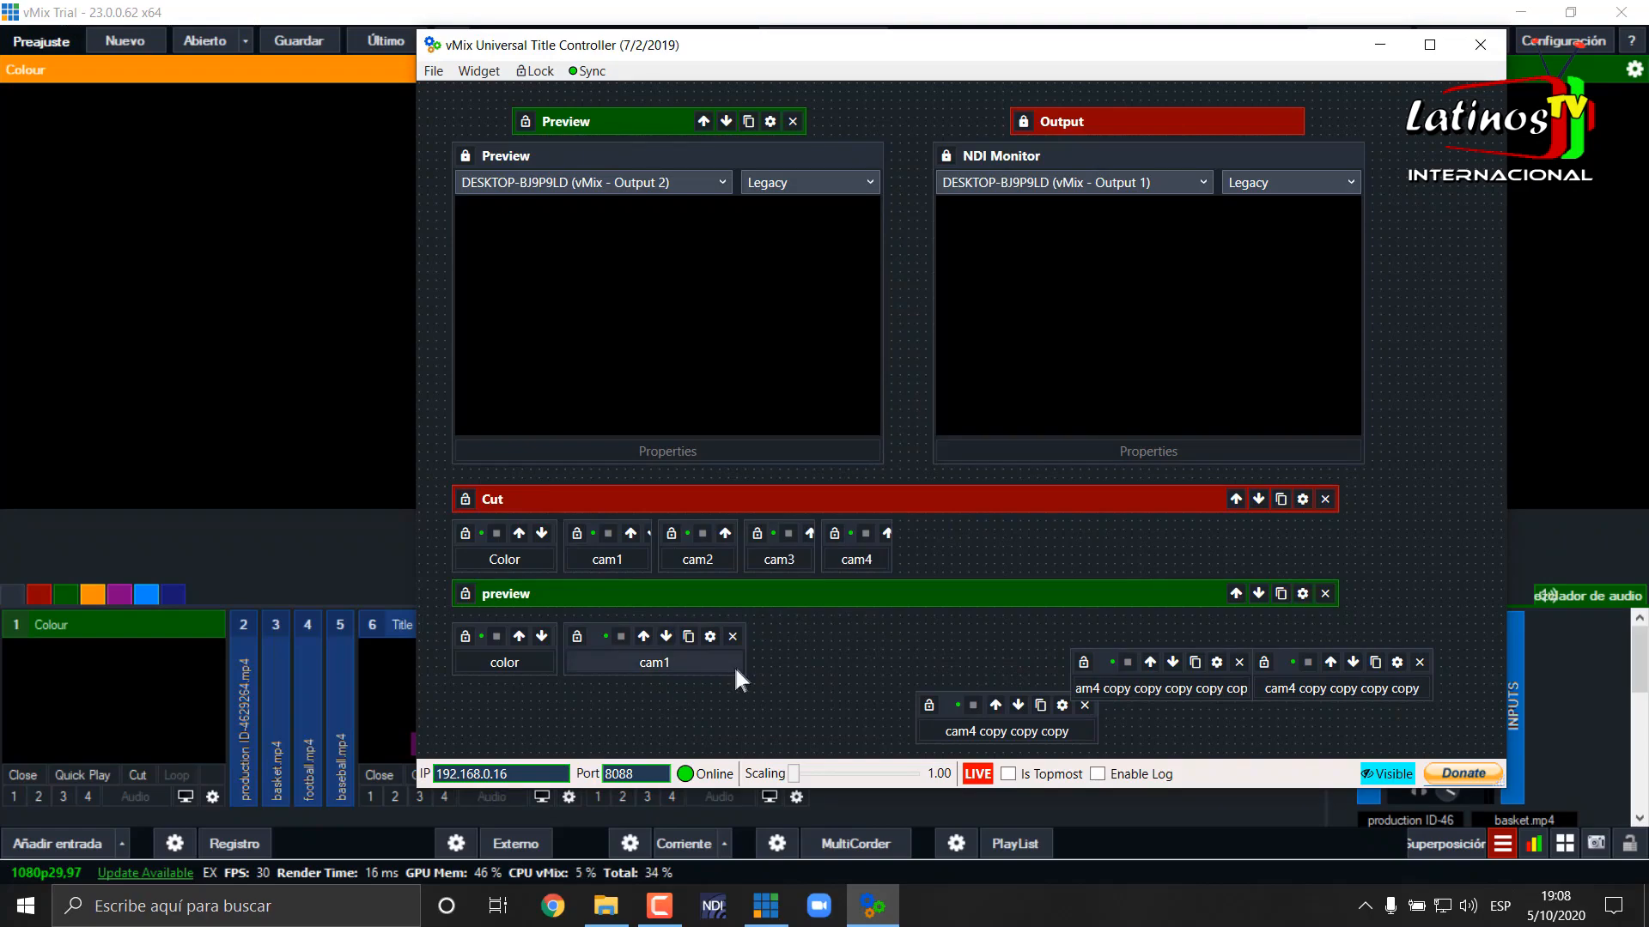
left_click(700, 662)
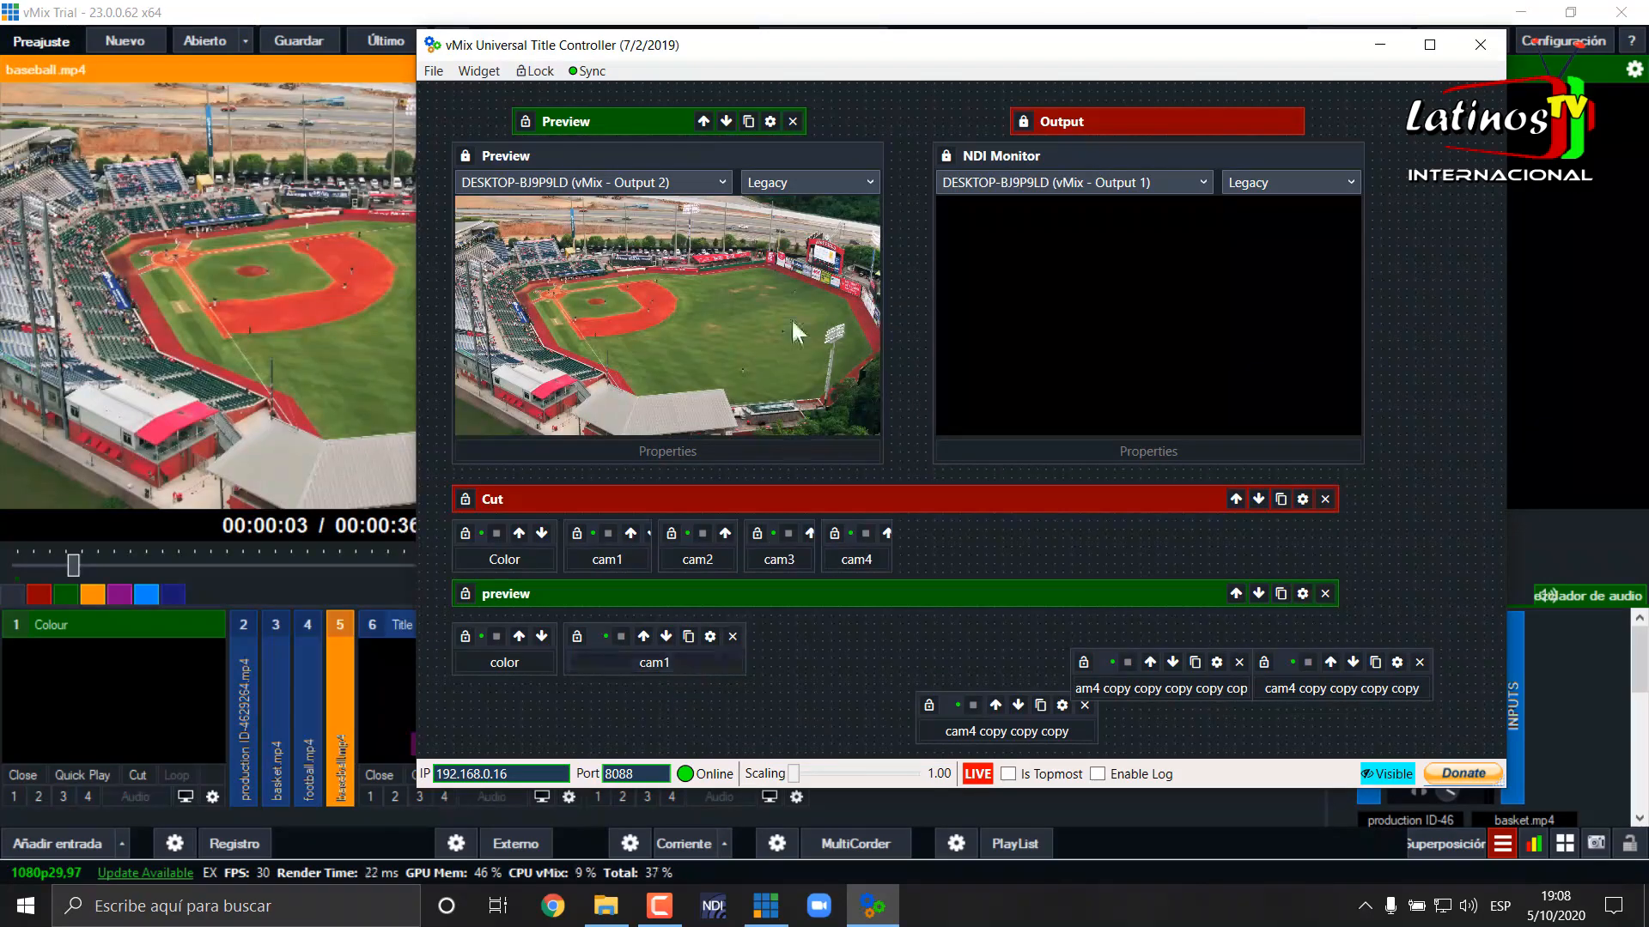
left_click(521, 661)
left_click(630, 662)
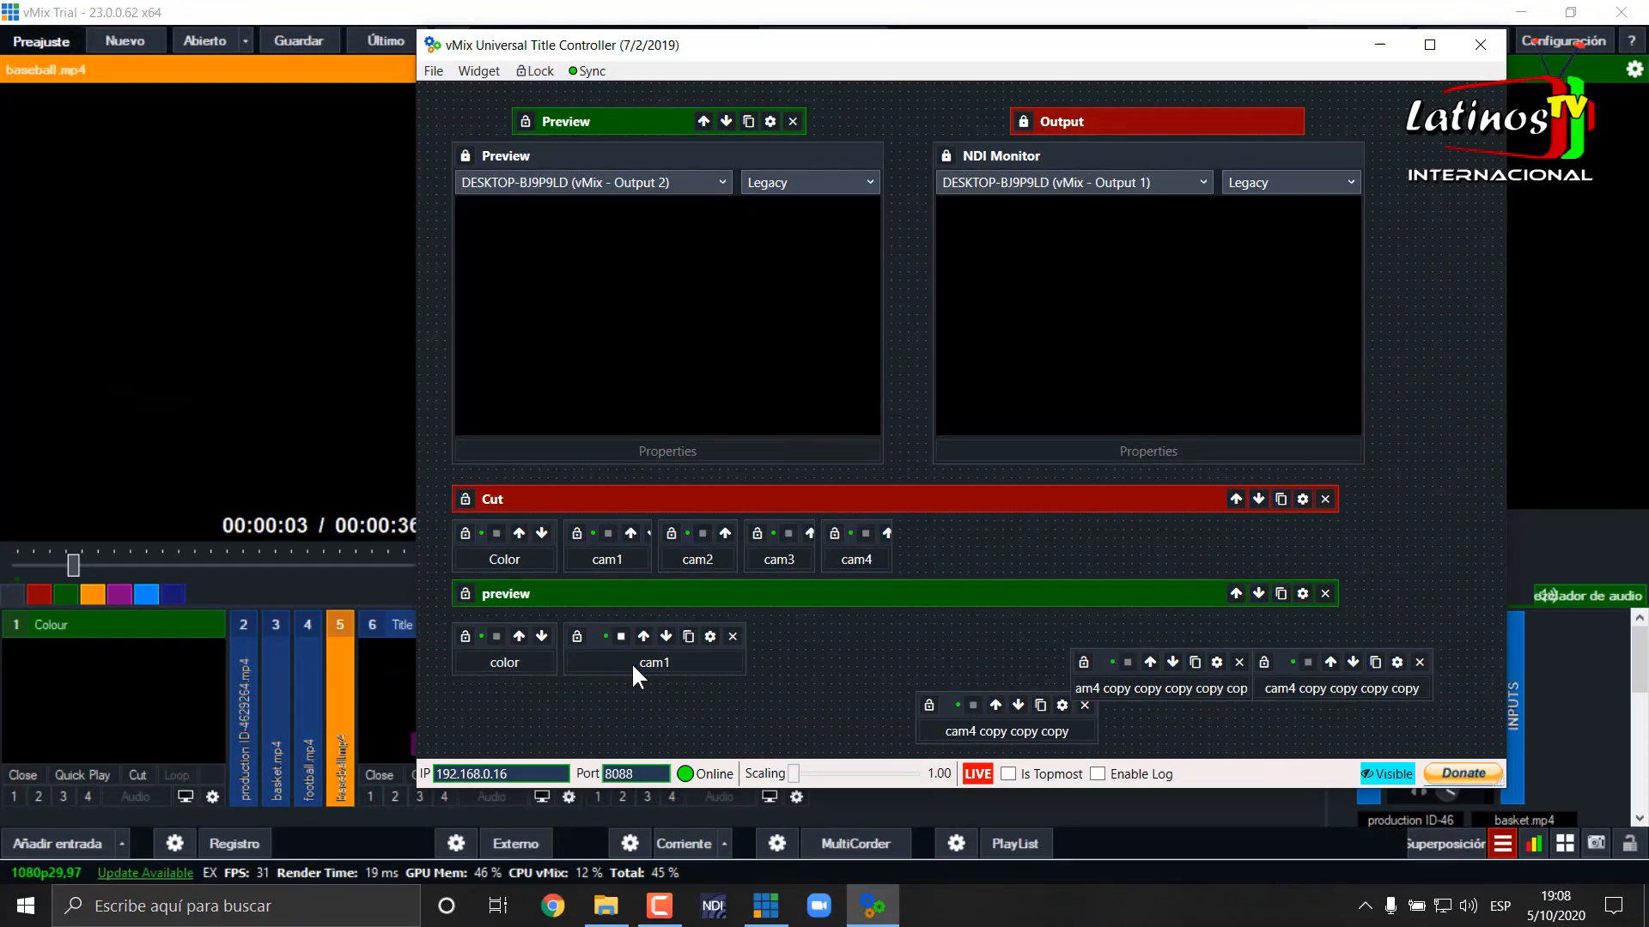
left_click(498, 656)
left_click(609, 659)
left_click(519, 658)
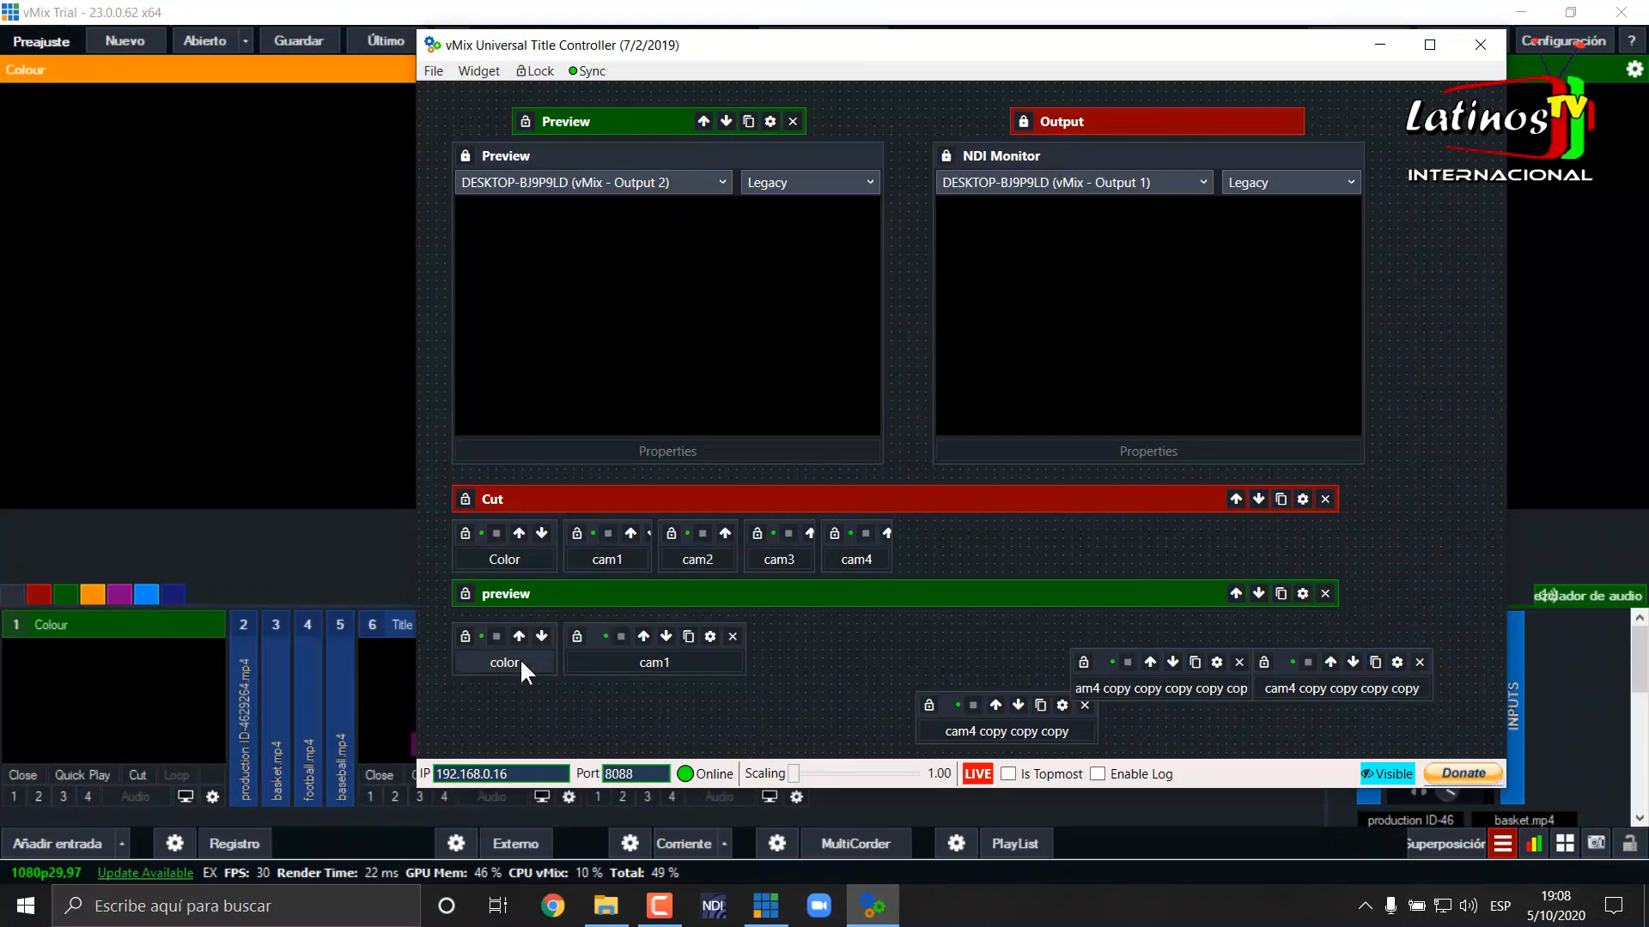
Narrow the preview-row cam1 button to match the one above and place the cam4 copy copy copy button beside it
left_click_drag(743, 662, 653, 662)
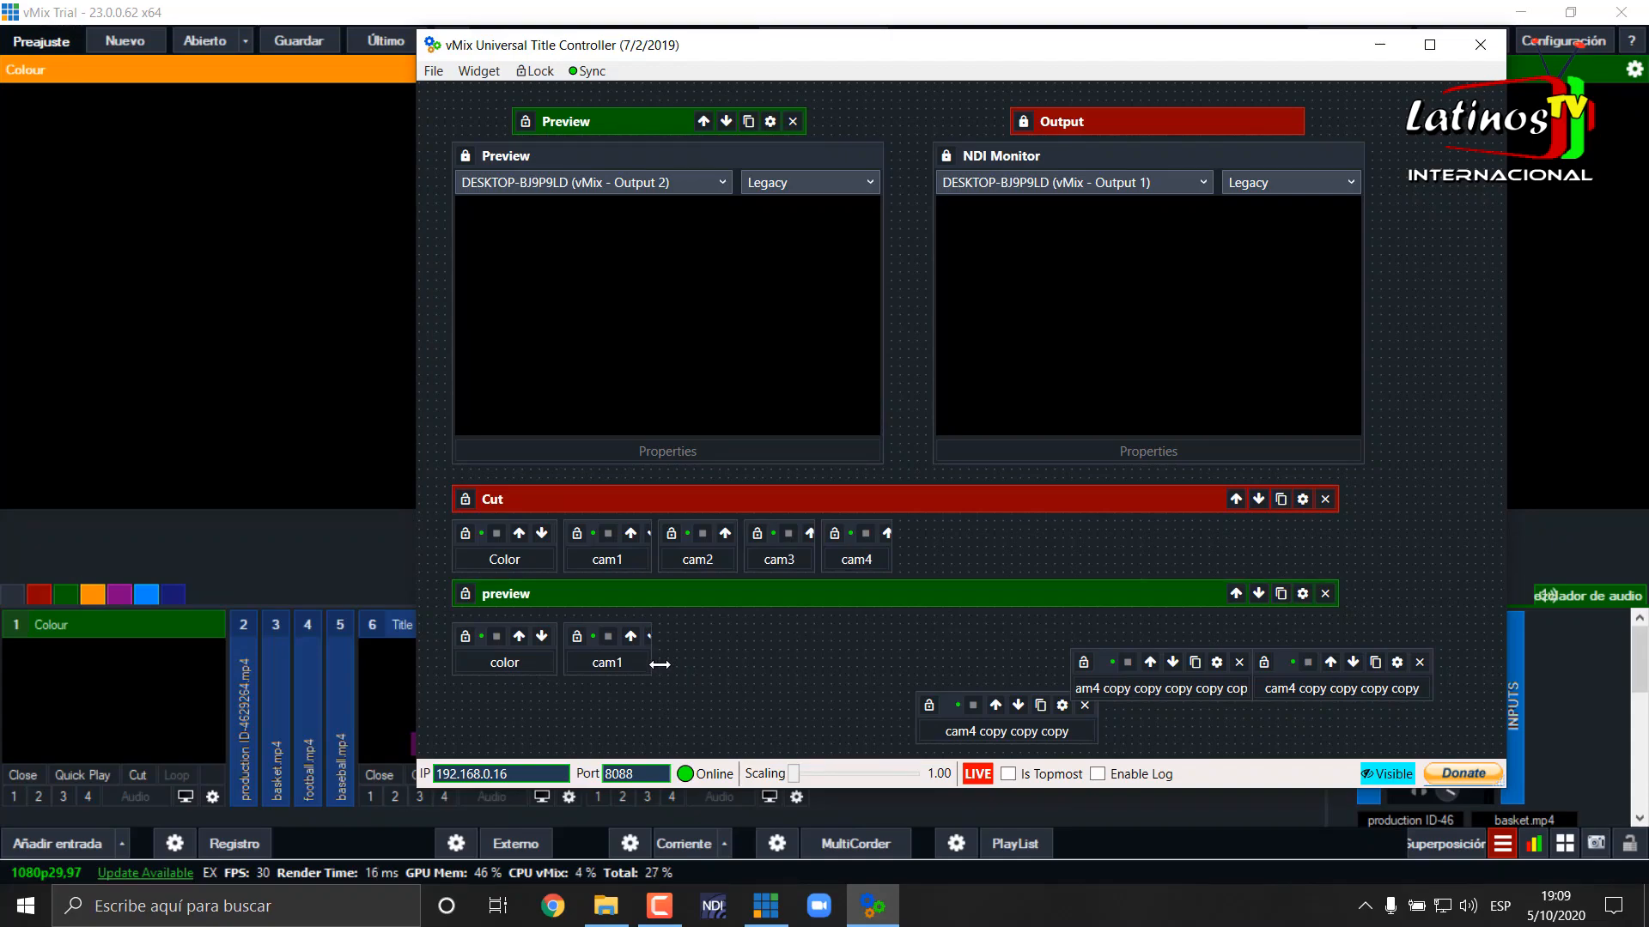
left_click_drag(944, 699, 704, 637)
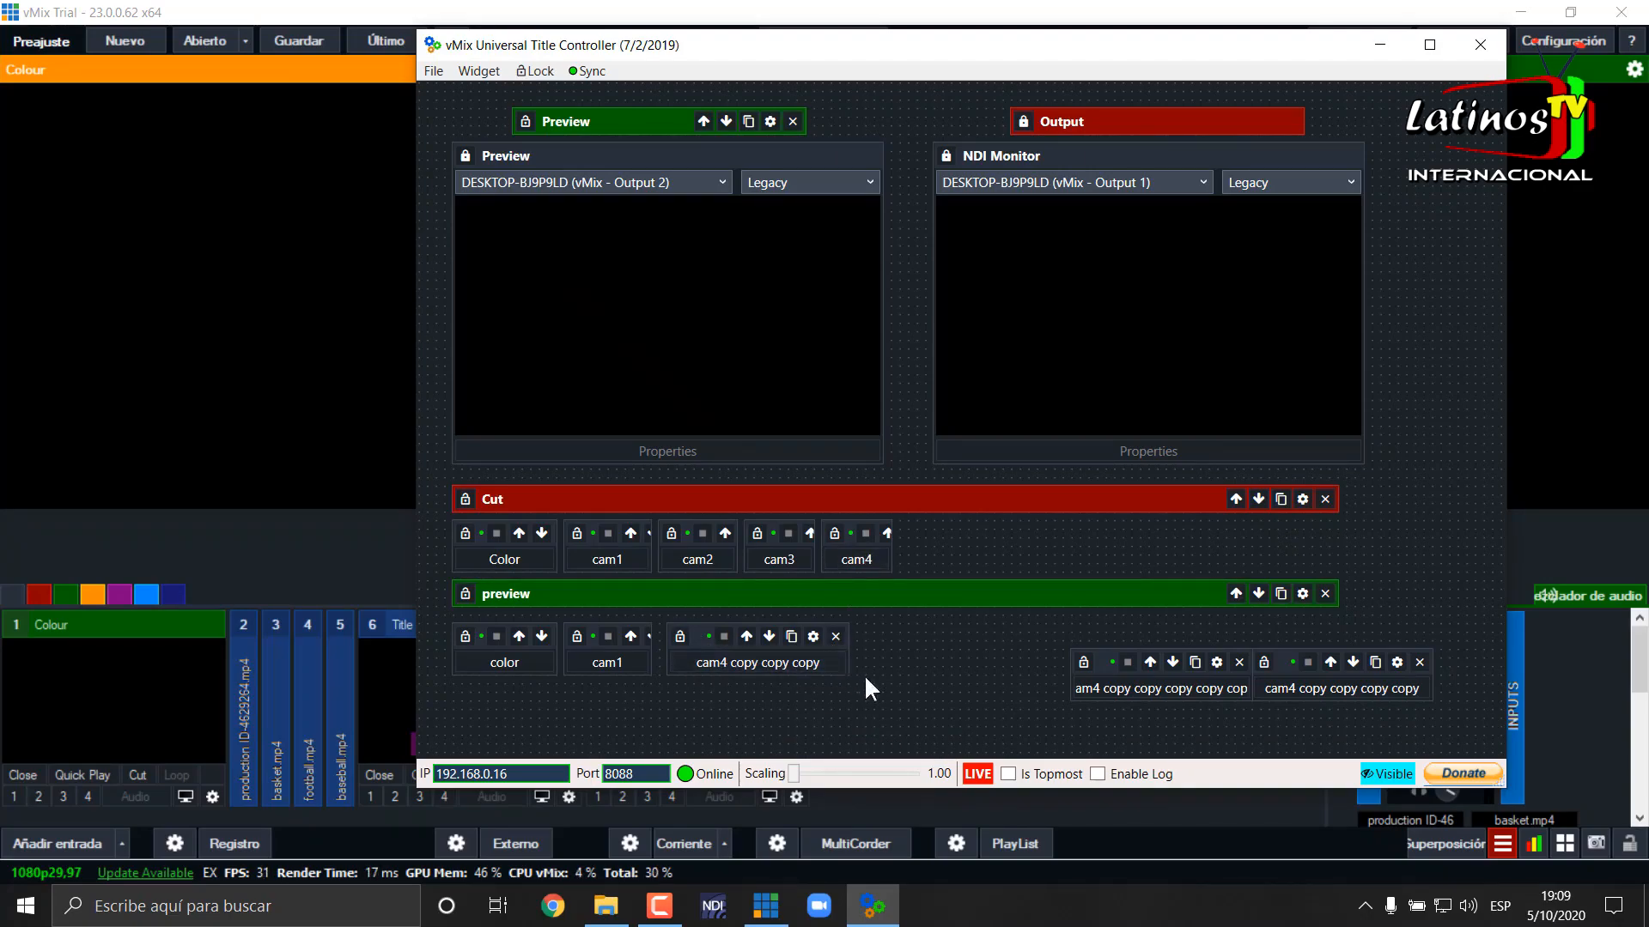
Rename the cam4 copy copy copy button as cam2 and set its command to PreviewInput
left_click(814, 636)
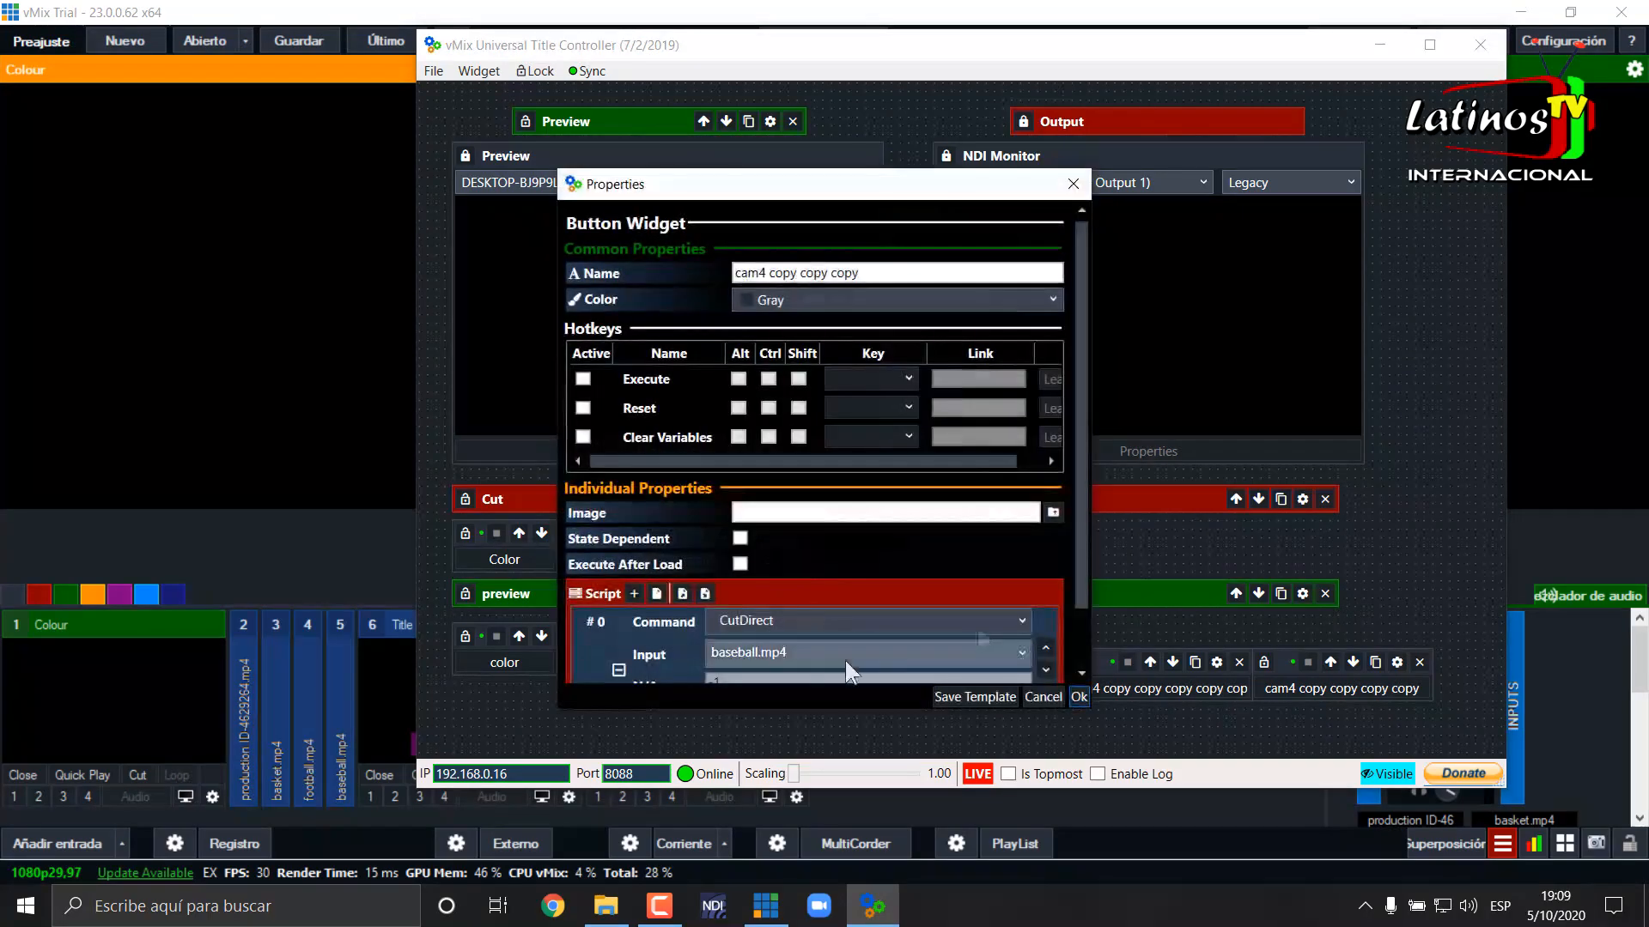
left_click(761, 273)
key("shift+End")
type("2")
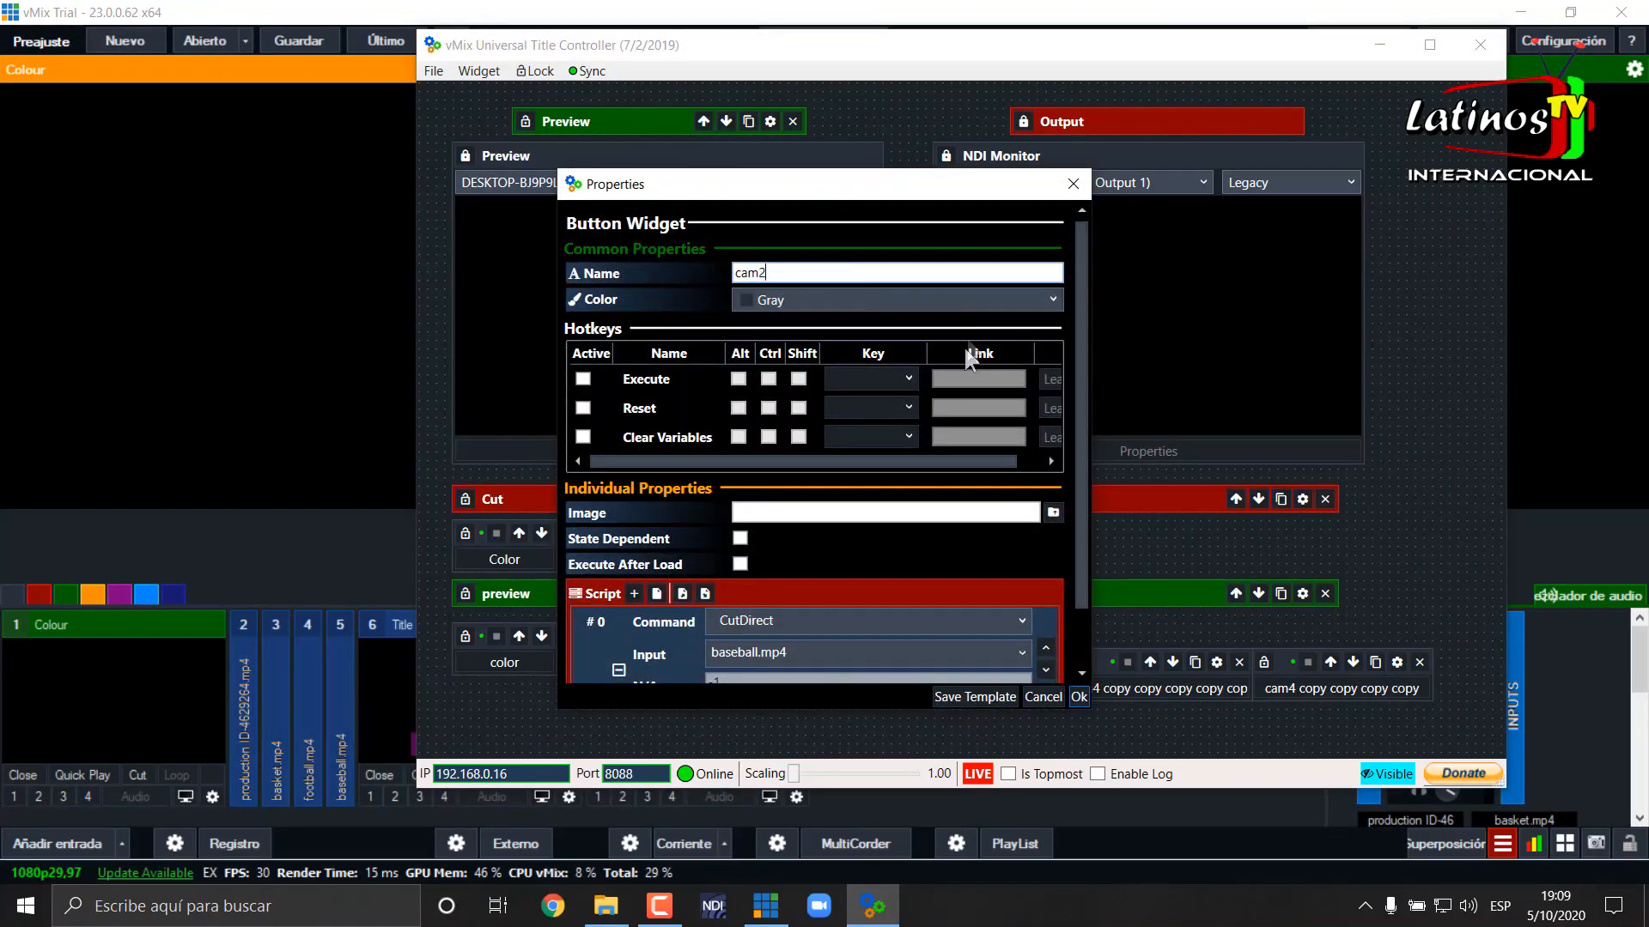
left_click(874, 616)
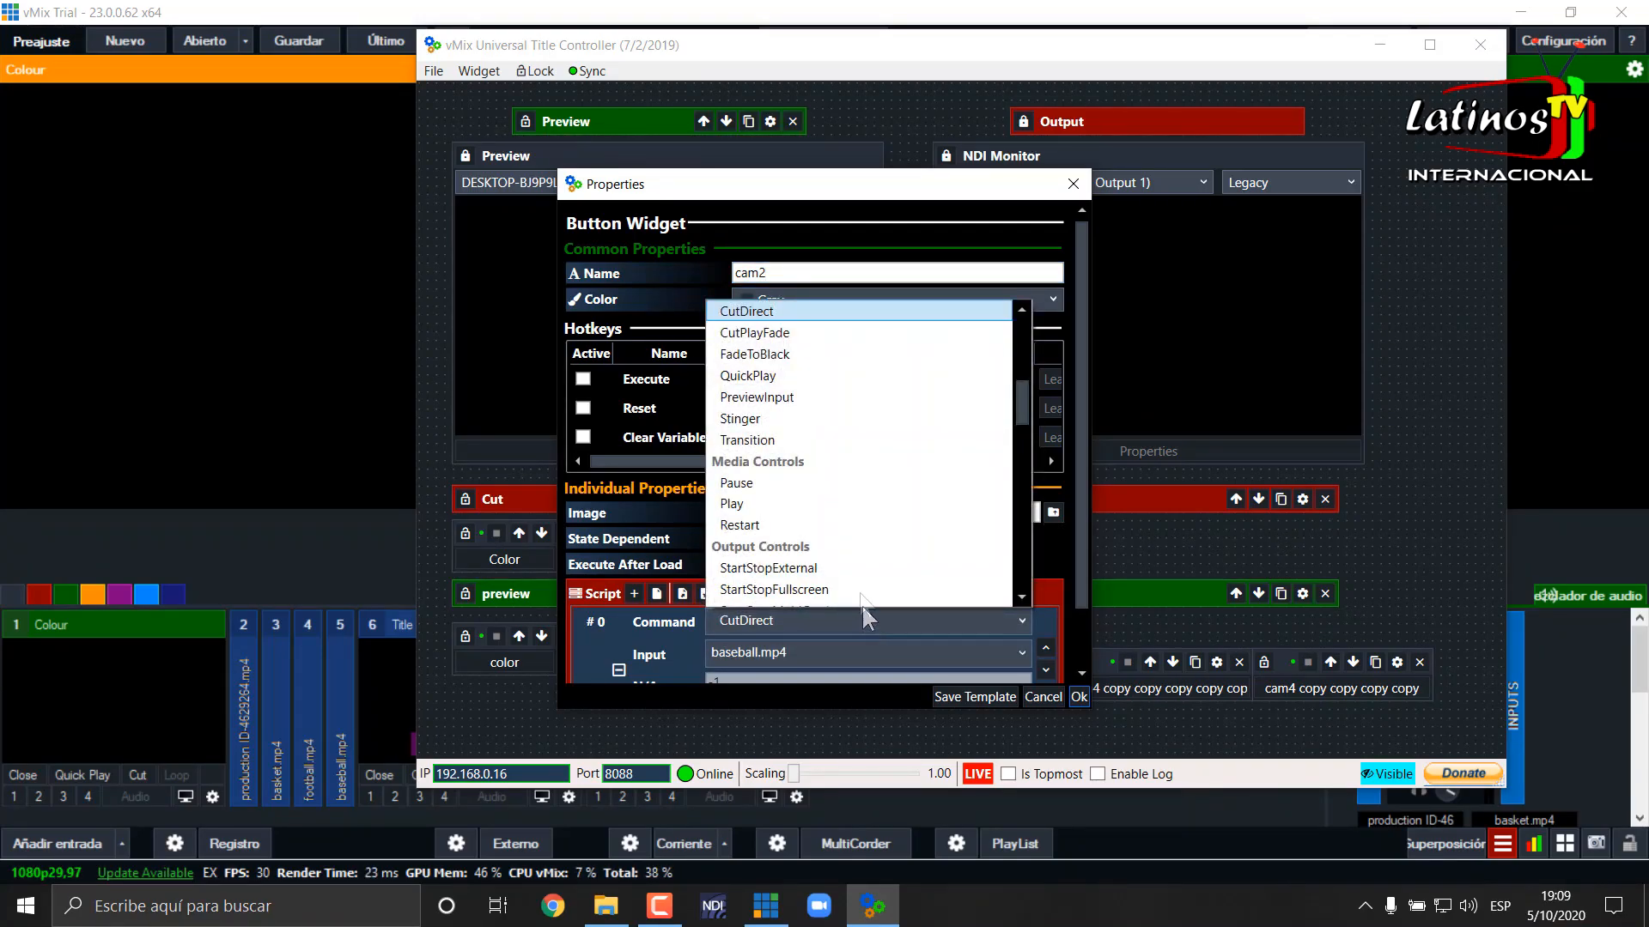
scroll(827, 419, "down", 1)
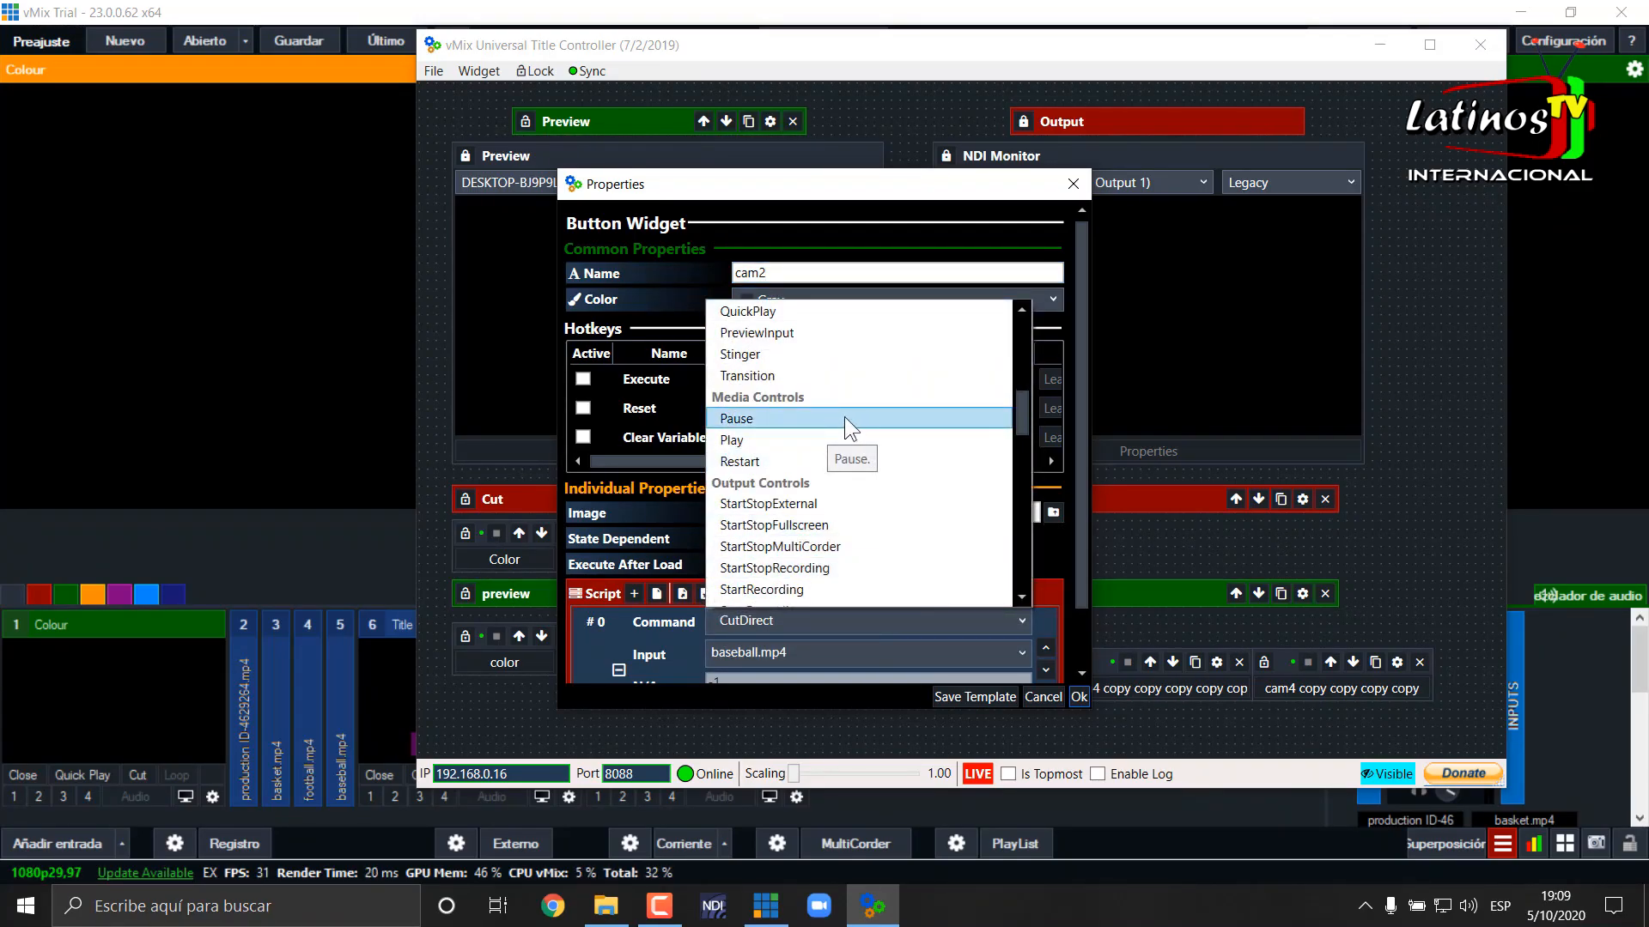
left_click(837, 338)
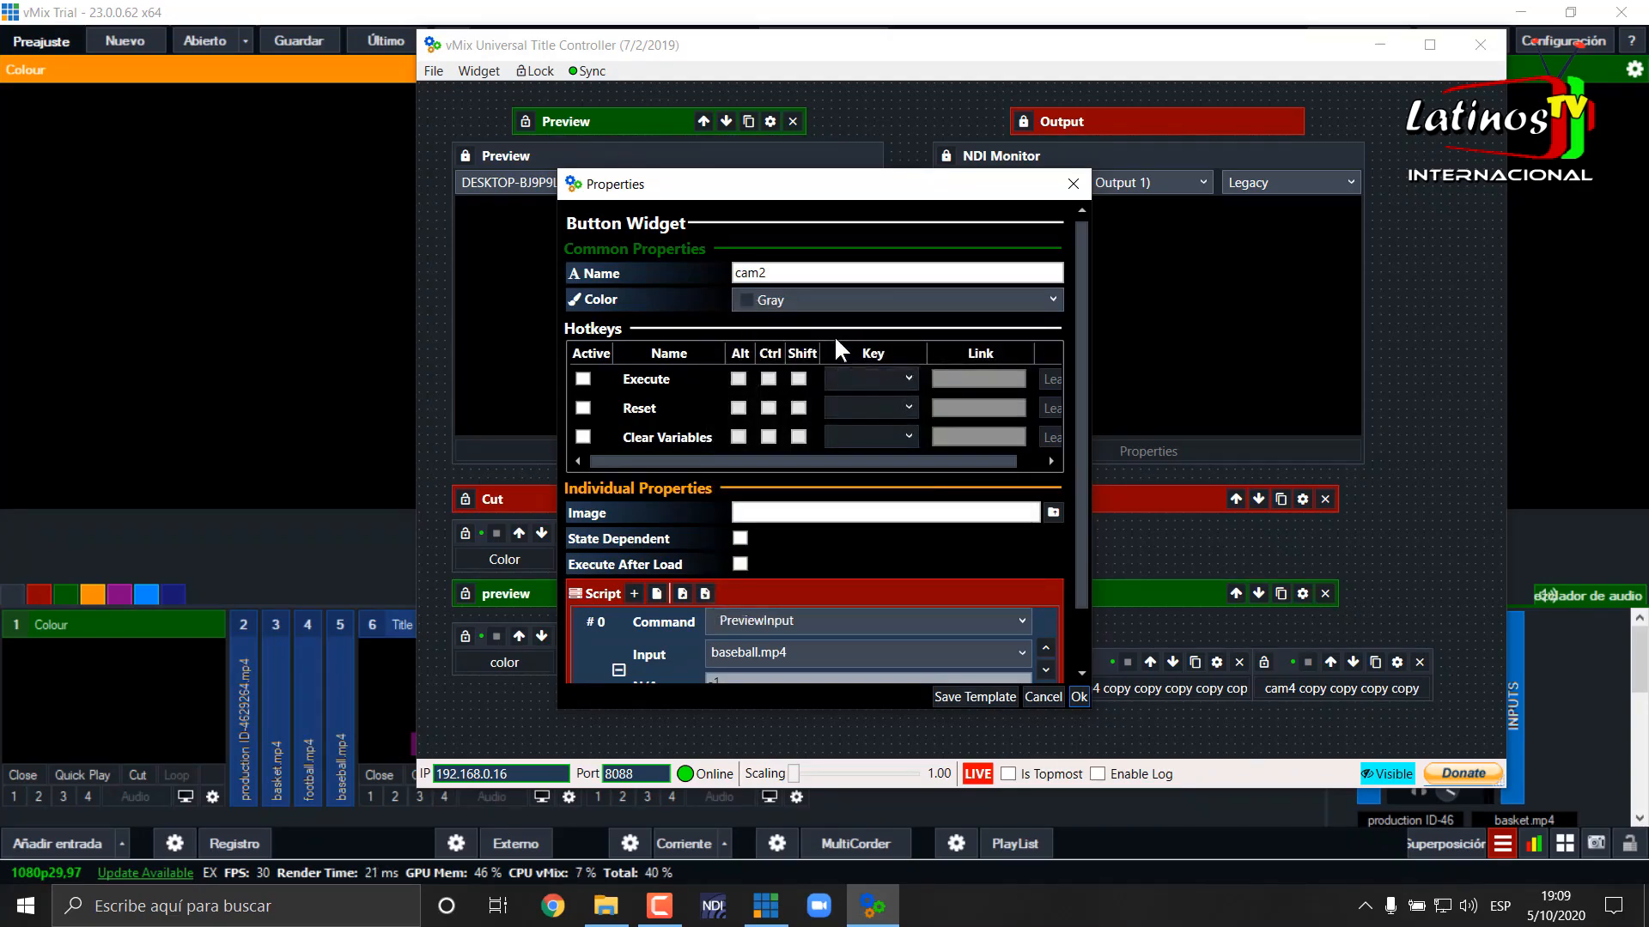
left_click(1079, 696)
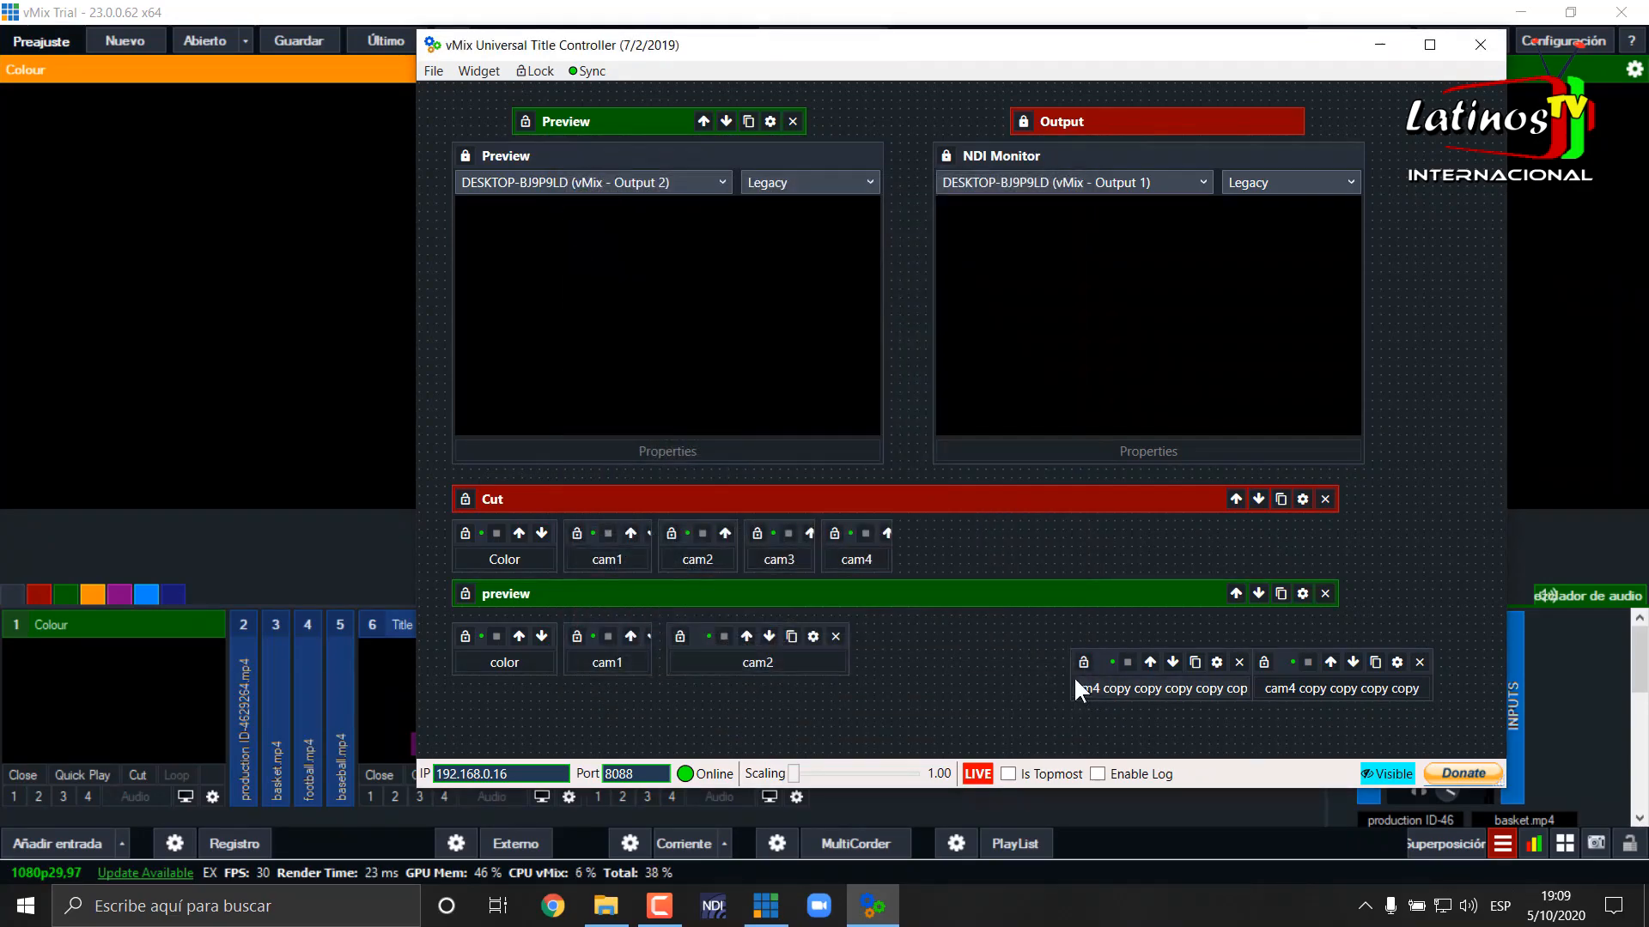
Test the cam2 buttons in the Cut and preview rows, and cut the output to cam1 for comparison
left_click(692, 558)
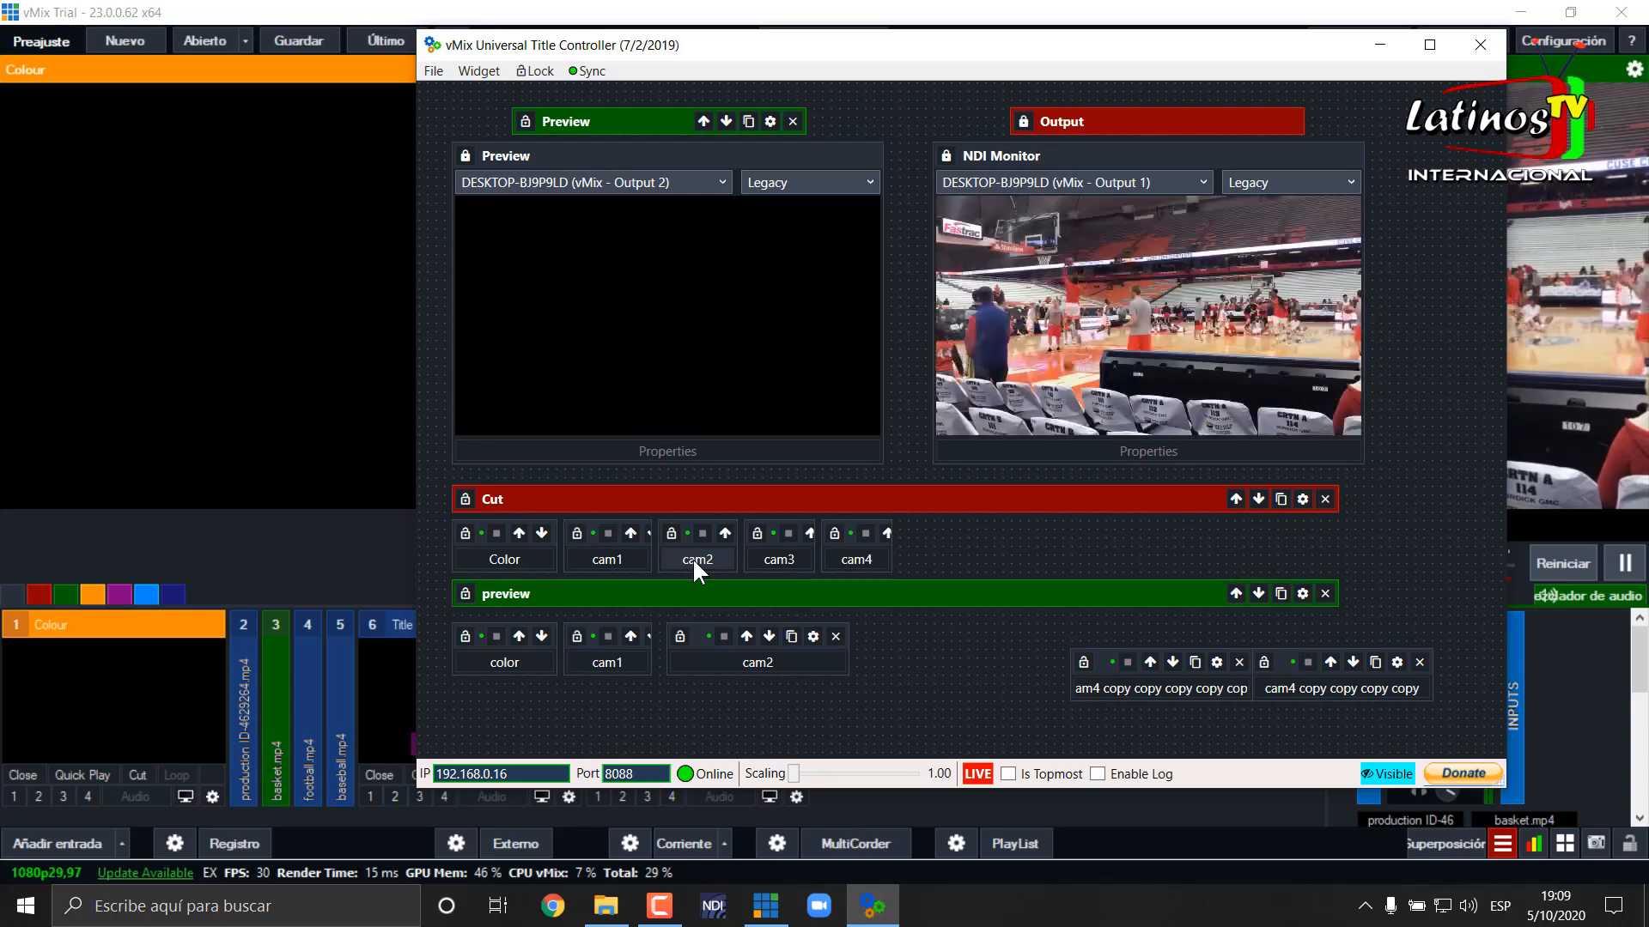
left_click(745, 662)
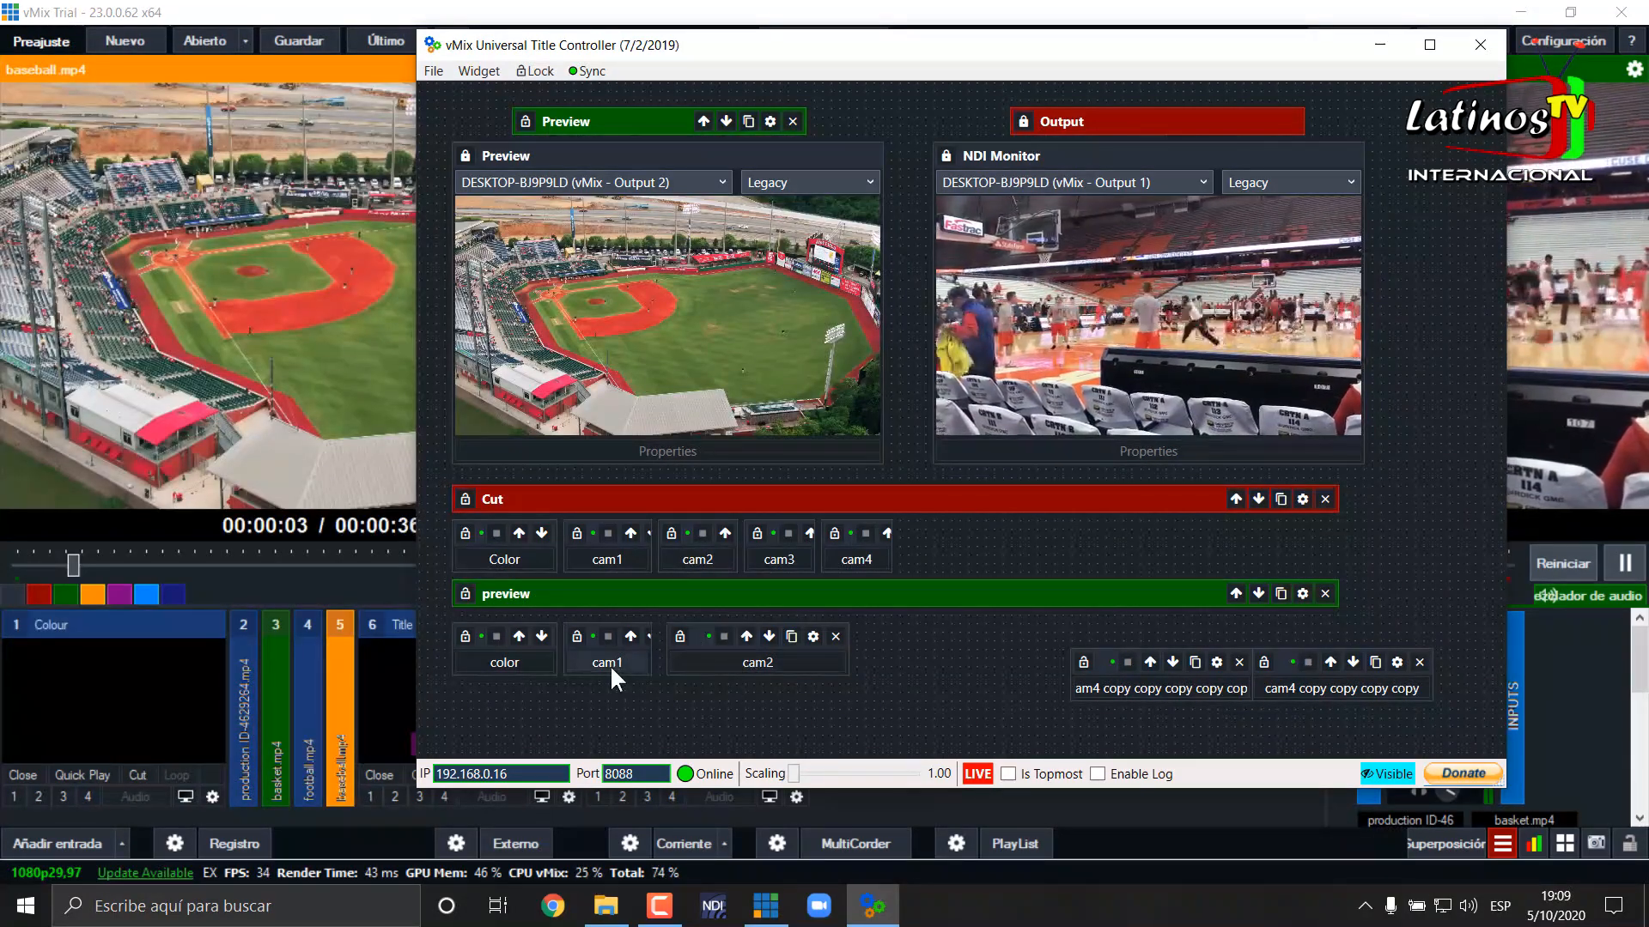
left_click(607, 558)
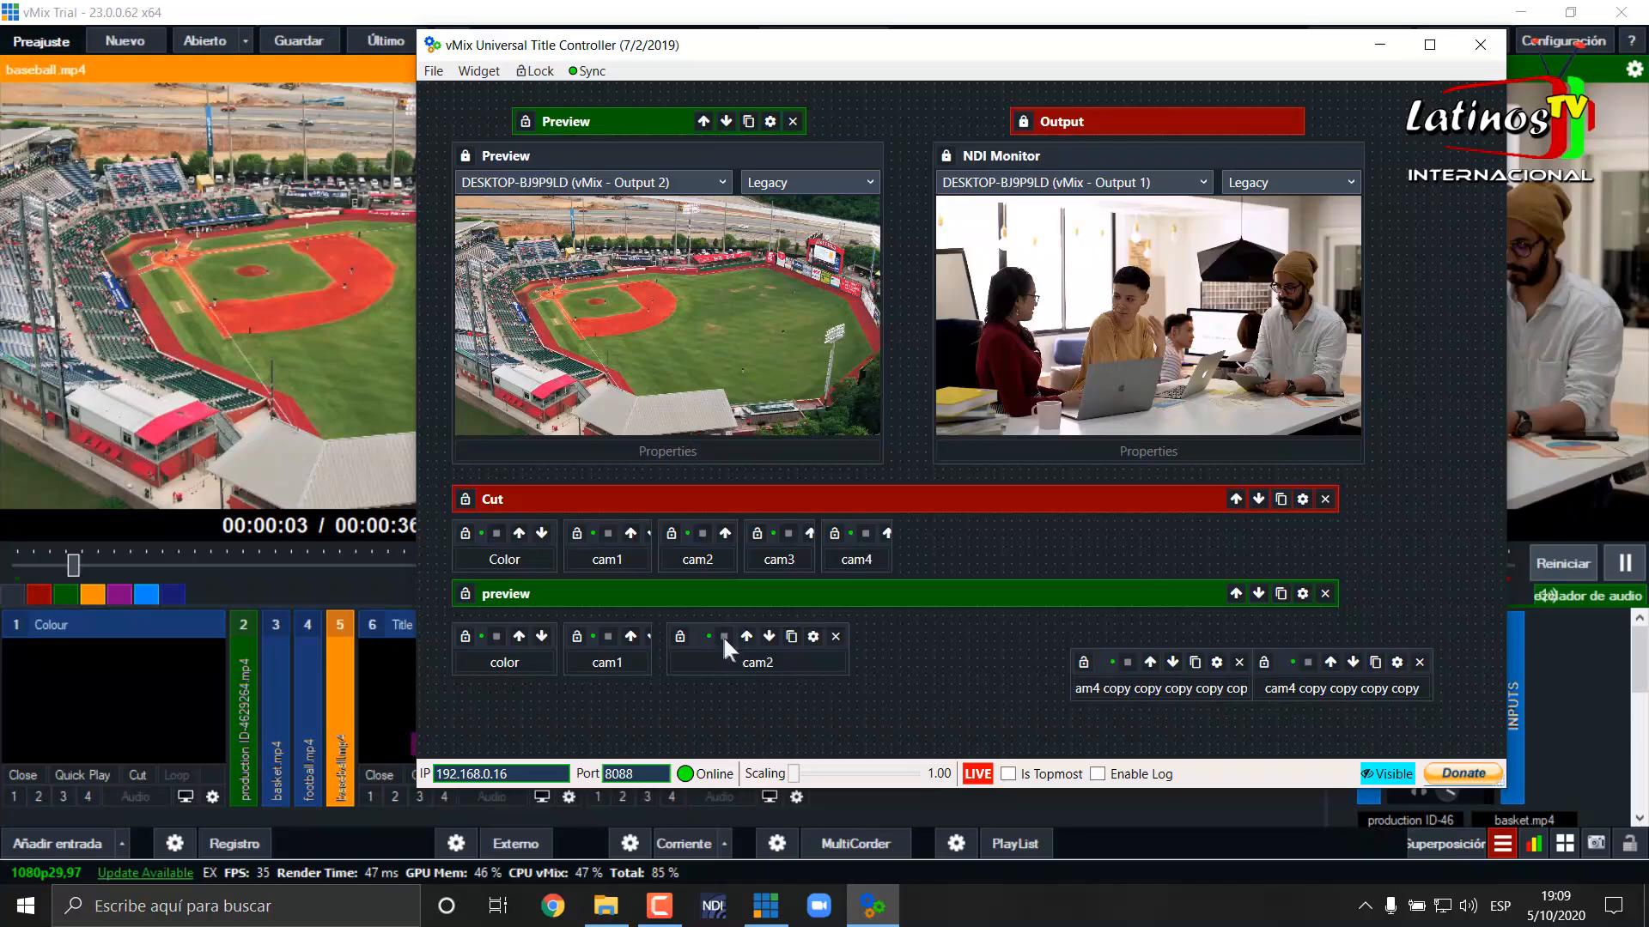
Make room to widen the preview-row cam1 button and set its input to production ID-4629264.mp4
left_click_drag(702, 631, 824, 649)
left_click_drag(650, 650, 740, 646)
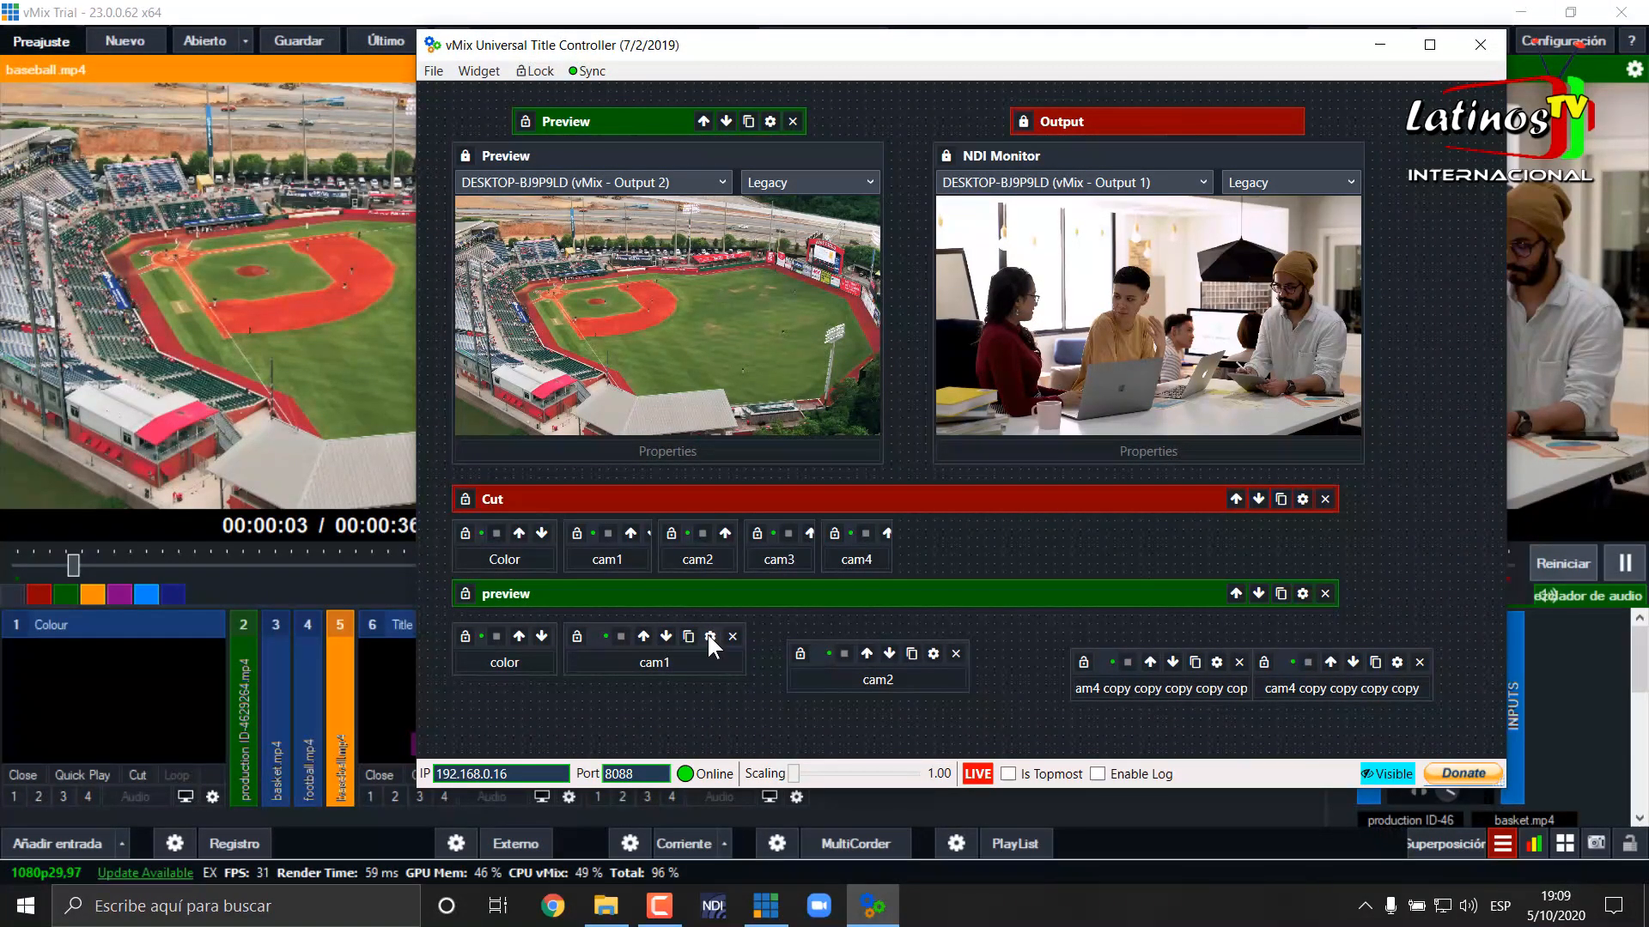
left_click(710, 636)
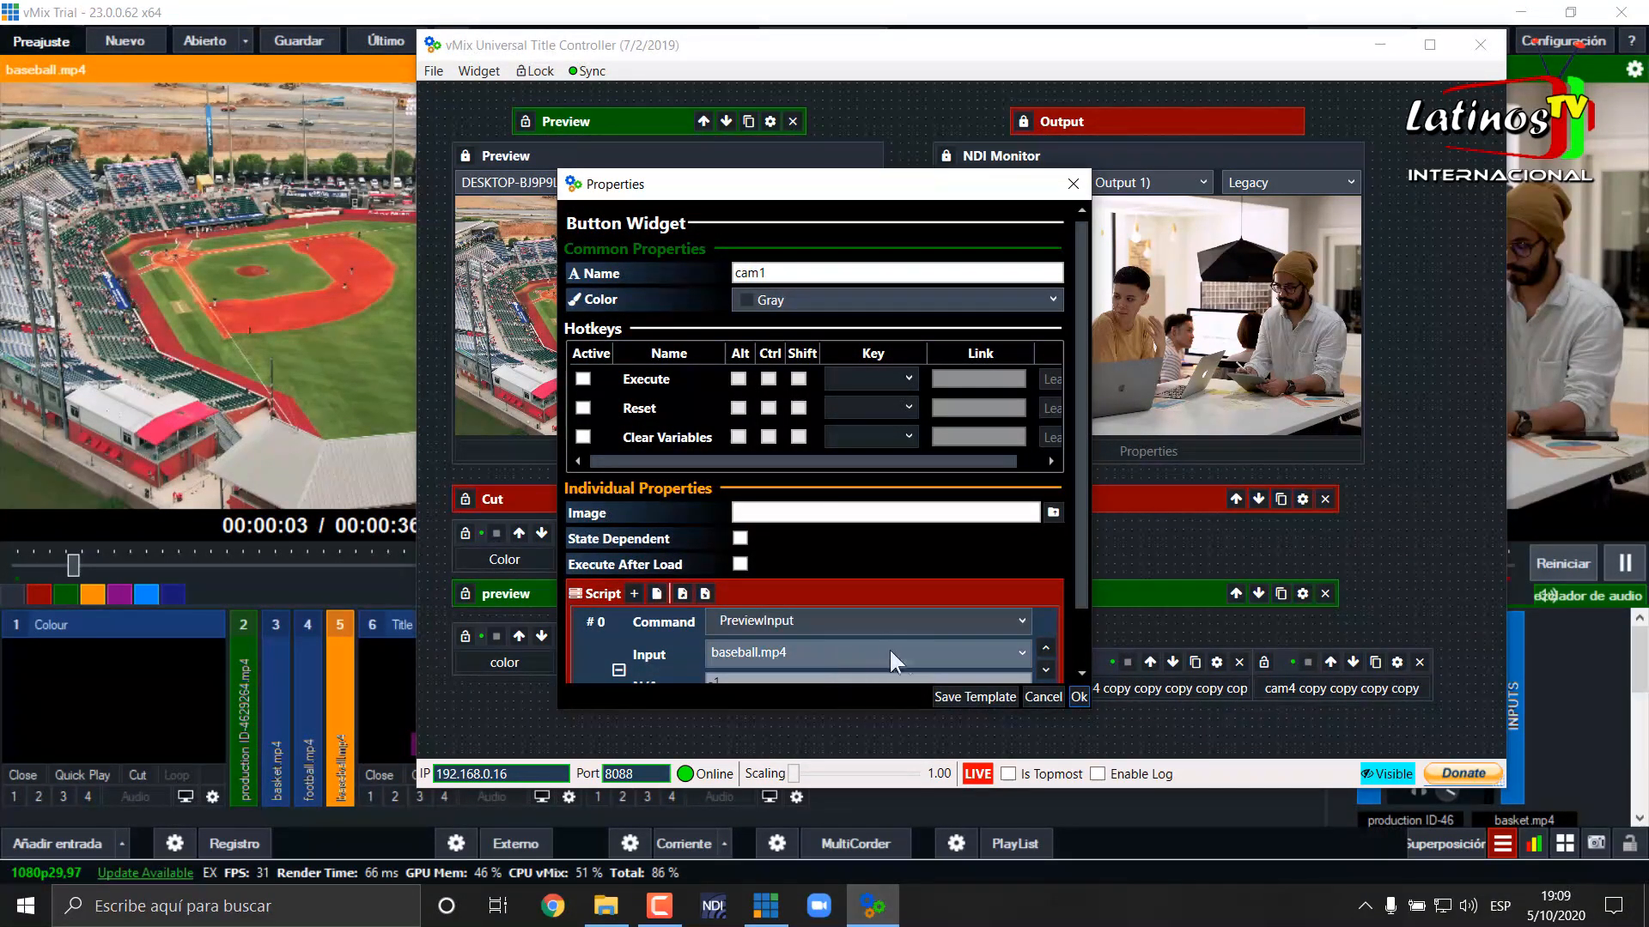
left_click(1011, 656)
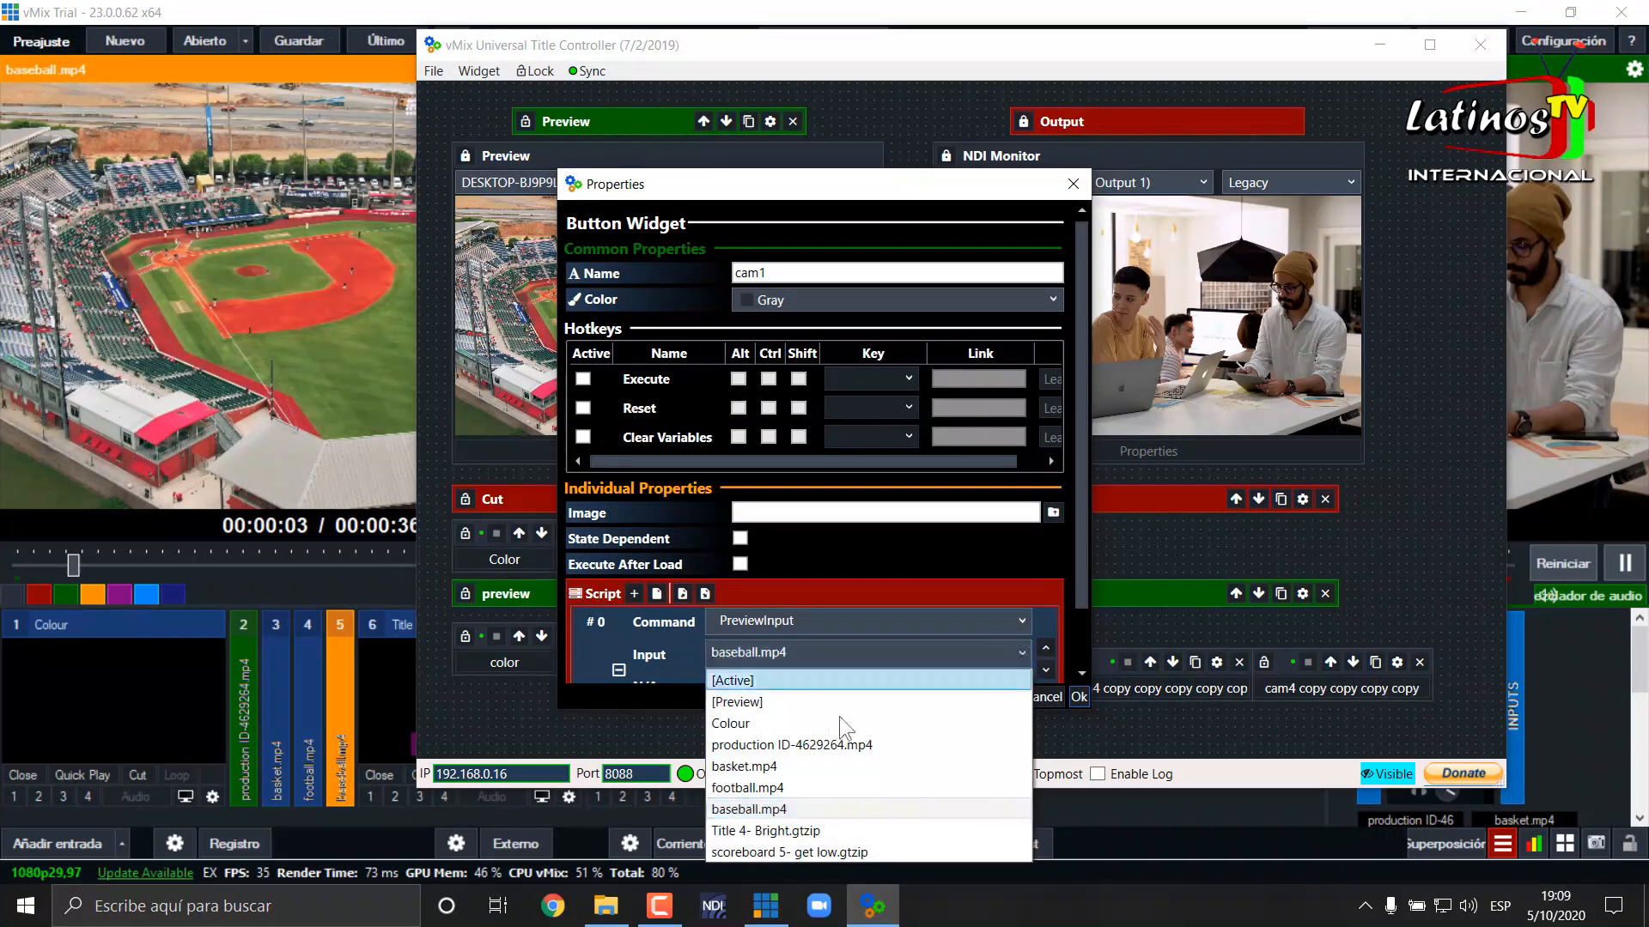
left_click(812, 745)
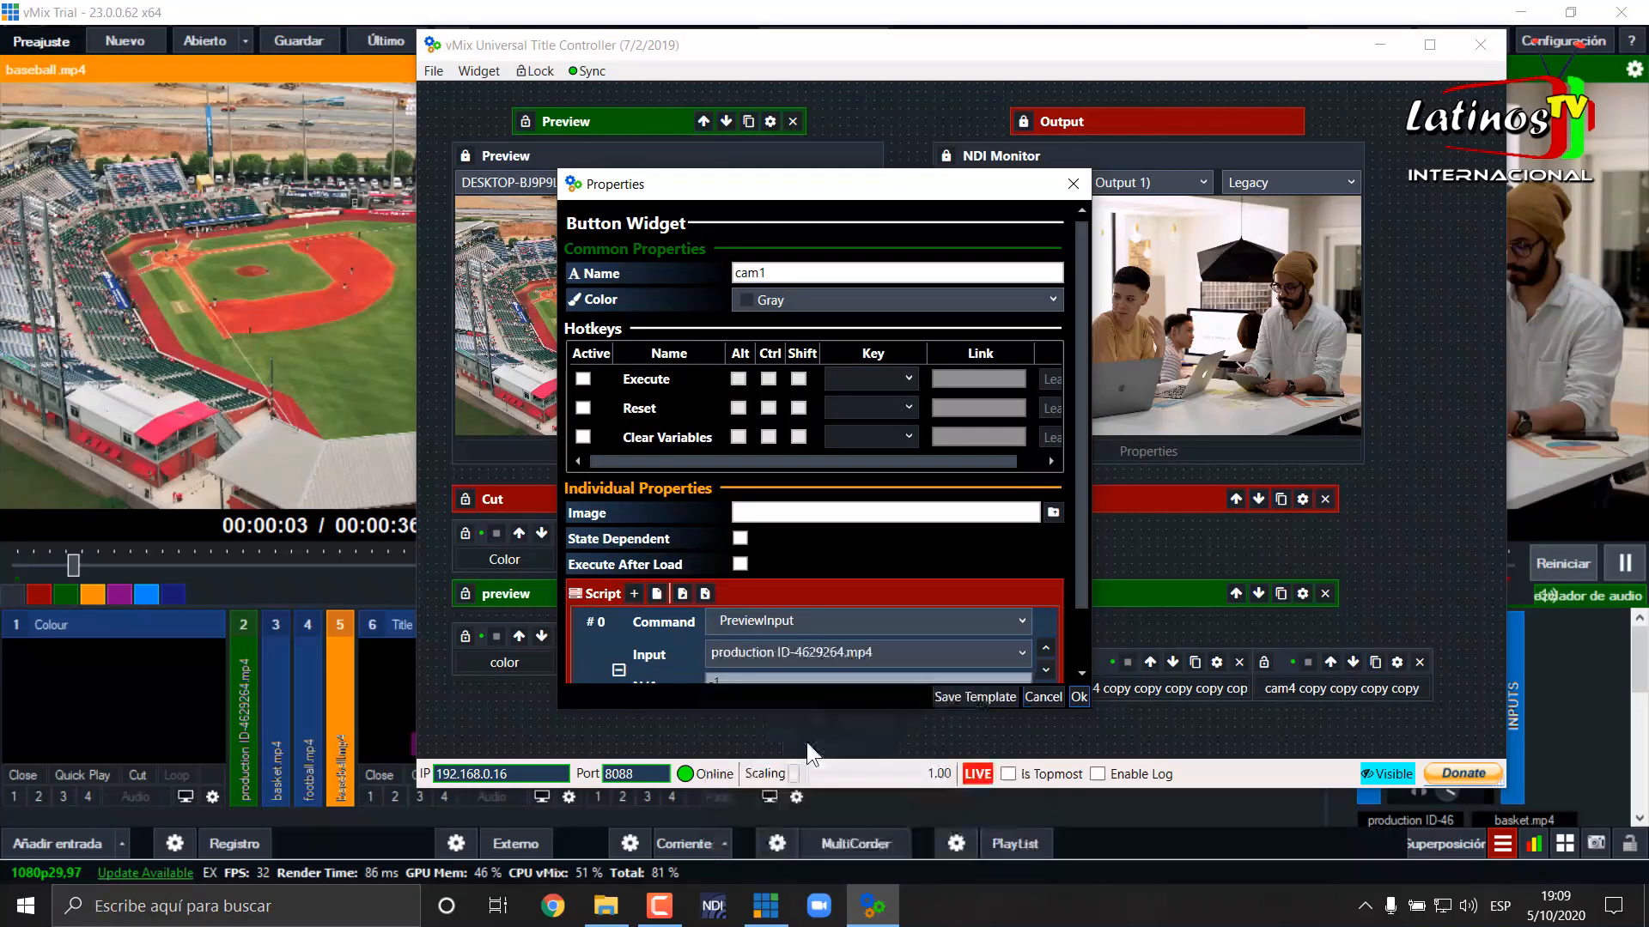
left_click(1078, 696)
Test the preview-row cam1 button, and cut the output to cam2 and back to Color
left_click(634, 661)
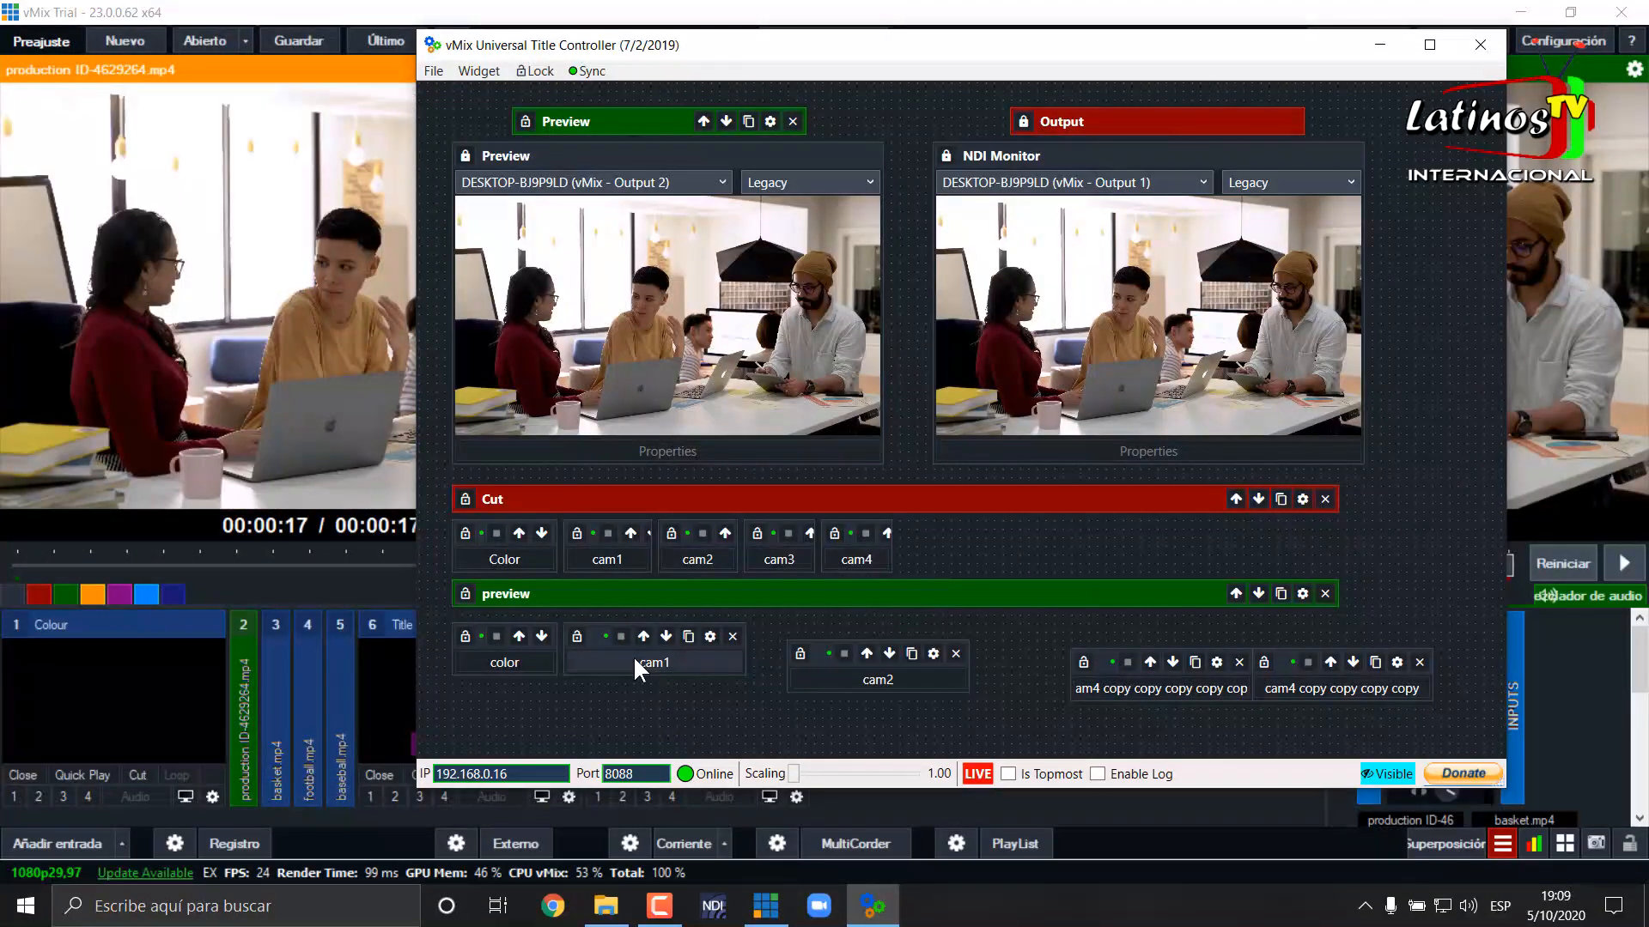
left_click(689, 559)
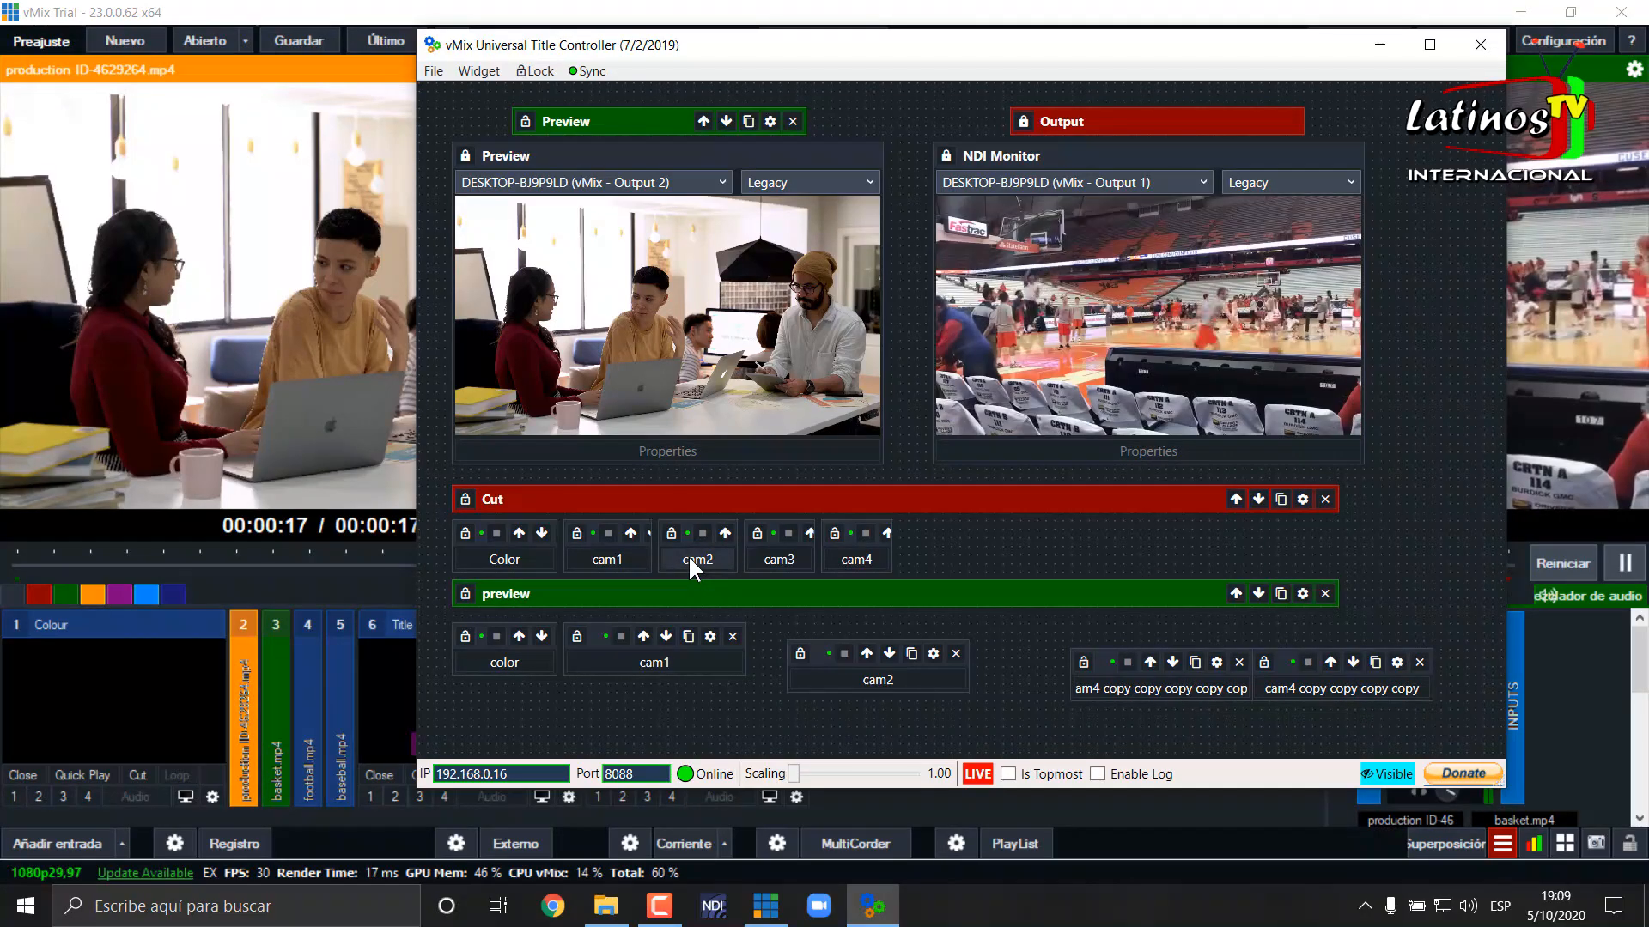
left_click(503, 560)
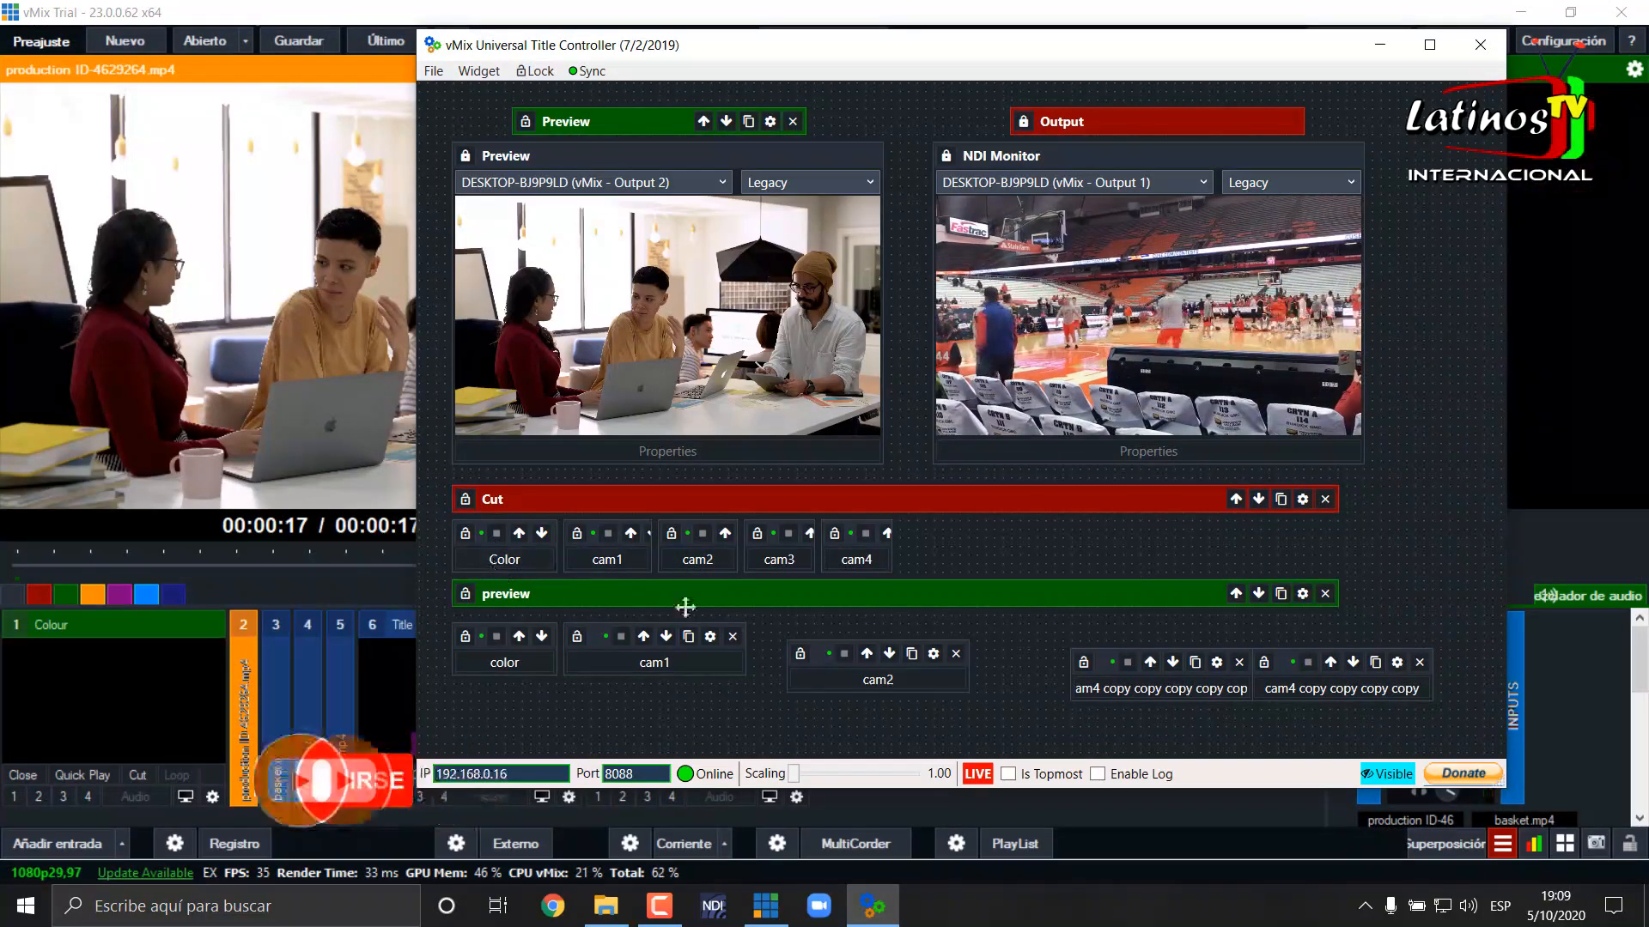
Set the preview-row cam2 button's input to basket.mp4
left_click(935, 653)
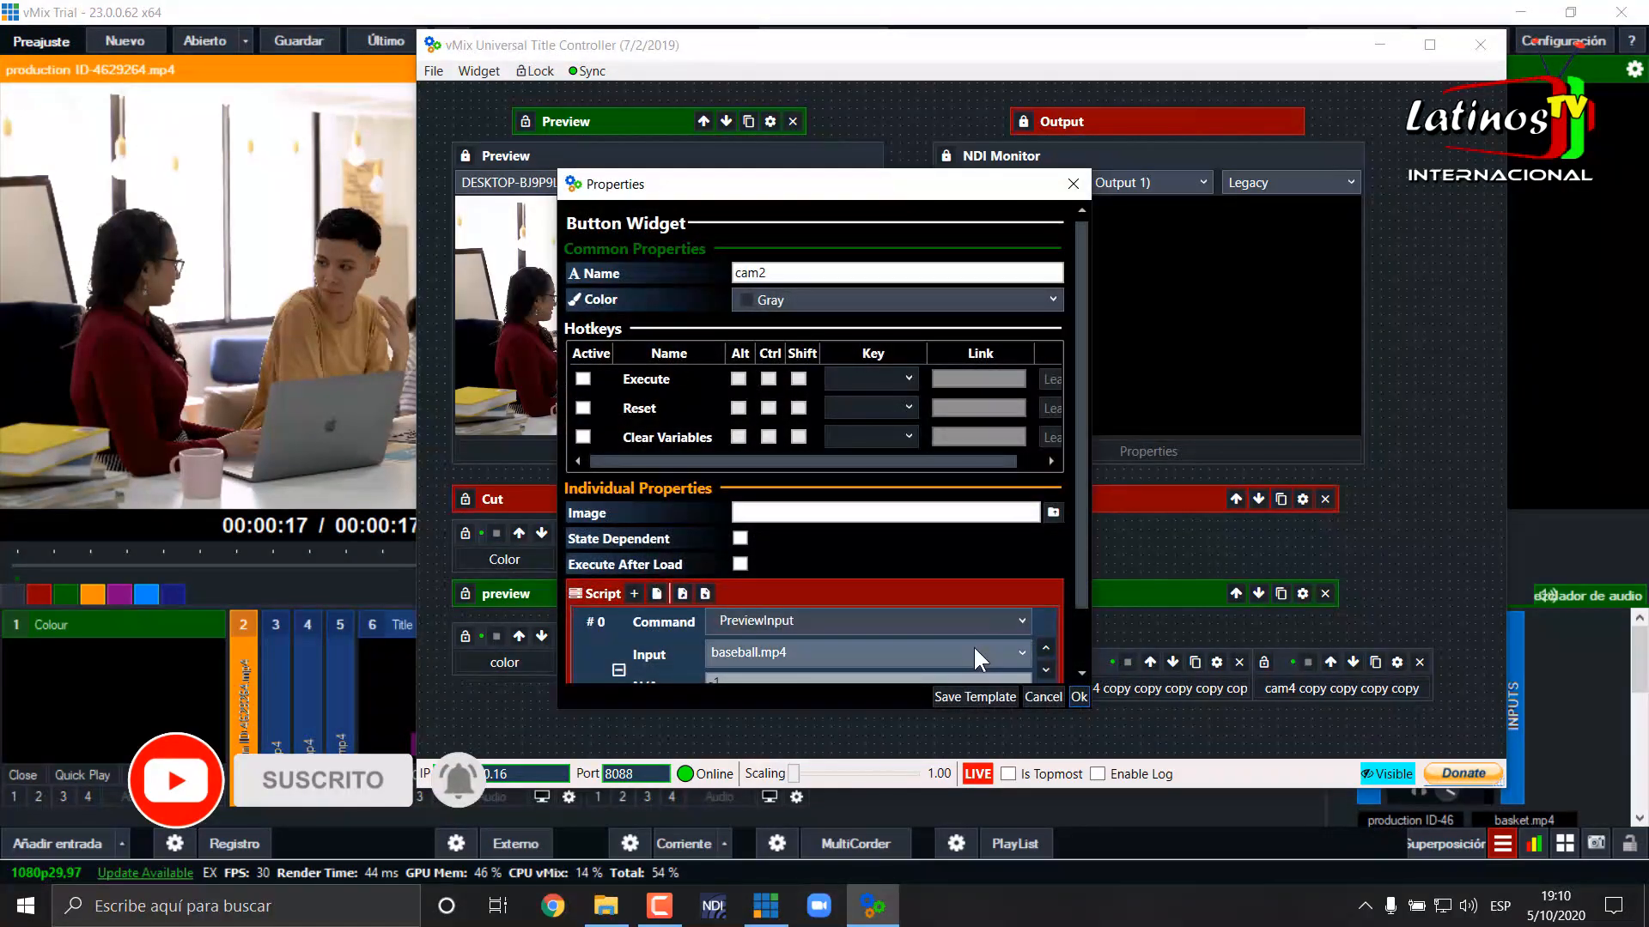
left_click(976, 656)
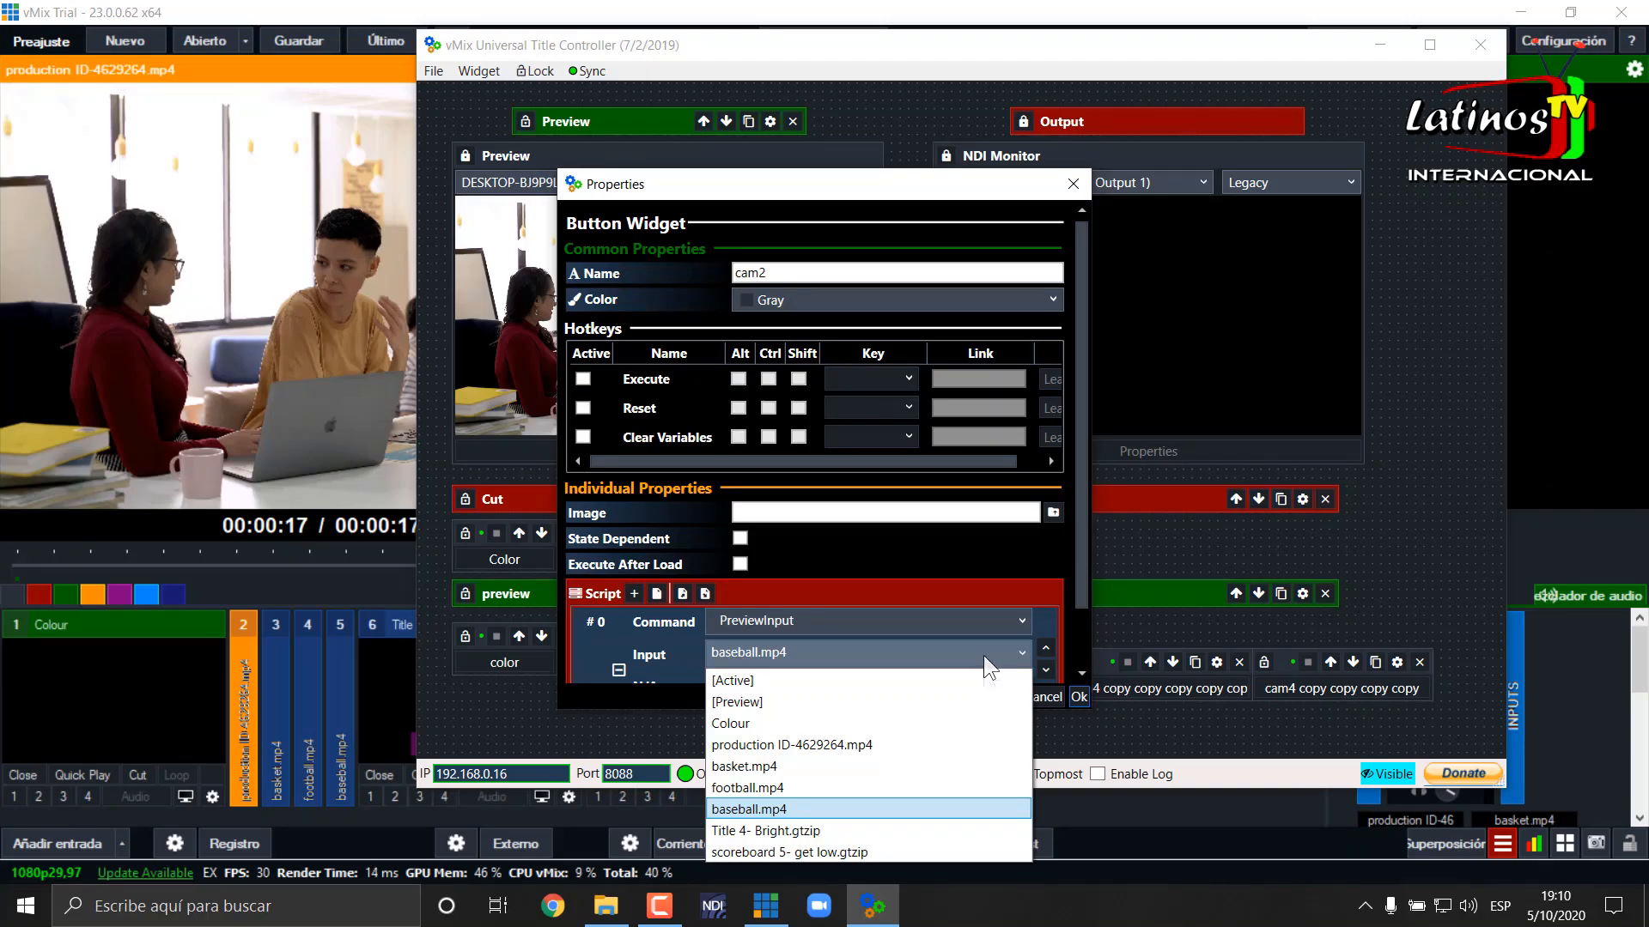
left_click(767, 766)
left_click(1079, 692)
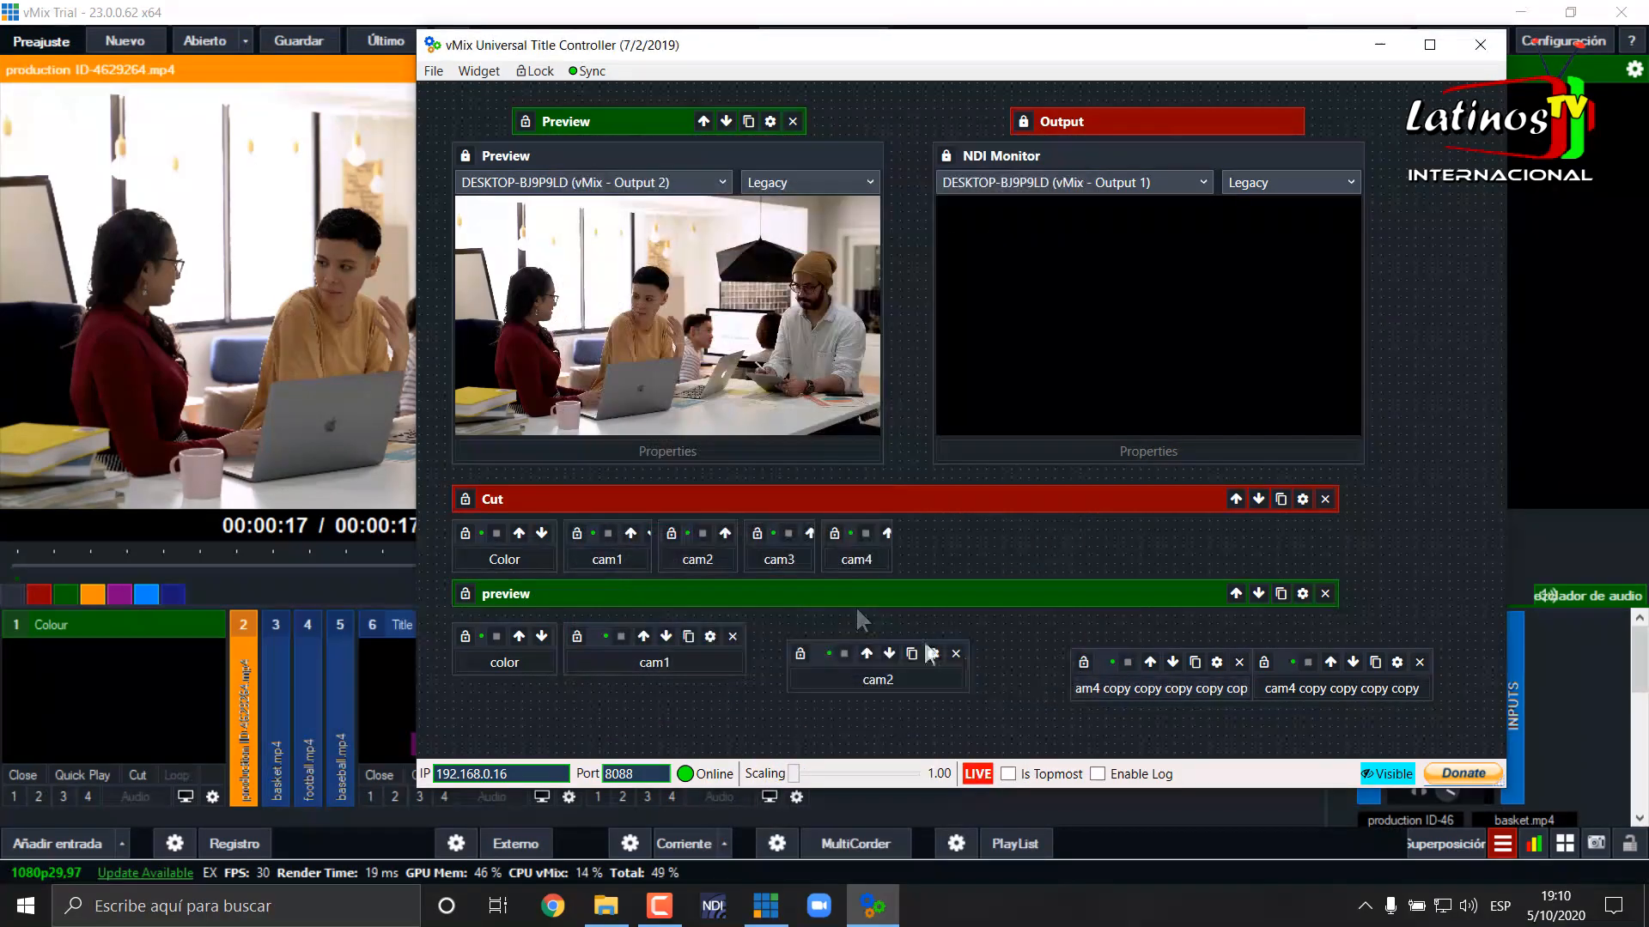
Cut the output to cam2, test the preview-row cam2 button against it, and return the output to Color
left_click(706, 558)
left_click(875, 682)
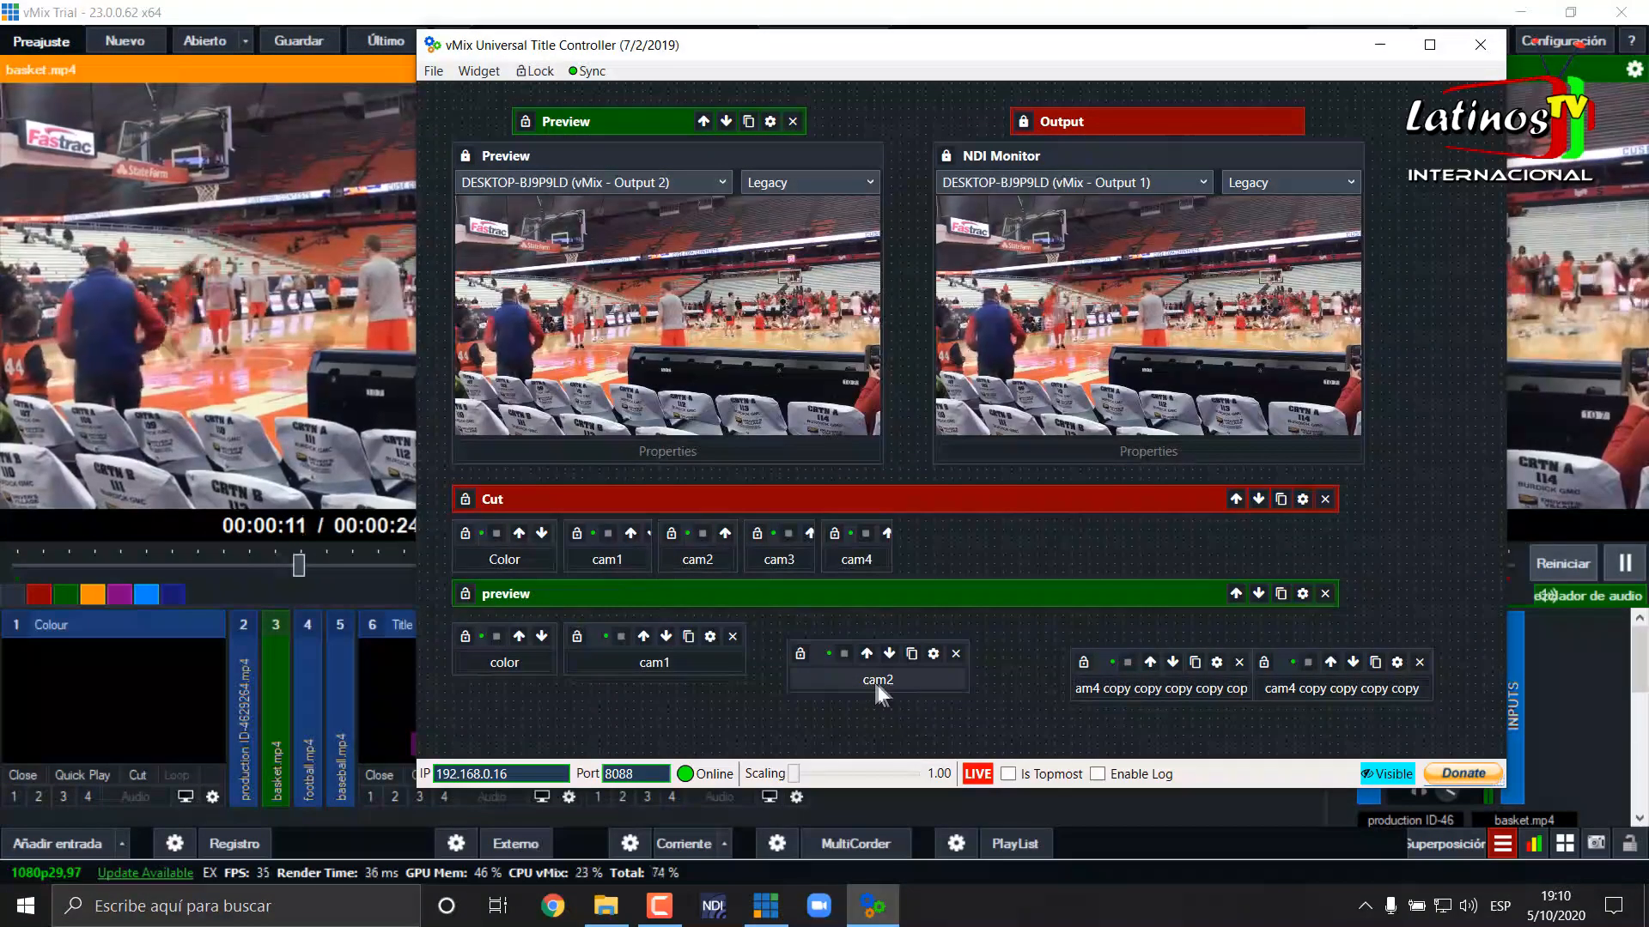
left_click(509, 556)
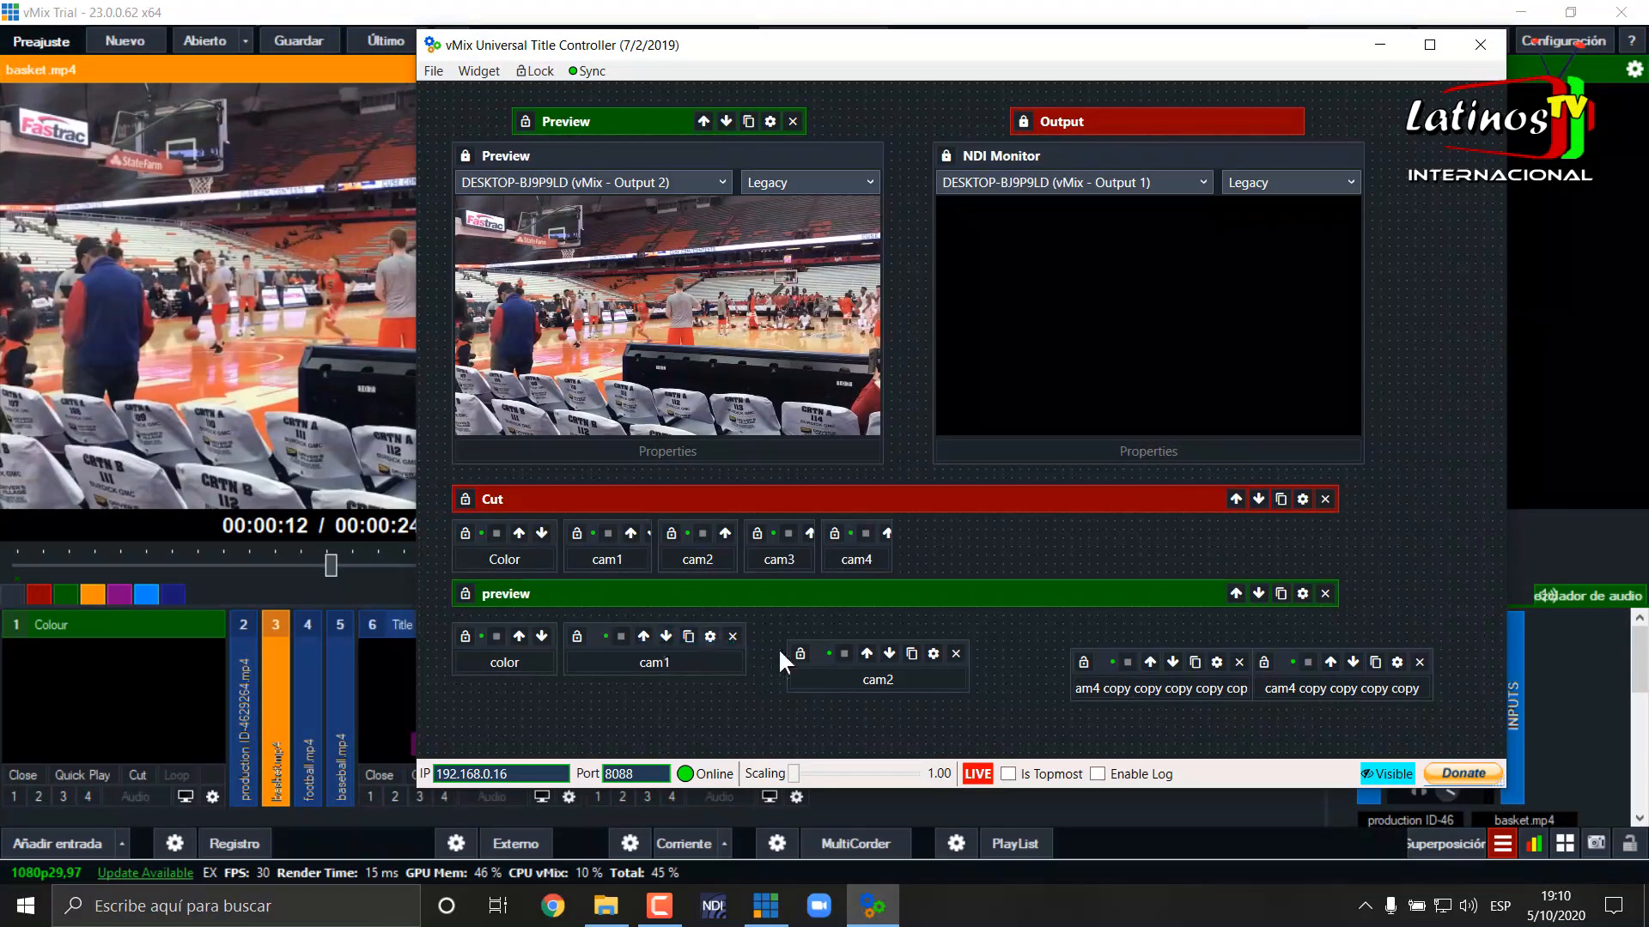
Narrow the preview-row cam1 button, place cam2 directly beside it, and narrow cam2 to match
left_click_drag(749, 644, 650, 644)
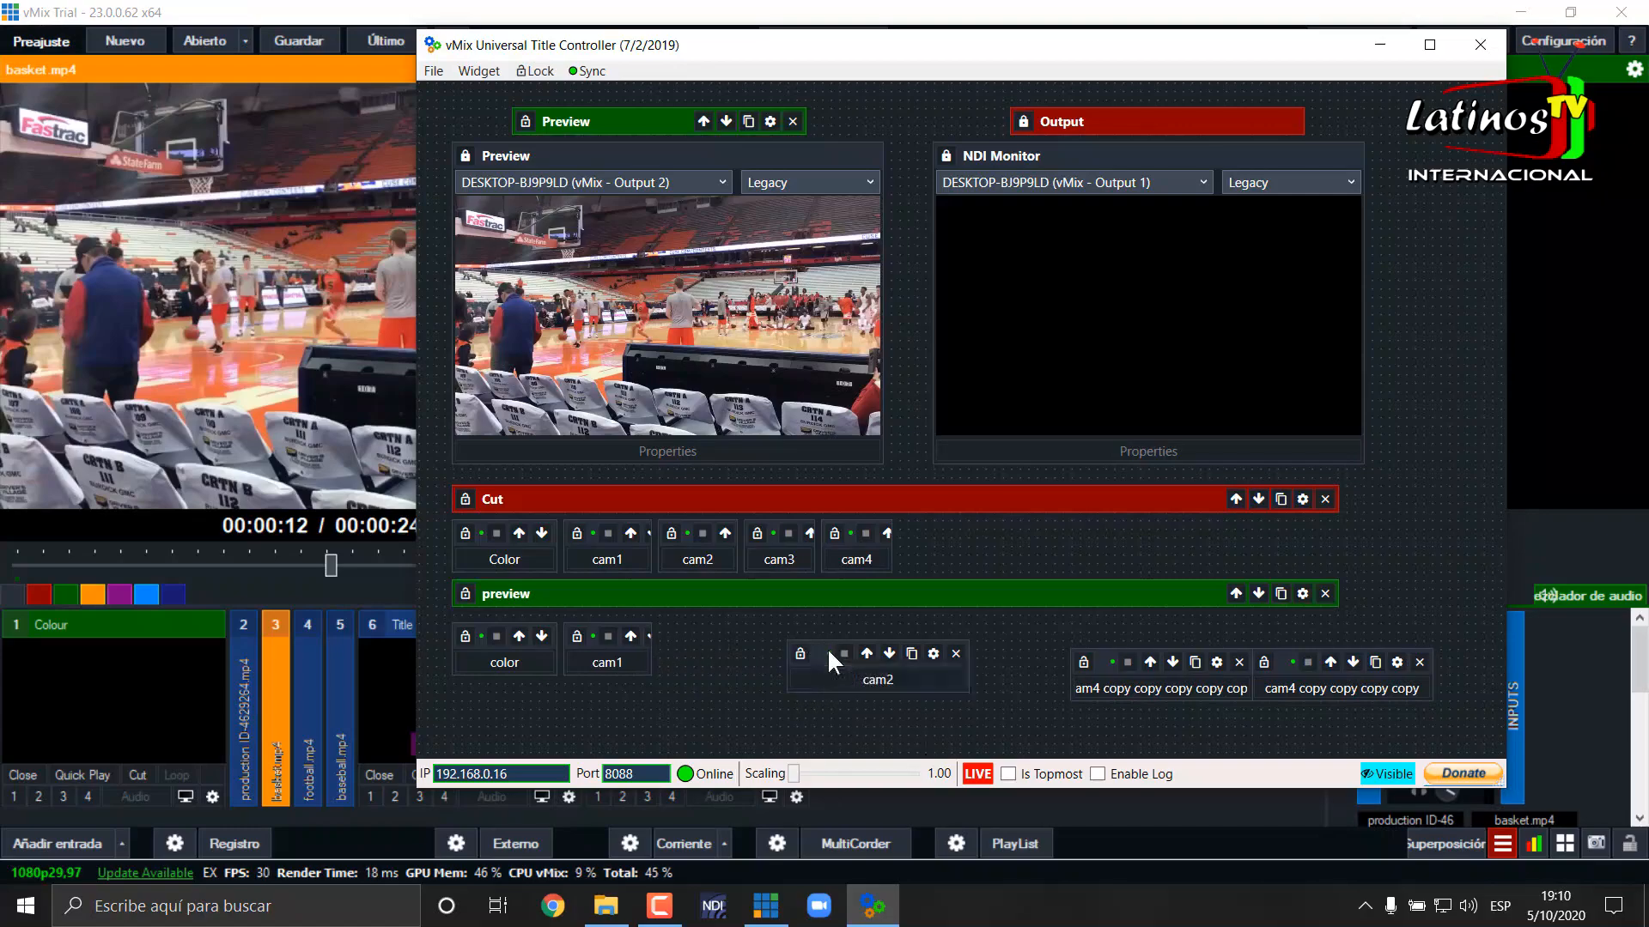
left_click_drag(817, 643, 701, 628)
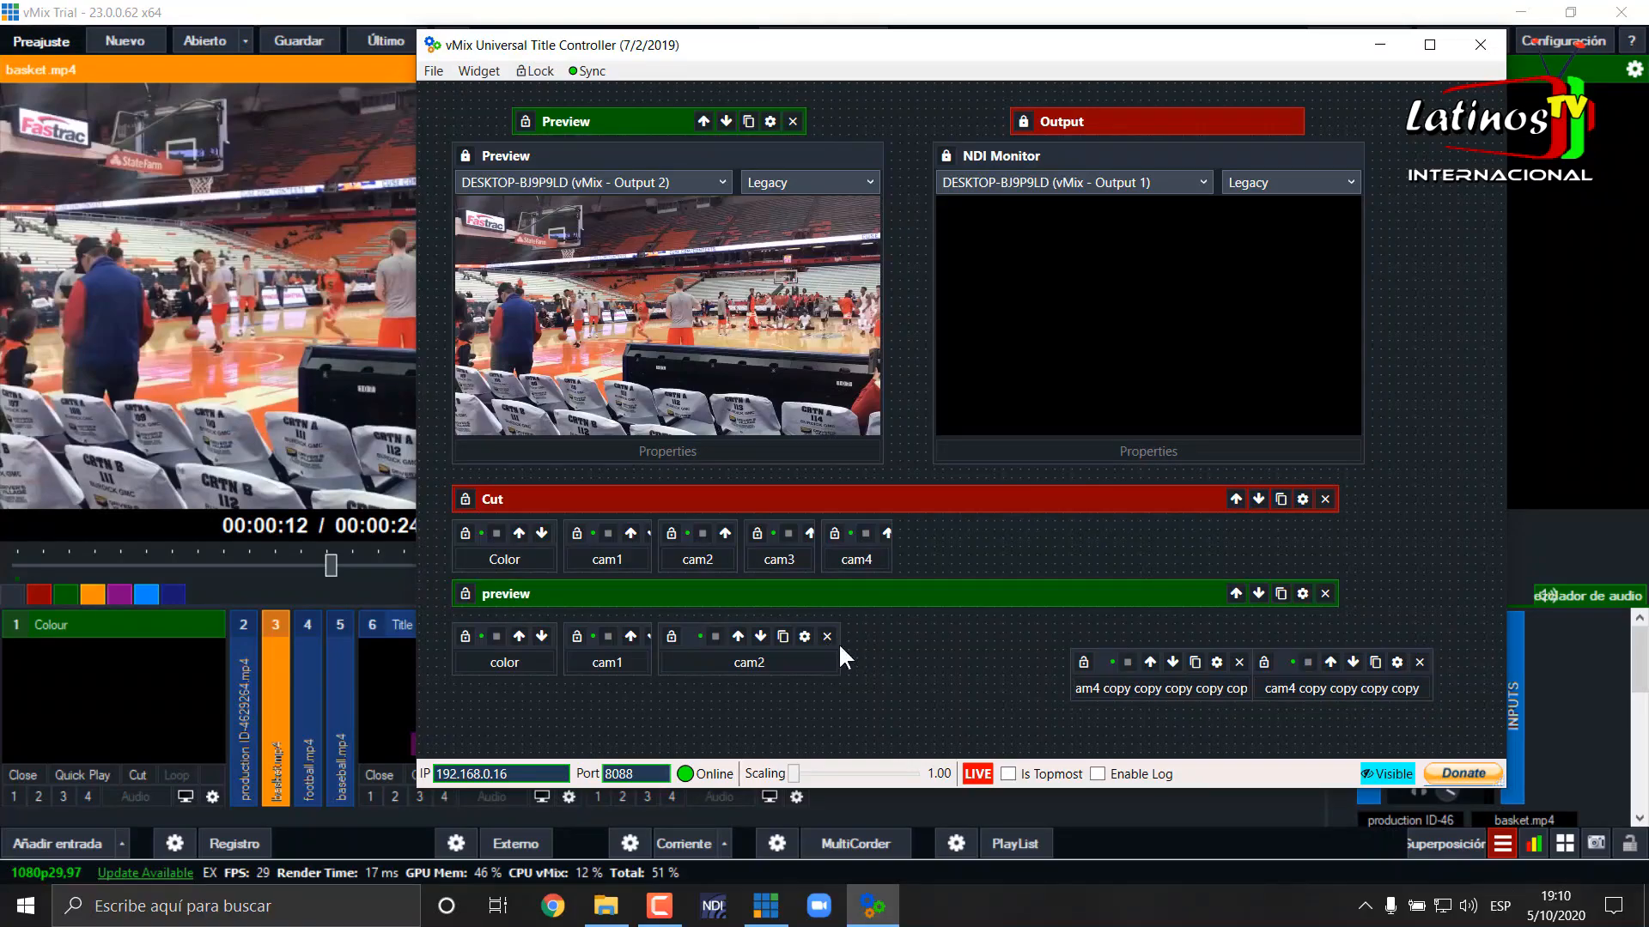
left_click_drag(839, 644, 745, 639)
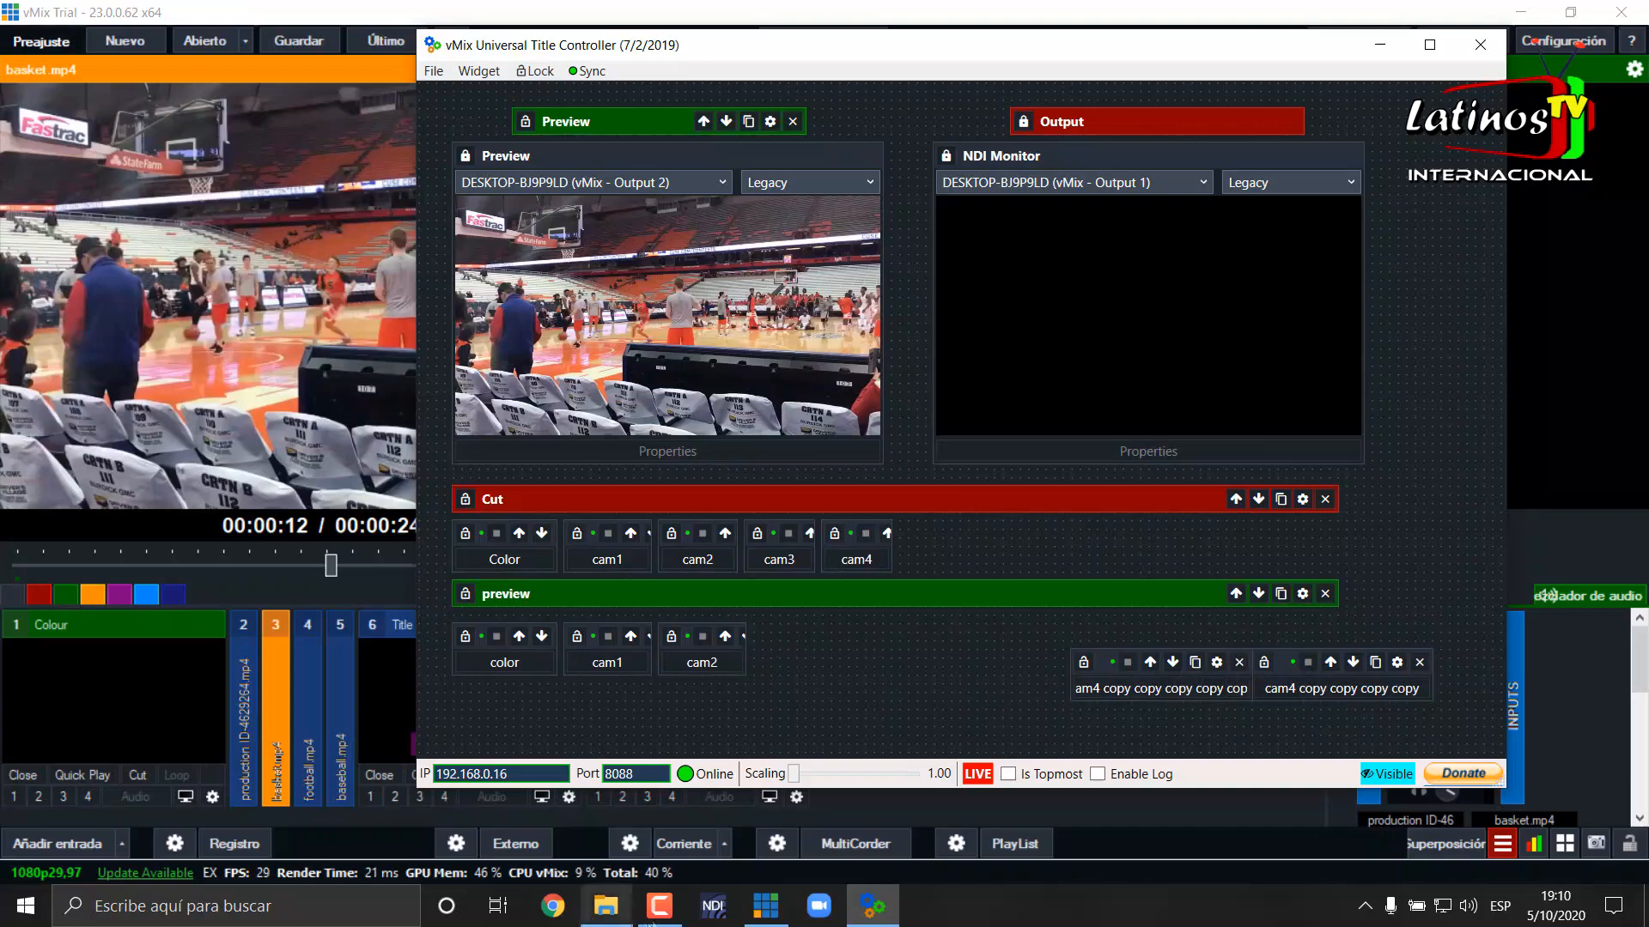
mouse_move(659, 922)
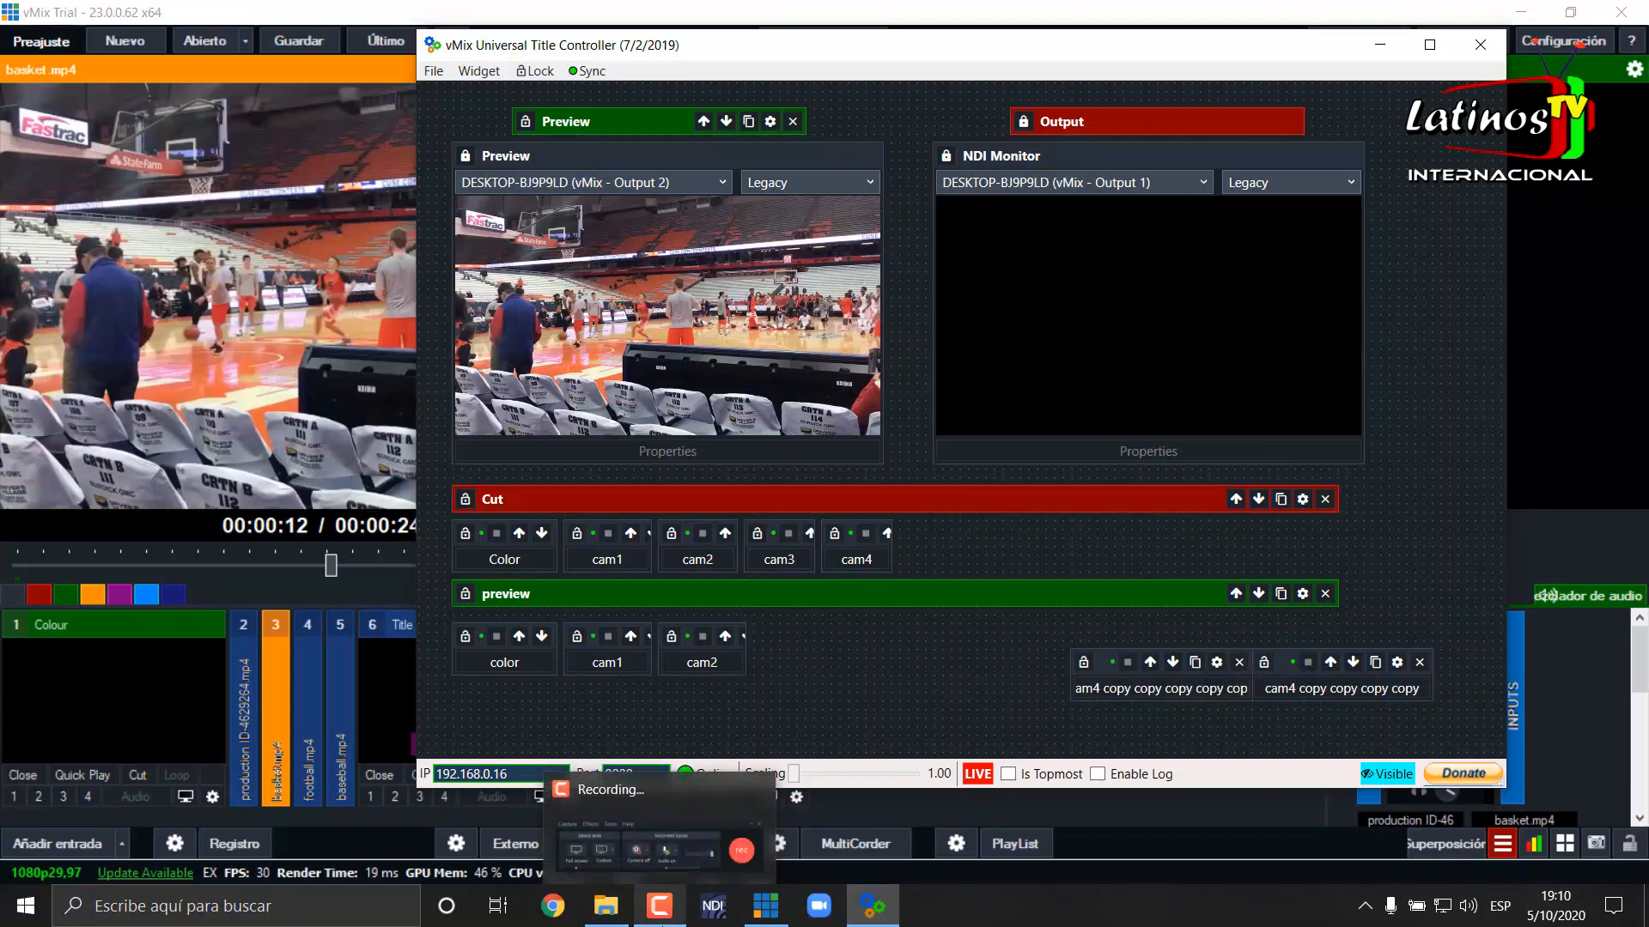
left_click(660, 846)
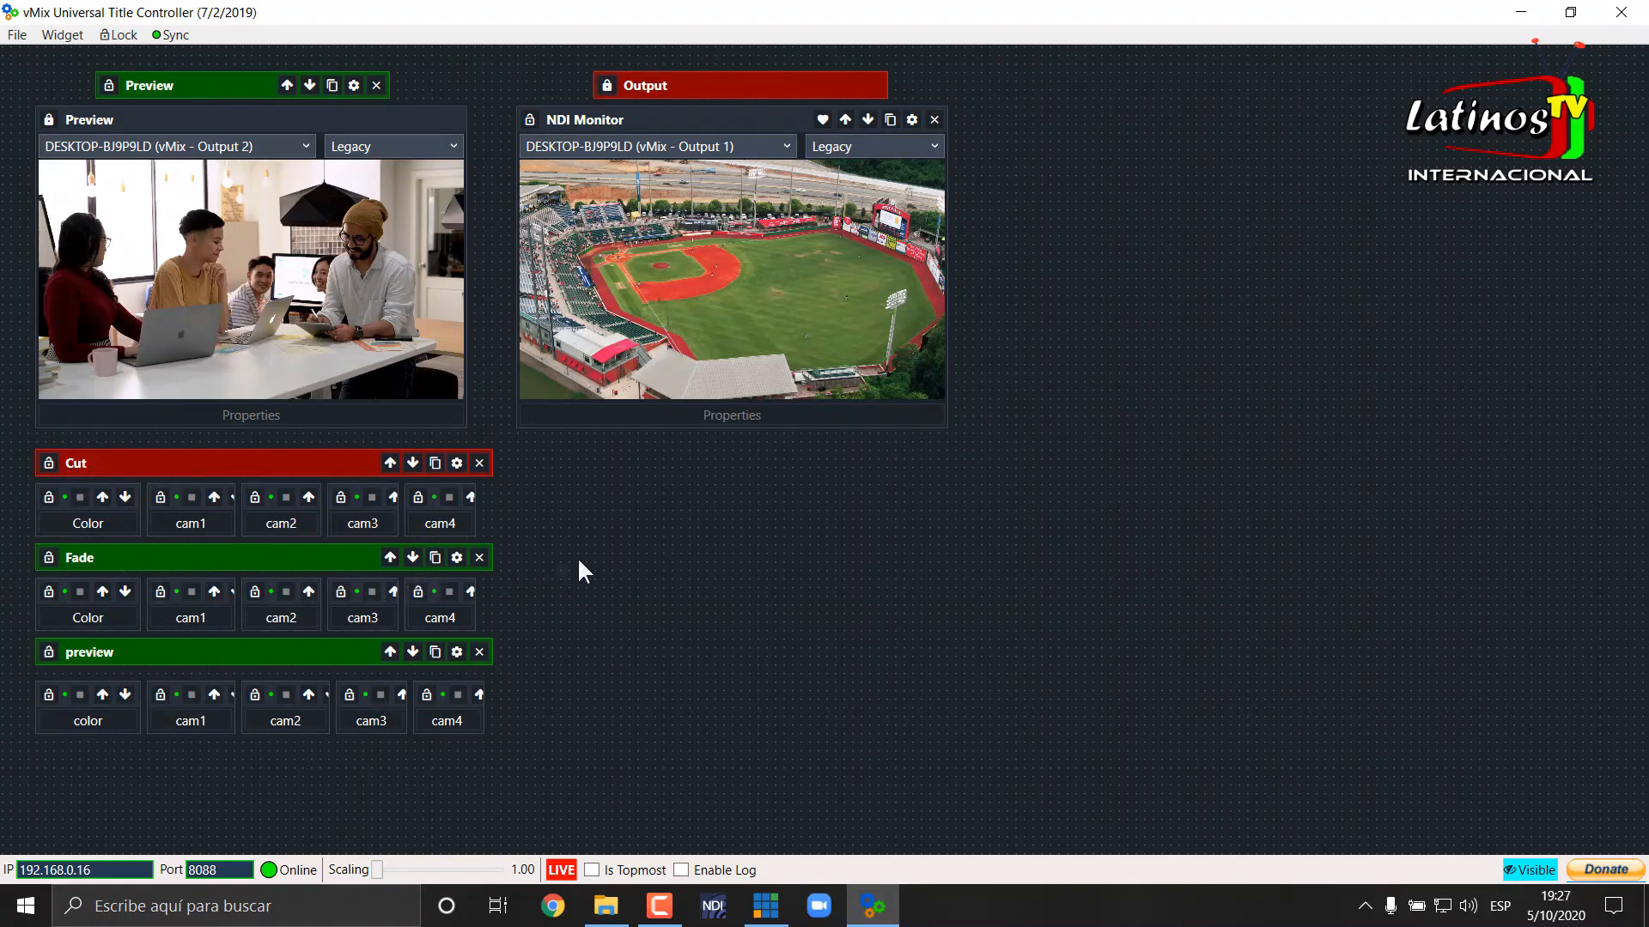
Test the Cut row's buttons from Color to cam4, and fade the output to cam1 and cam2
left_click(125, 517)
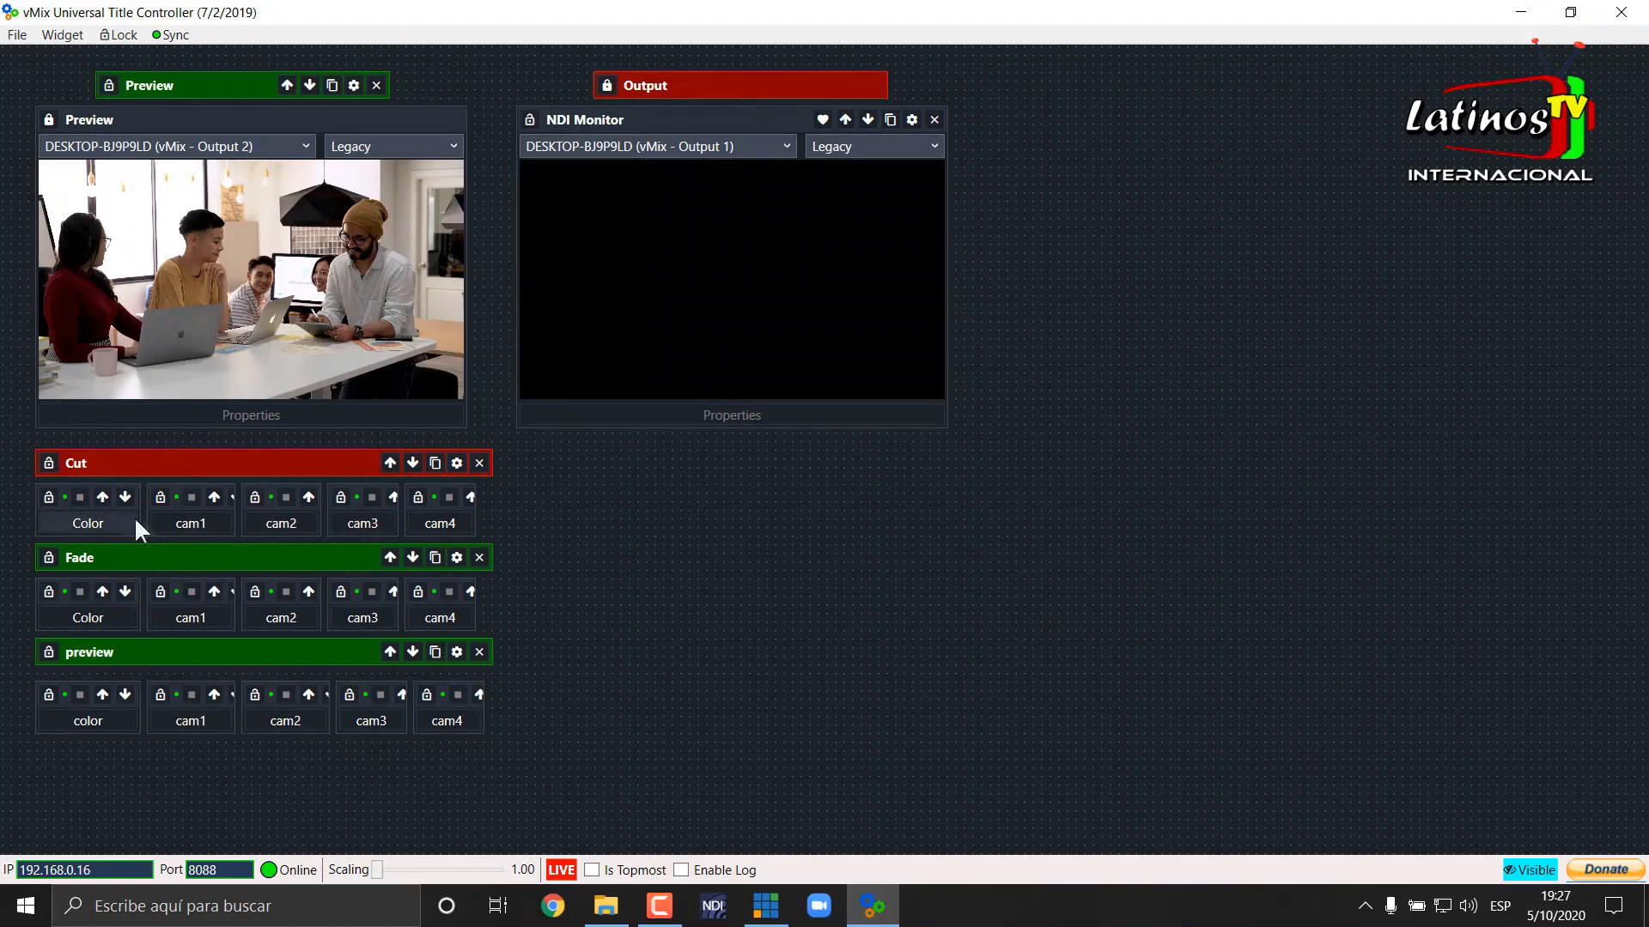
left_click(251, 523)
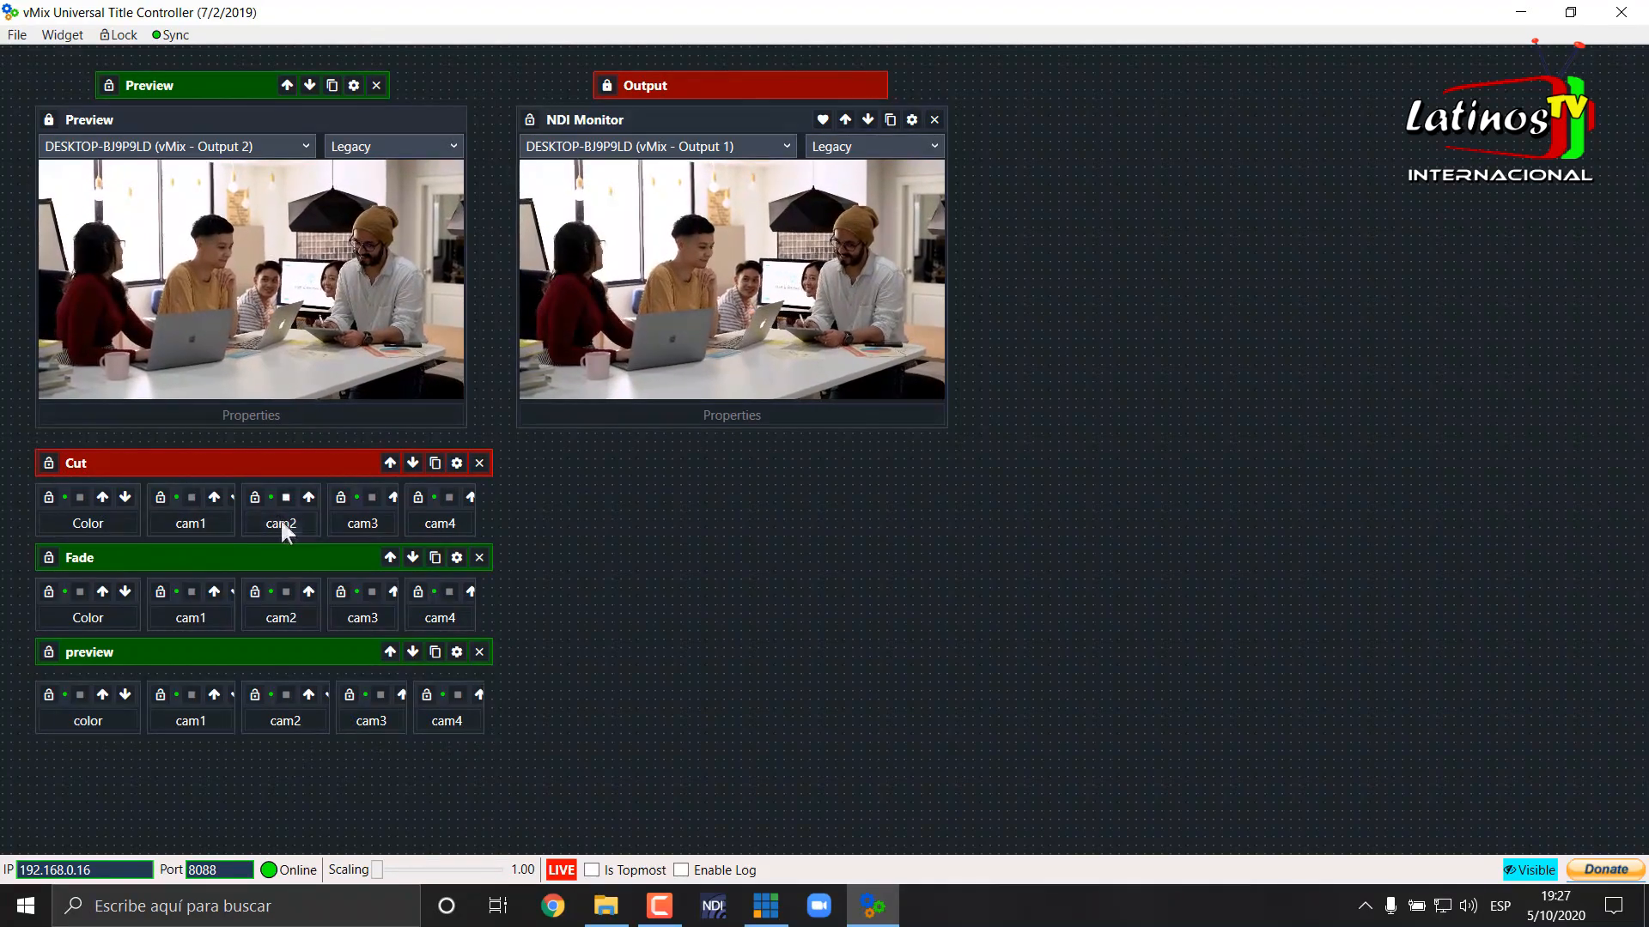
left_click(355, 522)
left_click(441, 519)
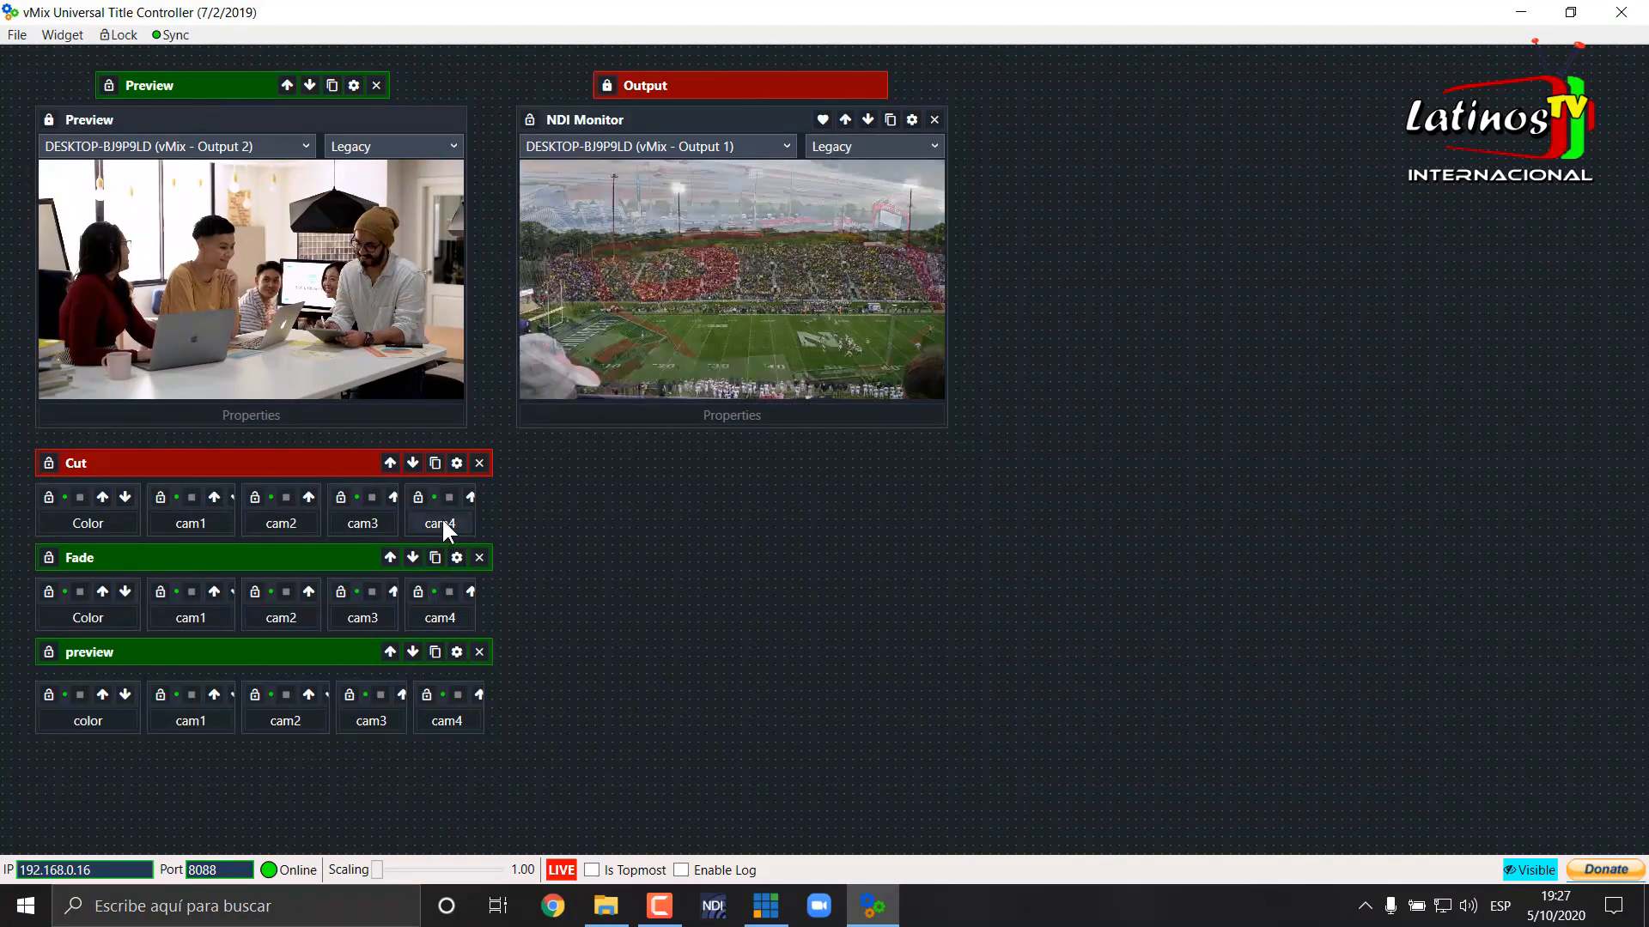
left_click(191, 615)
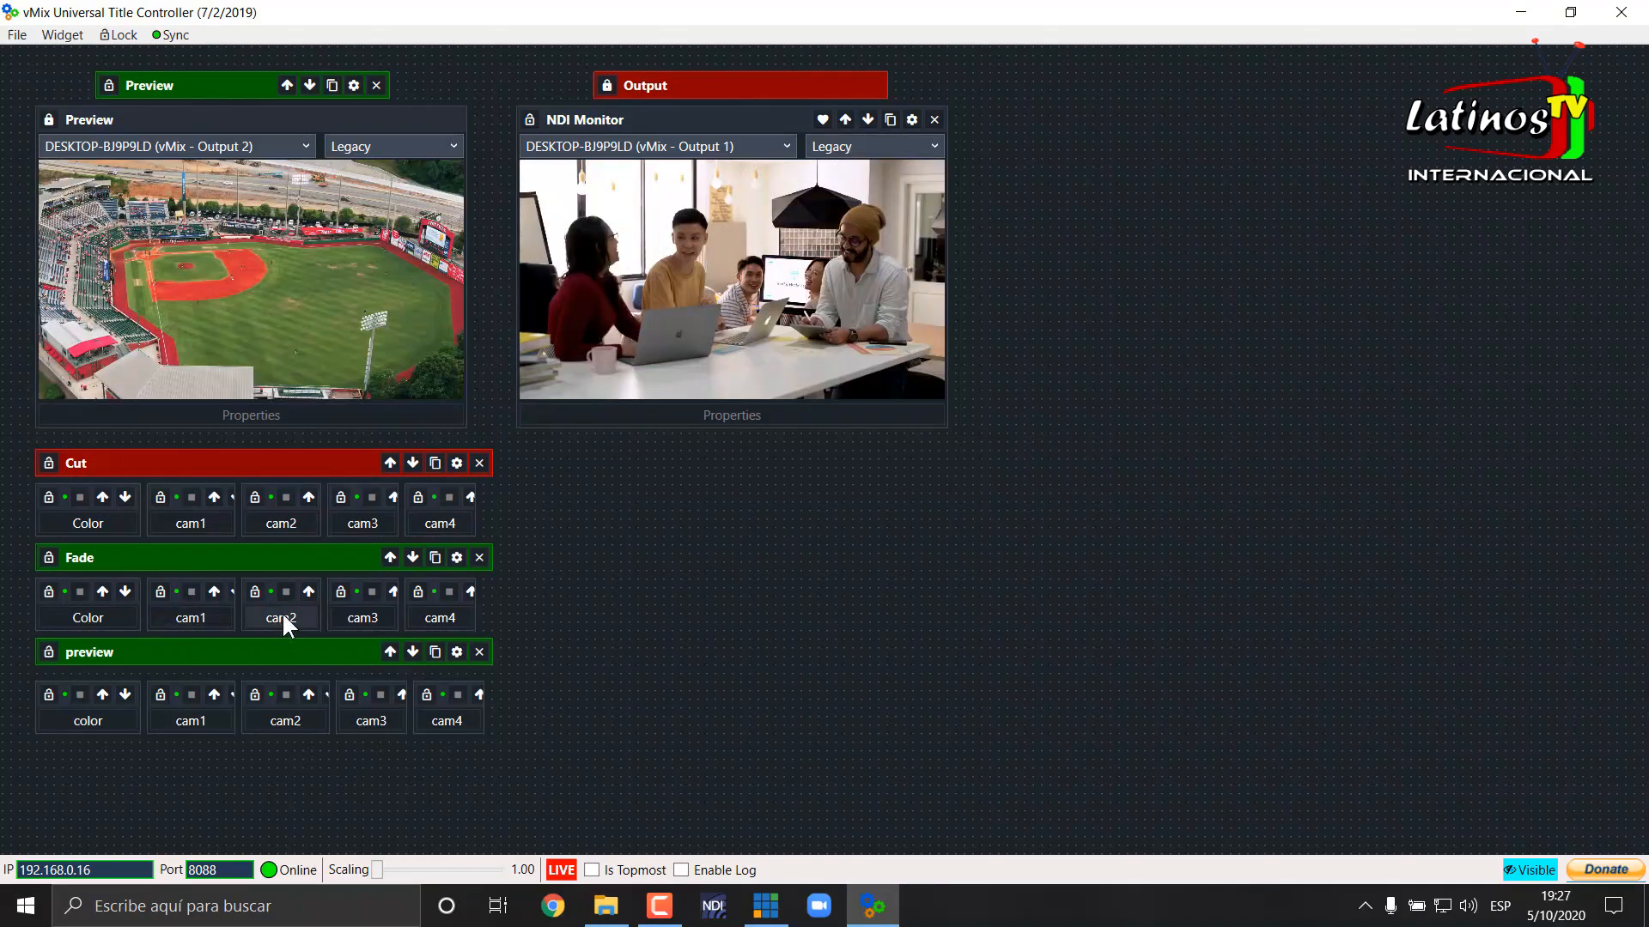
left_click(282, 615)
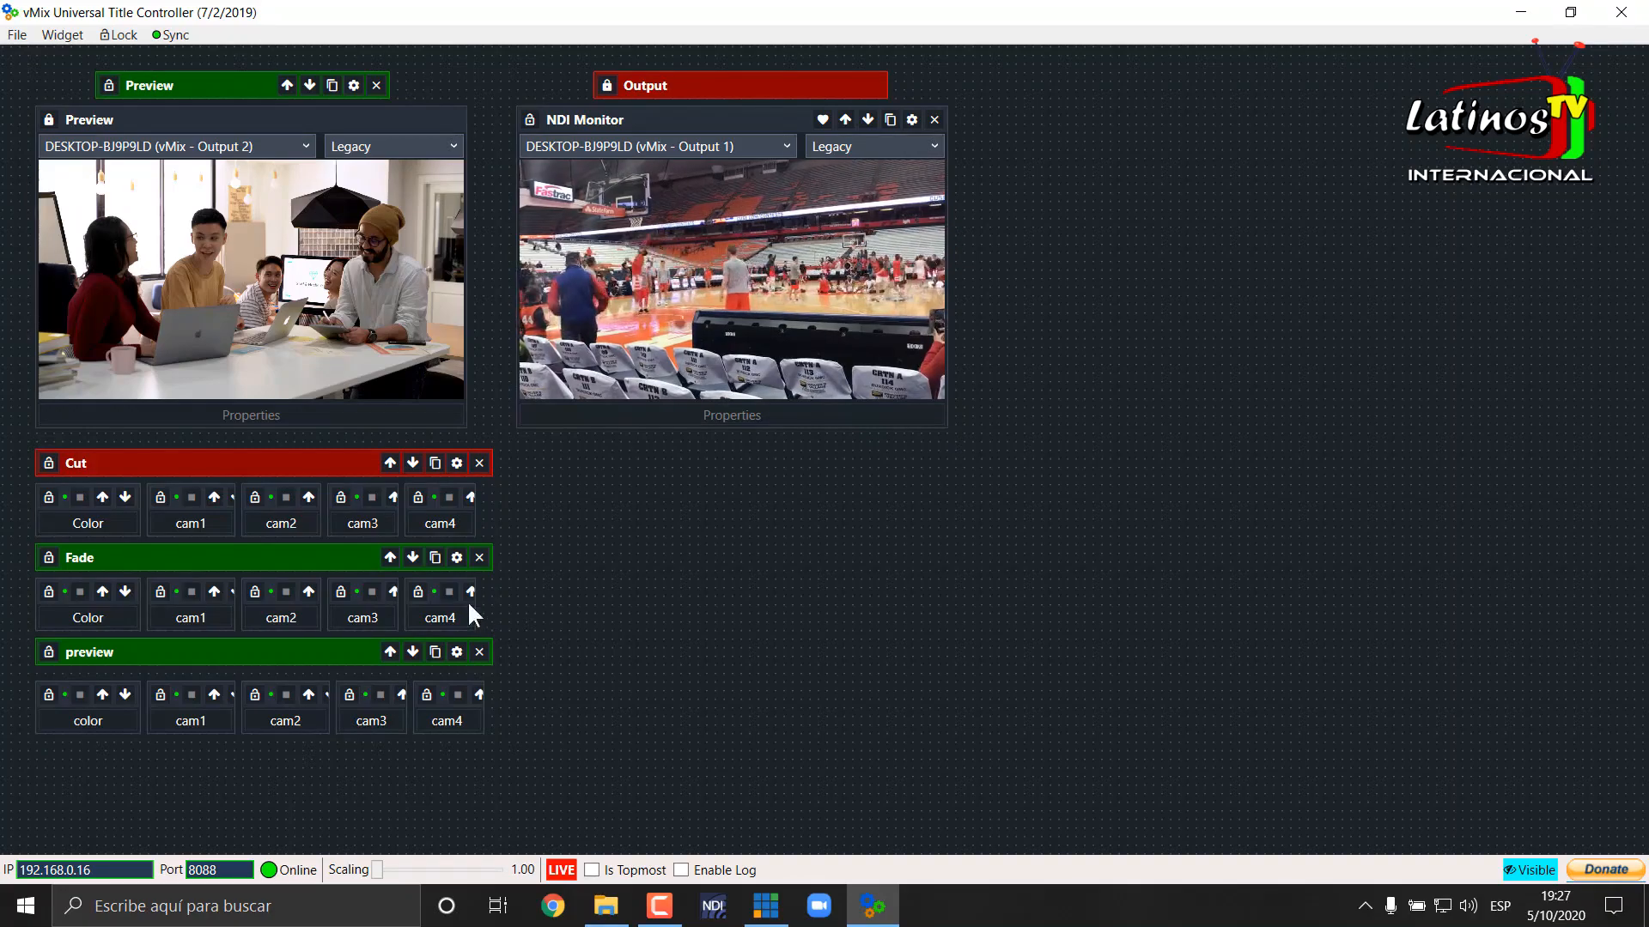
Widen the Fade-row cam4 button, review the script in its properties, and narrow the button again
left_click_drag(474, 600, 673, 601)
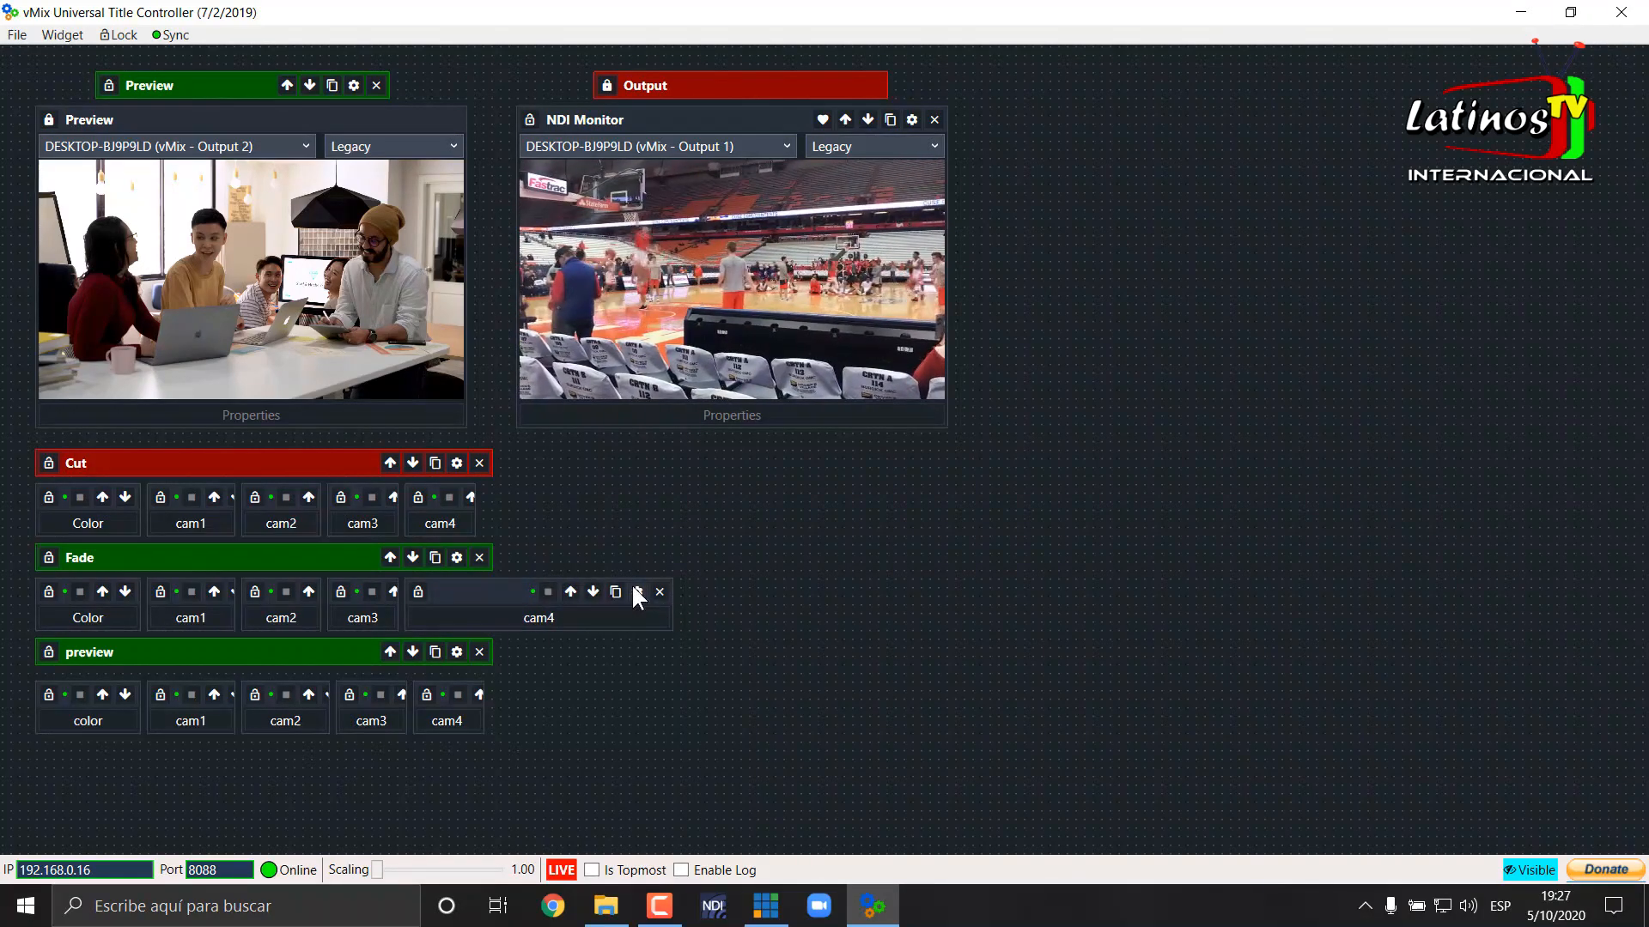
left_click(636, 592)
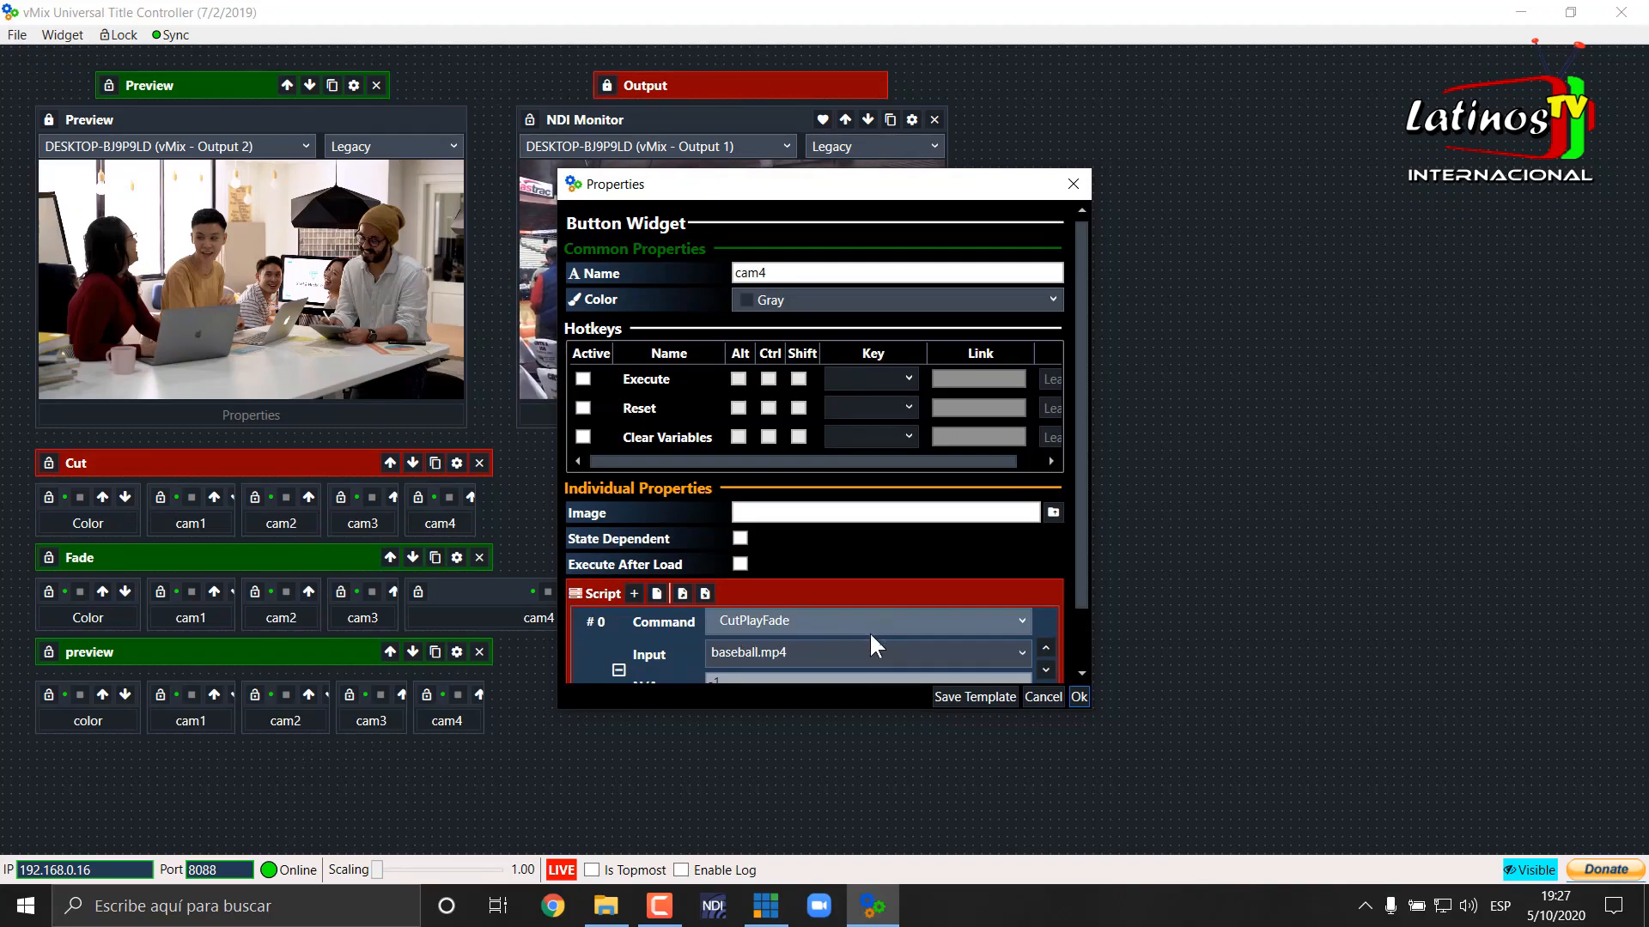
scroll(871, 636, "down", 1)
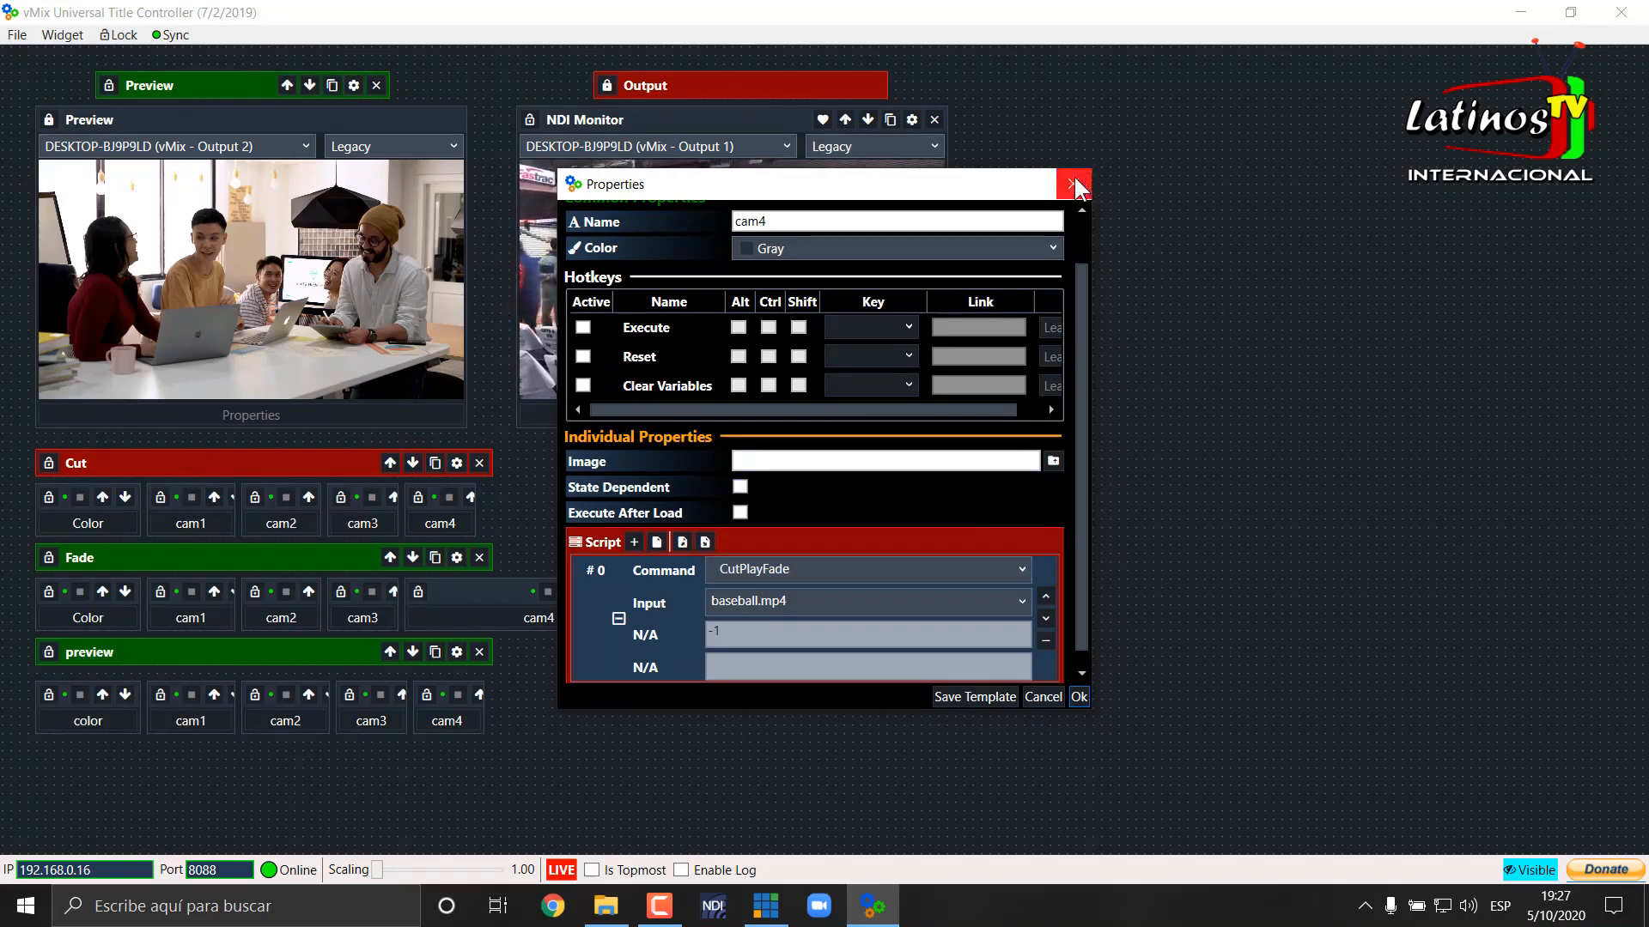
left_click(1075, 697)
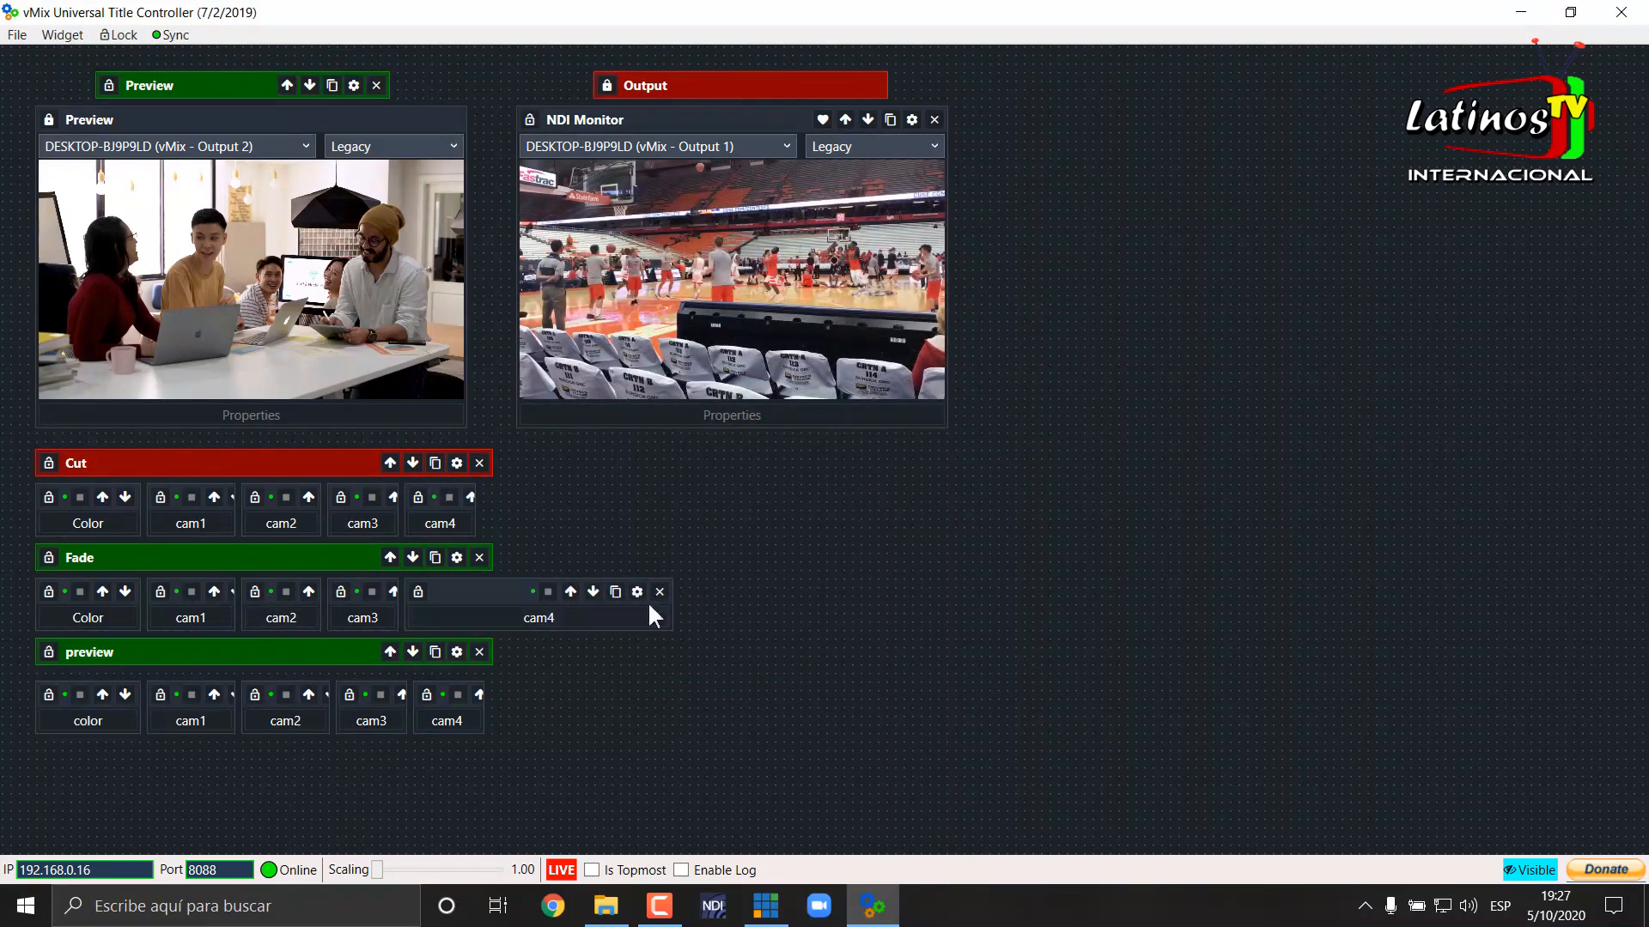
left_click_drag(672, 600, 487, 600)
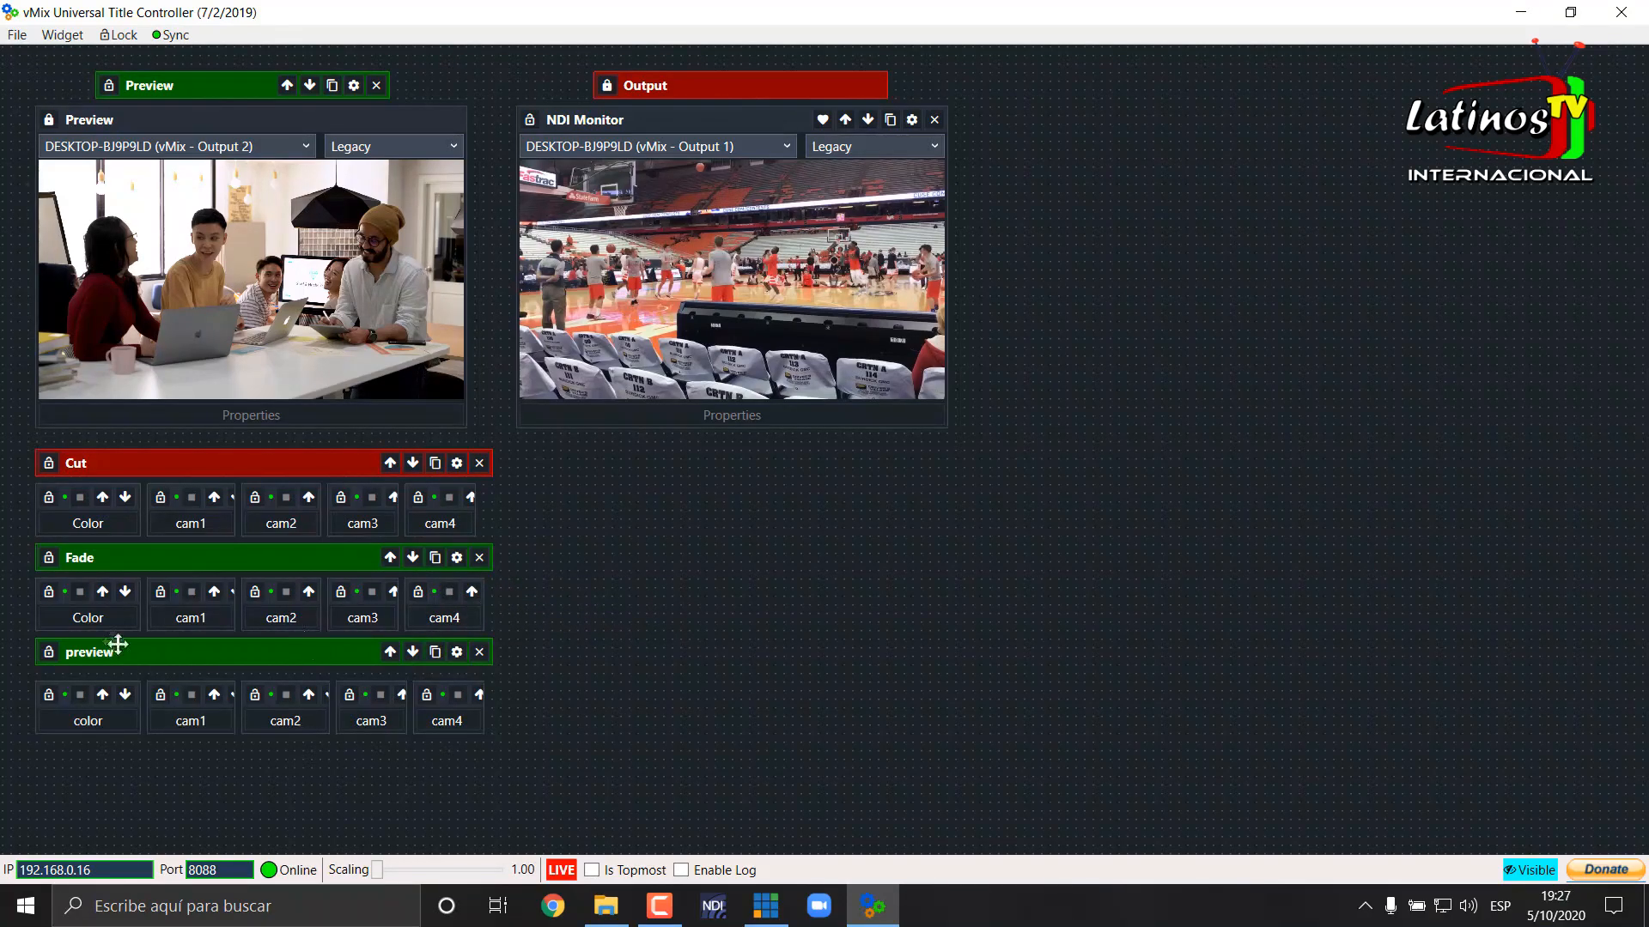
Test the preview row by cueing color, cam1, cam2, cam3 and cam4 in turn
left_click(80, 717)
left_click(187, 718)
left_click(275, 716)
left_click(395, 719)
left_click(436, 715)
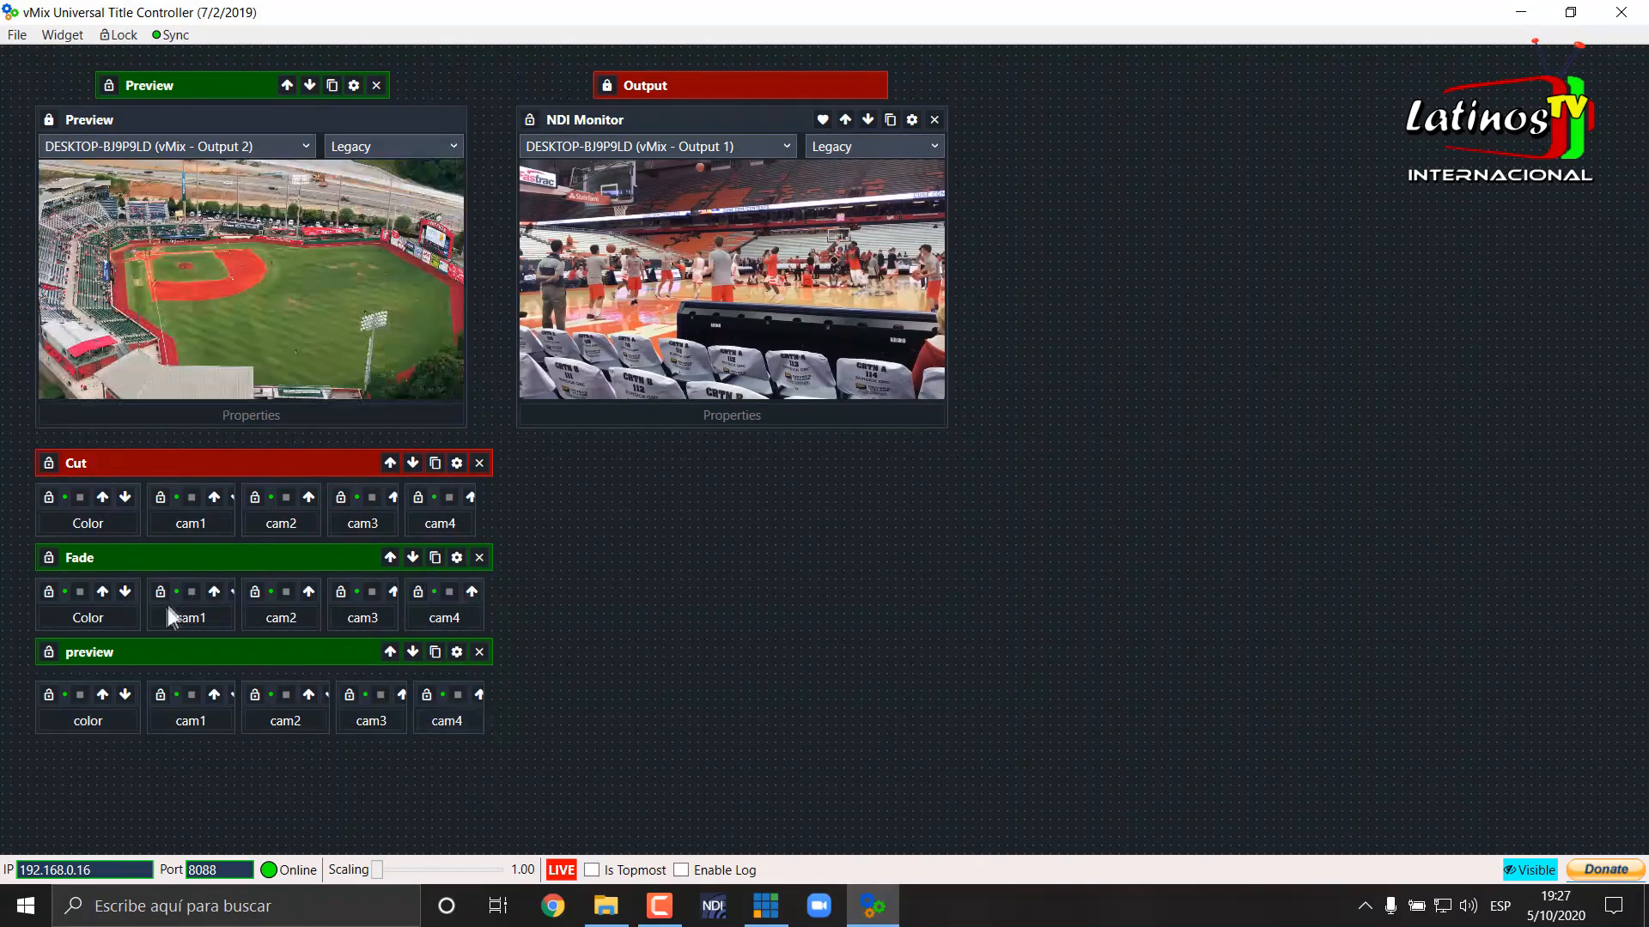
Fade the output through cam1 to cam4, and cut it through cam2, cam3 and cam4
left_click(184, 615)
left_click(277, 620)
left_click(371, 620)
left_click(436, 617)
left_click(279, 525)
left_click(378, 518)
left_click(450, 520)
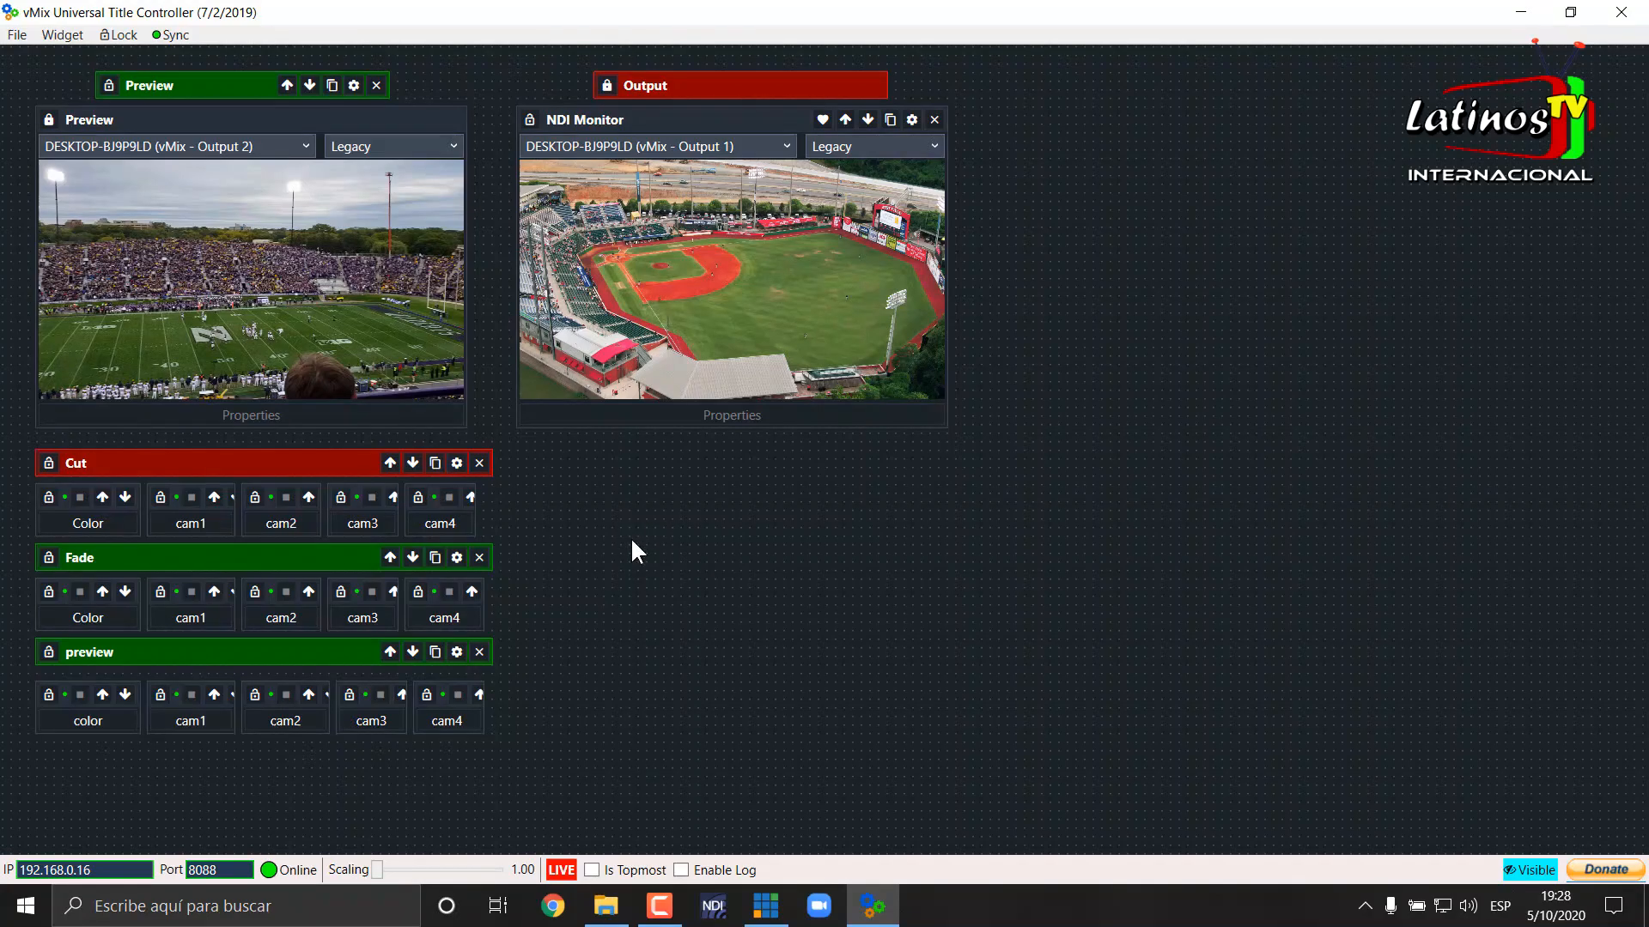
Add a button widget named cut below the output monitor and add an empty command to its script
right_click(795, 518)
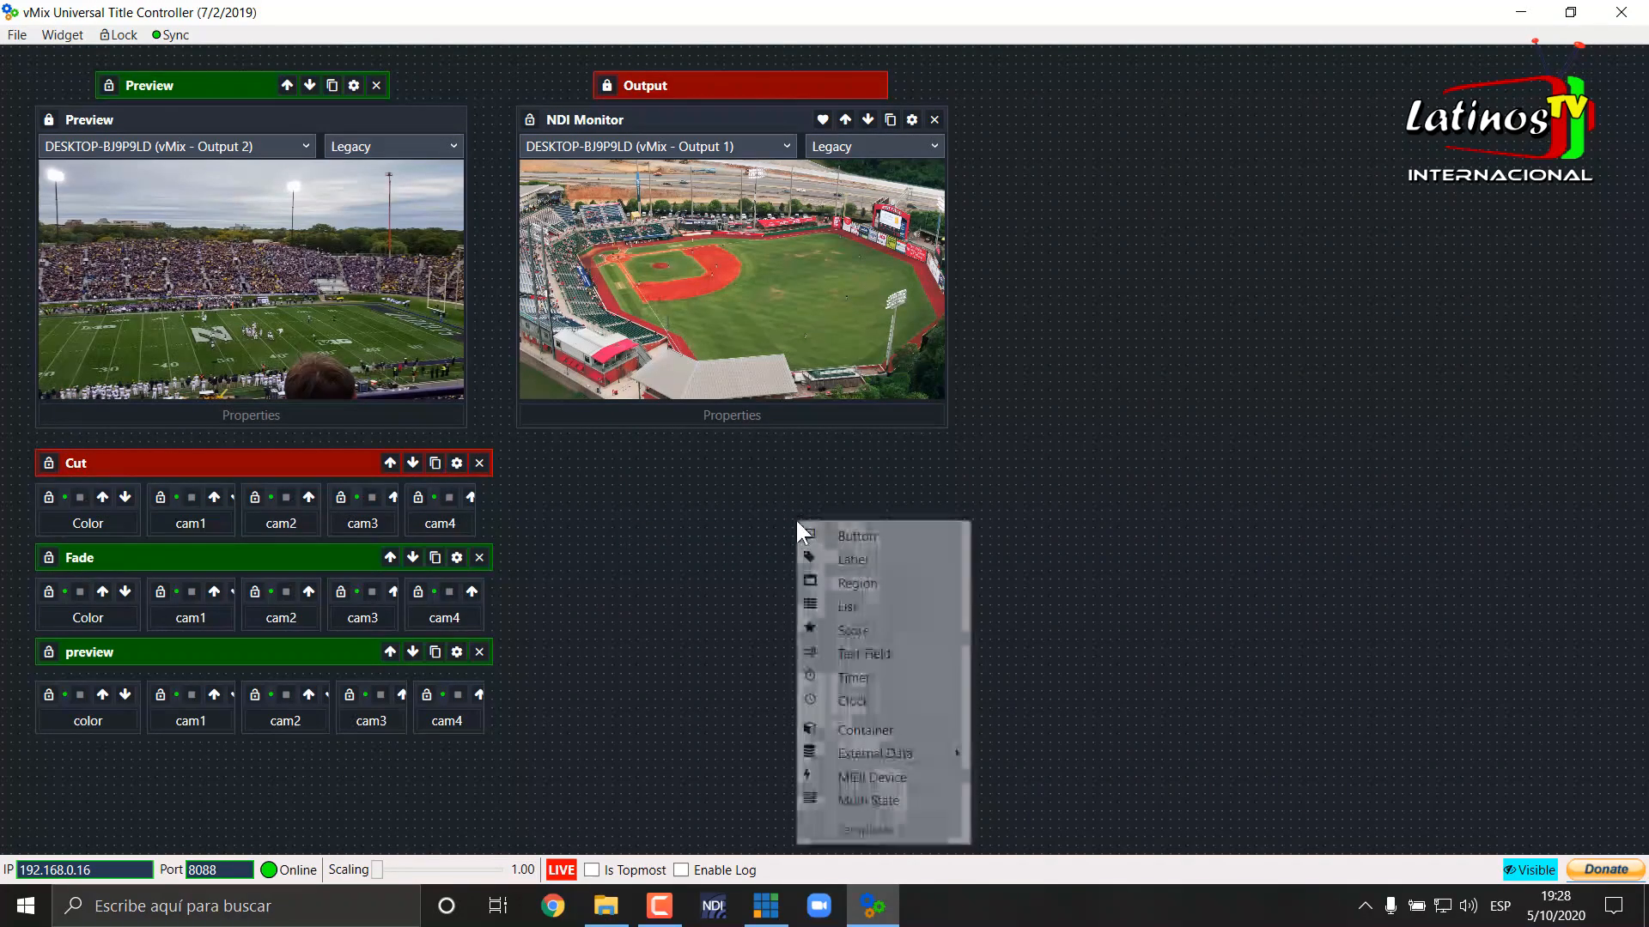
left_click(858, 531)
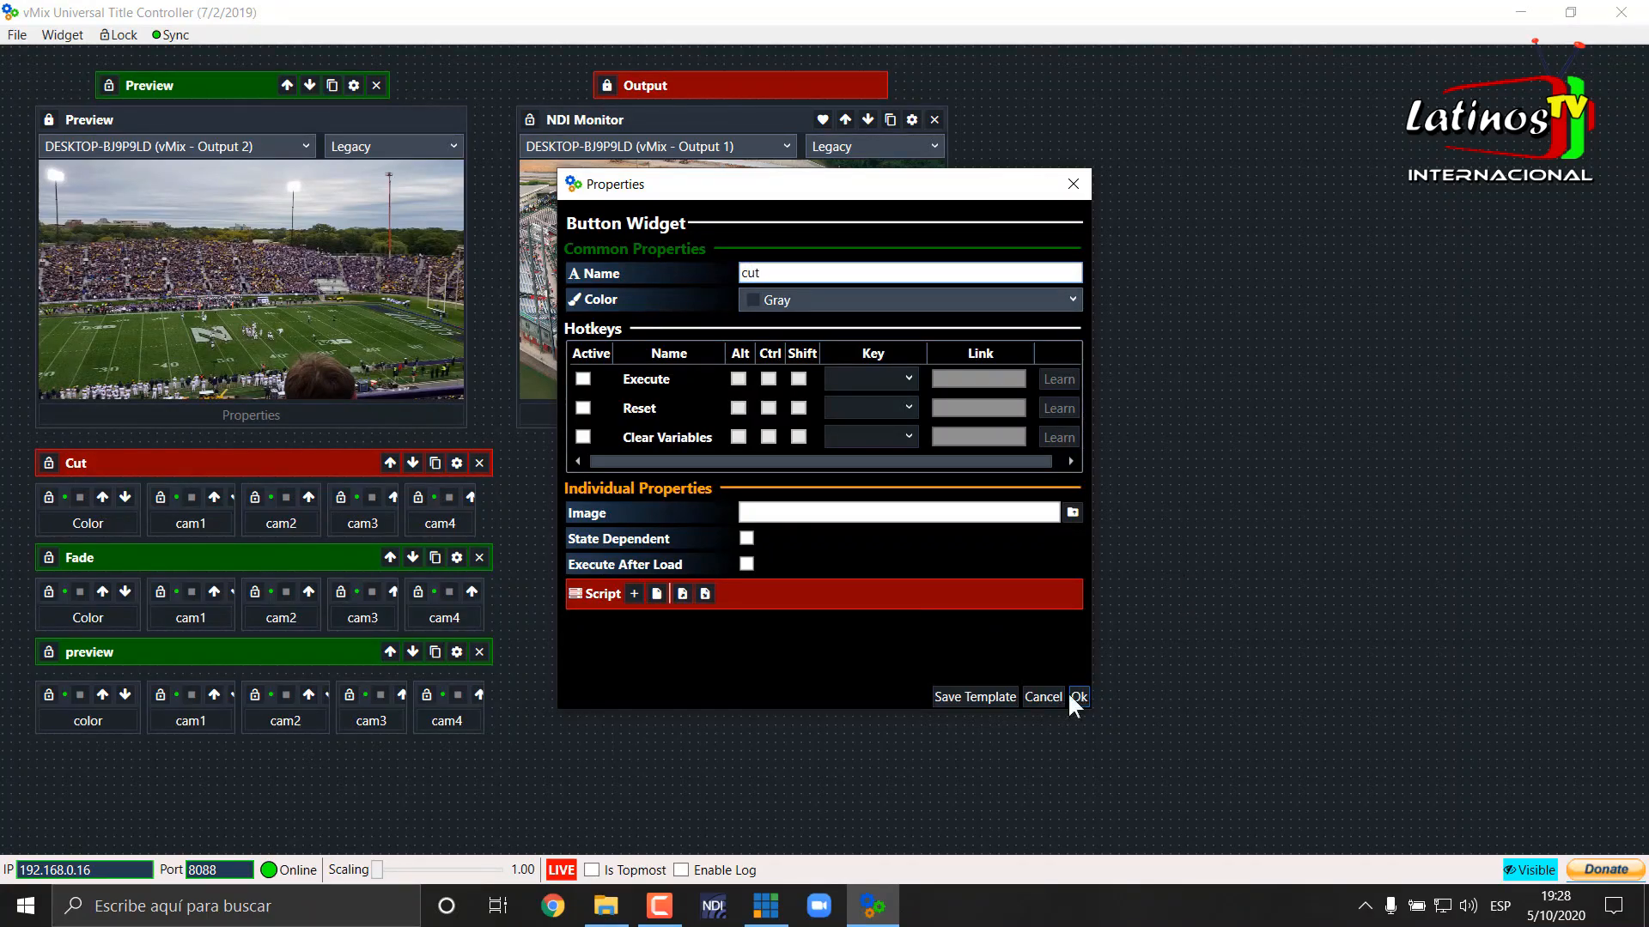
left_click(633, 592)
scroll(942, 590, "down", 2)
Browse the available script commands and set the cut button's command to CutDirect
left_click(1018, 555)
scroll(893, 648, "down", 3)
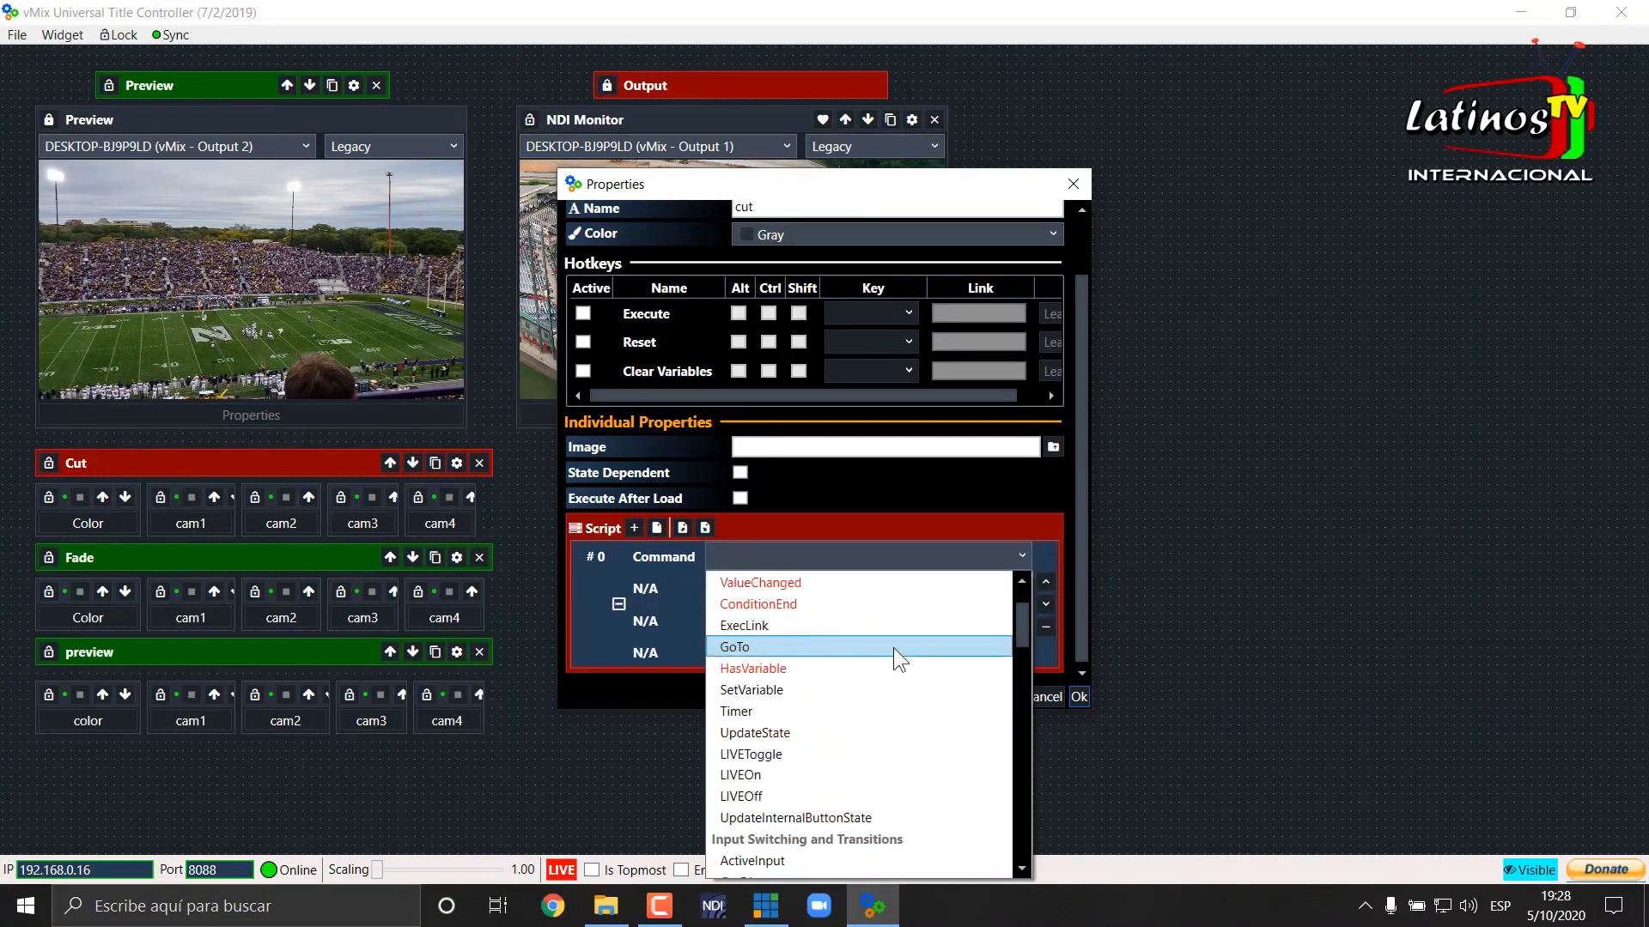
scroll(886, 649, "down", 1)
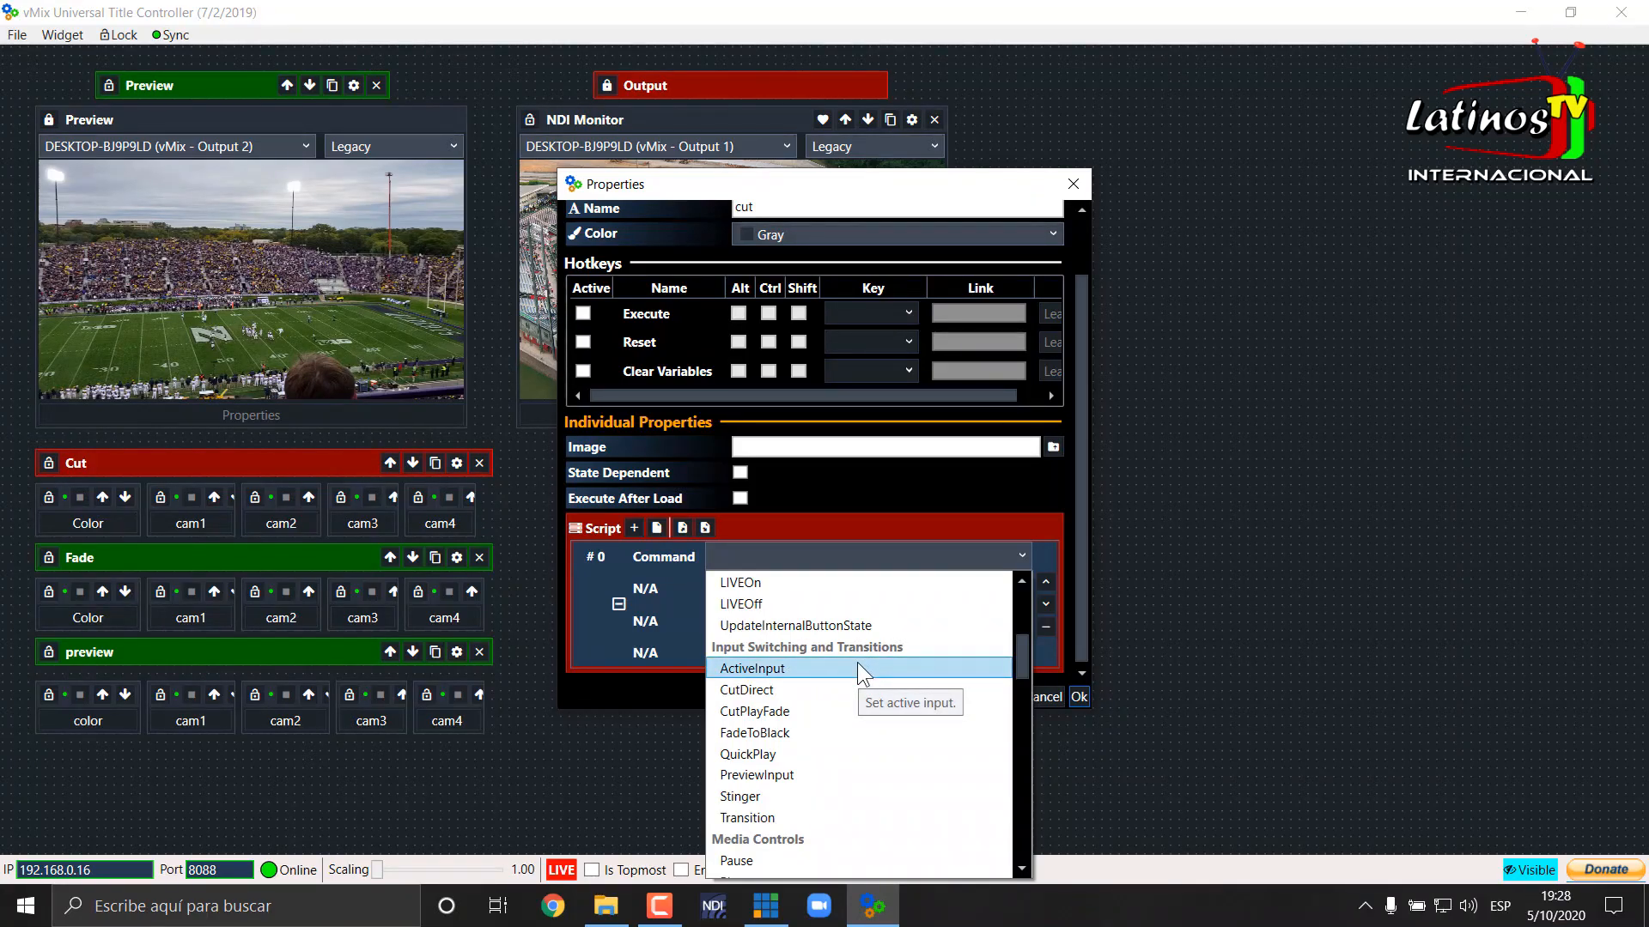
scroll(857, 662, "down", 3)
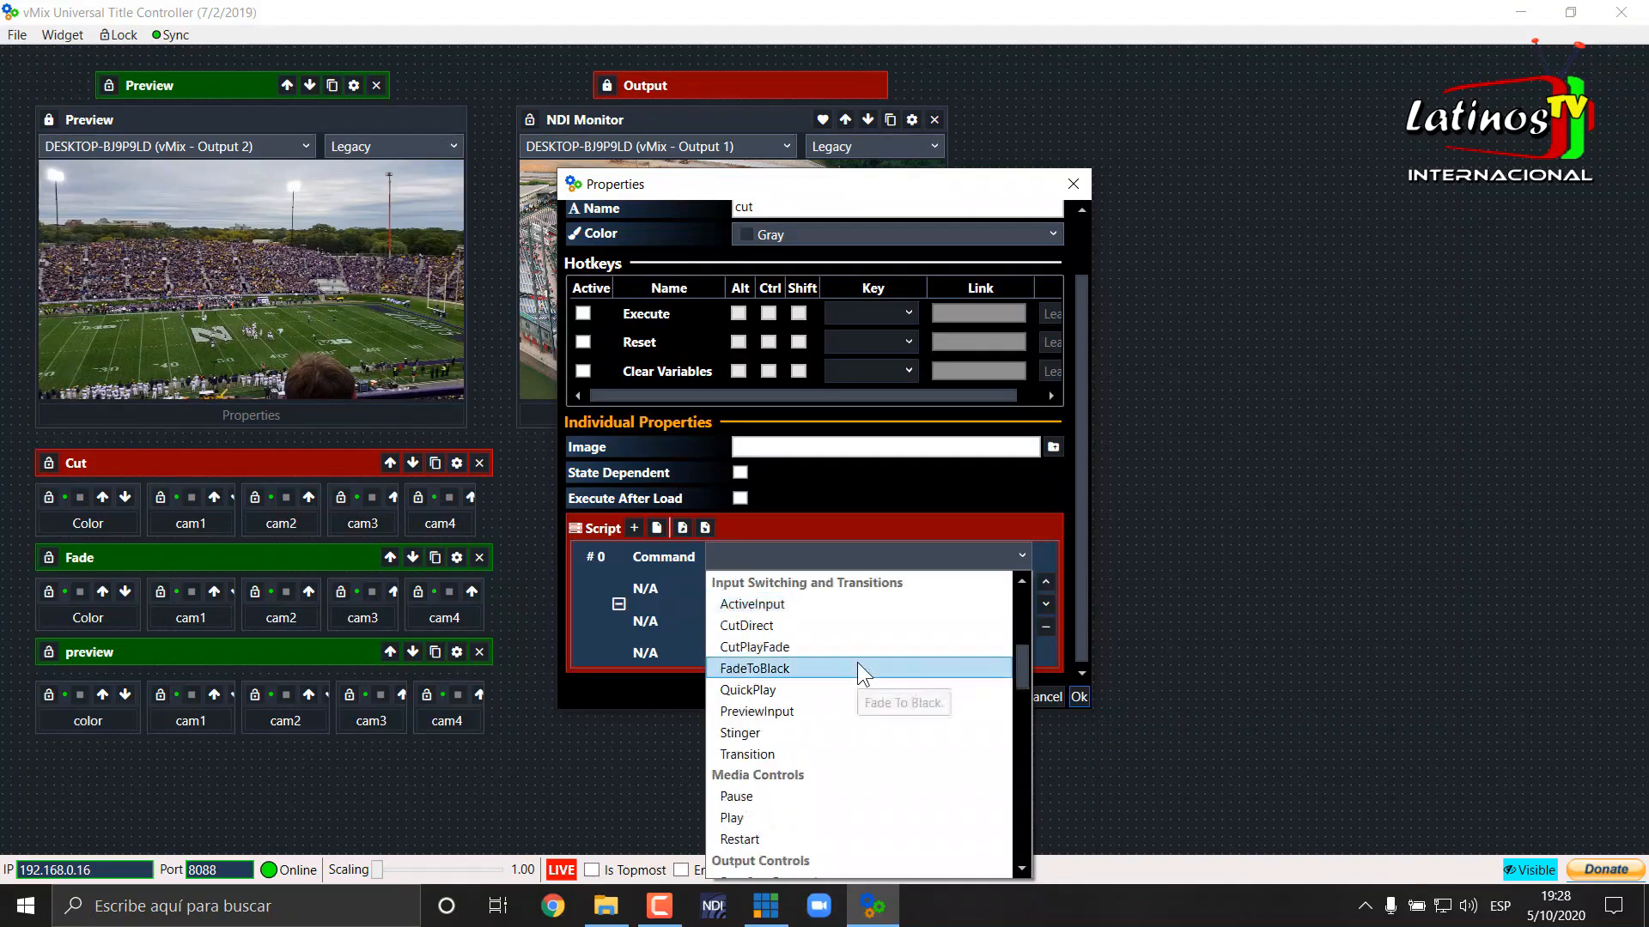
scroll(856, 662, "down", 10)
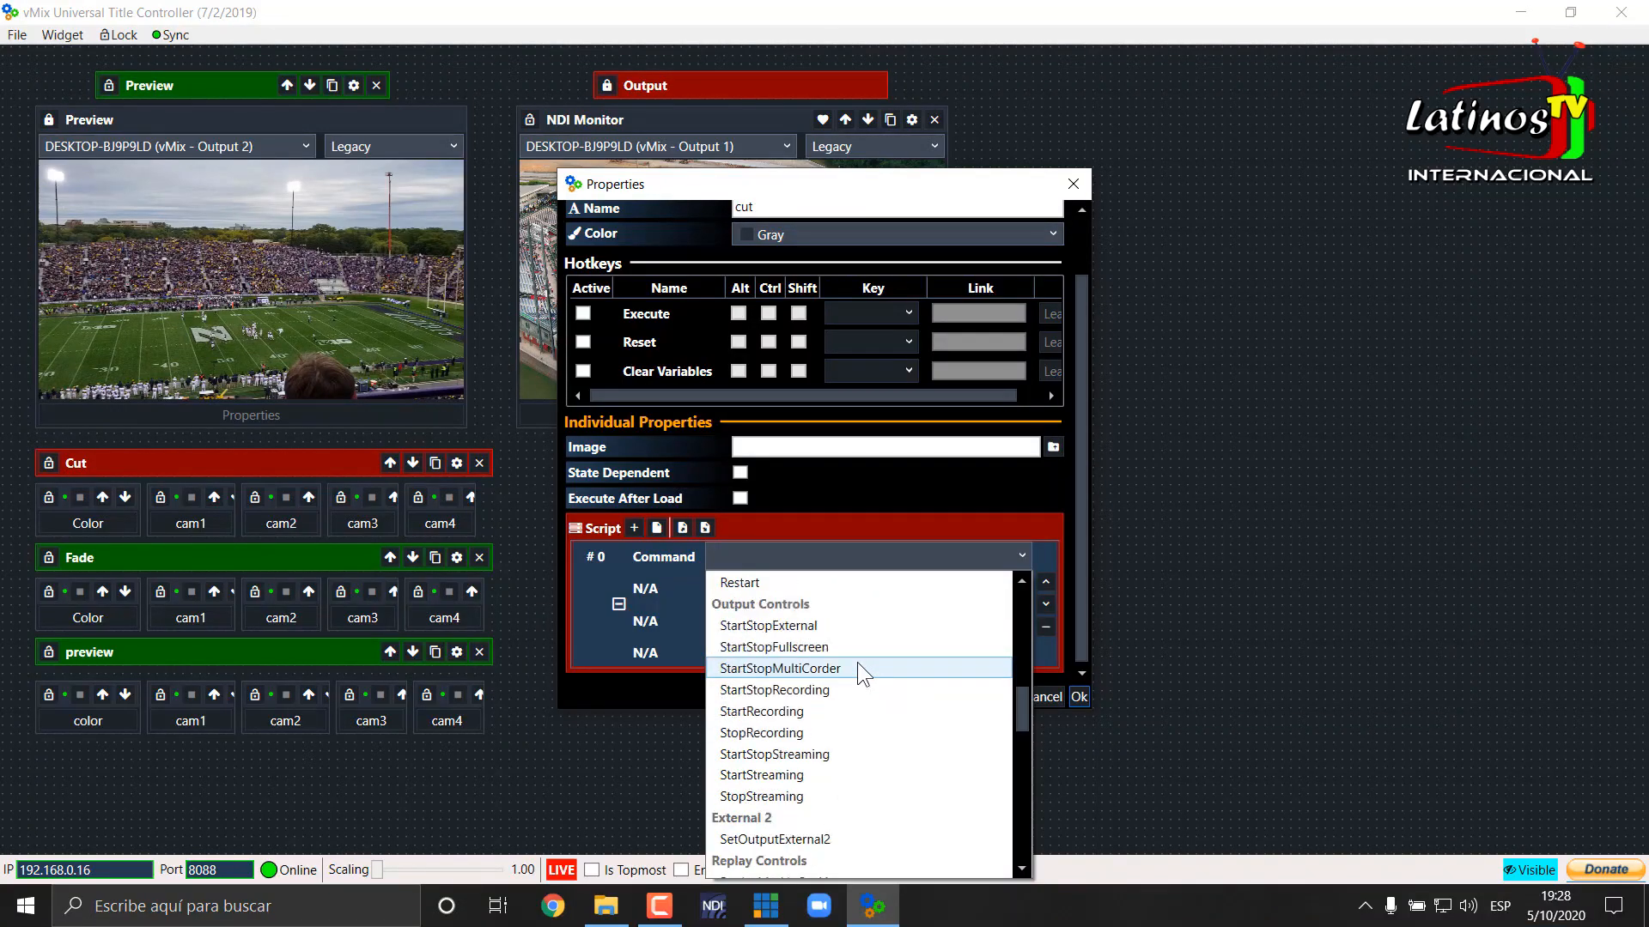
scroll(857, 662, "down", 8)
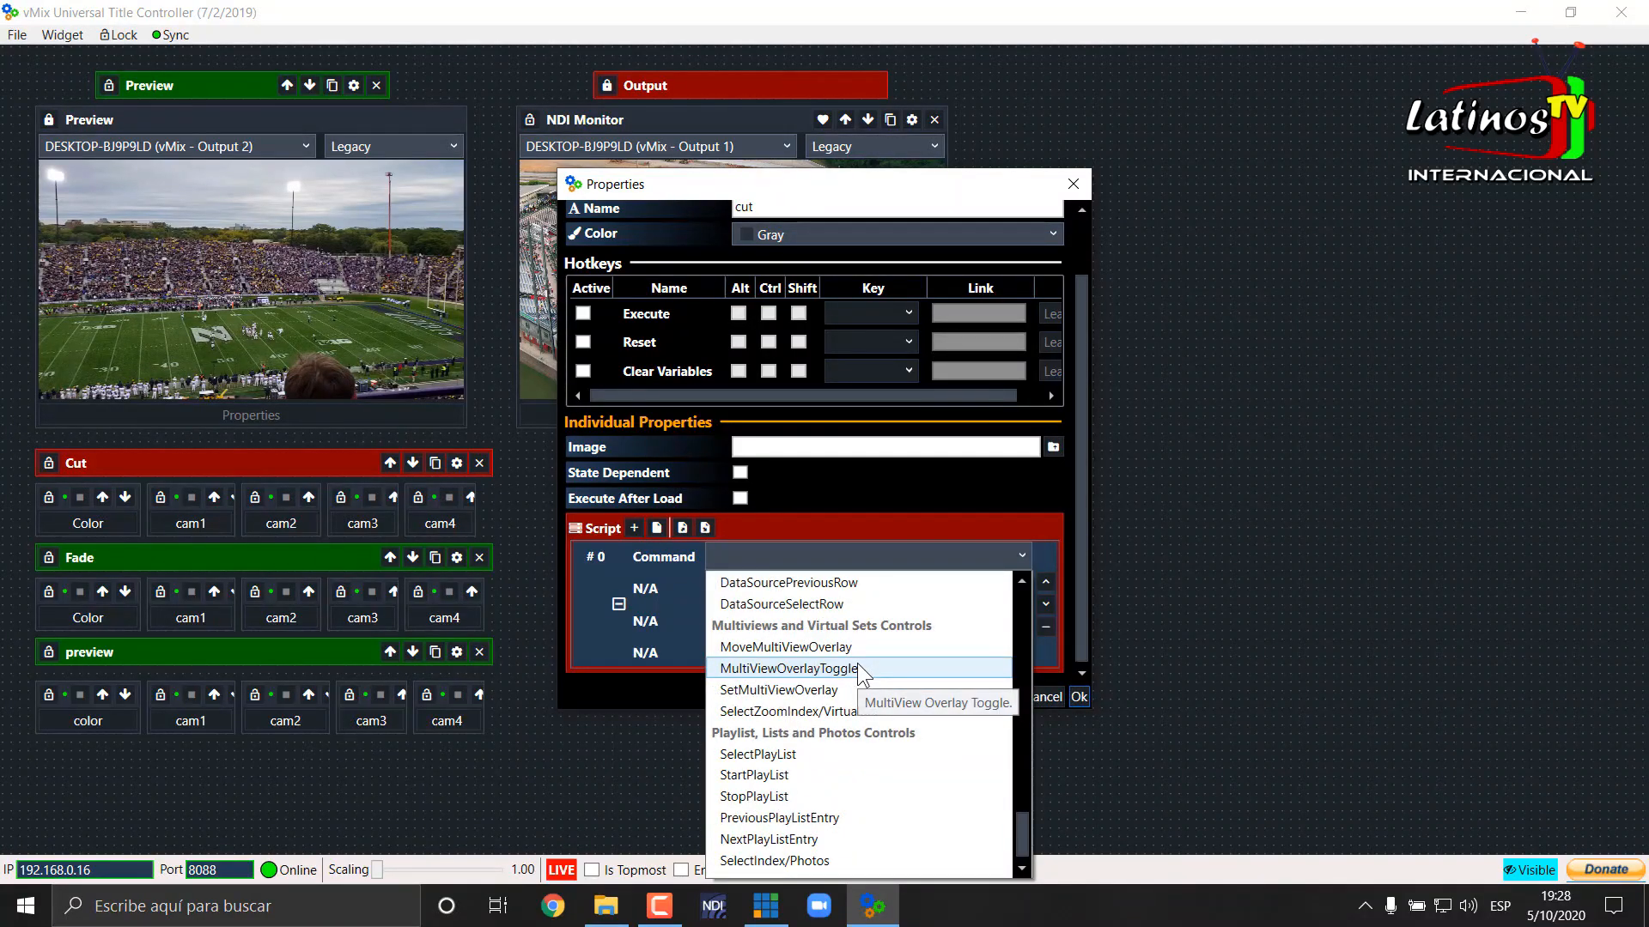
scroll(857, 663, "up", 15)
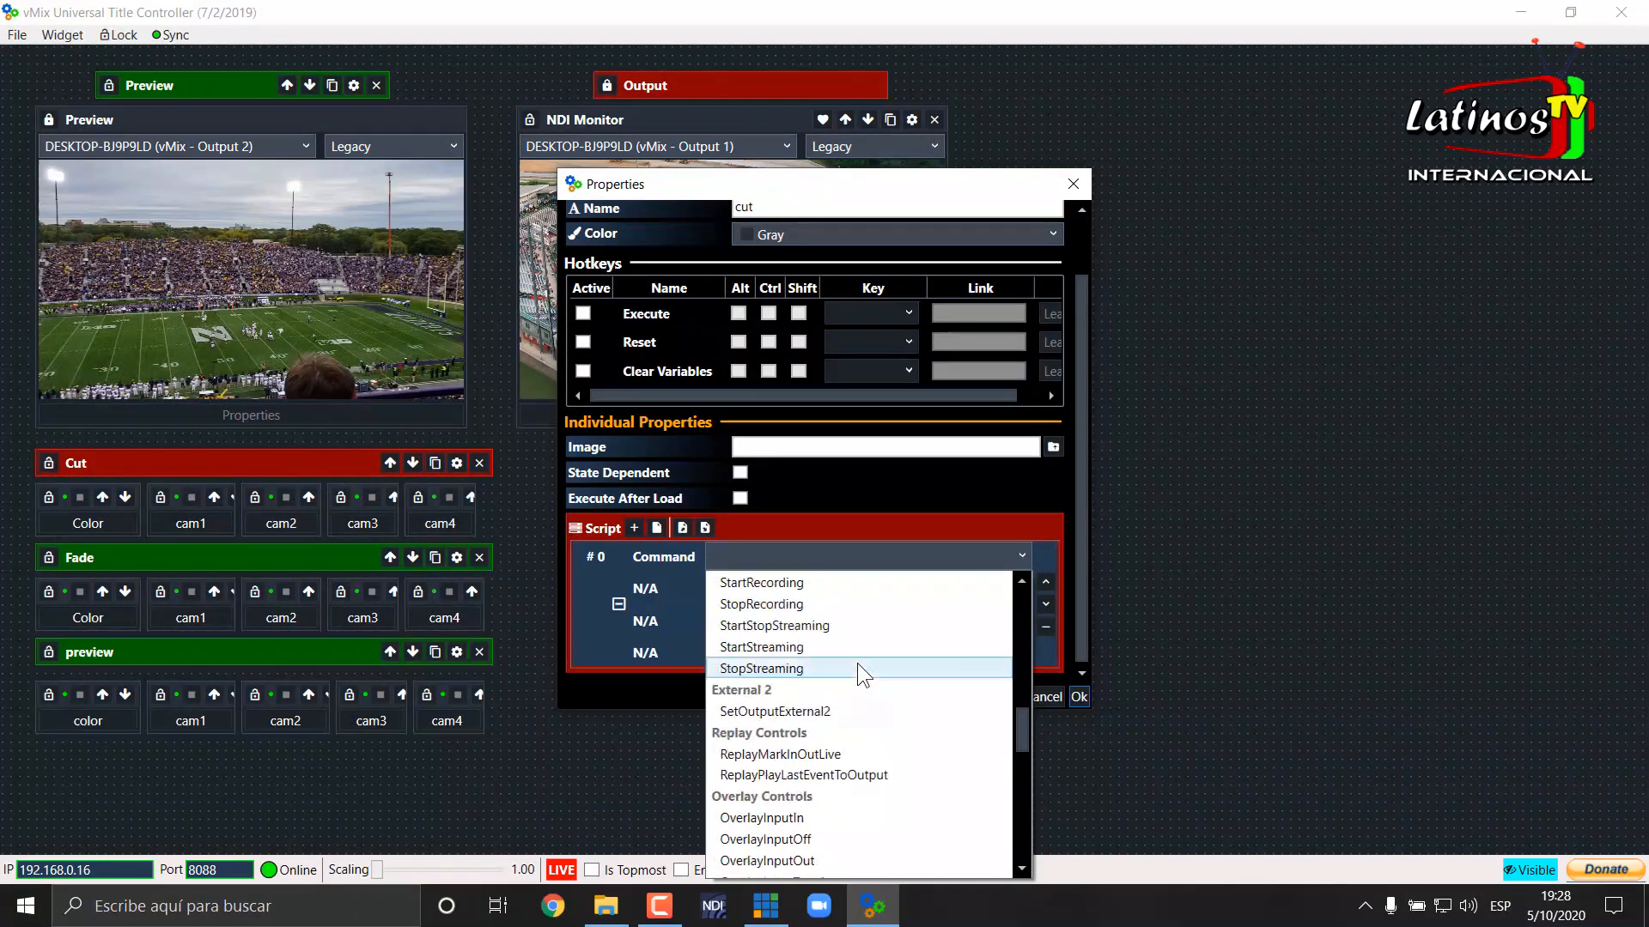
scroll(857, 663, "up", 7)
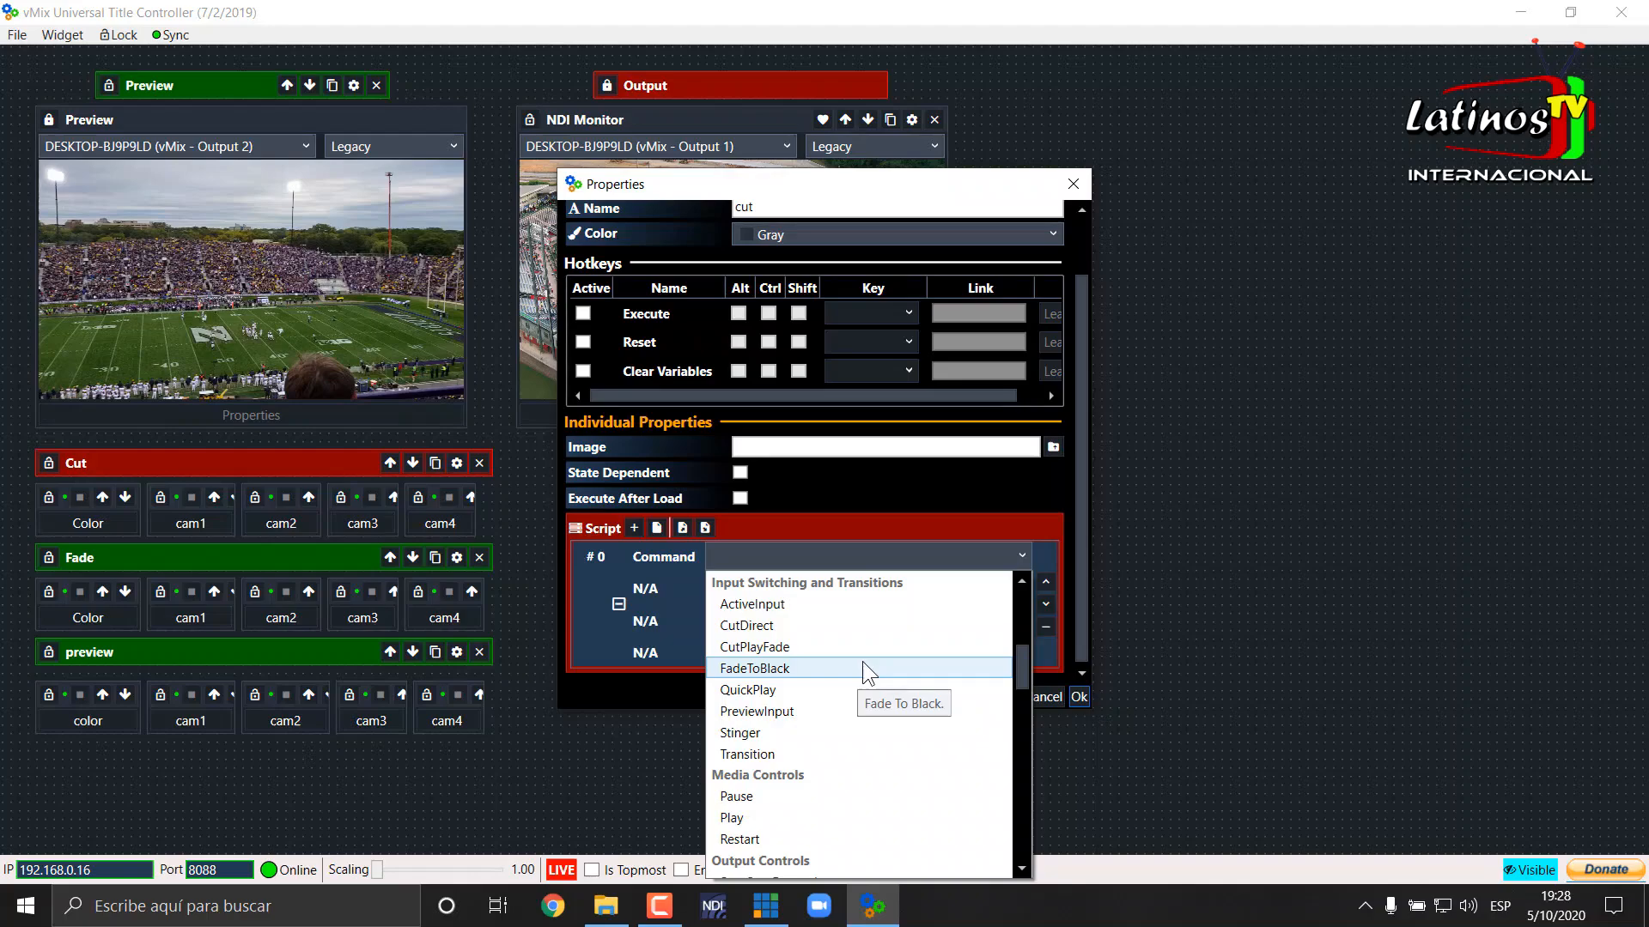
scroll(919, 673, "up", 1)
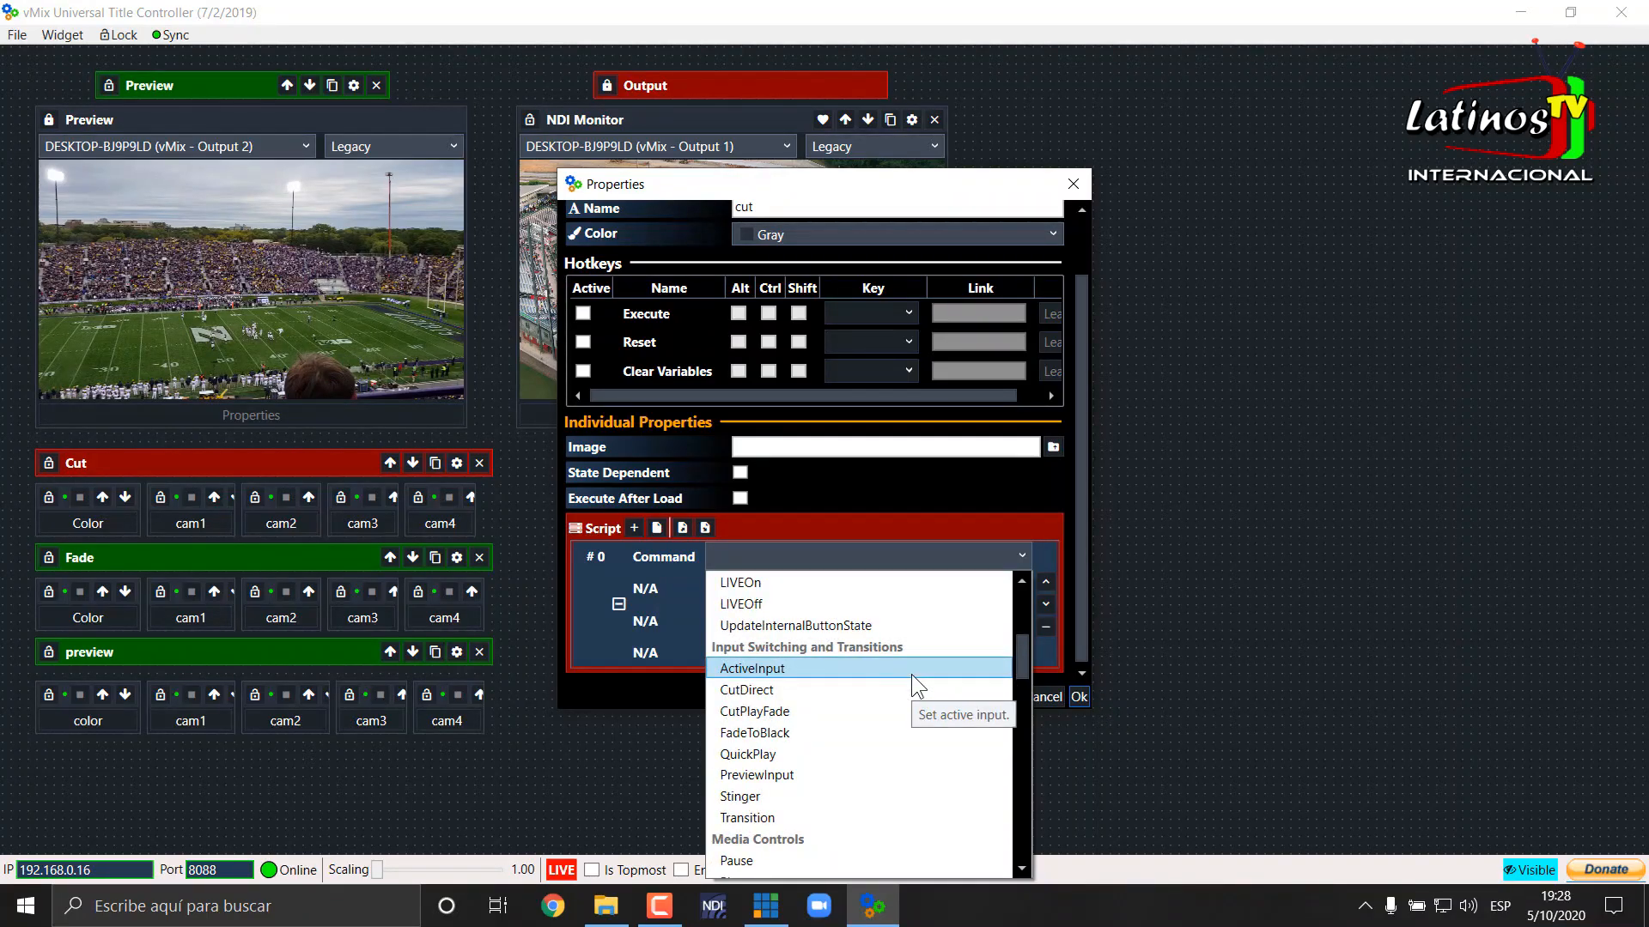
scroll(894, 682, "up", 1)
scroll(894, 683, "down", 1)
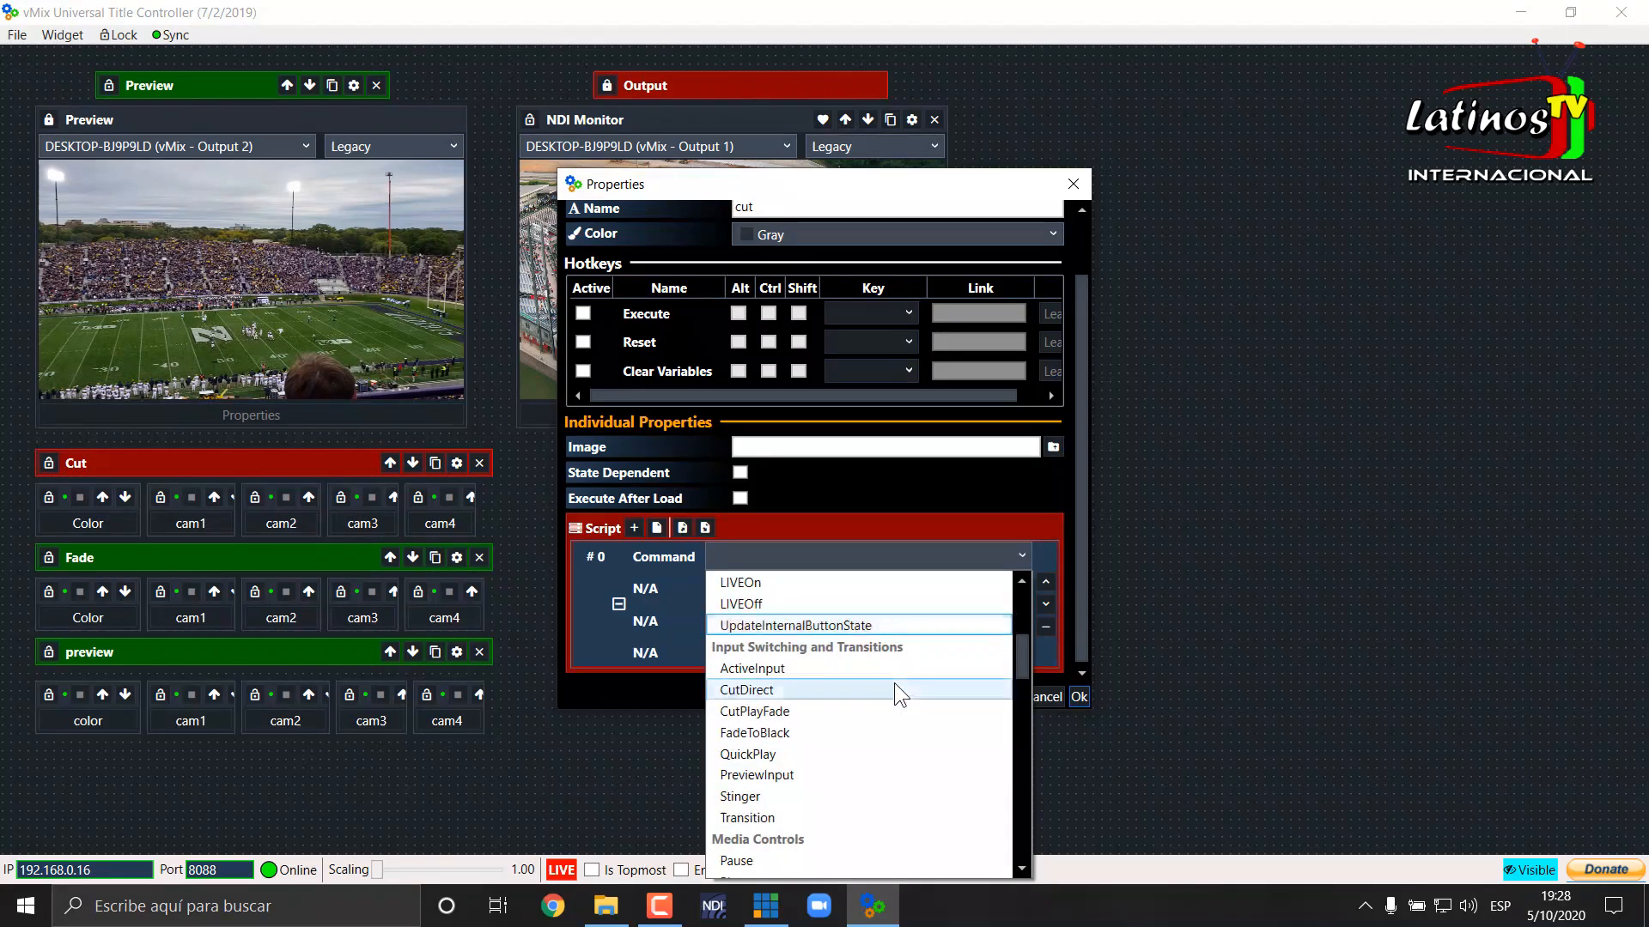
scroll(894, 690, "down", 1)
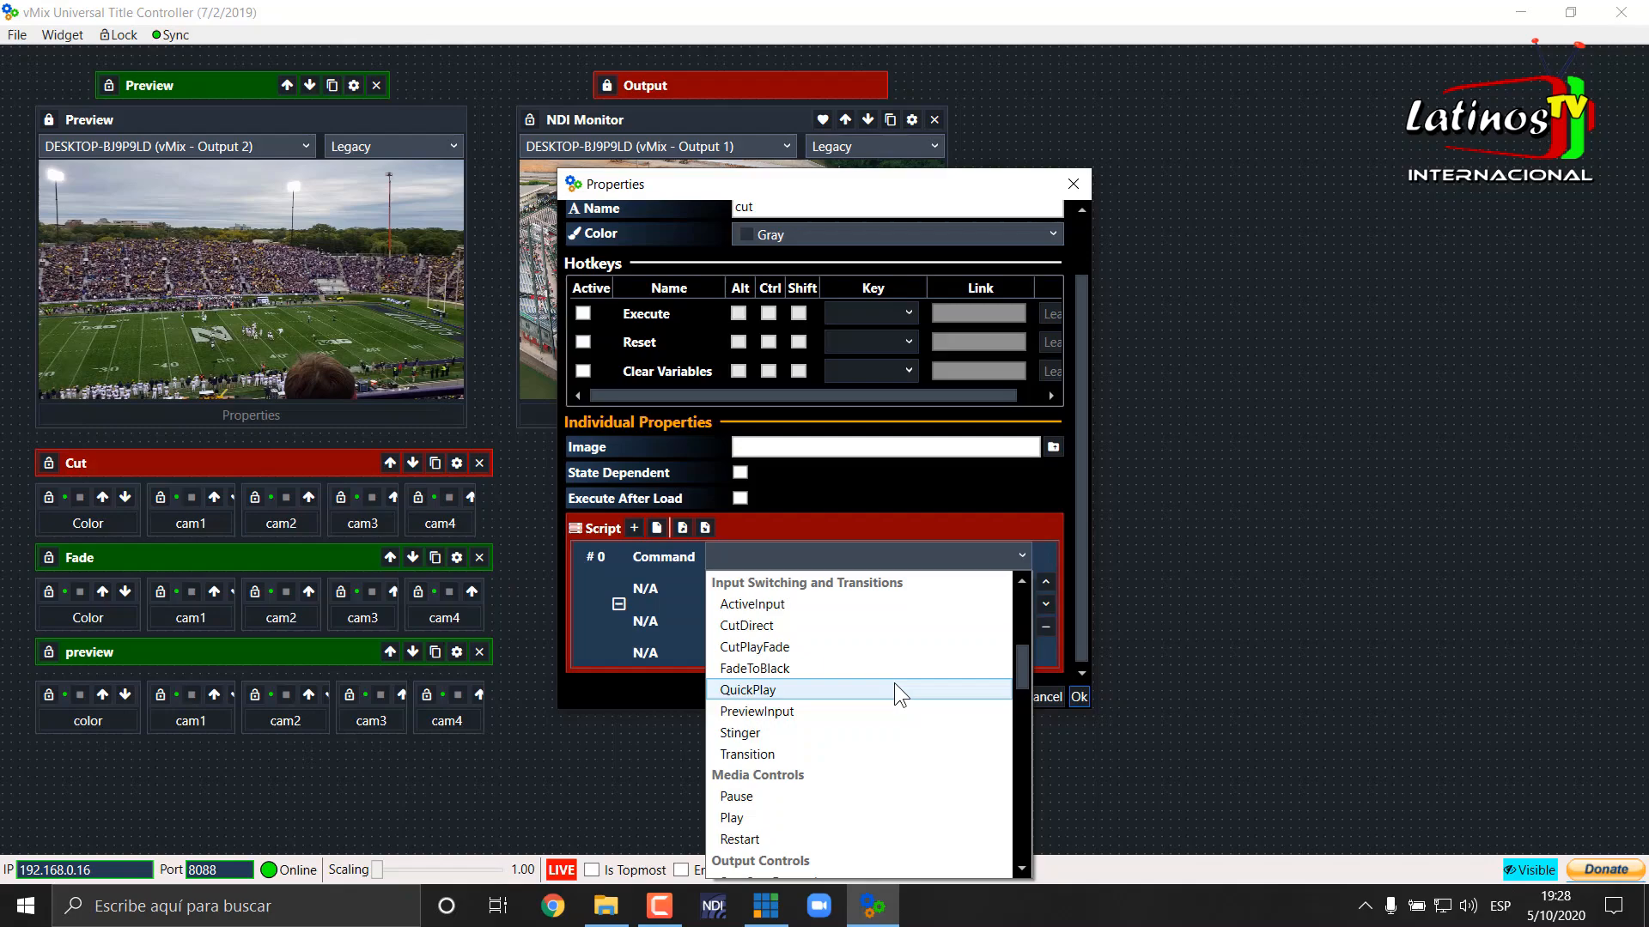
left_click(827, 627)
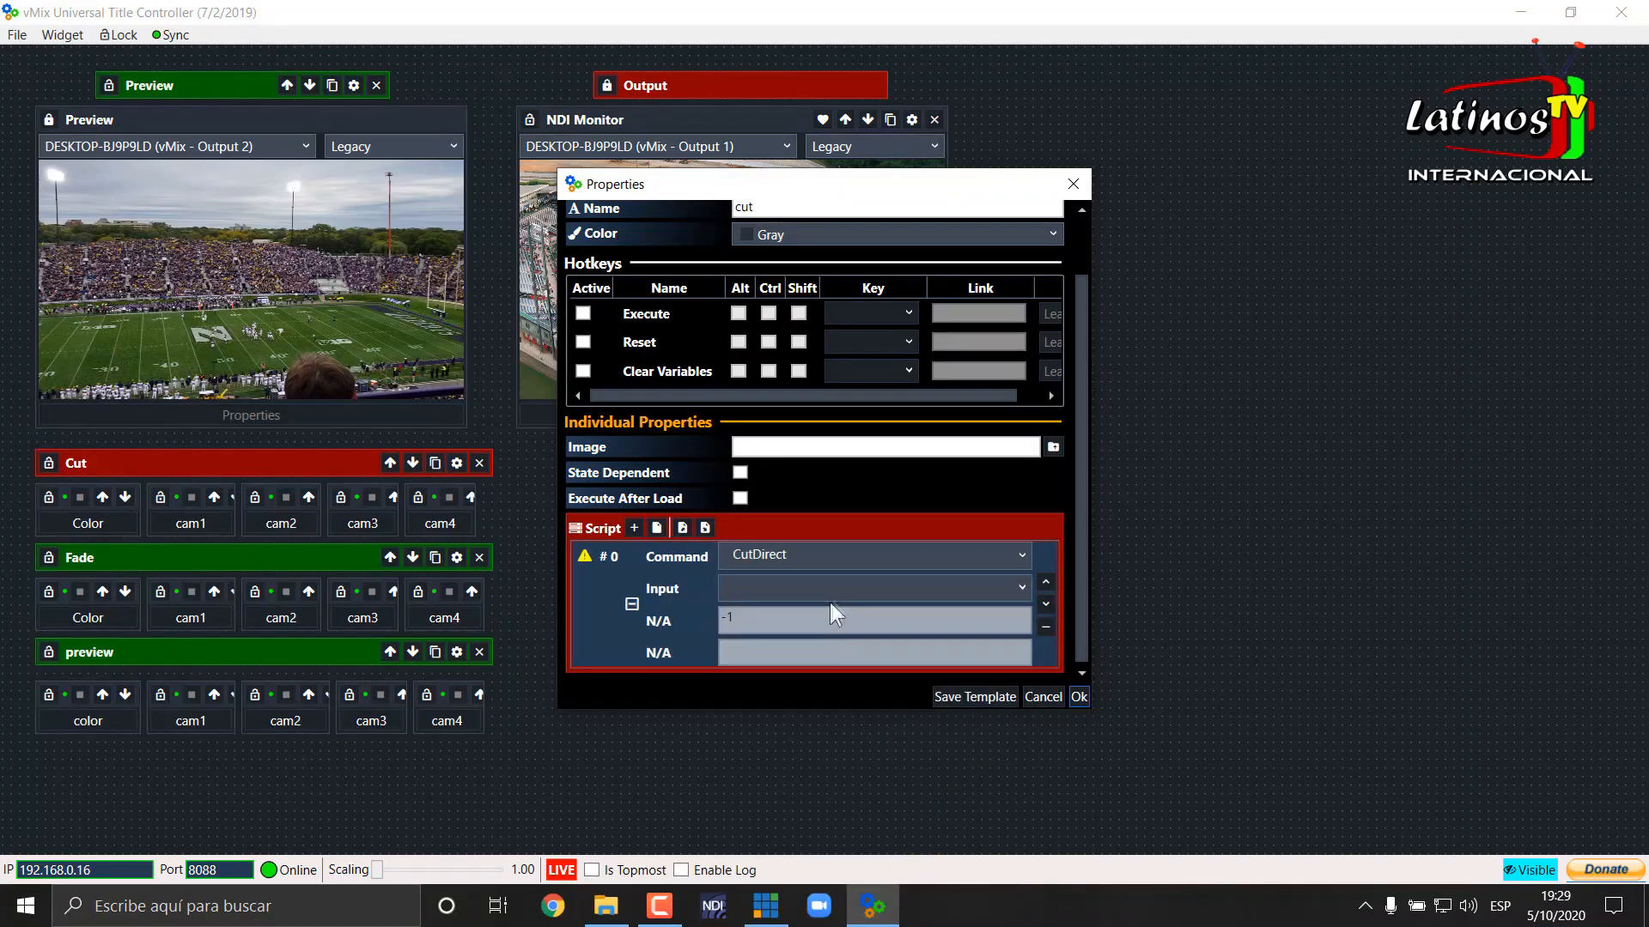
Set the CutDirect command's input to [Preview] and save the cut button's properties
left_click(1015, 587)
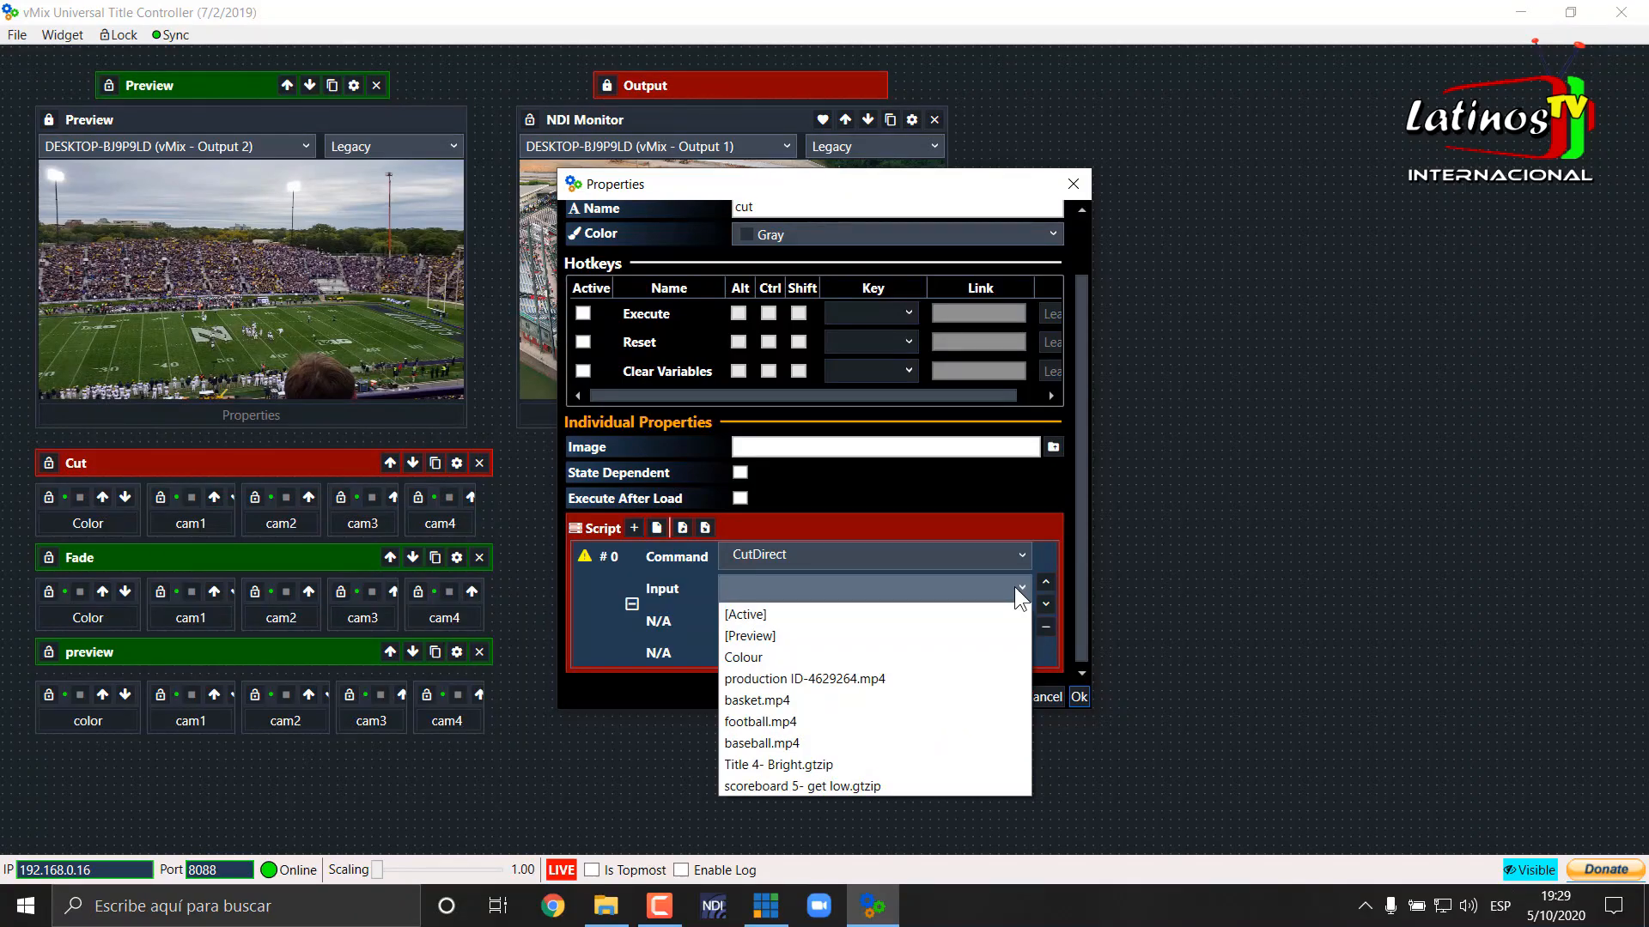
left_click(781, 635)
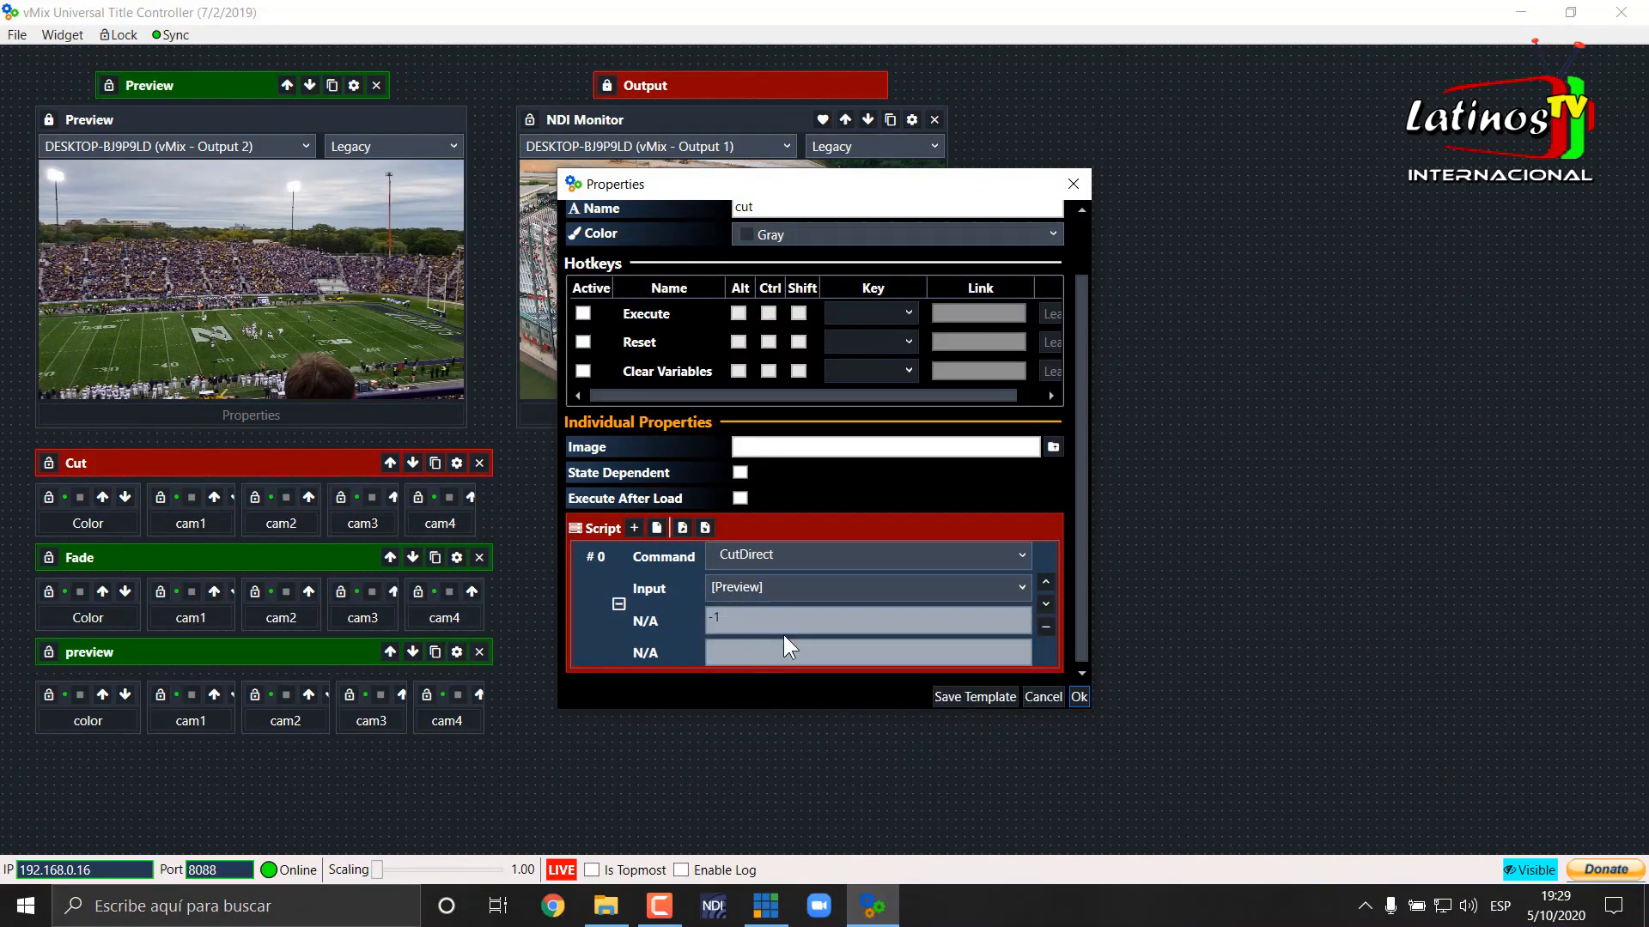
left_click(1079, 697)
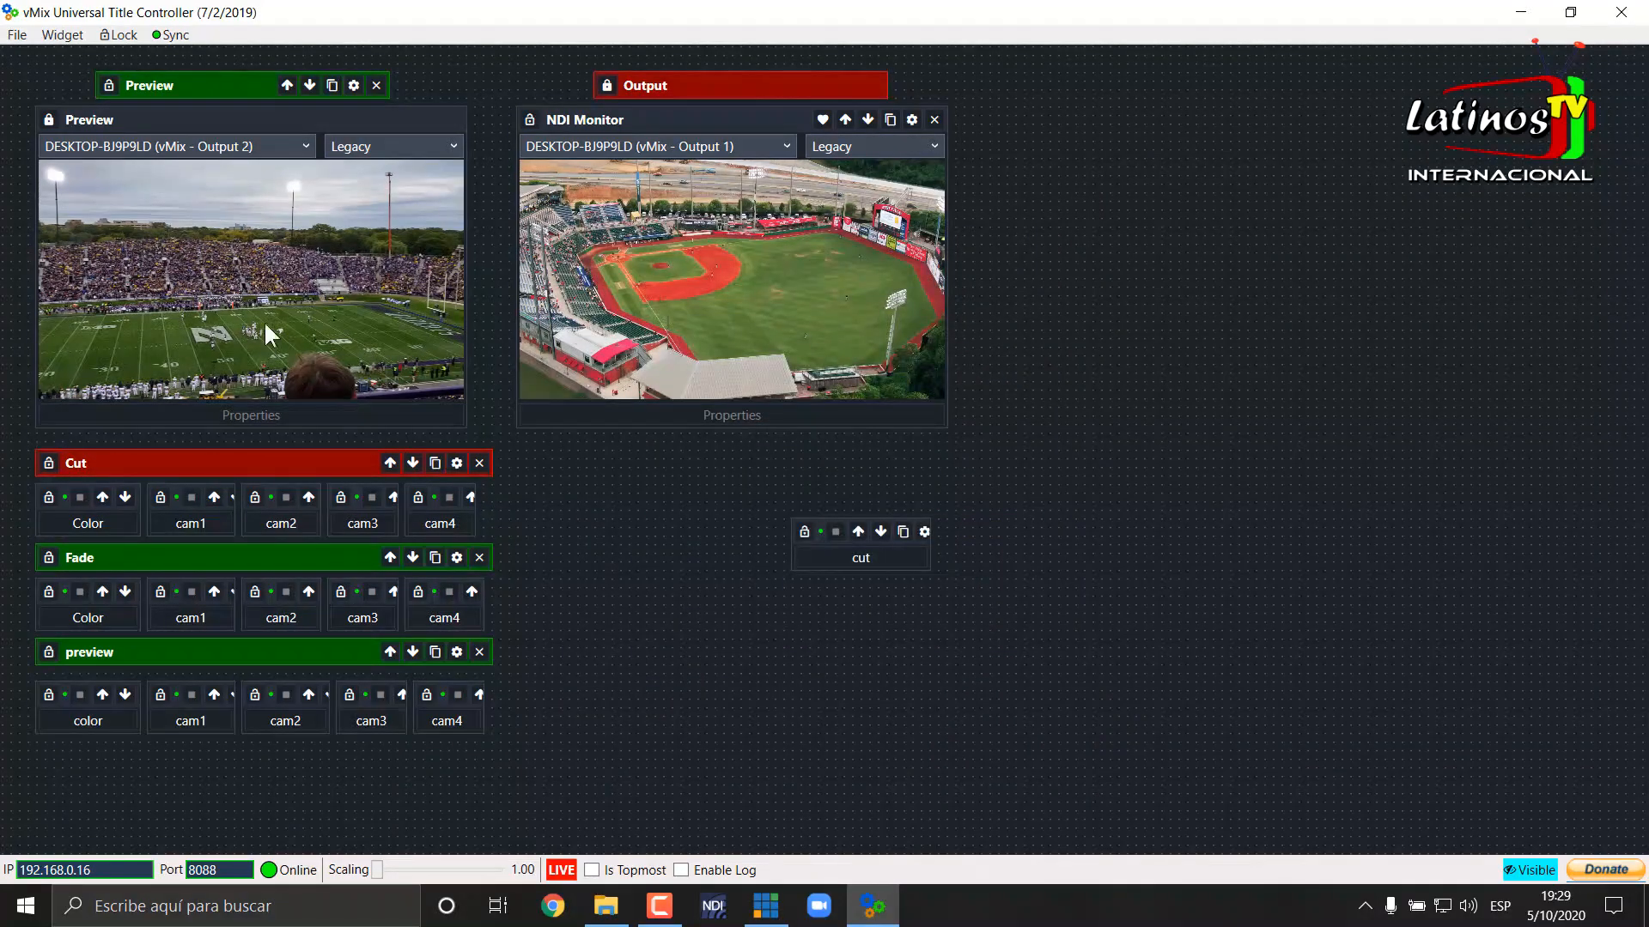
Test the new cut button on the current preview, and again with cam2 cued in preview
left_click(860, 559)
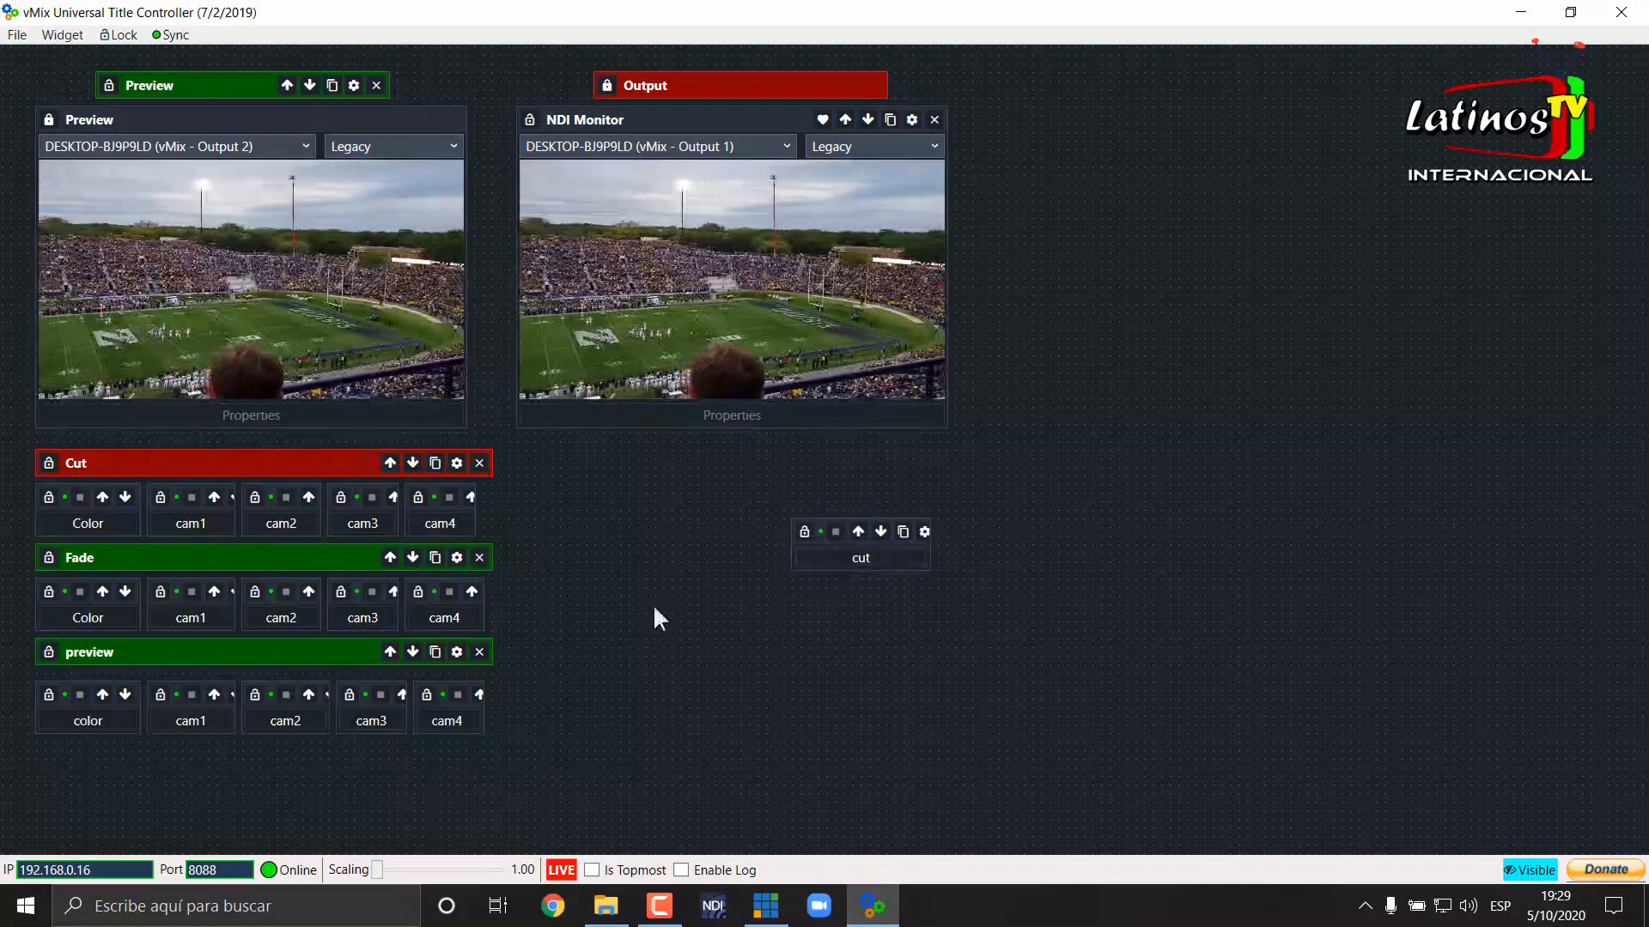
left_click(276, 723)
left_click(881, 560)
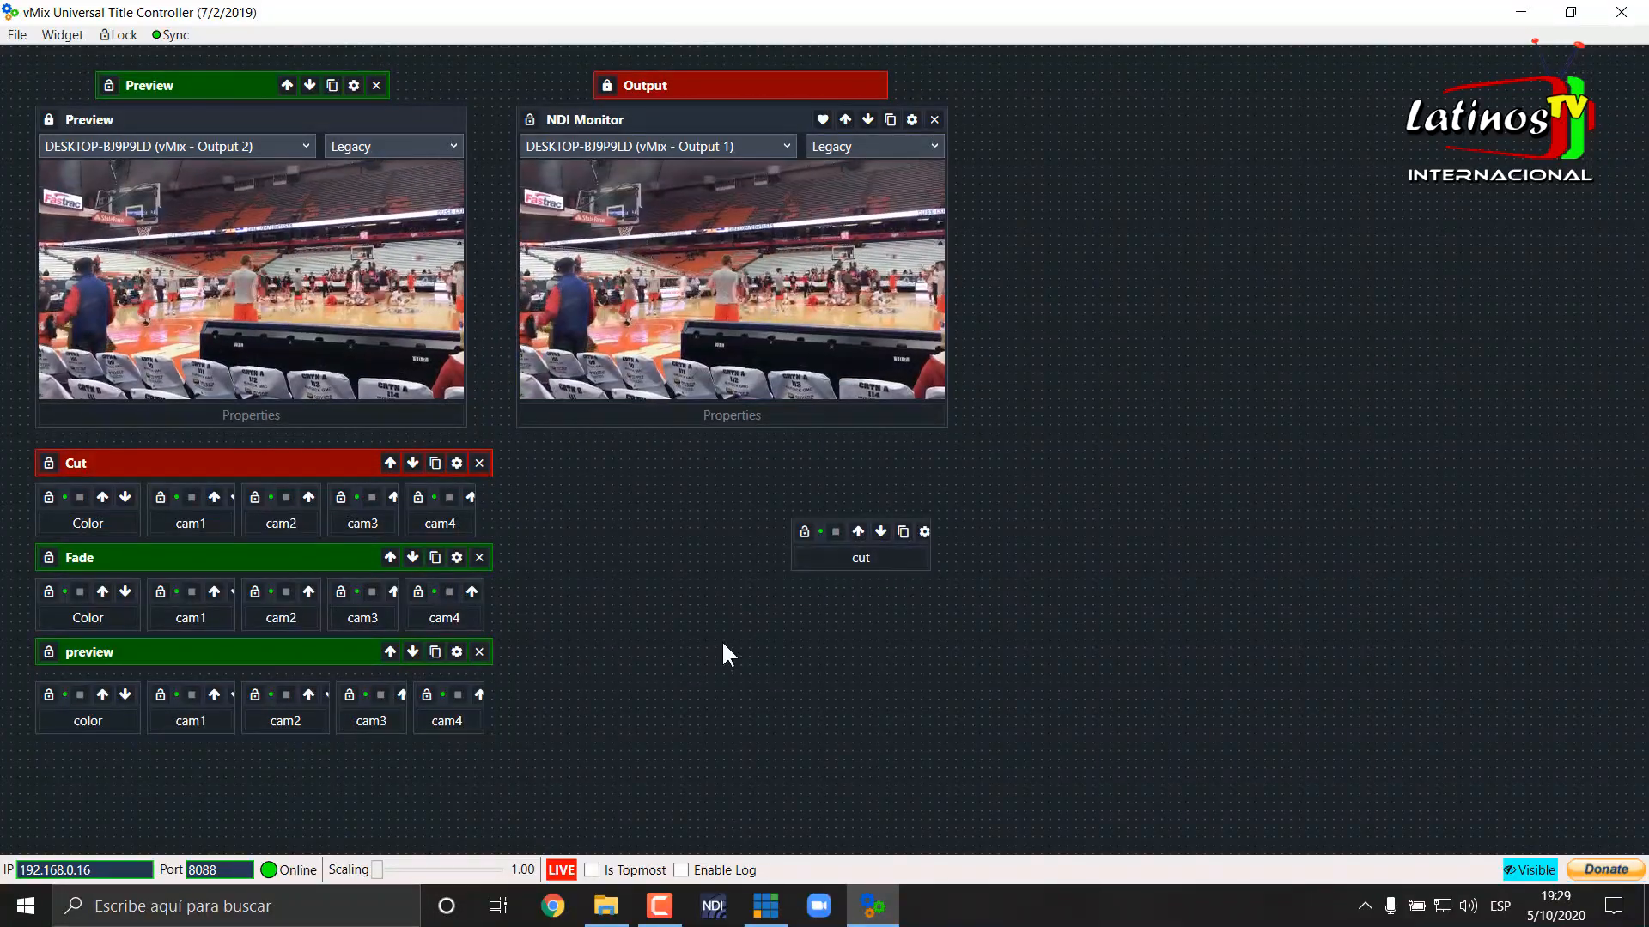
Cue the football camera in preview and send it to the output with the cut button
left_click(417, 726)
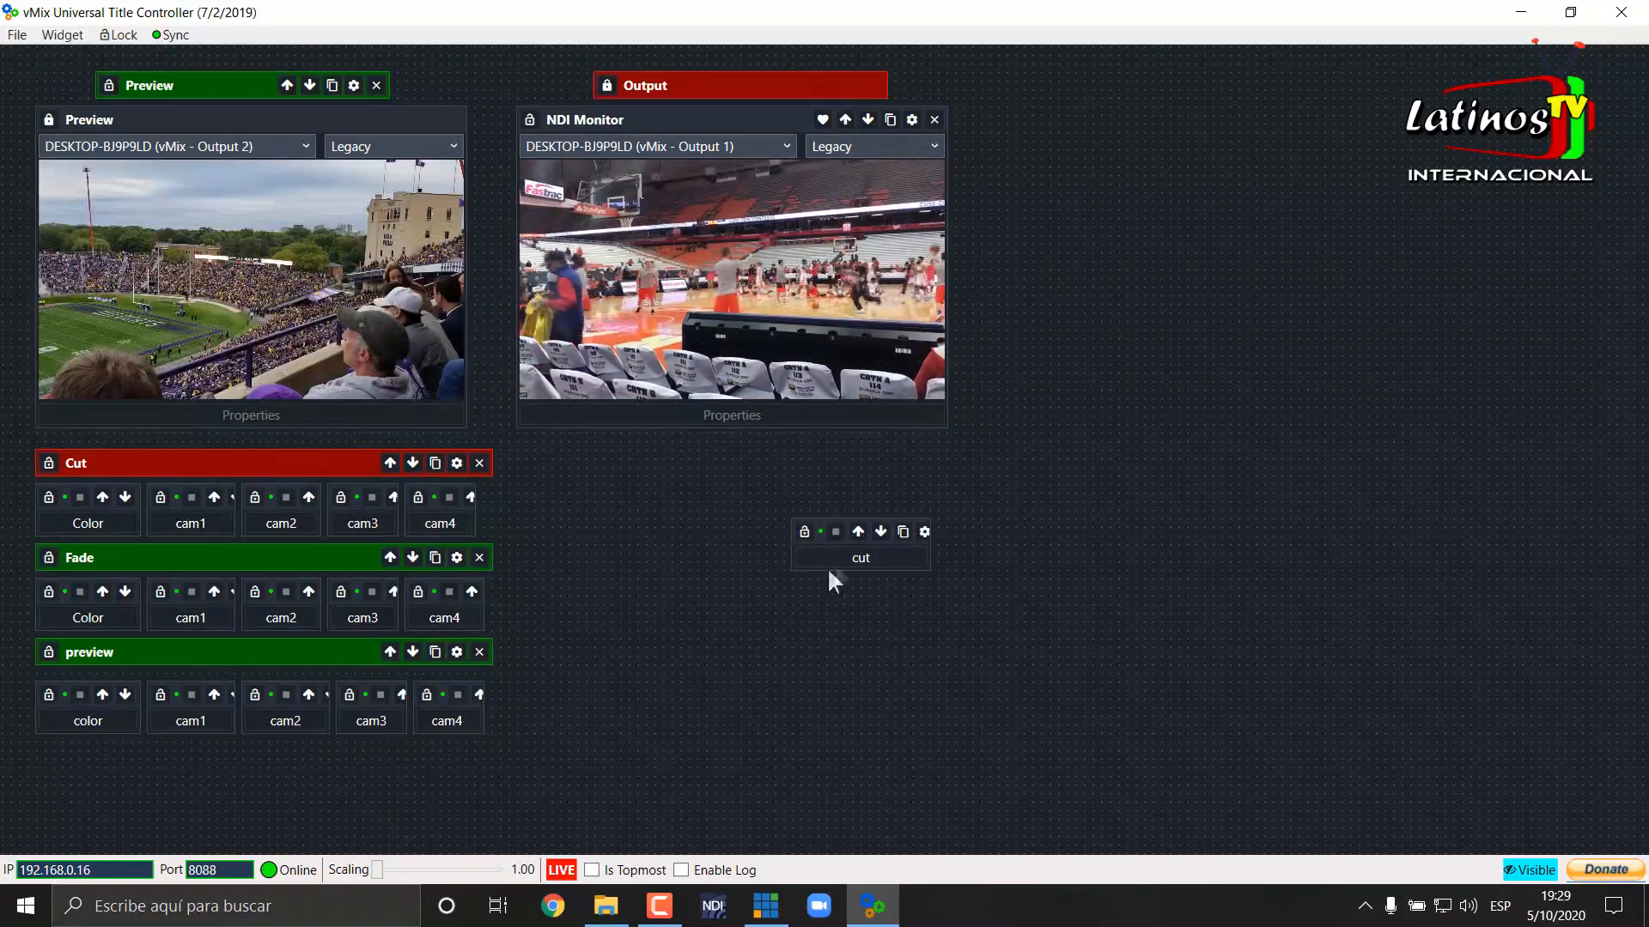
left_click(845, 558)
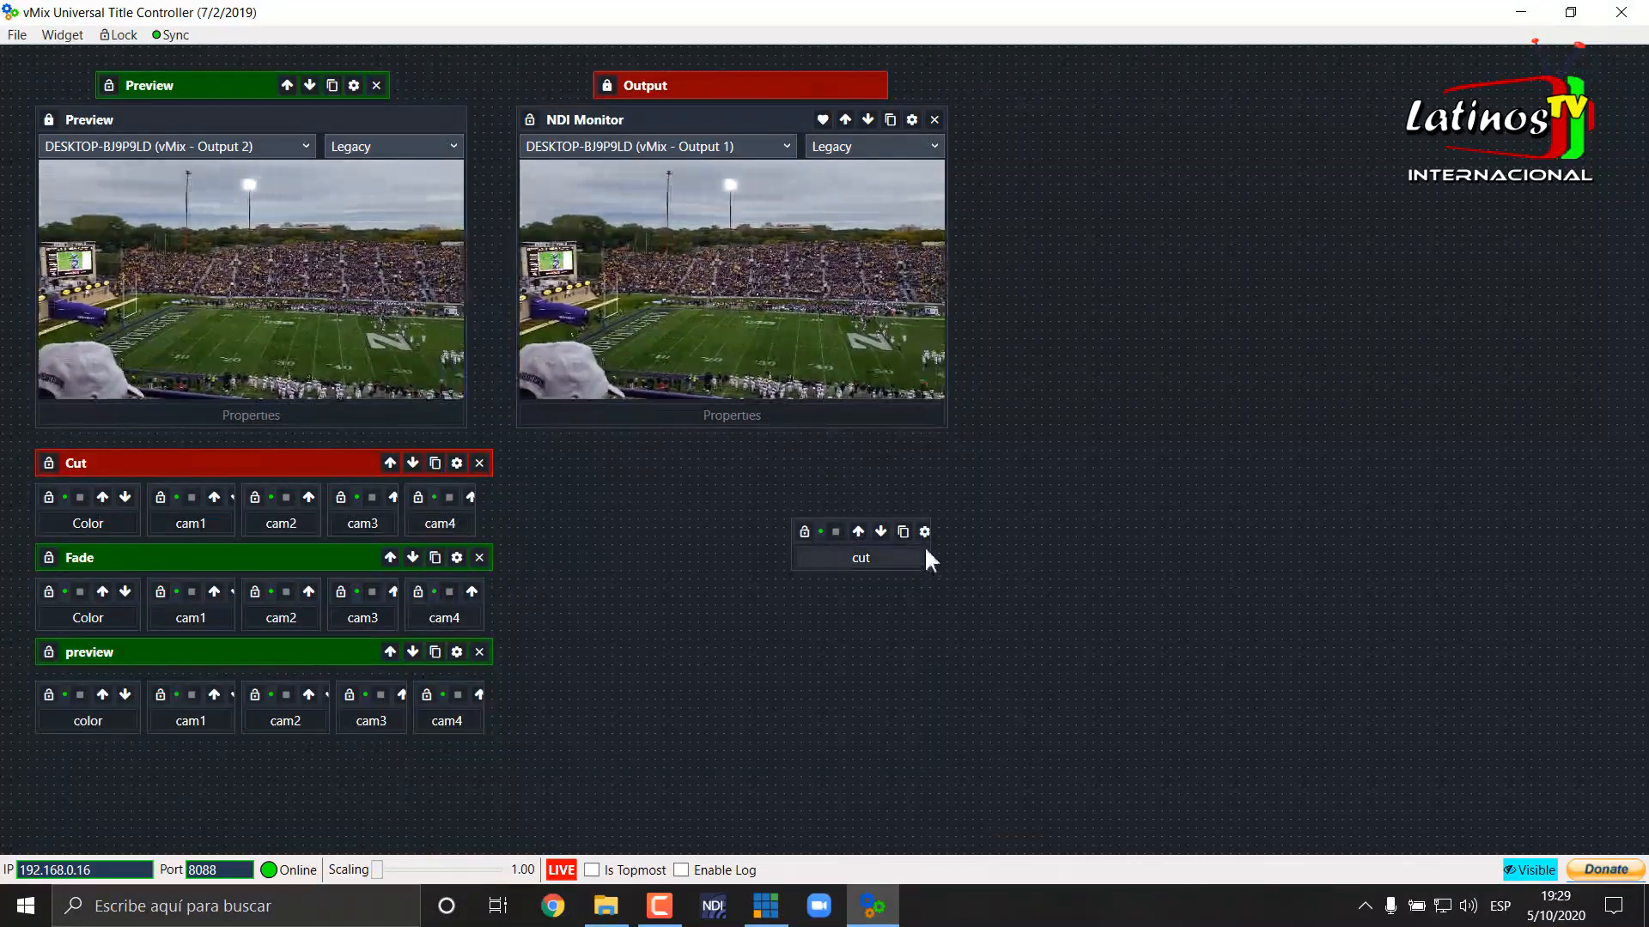
Widen the cut button, and browse the available script commands to change its command to OverlayInputToggle
left_click_drag(931, 545, 1064, 542)
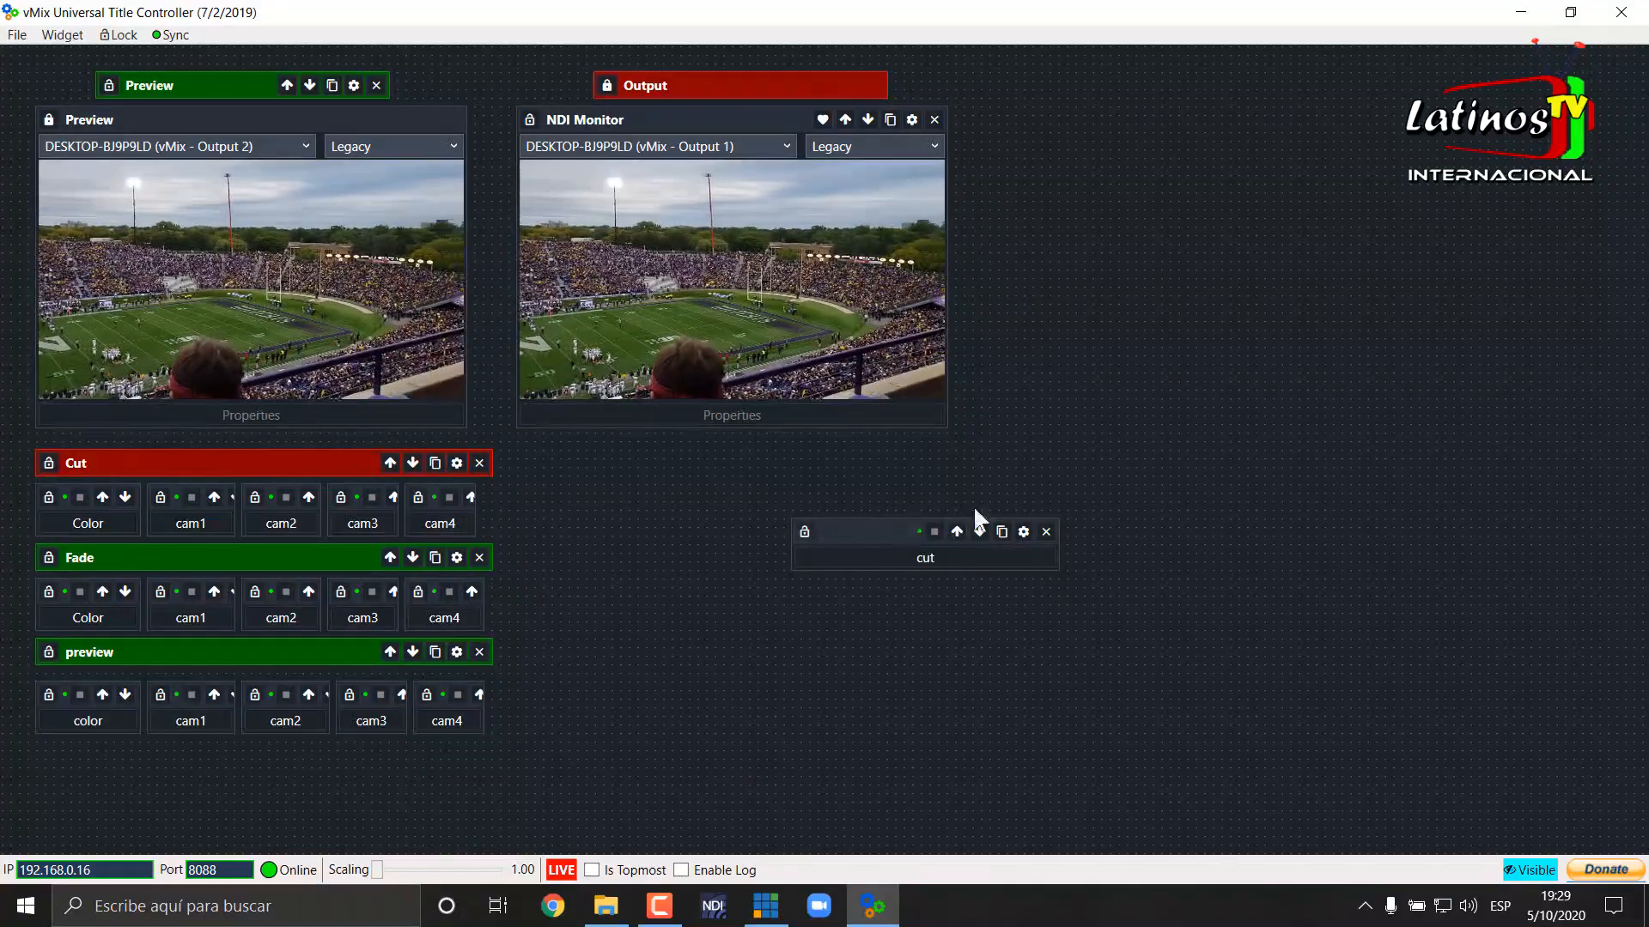
left_click(1022, 532)
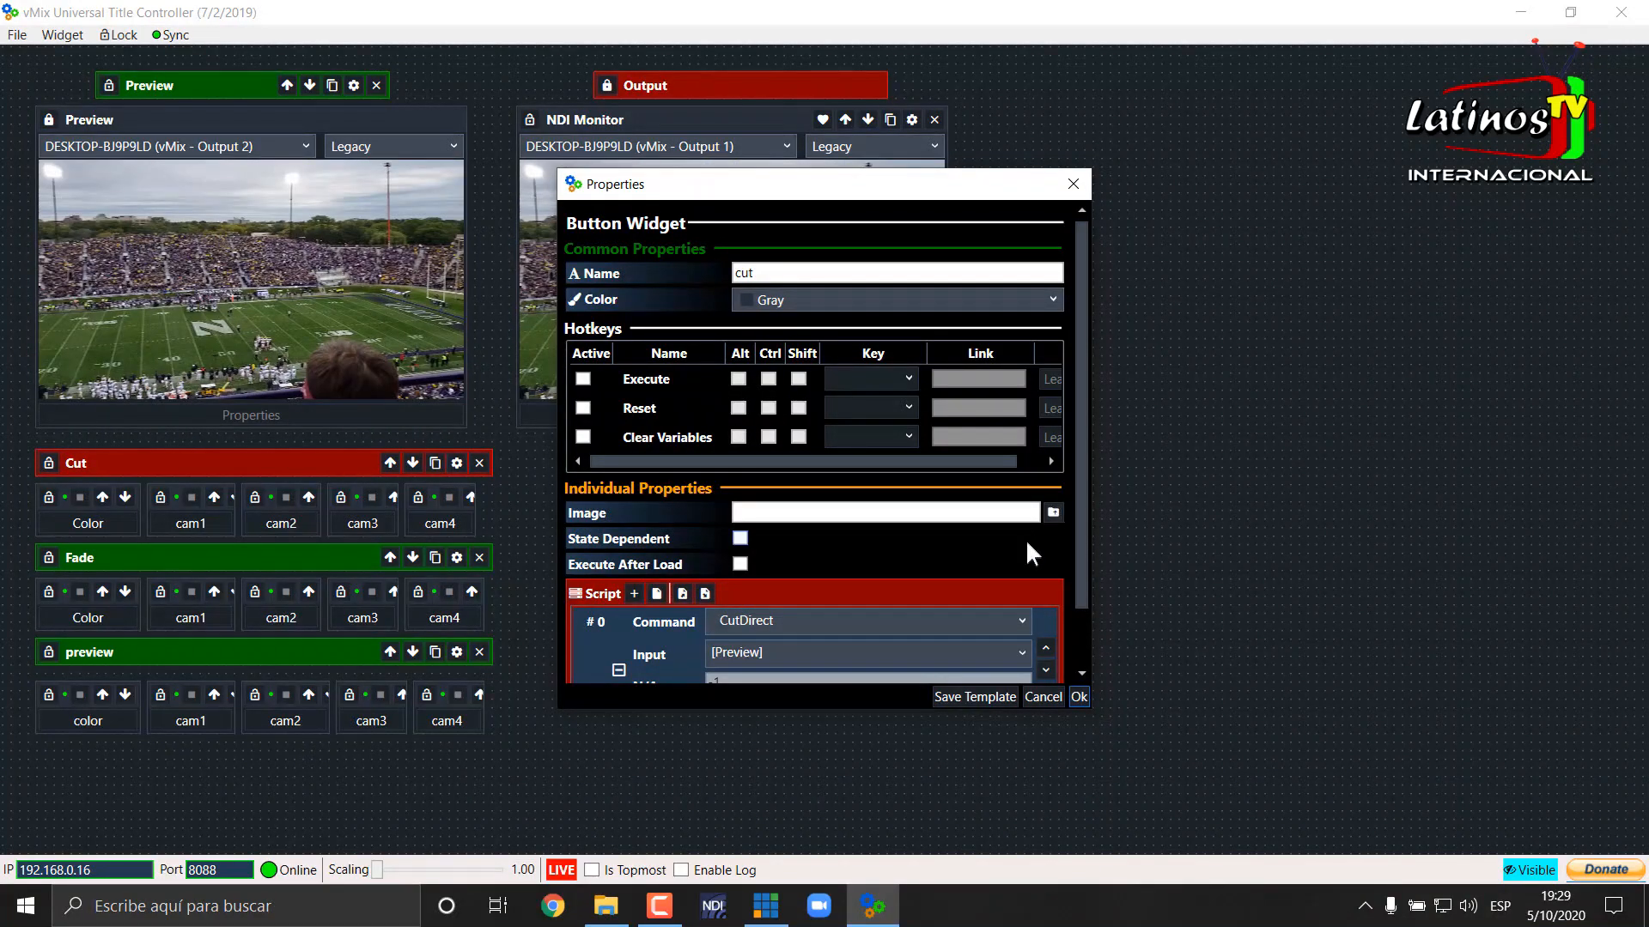
left_click(1025, 620)
scroll(817, 343, "down", 3)
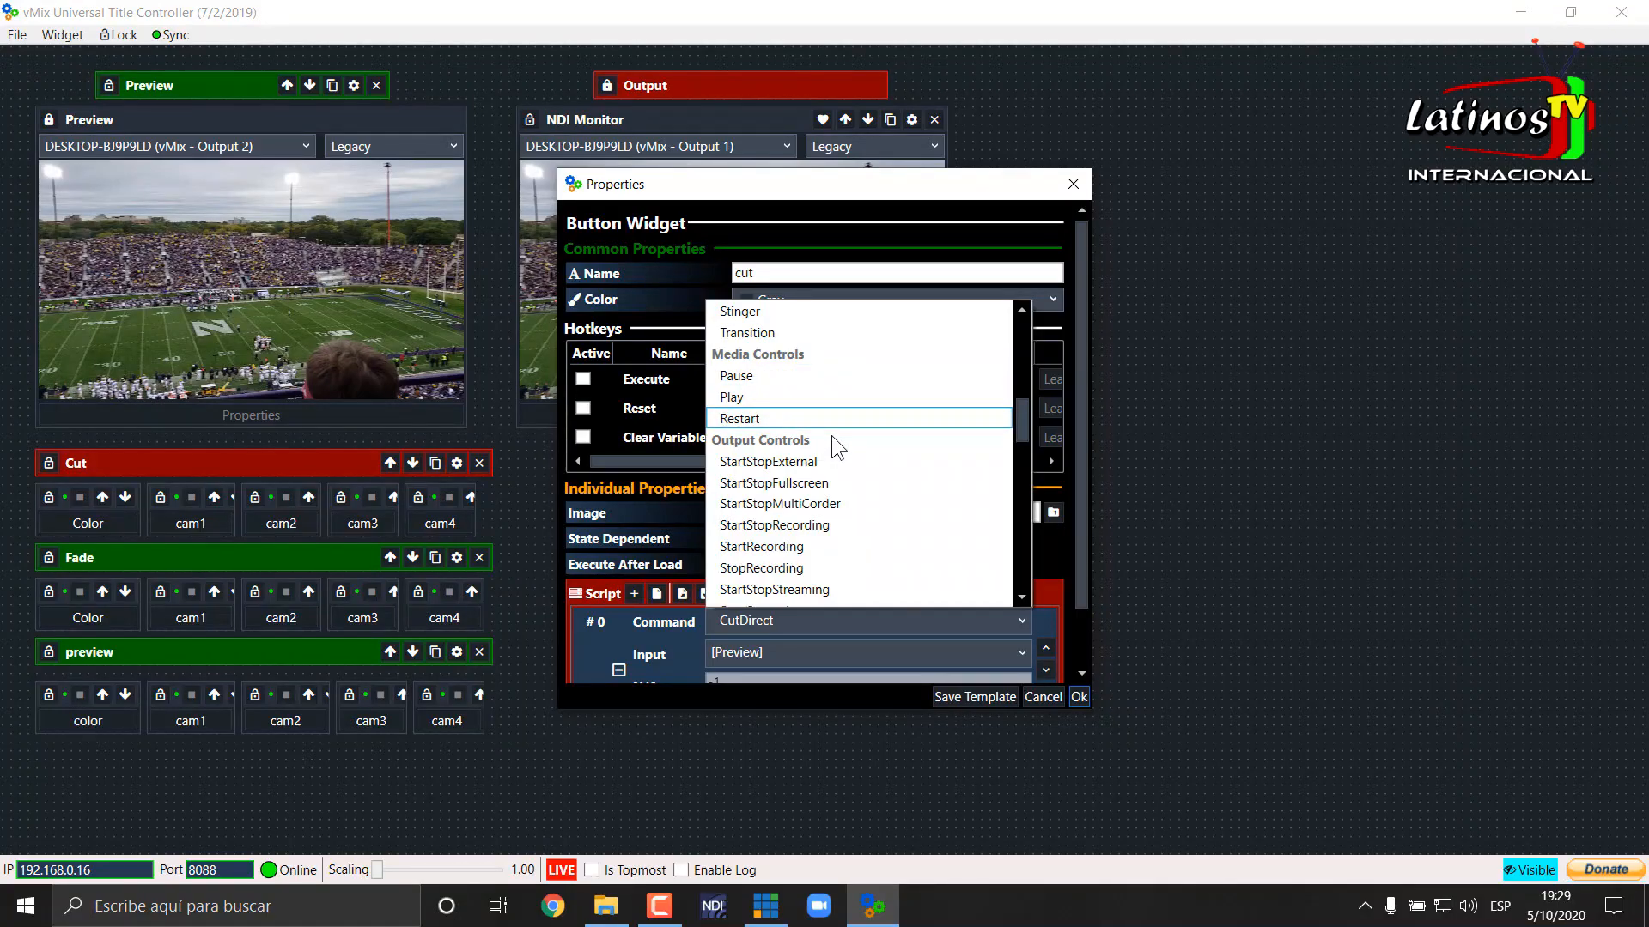
scroll(835, 430, "up", 1)
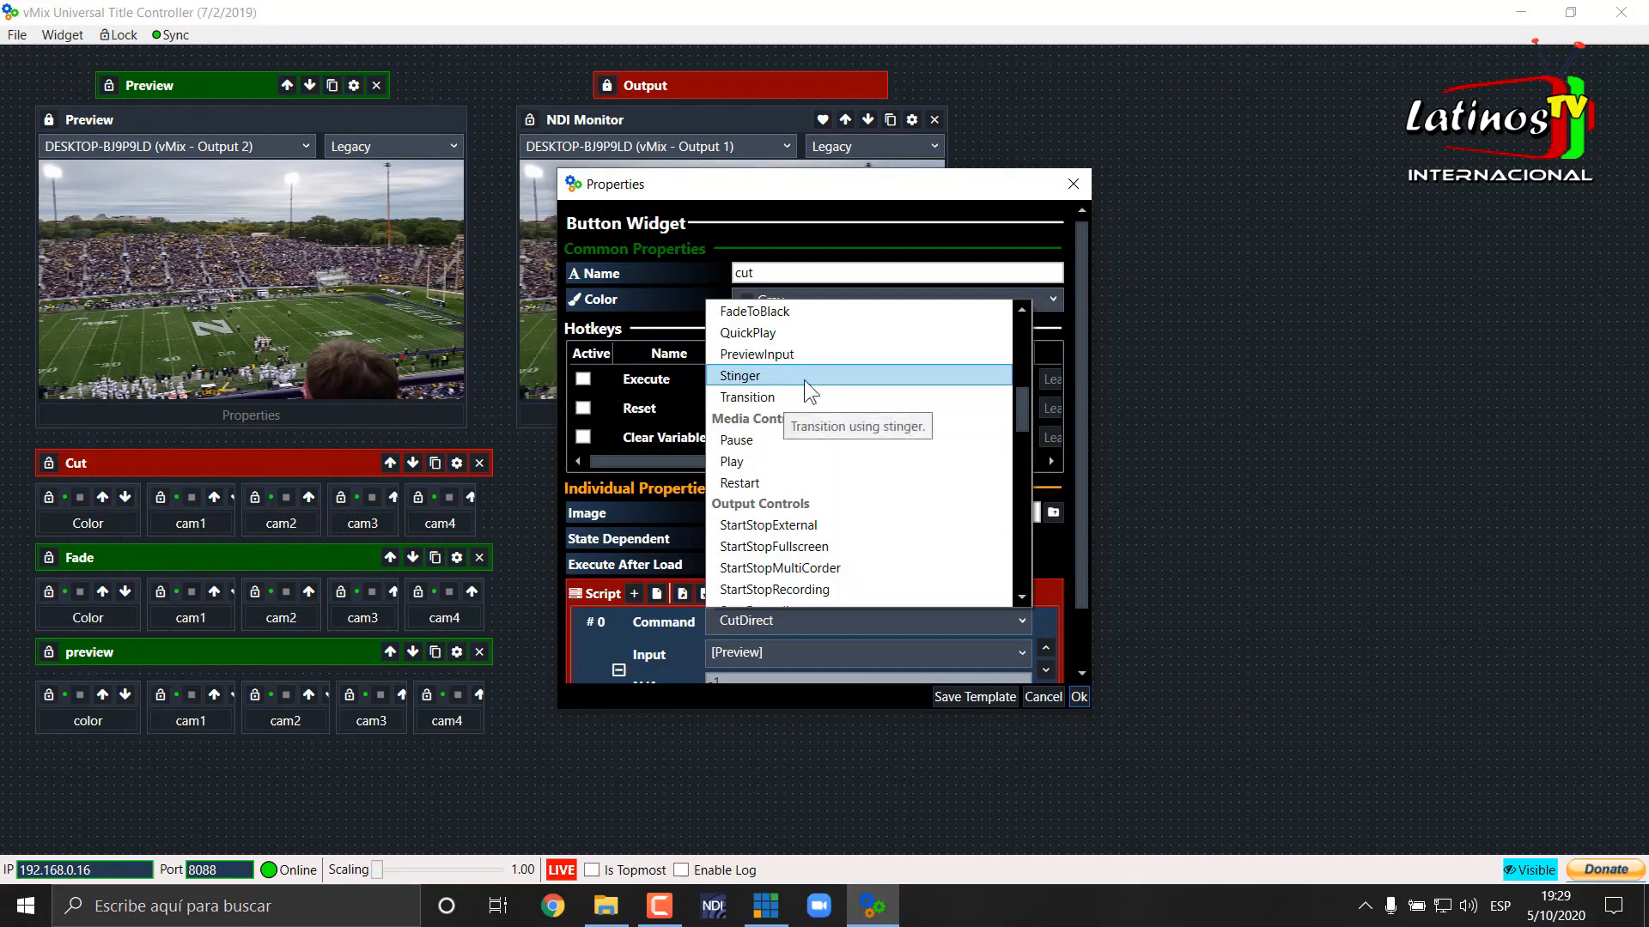
scroll(804, 379, "up", 1)
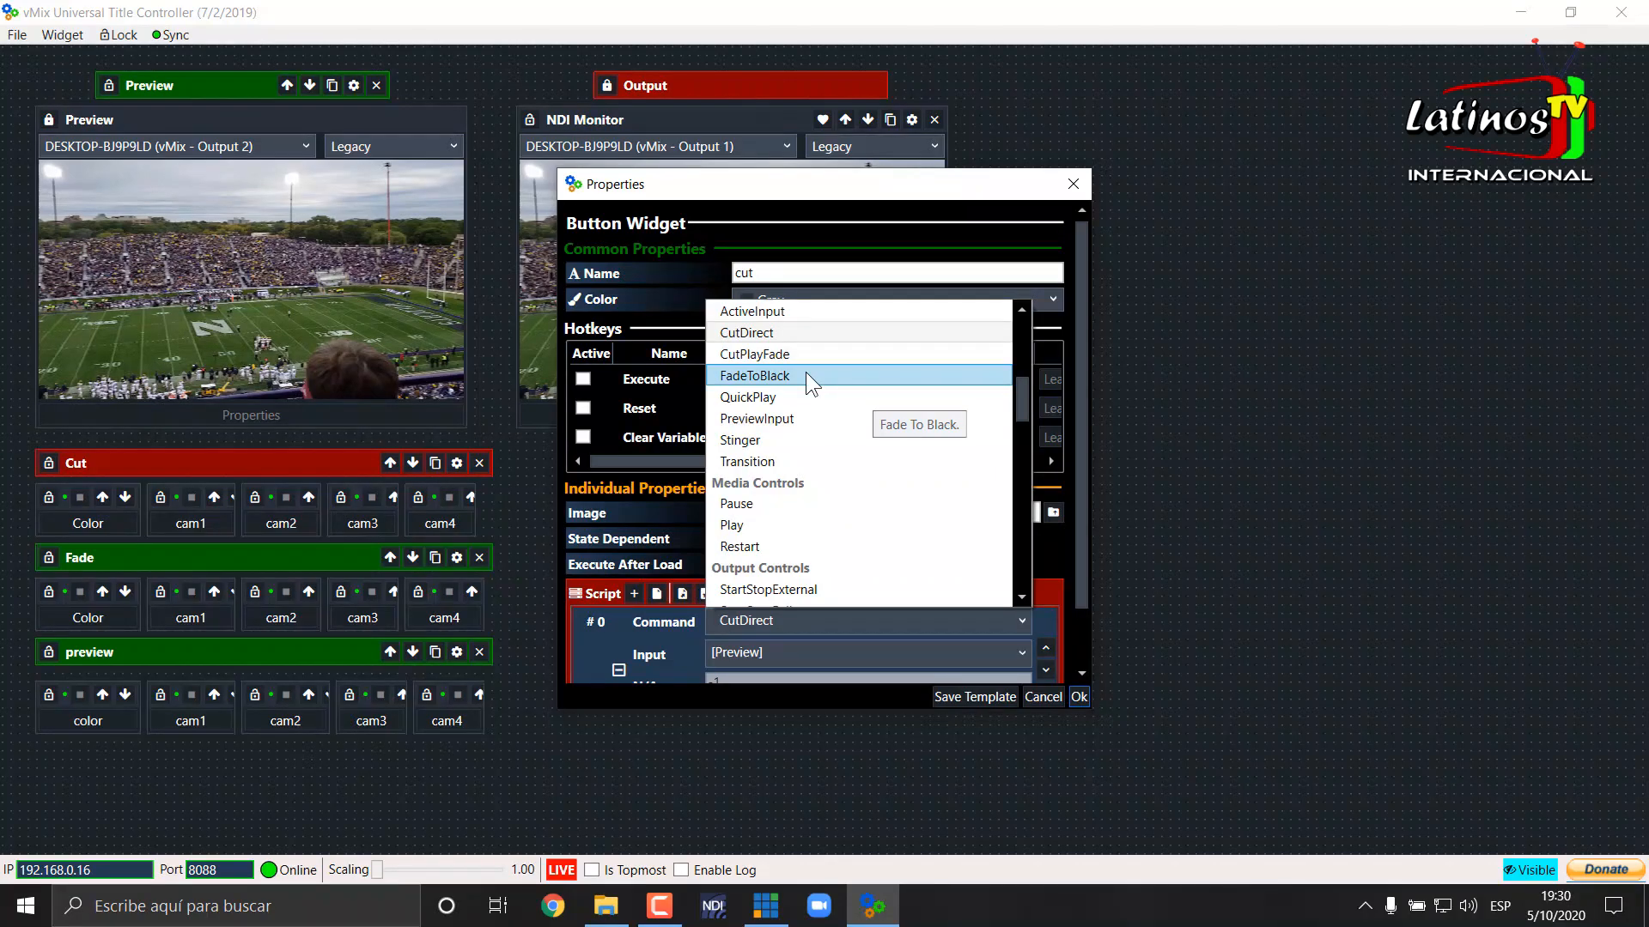
scroll(805, 372, "up", 1)
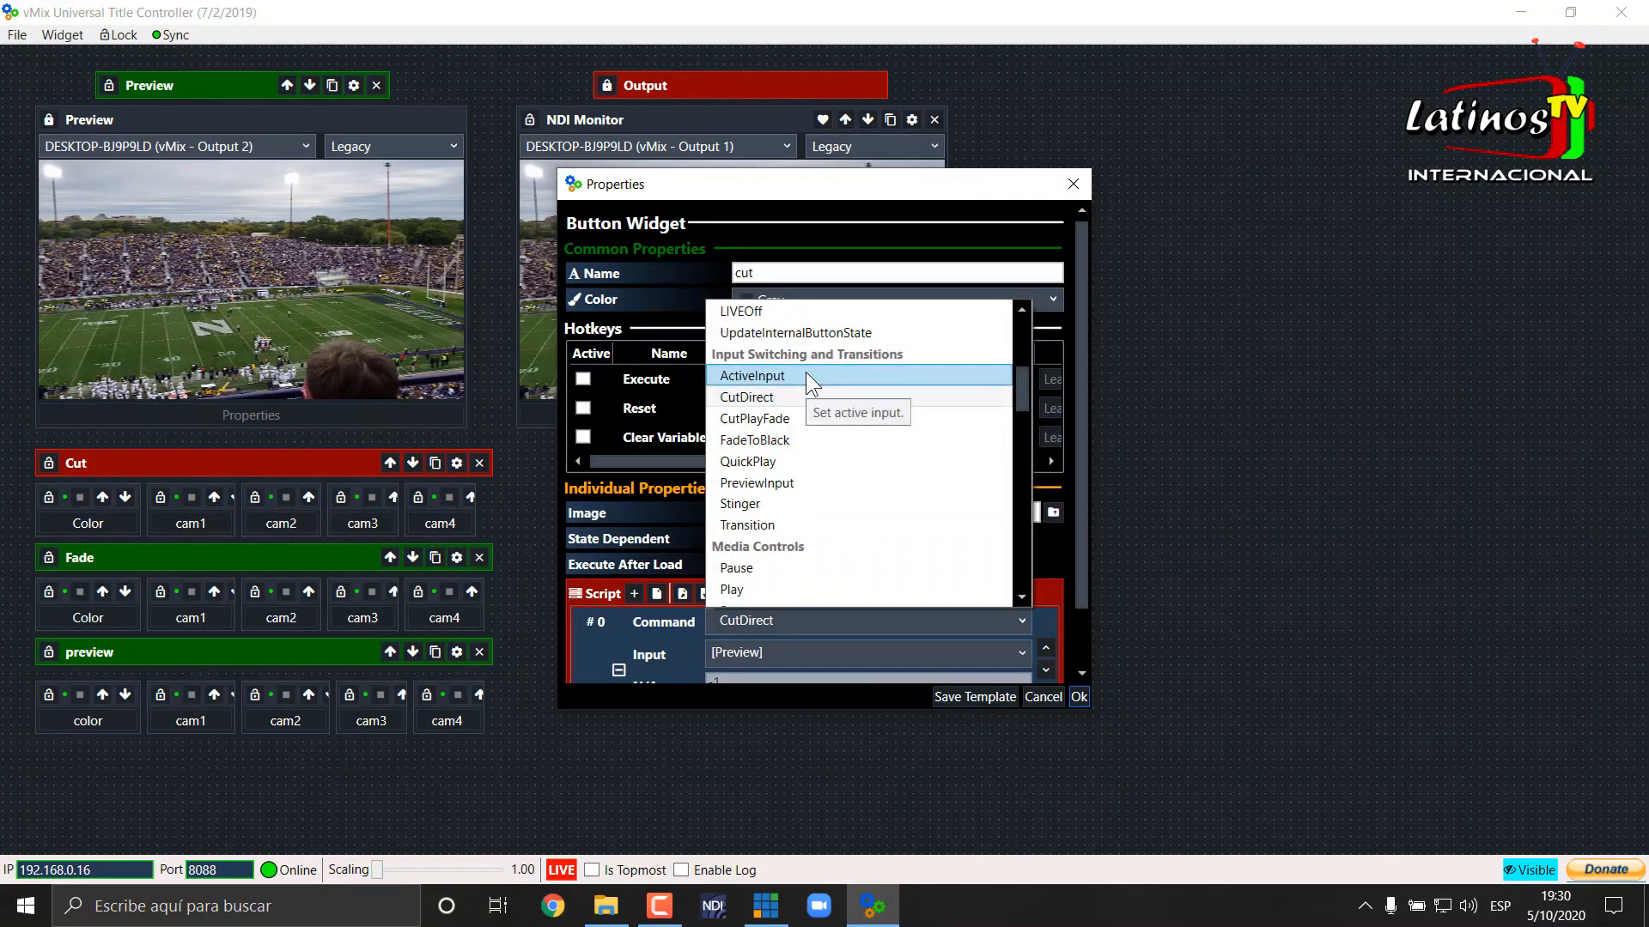
scroll(821, 387, "up", 3)
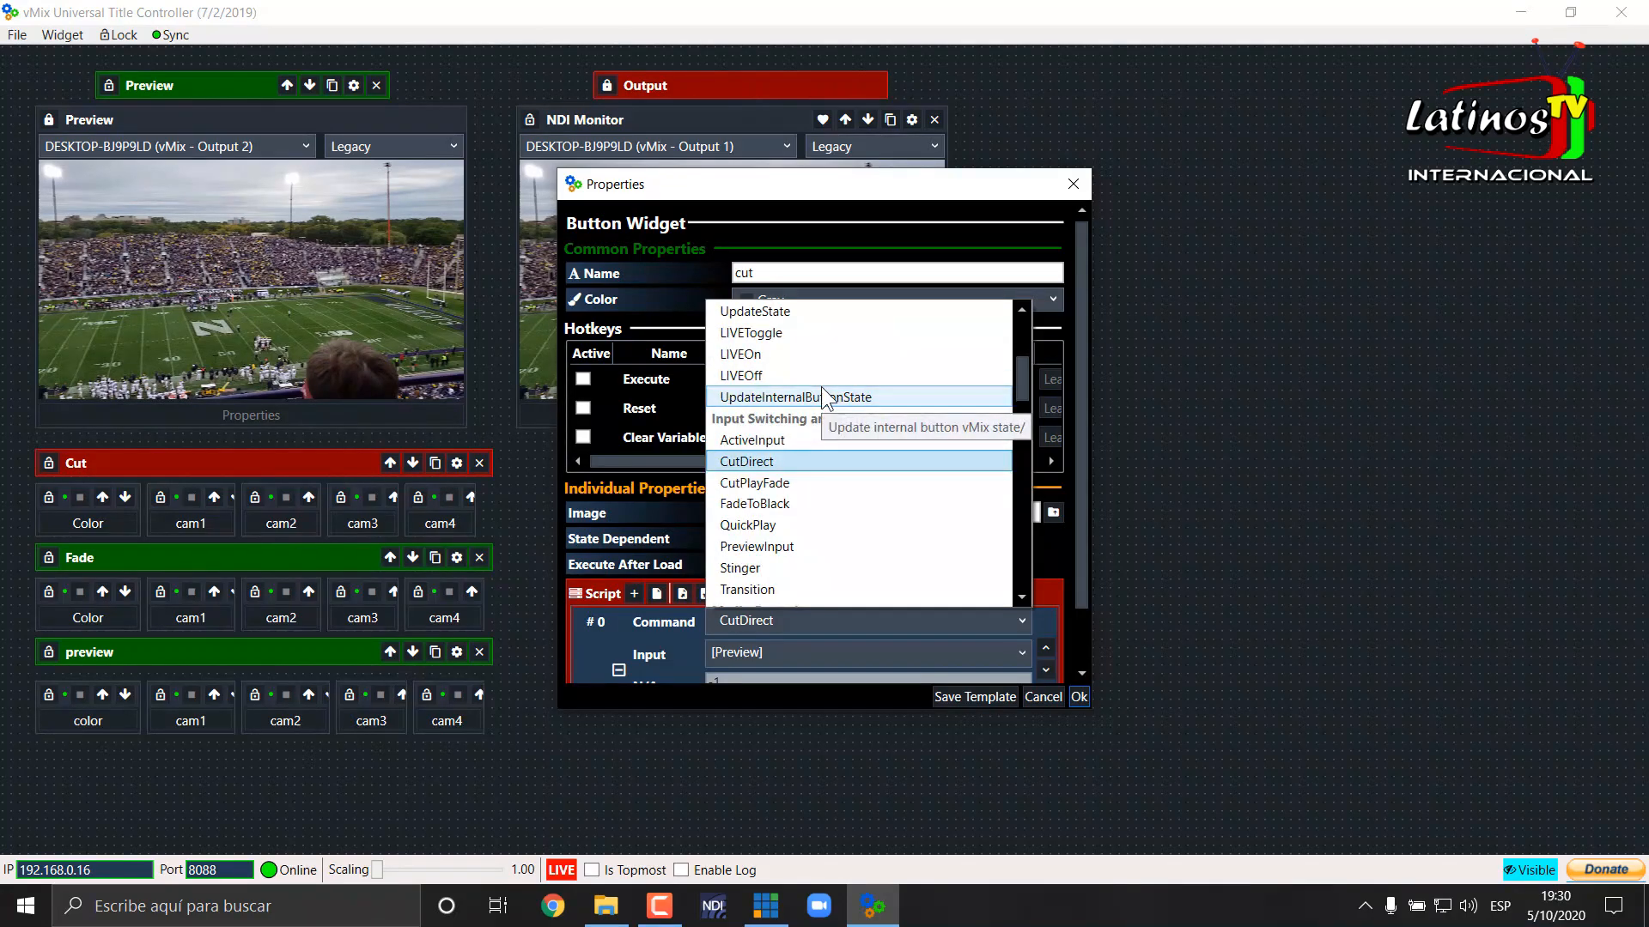
scroll(824, 388, "up", 2)
scroll(824, 388, "down", 7)
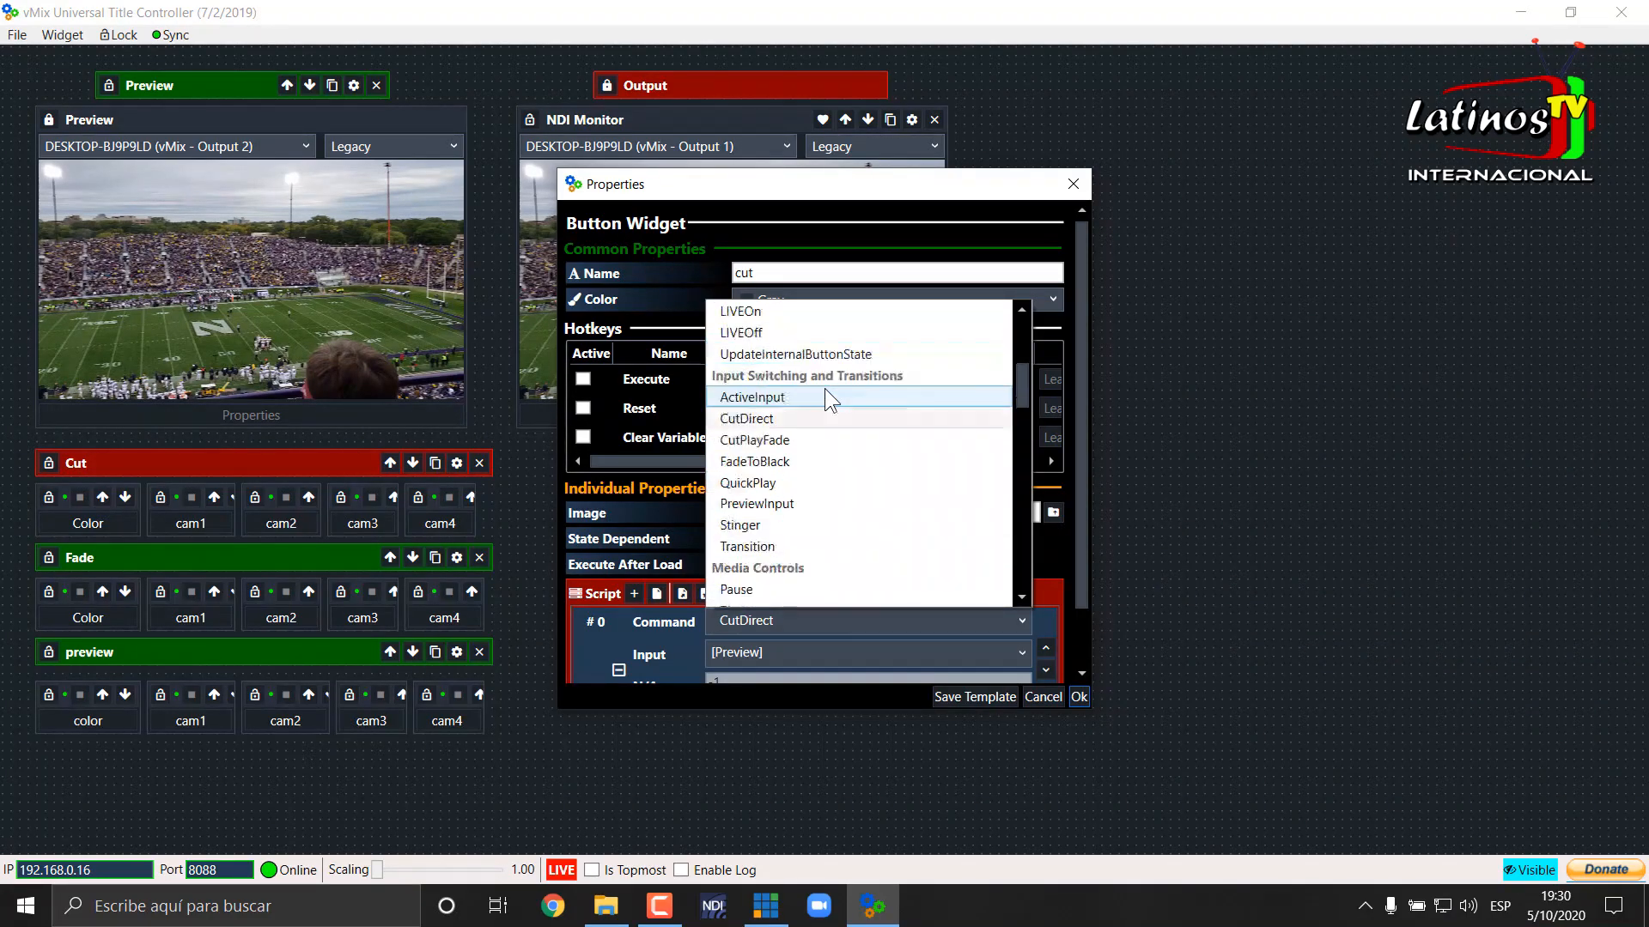
scroll(824, 388, "down", 1)
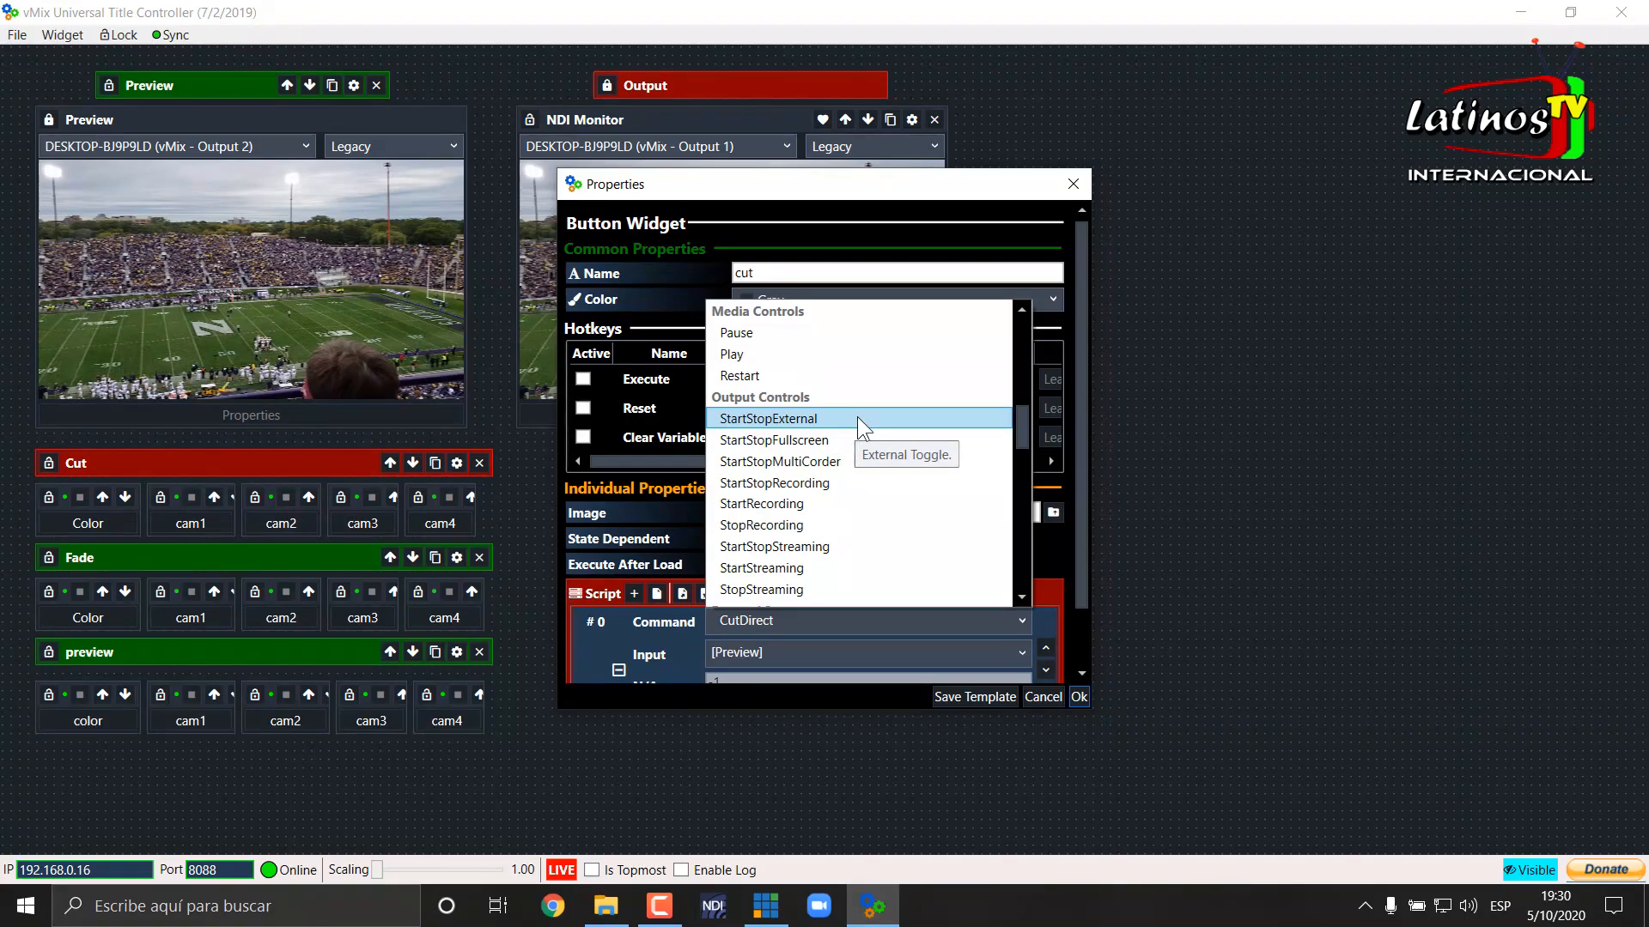
scroll(874, 446, "down", 1)
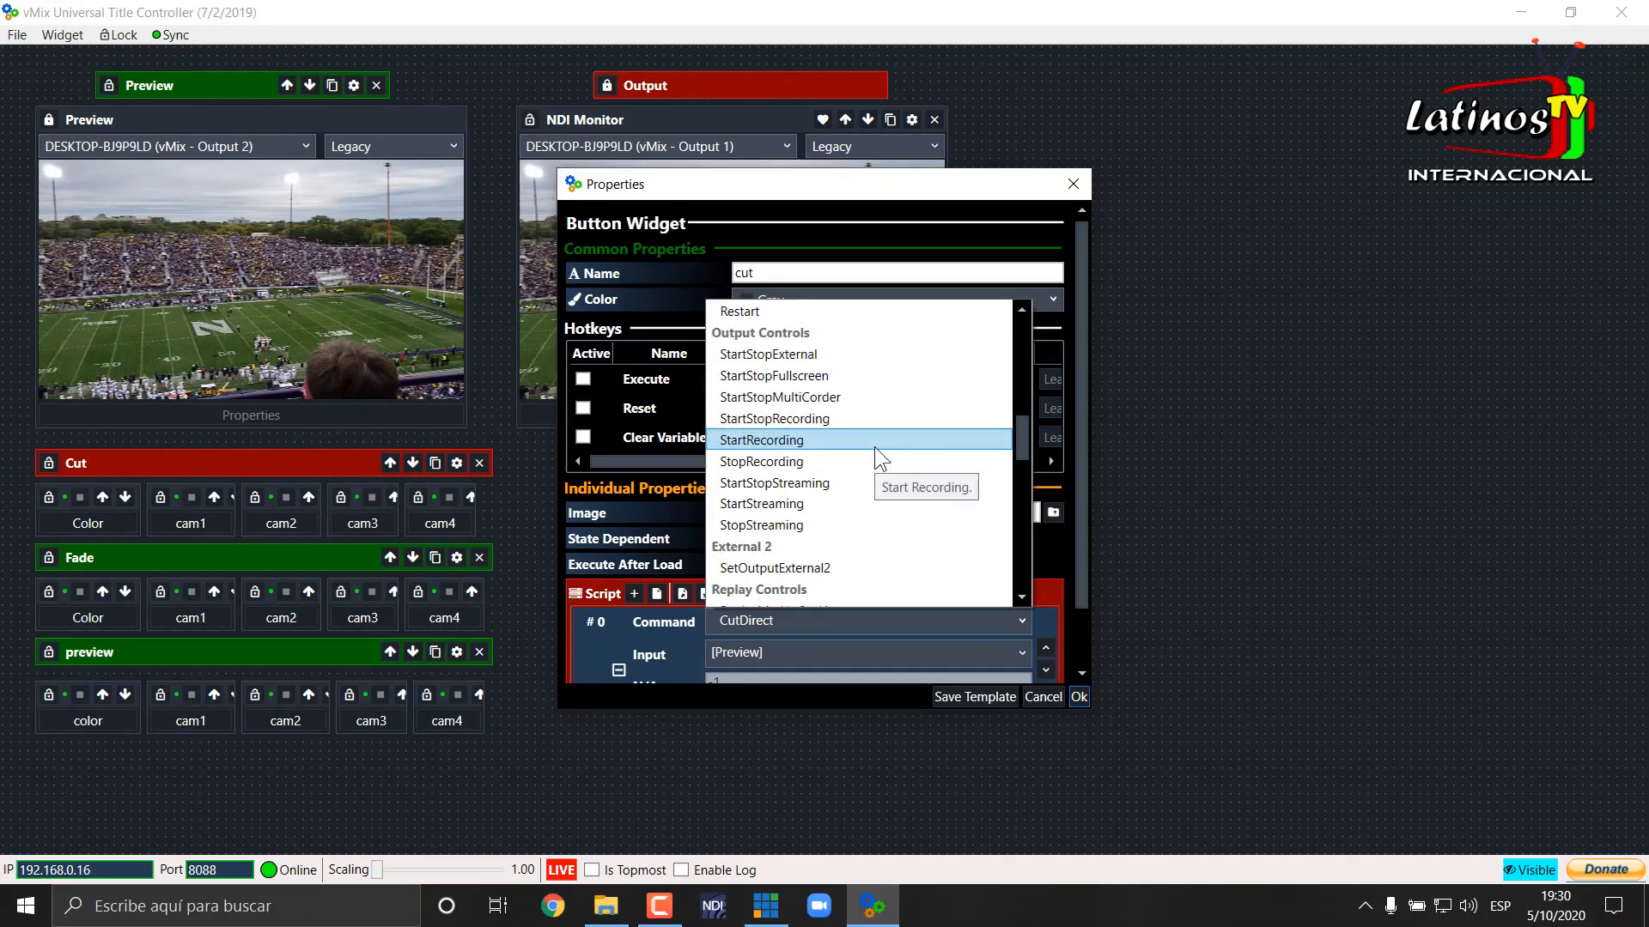
scroll(874, 446, "down", 1)
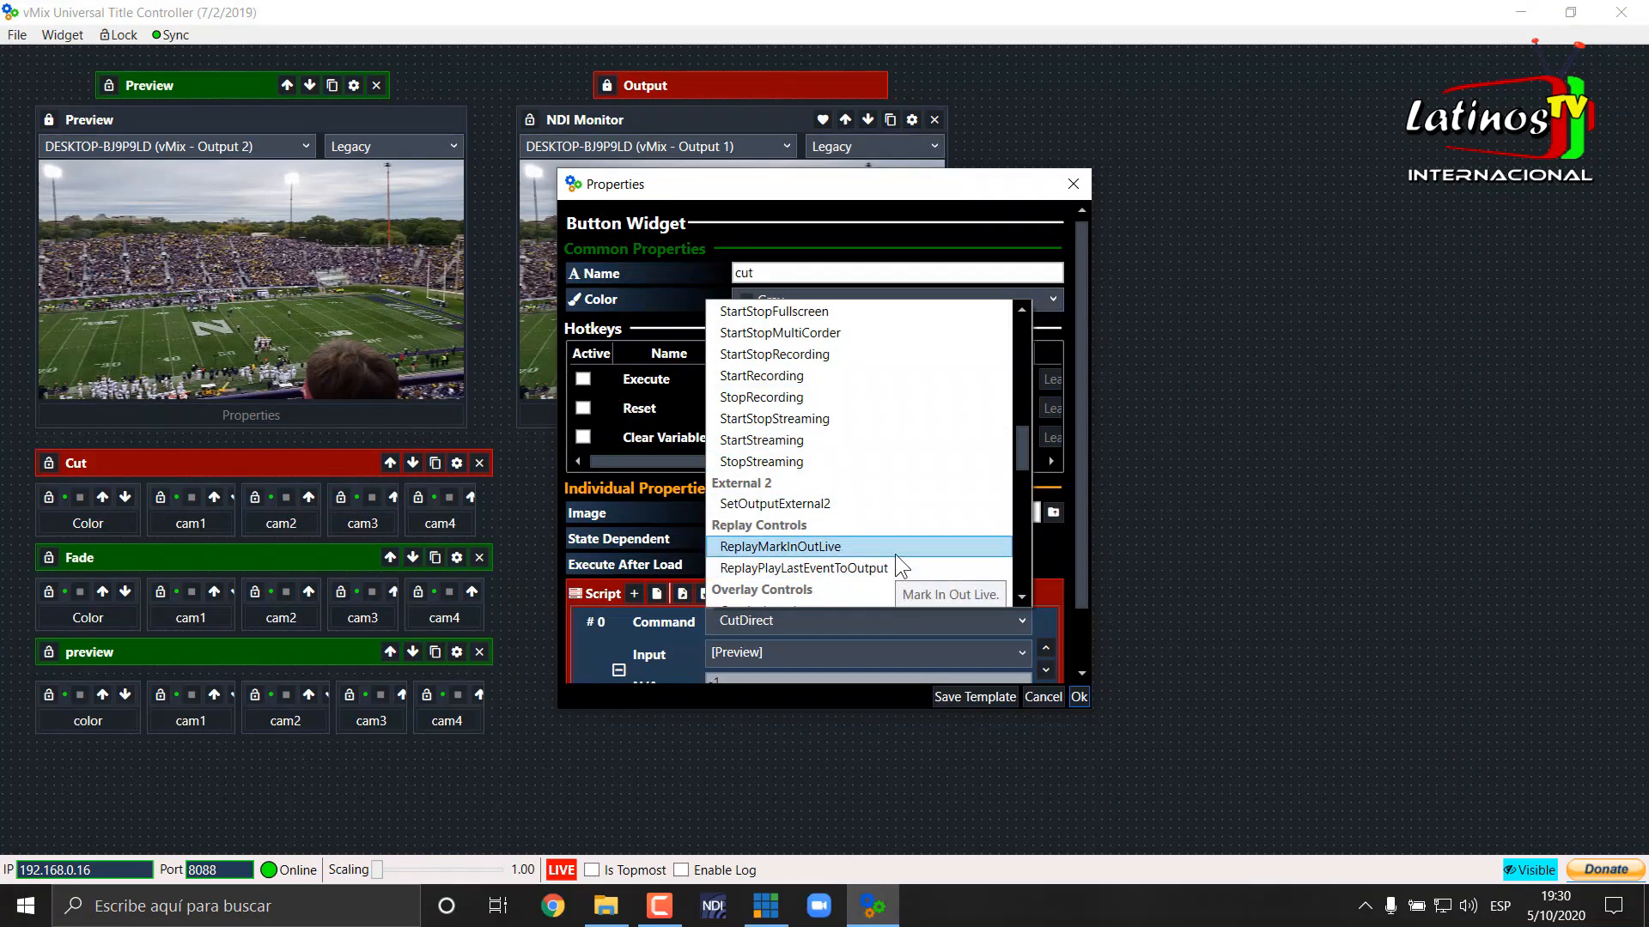
scroll(895, 554, "down", 1)
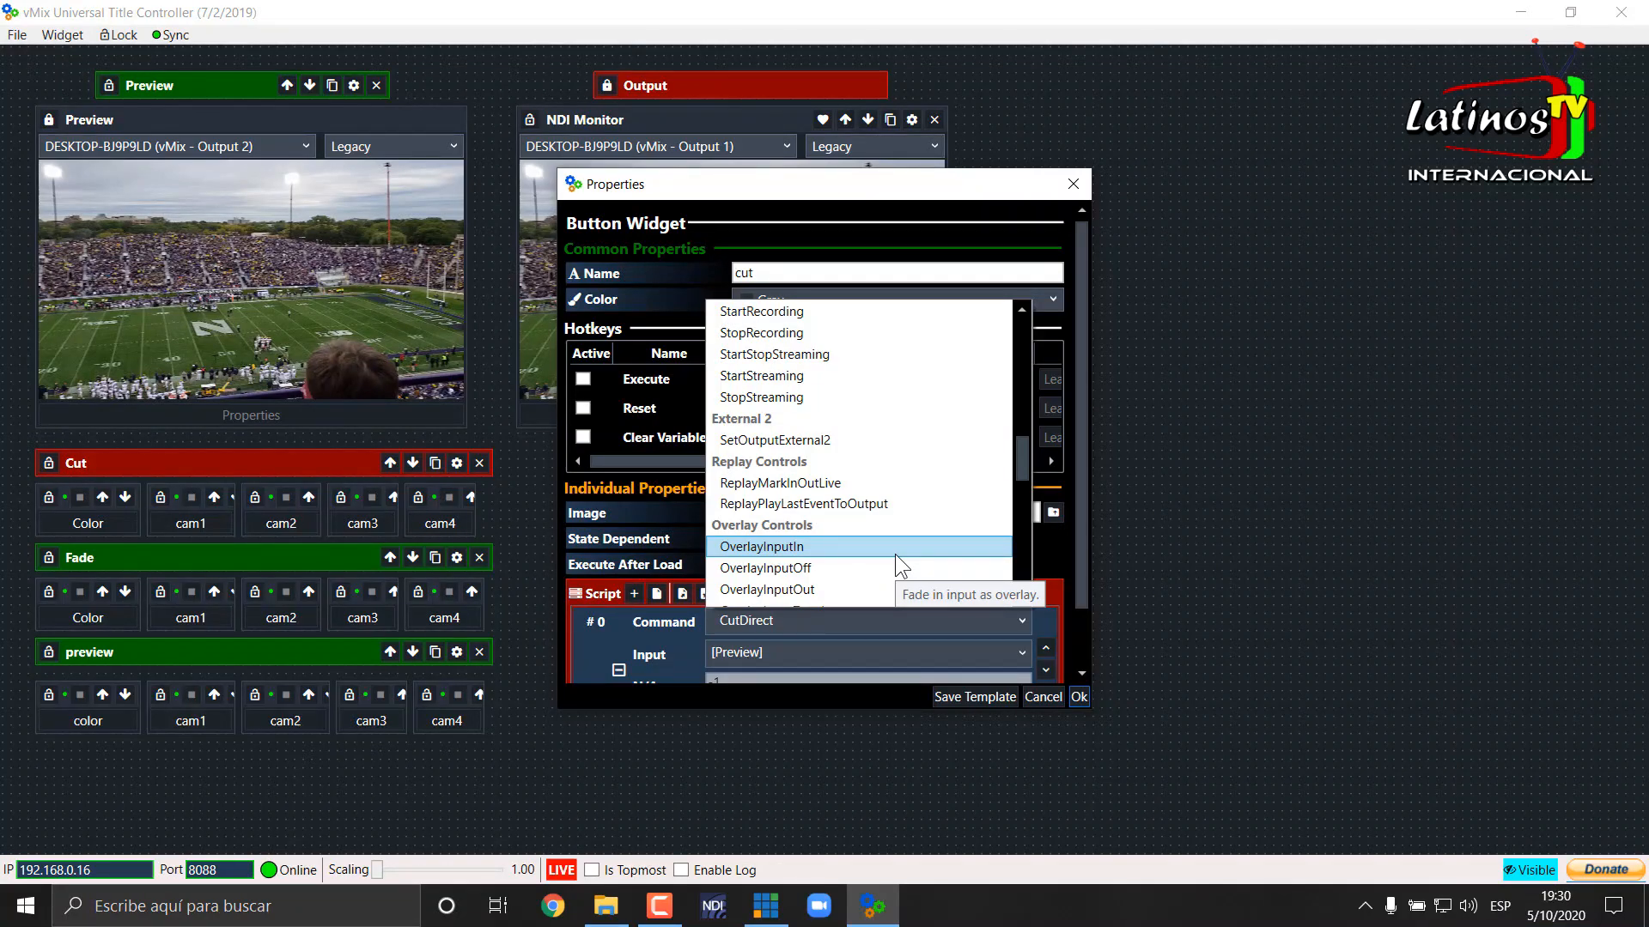
scroll(895, 553, "down", 1)
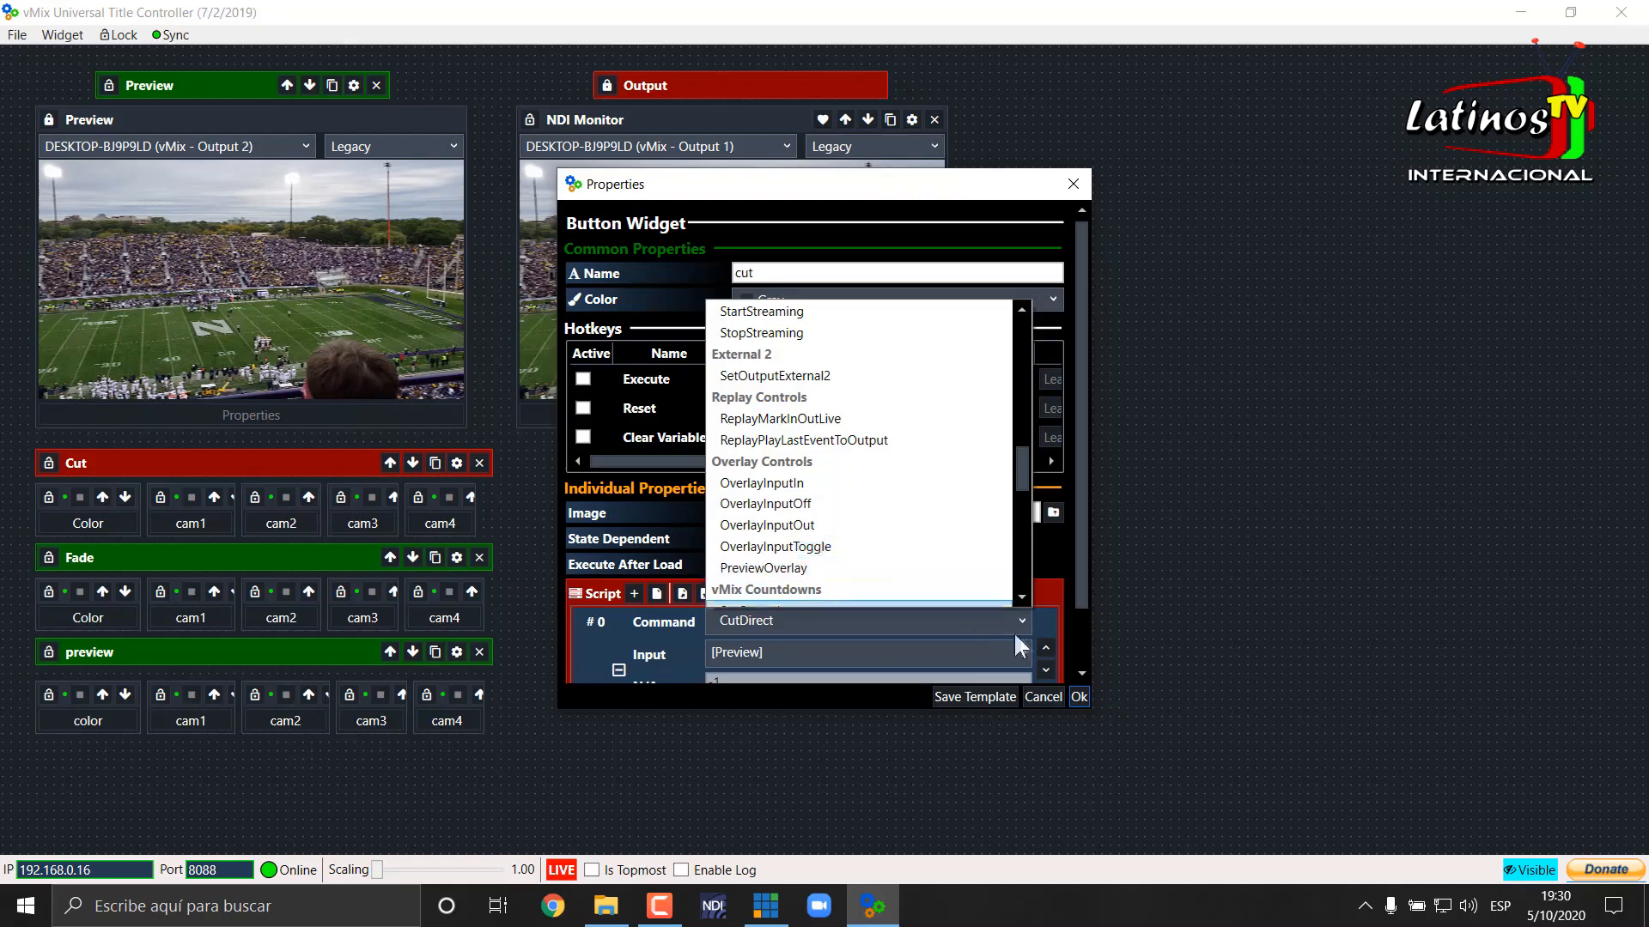
scroll(816, 554, "down", 1)
left_click(815, 479)
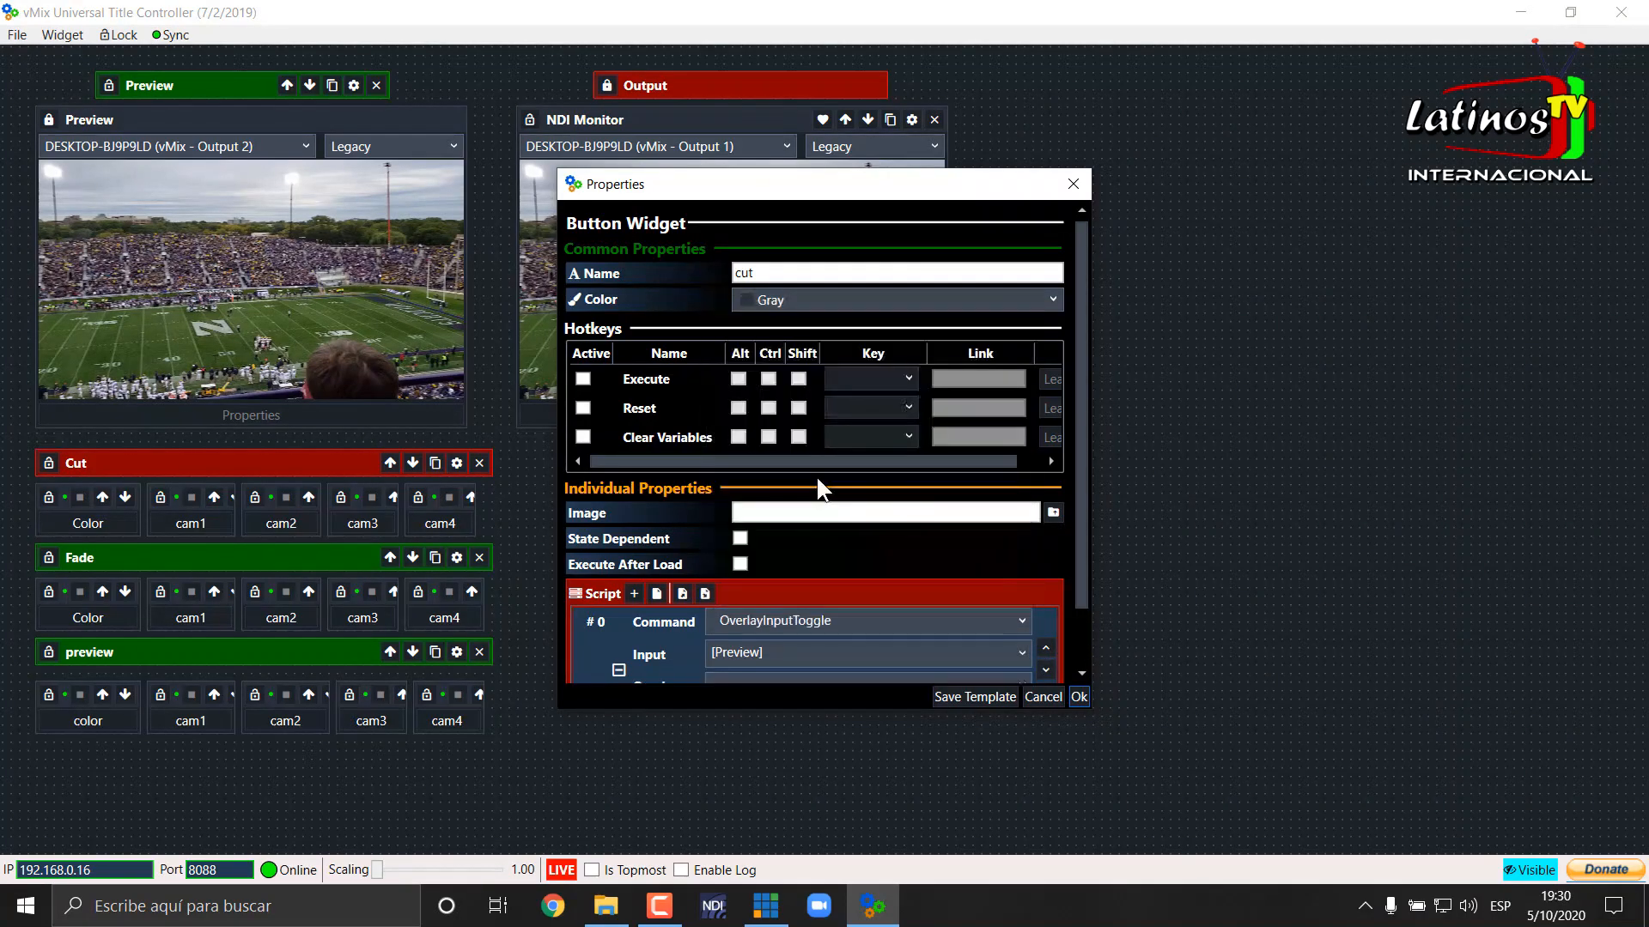
Set the OverlayInputToggle command's input to Title 4- Bright.gtzip and its overlay to 1, and save the button's properties
scroll(1018, 581, "down", 1)
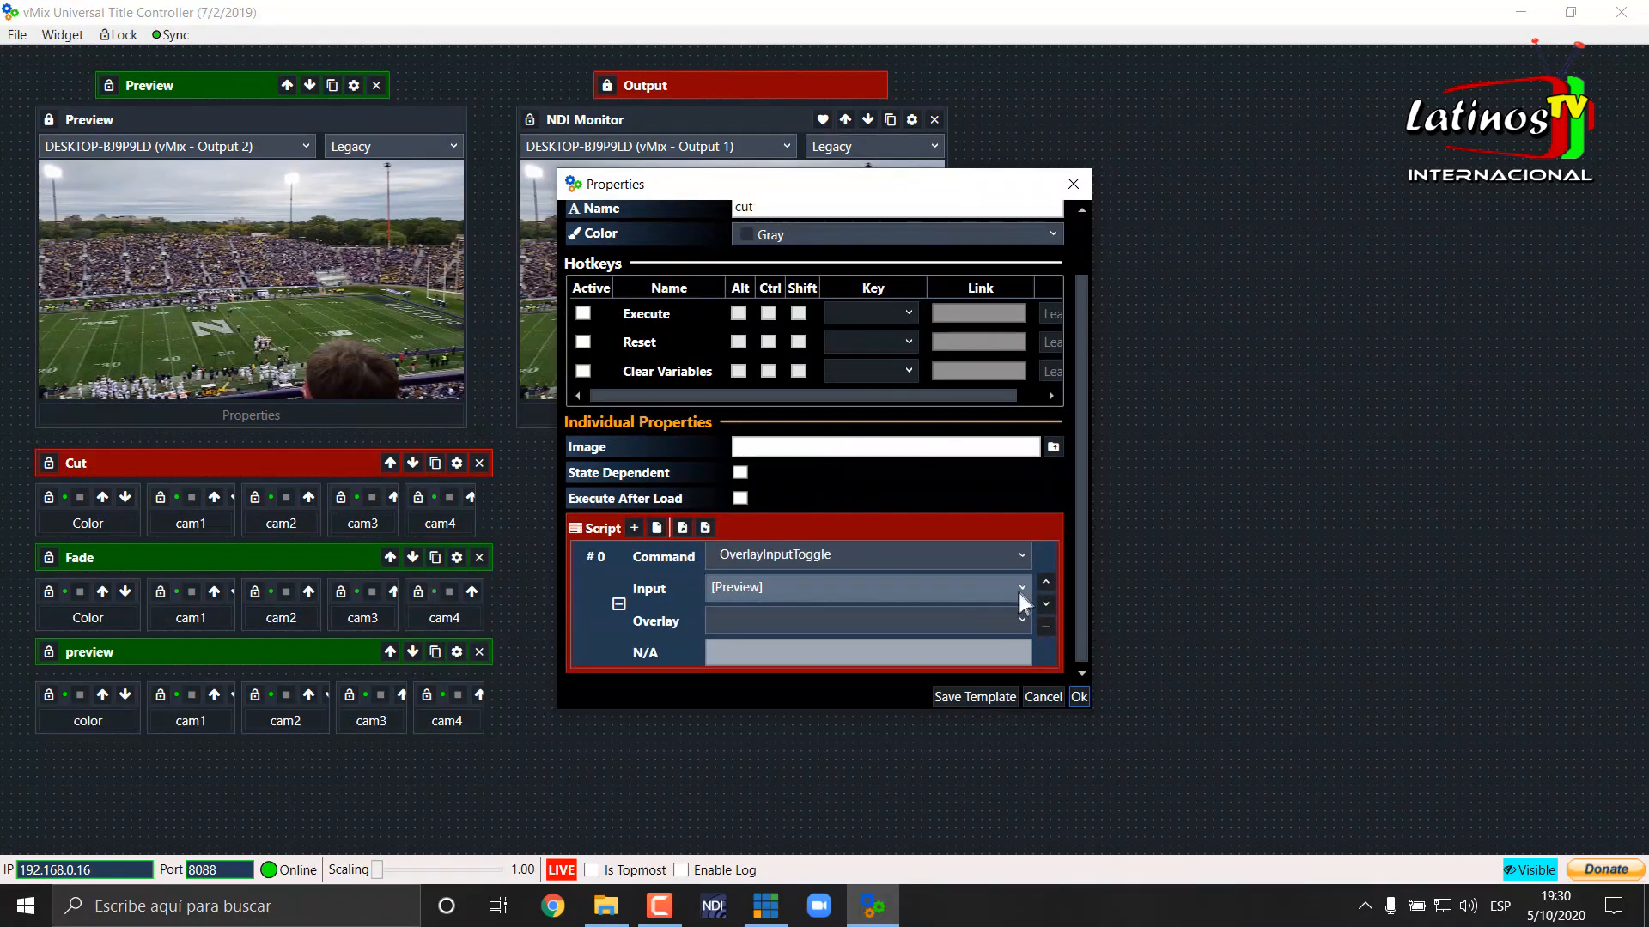
left_click(1022, 584)
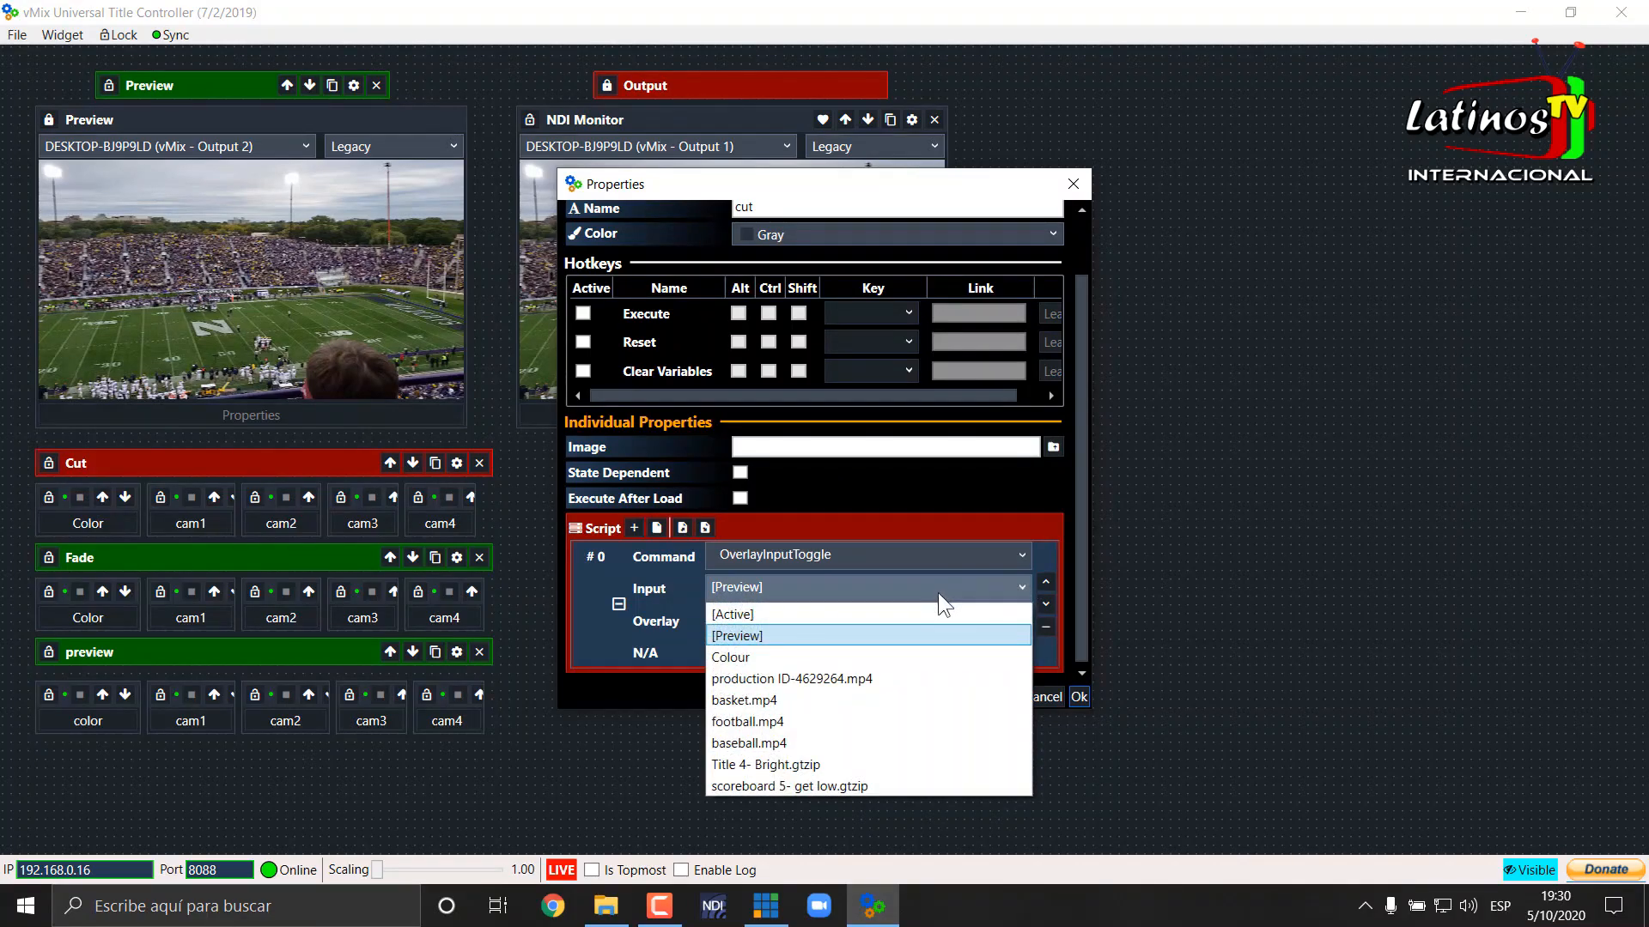
left_click(823, 764)
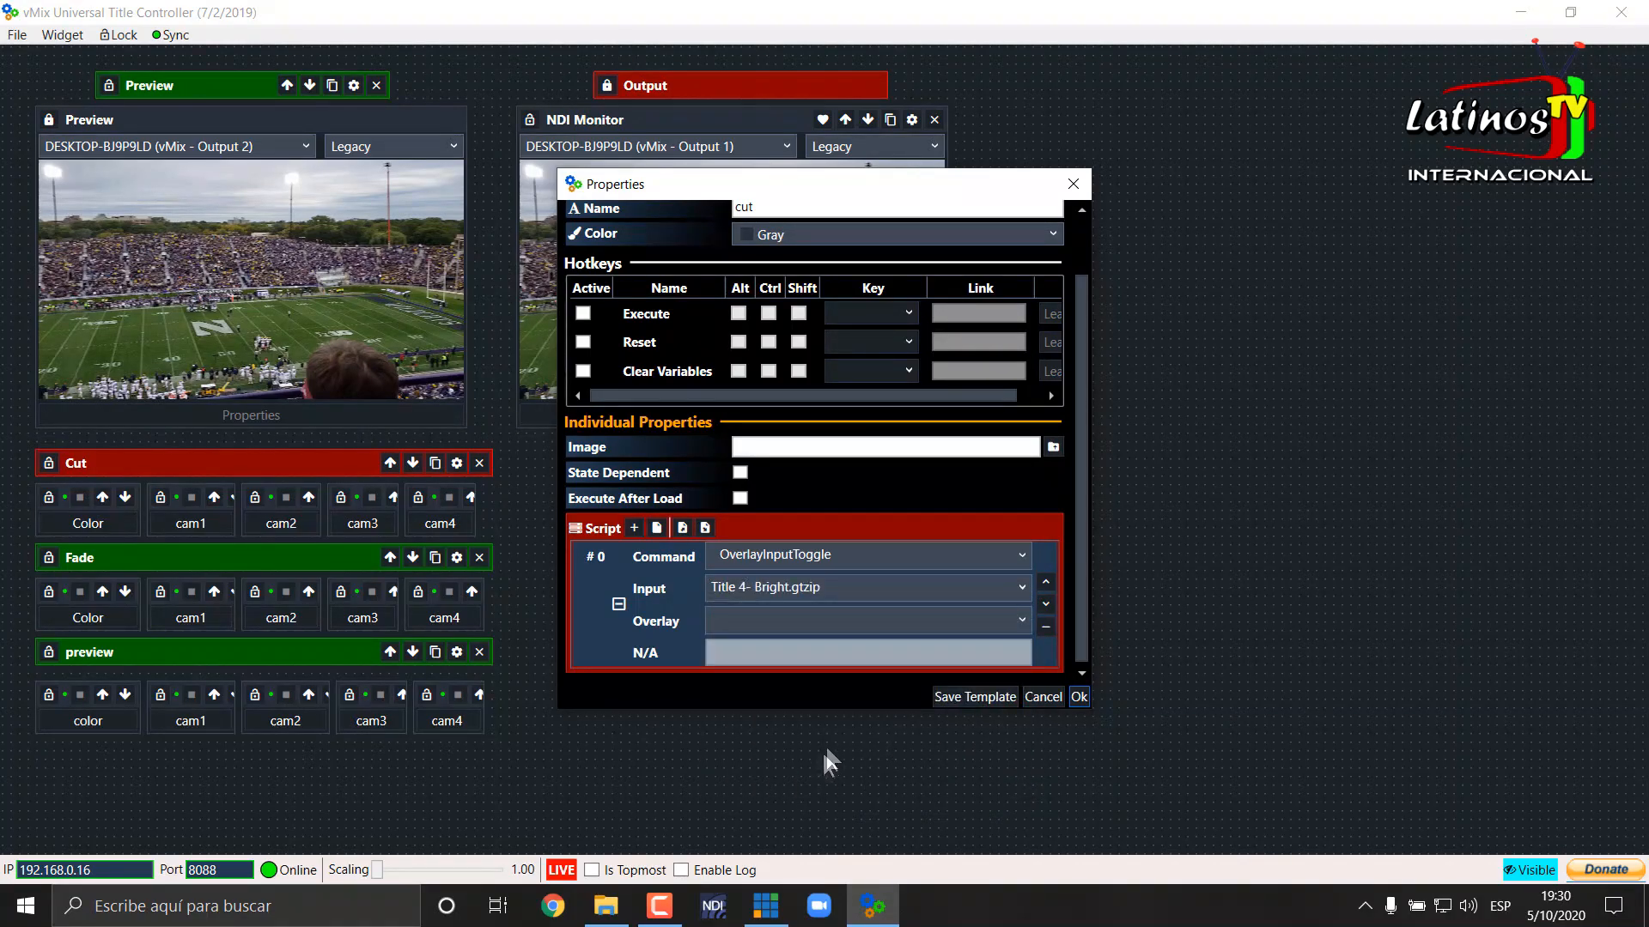
left_click(1013, 620)
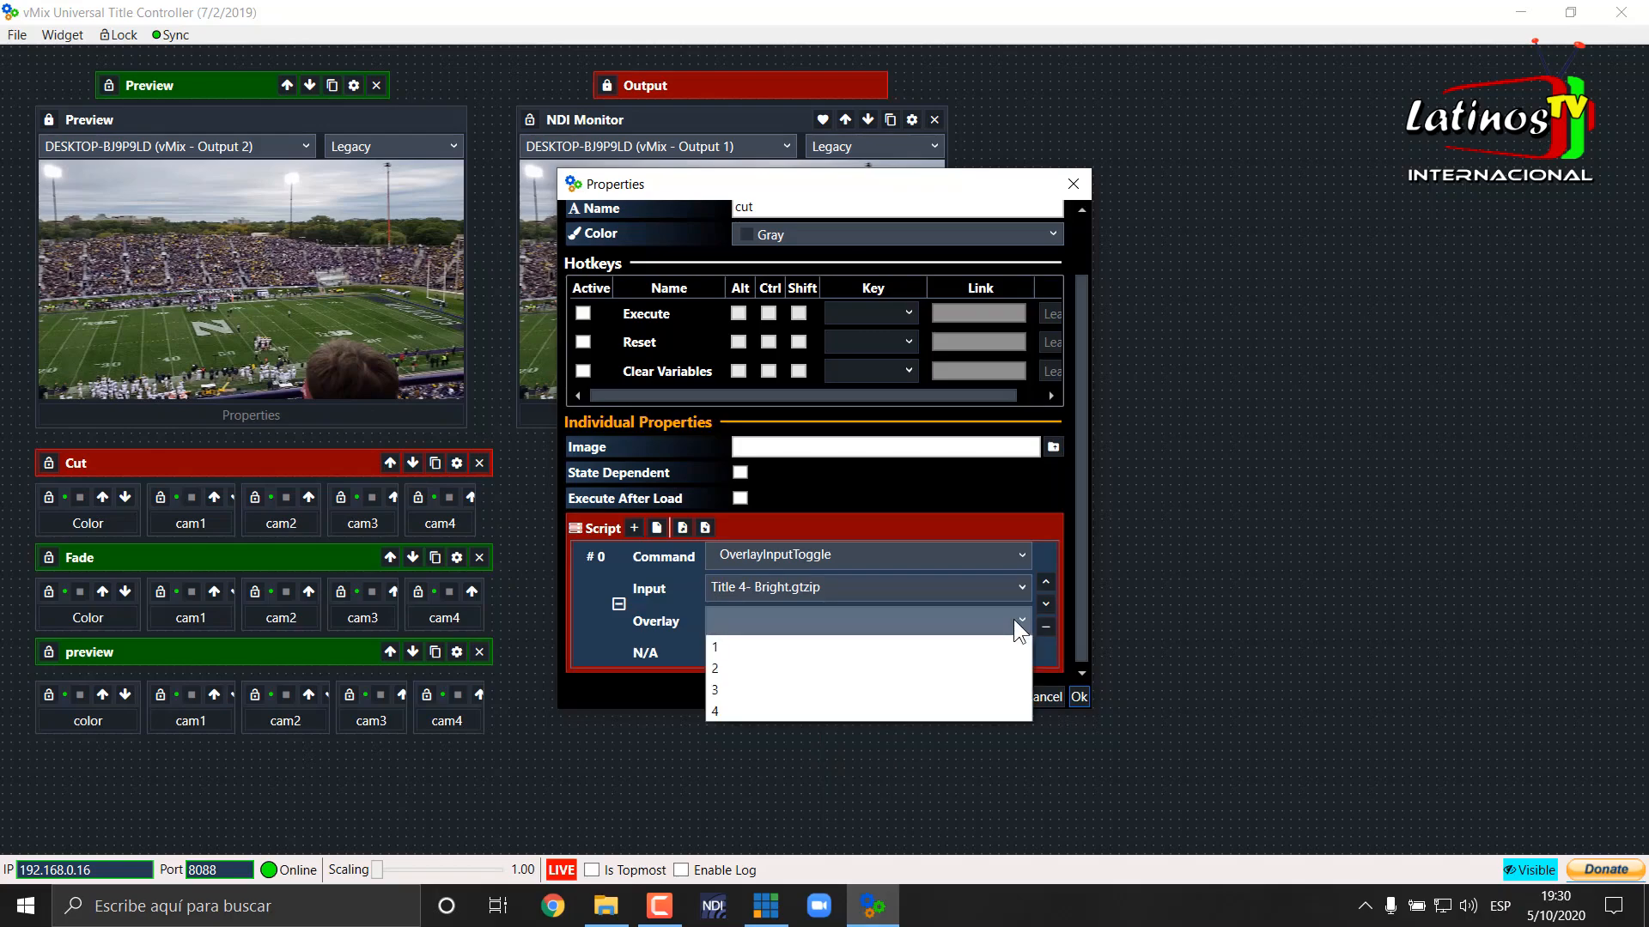
left_click(811, 651)
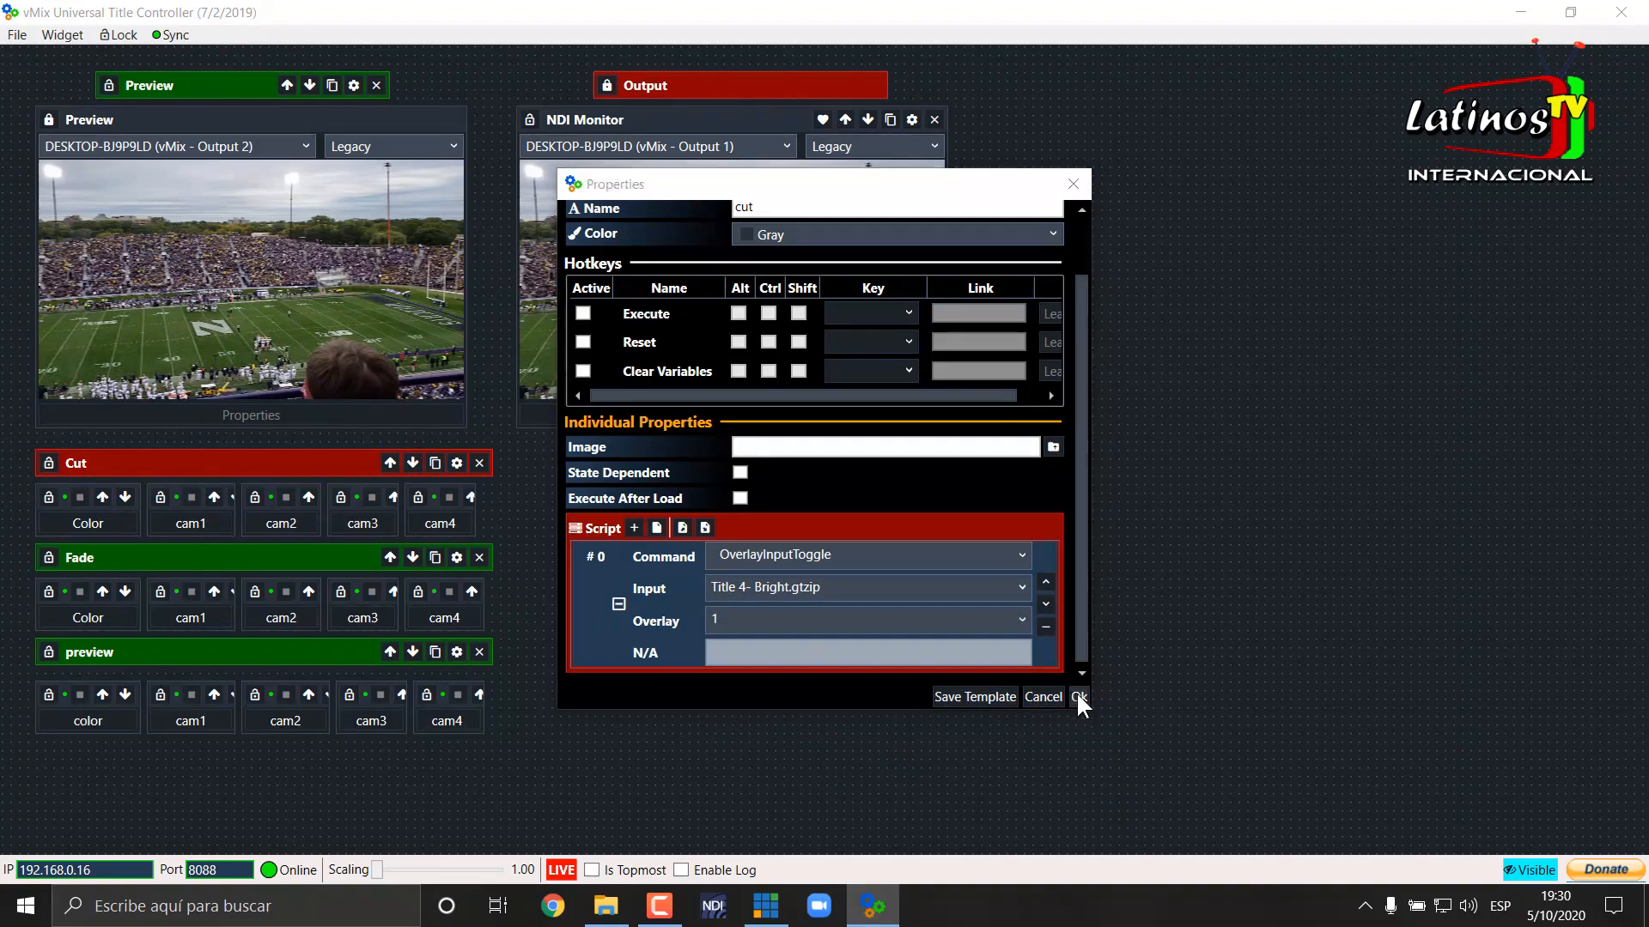
left_click(1073, 696)
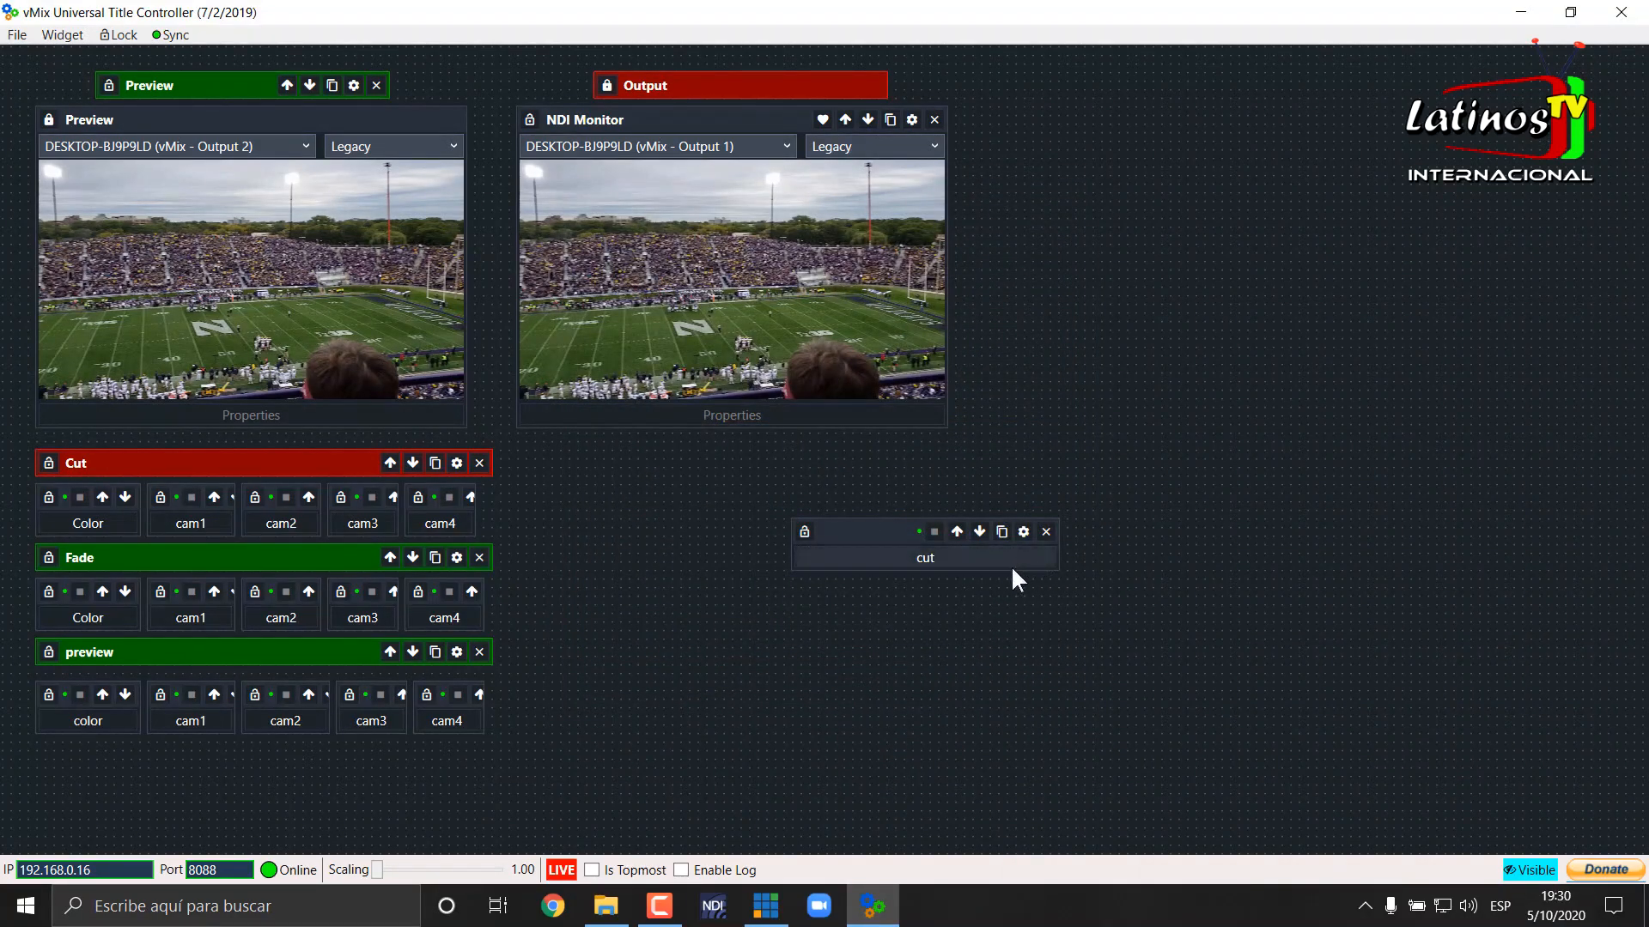
Rename the cut button below the output monitor as overlay and save its properties
left_click(1024, 531)
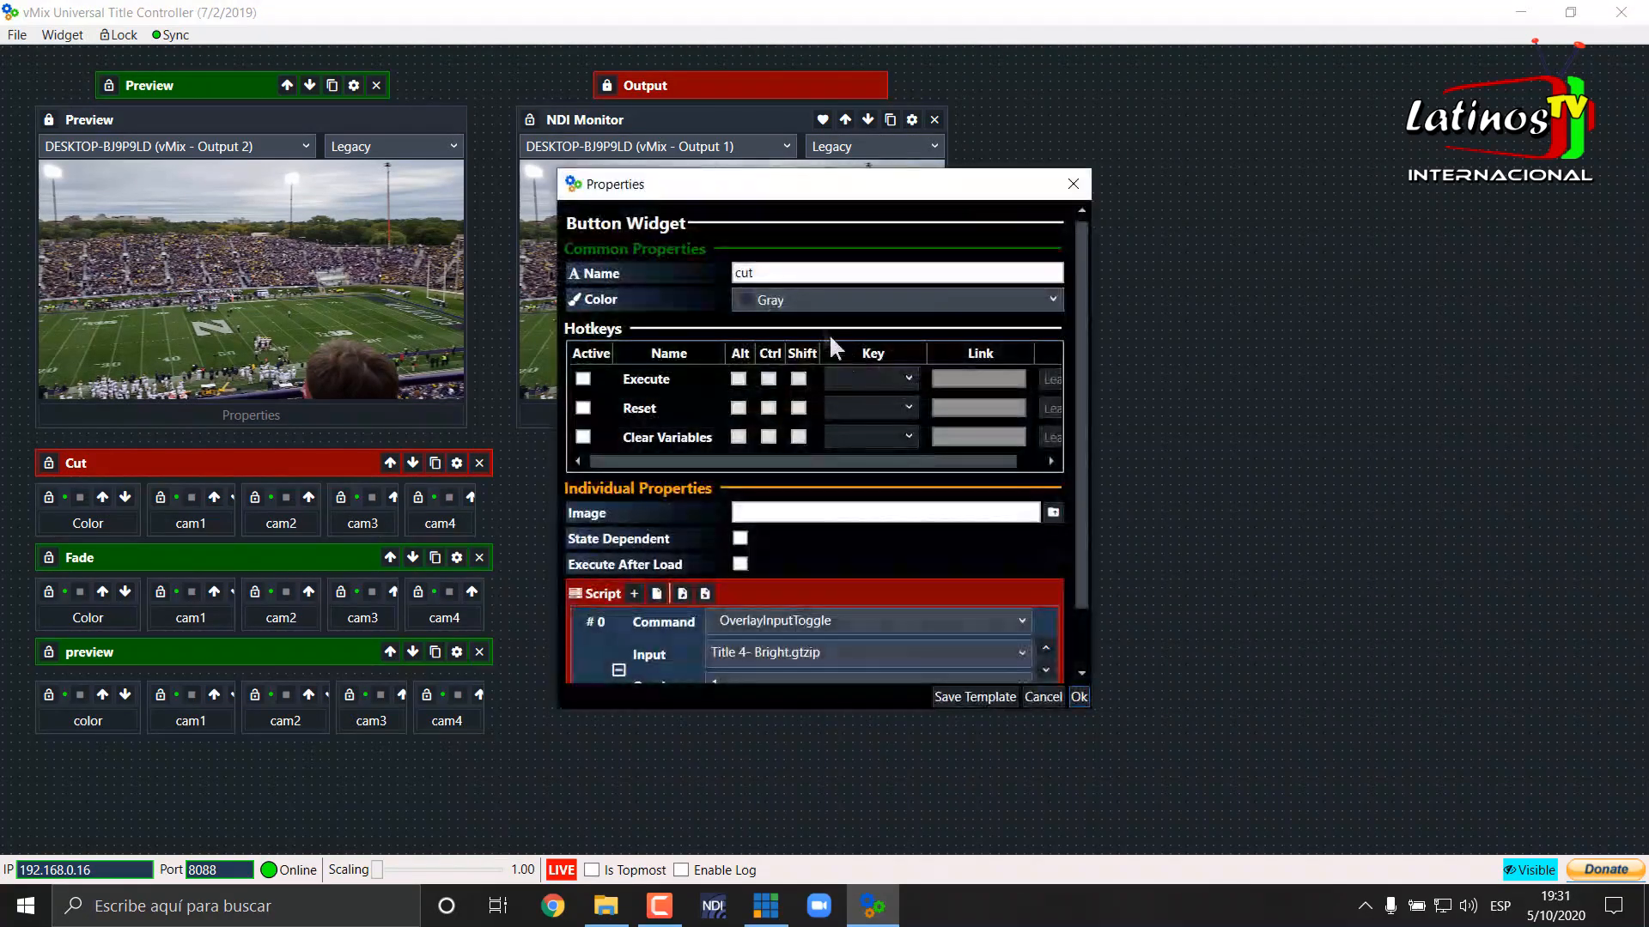
type("o")
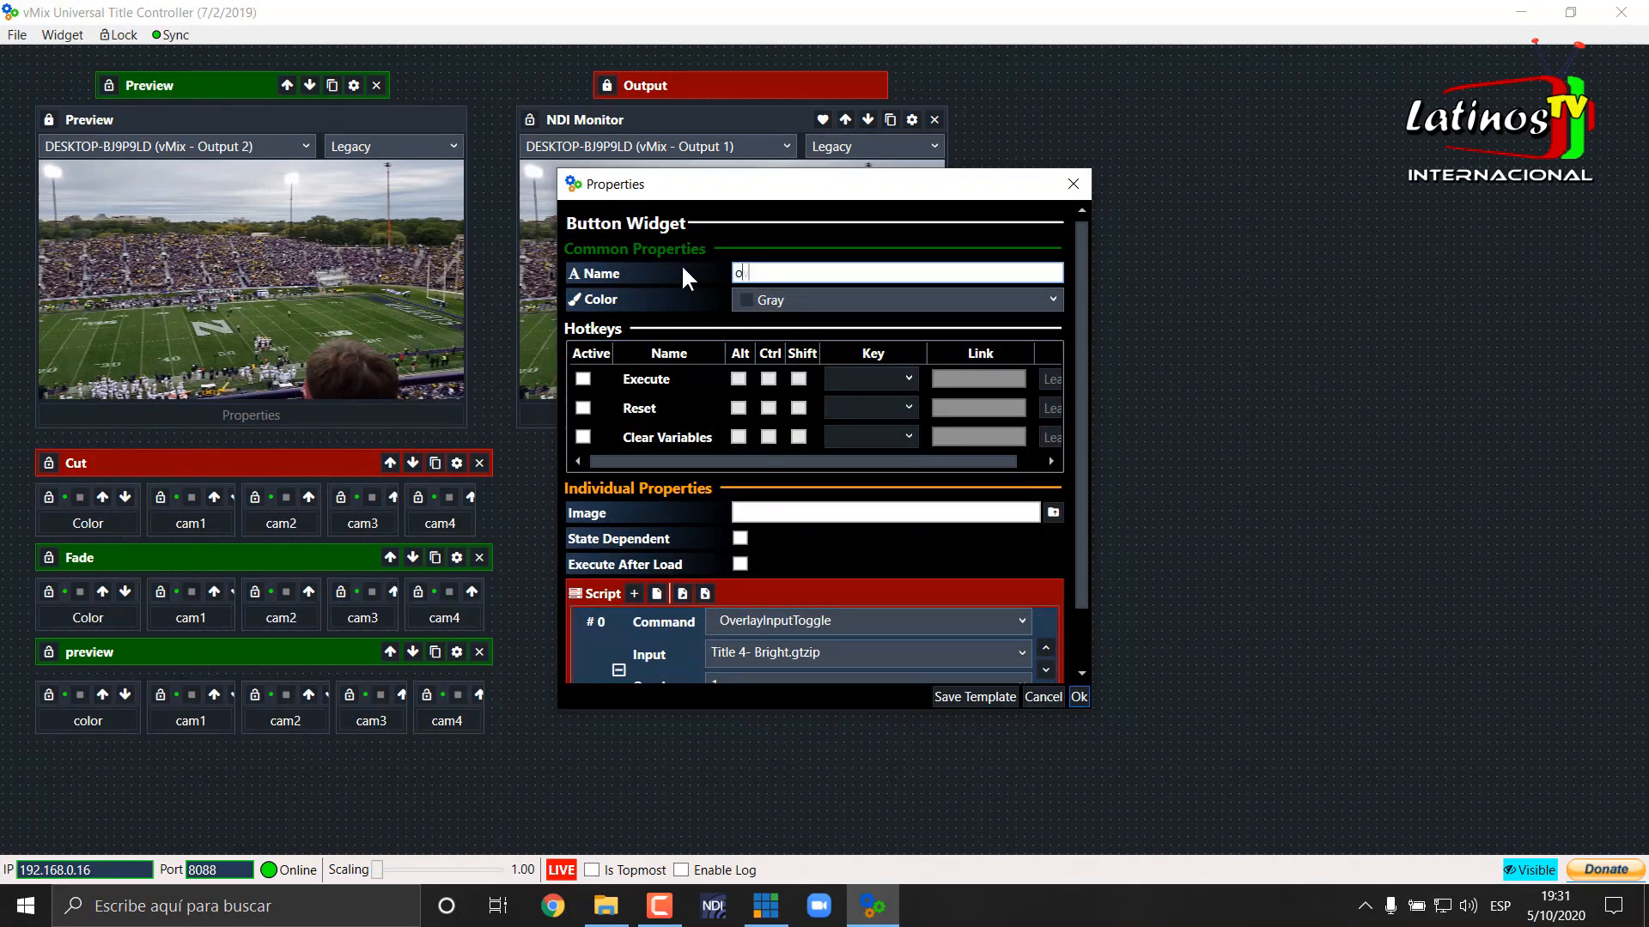
type("verlay")
left_click(1078, 695)
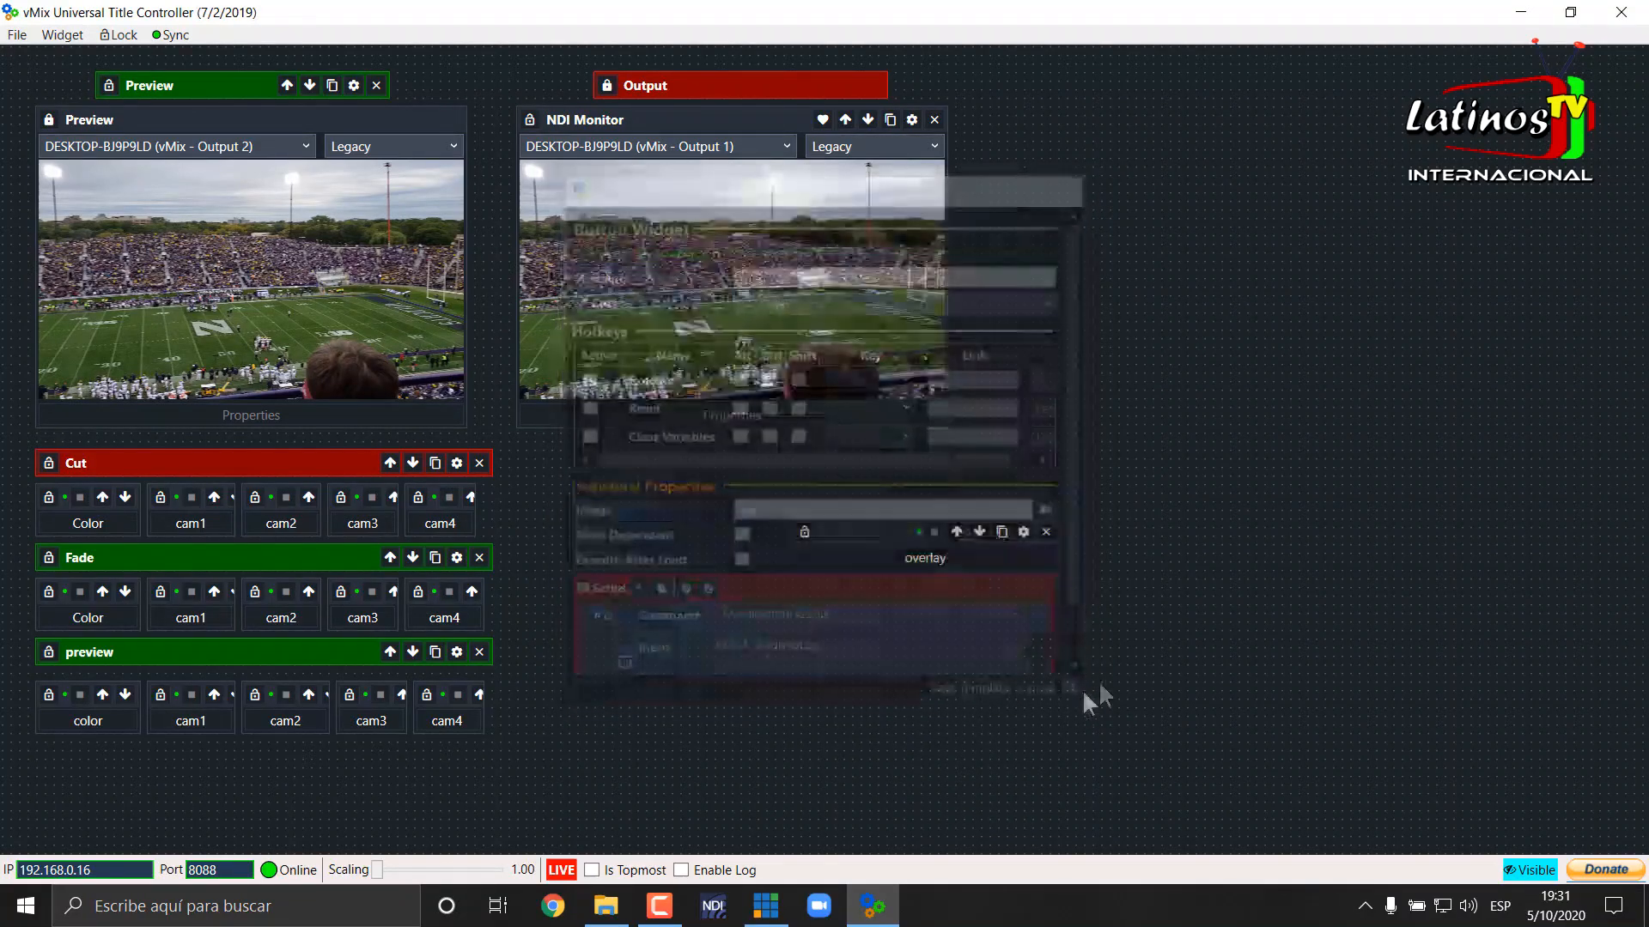
Test the overlay button by toggling the title on and off, and move the button directly beneath the output monitor
left_click(923, 558)
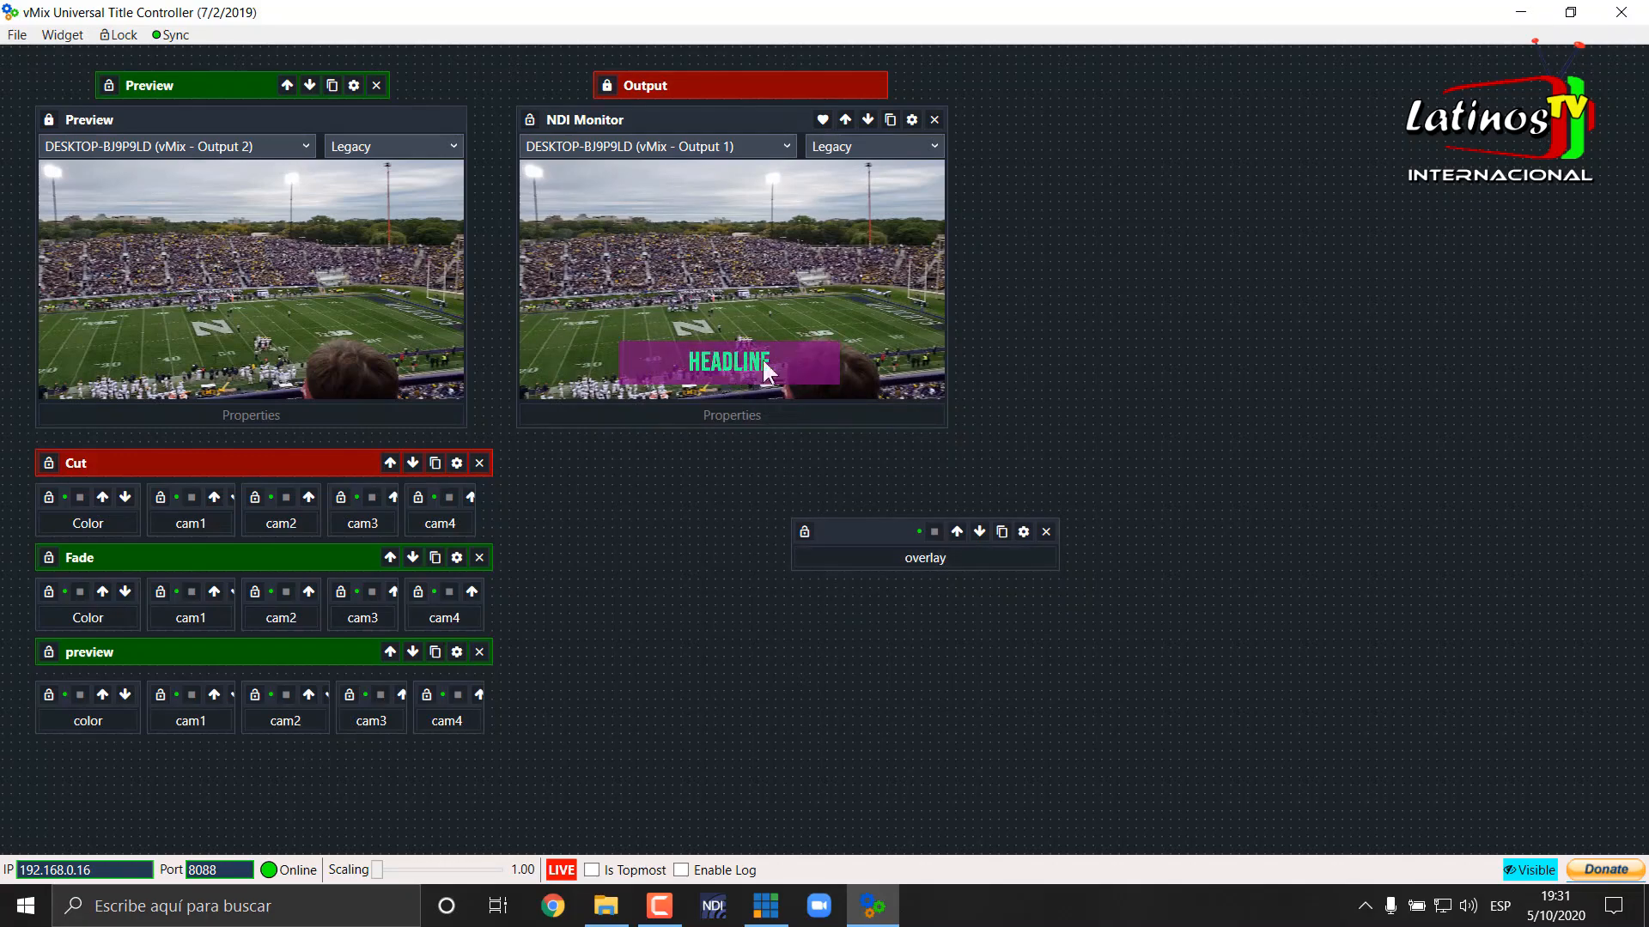
left_click(944, 557)
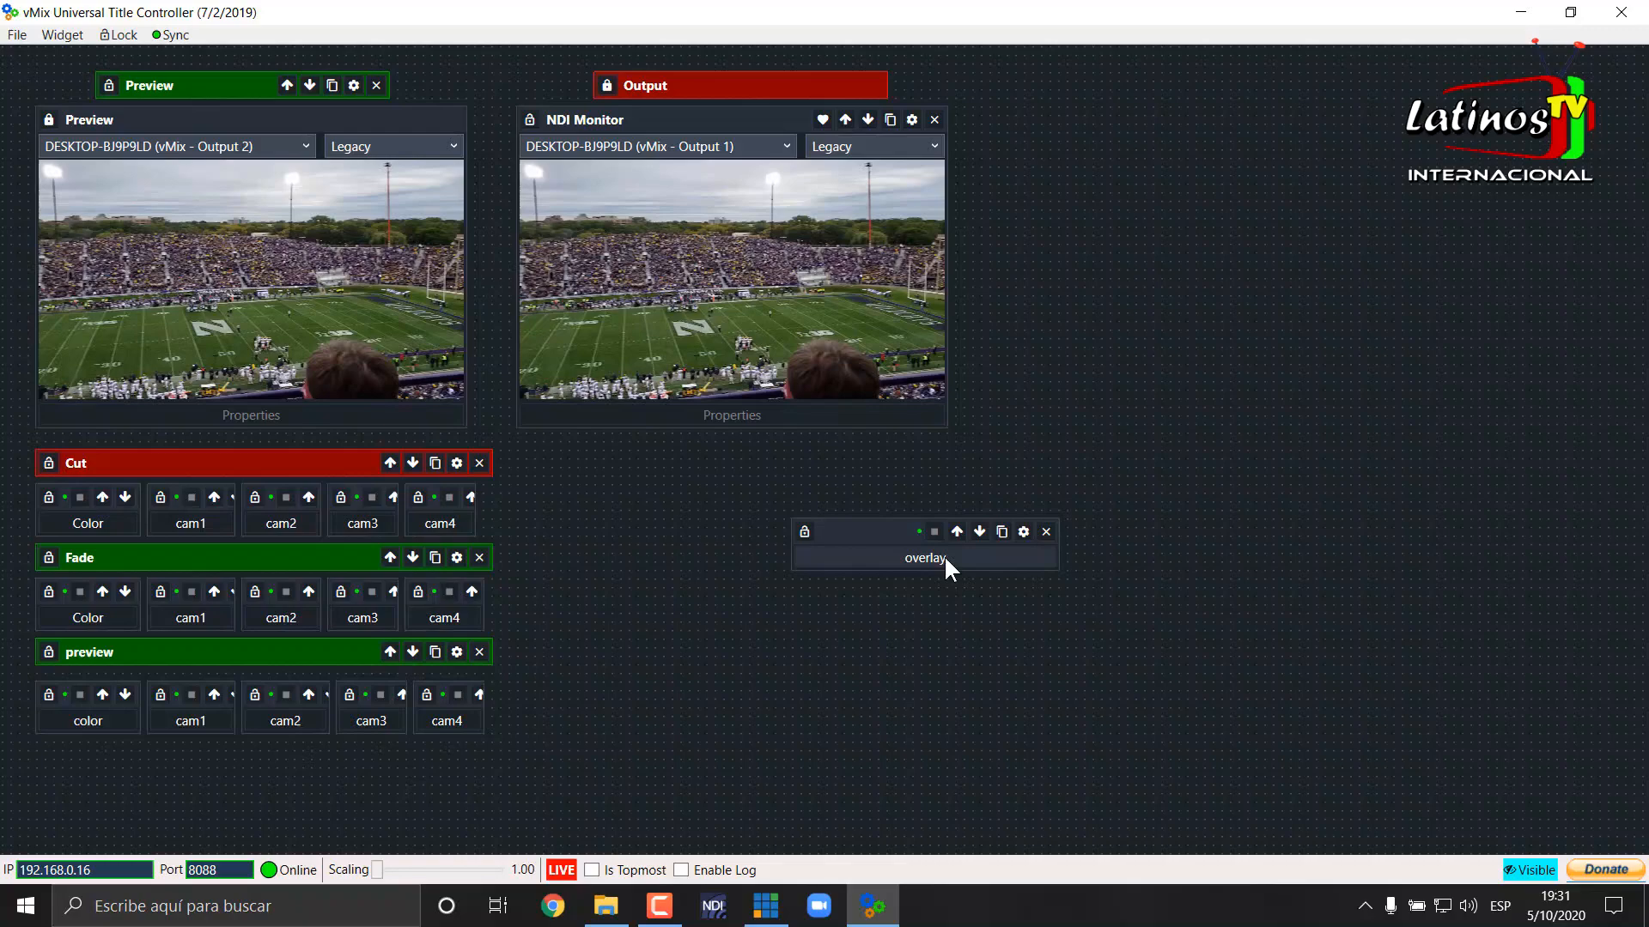
left_click_drag(883, 533, 735, 542)
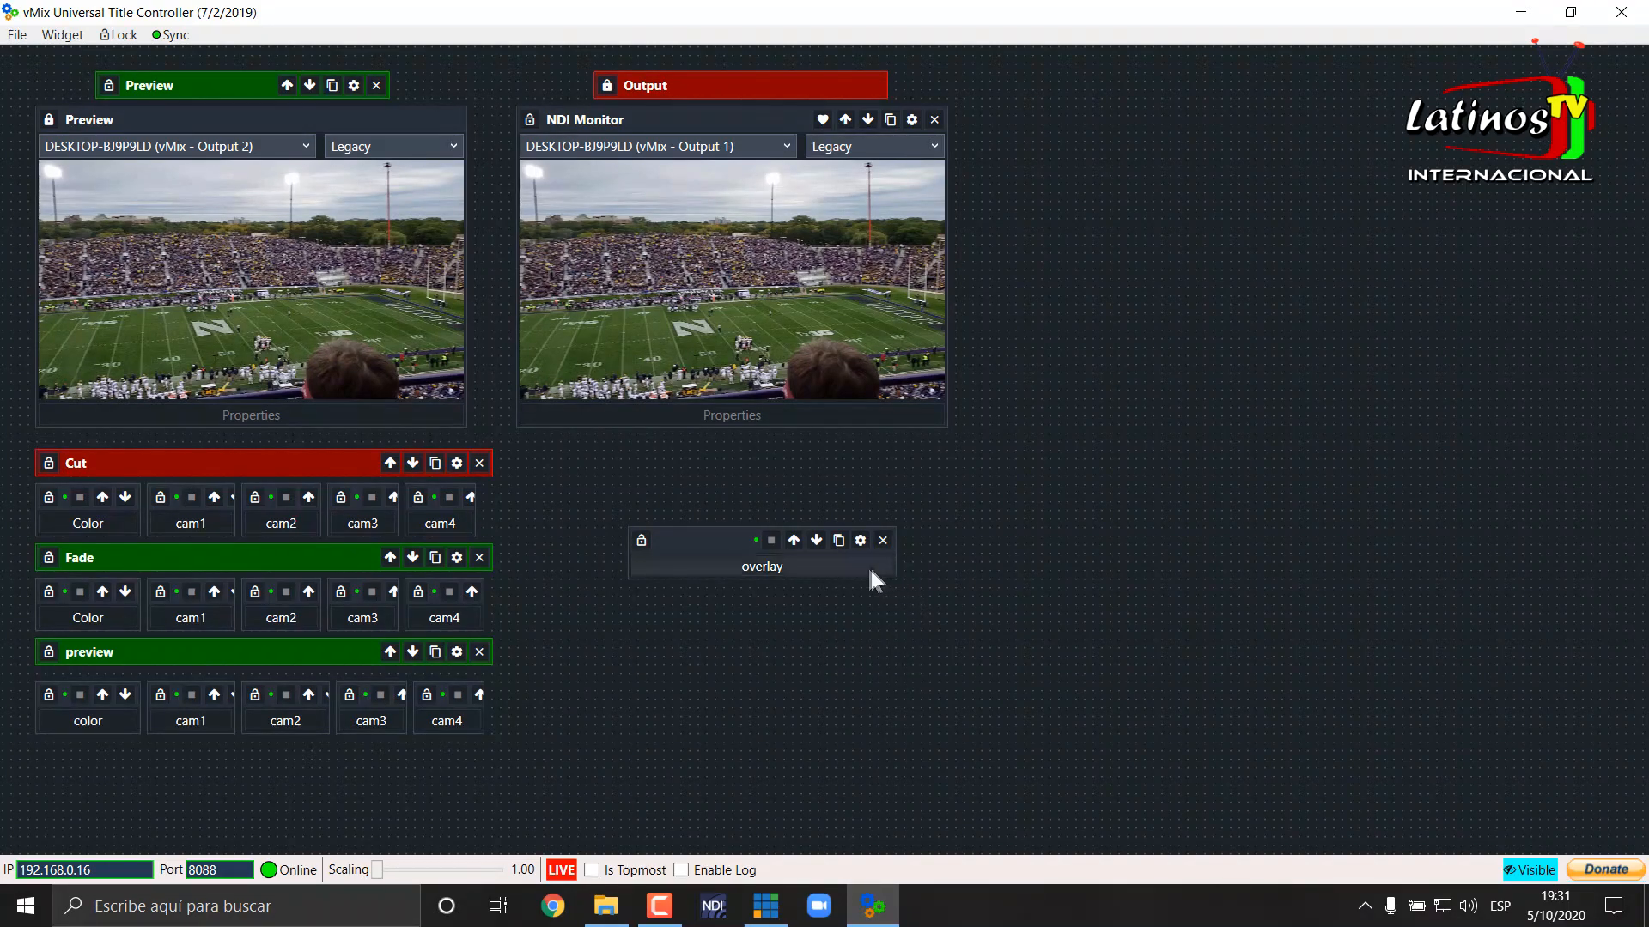
left_click_drag(699, 544, 638, 484)
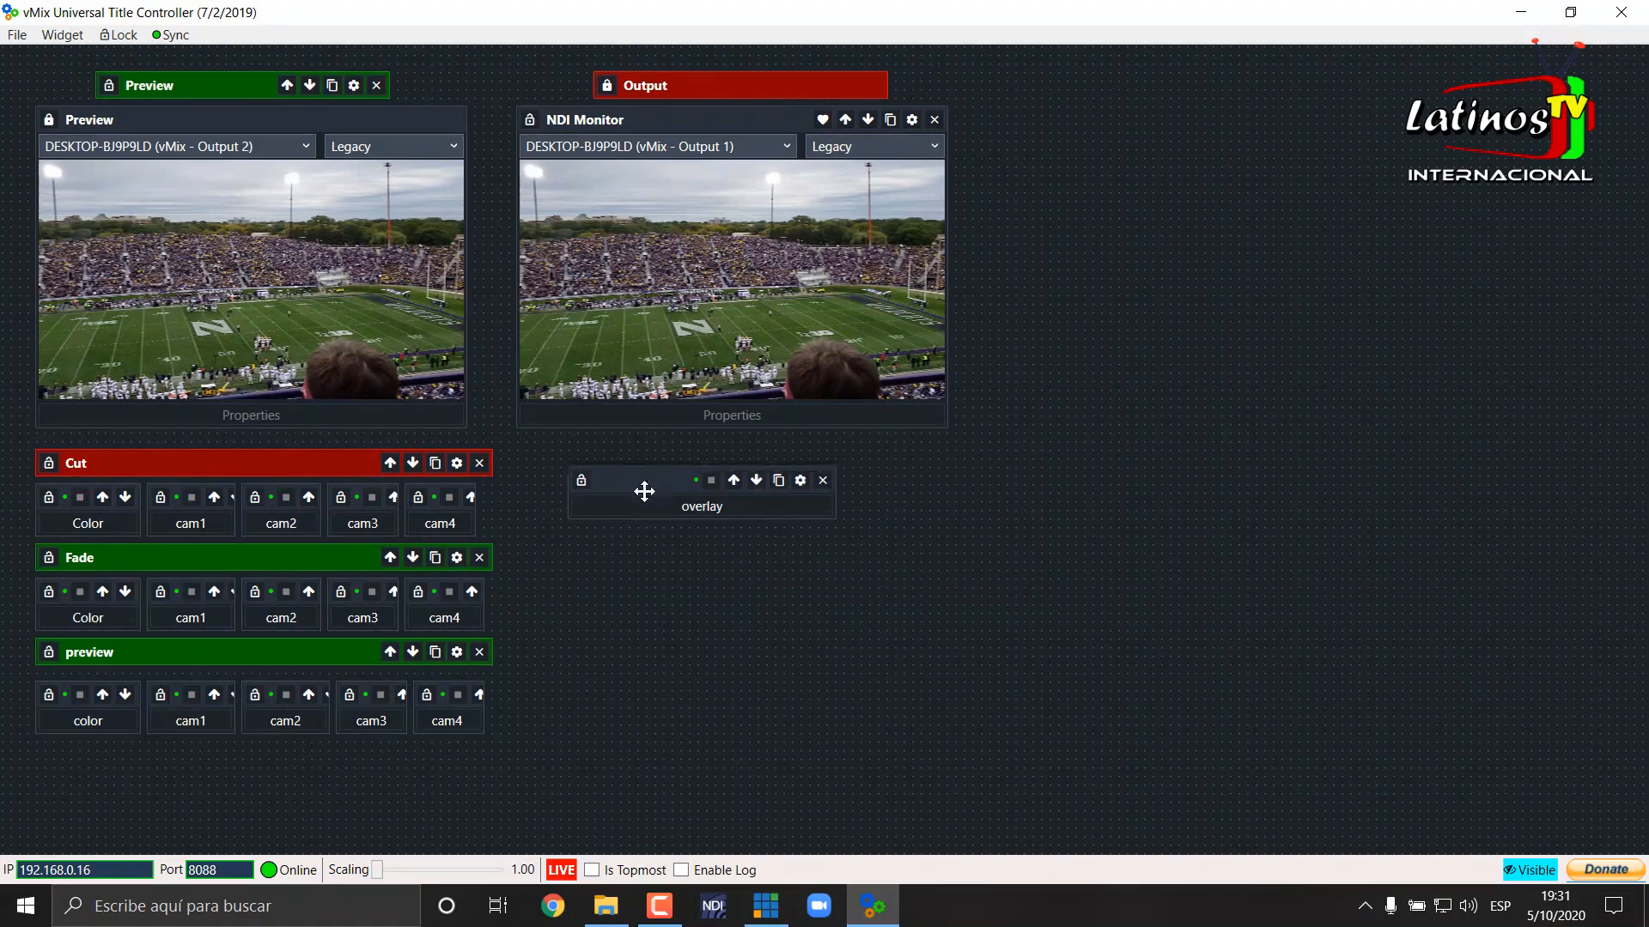
Add a score widget to the empty area below the output monitor
right_click(908, 559)
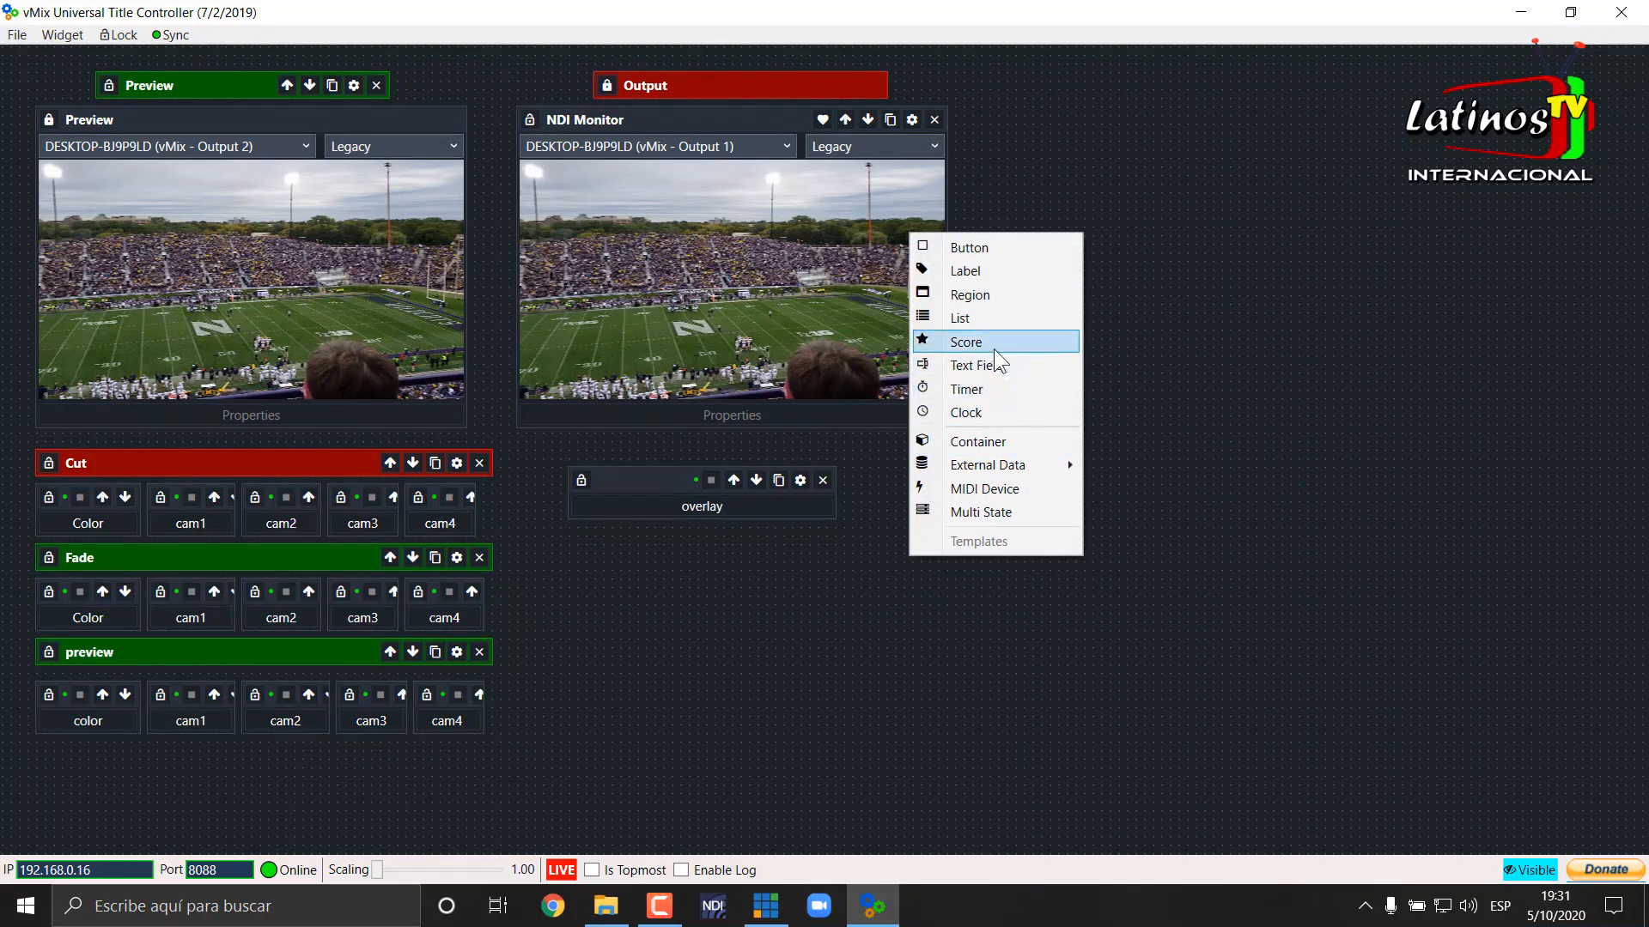
left_click(968, 342)
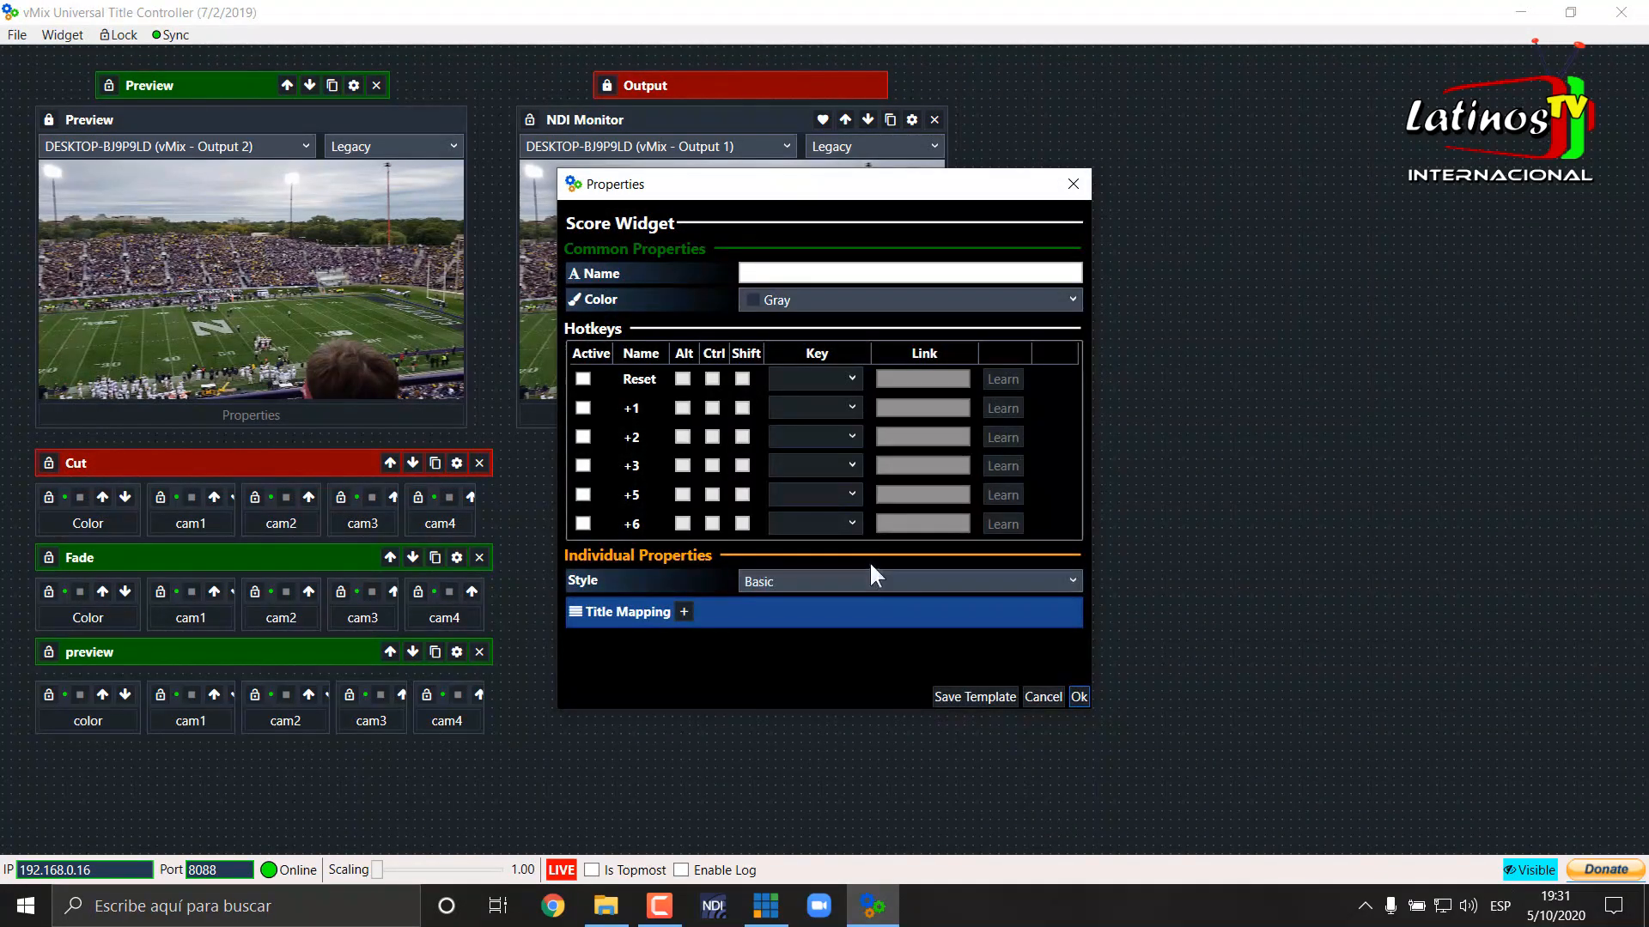